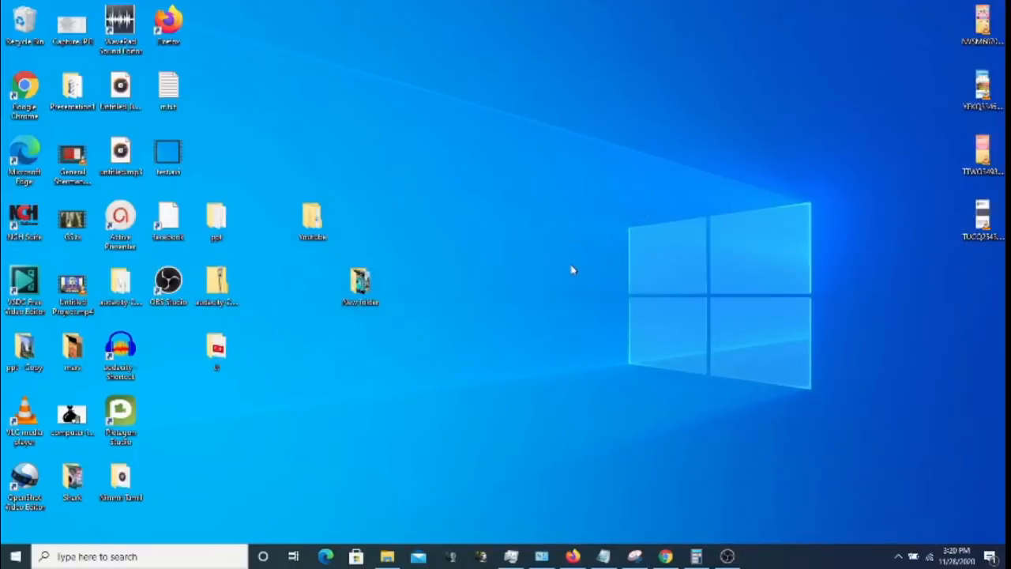
# - Open Control Panel from the Start search and show all items as small icons
pyautogui.click(14, 556)
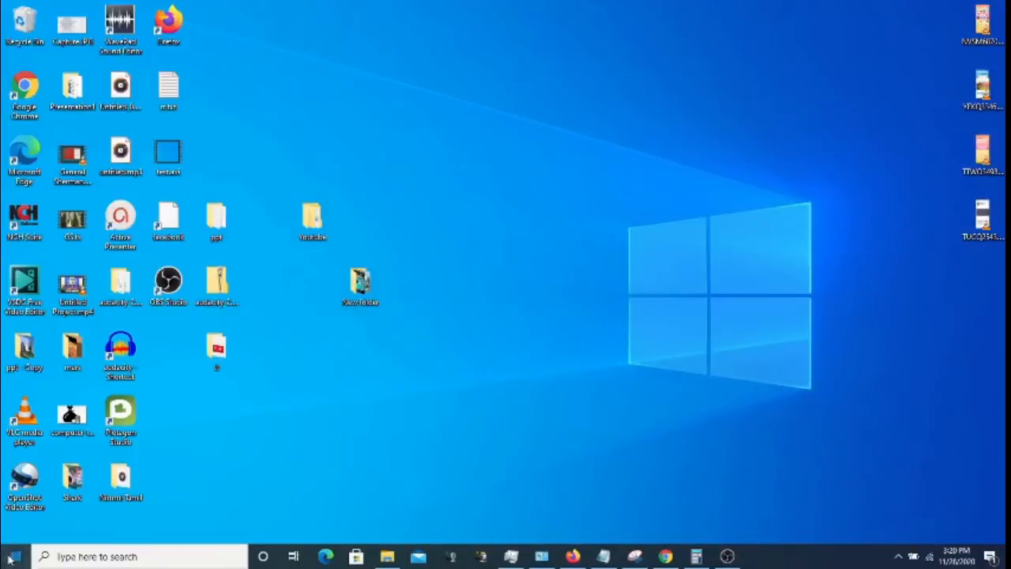
pyautogui.write('con')
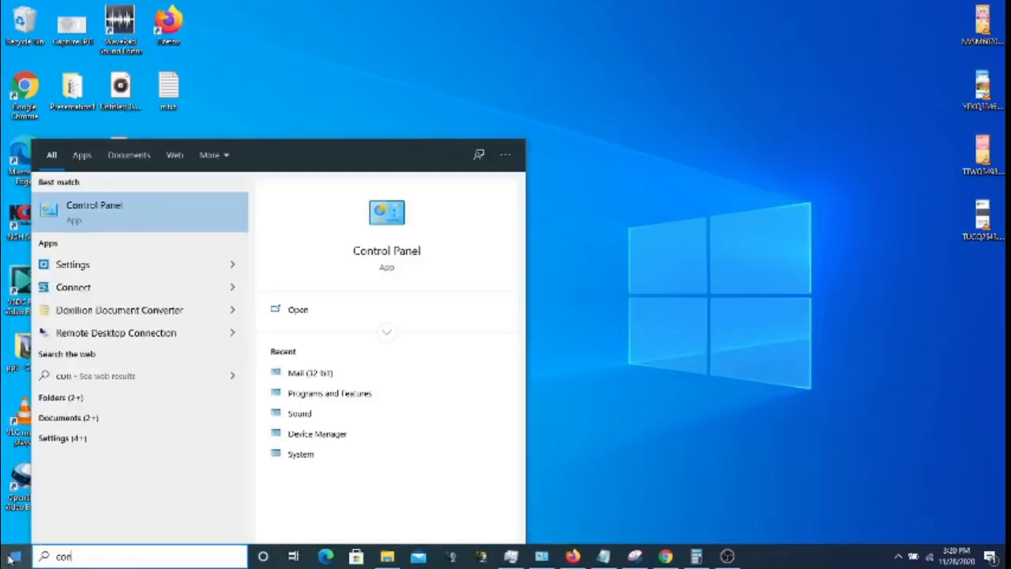
pyautogui.write('trol')
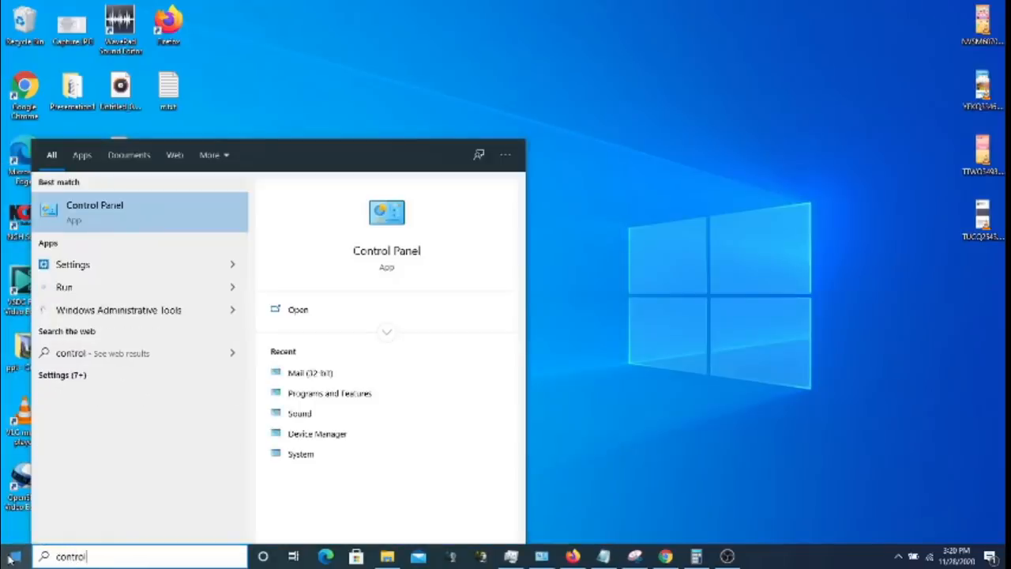
pyautogui.click(131, 212)
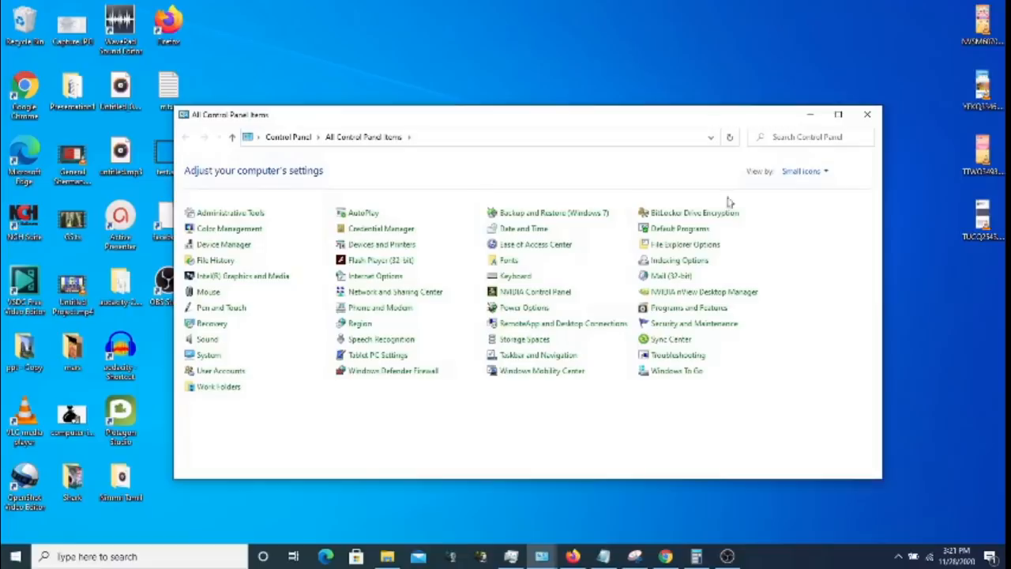
pyautogui.click(828, 171)
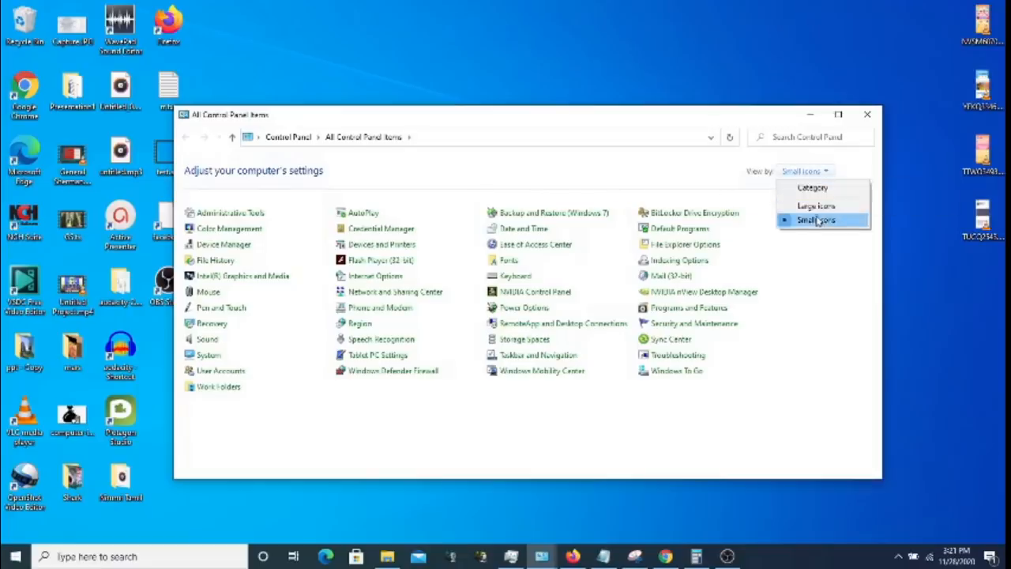
pyautogui.click(818, 220)
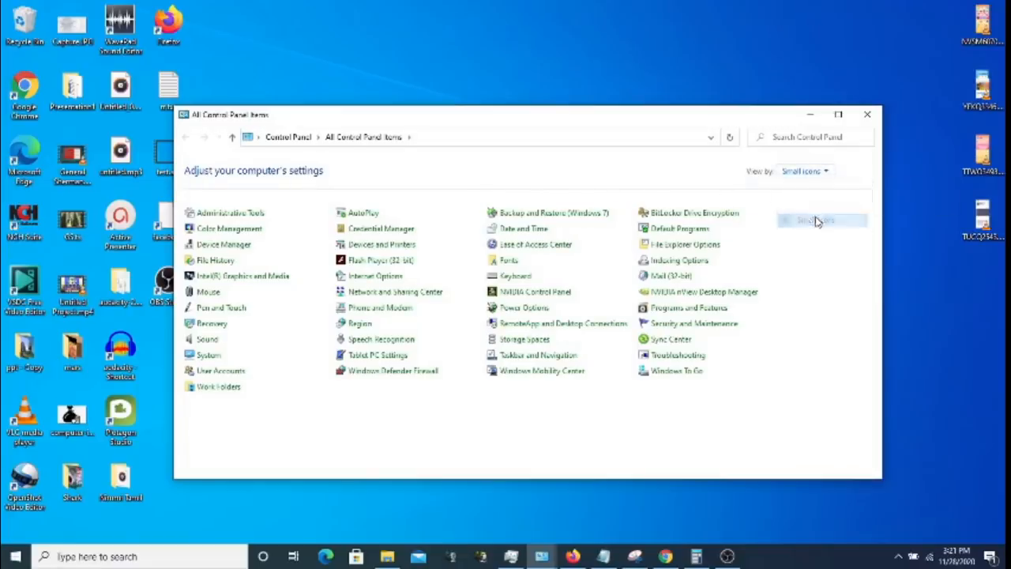
# - In Mail (32-bit), add a new profile named 'Outlook'
pyautogui.click(668, 277)
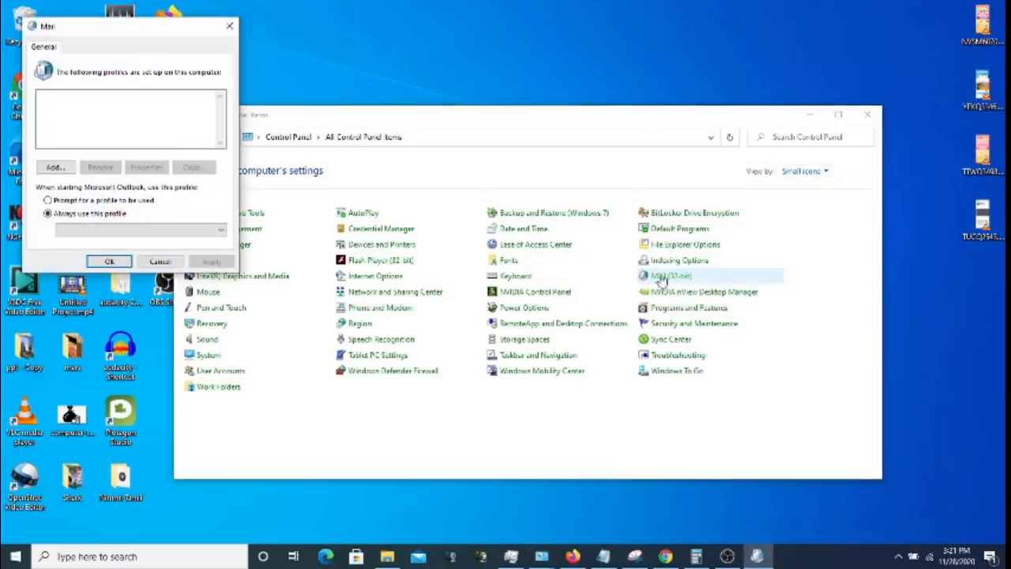
pyautogui.click(57, 169)
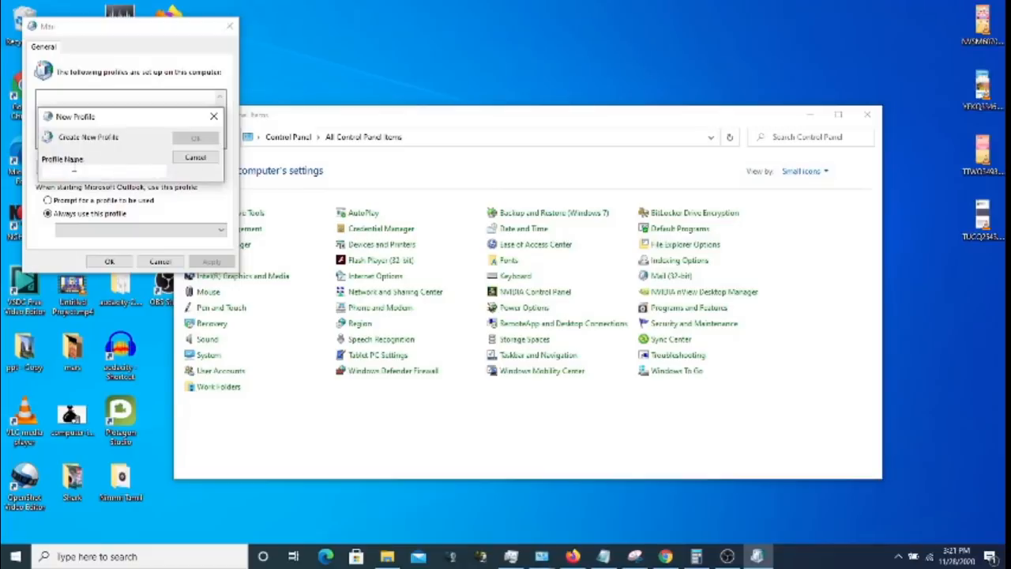
pyautogui.write('Out')
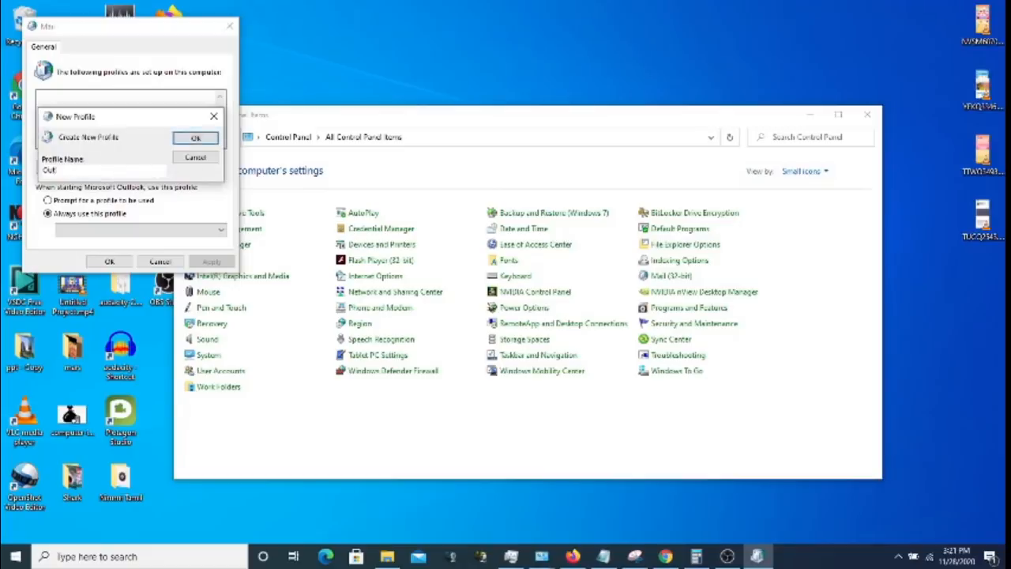
pyautogui.write('look')
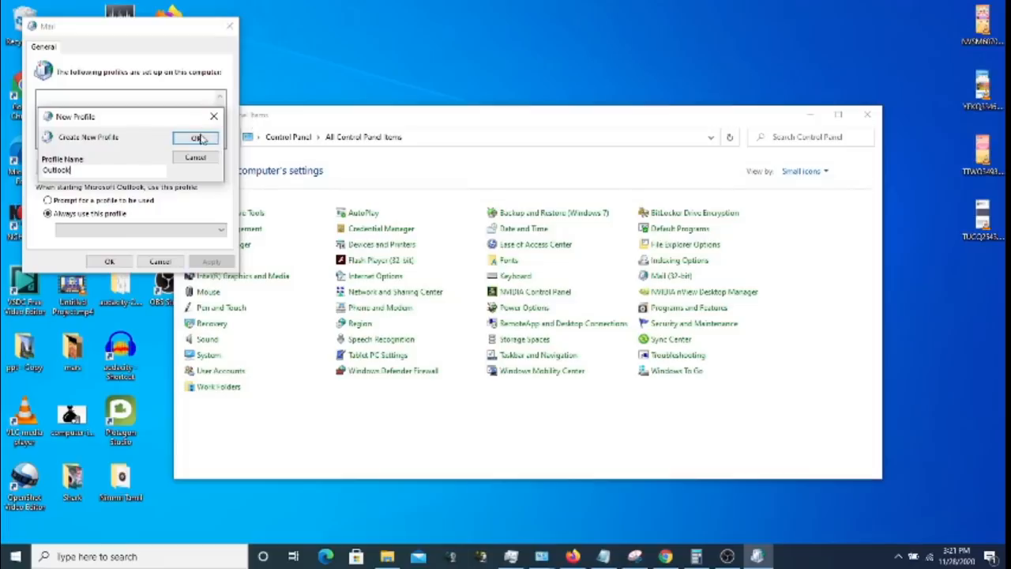
pyautogui.click(197, 138)
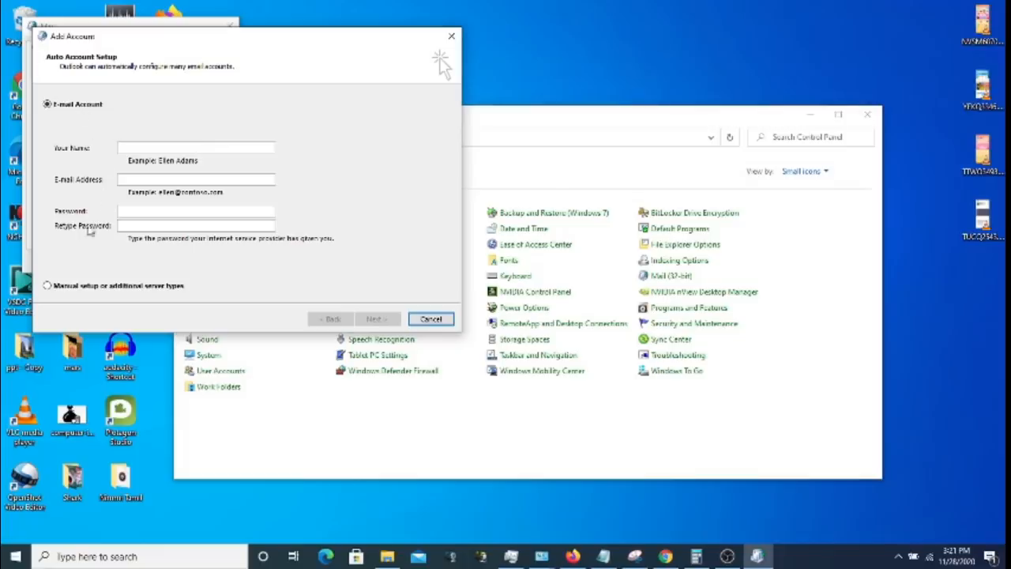
pyautogui.click(87, 287)
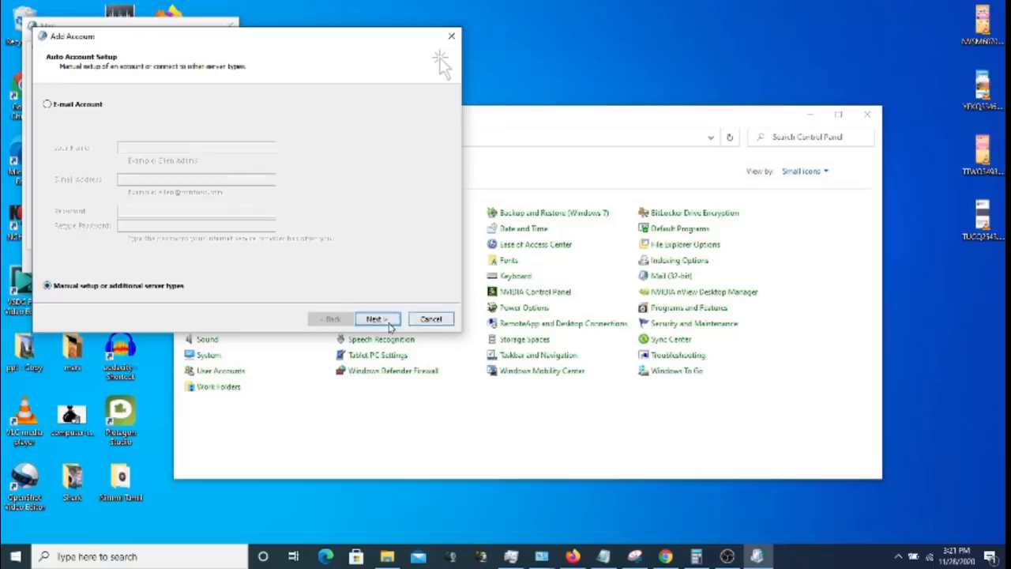
pyautogui.click(377, 318)
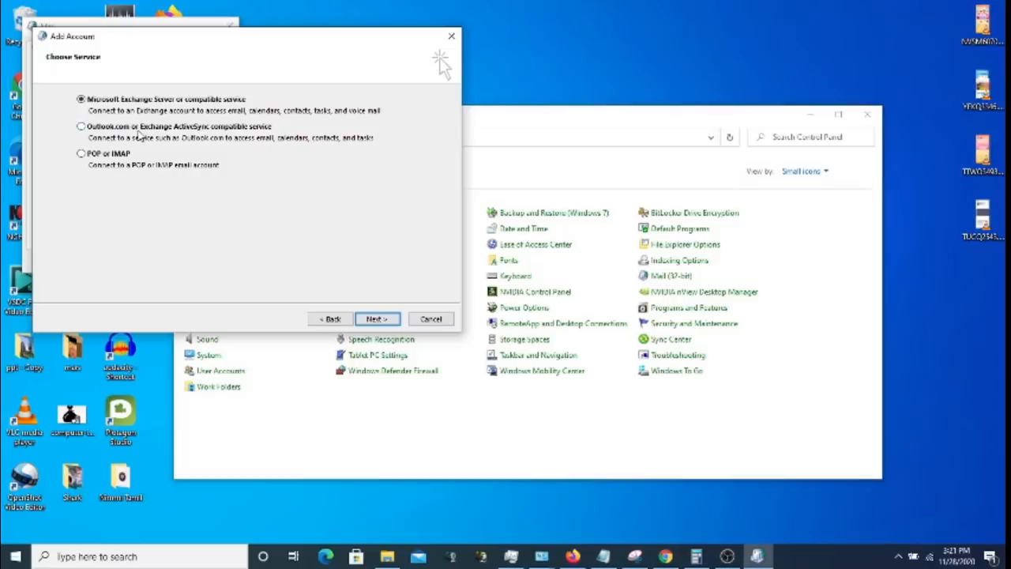
pyautogui.click(142, 129)
pyautogui.click(145, 102)
pyautogui.click(332, 320)
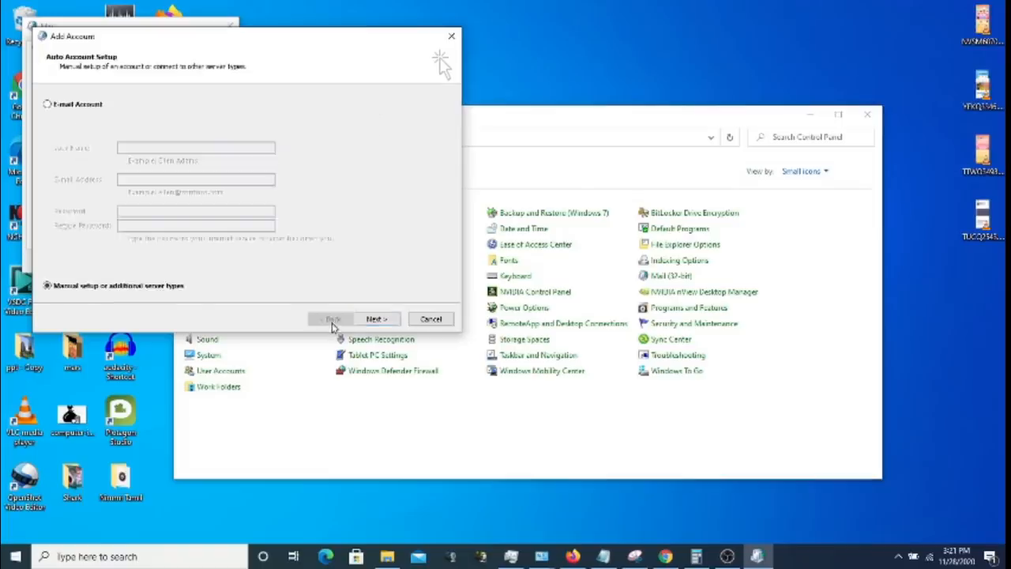
pyautogui.click(79, 108)
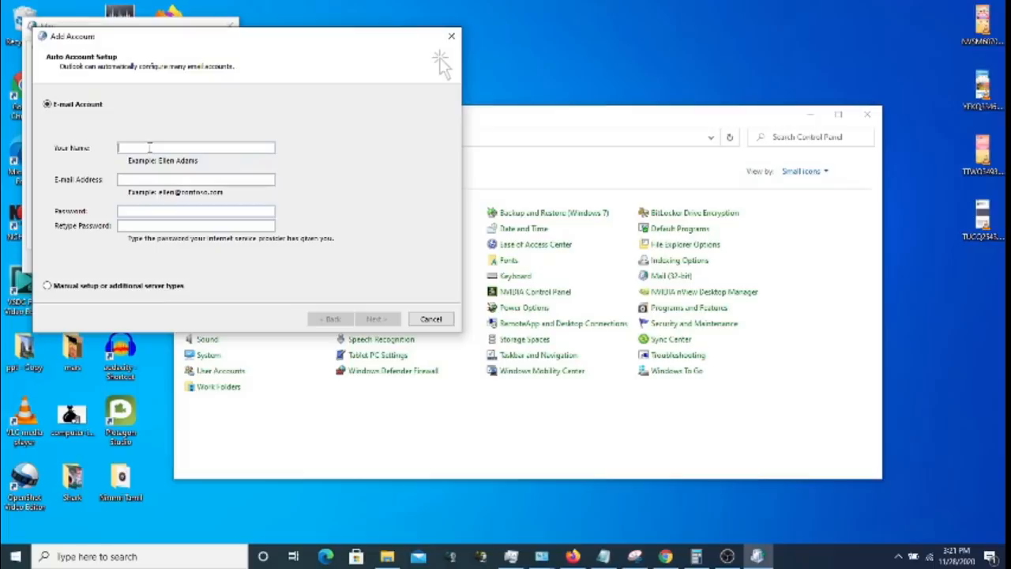
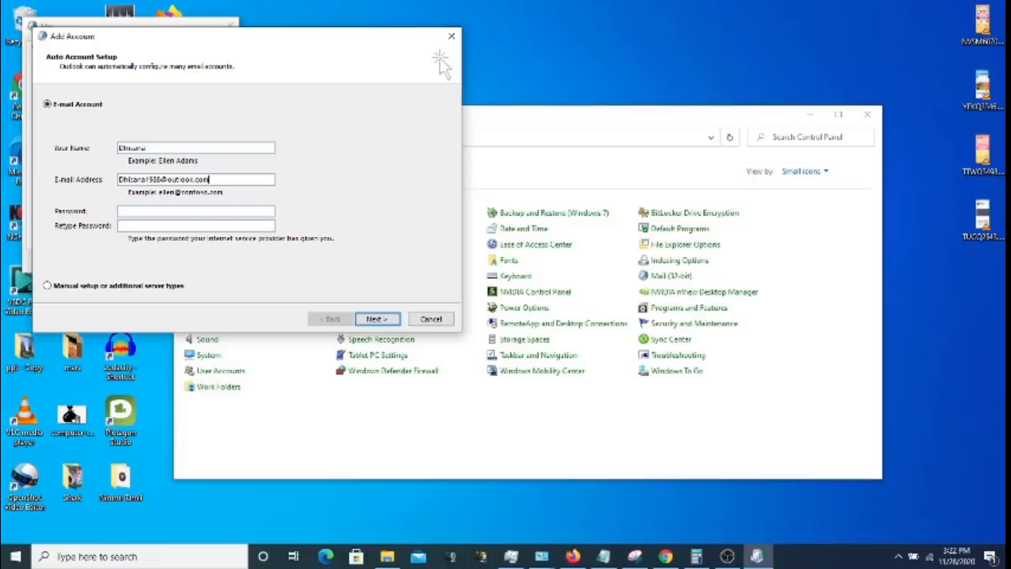
# - Enter and retype the account password, then run the automatic server setup to completion
pyautogui.click(208, 211)
pyautogui.write('***********')
pyautogui.click(222, 227)
pyautogui.write('***********')
pyautogui.click(381, 319)
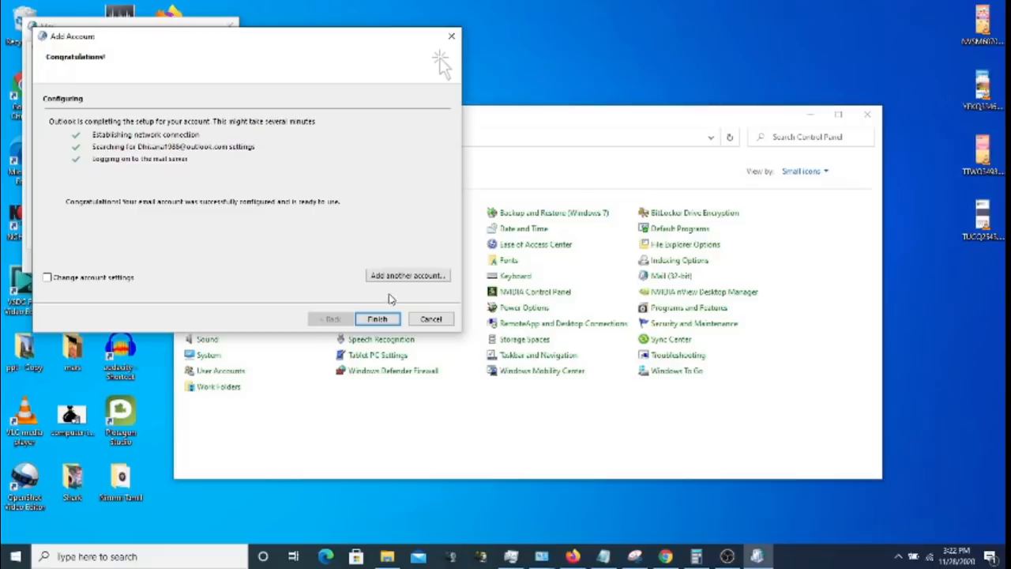
pyautogui.click(377, 319)
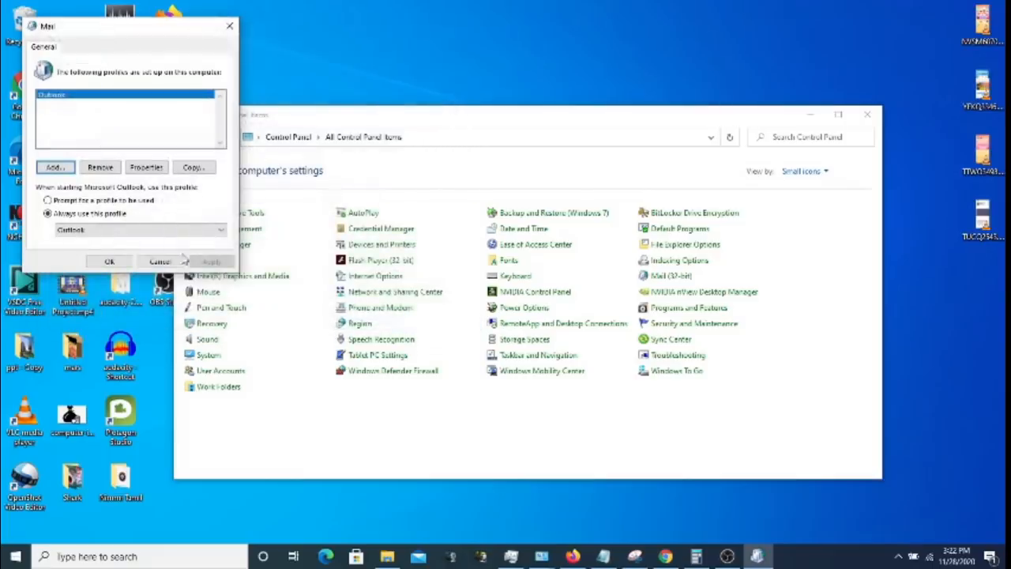
# - Keep 'Always use this profile' set to Outlook, save the Mail settings and close Control Panel
pyautogui.click(115, 203)
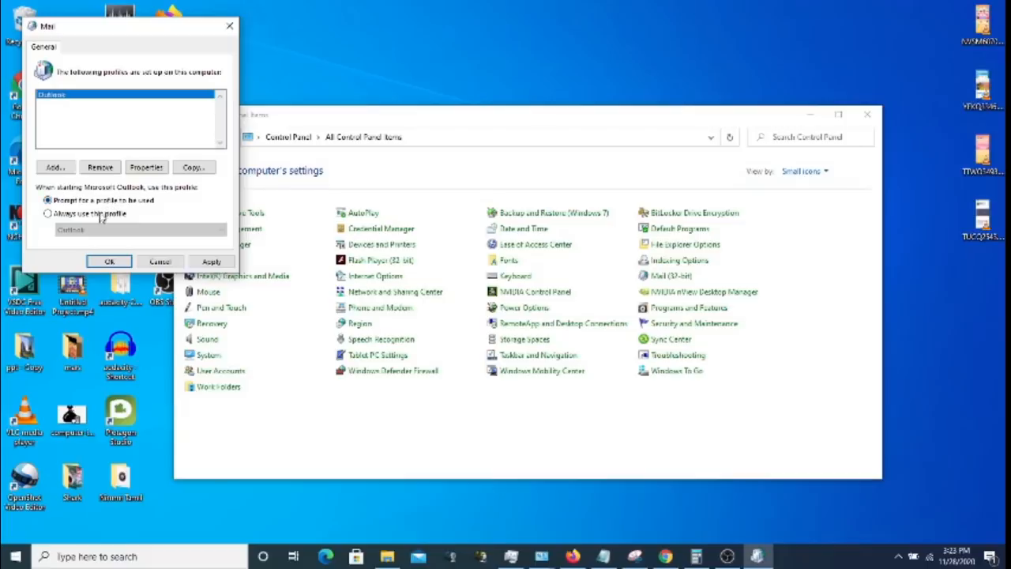
pyautogui.click(101, 214)
pyautogui.click(98, 234)
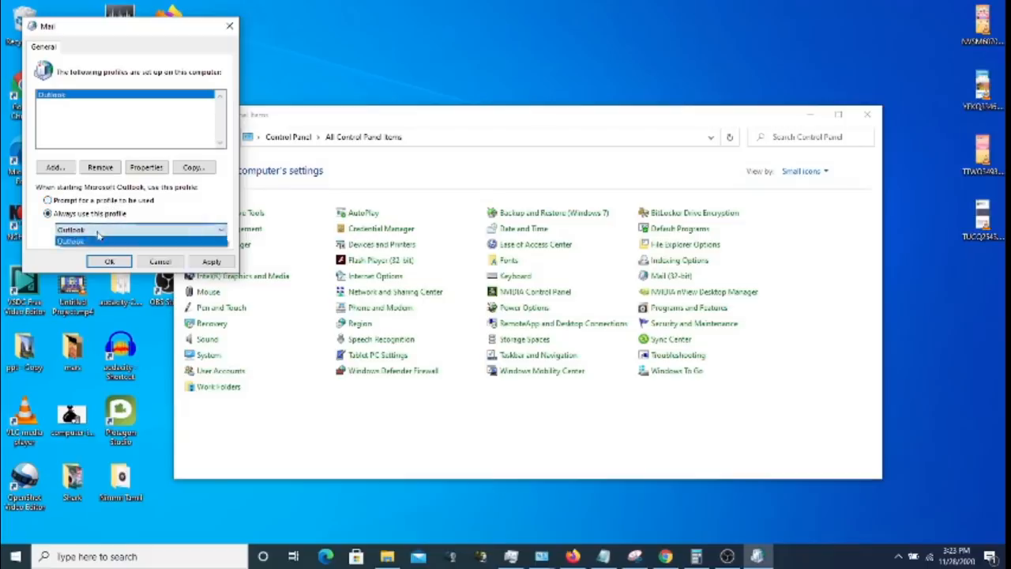
pyautogui.click(98, 234)
pyautogui.click(109, 262)
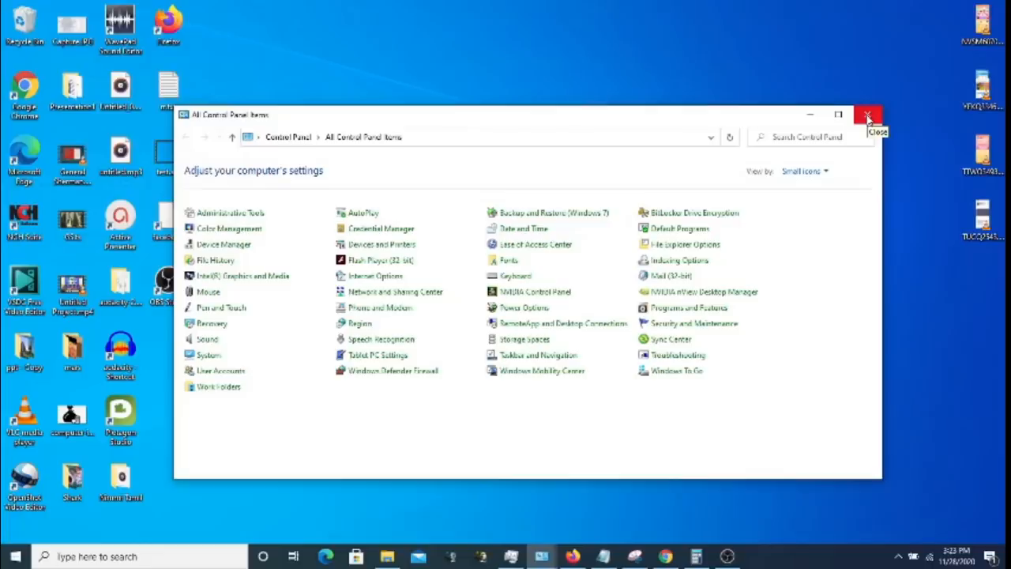
pyautogui.click(867, 117)
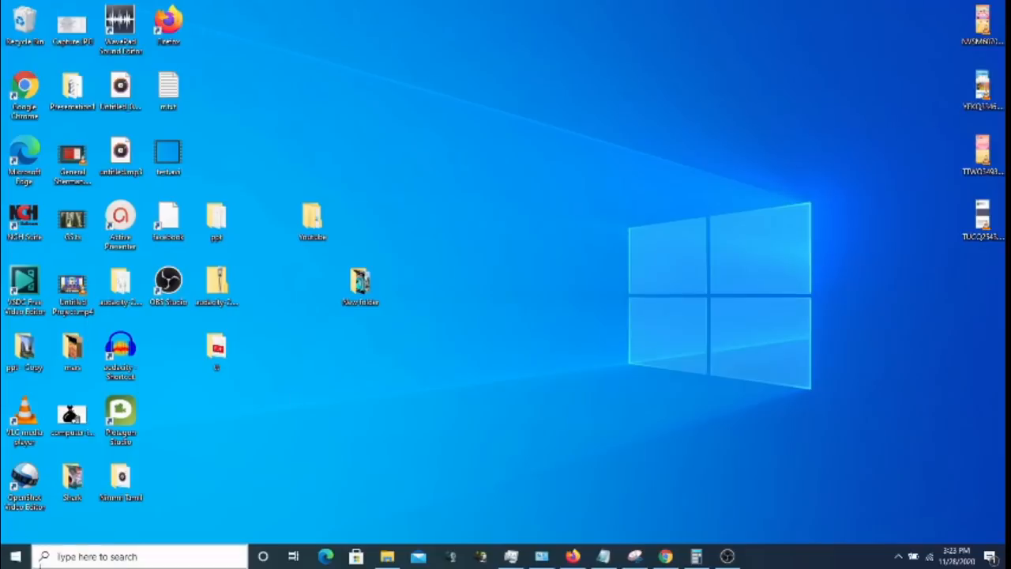
# - Launch Outlook 2013 from the Start menu search
pyautogui.click(15, 558)
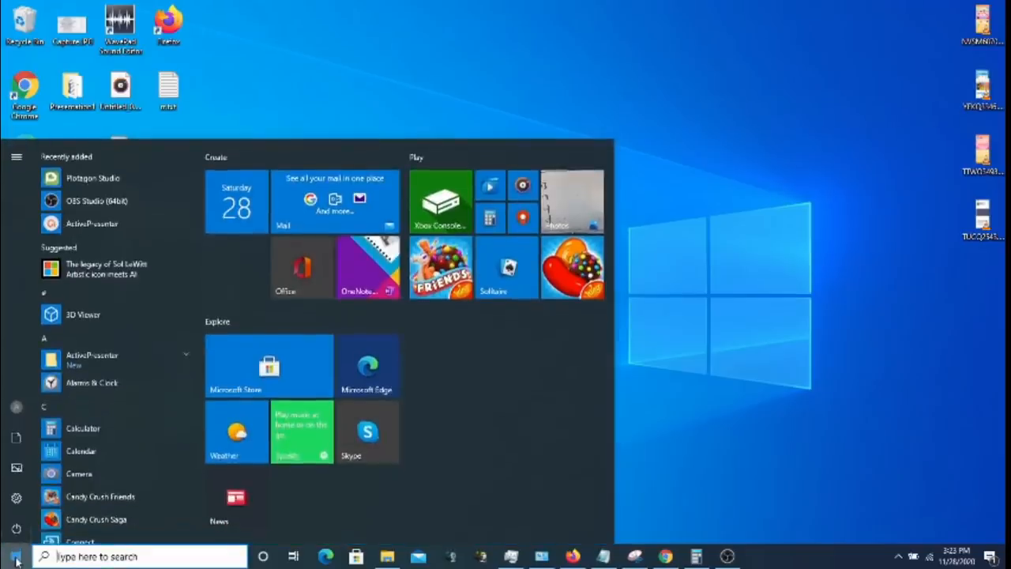
pyautogui.write('out')
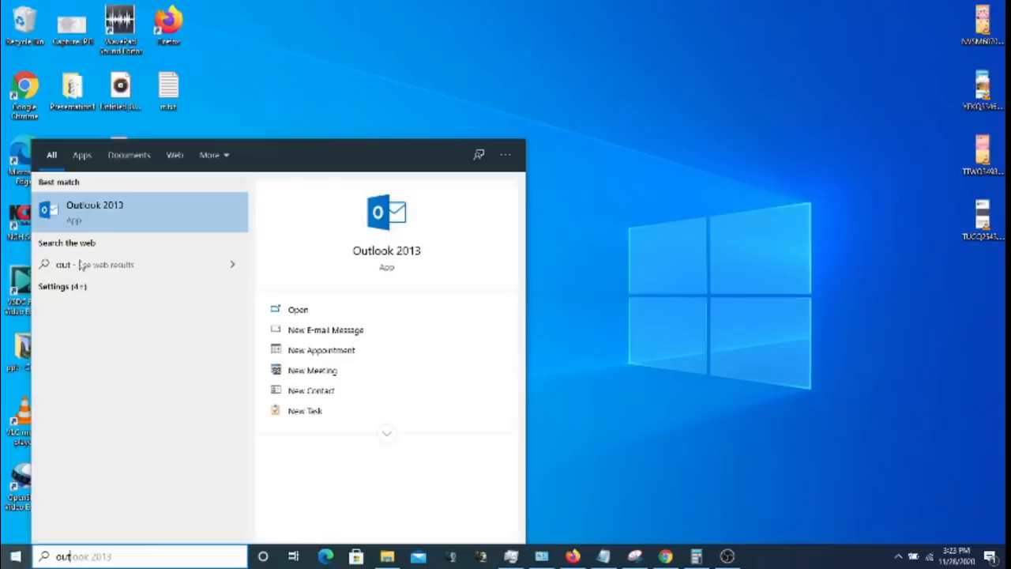
pyautogui.click(99, 212)
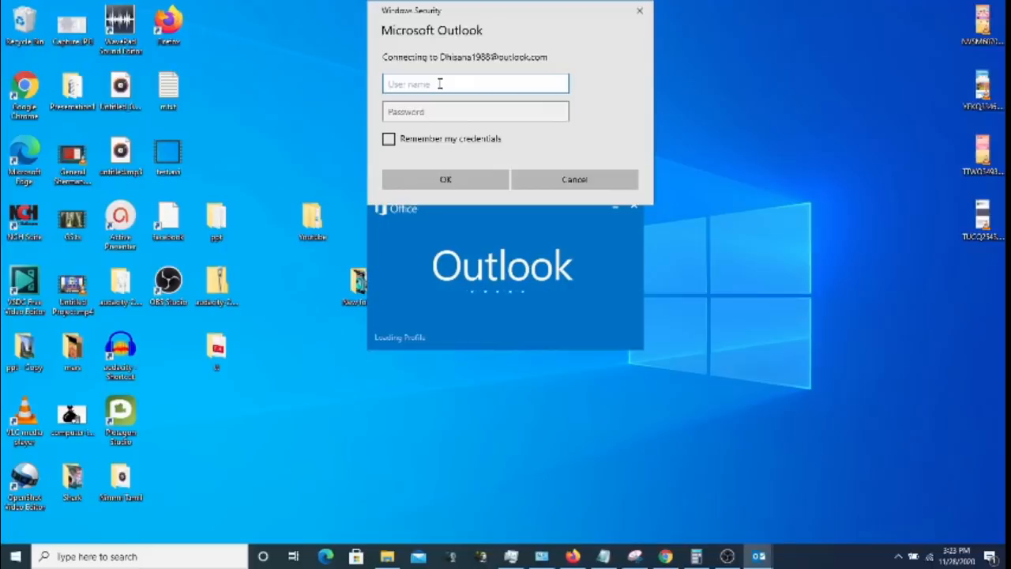
# - Sign in with the account's e-mail address and password in Windows Security
pyautogui.click(450, 115)
pyautogui.write('******')
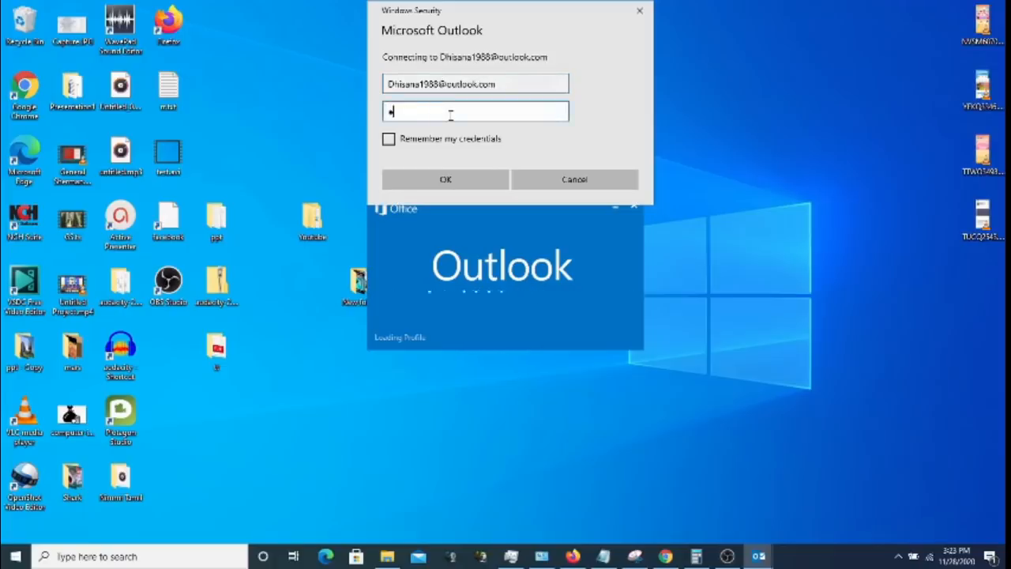
pyautogui.write('*****')
pyautogui.click(469, 187)
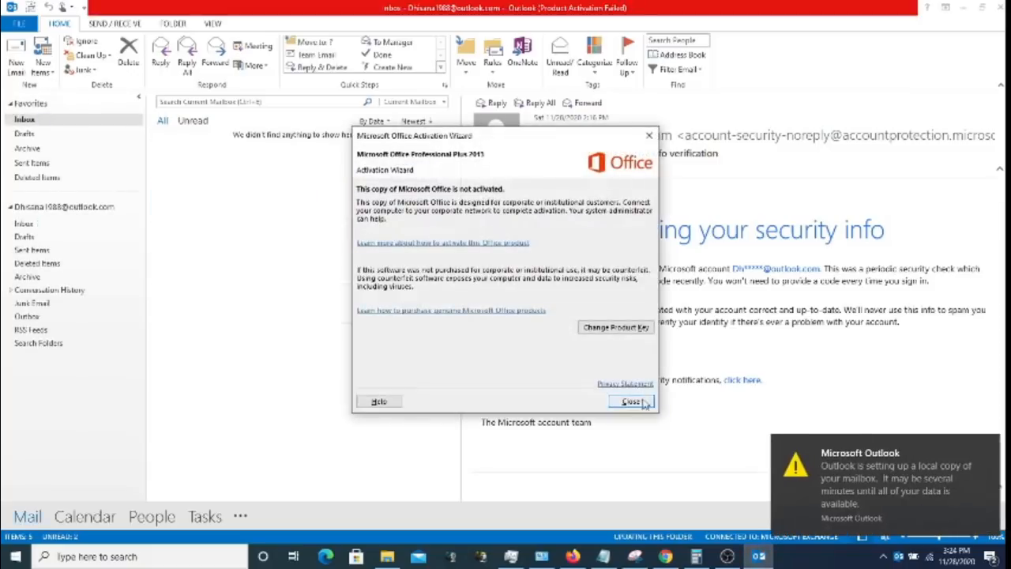
pyautogui.click(632, 402)
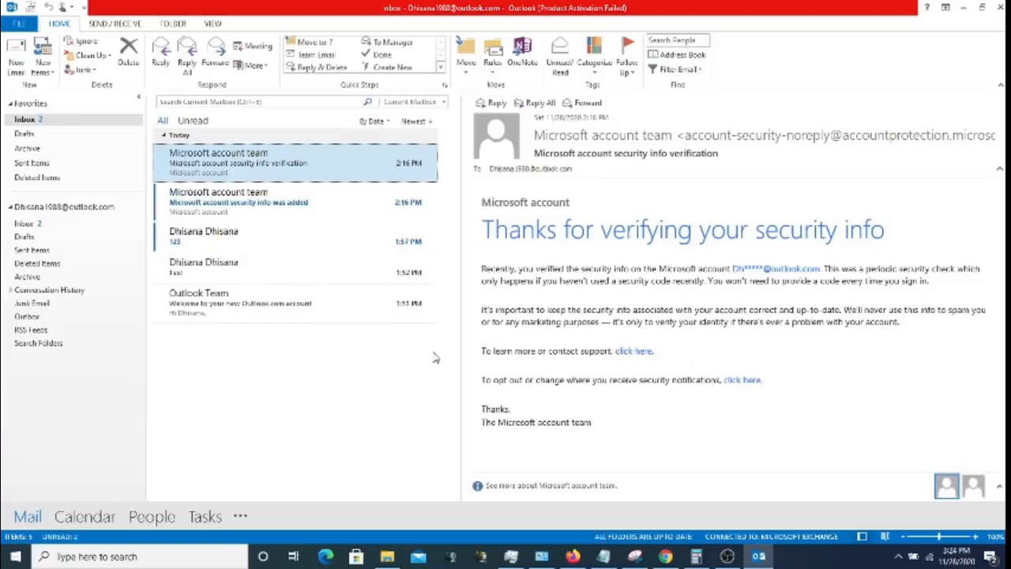
pyautogui.click(53, 227)
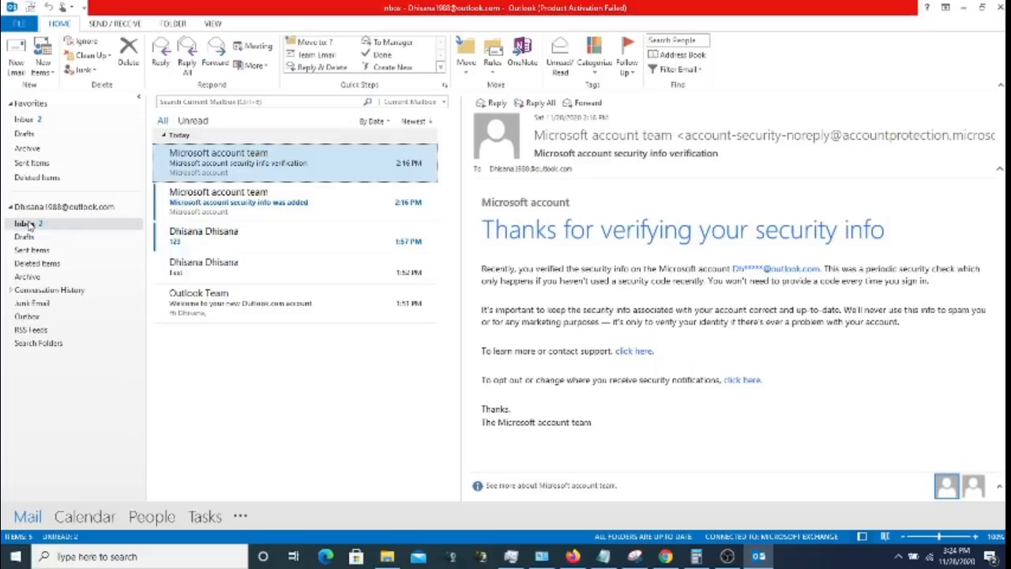
pyautogui.click(32, 249)
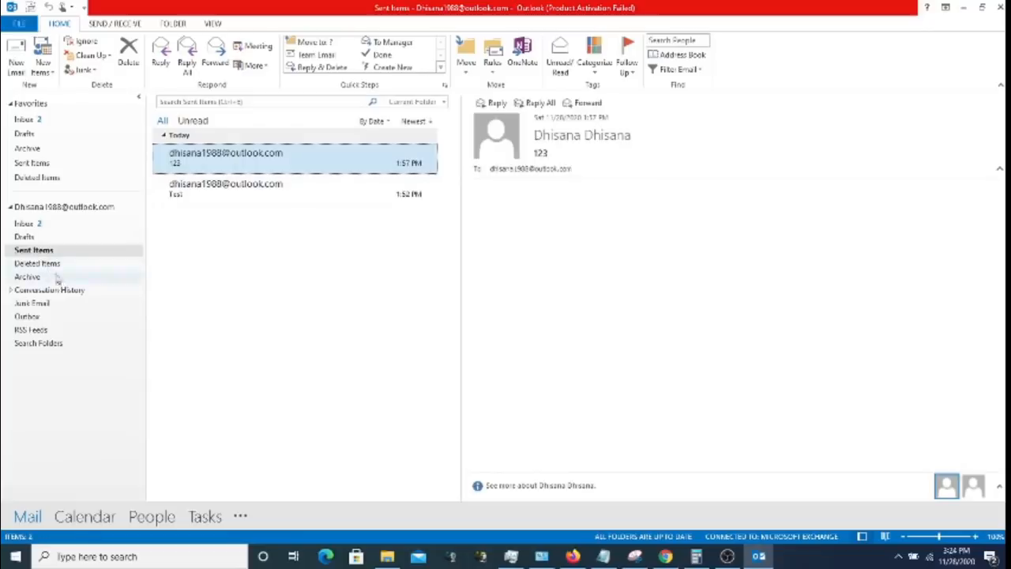
pyautogui.click(47, 265)
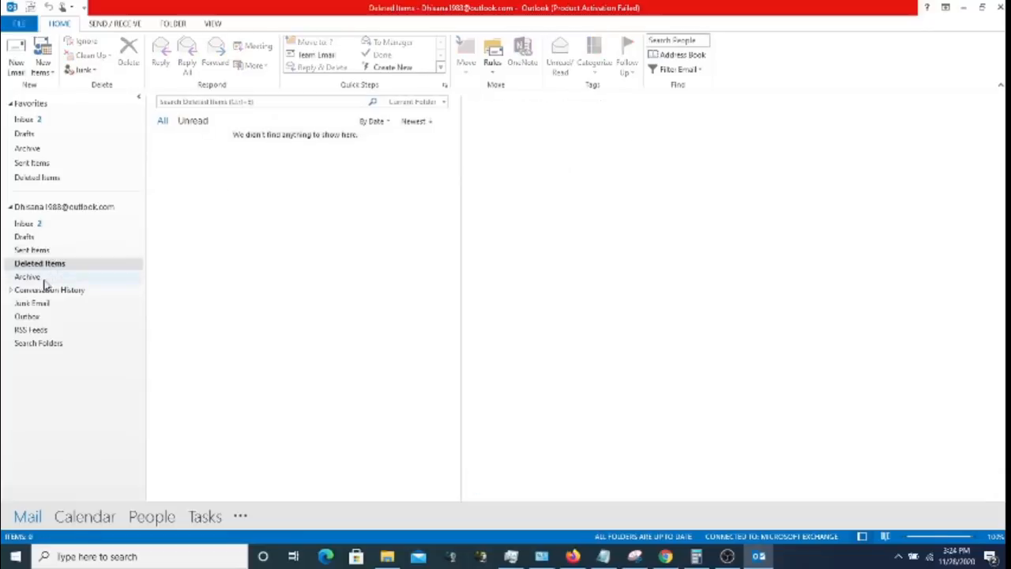
pyautogui.click(43, 279)
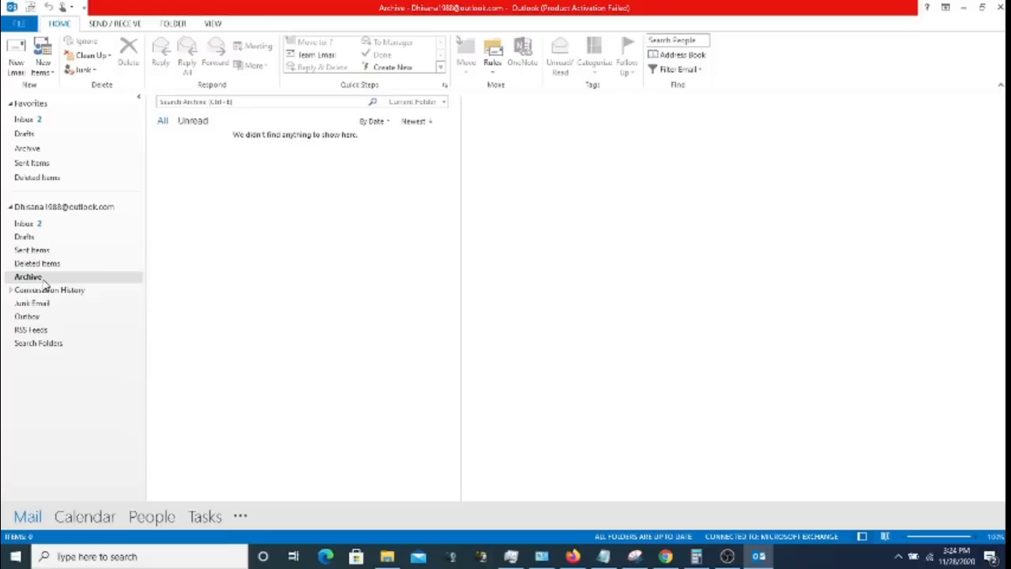
pyautogui.click(44, 306)
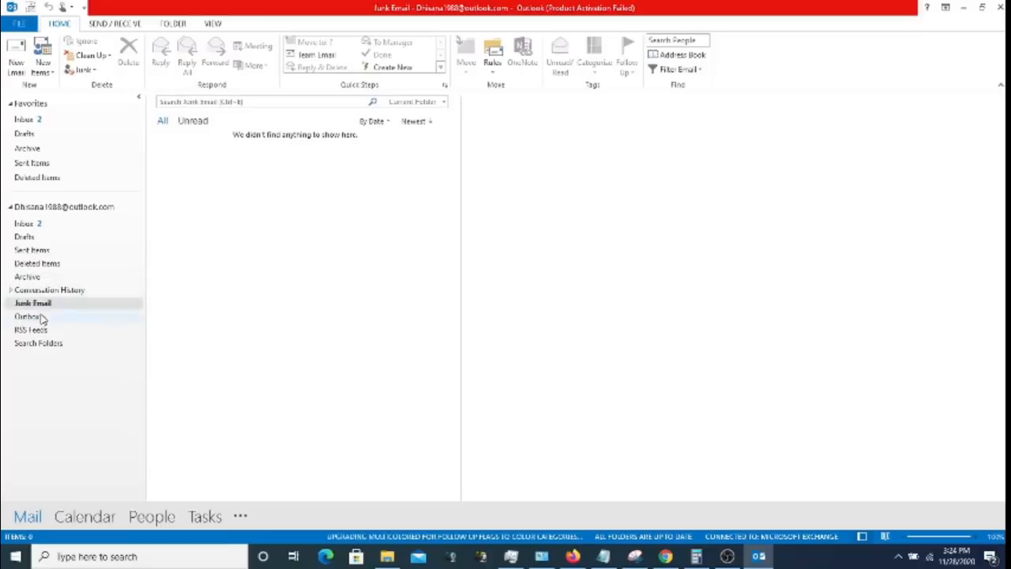
pyautogui.click(42, 318)
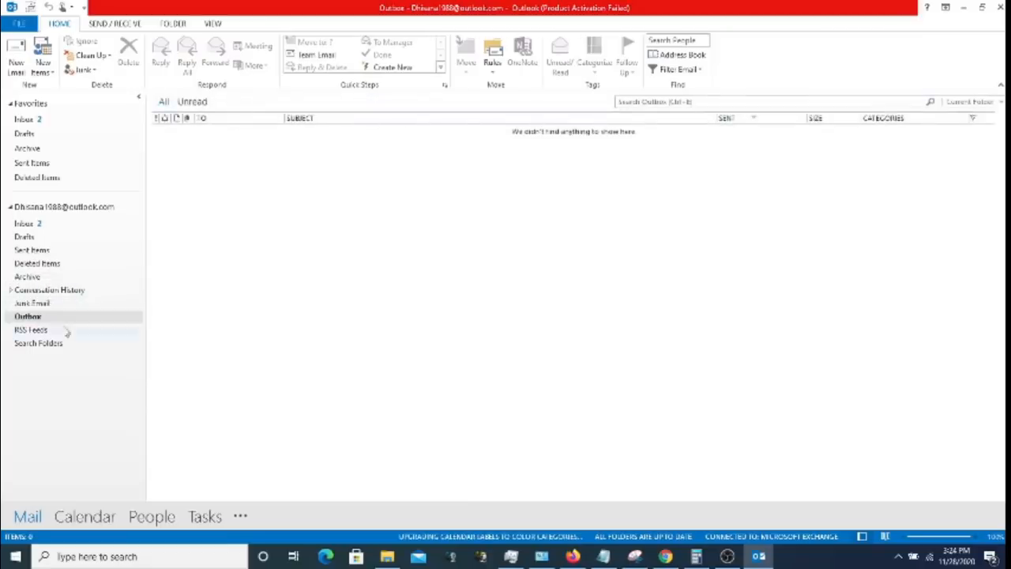
pyautogui.click(62, 227)
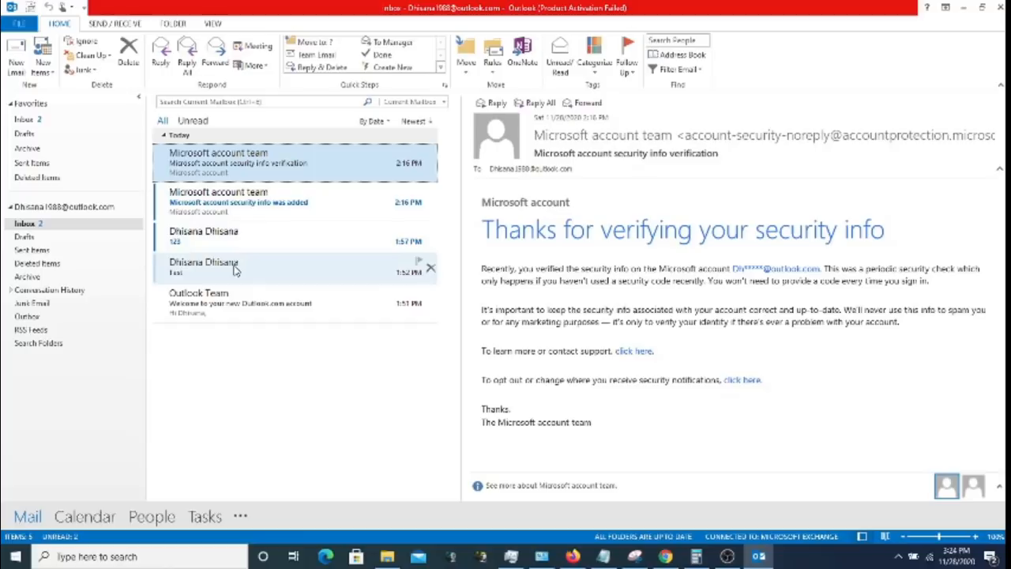
pyautogui.click(17, 60)
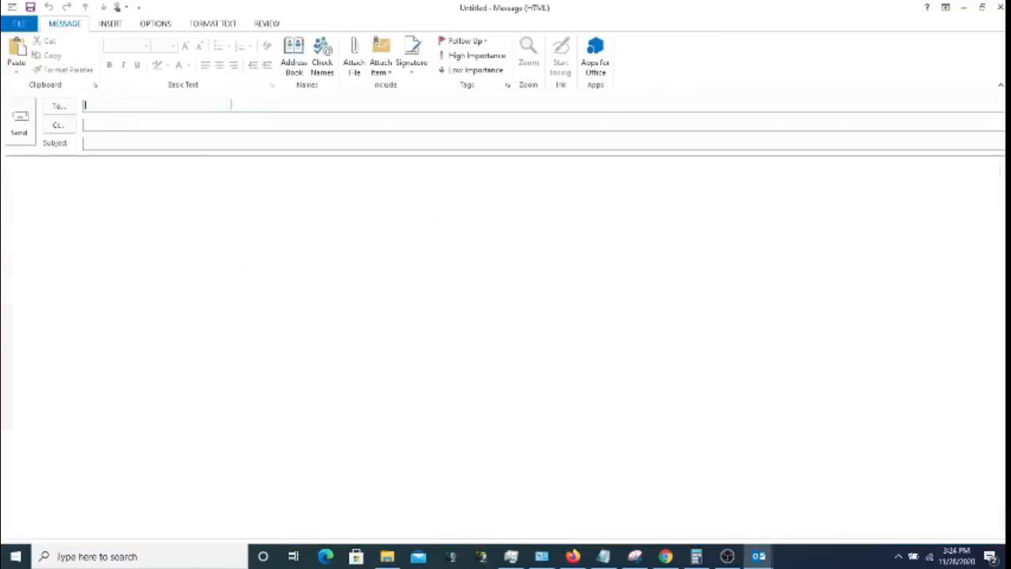
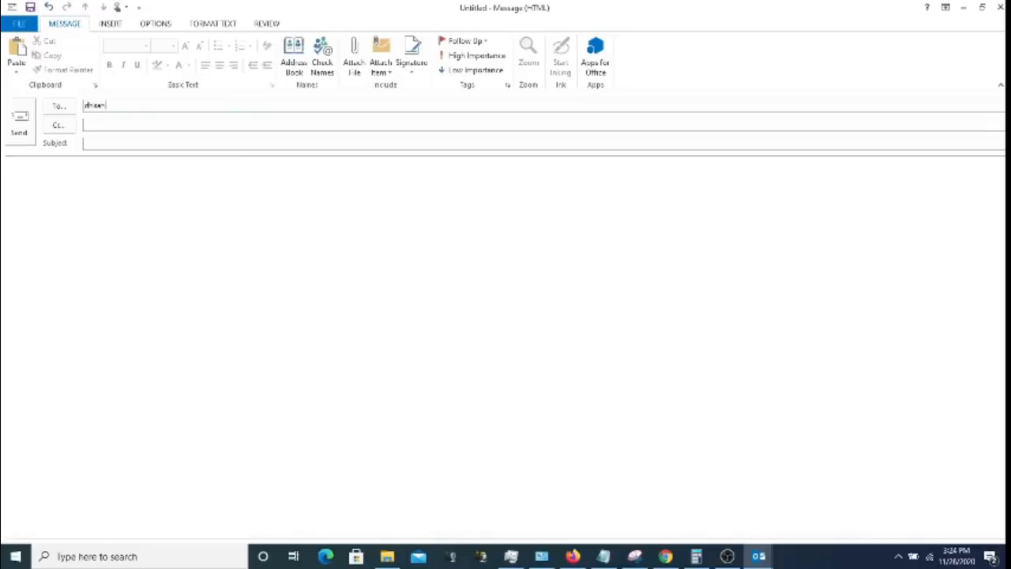
# - Enter your own e-mail address in To and type the subject 'Test Mail'
pyautogui.press('Tab')
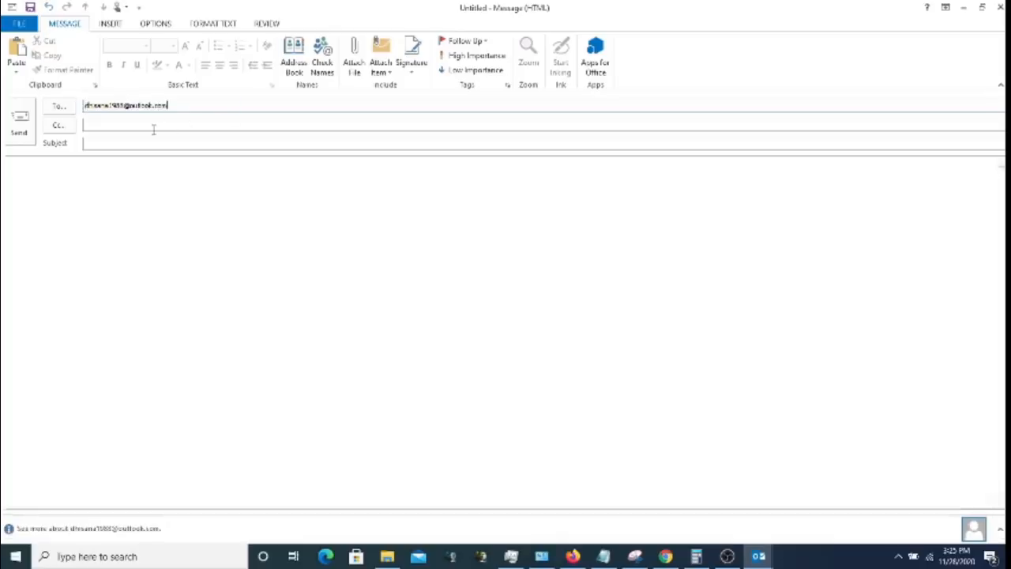
pyautogui.click(121, 143)
pyautogui.write('Test Mail')
# - Browse the Global and own address books without picking anyone, then run Check Names on the recipient
pyautogui.click(294, 57)
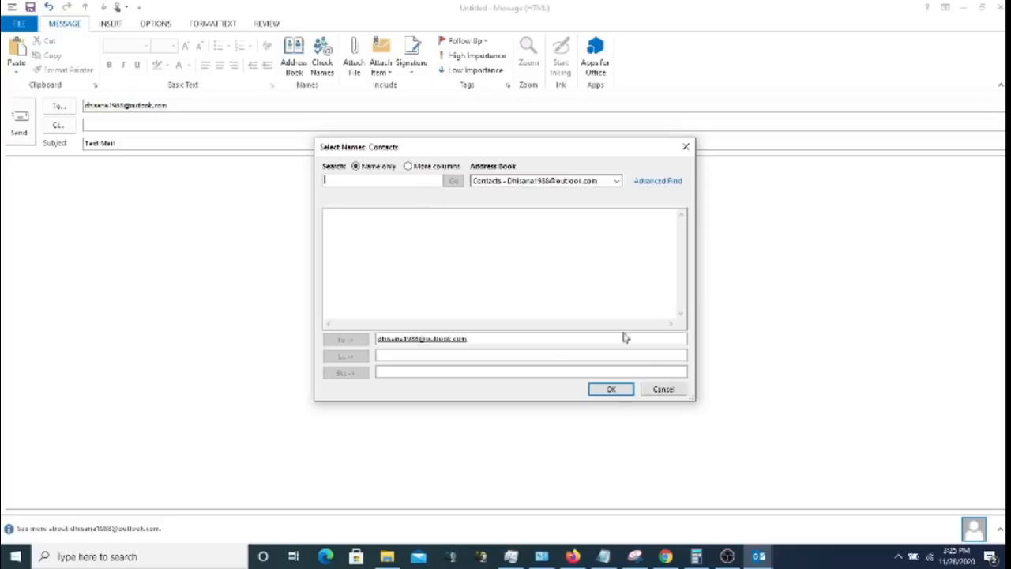
pyautogui.click(619, 182)
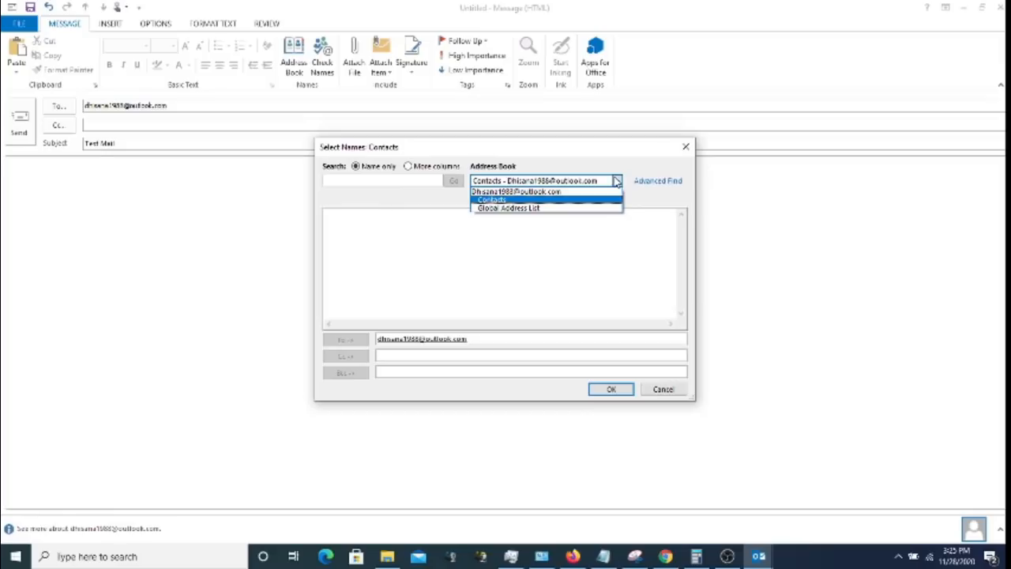
pyautogui.click(556, 208)
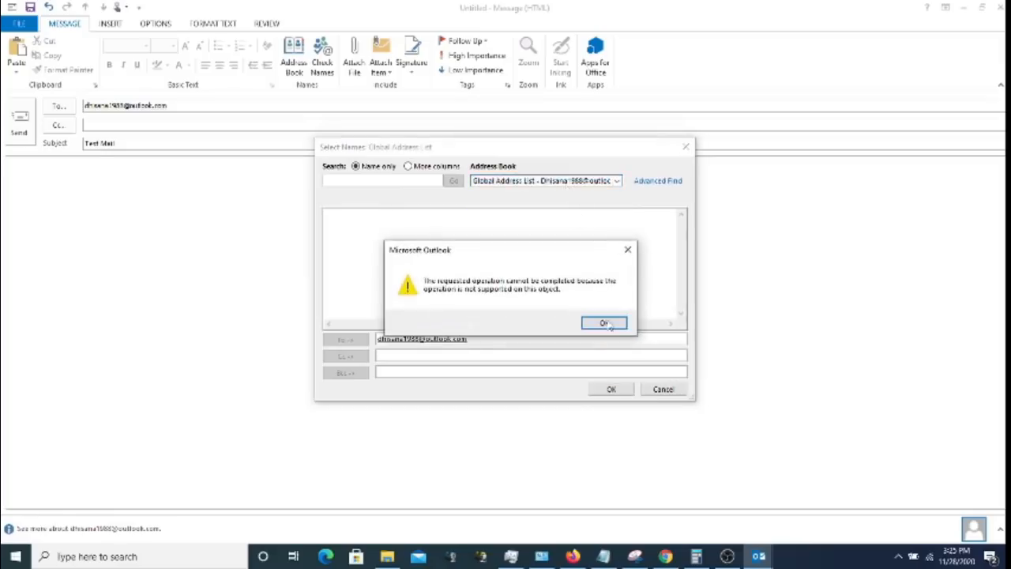
pyautogui.click(606, 324)
pyautogui.click(617, 181)
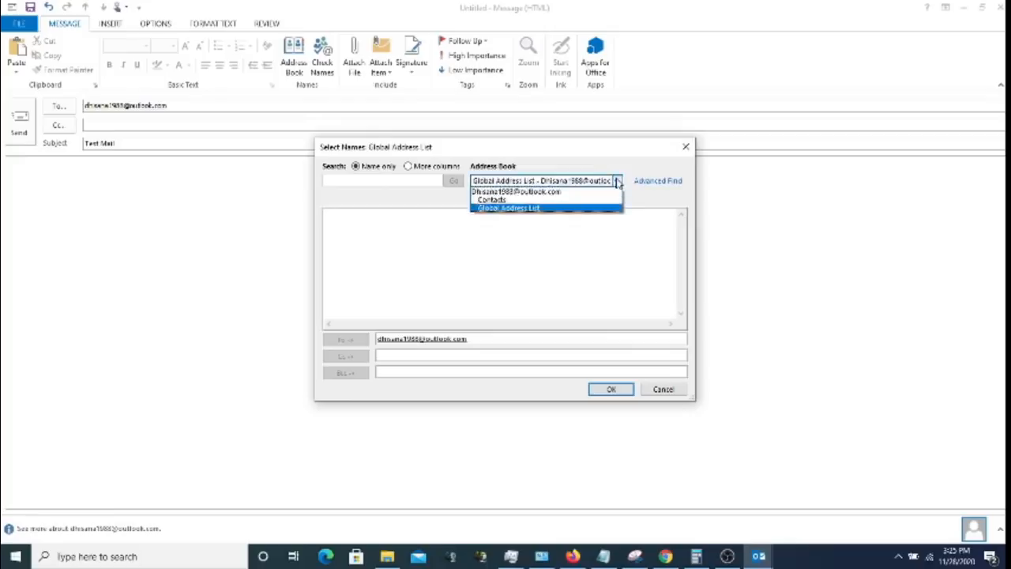
pyautogui.click(598, 192)
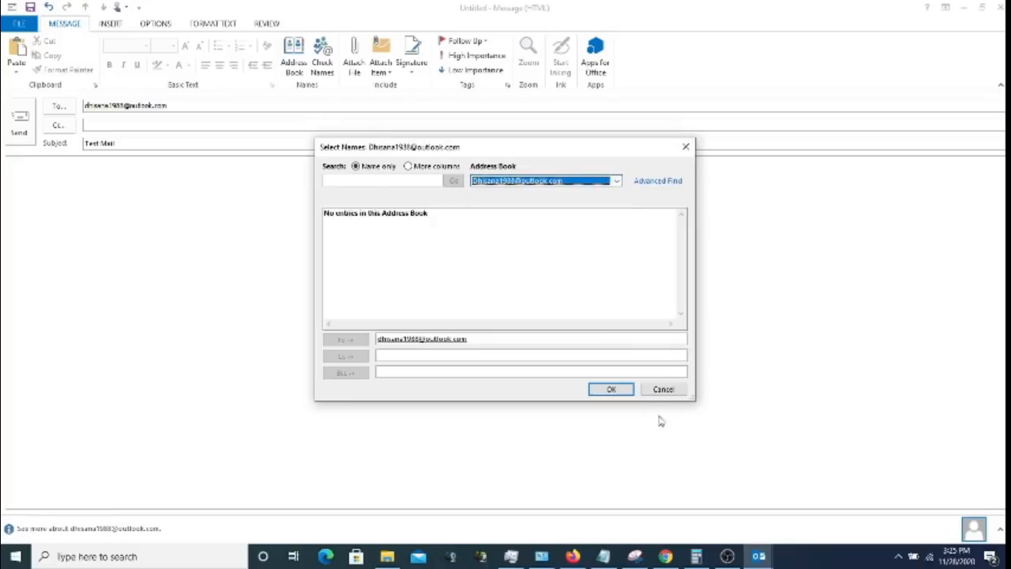
pyautogui.click(664, 388)
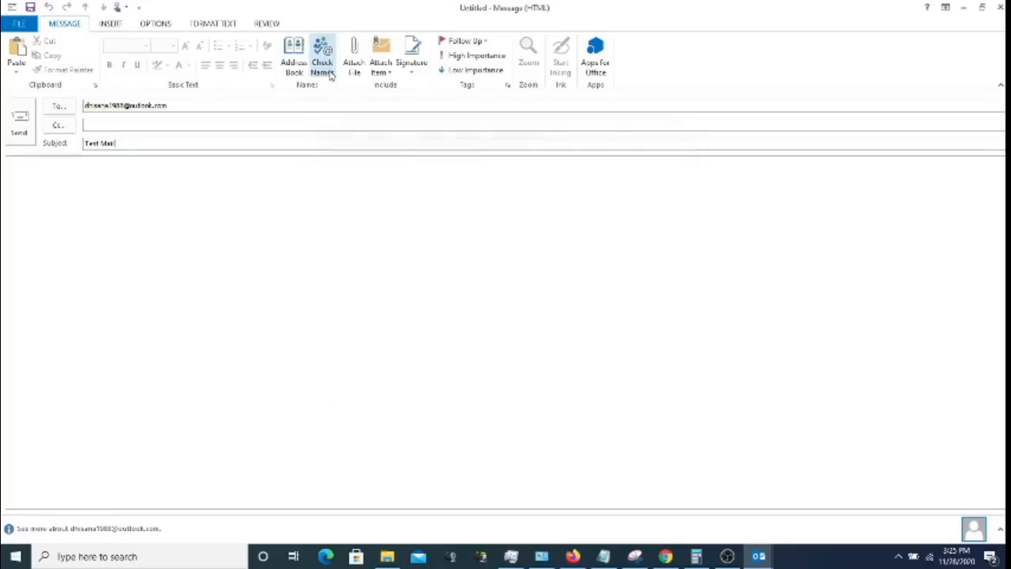
pyautogui.click(183, 107)
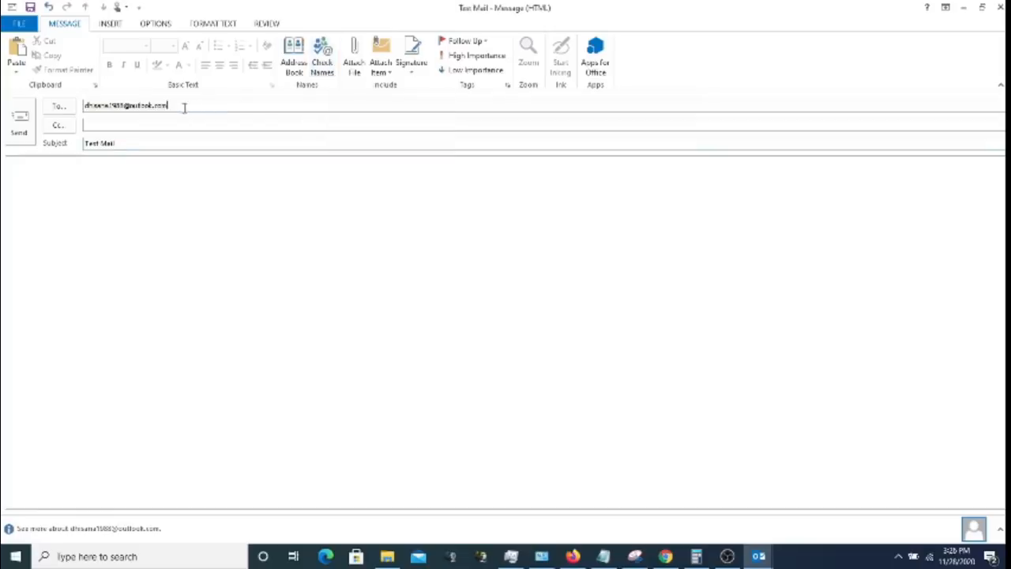
pyautogui.click(320, 70)
pyautogui.click(354, 69)
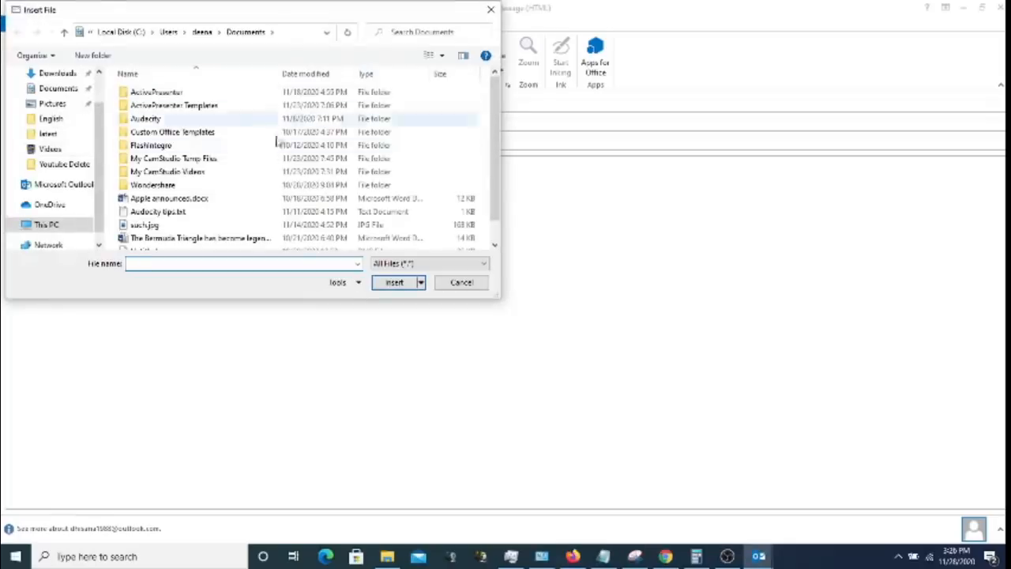
pyautogui.click(462, 282)
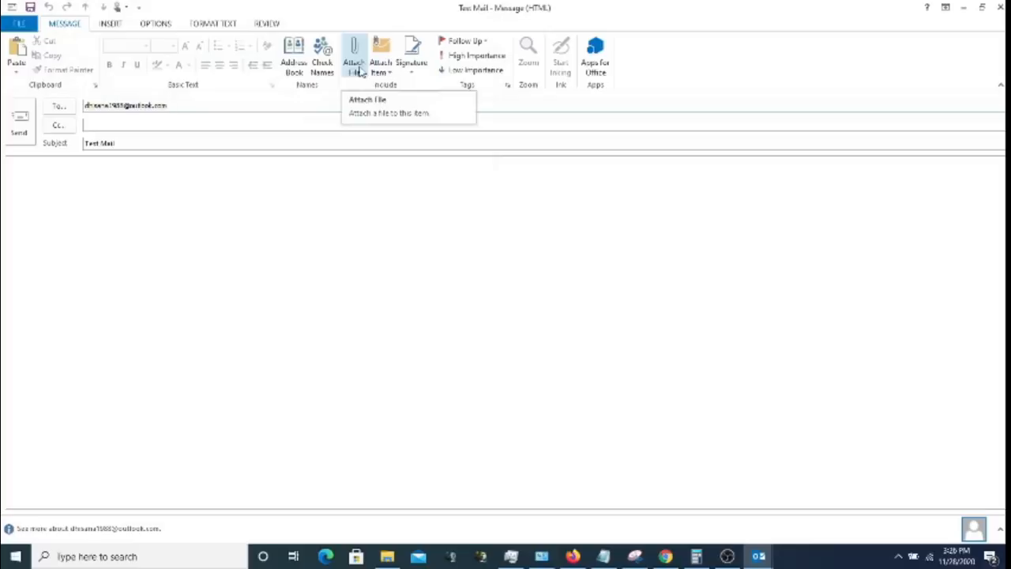
pyautogui.click(388, 76)
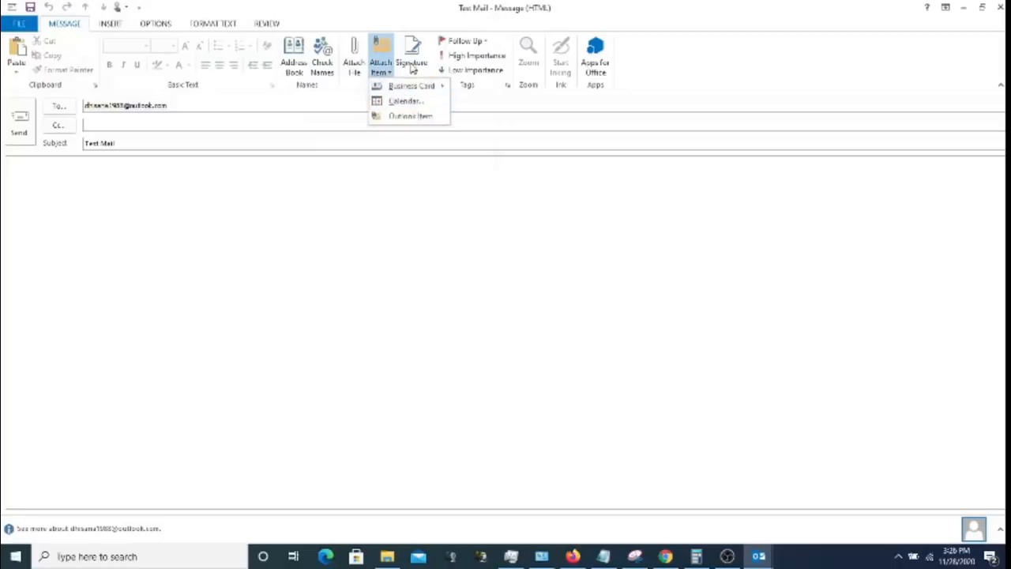
pyautogui.click(421, 9)
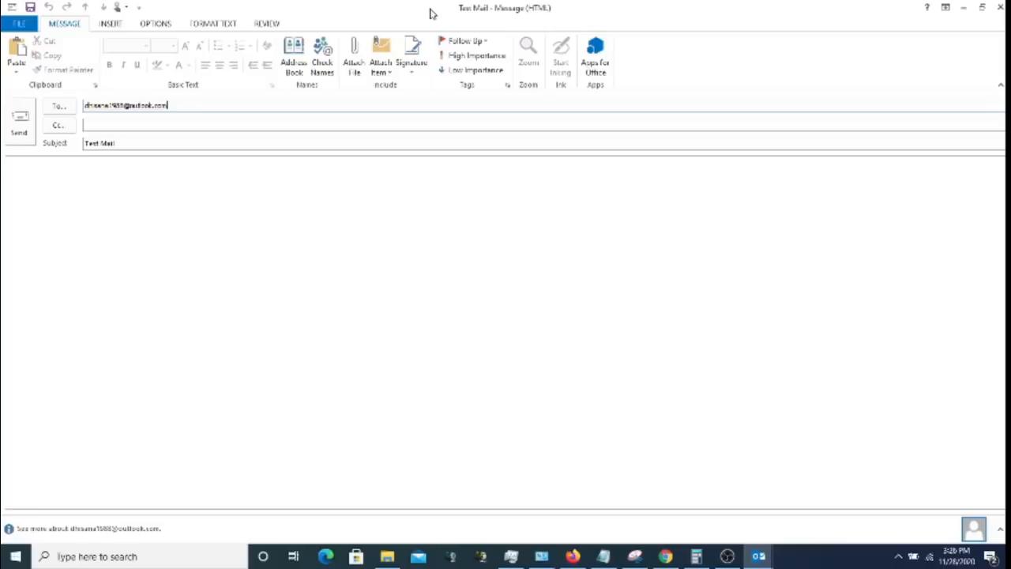
# - Create a new signature named 'Test' containing the text 'Regards,'
pyautogui.click(412, 67)
pyautogui.click(431, 88)
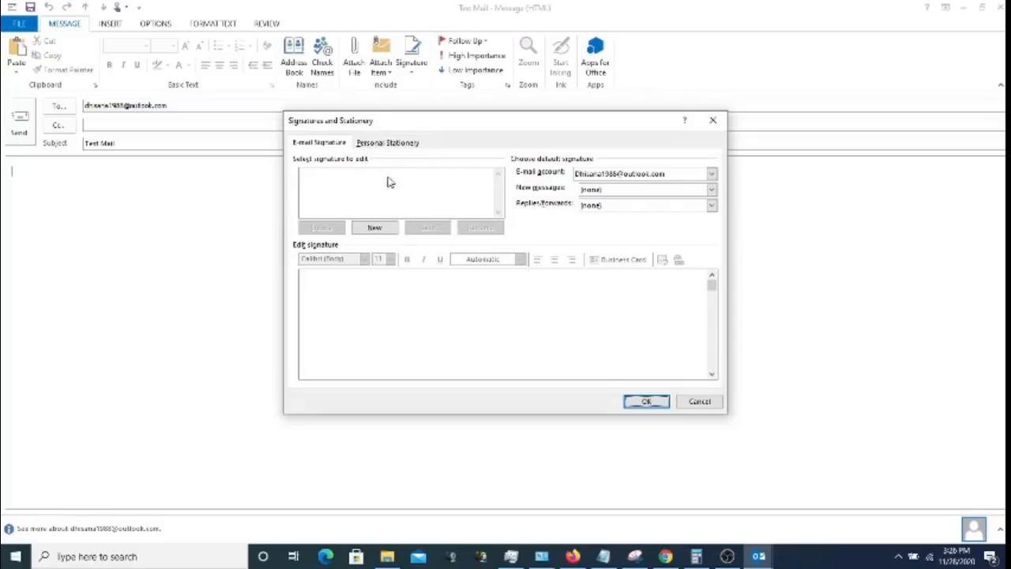
pyautogui.click(640, 193)
pyautogui.click(642, 198)
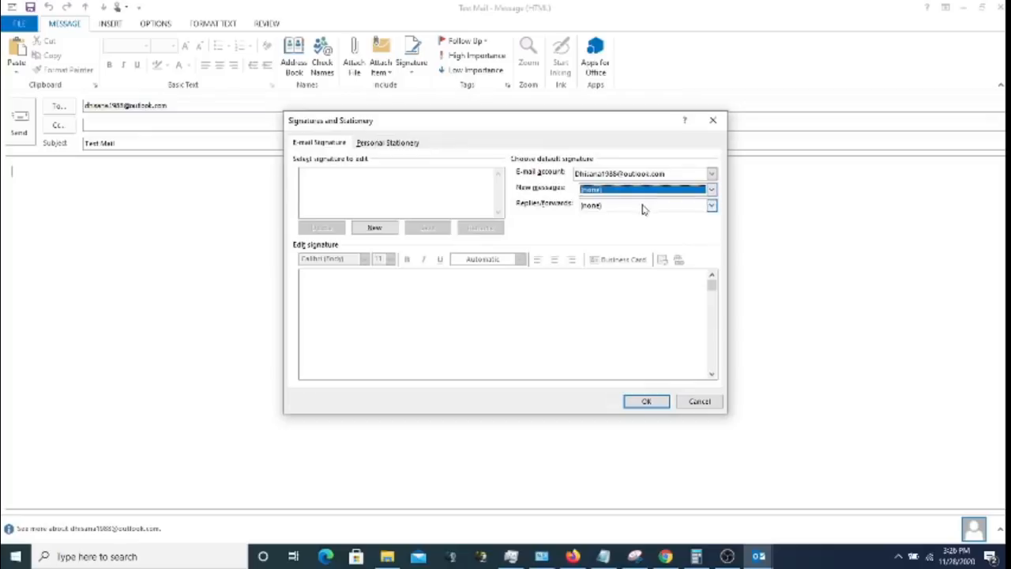
pyautogui.click(642, 207)
pyautogui.click(643, 214)
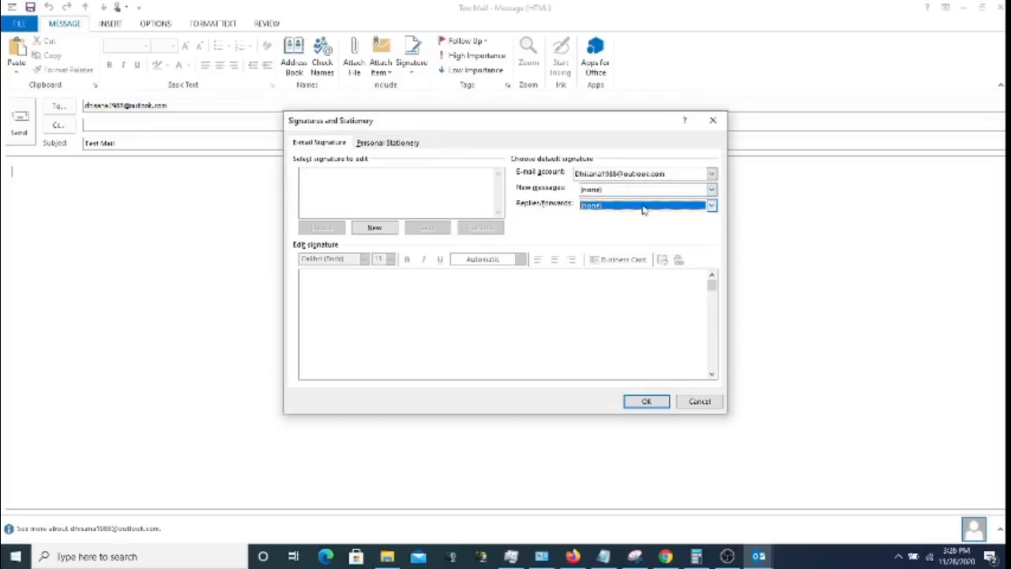
pyautogui.click(376, 229)
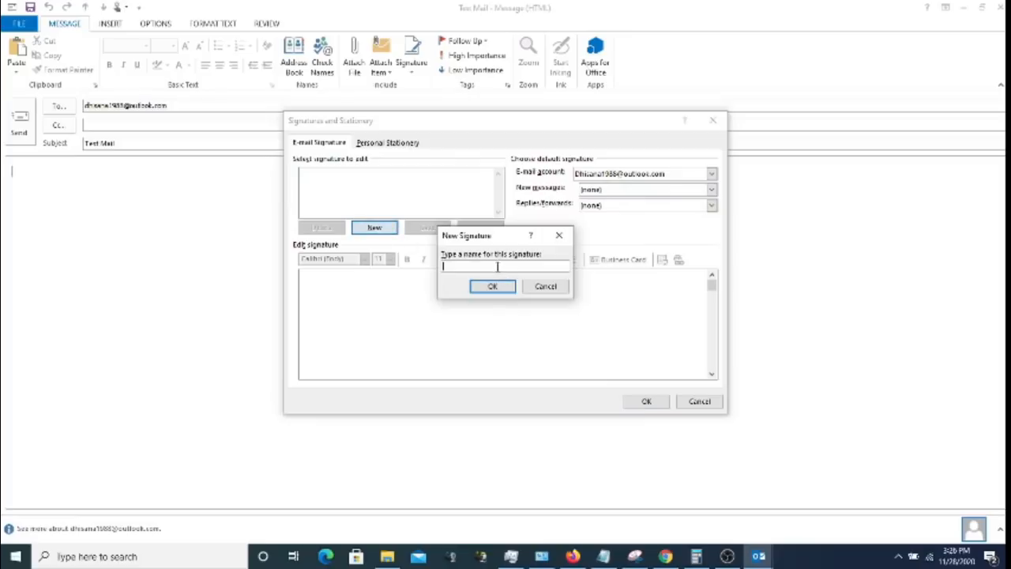
pyautogui.write('Test')
pyautogui.click(500, 286)
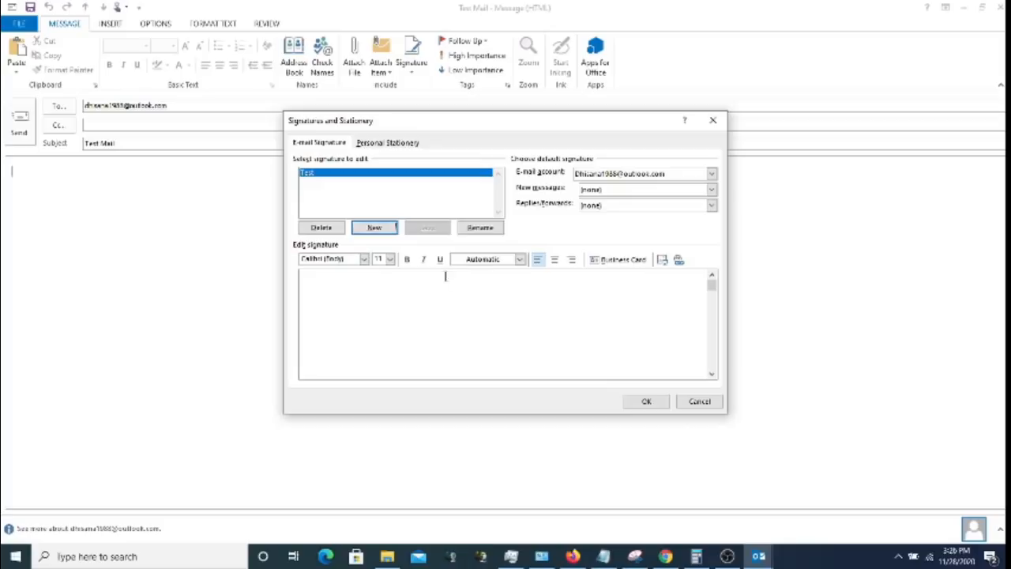
pyautogui.write('R')
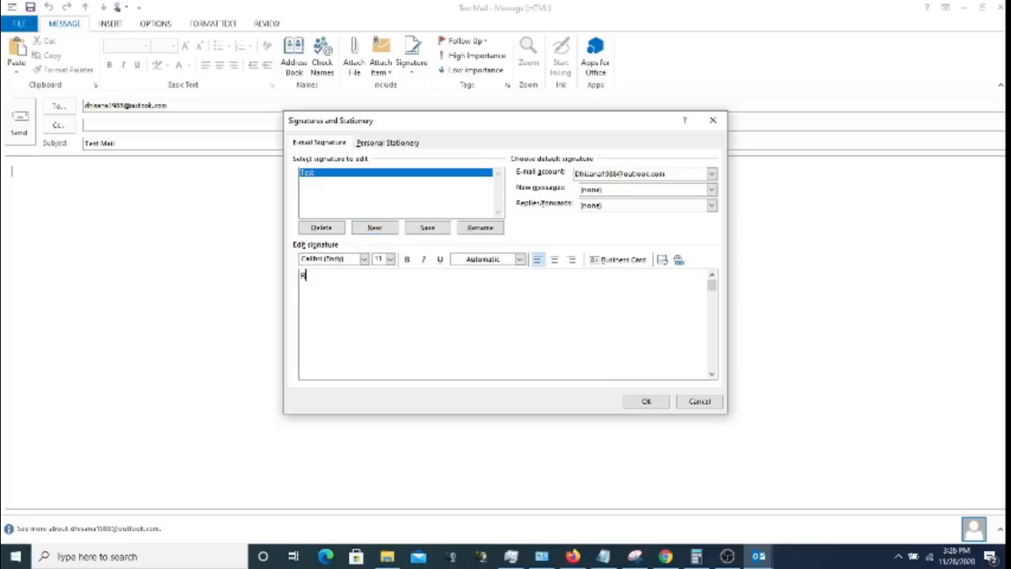
pyautogui.write('egards')
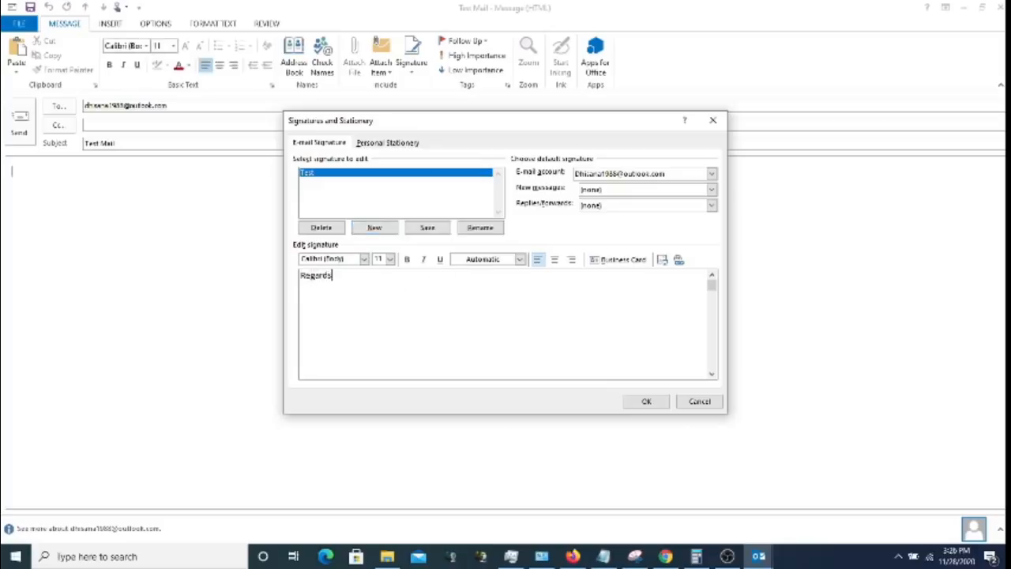
pyautogui.write(',')
# - Set Test as the default signature for new messages and for replies/forwards, and save
pyautogui.click(609, 195)
pyautogui.click(602, 208)
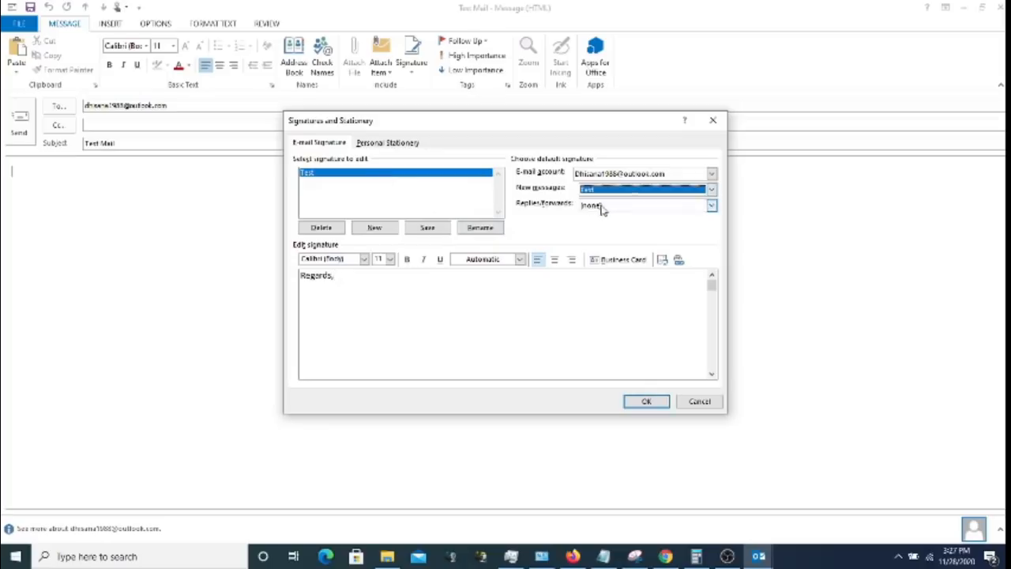
pyautogui.click(602, 208)
pyautogui.click(598, 224)
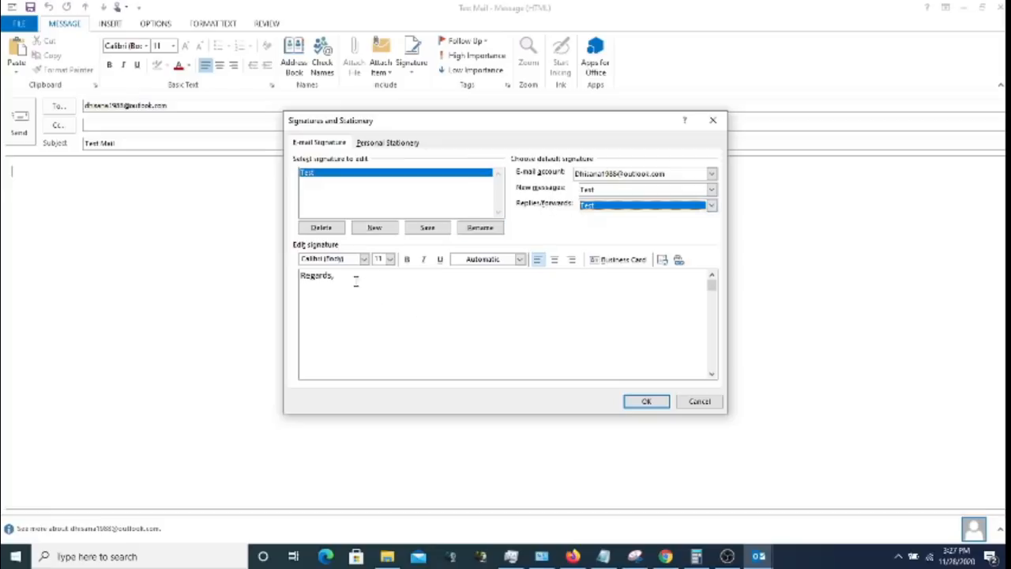
pyautogui.moveTo(355, 278); pyautogui.dragTo(301, 277)
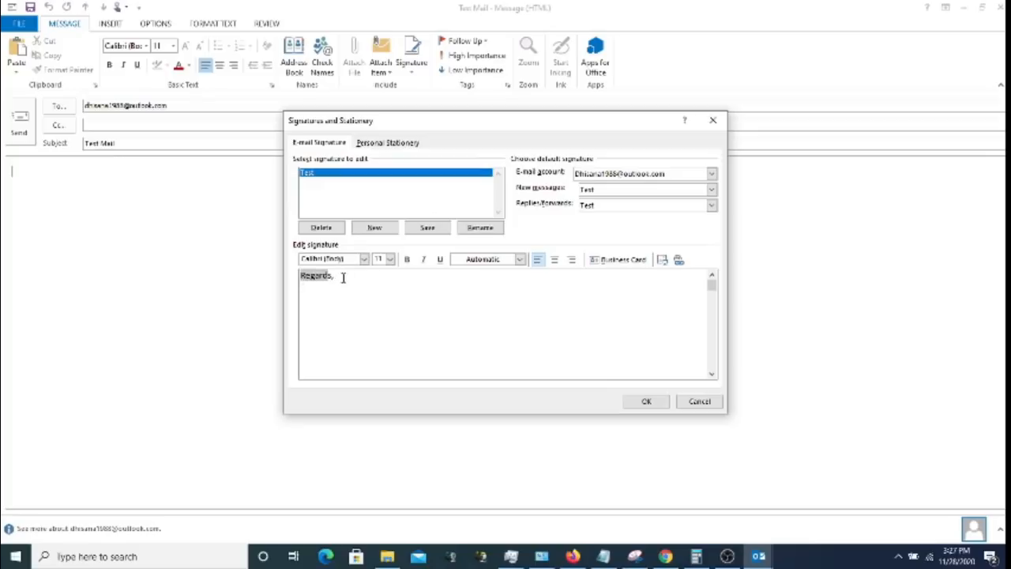
pyautogui.click(648, 401)
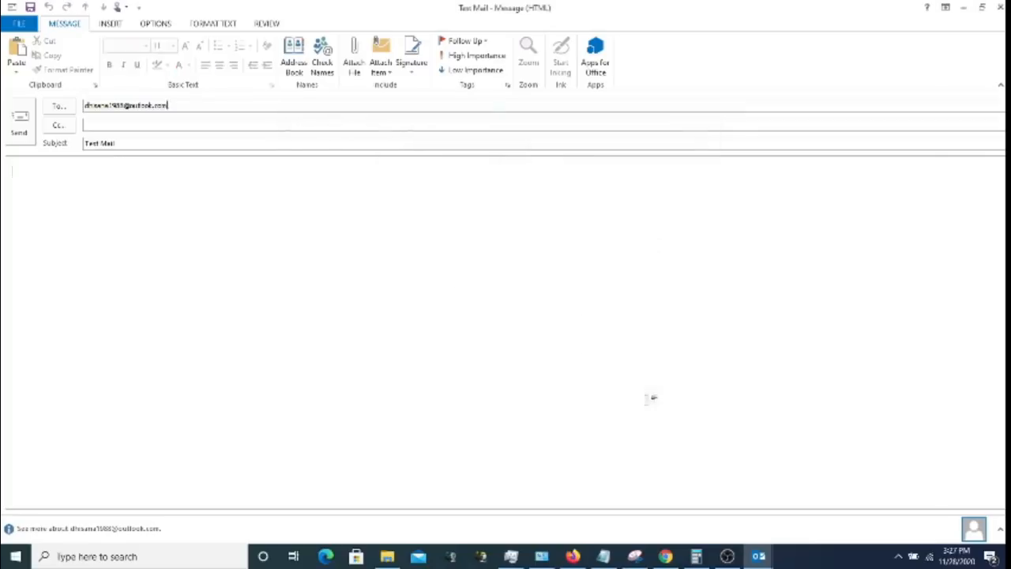
# - Set High Importance on the Test Mail draft and send it to your own address
pyautogui.click(484, 45)
pyautogui.click(484, 45)
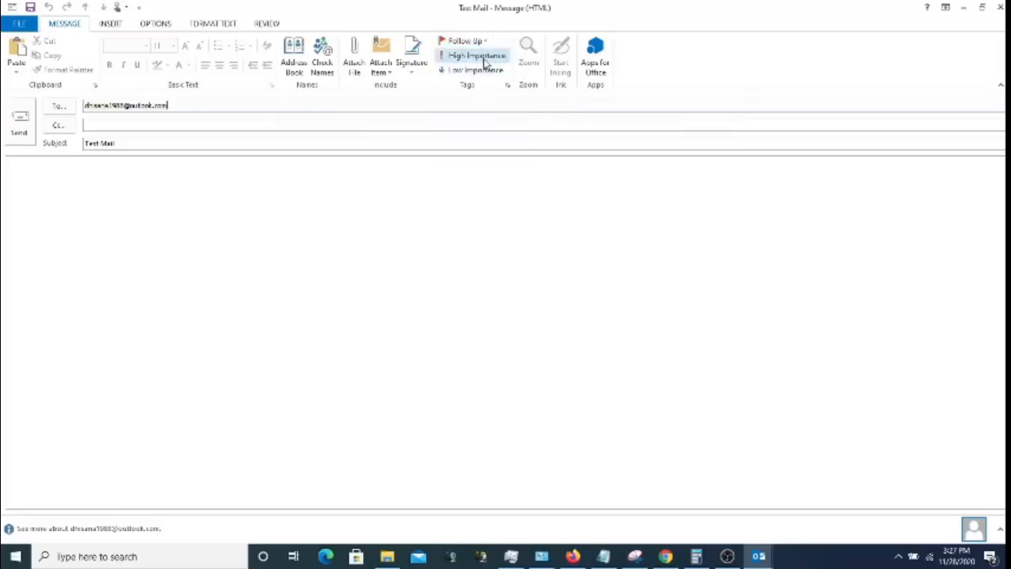
pyautogui.click(484, 57)
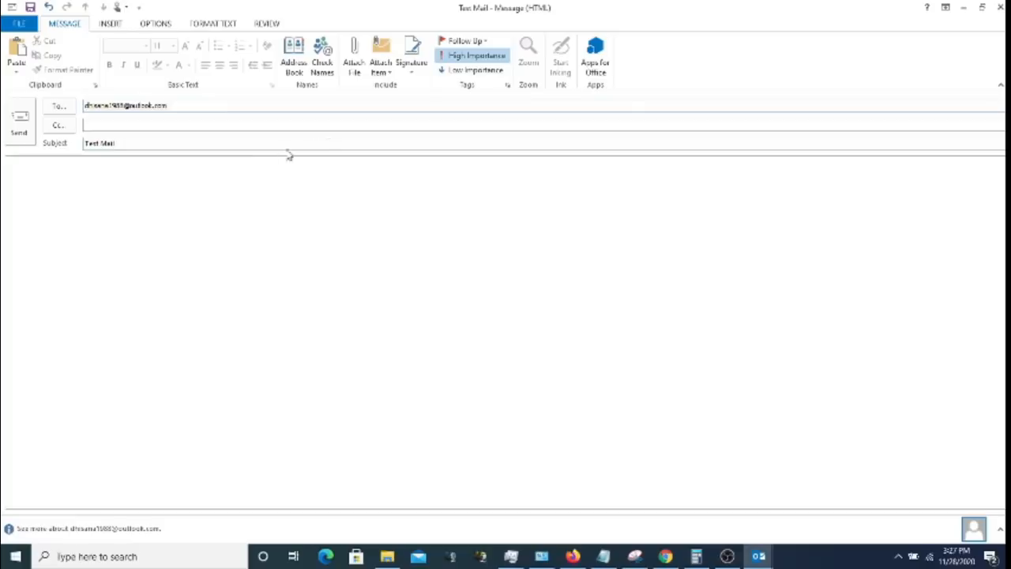
pyautogui.click(18, 126)
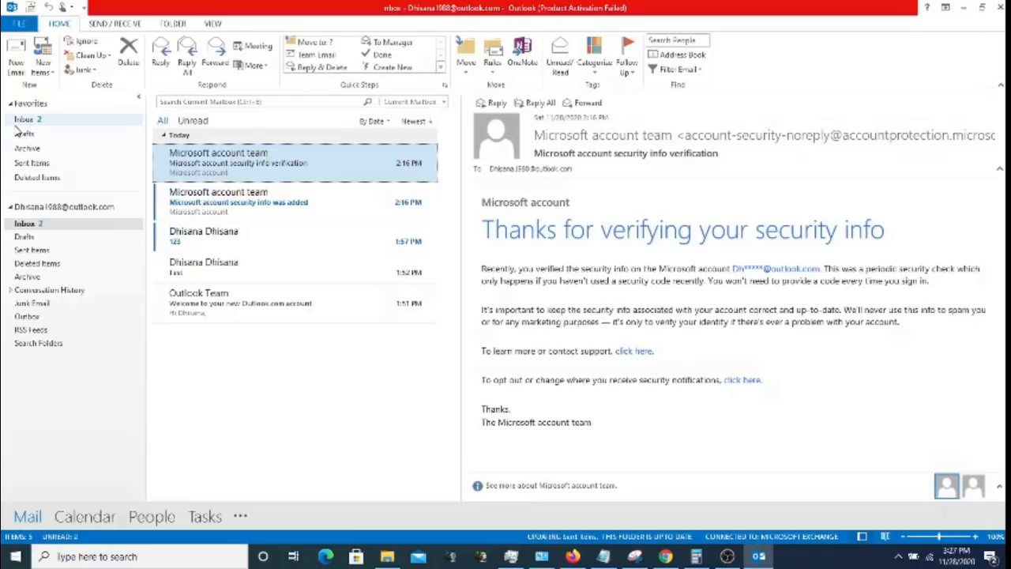
# - Check Test Mail in Sent Items, run Send/Receive All Folders, then open and close the received copy
pyautogui.click(63, 250)
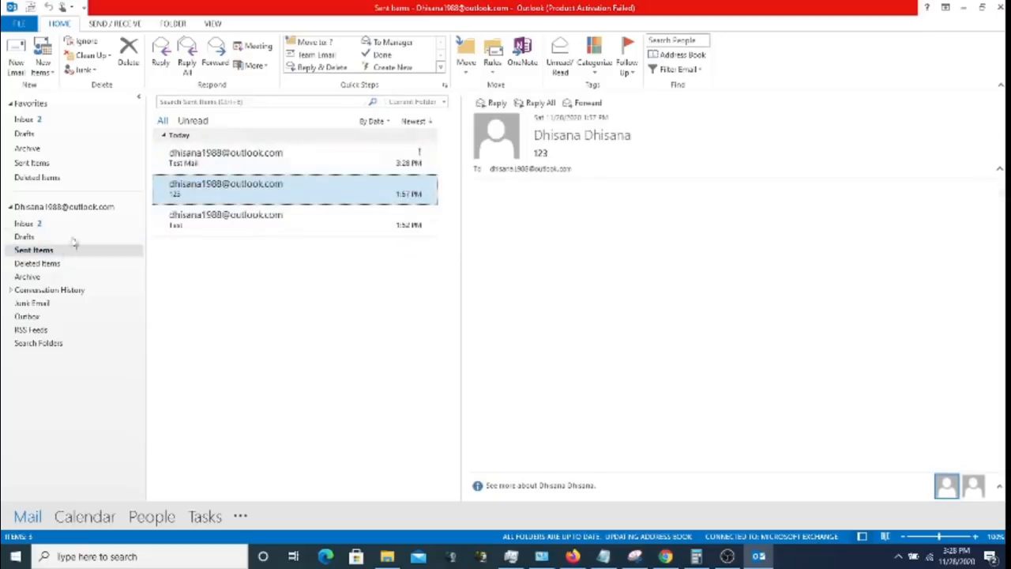
pyautogui.click(211, 166)
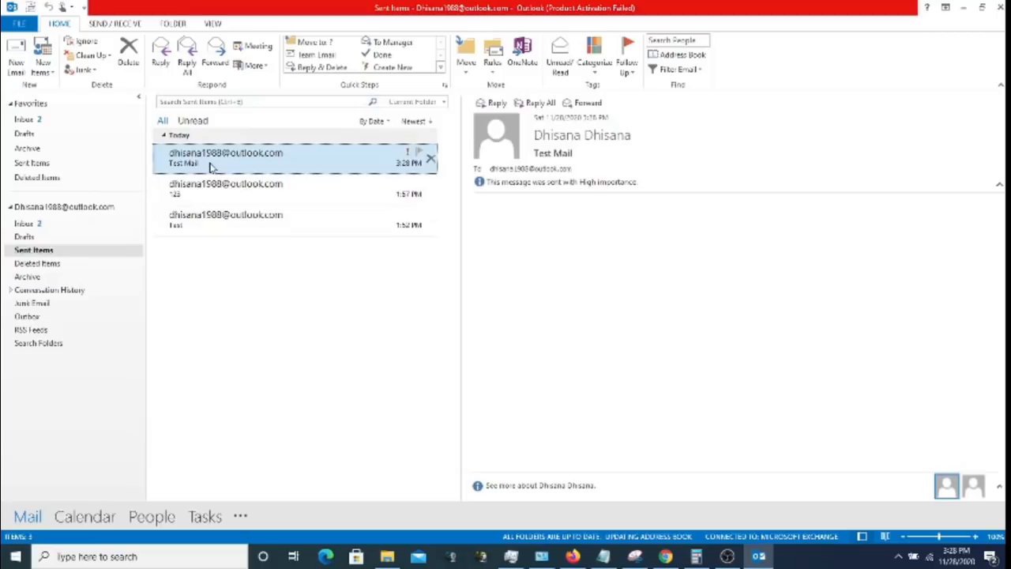
pyautogui.click(56, 227)
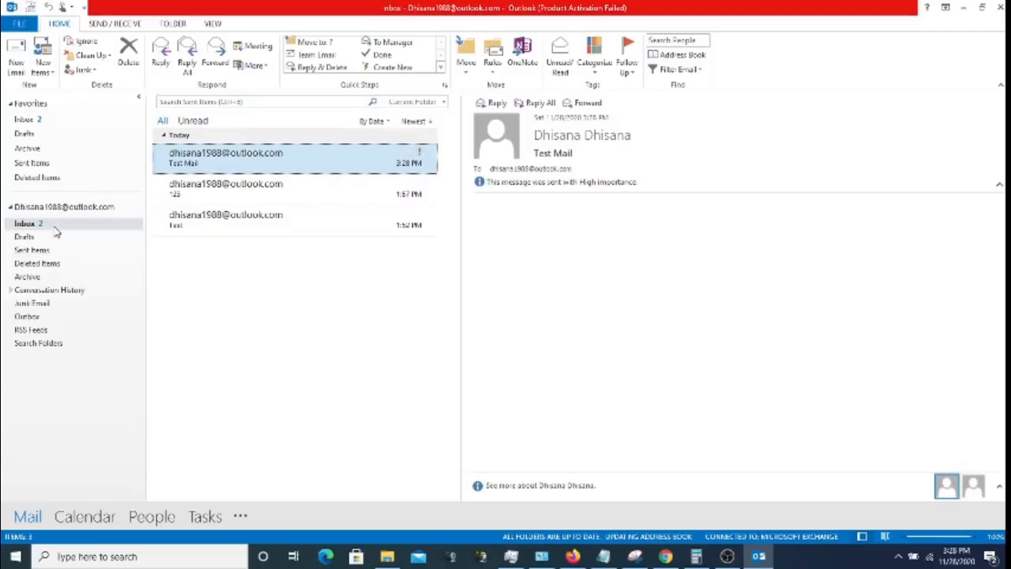
pyautogui.click(111, 24)
pyautogui.click(38, 63)
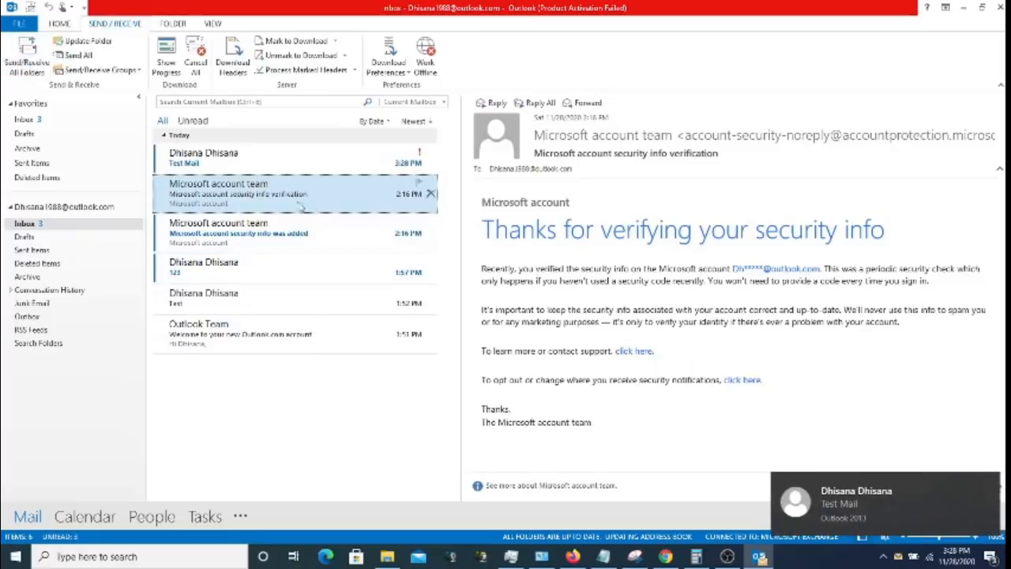
pyautogui.click(233, 161)
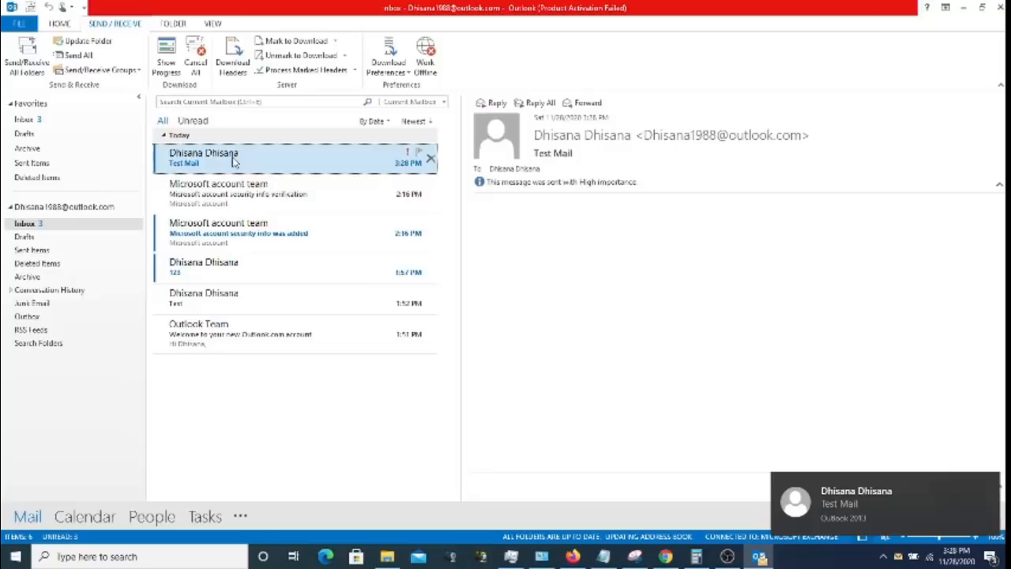
pyautogui.doubleClick(234, 162)
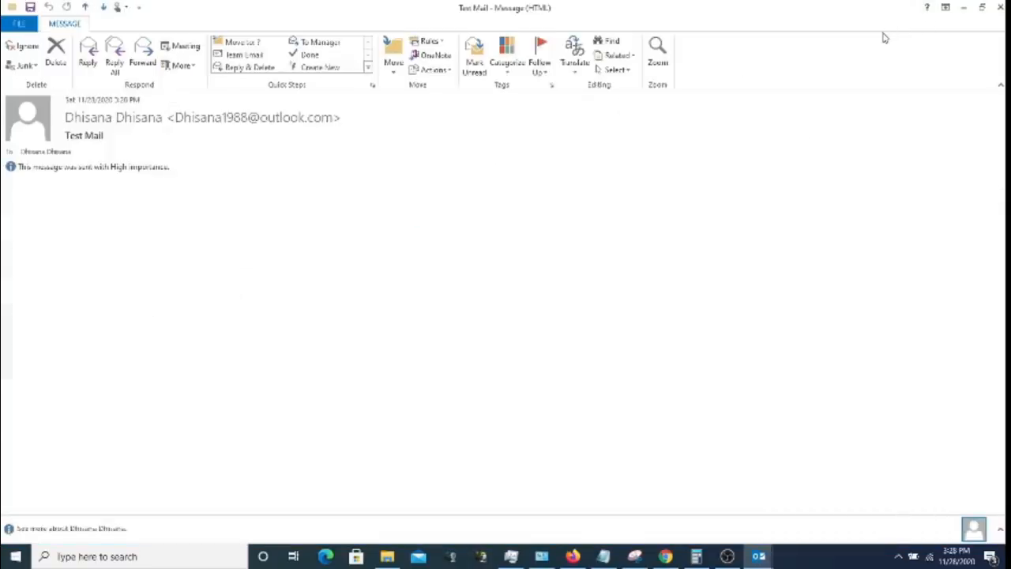
pyautogui.click(1000, 7)
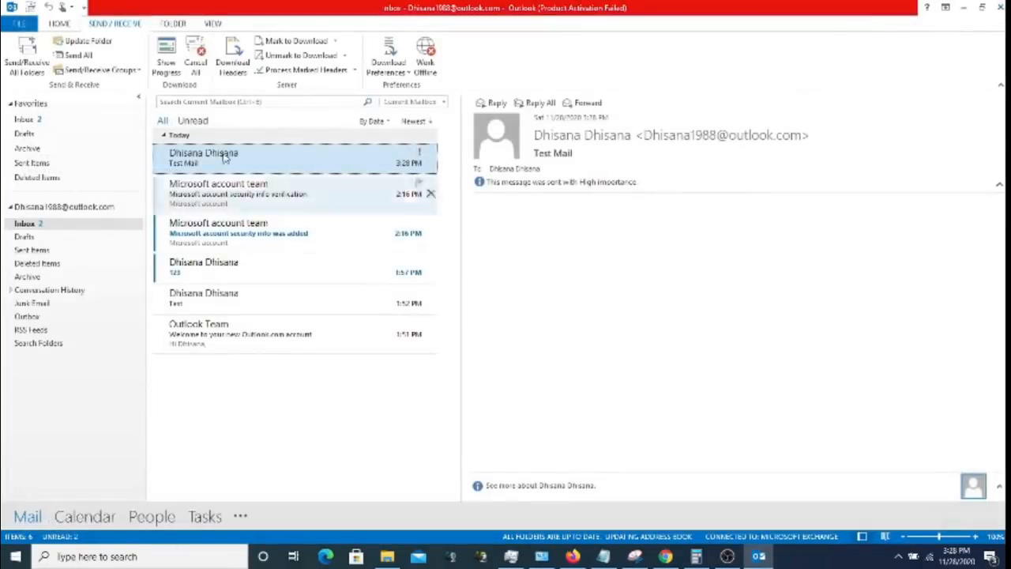
# - Return to the Home tab and show the New Items list
pyautogui.click(19, 26)
pyautogui.click(23, 26)
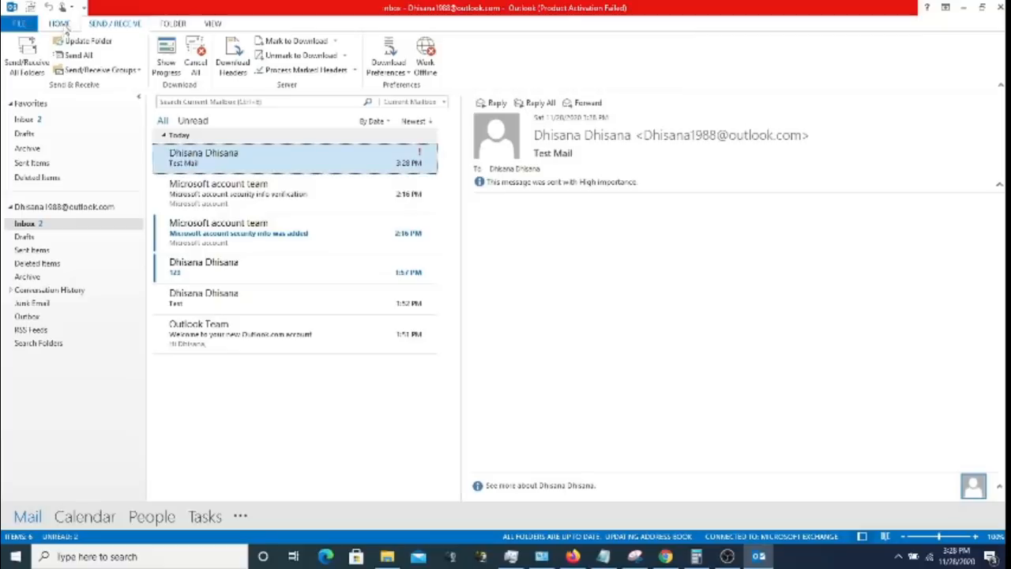
pyautogui.click(60, 24)
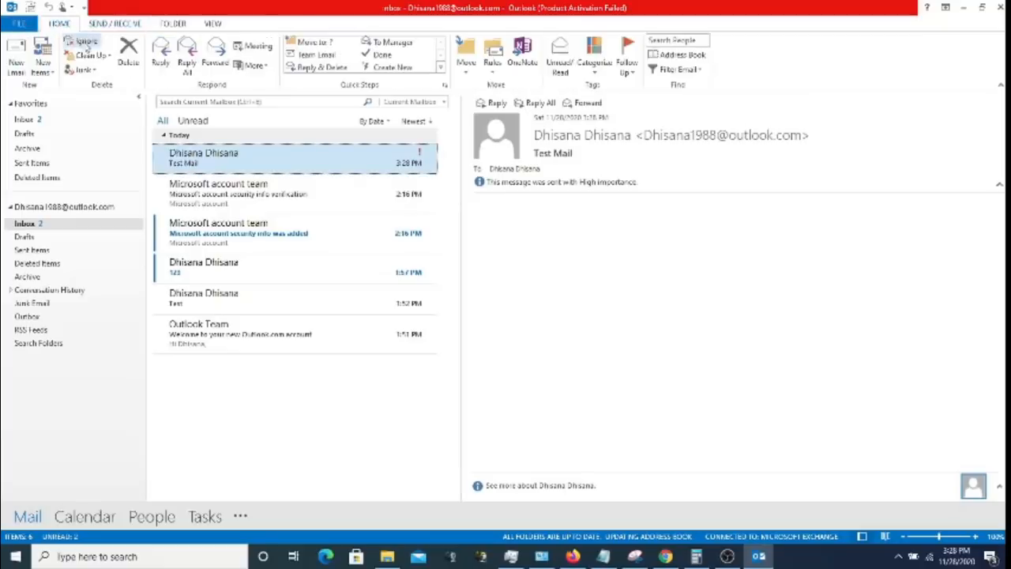
pyautogui.click(45, 69)
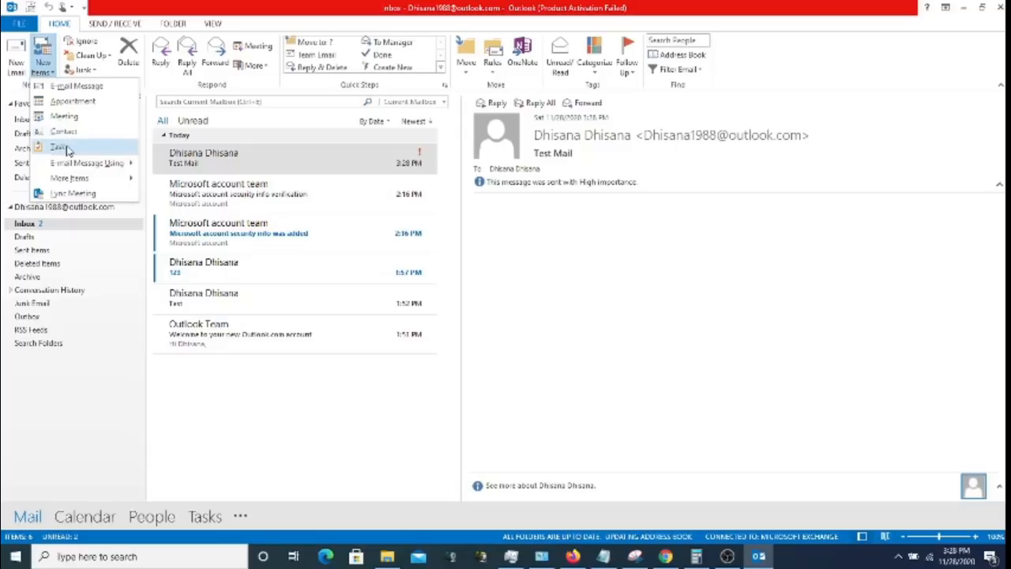
# - Create an appointment titled 'This is test', invite the suggested attendee, and set location 'Test Location'
pyautogui.click(87, 108)
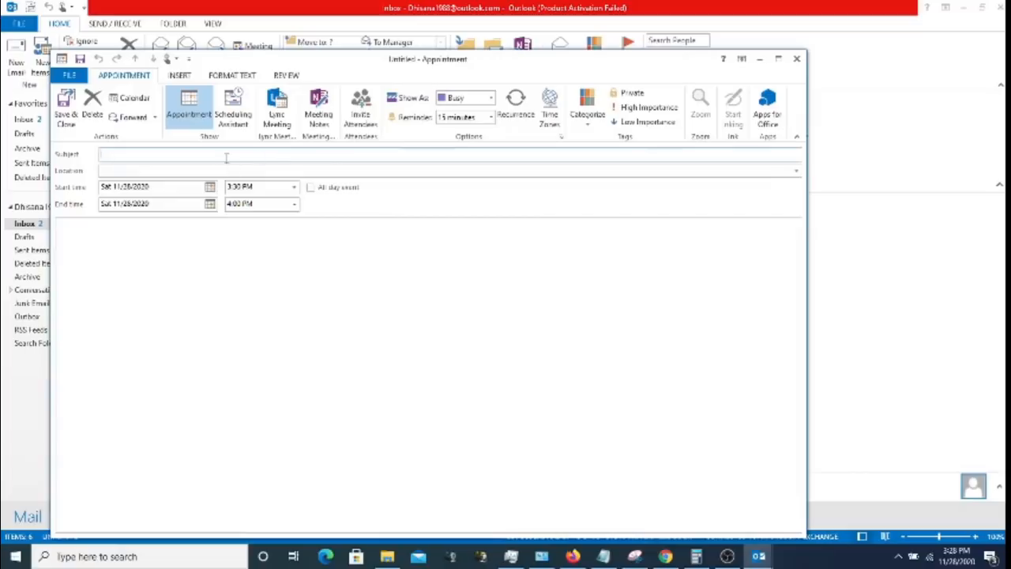
pyautogui.write('Thi')
pyautogui.press('BackSpace')
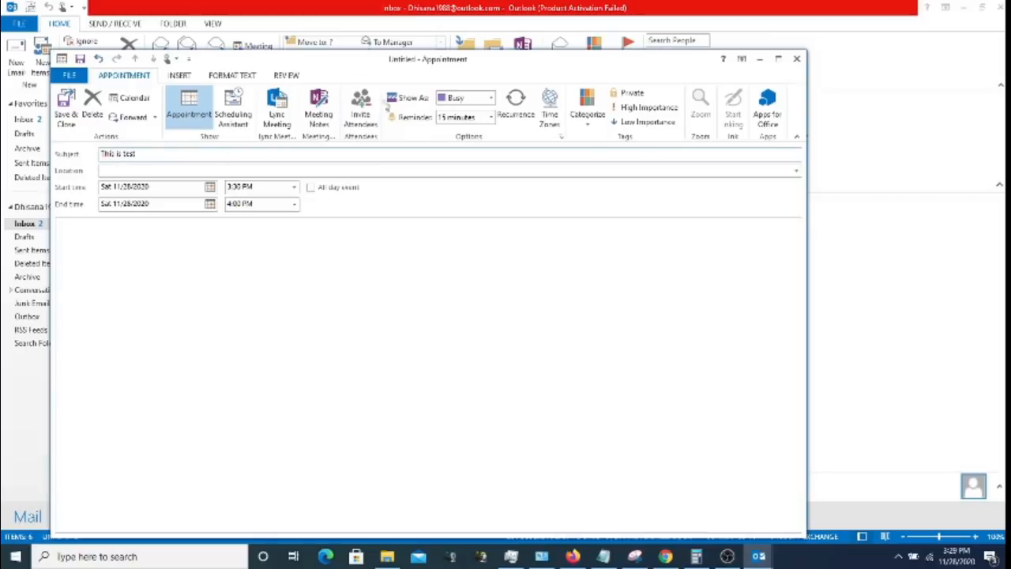
pyautogui.click(361, 116)
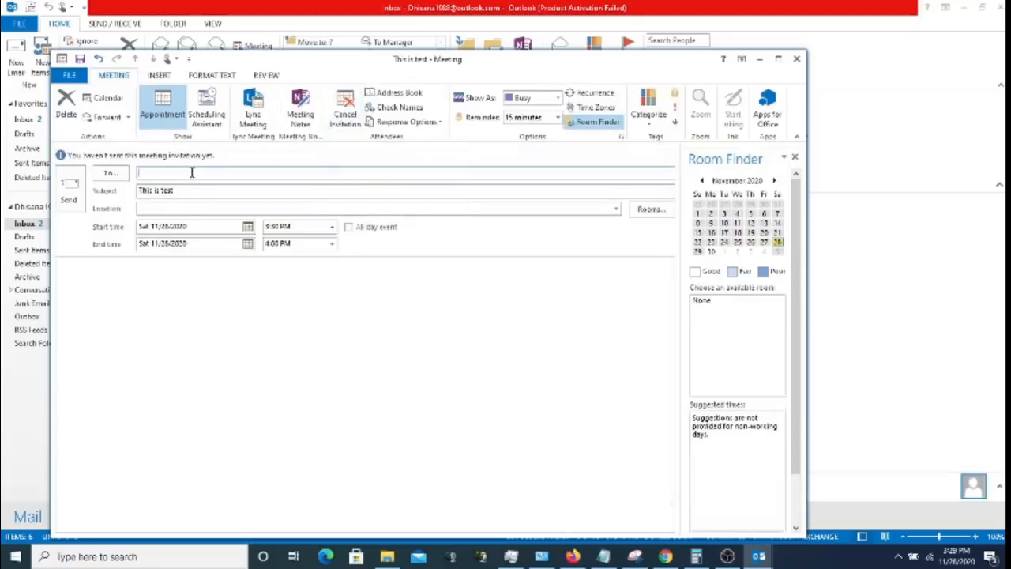
pyautogui.write('dhis')
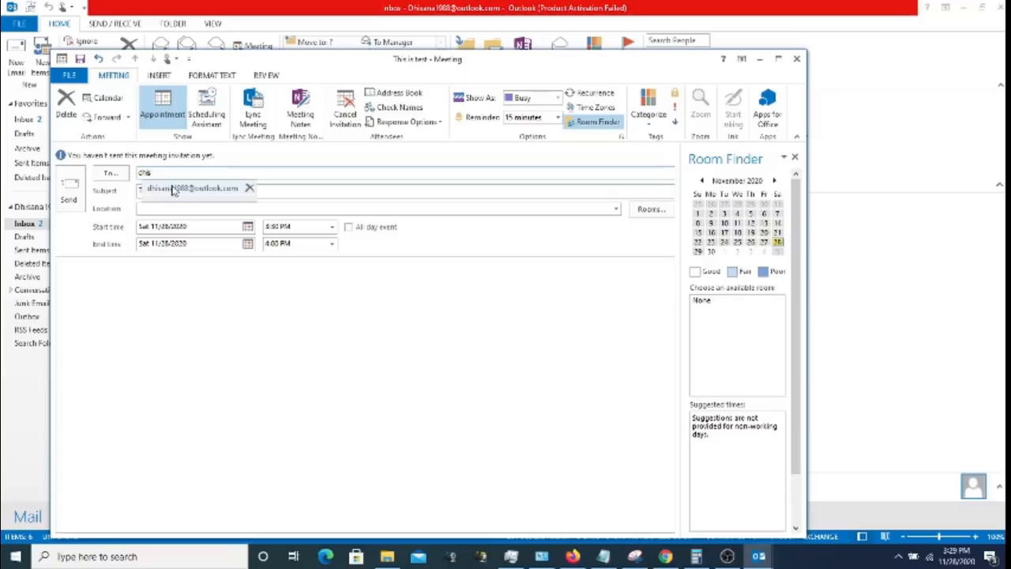
pyautogui.click(175, 189)
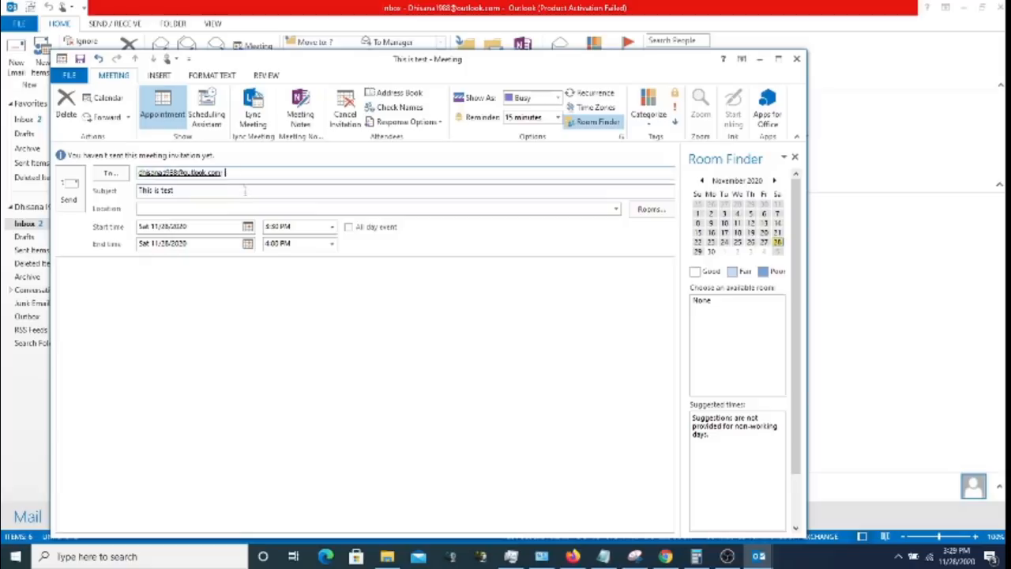
pyautogui.click(202, 210)
pyautogui.write('Test l')
# - Check the start date, end date and start time pickers, leaving them unchanged
pyautogui.click(248, 227)
pyautogui.click(249, 227)
pyautogui.click(249, 244)
pyautogui.click(250, 244)
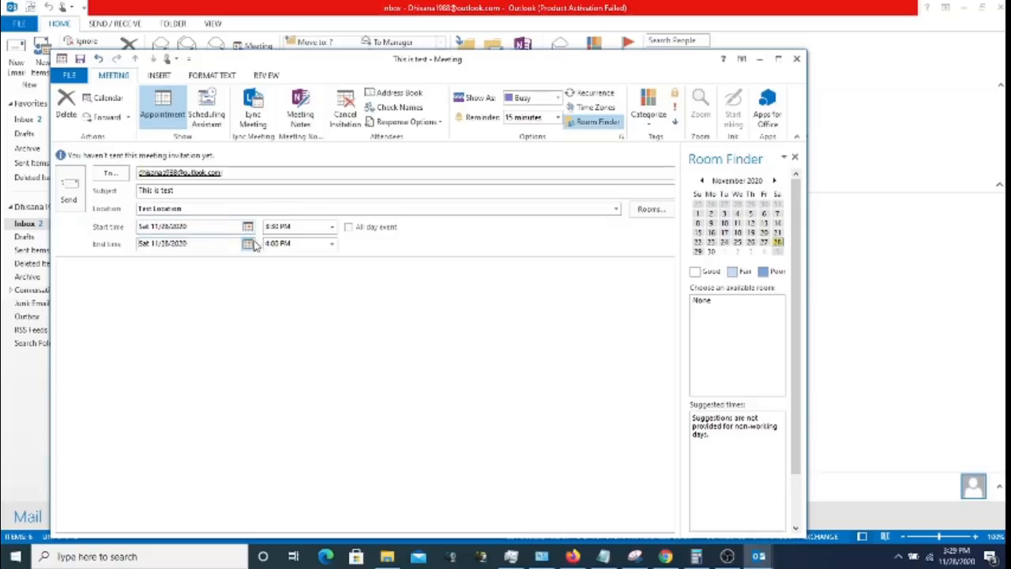
pyautogui.click(331, 227)
pyautogui.click(332, 229)
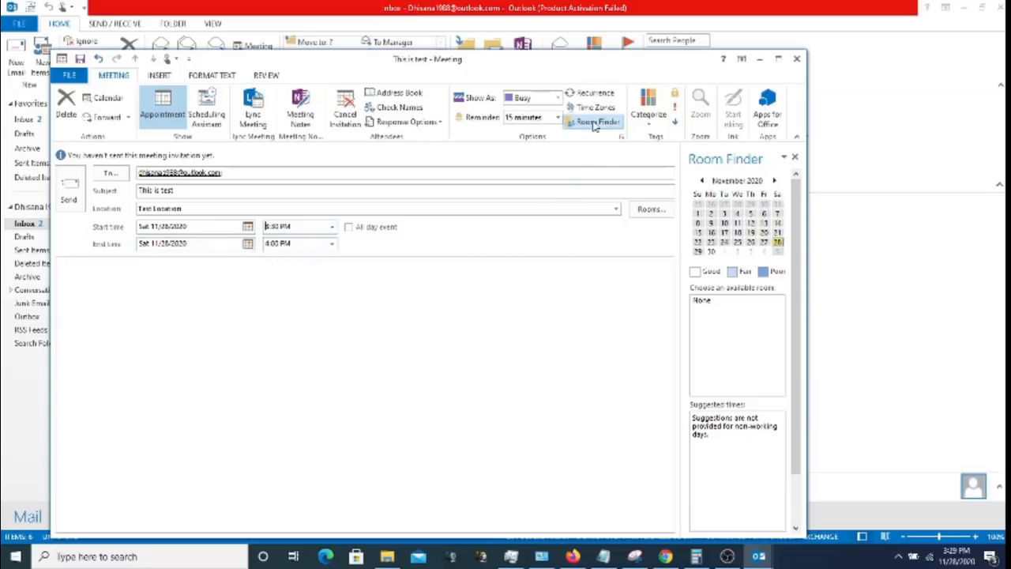
# - Close Recurrence without making the meeting recurring, then send the invitation
pyautogui.click(591, 94)
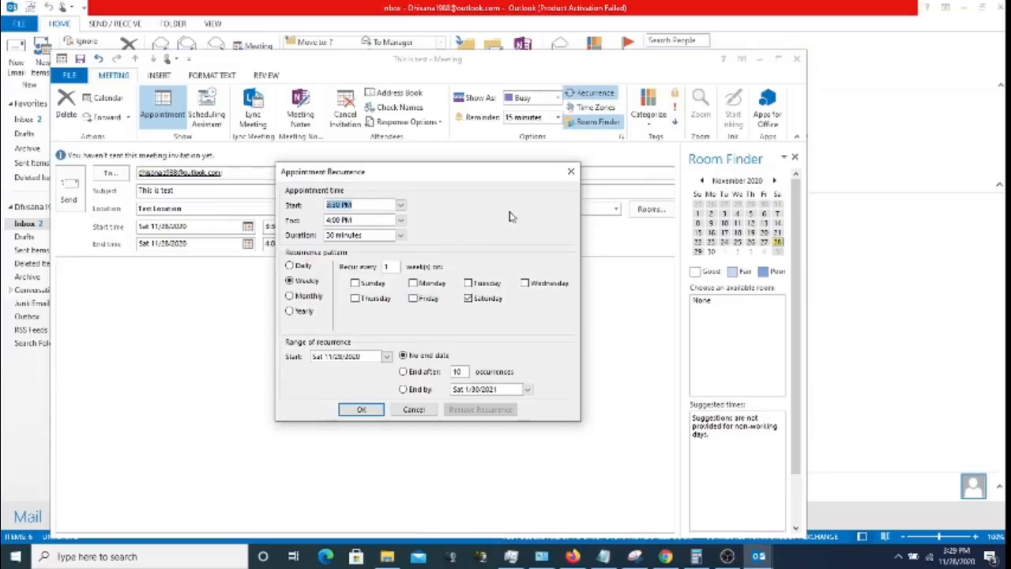
pyautogui.click(571, 170)
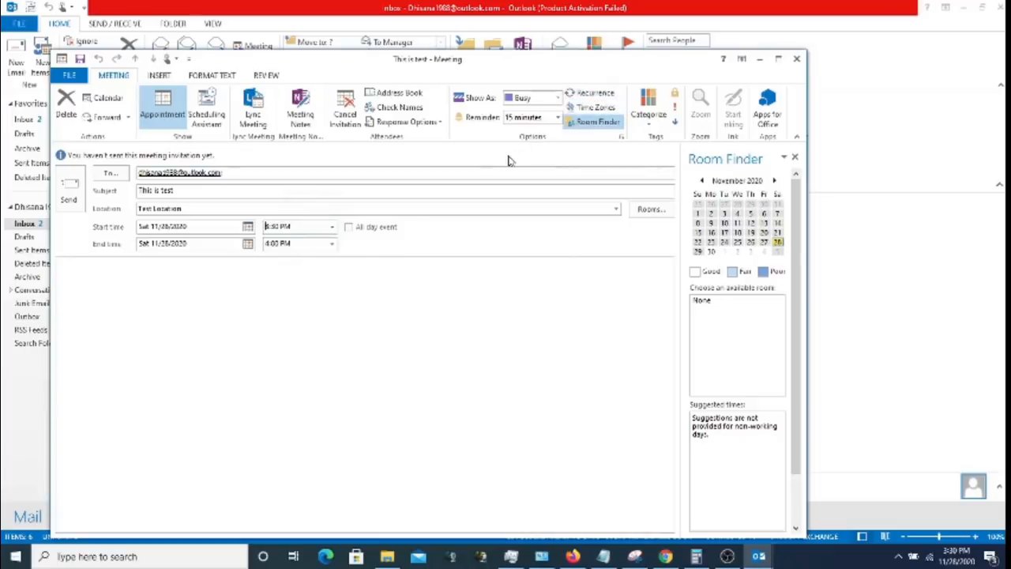
pyautogui.click(70, 189)
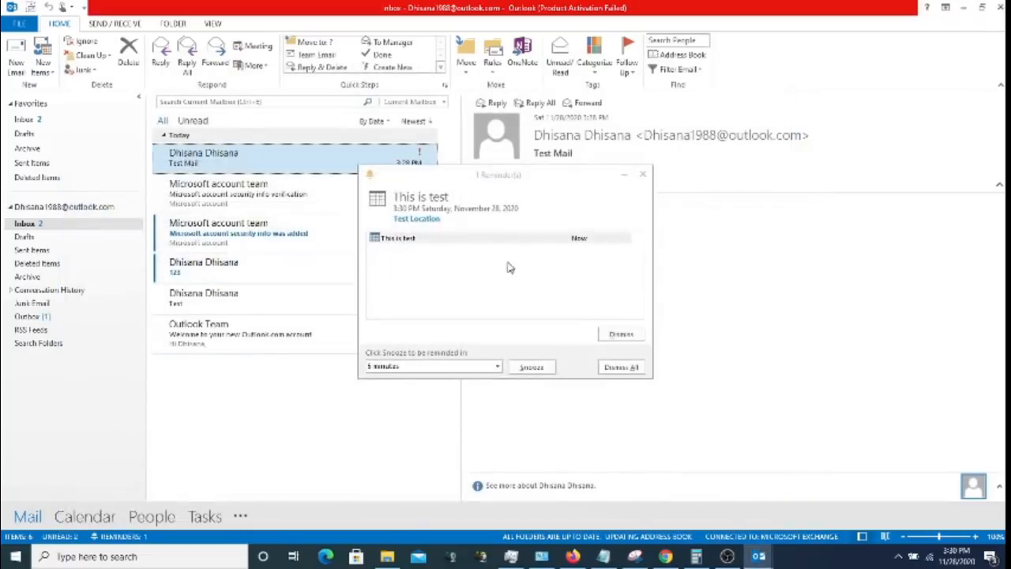
pyautogui.click(443, 240)
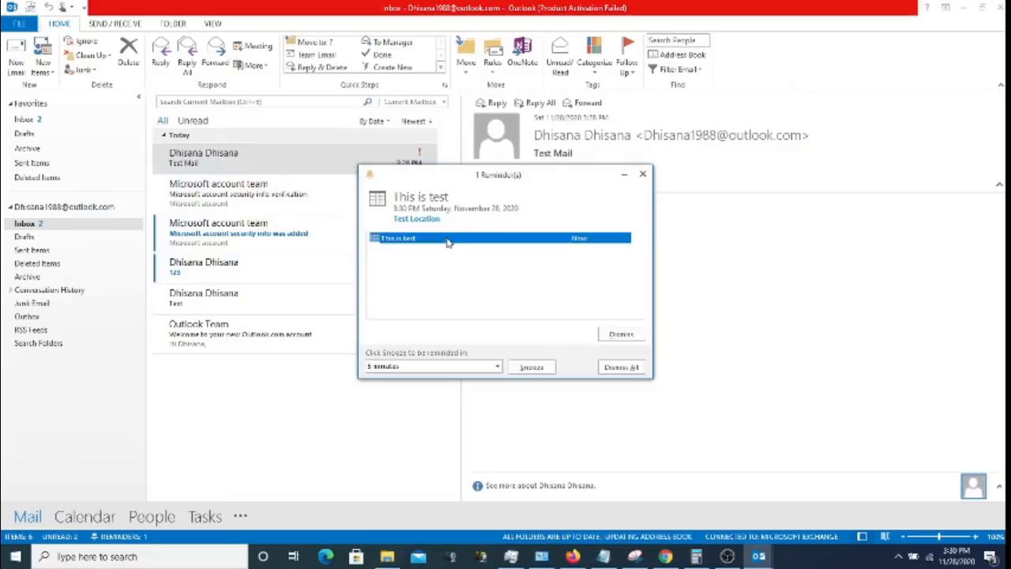
pyautogui.click(642, 174)
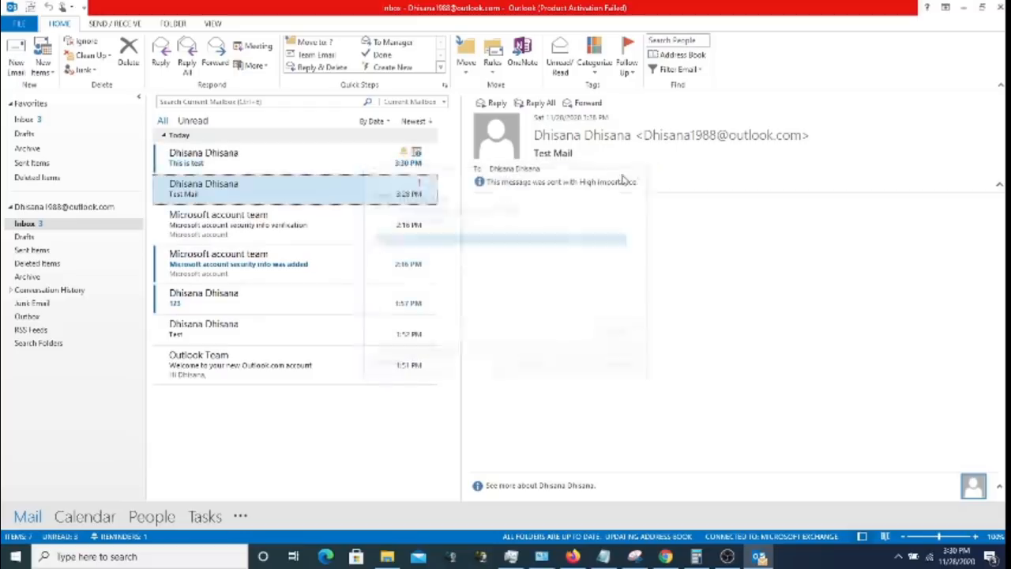
pyautogui.click(281, 157)
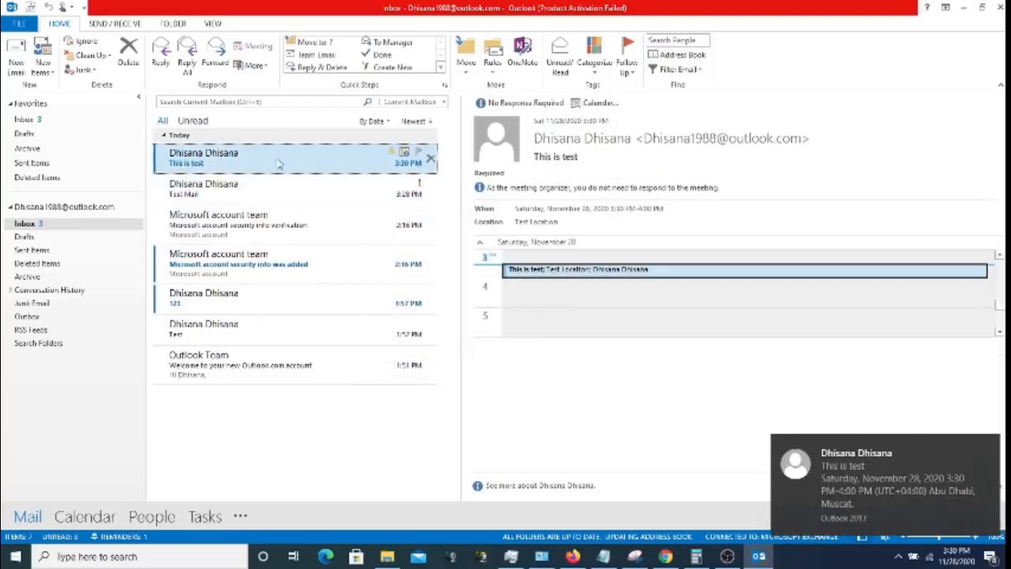
pyautogui.doubleClick(278, 163)
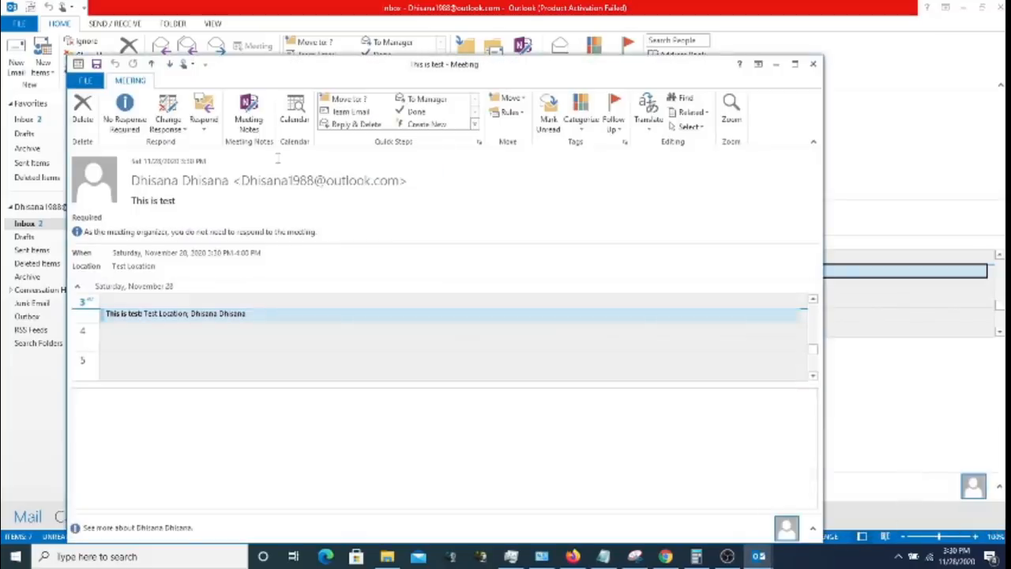
pyautogui.click(812, 64)
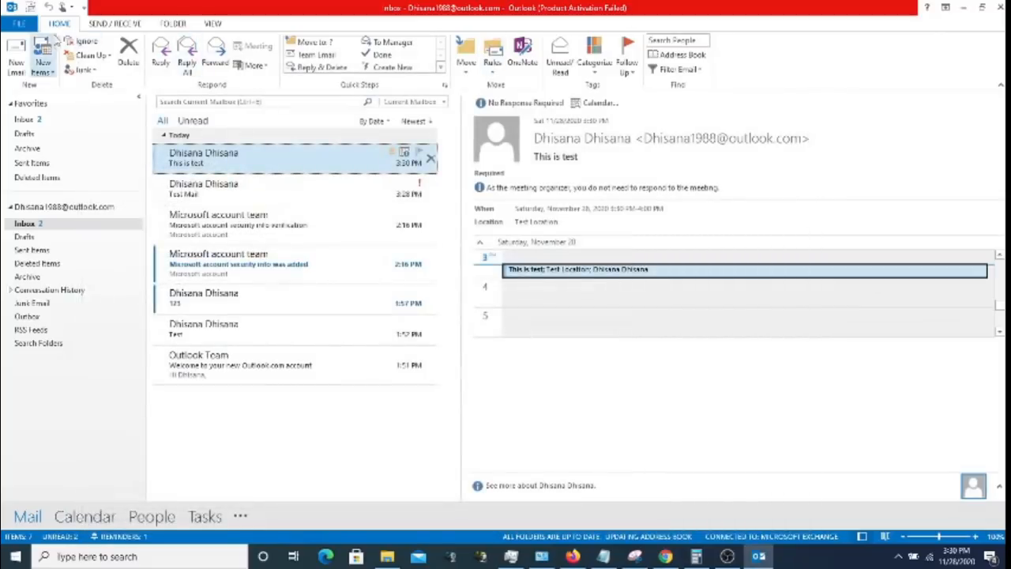
pyautogui.click(49, 69)
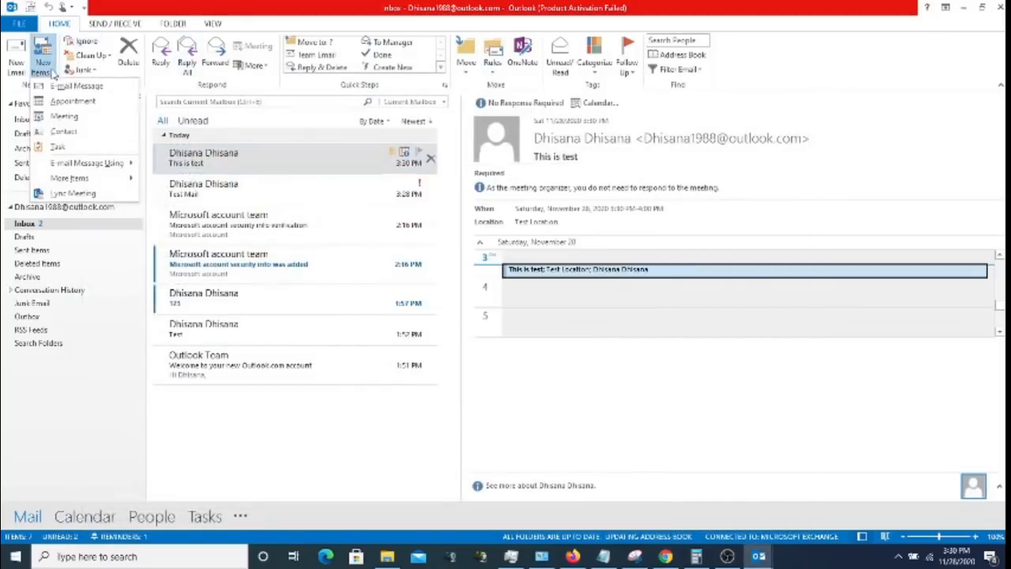
# - Start a new meeting invitation addressed to your own e-mail address
pyautogui.click(72, 117)
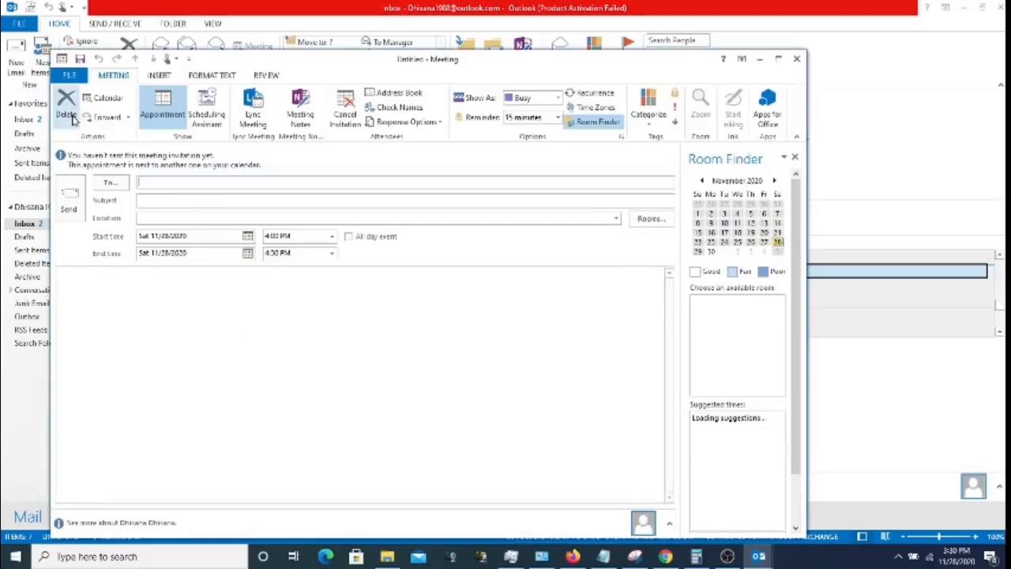
pyautogui.click(198, 182)
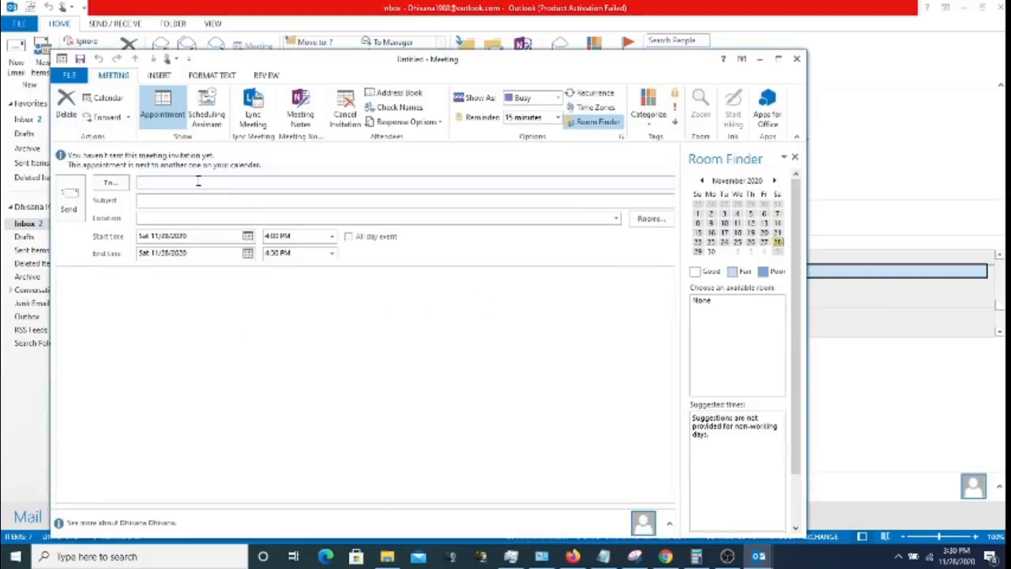
pyautogui.write('dhis')
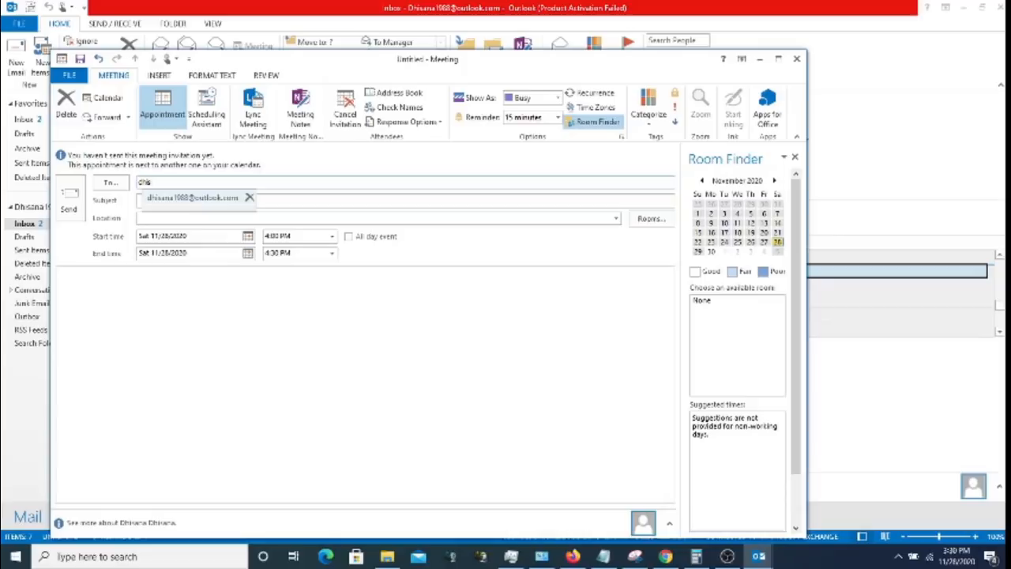
pyautogui.click(195, 197)
pyautogui.click(173, 203)
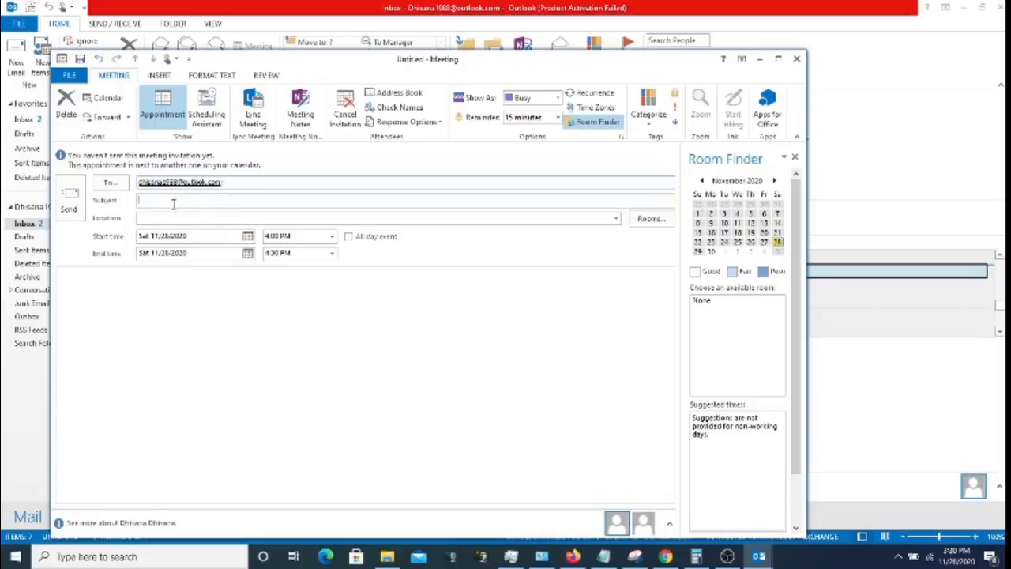
pyautogui.click(235, 182)
# - Title the meeting 'Test Meeting' and set its location to 'Test Location'
pyautogui.click(203, 200)
pyautogui.write('Test Meeting')
pyautogui.click(189, 218)
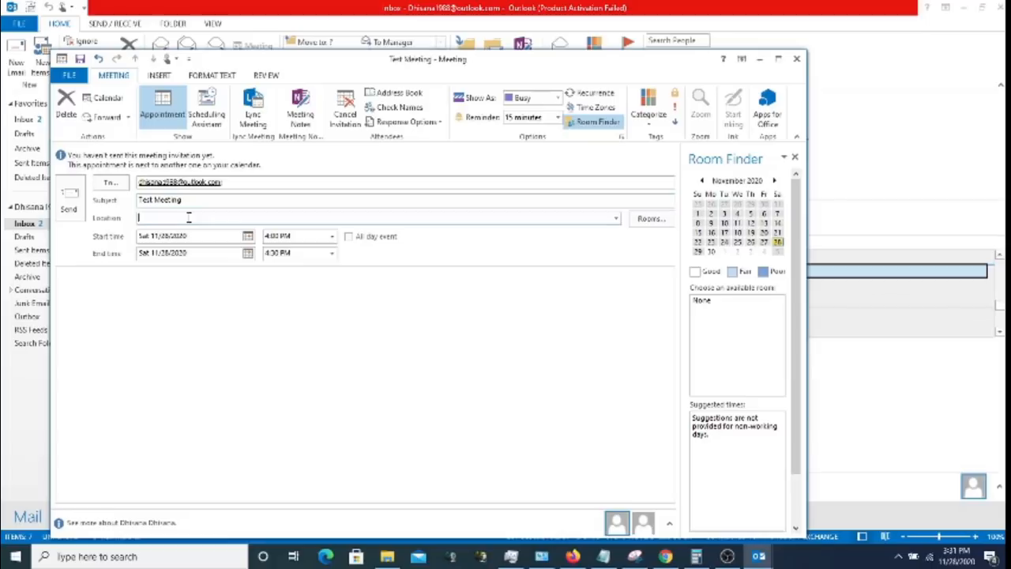
pyautogui.write('Test Location')
pyautogui.click(280, 239)
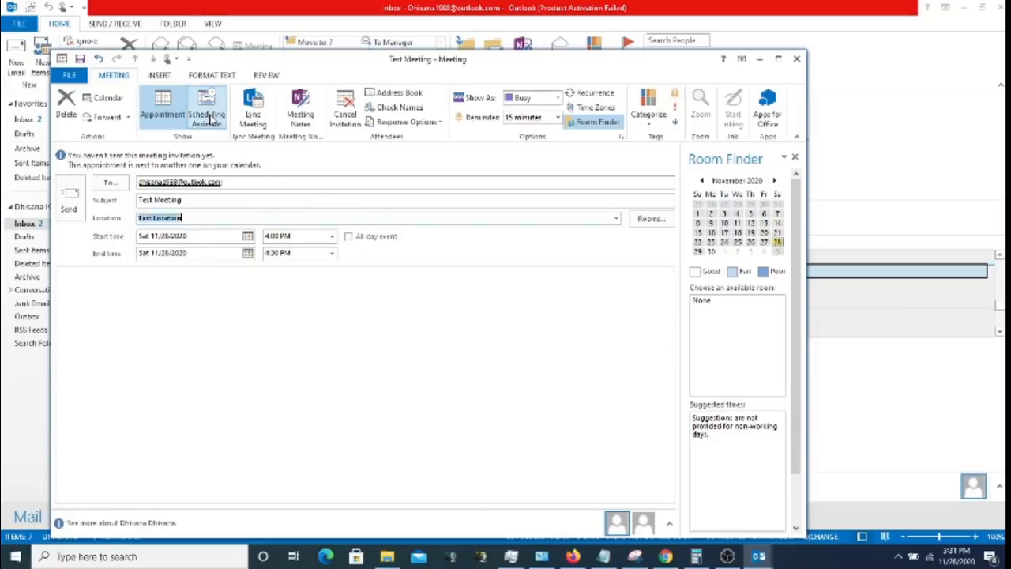
pyautogui.click(208, 117)
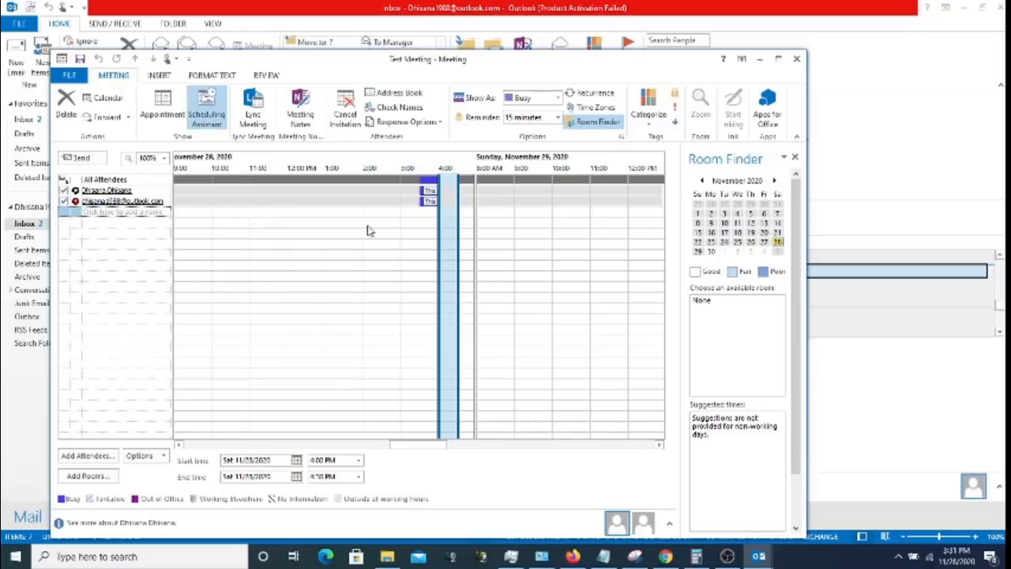
pyautogui.moveTo(430, 204)
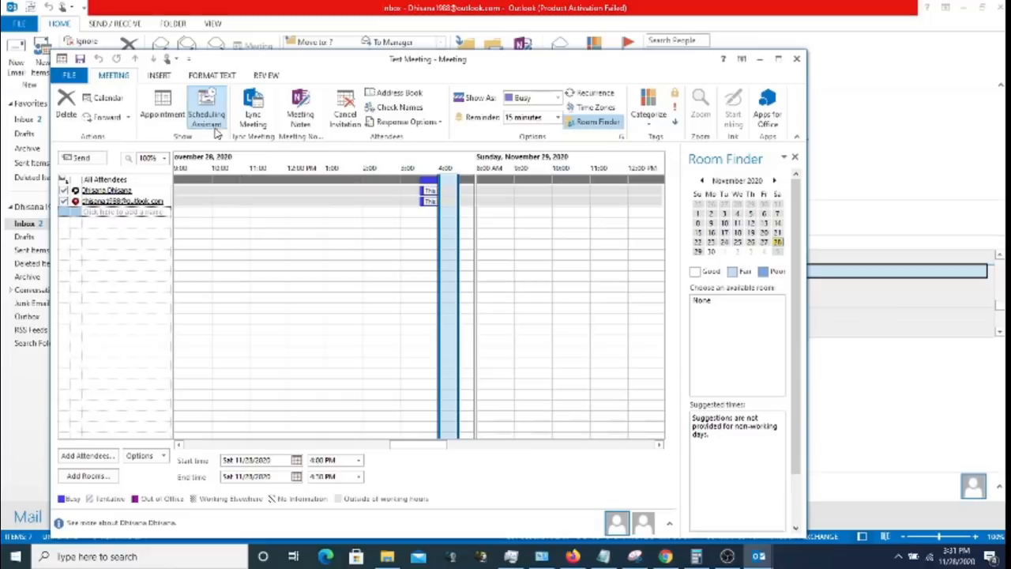
pyautogui.click(170, 111)
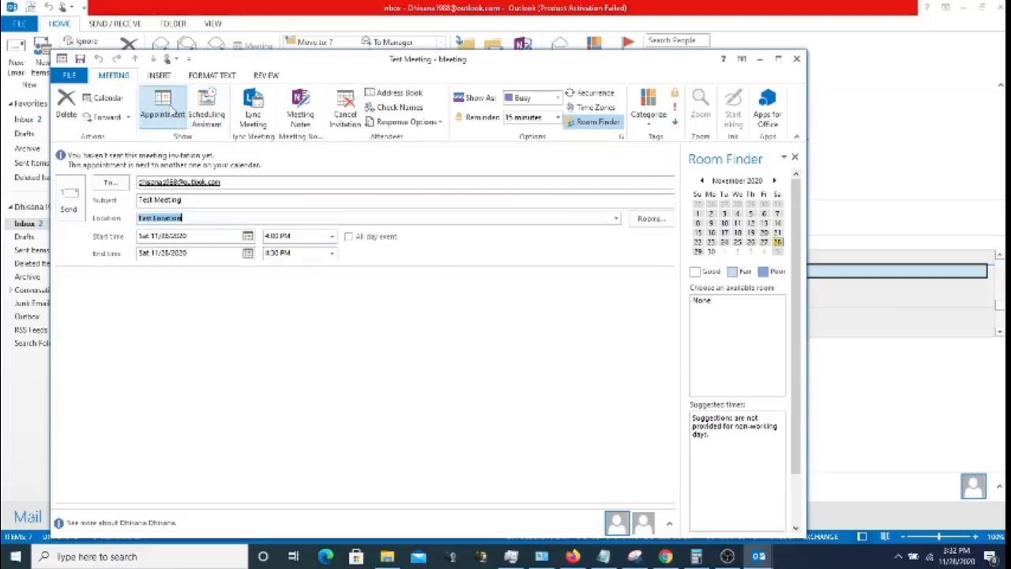
pyautogui.click(78, 202)
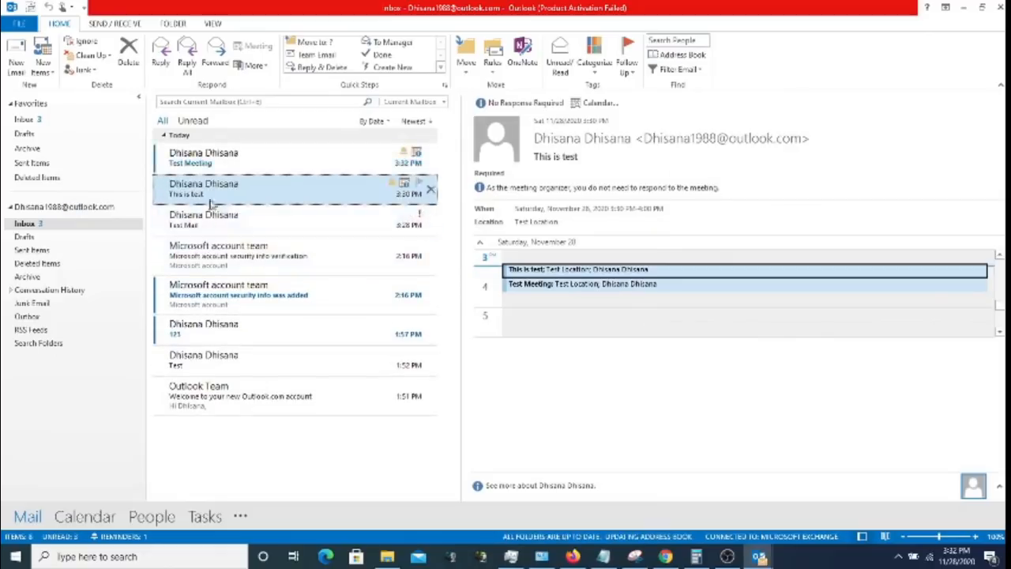
# - Open the received 'Test Meeting' invitation from the Inbox to check it, then close it
pyautogui.click(211, 163)
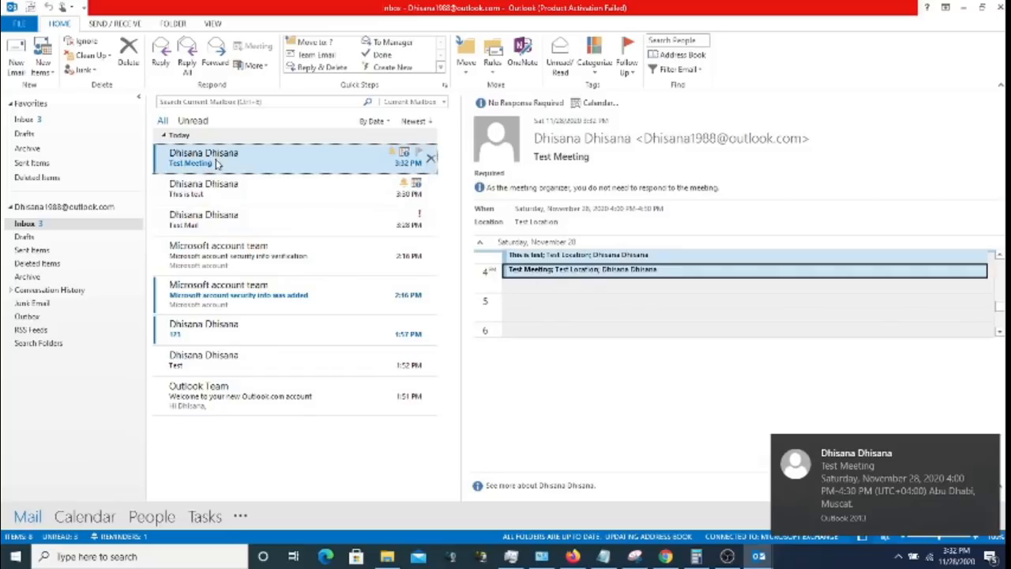
pyautogui.doubleClick(213, 163)
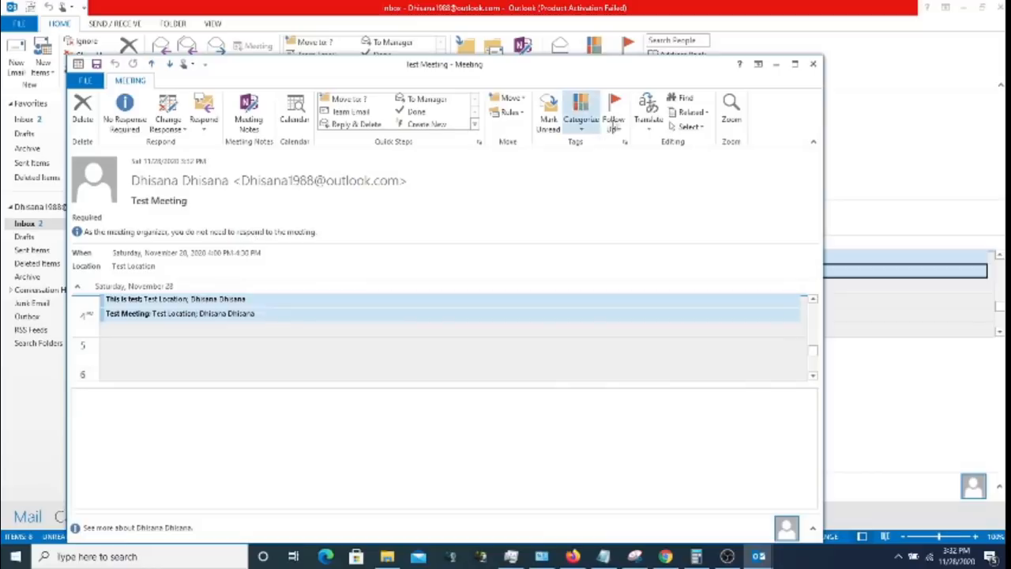
pyautogui.click(813, 64)
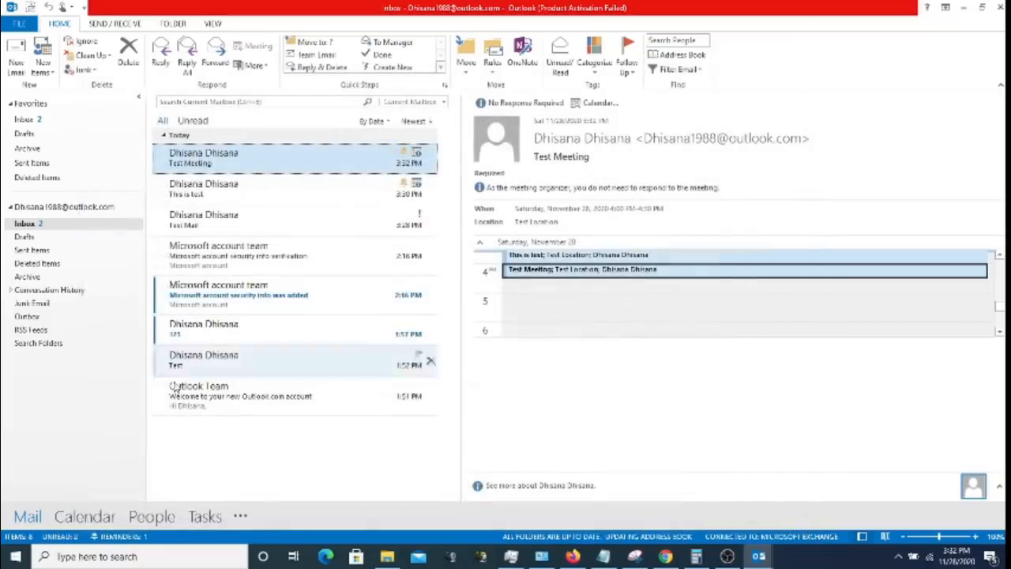
pyautogui.click(83, 517)
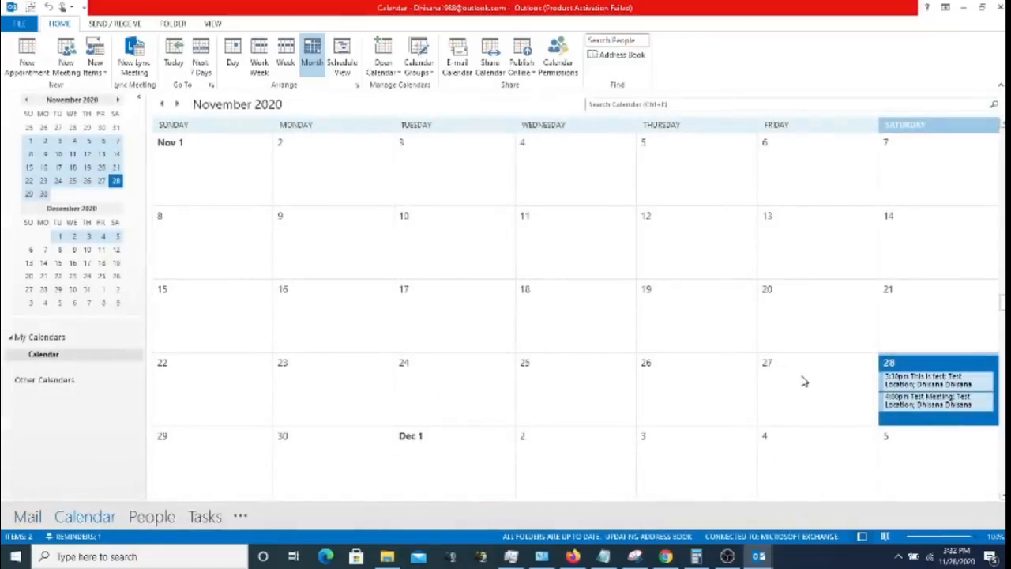
# - Open the 4:00pm 'Test Meeting' entry on November 28 and close it unchanged
pyautogui.click(917, 401)
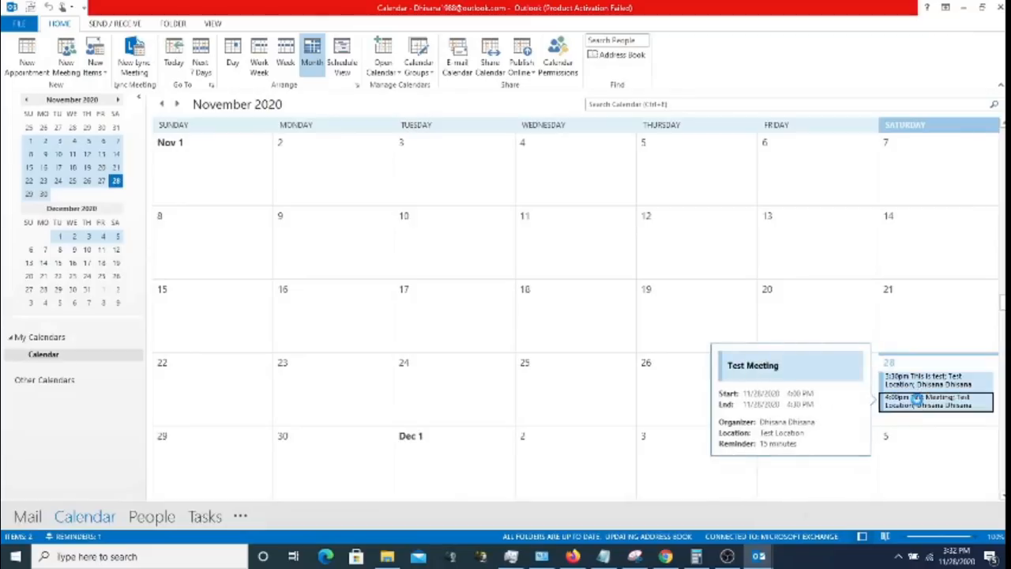
pyautogui.doubleClick(917, 402)
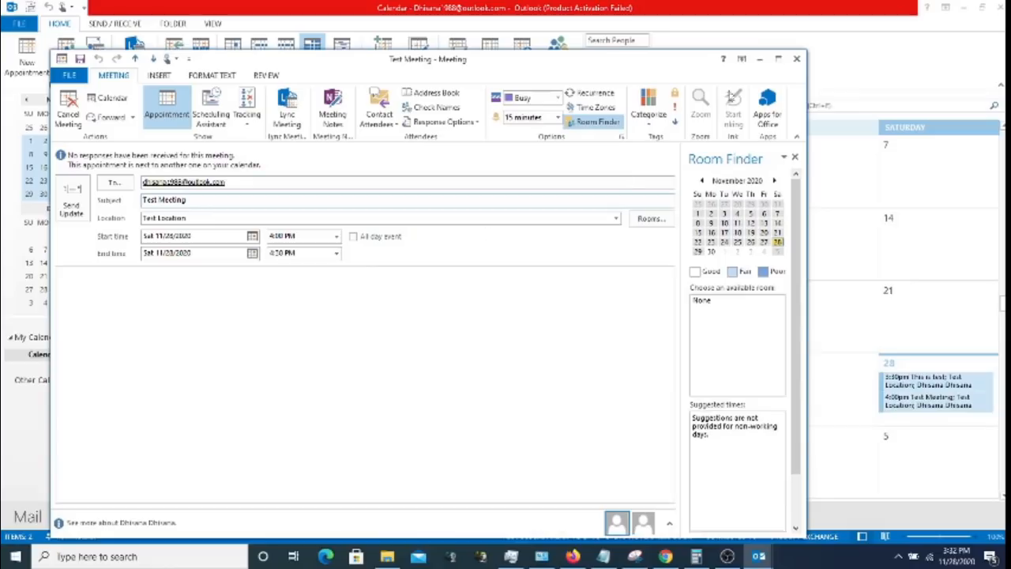
pyautogui.click(796, 60)
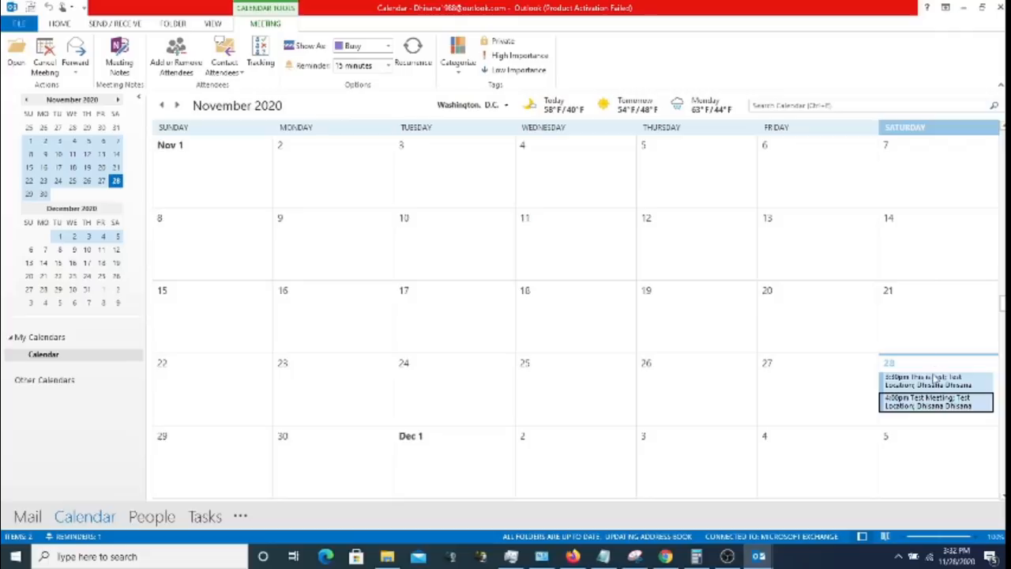
# - Rename the meeting 'Test Meeting1', change its location to 'Test Location2', and send the update
pyautogui.doubleClick(928, 406)
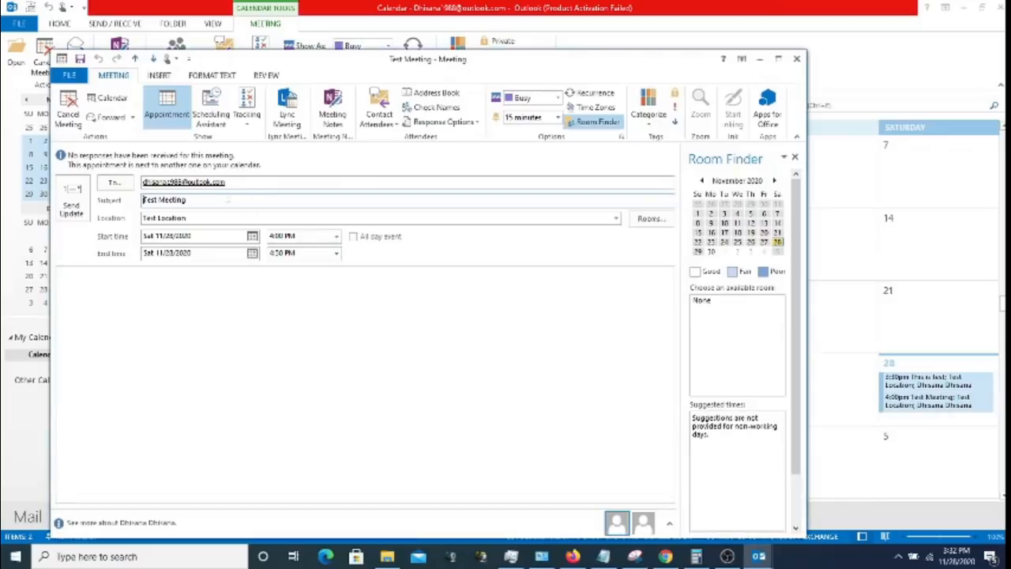
pyautogui.click(225, 199)
pyautogui.write('!')
pyautogui.click(204, 219)
pyautogui.click(204, 219)
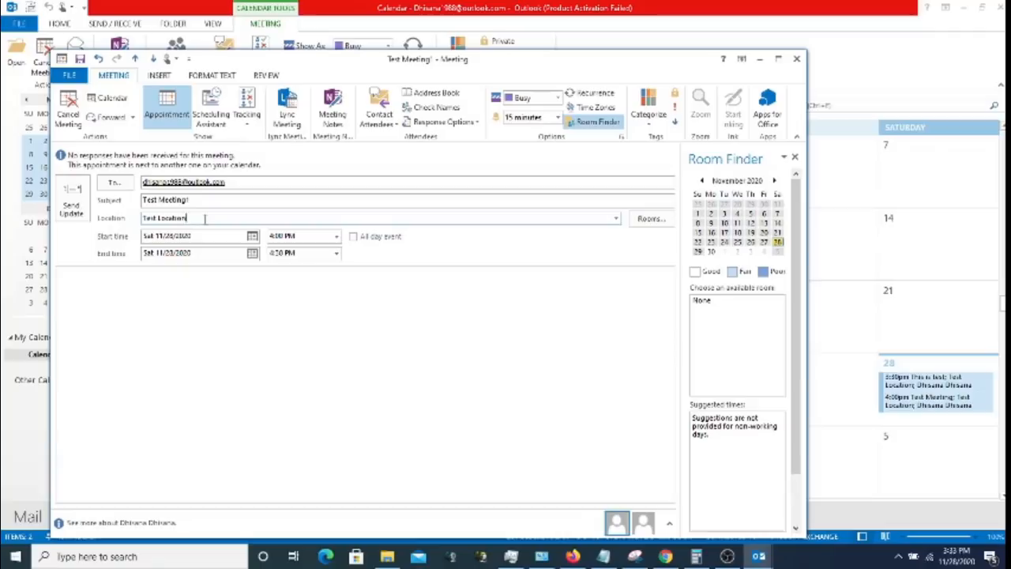
pyautogui.write('2')
pyautogui.click(79, 204)
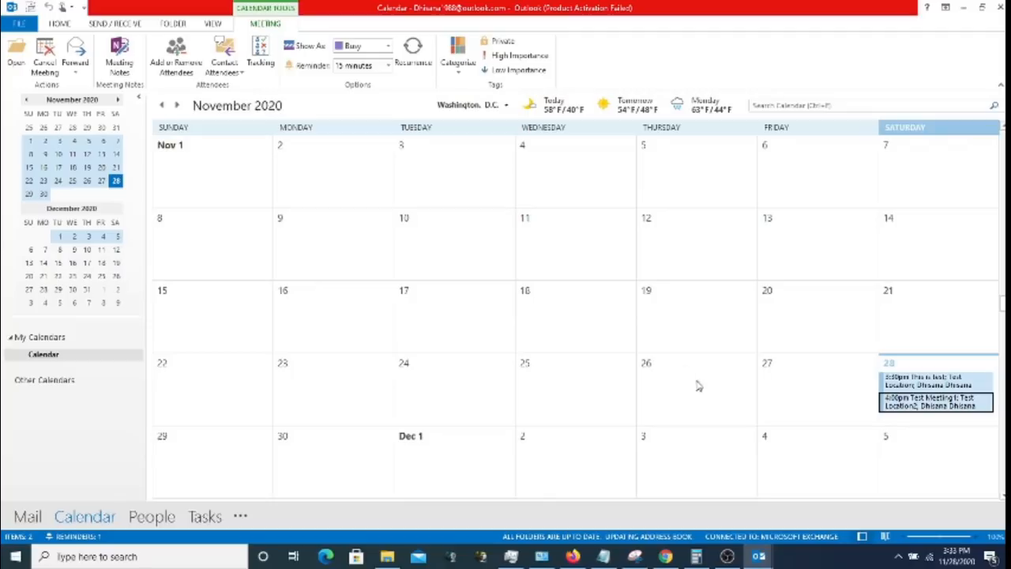
# - Reopen 'Test Meeting1' and resend the unchanged update with Send Anyway
pyautogui.moveTo(926, 410)
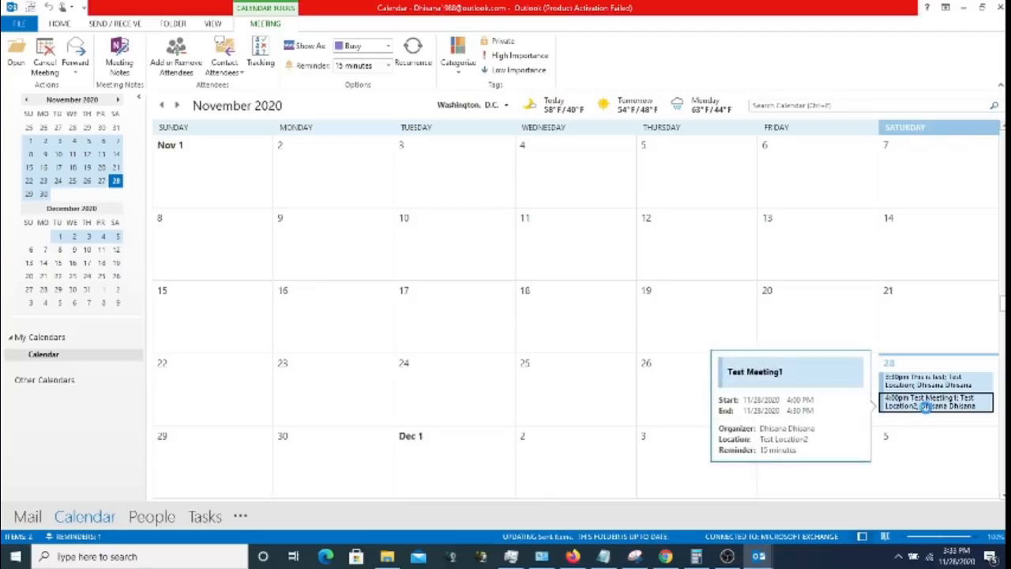
pyautogui.doubleClick(926, 407)
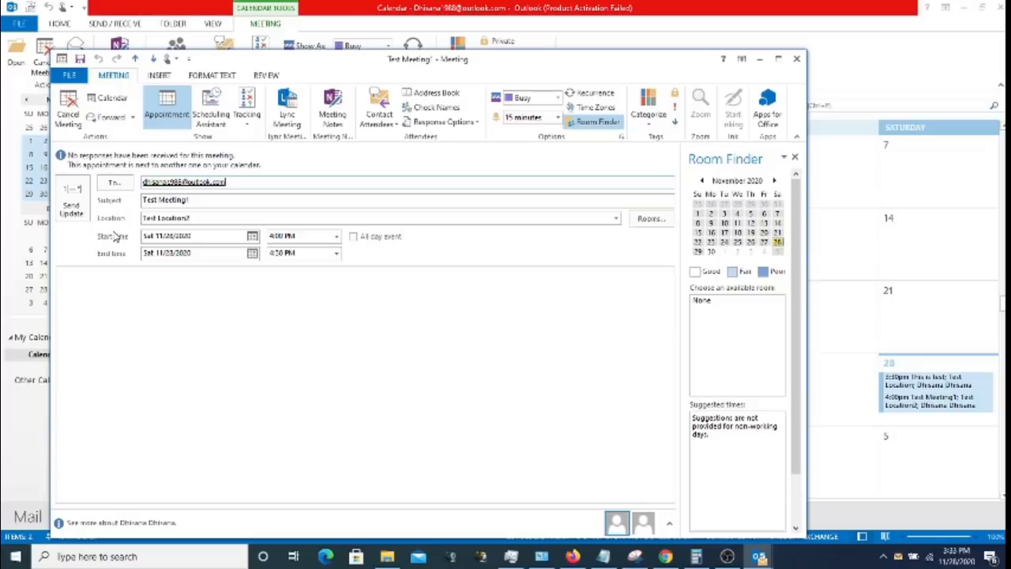
pyautogui.click(71, 203)
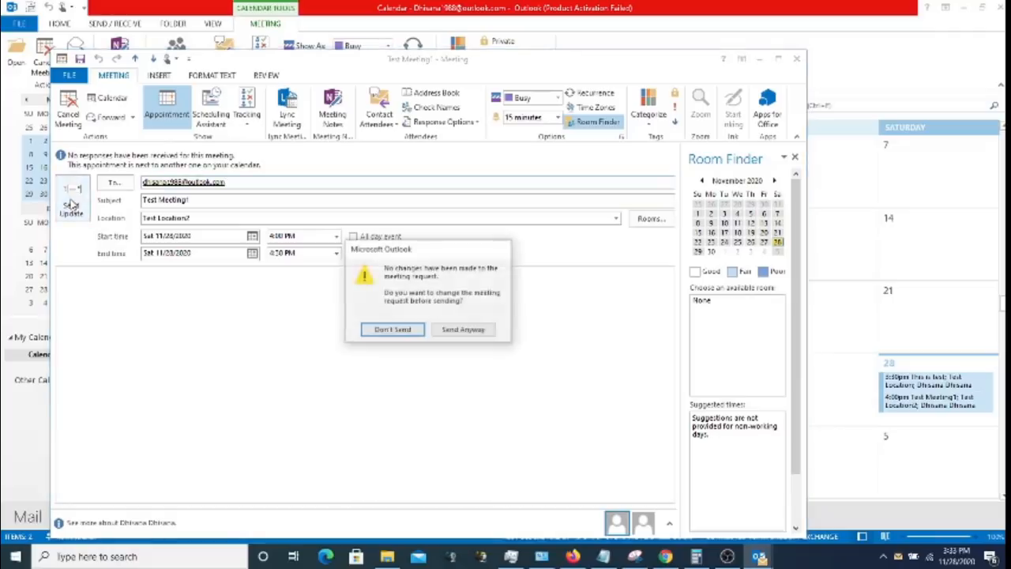
pyautogui.click(466, 331)
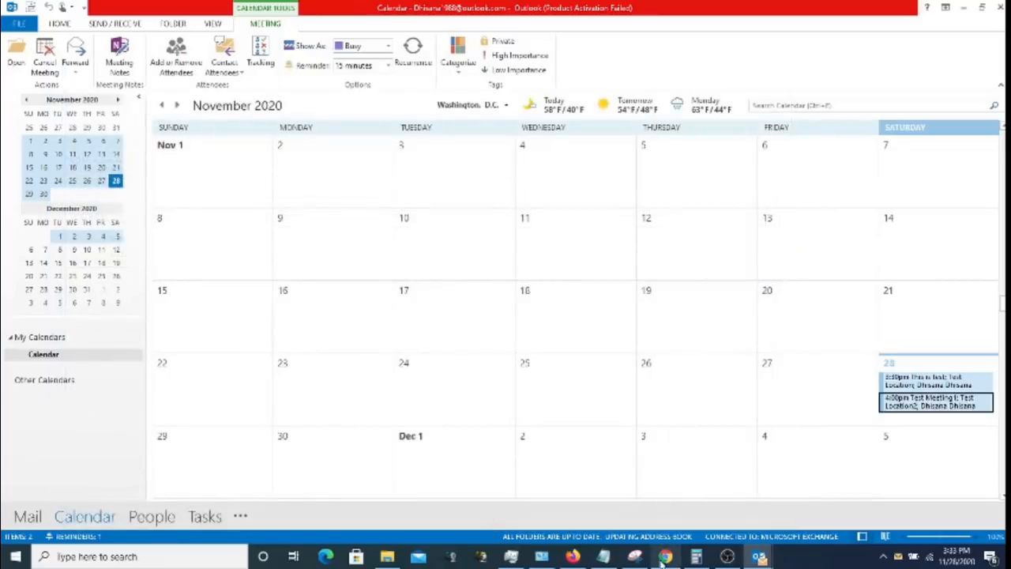
pyautogui.click(734, 557)
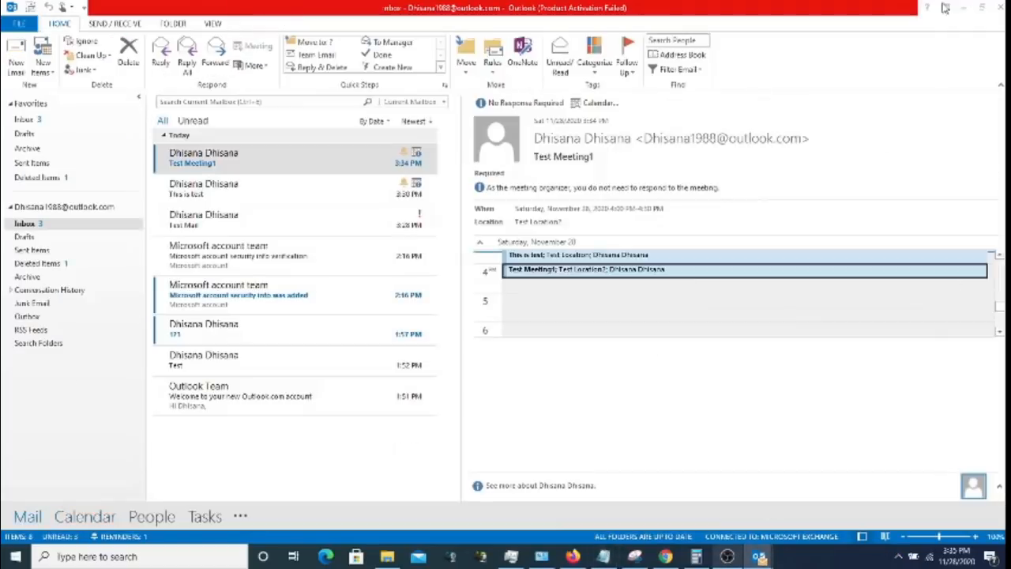
# - Start a new e-mail addressed to your own account address
pyautogui.click(943, 6)
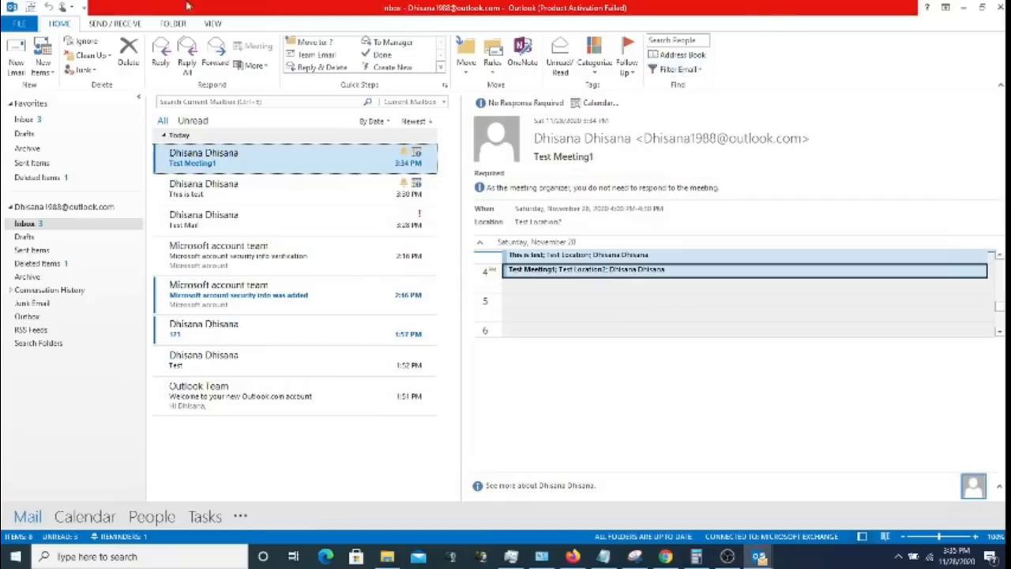
pyautogui.click(7, 69)
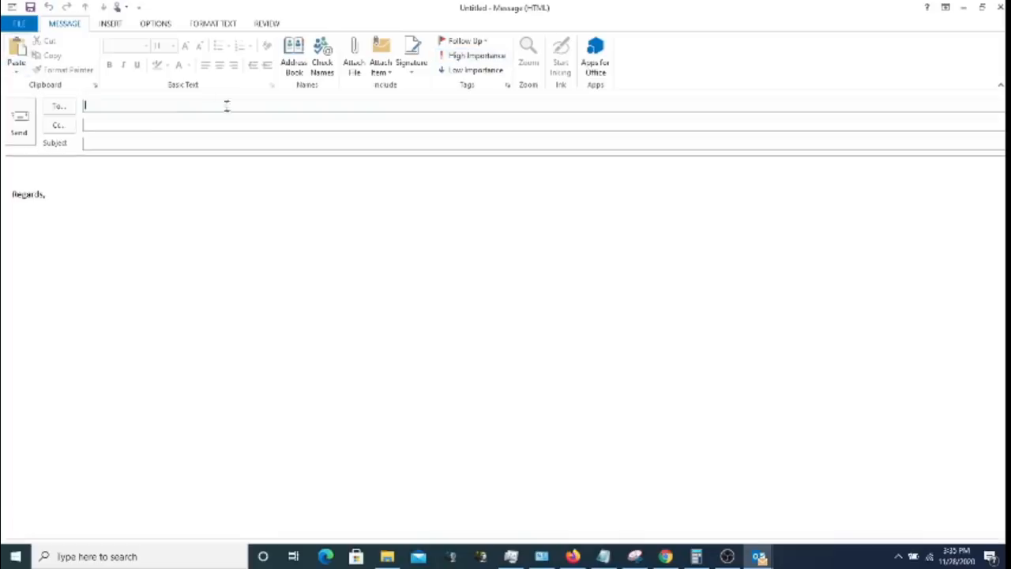
pyautogui.write('dhsa')
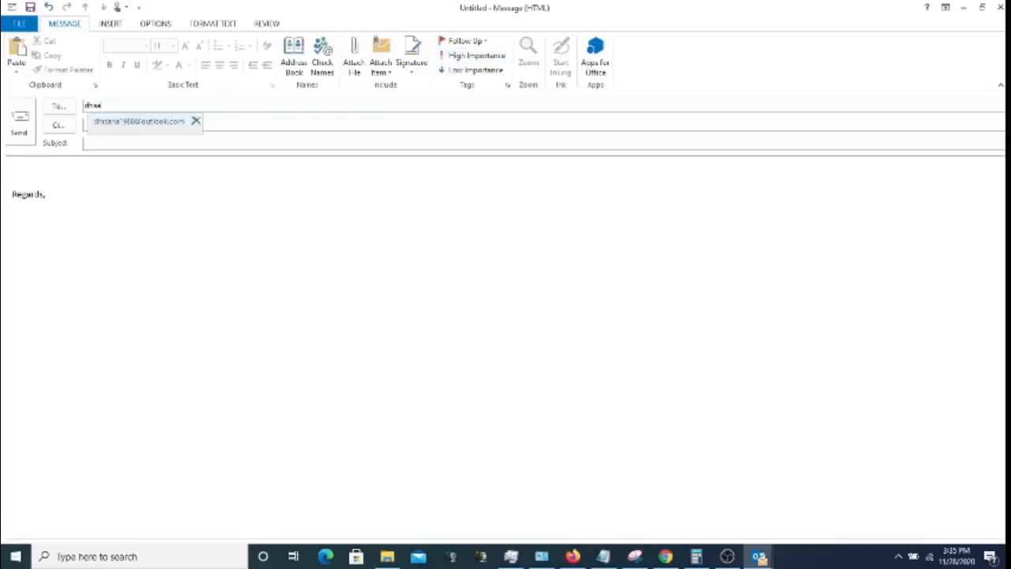
pyautogui.click(134, 121)
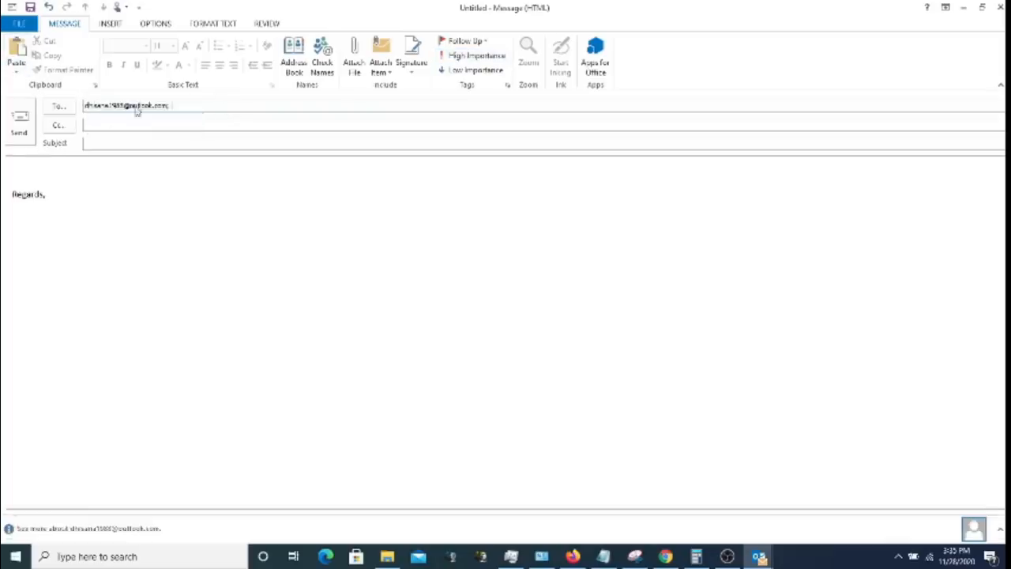
# - Attach the image file Untitled.png to the message
pyautogui.click(356, 61)
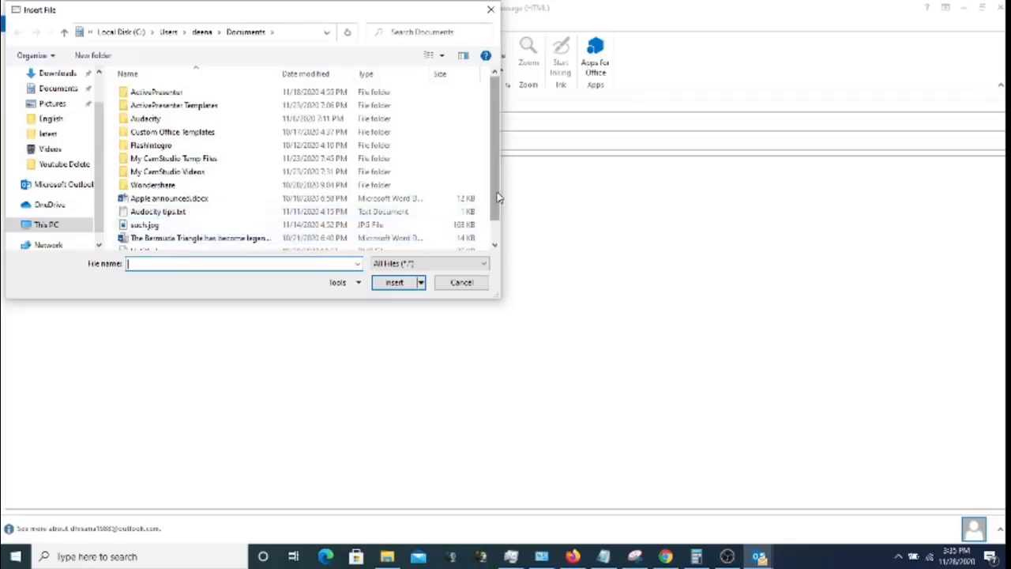
pyautogui.scroll(-1, 496, 219)
pyautogui.scroll(1, 496, 219)
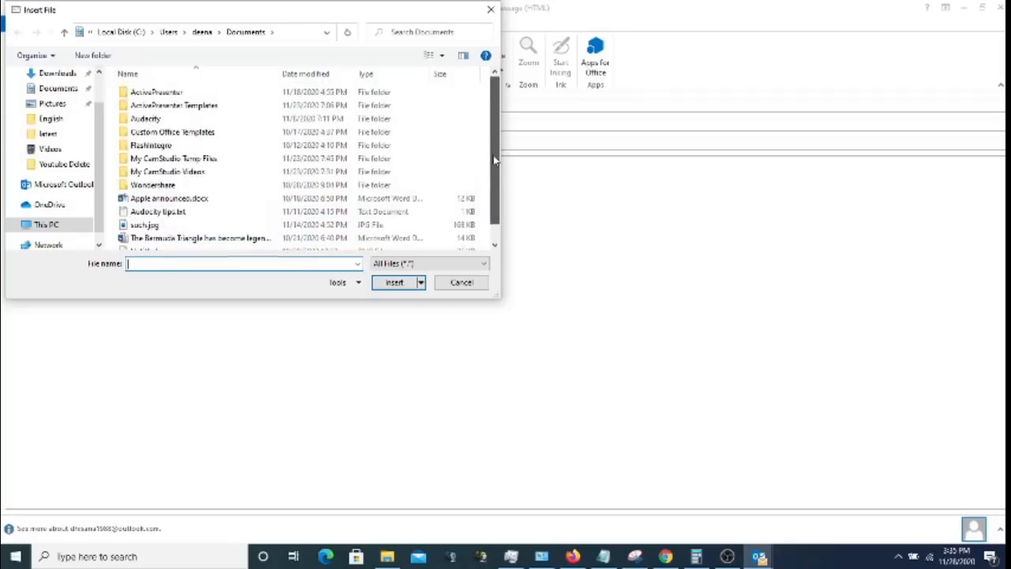
pyautogui.moveTo(494, 178); pyautogui.dragTo(494, 203)
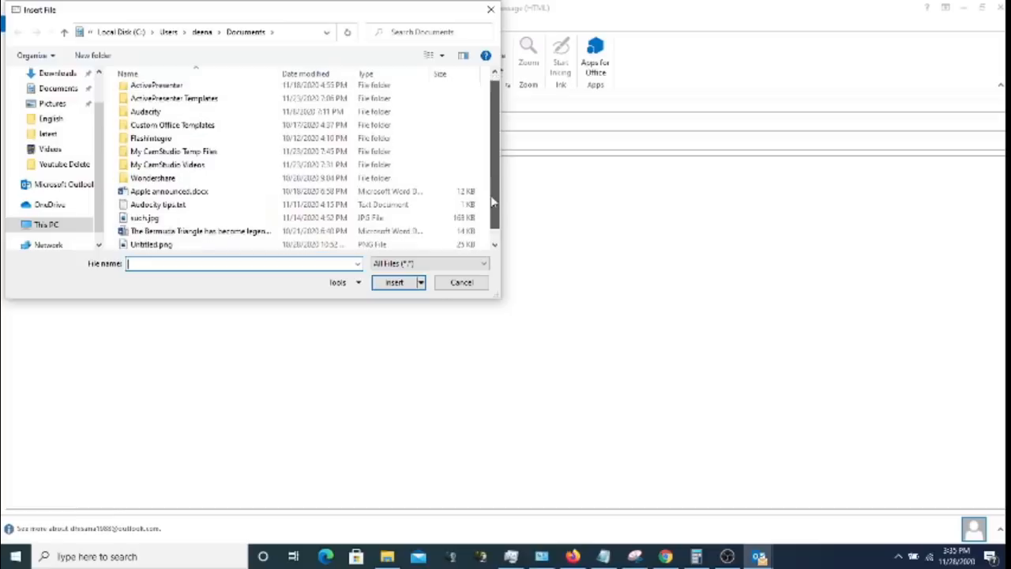
pyautogui.doubleClick(180, 247)
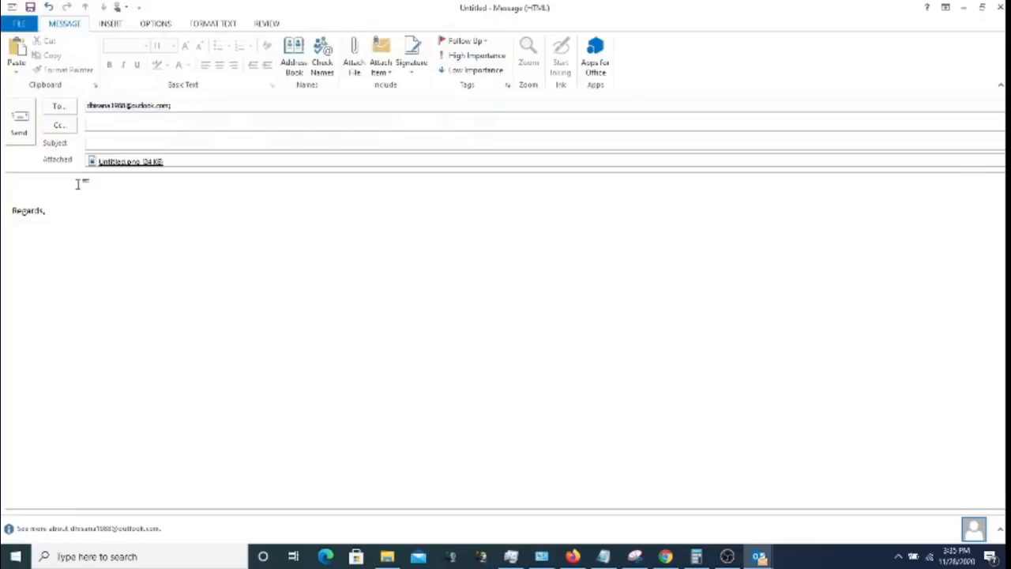
# - Give the message the subject 'This is test attachment' and send it
pyautogui.click(113, 147)
pyautogui.write('1')
pyautogui.write('his is test attachment')
pyautogui.click(19, 122)
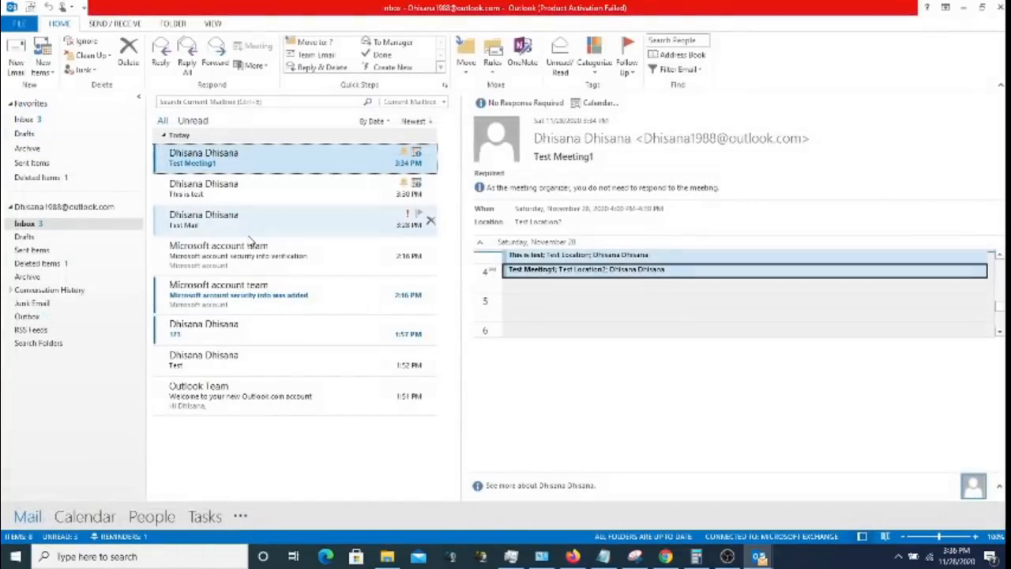
pyautogui.click(48, 251)
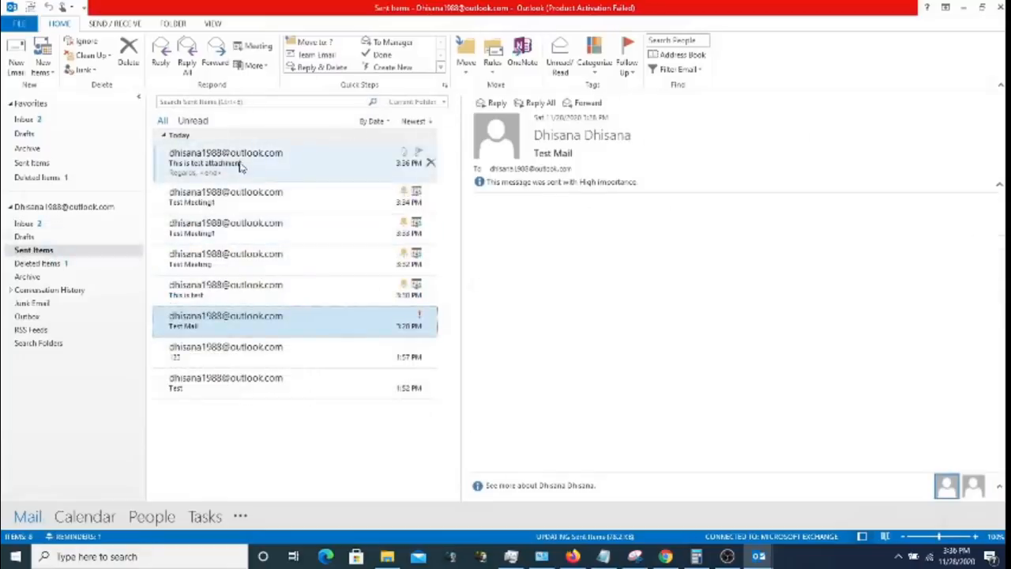
# - Preview the sent message in Sent Items, then run Send/Receive All Folders from the Inbox
pyautogui.click(243, 163)
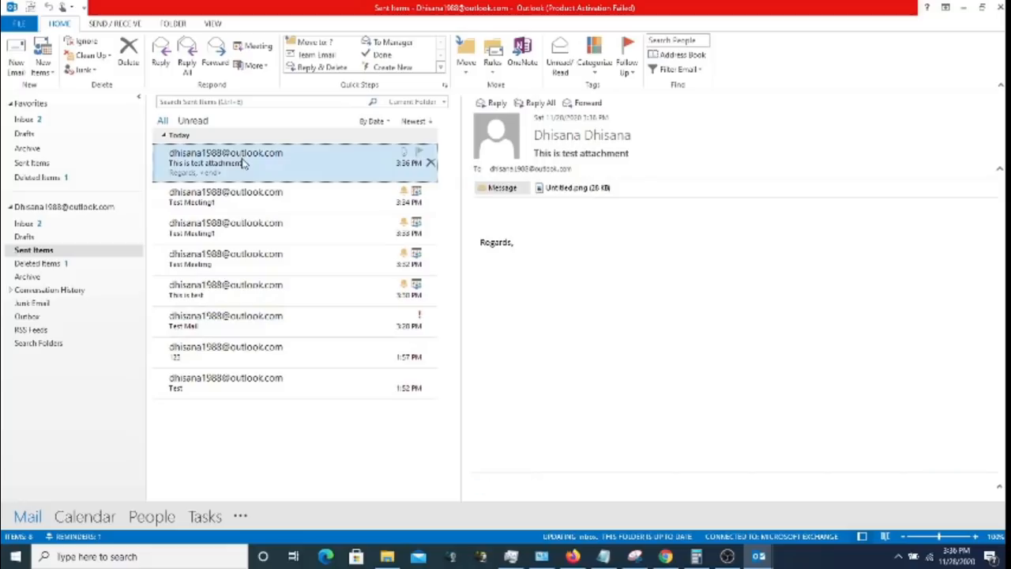
pyautogui.click(26, 224)
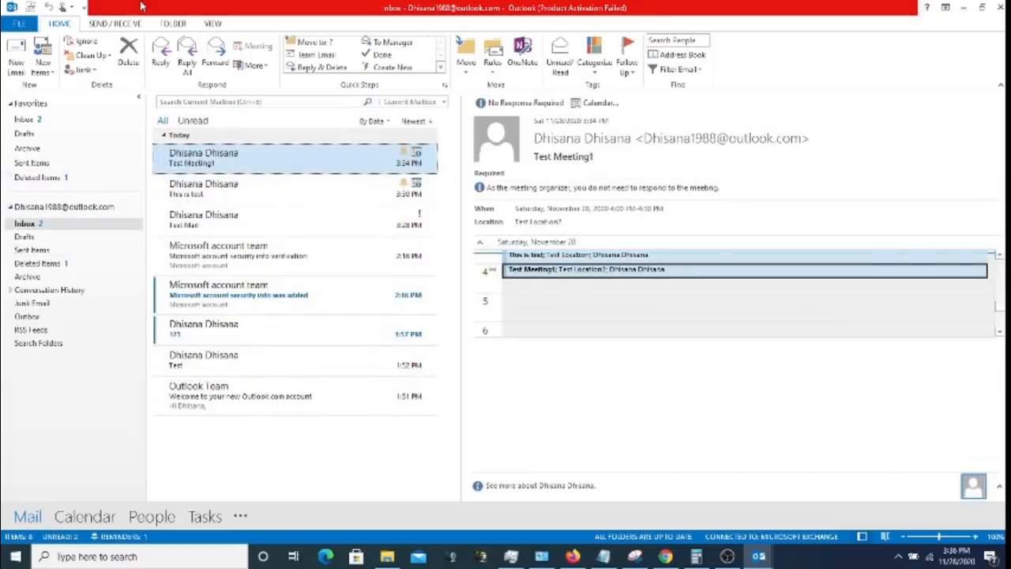
pyautogui.click(116, 25)
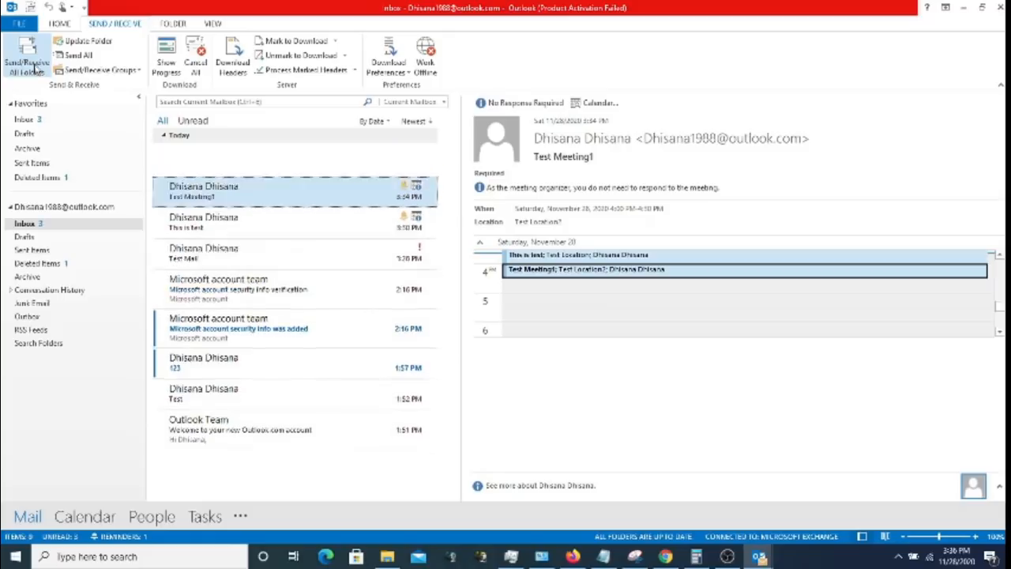
pyautogui.click(202, 161)
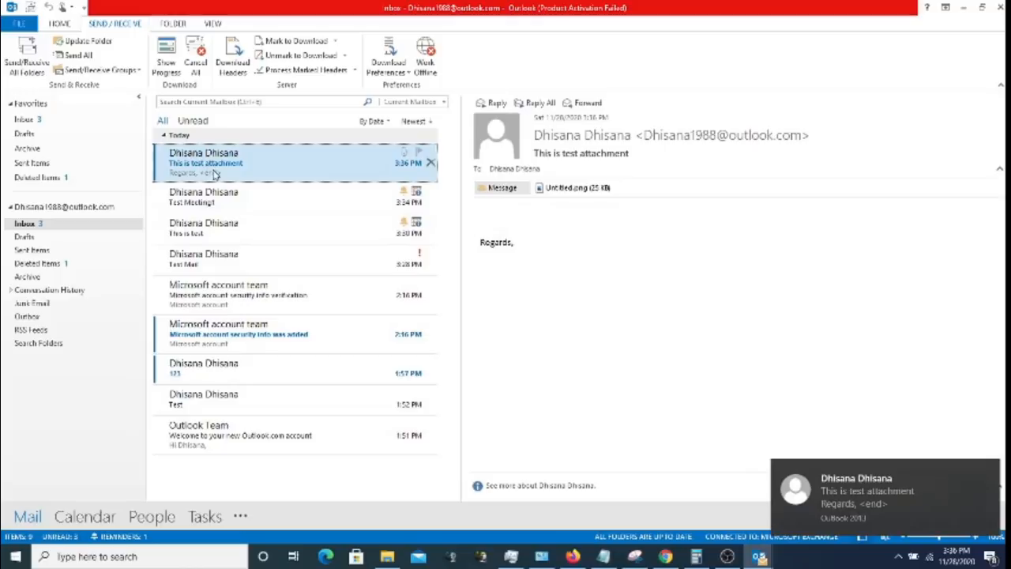
# - Browse the File, Home, Send / Receive and Folder ribbon tabs
pyautogui.click(25, 23)
pyautogui.click(25, 21)
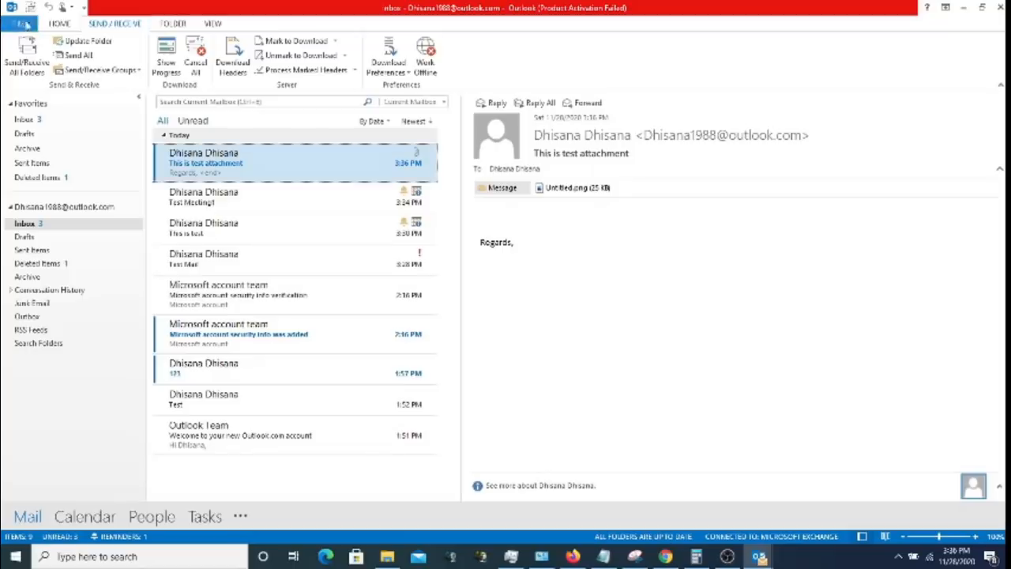
pyautogui.click(60, 24)
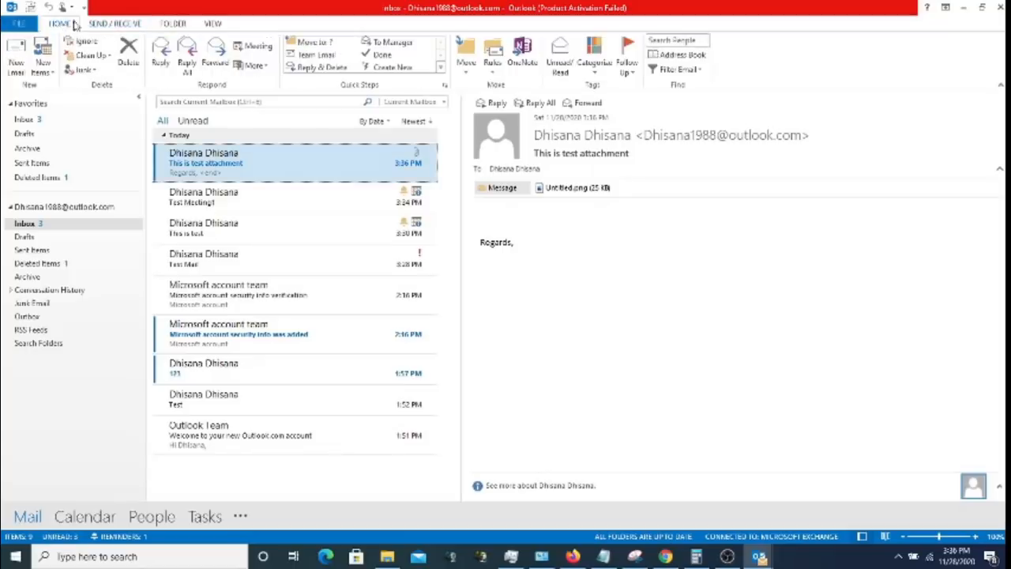
pyautogui.click(116, 25)
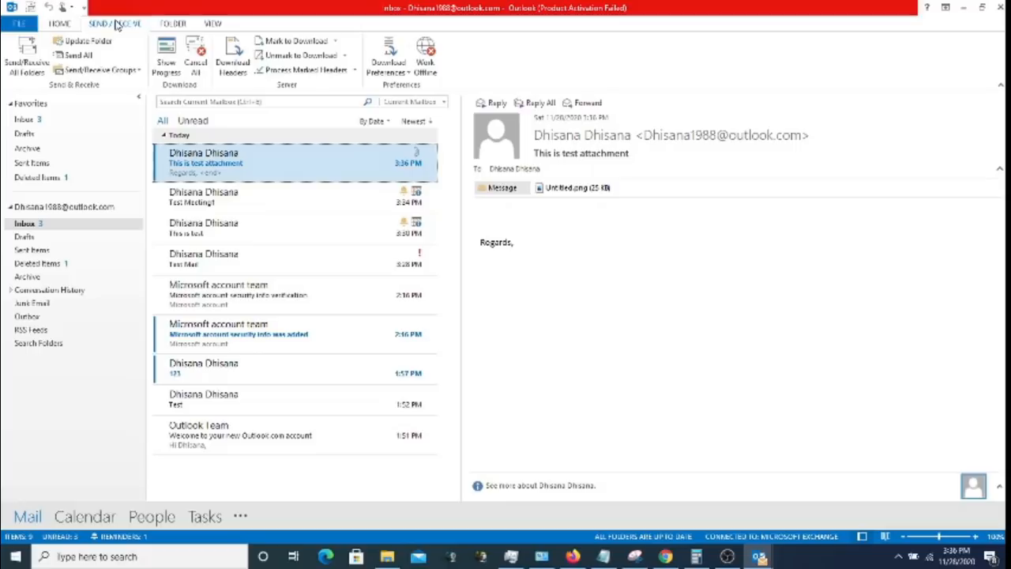
pyautogui.click(169, 25)
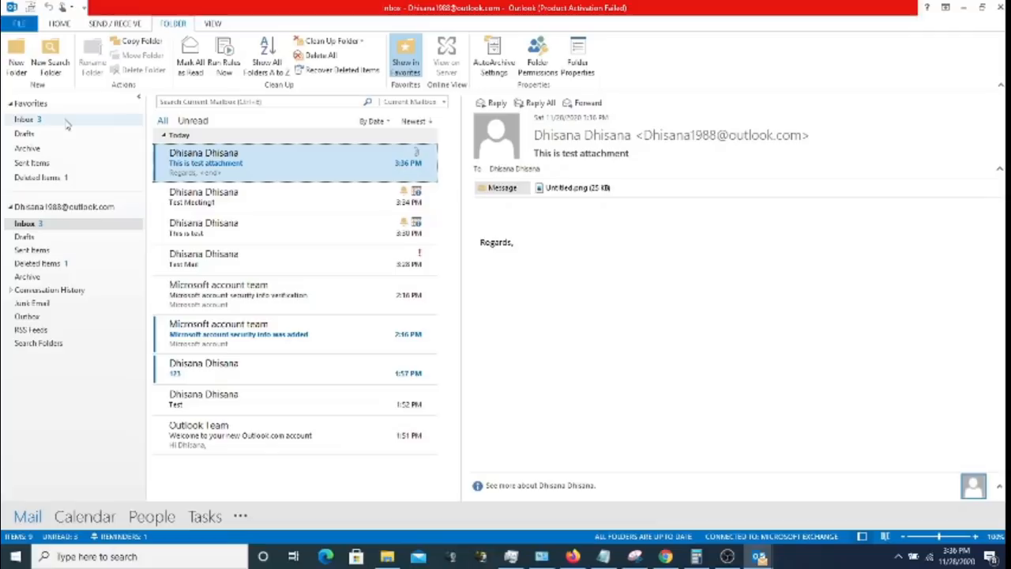
# - Create and name a new subfolder under the Inbox
pyautogui.rightClick(33, 225)
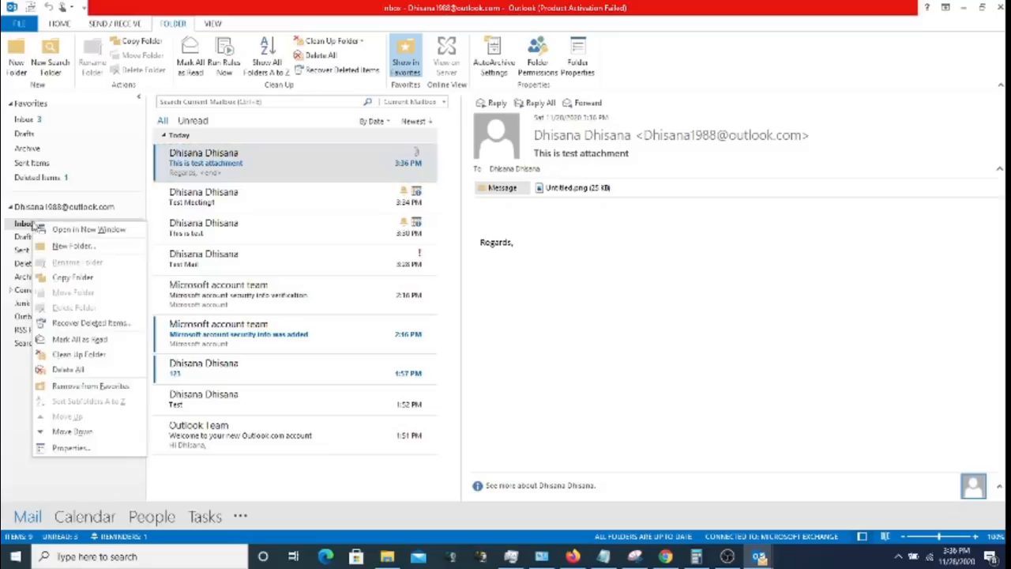
pyautogui.click(73, 247)
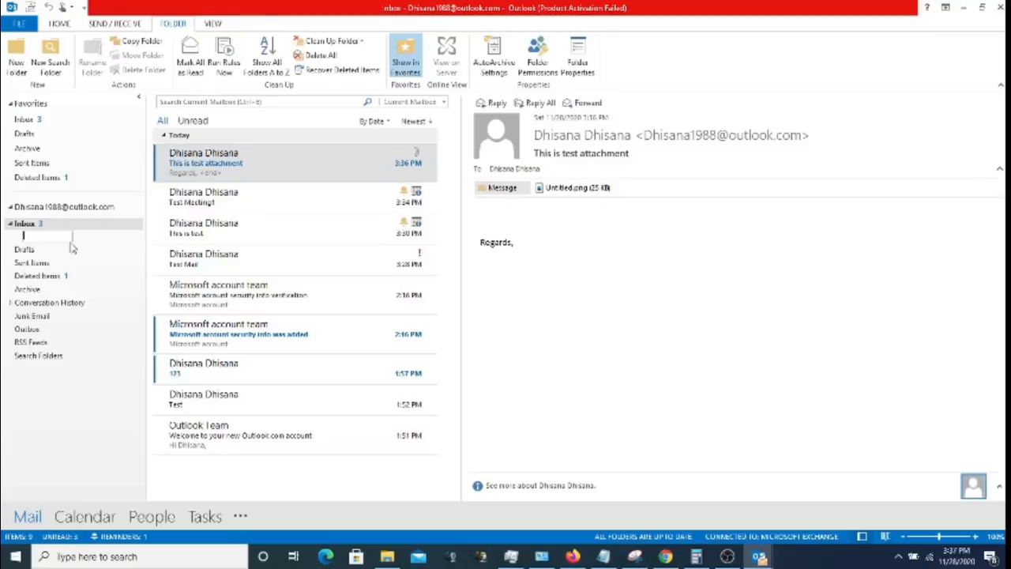
pyautogui.write('Oth')
pyautogui.click(42, 224)
pyautogui.click(43, 238)
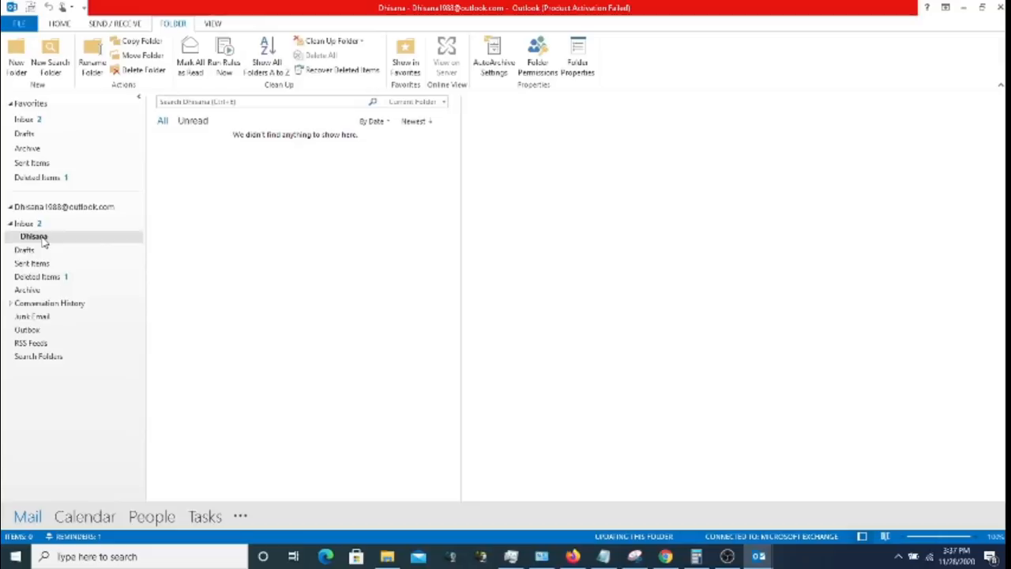
pyautogui.click(38, 223)
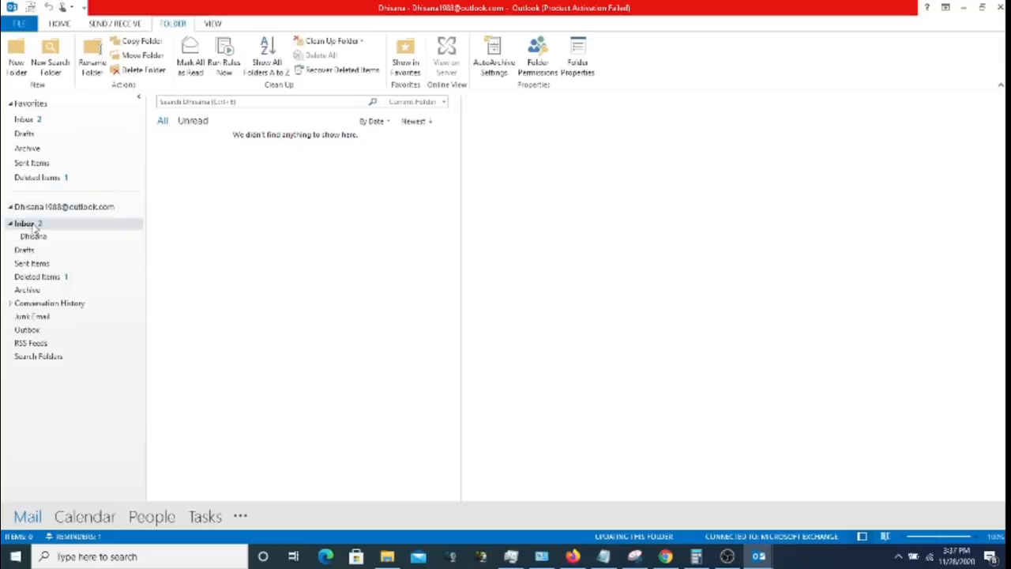
# - Drag the 'This is test attachment' email into the new subfolder and verify it there
pyautogui.click(251, 163)
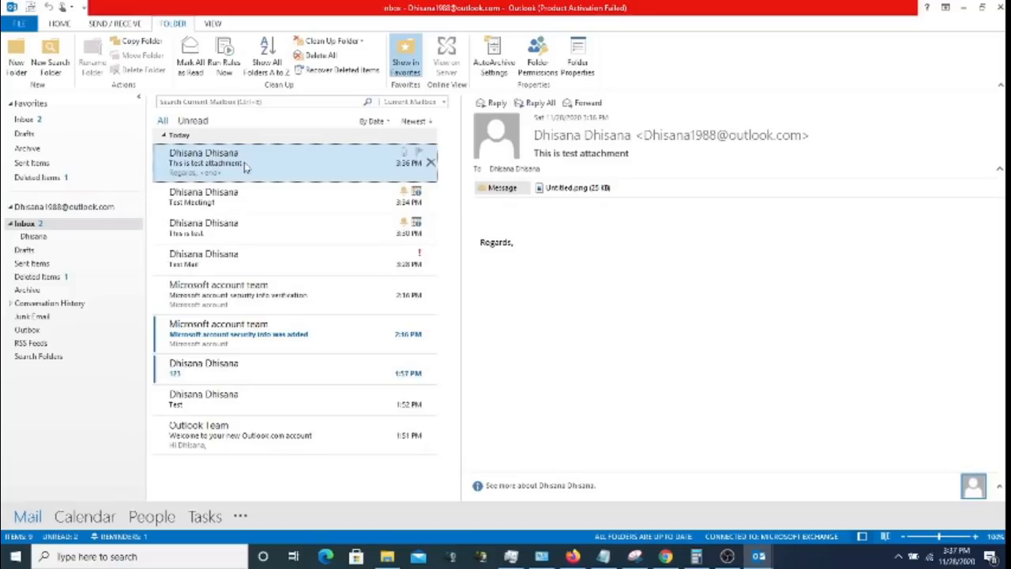
pyautogui.moveTo(245, 166); pyautogui.dragTo(41, 243)
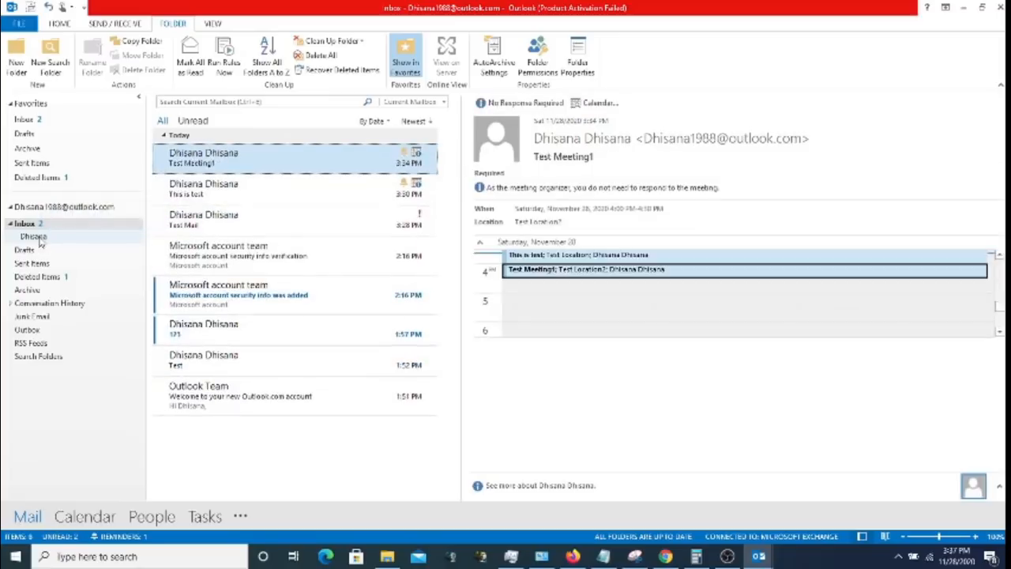
pyautogui.click(35, 237)
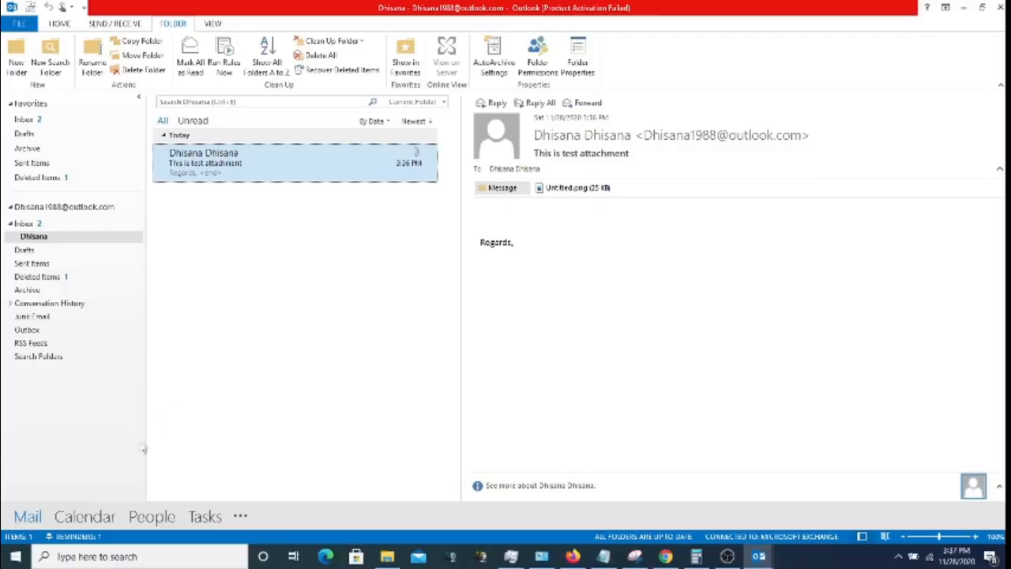
pyautogui.click(44, 225)
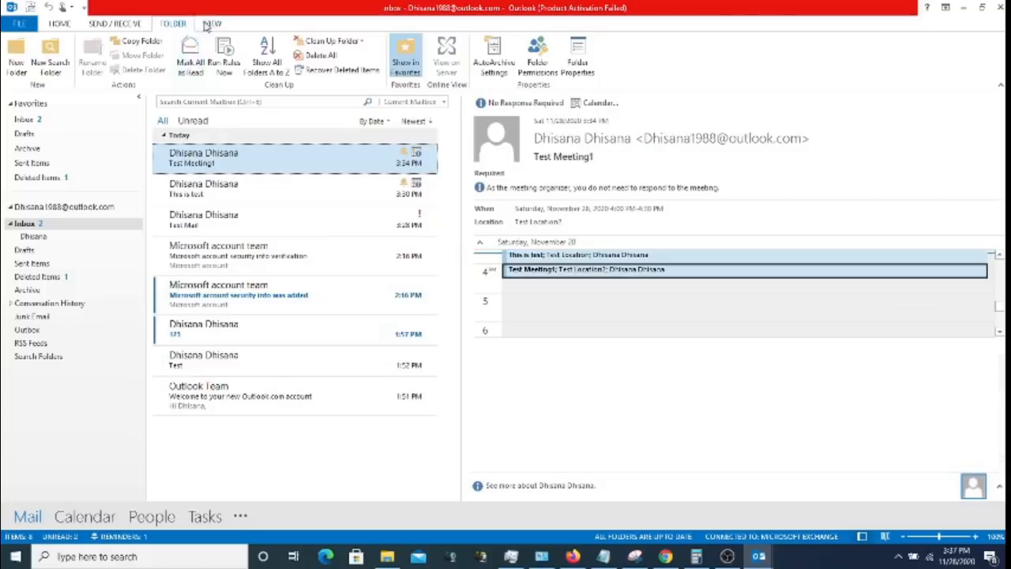
pyautogui.click(212, 25)
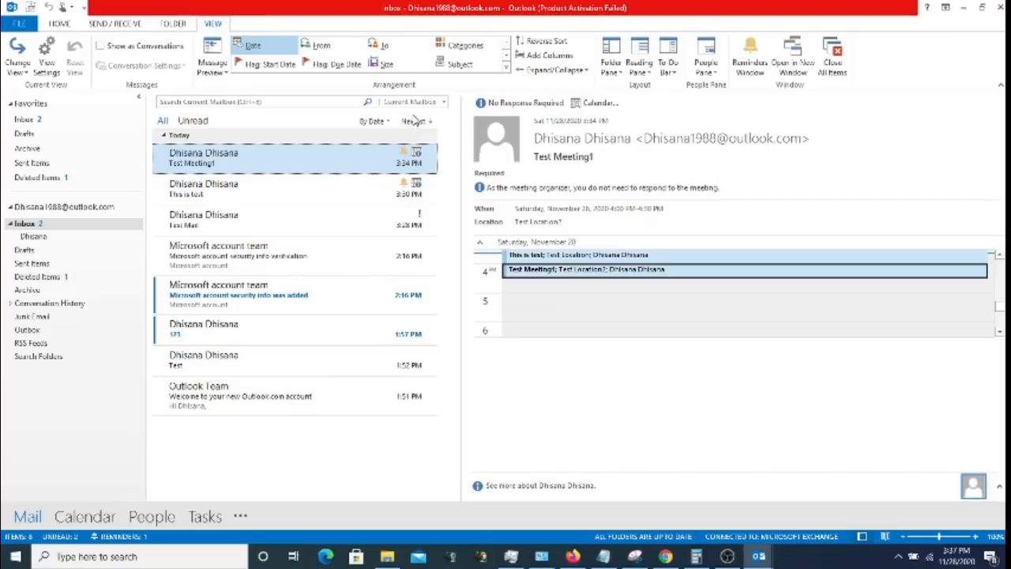
pyautogui.click(642, 71)
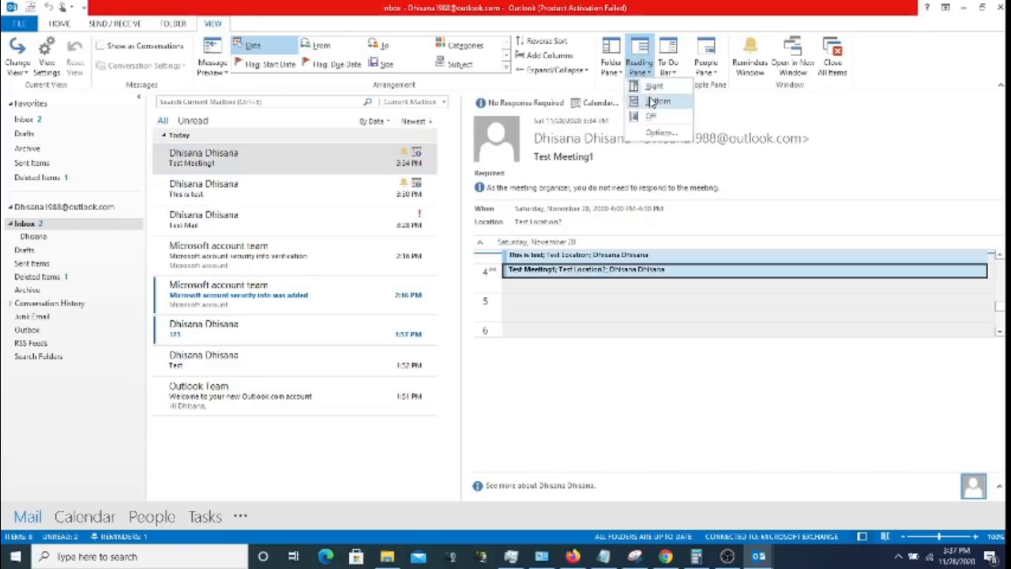
pyautogui.click(651, 102)
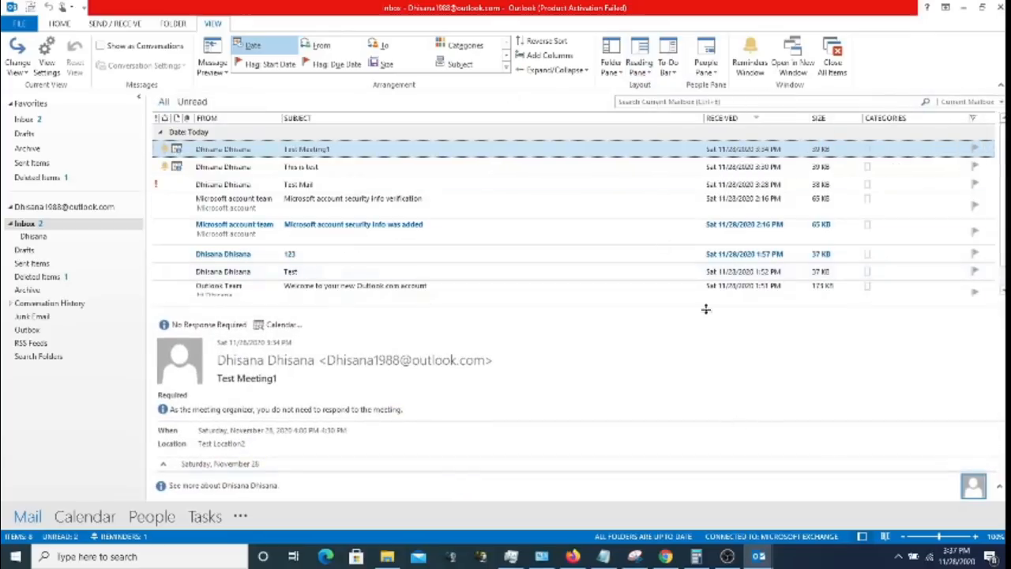
pyautogui.click(640, 69)
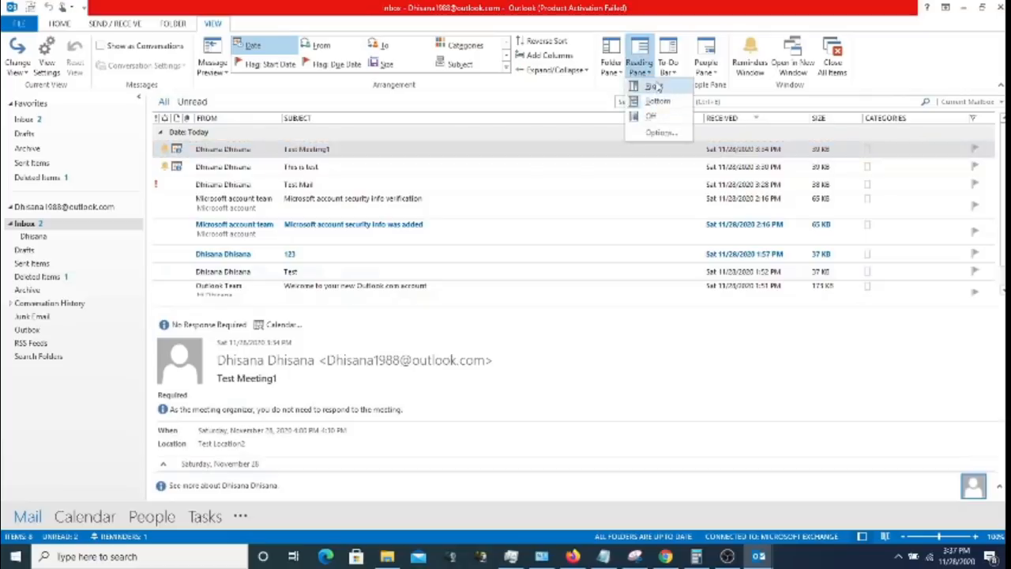
pyautogui.click(655, 86)
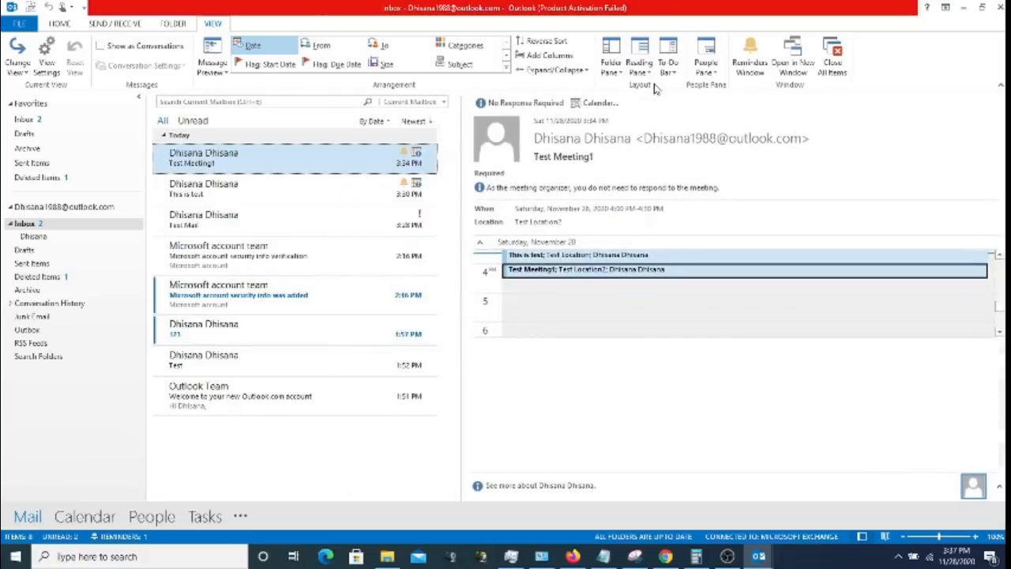
pyautogui.click(644, 71)
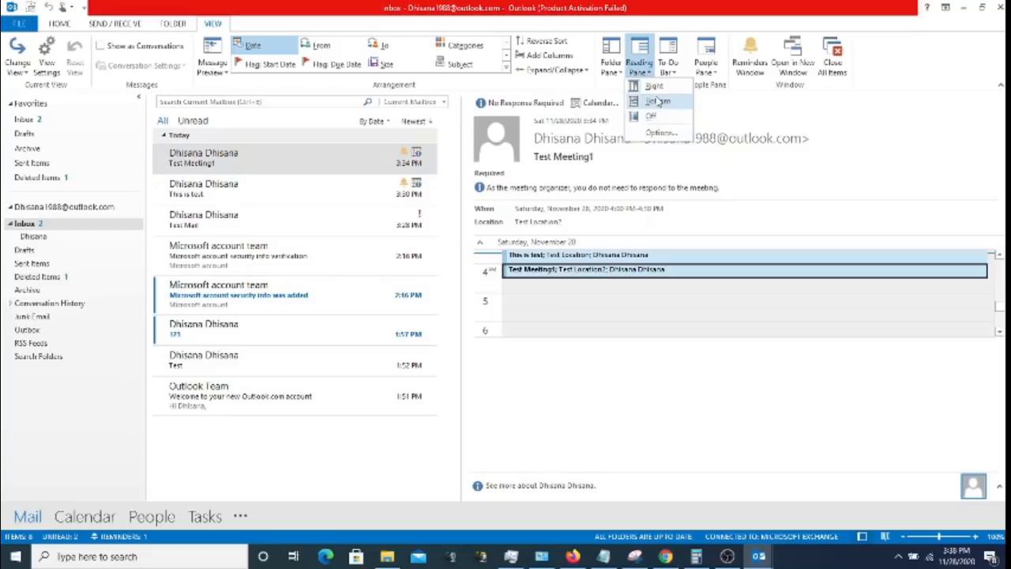
pyautogui.click(668, 70)
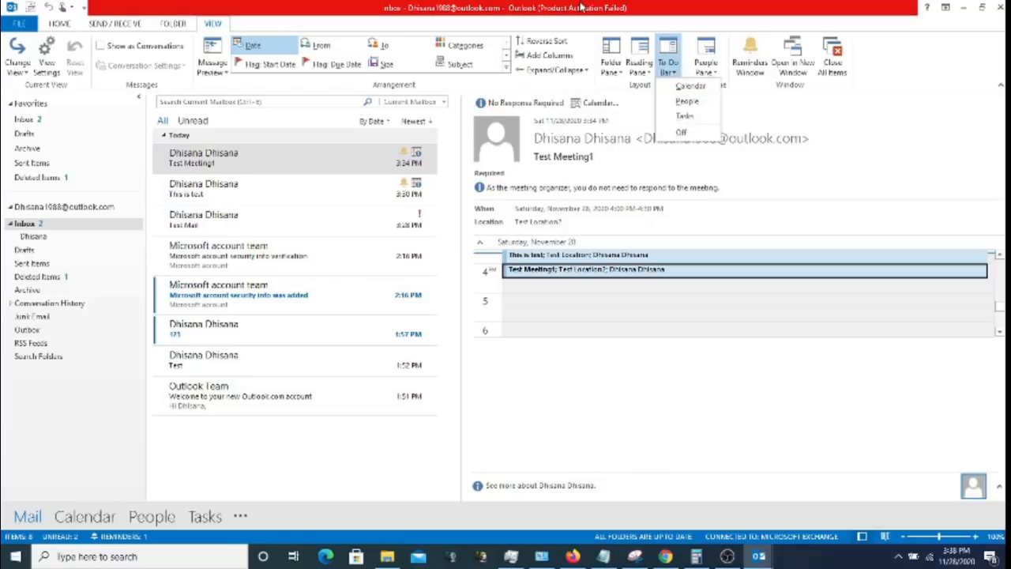
pyautogui.press('Escape')
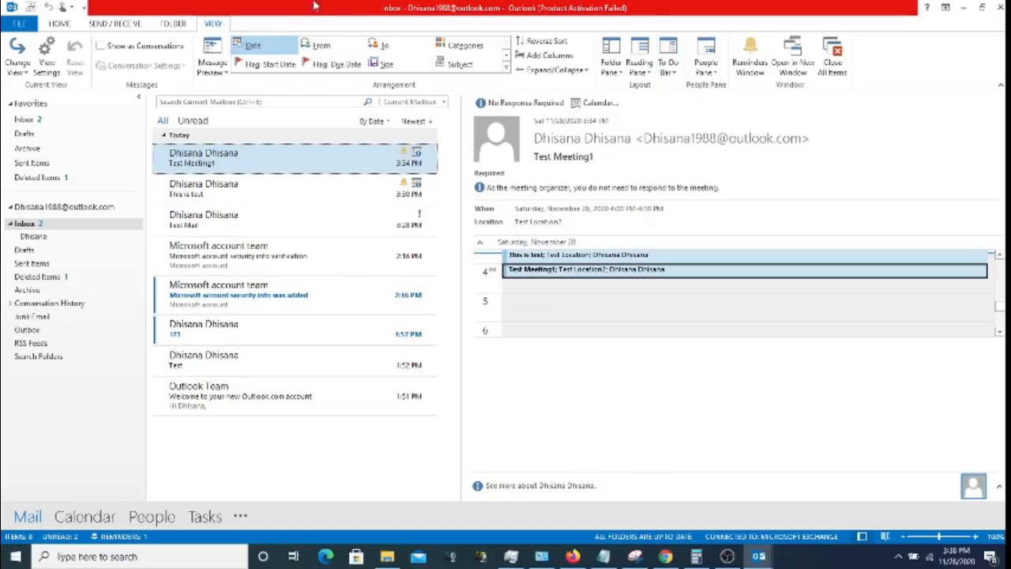
# - Arrange the Inbox message list by sender (From)
pyautogui.click(172, 24)
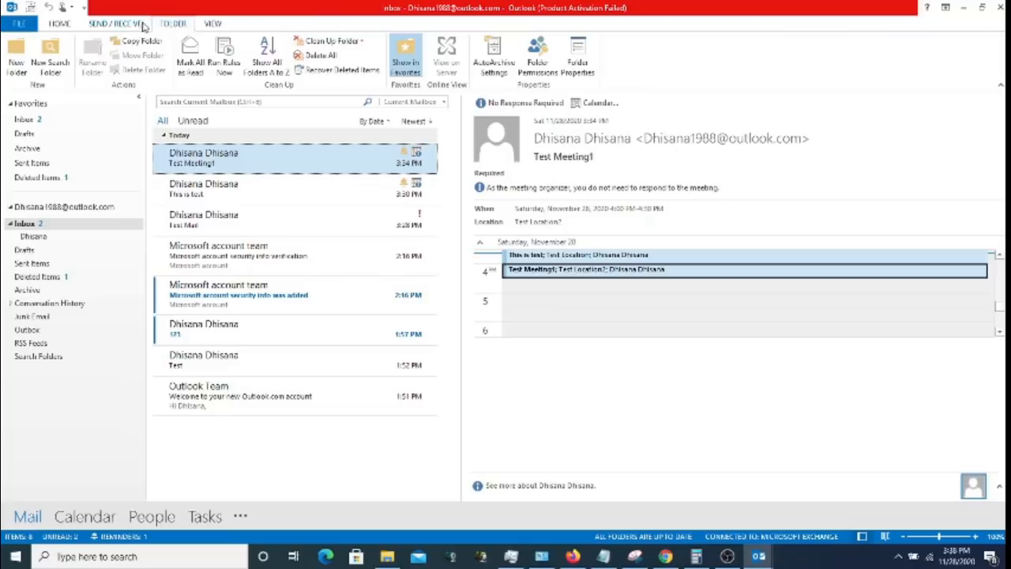
pyautogui.click(118, 23)
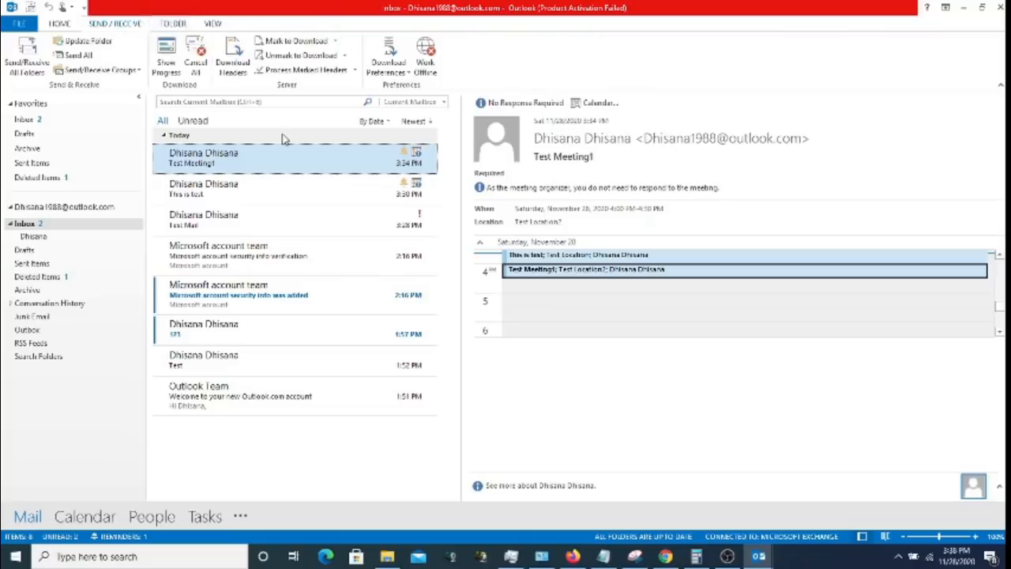
pyautogui.click(376, 121)
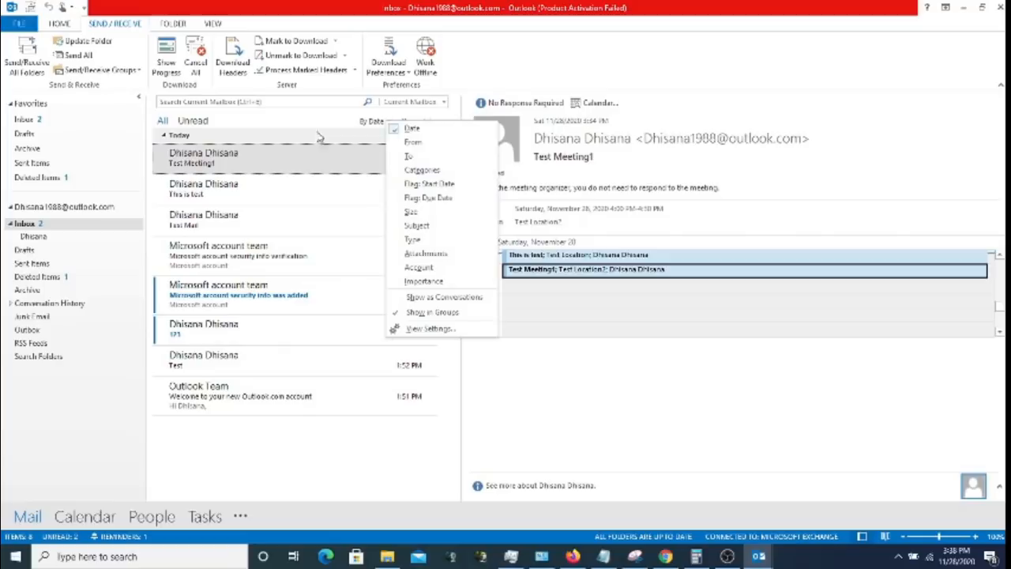
pyautogui.click(415, 143)
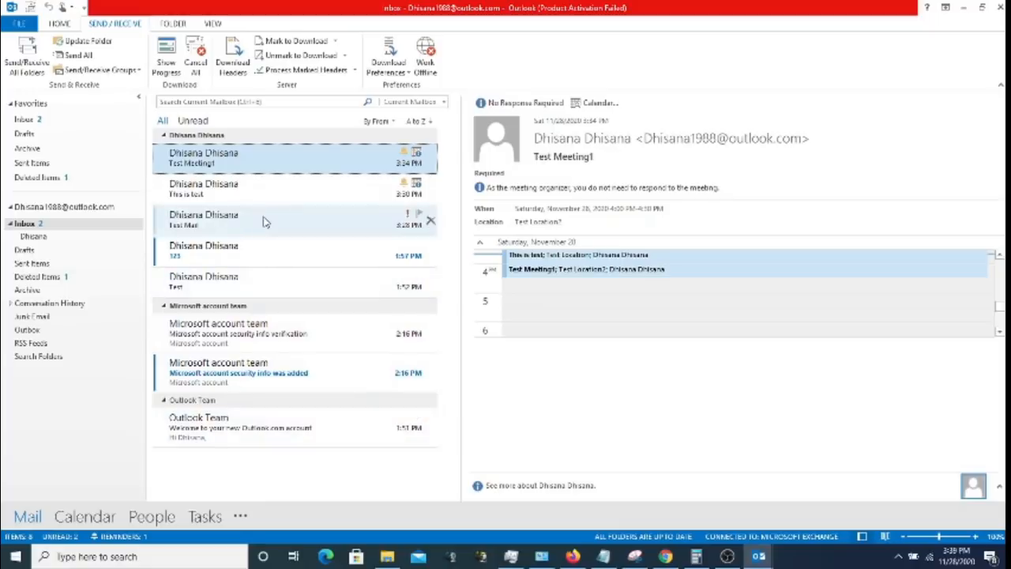
# - Switch the arrangement back to Date and open the subfolder under Inbox
pyautogui.click(391, 121)
pyautogui.click(416, 128)
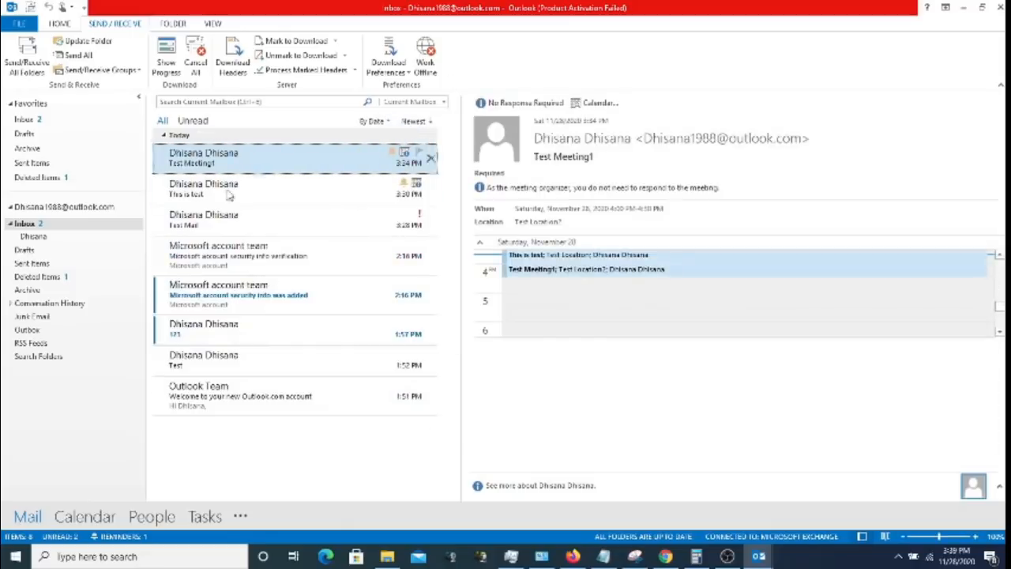
pyautogui.click(60, 239)
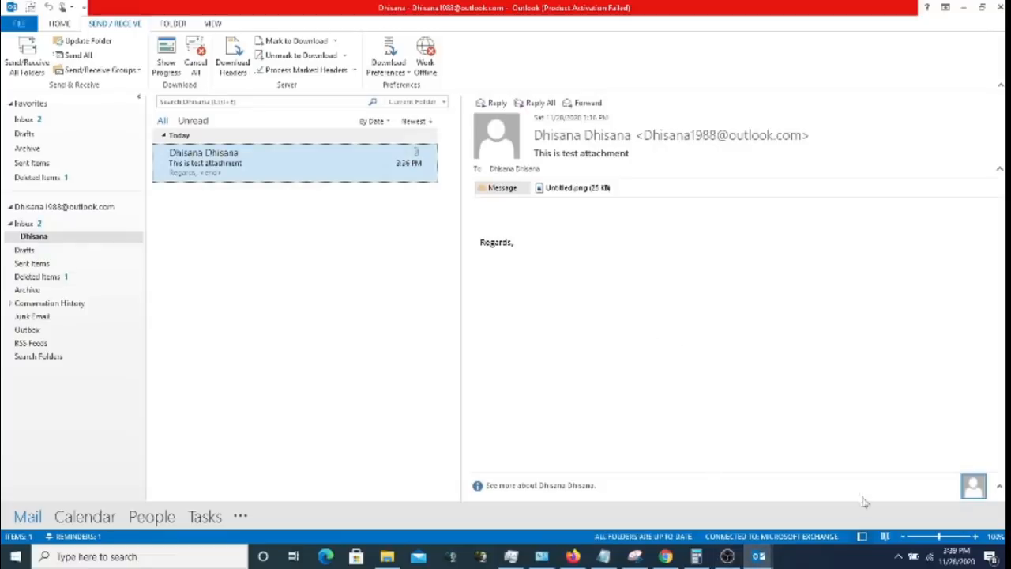
pyautogui.click(898, 556)
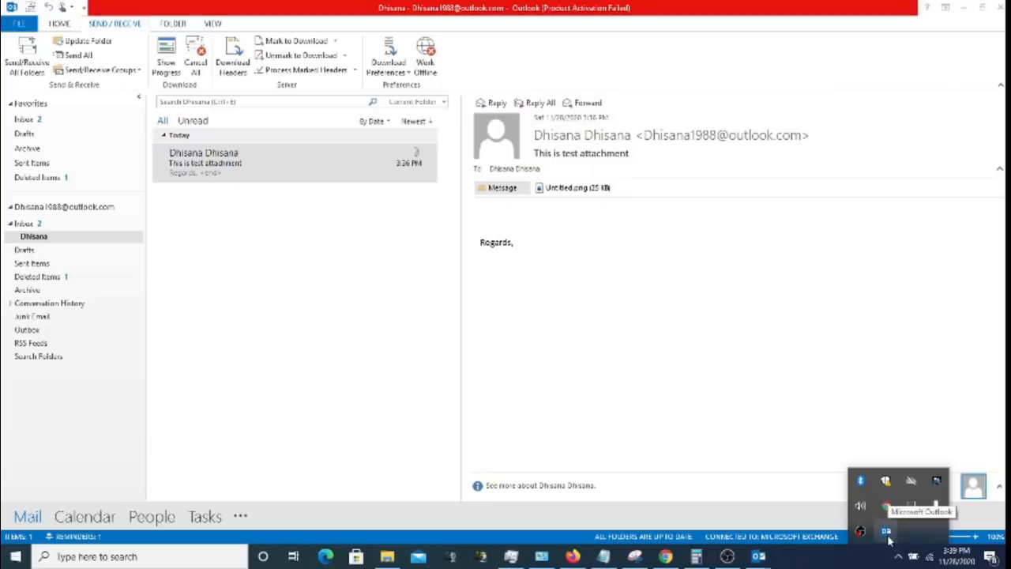
# - From the Outlook tray icon, open Connection Status, reconnect all connections, and close it
pyautogui.keyDown('ctrl'); pyautogui.rightClick(888, 535); pyautogui.keyUp('ctrl')
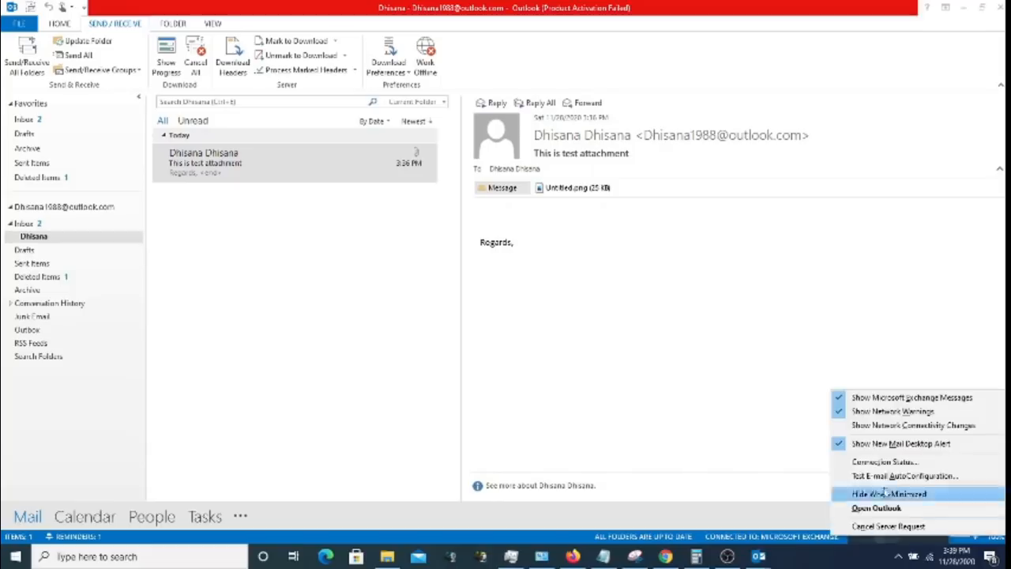
pyautogui.click(883, 462)
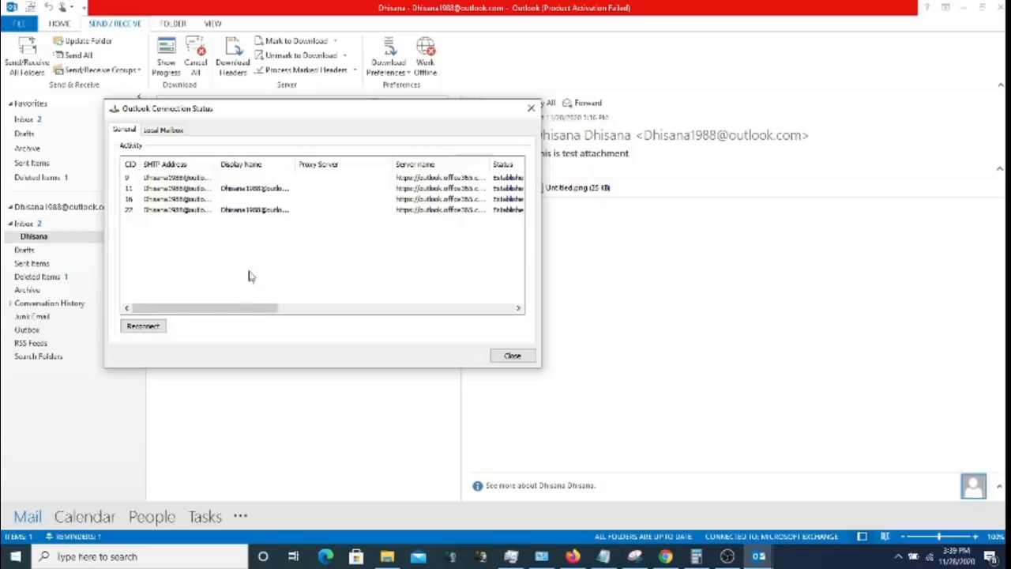
pyautogui.moveTo(209, 308); pyautogui.dragTo(242, 309)
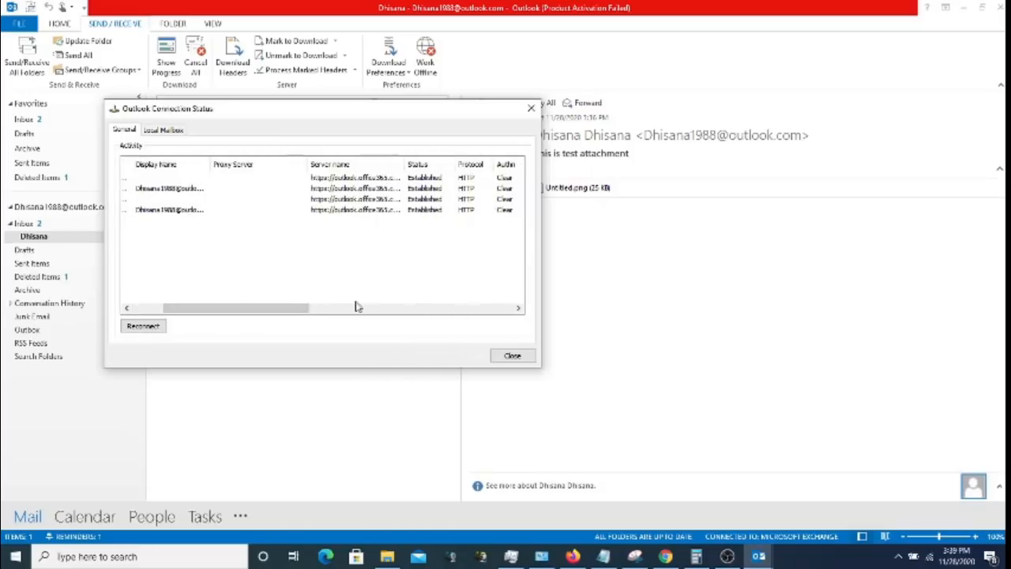
pyautogui.moveTo(298, 309); pyautogui.dragTo(175, 293)
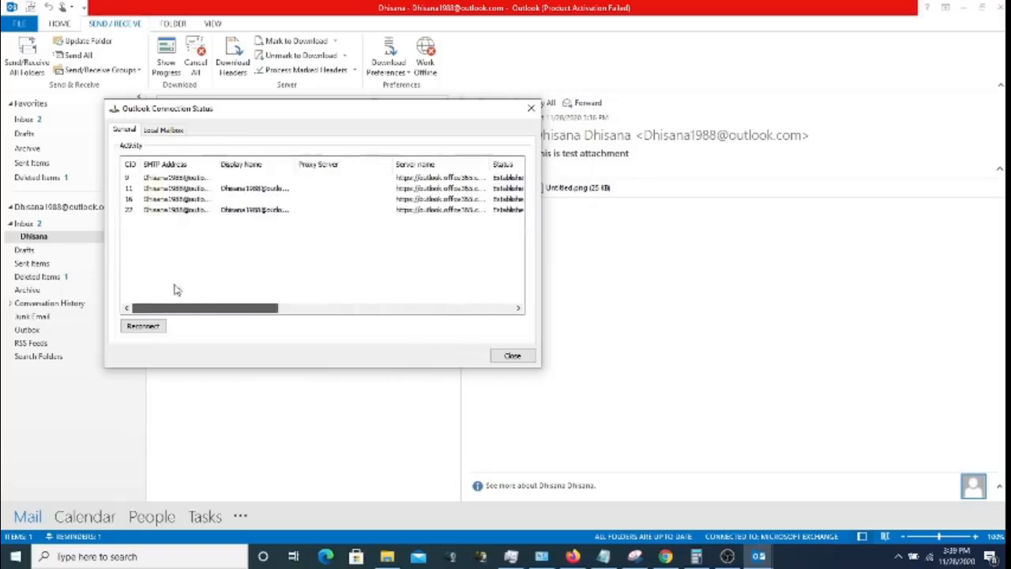
pyautogui.click(149, 329)
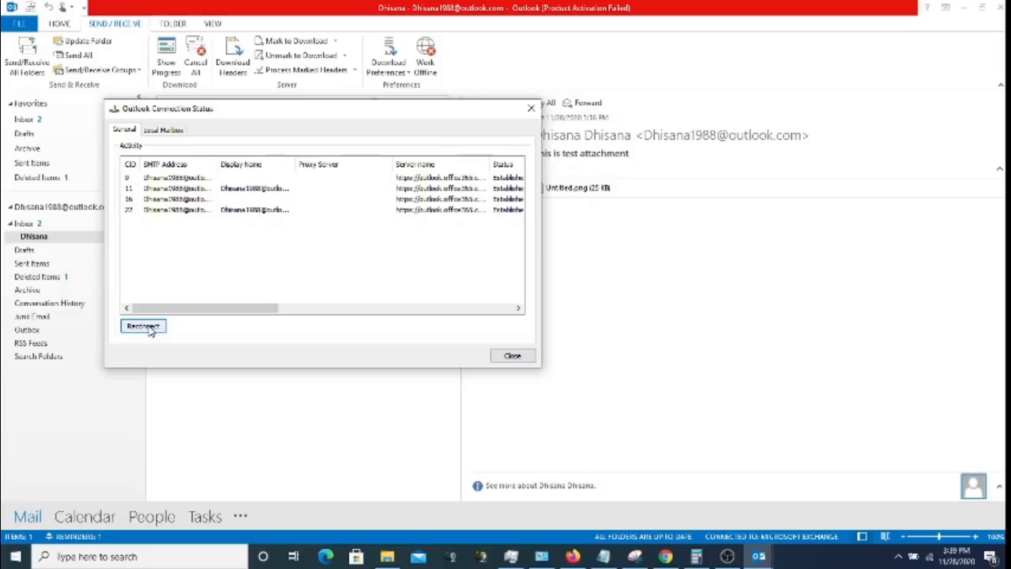
pyautogui.click(148, 330)
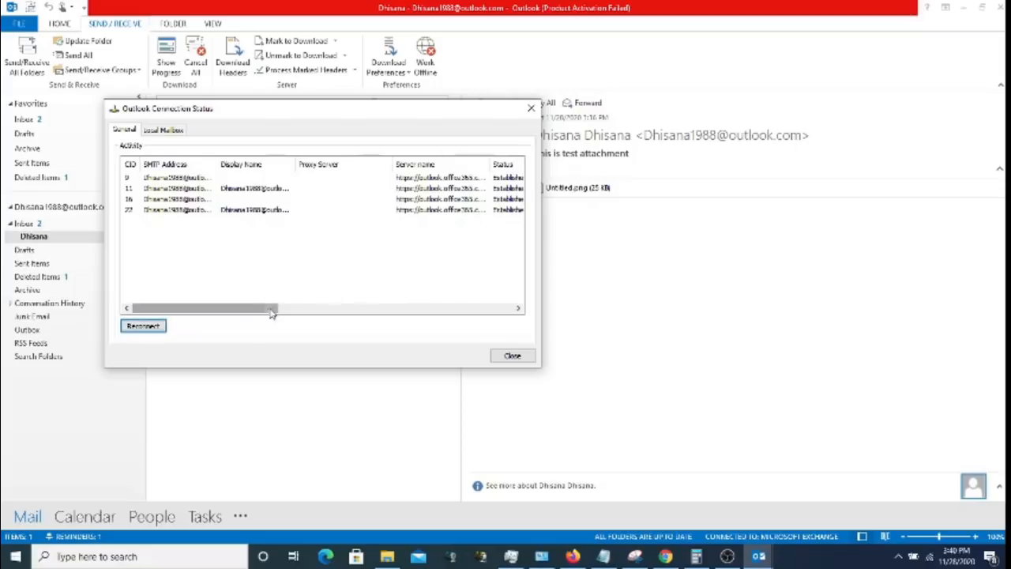
pyautogui.moveTo(271, 309); pyautogui.dragTo(297, 309)
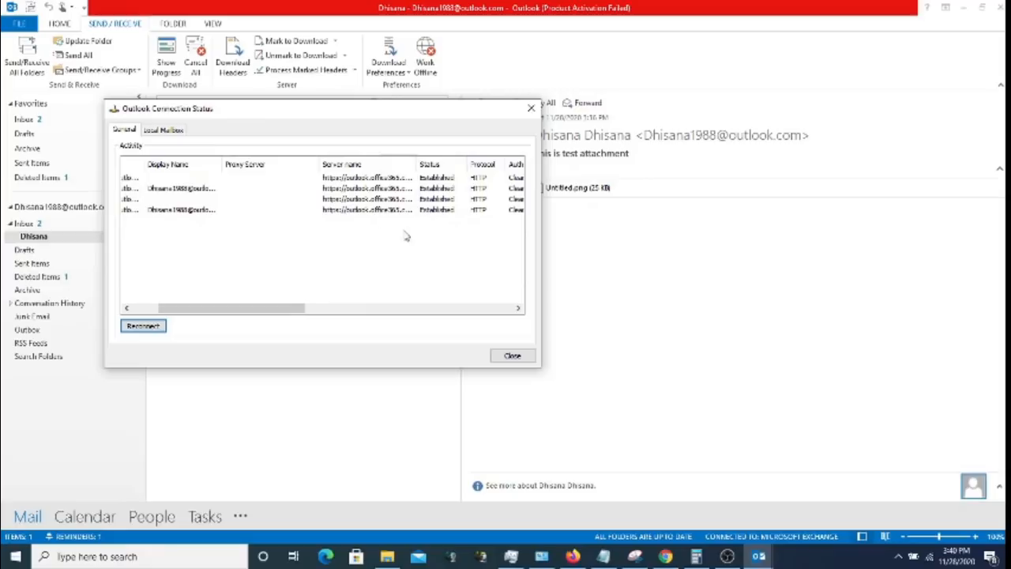
pyautogui.moveTo(274, 314); pyautogui.dragTo(355, 310)
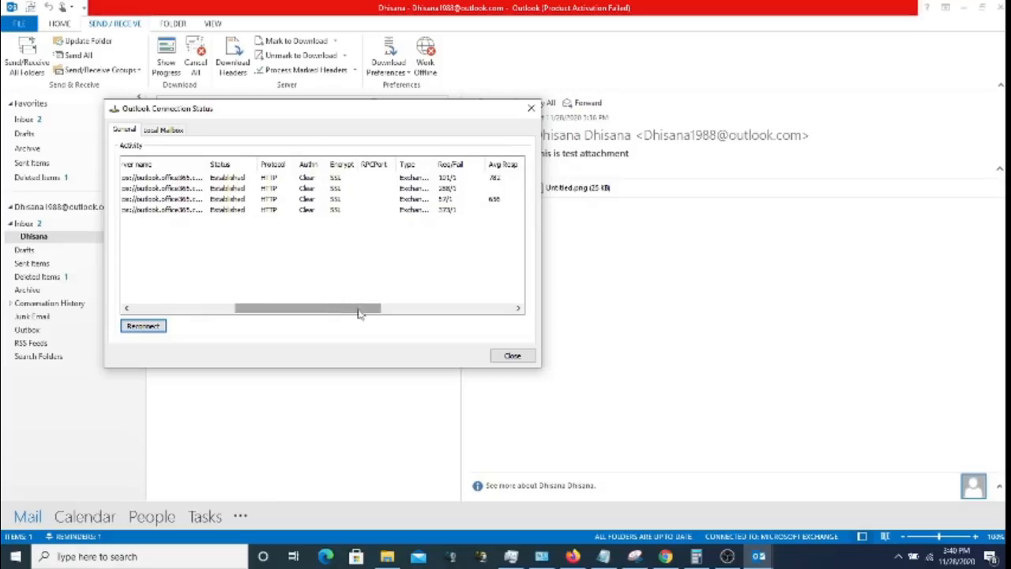
pyautogui.click(510, 356)
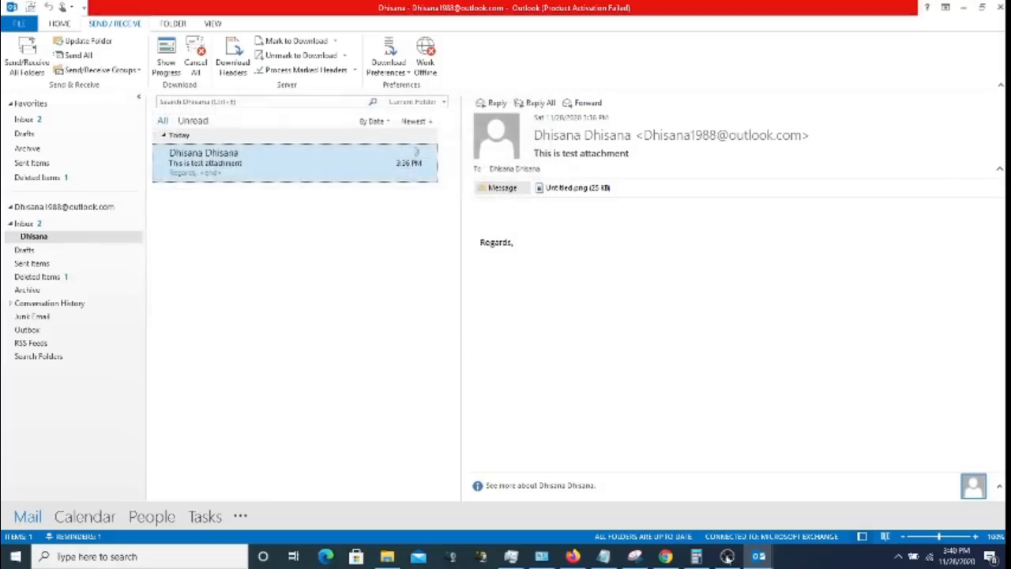
pyautogui.click(731, 556)
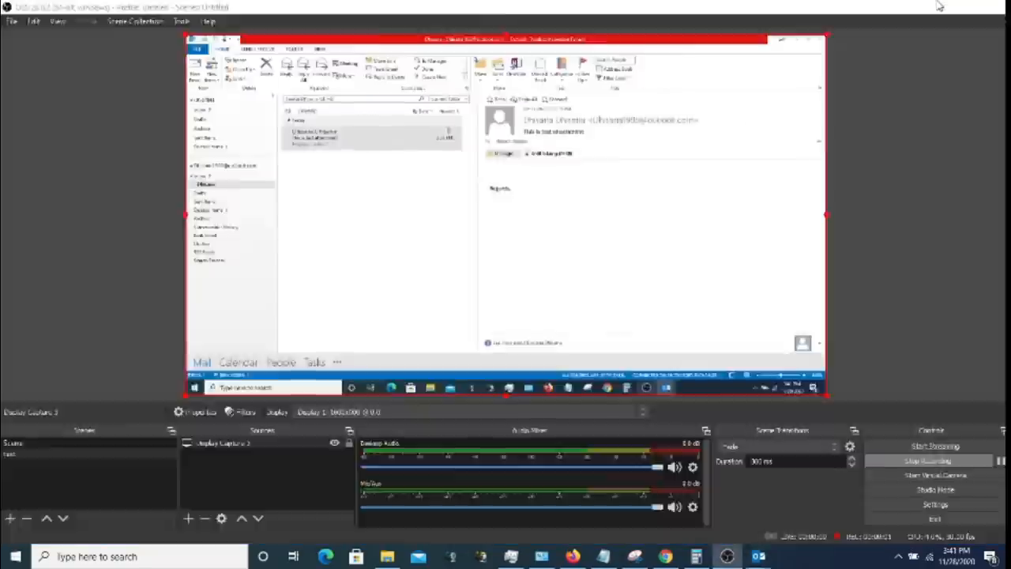
# - Show the File tab's Account Information page for the Exchange account
pyautogui.click(939, 5)
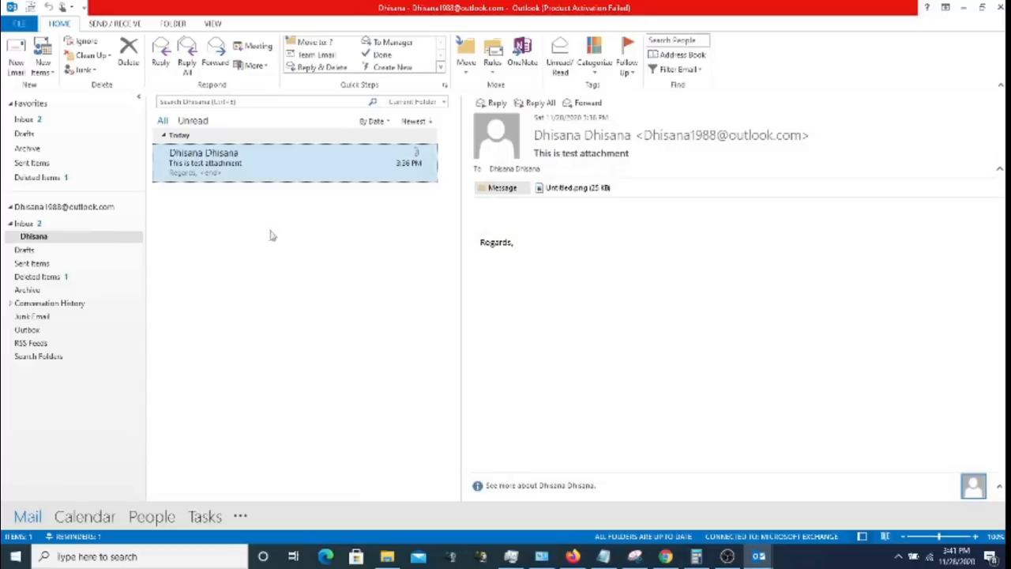
pyautogui.click(17, 26)
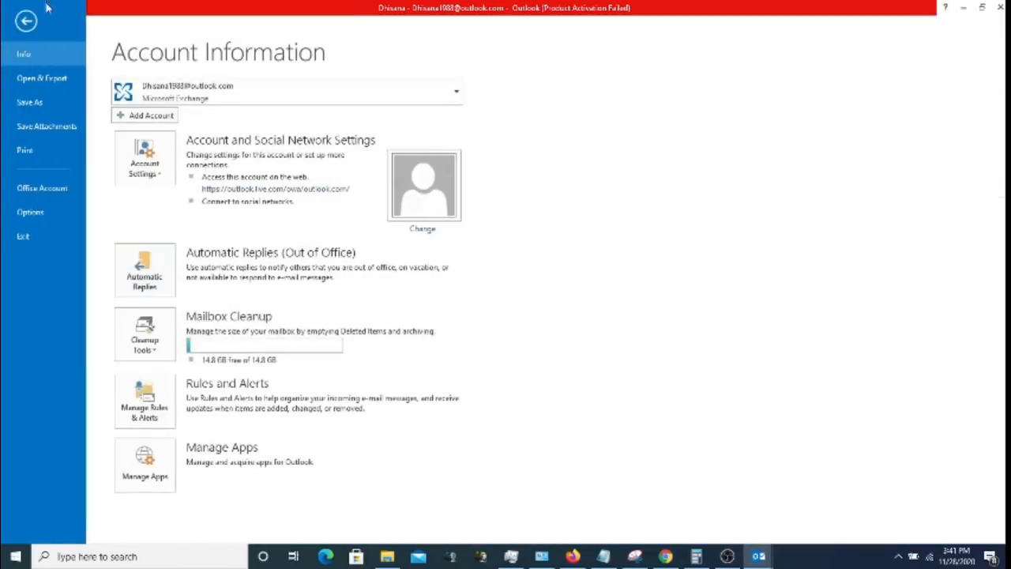
pyautogui.click(23, 24)
pyautogui.click(26, 30)
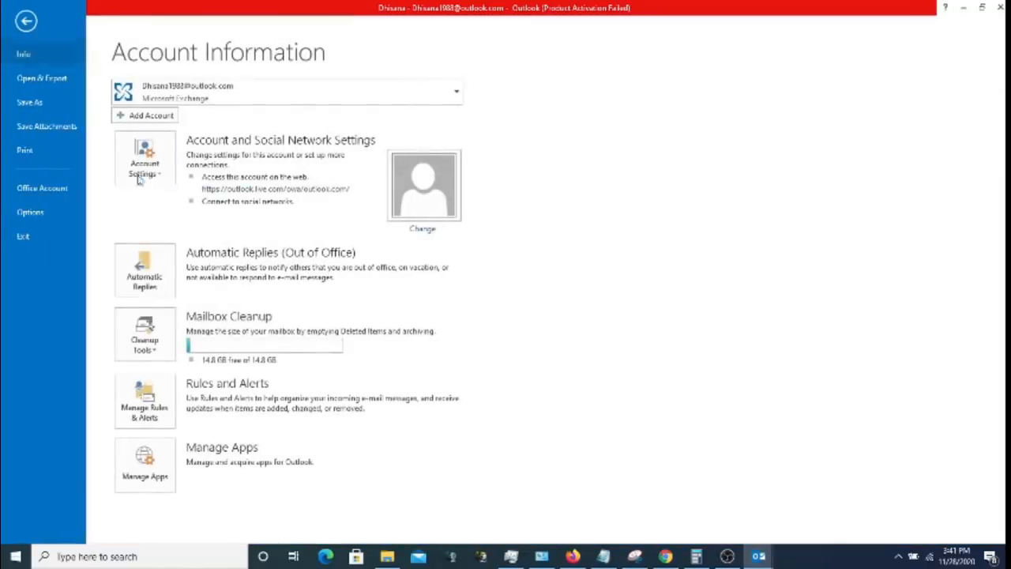
pyautogui.click(160, 281)
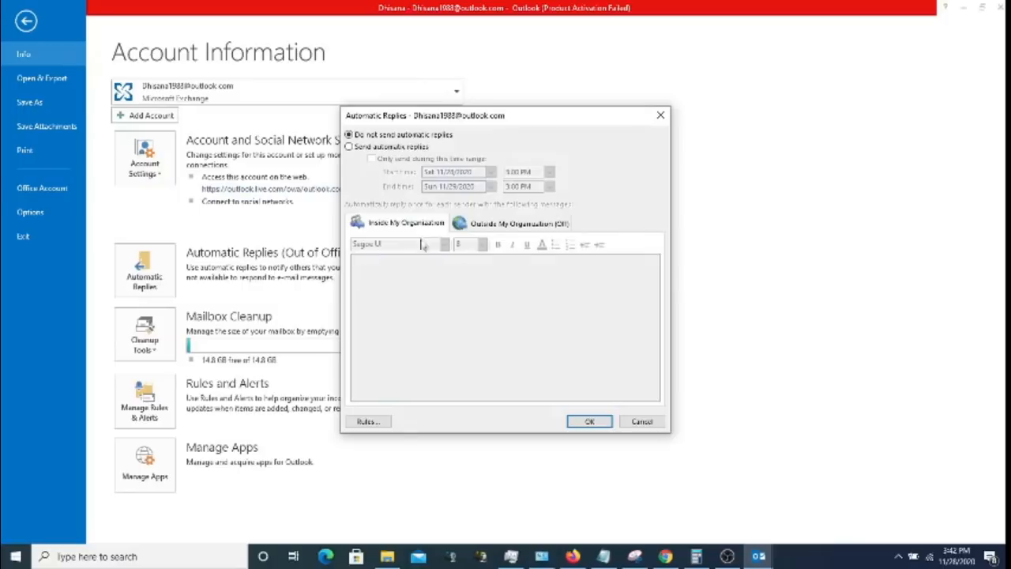
# - Turn on automatic replies limited to a time range and begin the internal message with 'Dear Sender,'
pyautogui.click(371, 149)
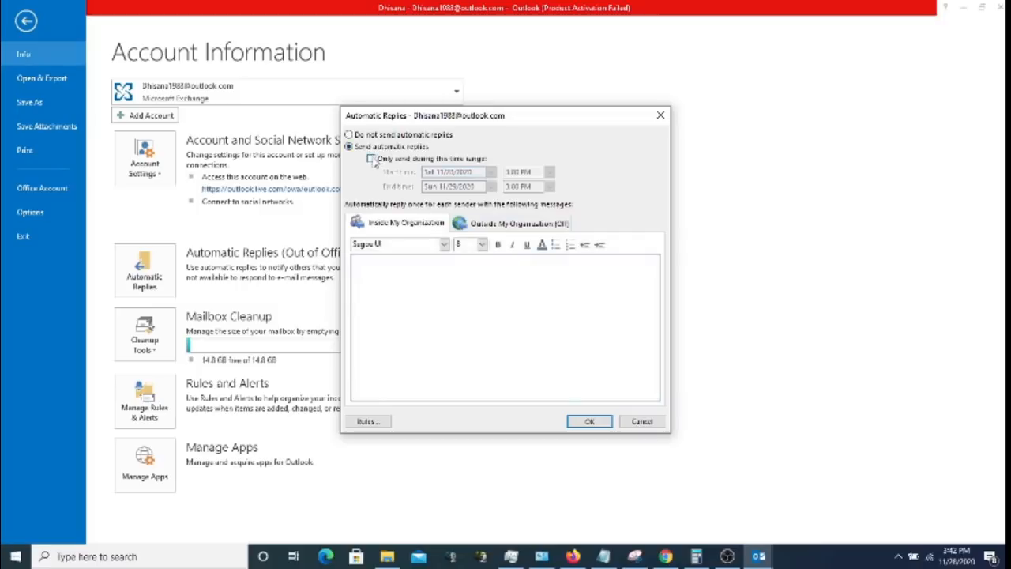
pyautogui.click(371, 159)
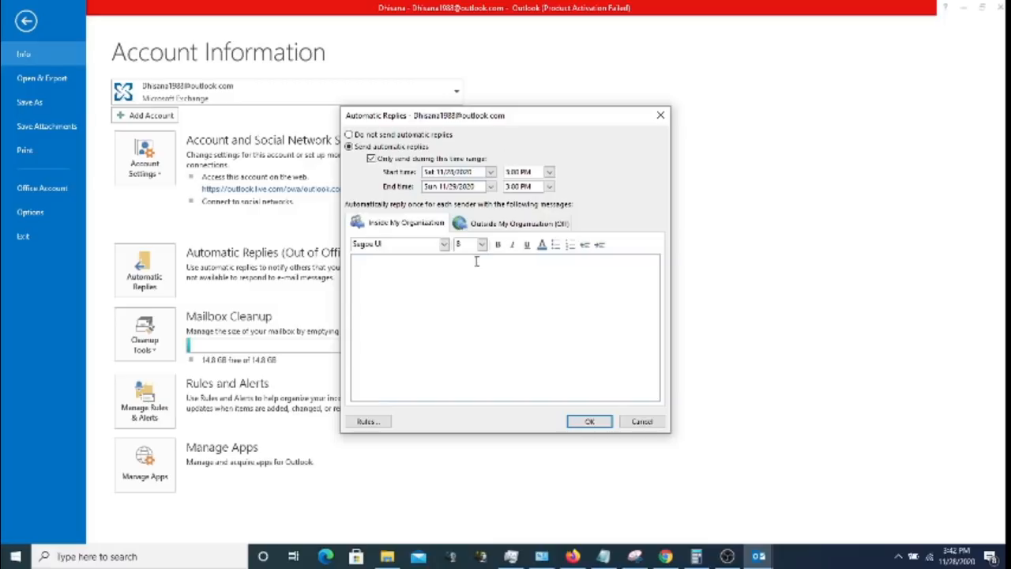
pyautogui.click(447, 265)
pyautogui.write('Dear Sender,')
# - Correct the greeting to 'Dear Sender,' and start the next line with 'Am on leave from'
pyautogui.press('Return')
pyautogui.press('BackSpace')
pyautogui.press('BackSpace')
pyautogui.press('BackSpace')
pyautogui.press('BackSpace')
pyautogui.write('er,')
pyautogui.press('Return')
pyautogui.write('This')
pyautogui.press('BackSpace')
pyautogui.press('BackSpace')
pyautogui.press('BackSpace')
pyautogui.press('BackSpace')
pyautogui.write('Am on leave from')
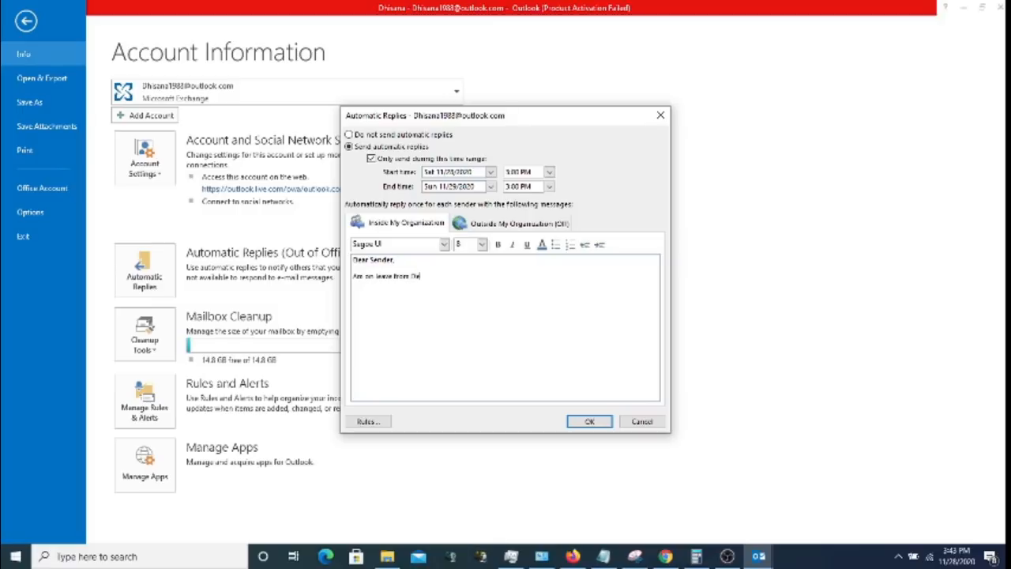
pyautogui.write('Nov')
pyautogui.write(' 1')
pyautogui.write('2')
pyautogui.write(' to')
# - Add the leave dates and 'If any urgent please contact' with the colleague's name and phone number
pyautogui.write('Nov')
pyautogui.write('28')
pyautogui.write(', If any u')
pyautogui.write('rgent')
pyautogui.write(' please')
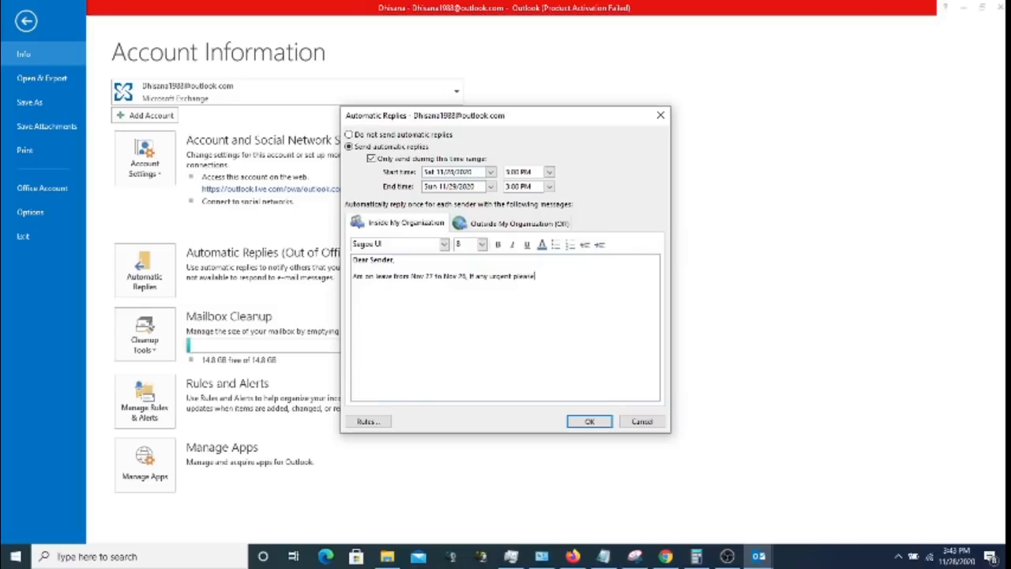
pyautogui.write(' contact')
pyautogui.press('BackSpace')
pyautogui.press('BackSpace')
pyautogui.press('BackSpace')
pyautogui.write('act my colleague')
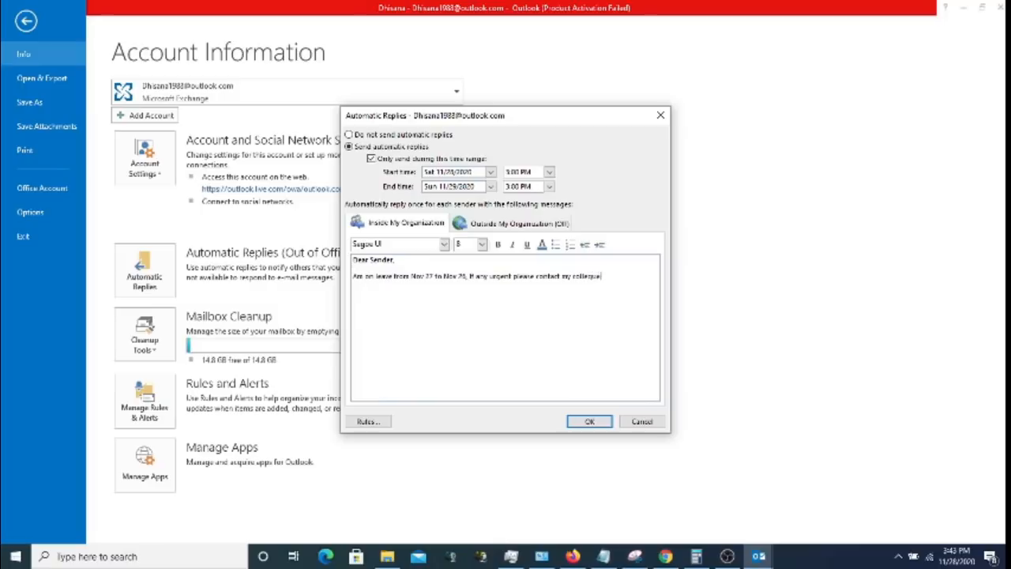
pyautogui.press('BackSpace')
pyautogui.press('BackSpace')
pyautogui.press('BackSpace')
pyautogui.press('BackSpace')
pyautogui.press('BackSpace')
pyautogui.press('BackSpace')
pyautogui.press('BackSpace')
pyautogui.press('BackSpace')
pyautogui.press('BackSpace')
pyautogui.press('BackSpace')
pyautogui.press('BackSpace')
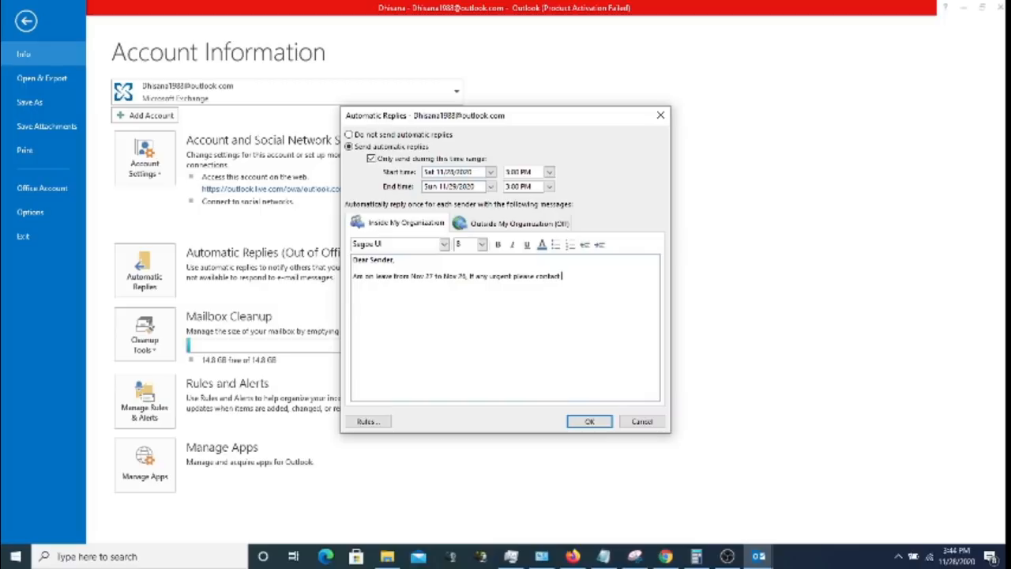
pyautogui.write('Mr.Dayalan - 99998888')
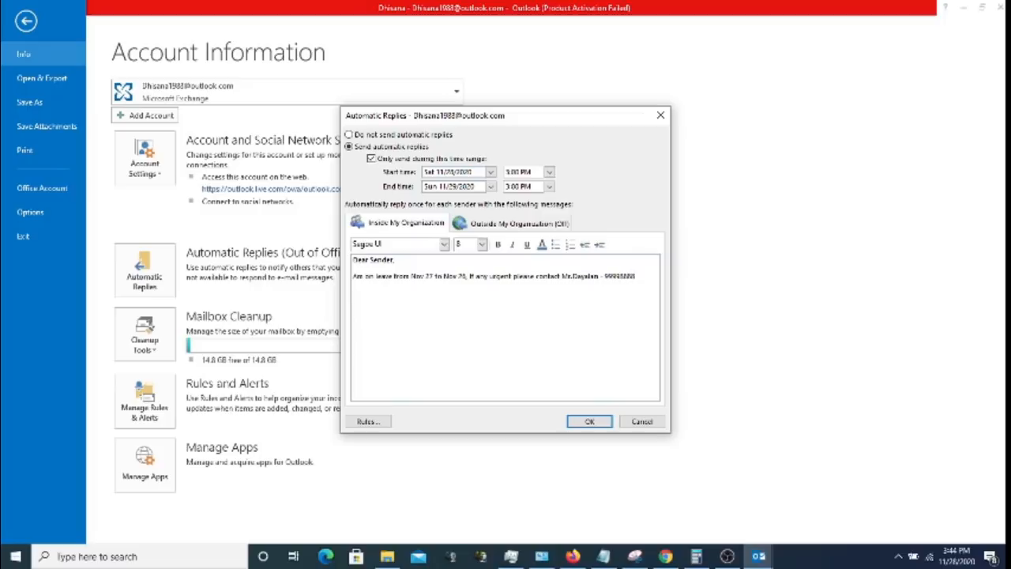
# - Set the automatic-reply start date to 11/26/2020, switch replies on, and start a new email
pyautogui.click(489, 172)
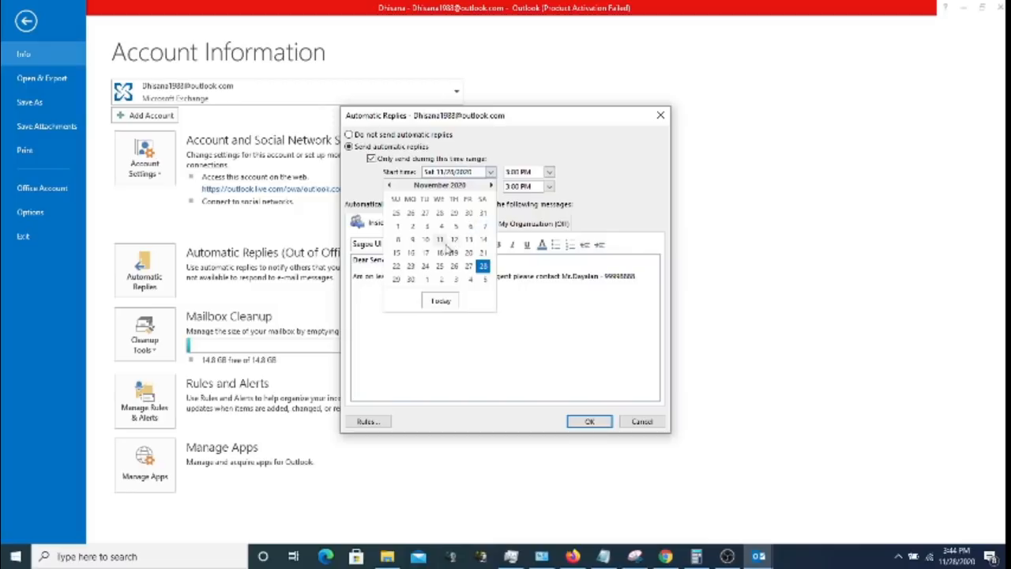
pyautogui.click(452, 269)
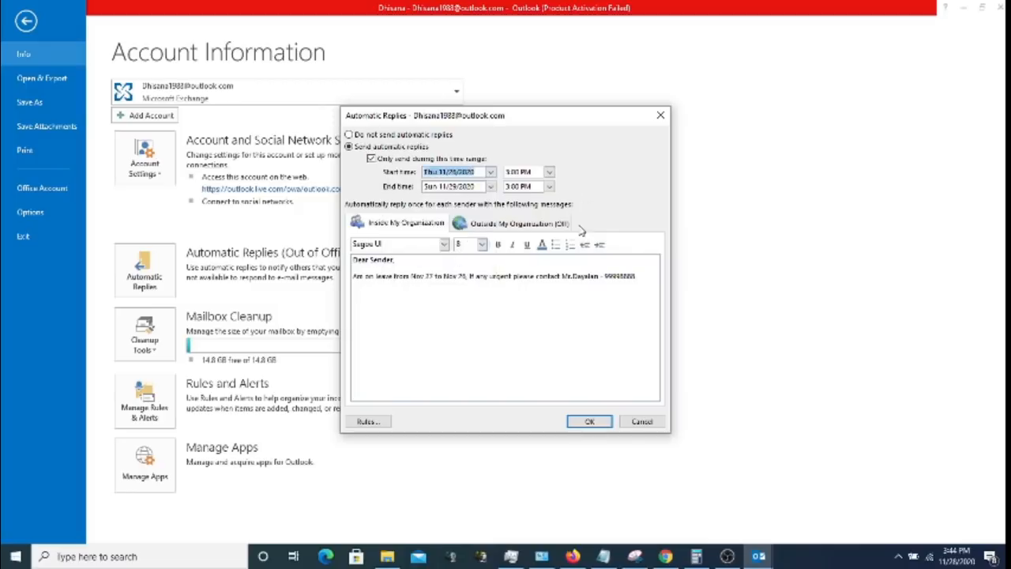
pyautogui.click(598, 423)
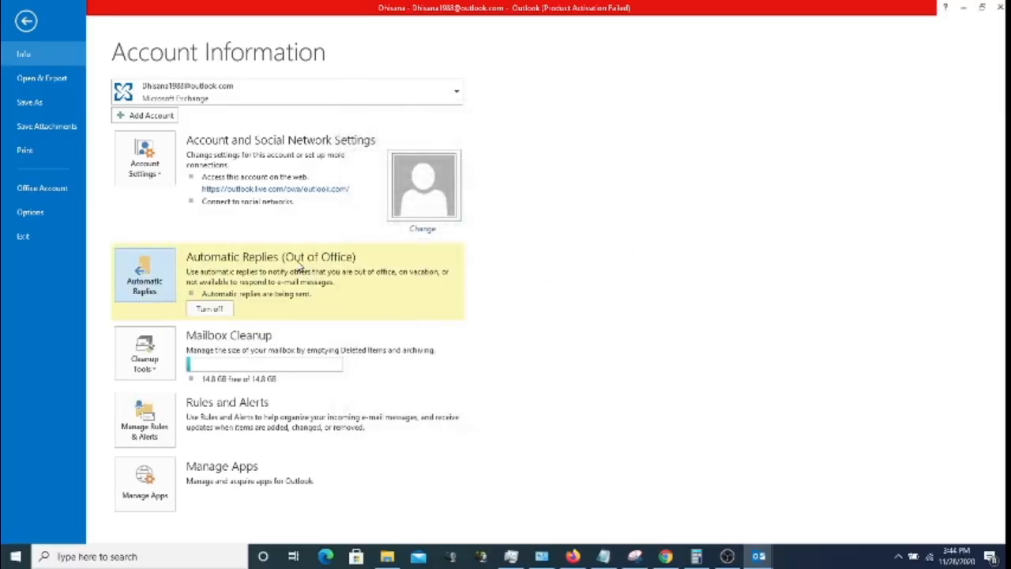
pyautogui.click(25, 21)
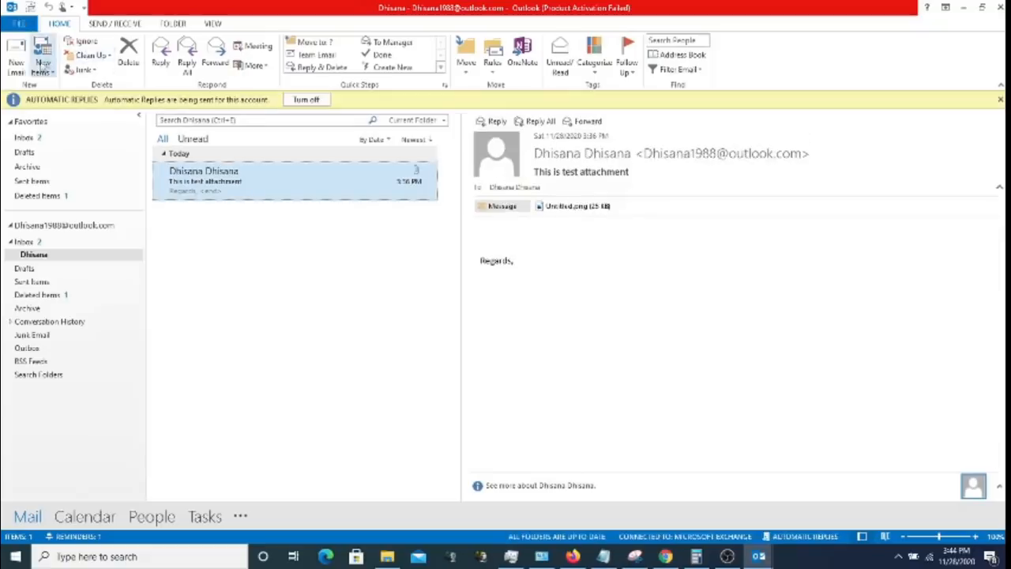
pyautogui.click(21, 63)
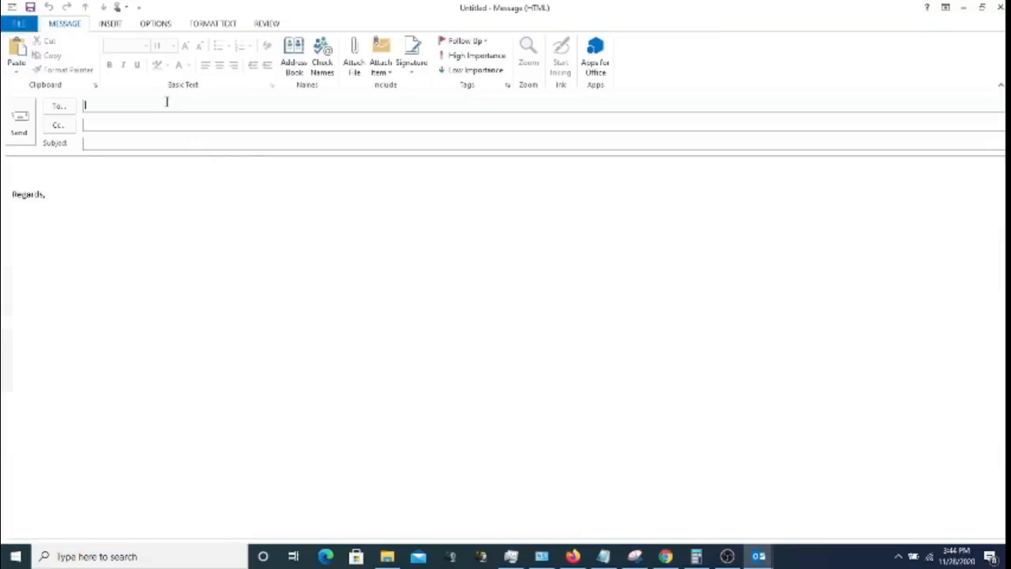
# - Send a message titled 'Test Out of office reply' to the account's own address
pyautogui.write('dh')
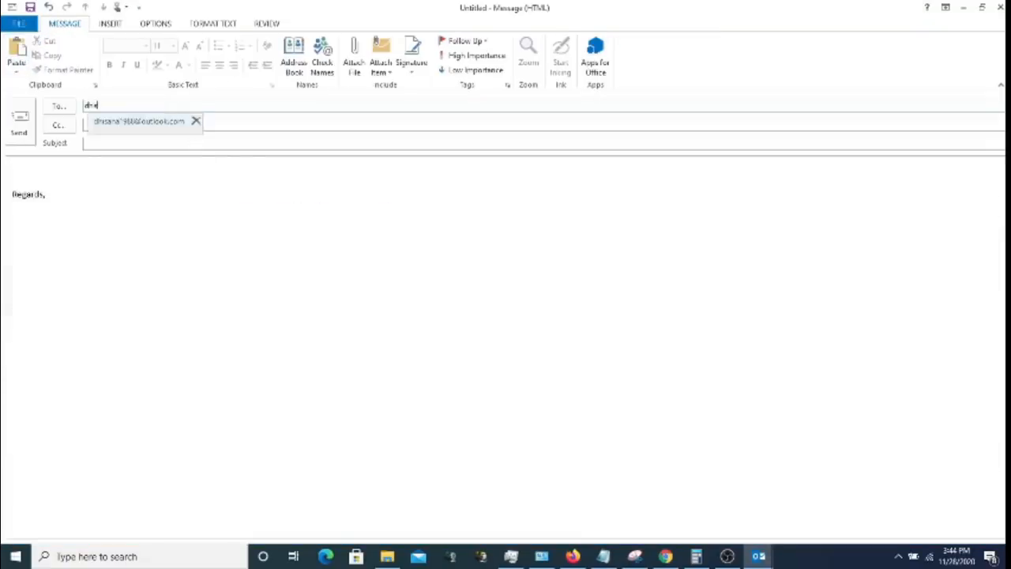
pyautogui.write('s')
pyautogui.click(175, 125)
pyautogui.click(153, 142)
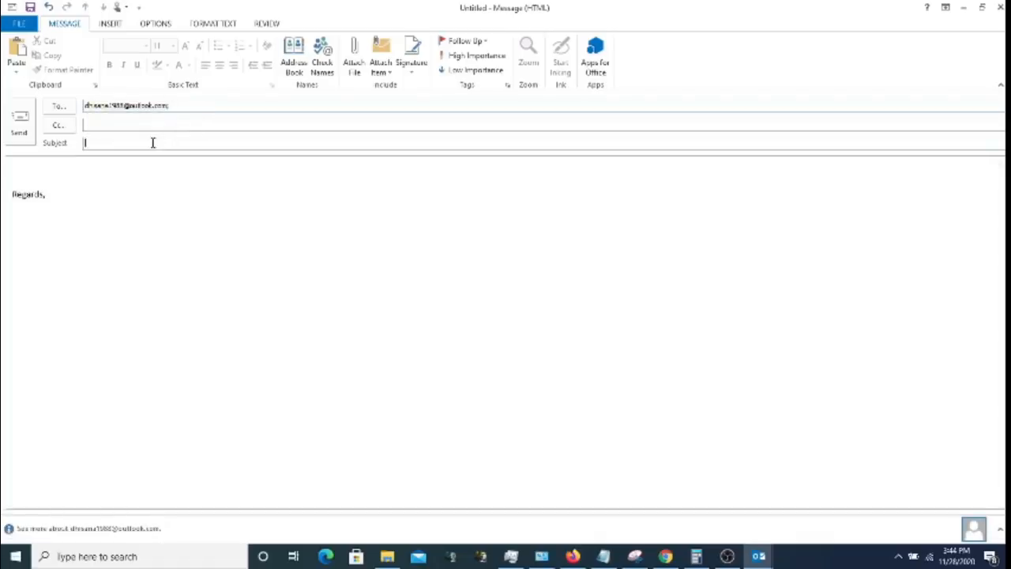
pyautogui.write('Test Out of office reply')
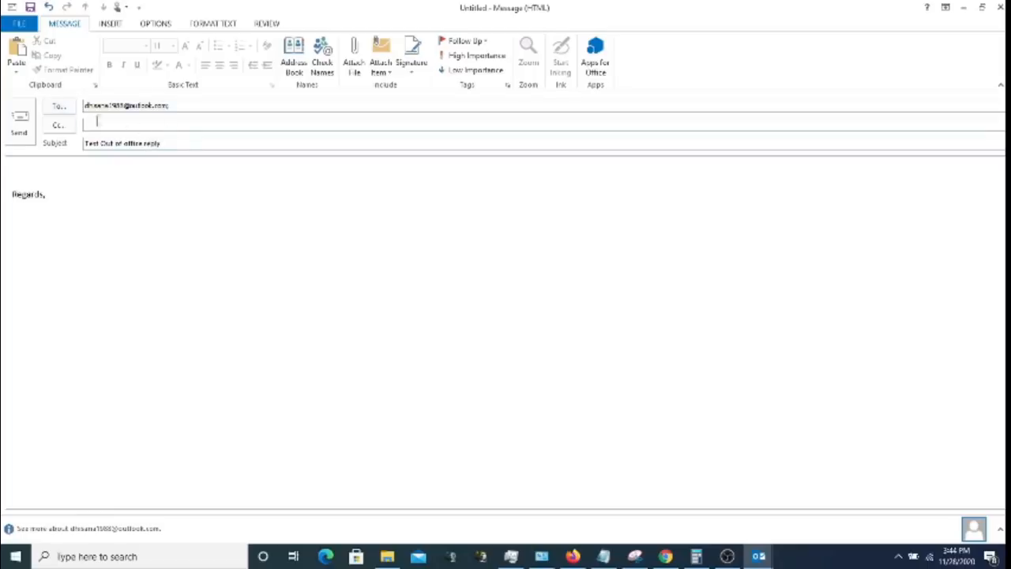
pyautogui.click(19, 120)
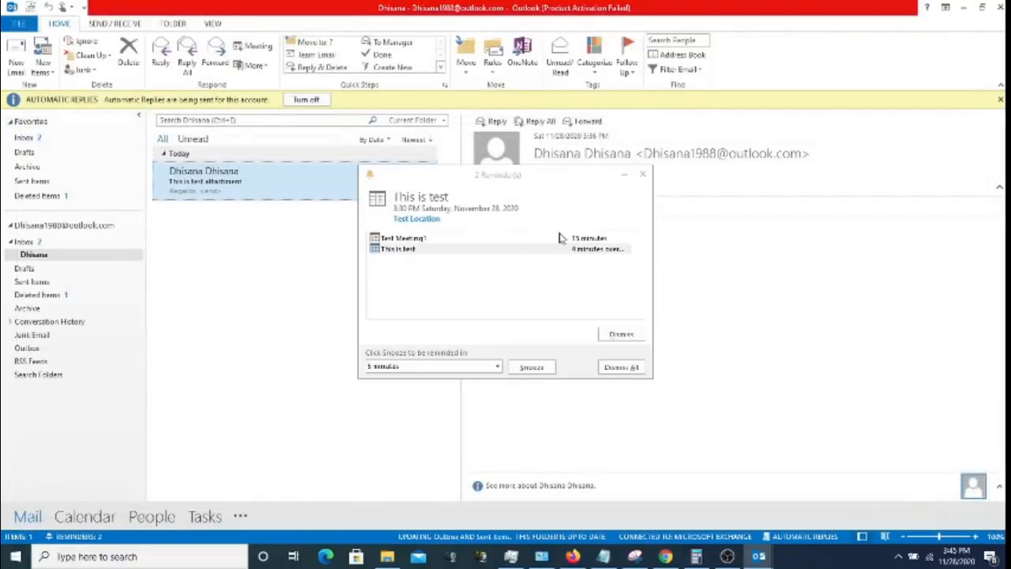
pyautogui.click(643, 174)
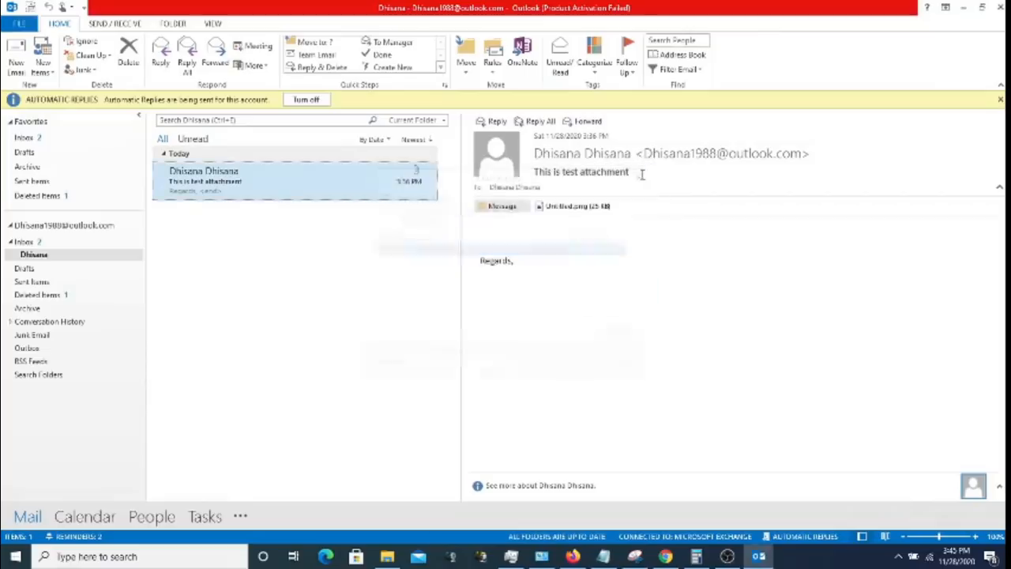
# - Open the 'Test Out of office reply' message in the Inbox to confirm it arrived, then close it
pyautogui.click(58, 242)
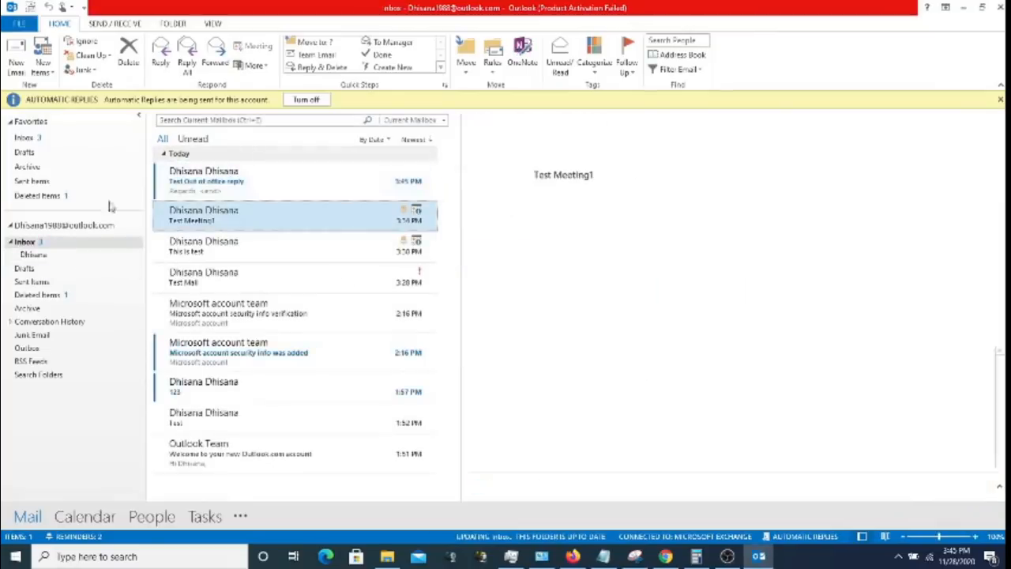
pyautogui.doubleClick(245, 185)
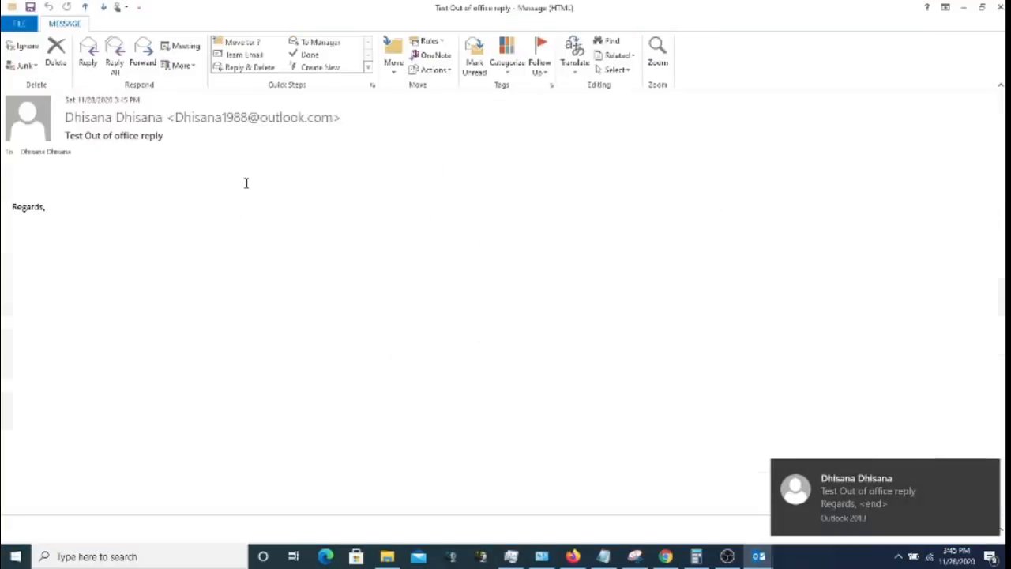
pyautogui.click(997, 7)
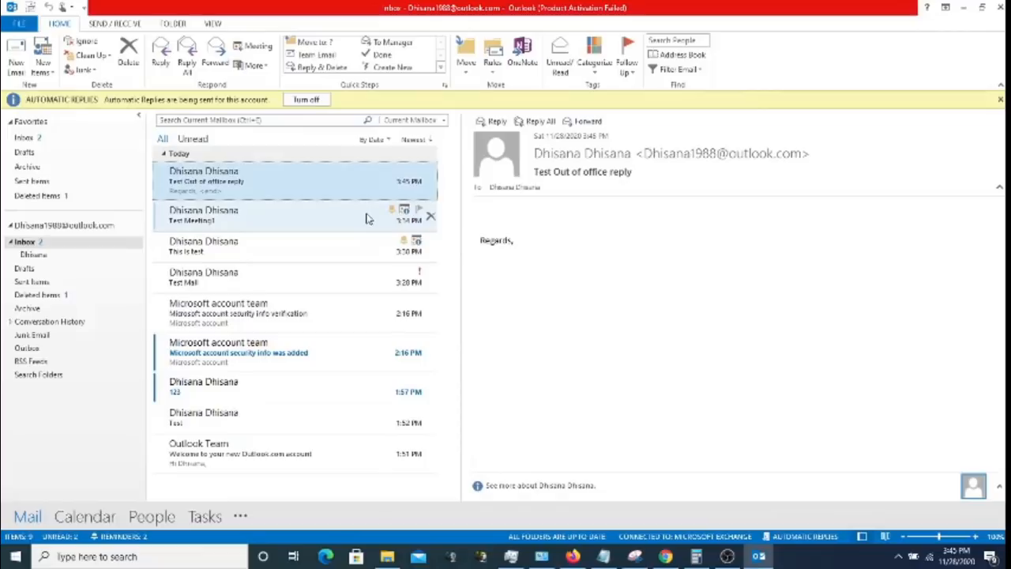
pyautogui.click(734, 558)
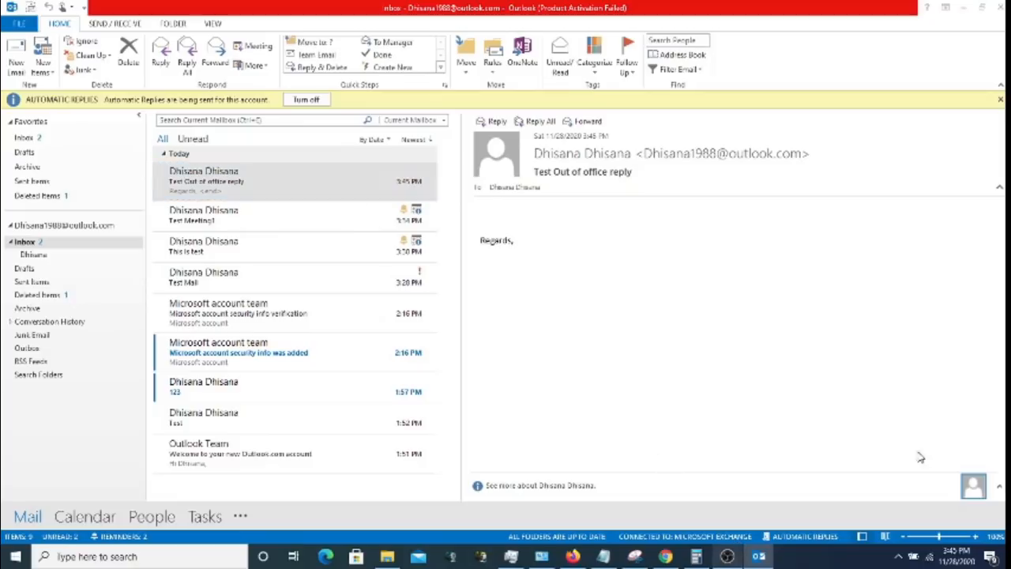
pyautogui.click(931, 5)
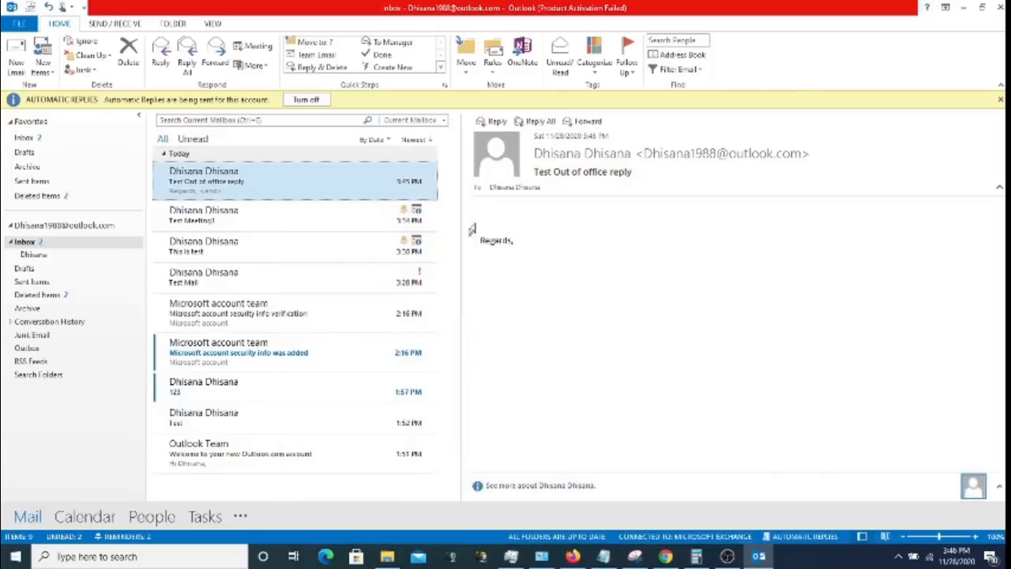
pyautogui.click(117, 24)
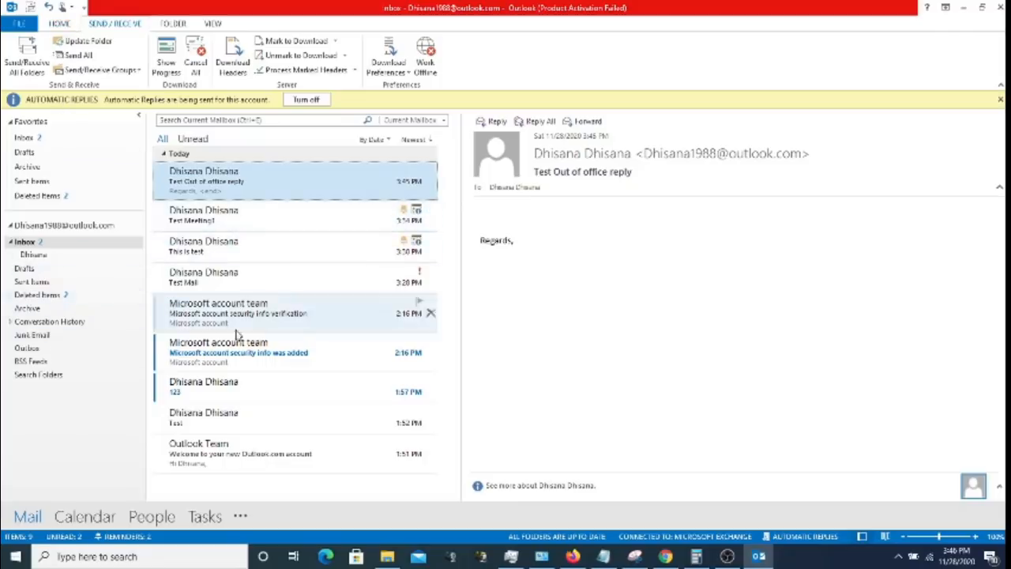
# - Delete the 'Test Mail' message from the Inbox and view it in Deleted Items
pyautogui.click(68, 295)
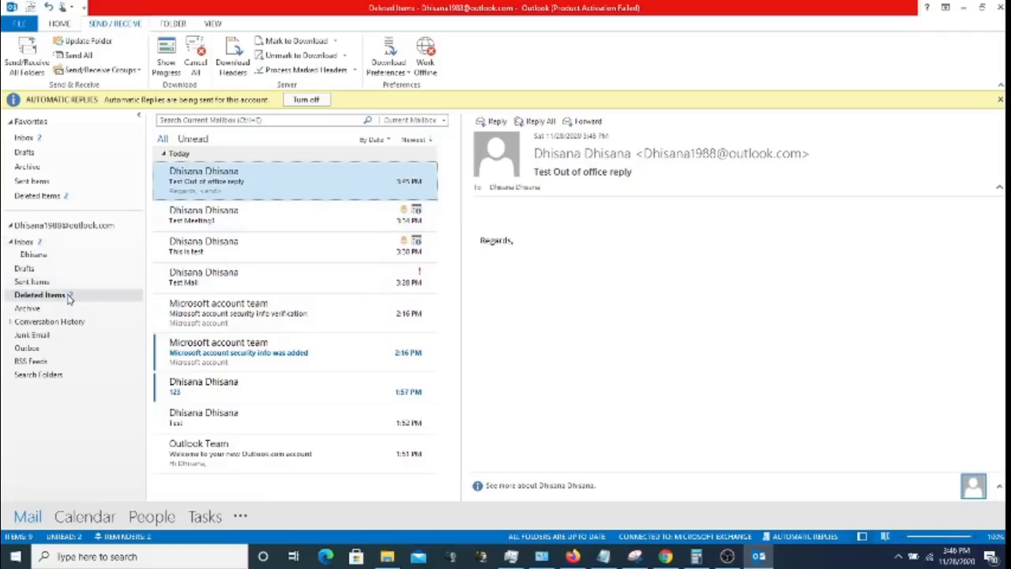
pyautogui.click(57, 244)
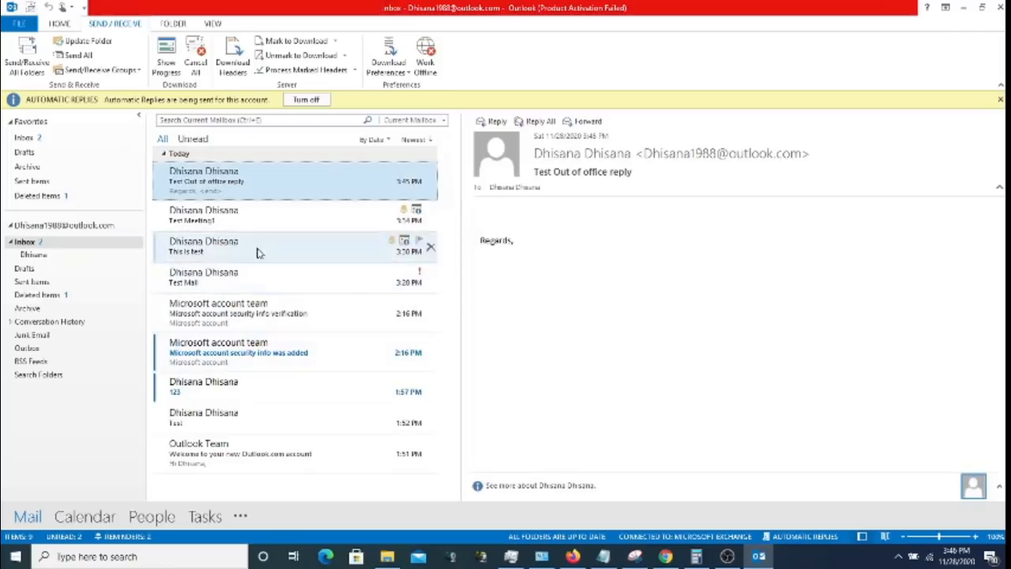
pyautogui.click(227, 253)
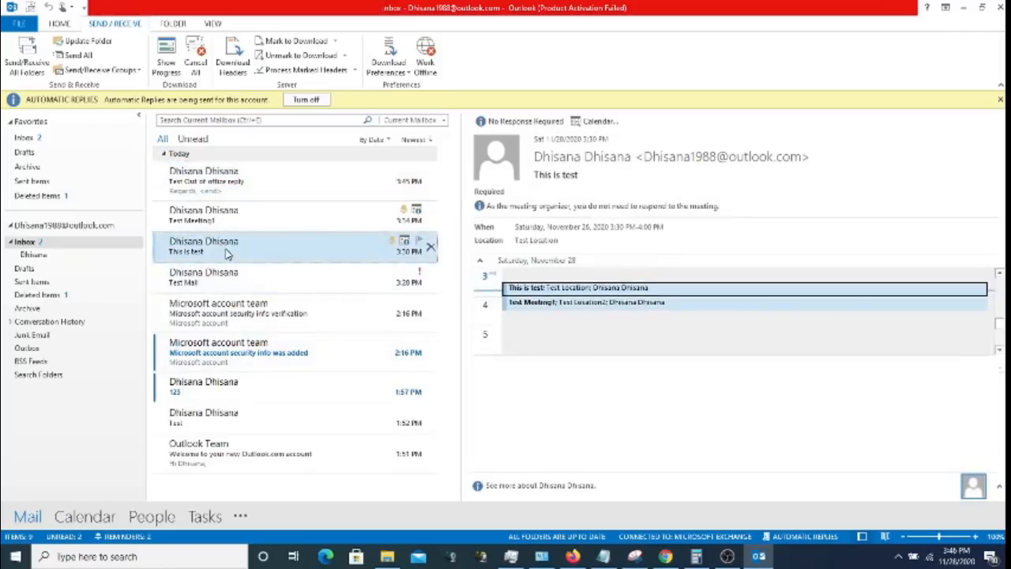
pyautogui.click(227, 272)
pyautogui.rightClick(226, 289)
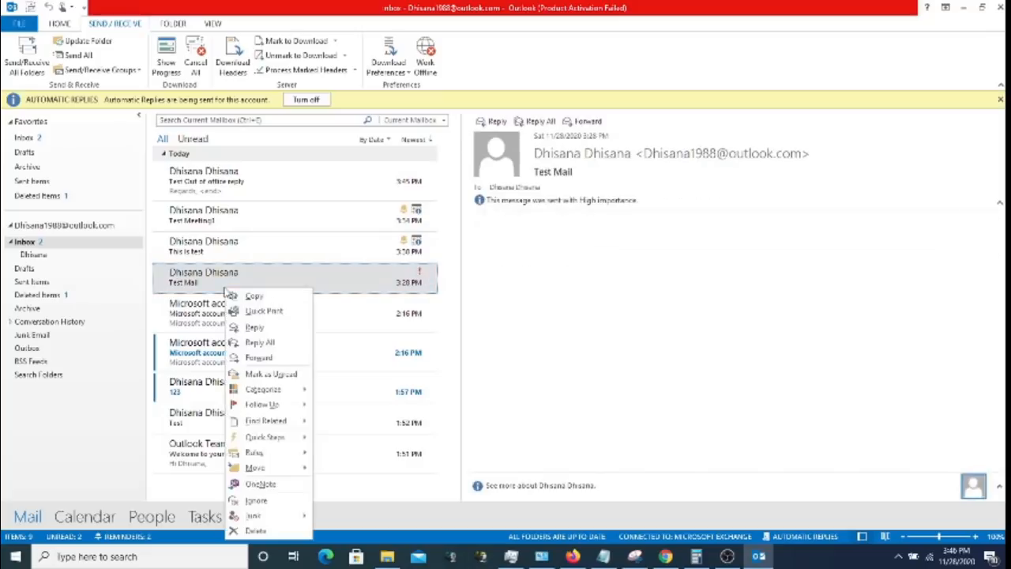
pyautogui.click(269, 532)
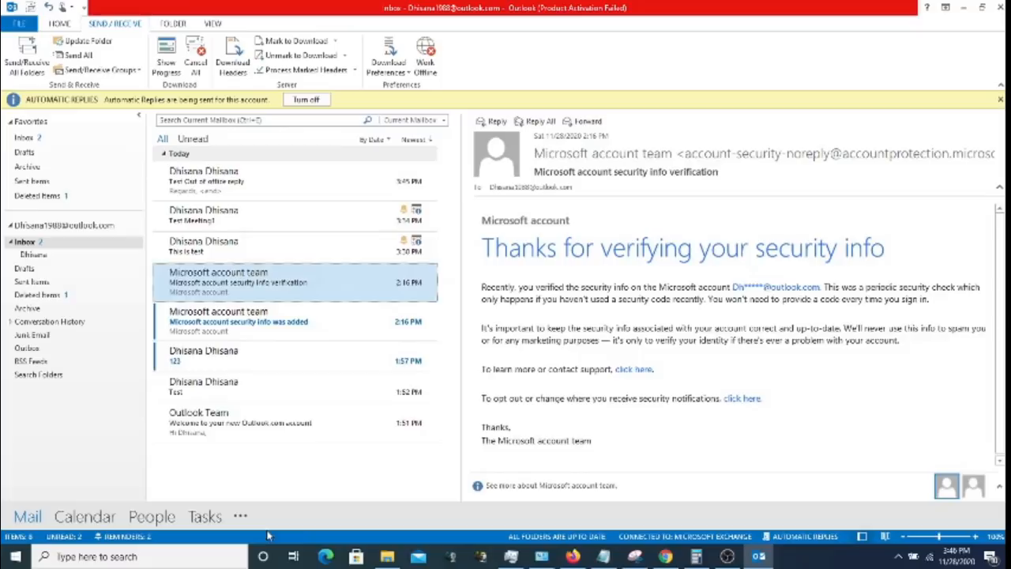
pyautogui.click(59, 297)
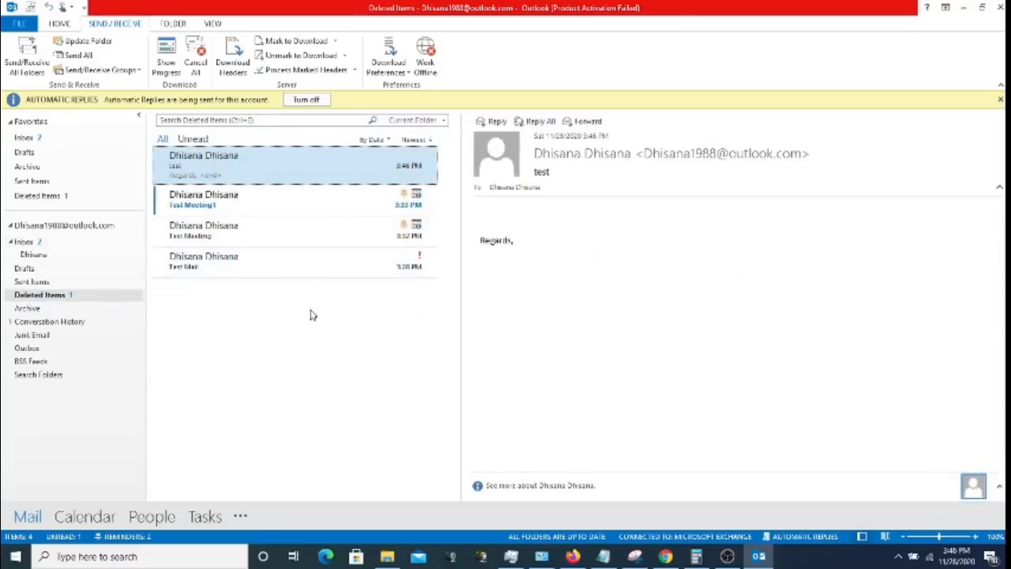
# - Delete the top 'test' message in Deleted Items, bringing up the permanent-deletion confirmation
pyautogui.rightClick(316, 346)
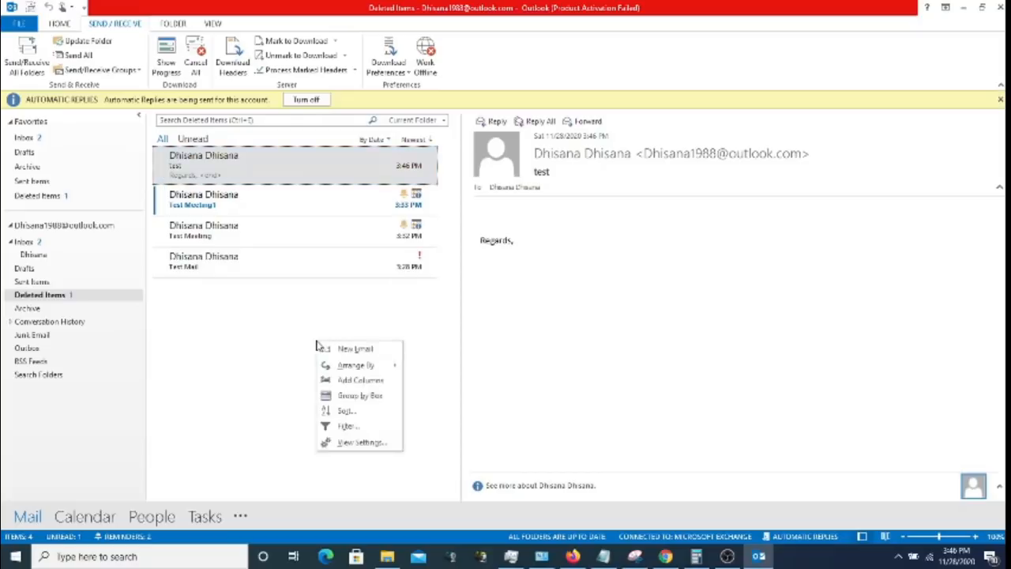
pyautogui.click(261, 334)
pyautogui.click(33, 52)
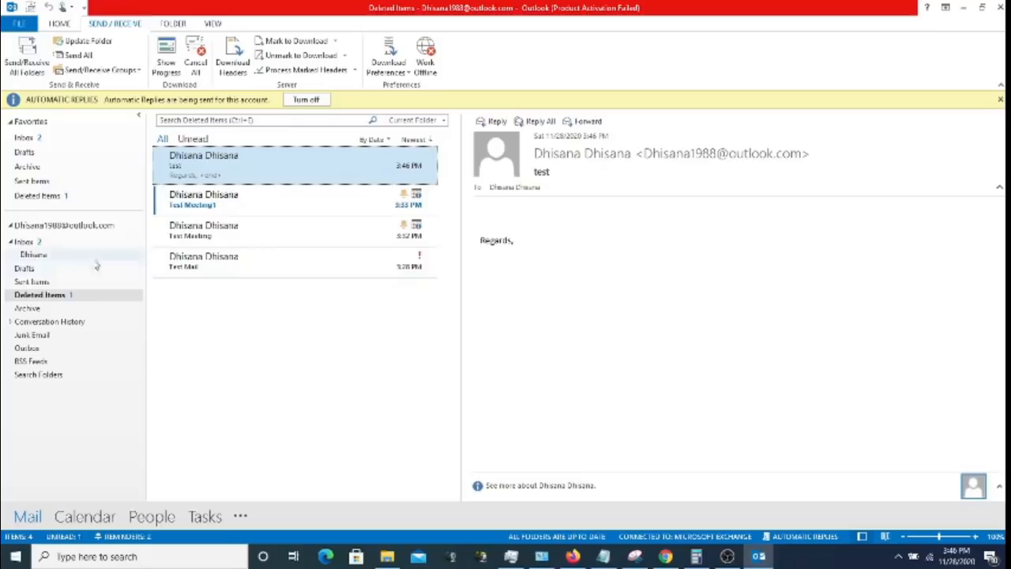
pyautogui.rightClick(242, 178)
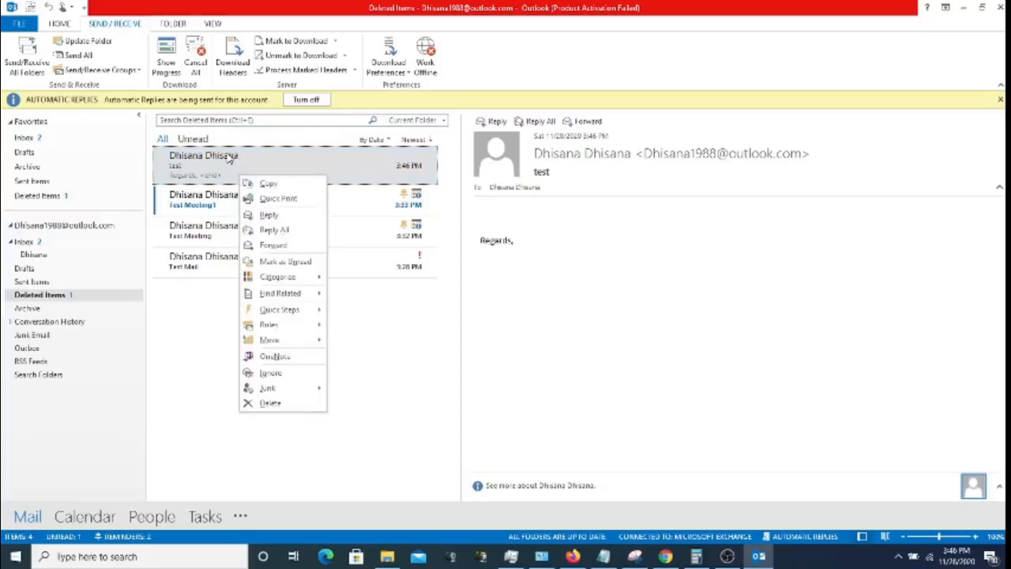
pyautogui.click(227, 165)
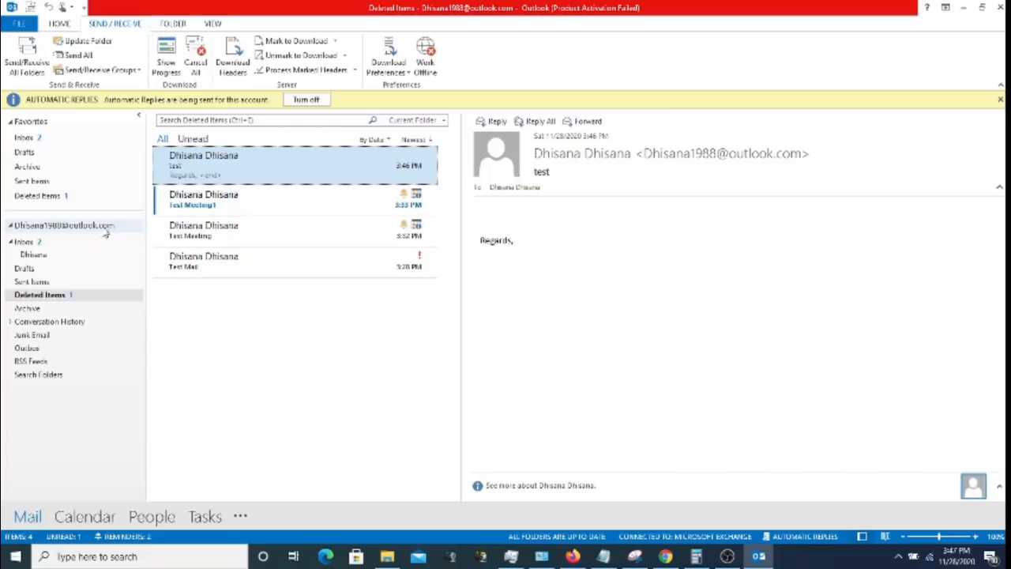
pyautogui.rightClick(268, 166)
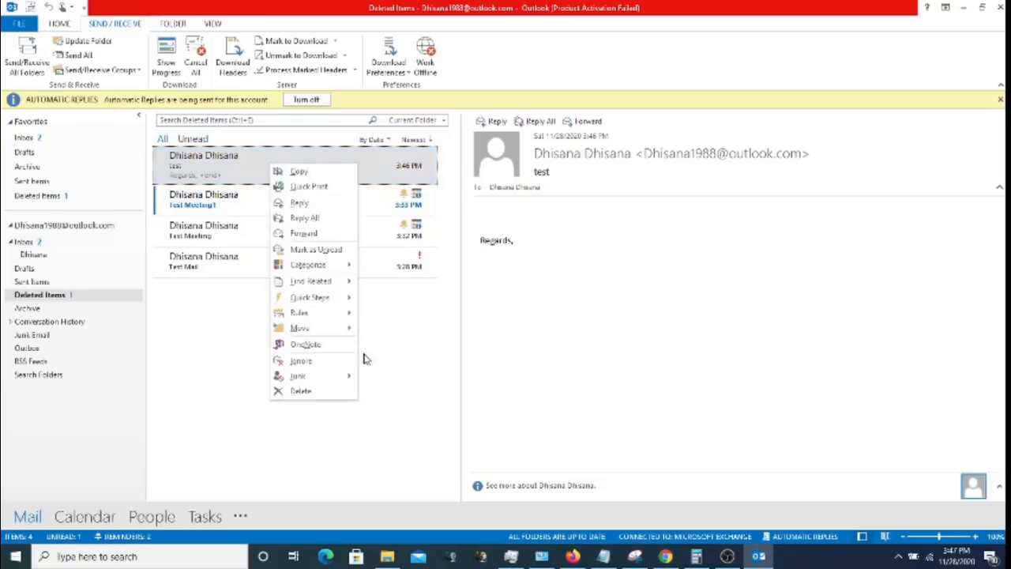
pyautogui.click(329, 392)
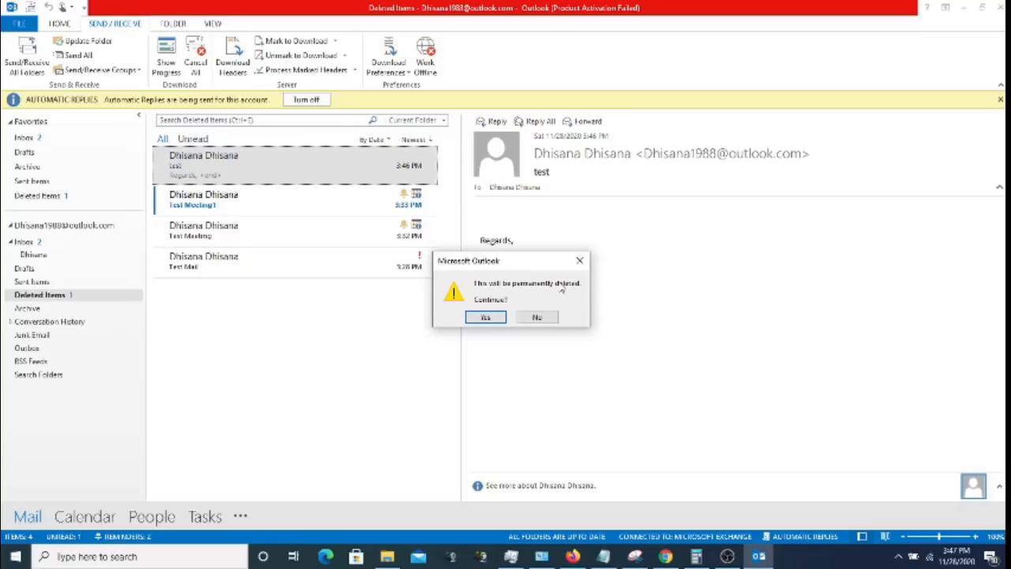
# - Confirm permanent deletion of the test message, then switch to the Sent Items folder
pyautogui.click(485, 316)
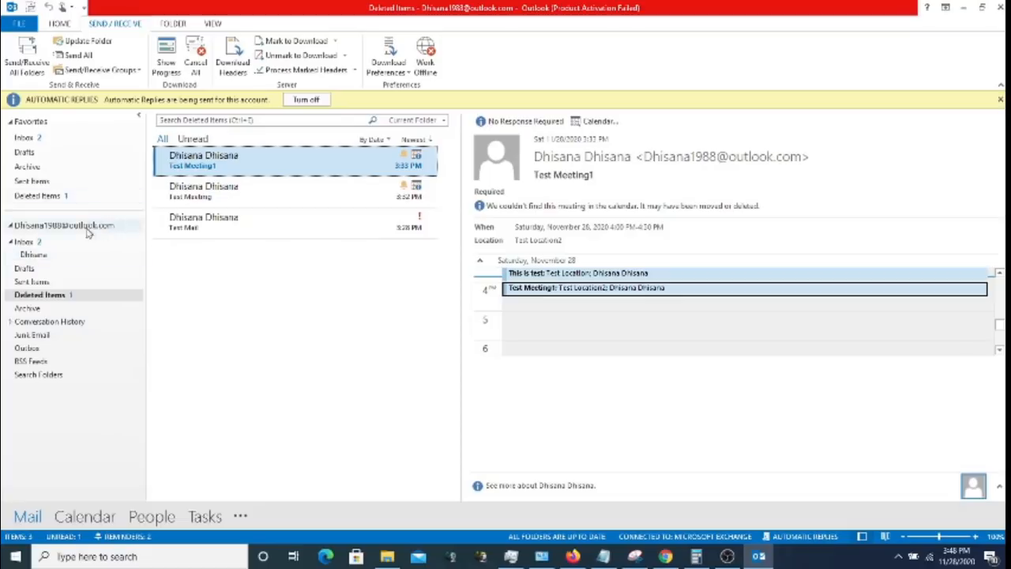
pyautogui.click(61, 282)
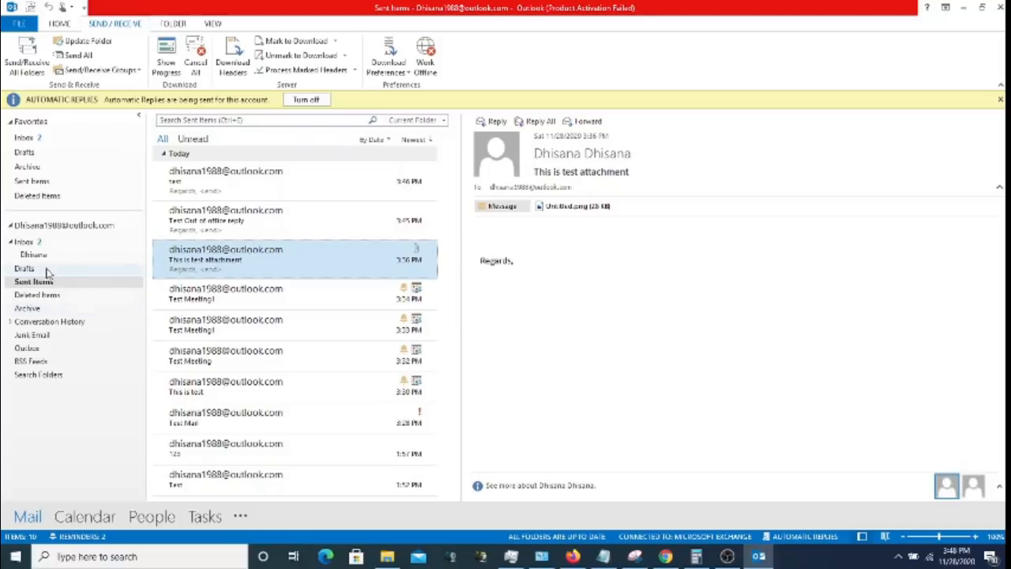
# - Look through the Drafts and Outbox folders, then return to the Inbox
pyautogui.click(47, 272)
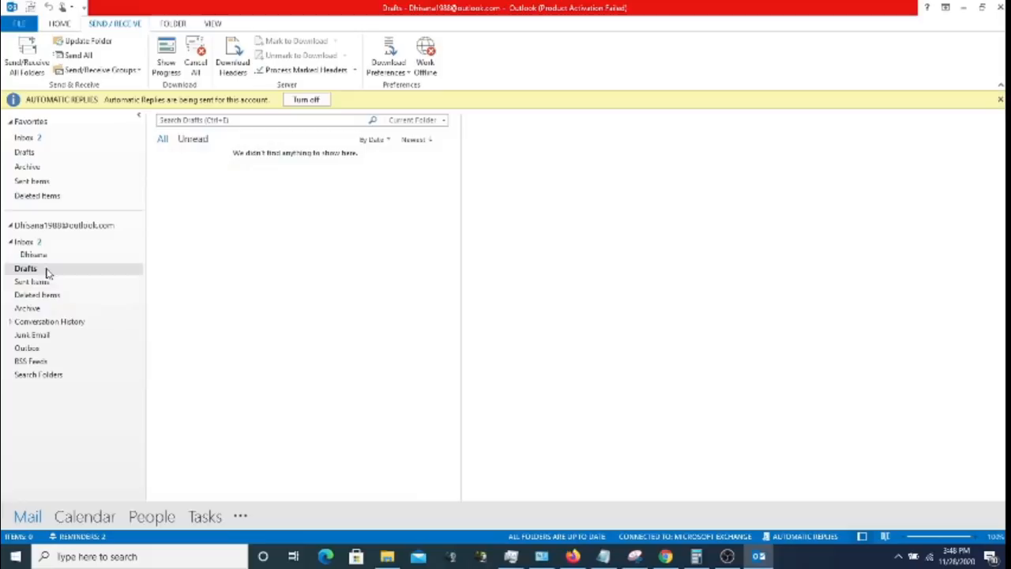
pyautogui.click(47, 351)
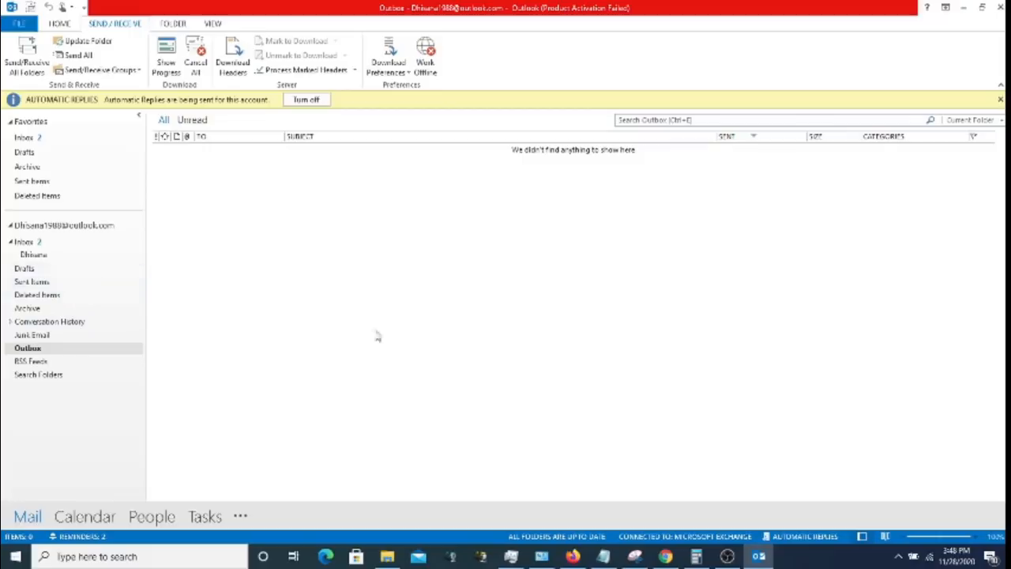
pyautogui.click(734, 557)
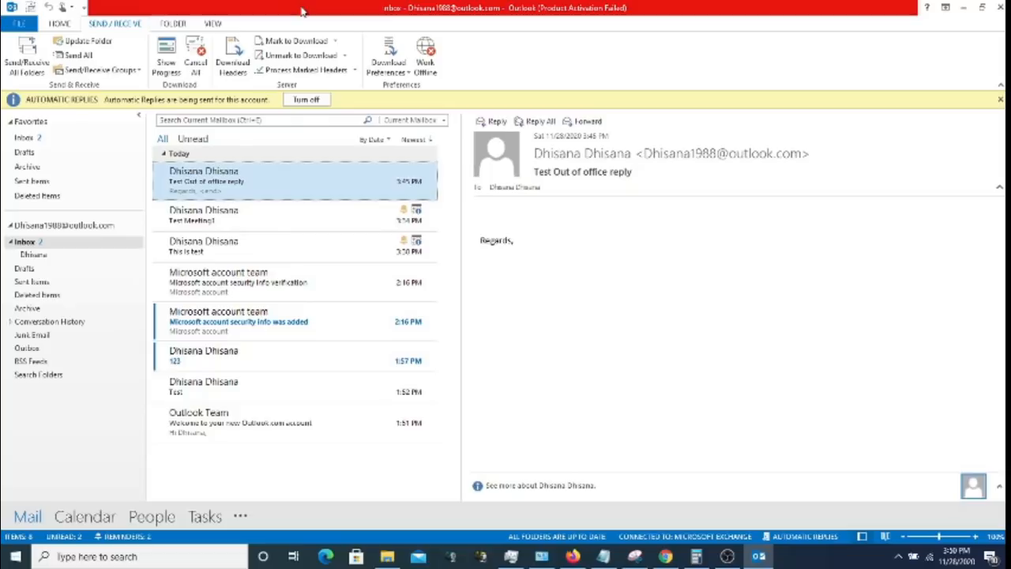
# - Open the Account Settings dialog from the File tab
pyautogui.click(19, 23)
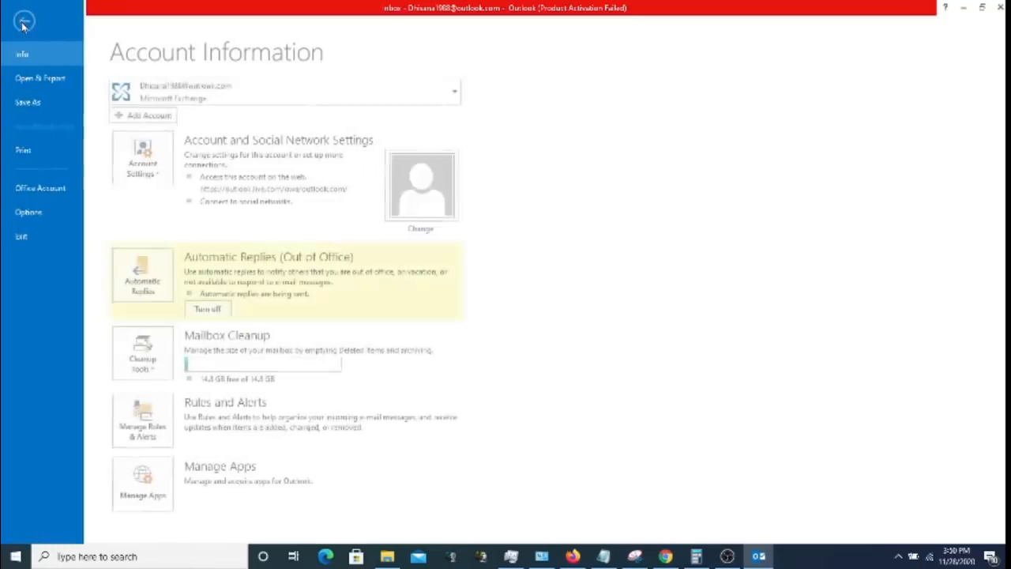
pyautogui.click(162, 174)
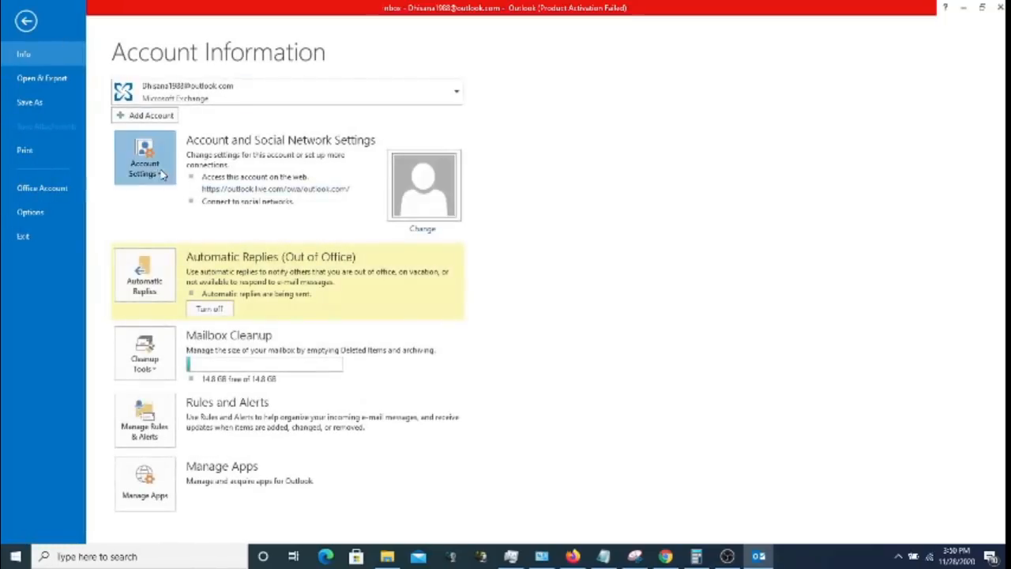
pyautogui.click(177, 202)
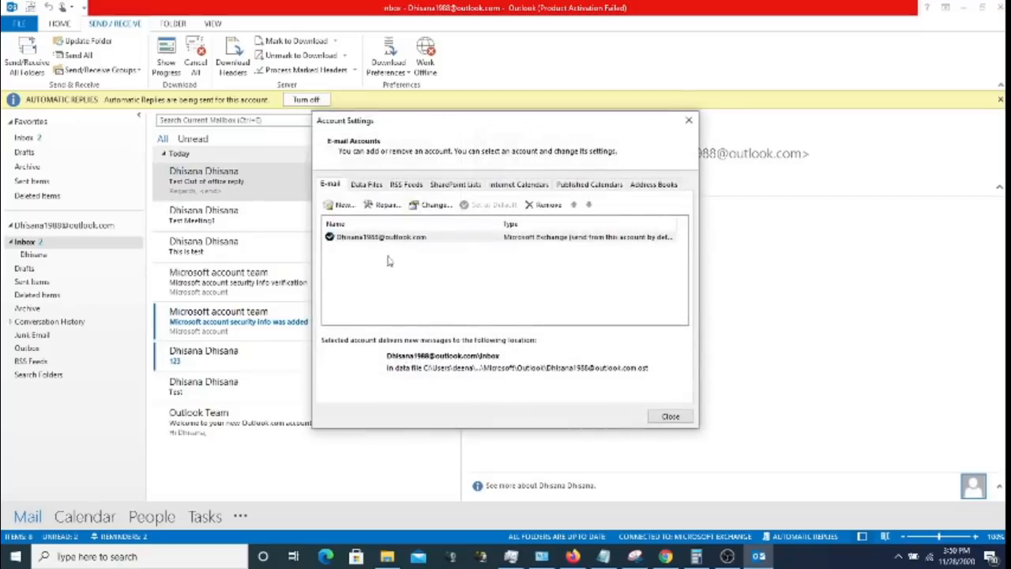
# - Start a new account with manual POP or IMAP setup, preview the settings, then cancel
pyautogui.click(342, 206)
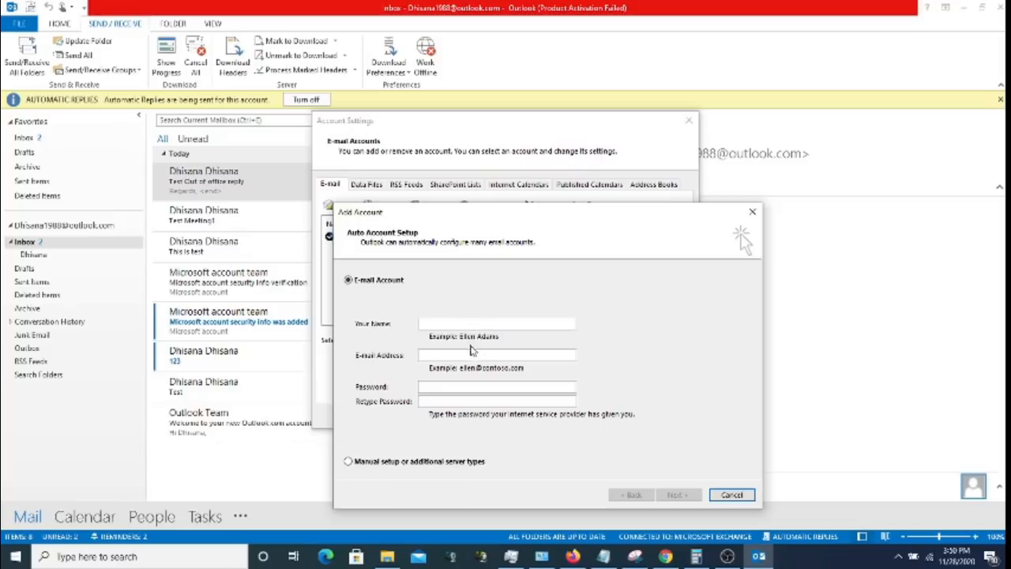
pyautogui.click(473, 465)
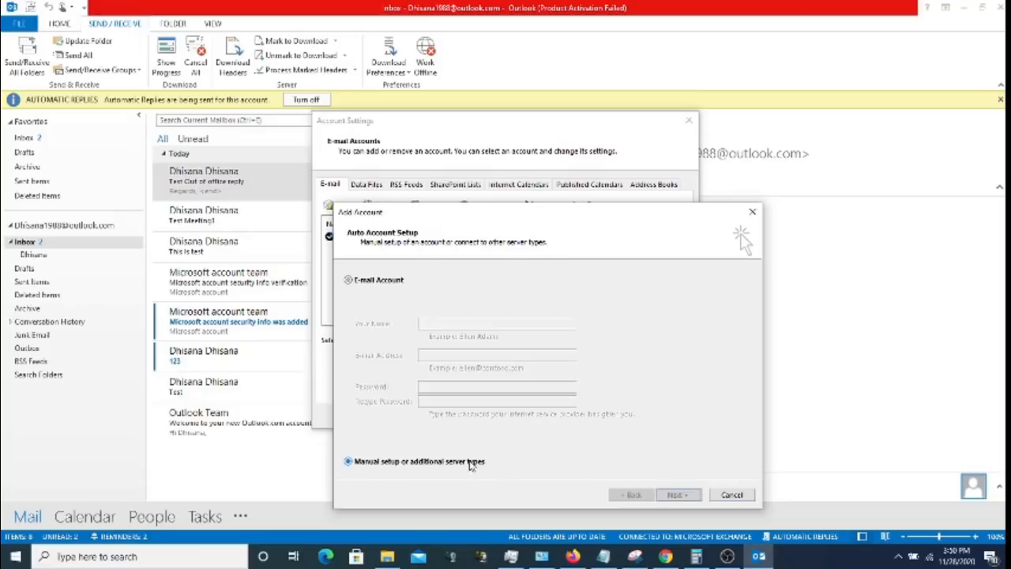
pyautogui.click(688, 495)
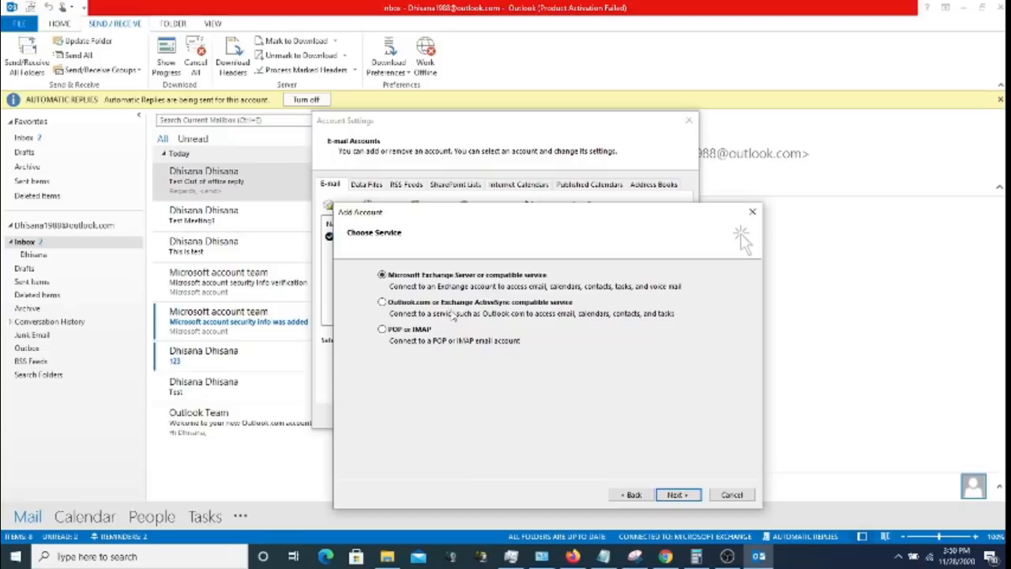
pyautogui.click(410, 330)
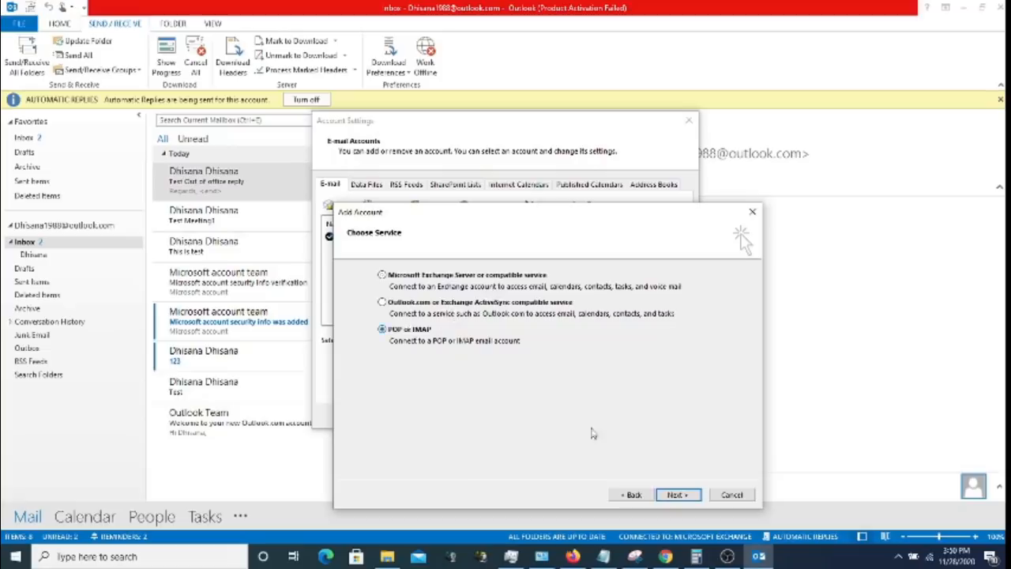
pyautogui.click(690, 494)
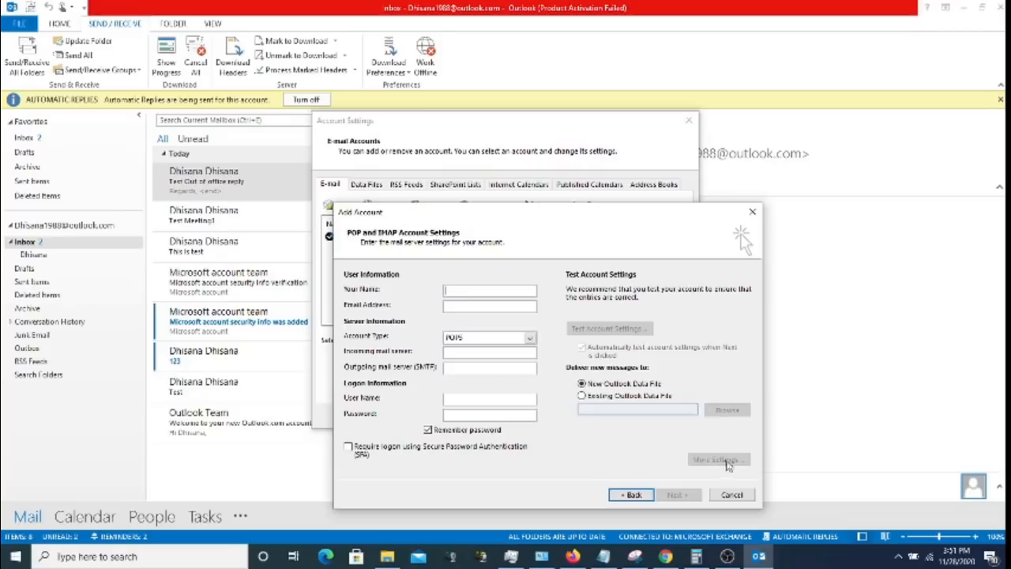
pyautogui.click(731, 496)
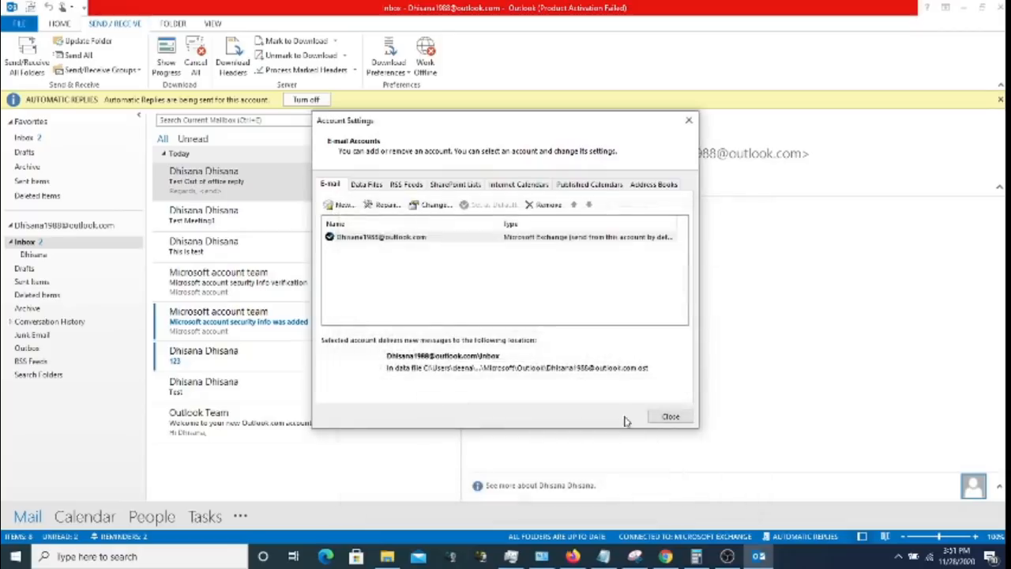
# - Review the Data Files list, check the Outlook Data File (*.pst) type, cancel, and close Account Settings
pyautogui.click(366, 185)
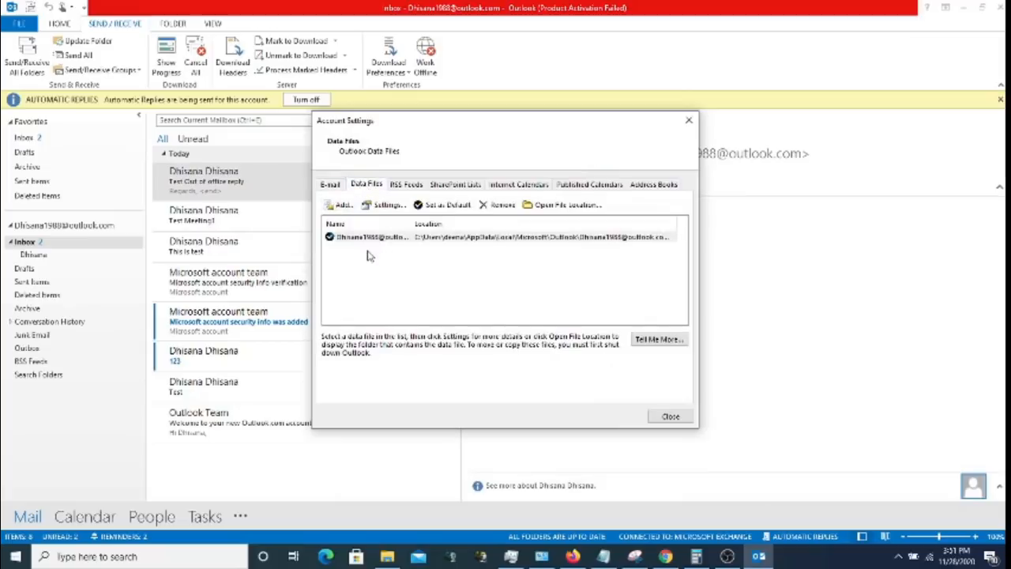
pyautogui.click(341, 204)
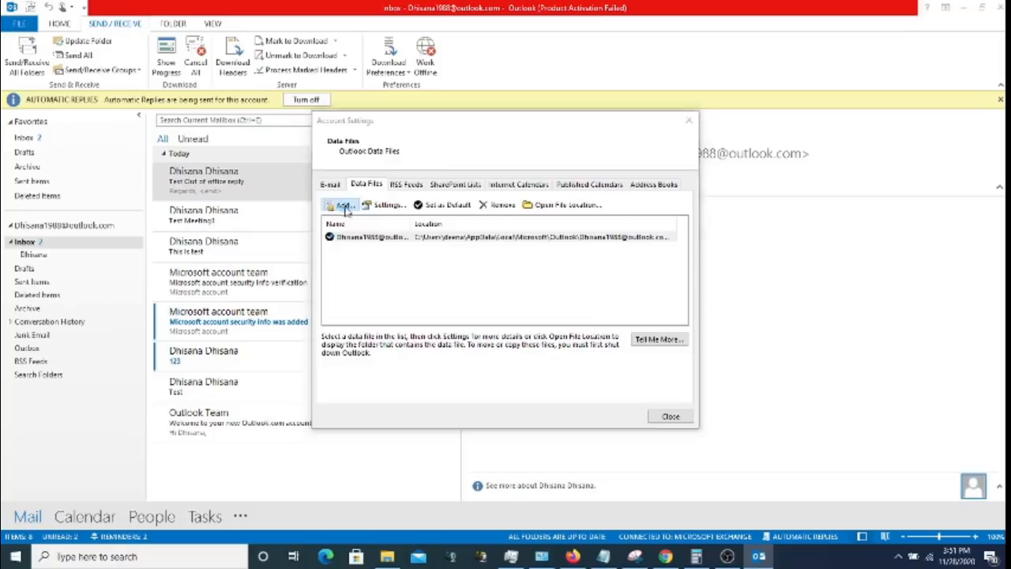
pyautogui.click(505, 385)
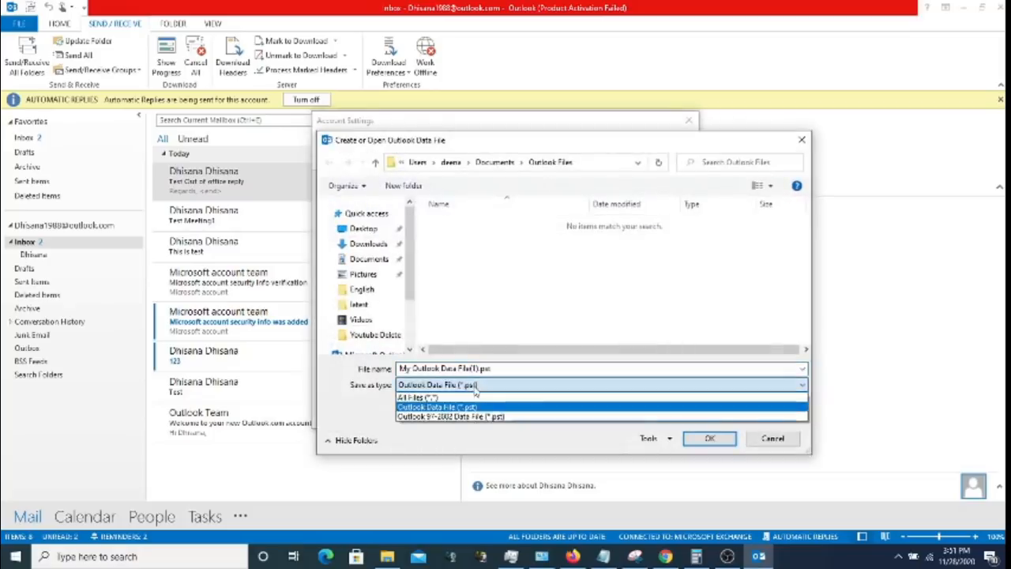
pyautogui.click(477, 388)
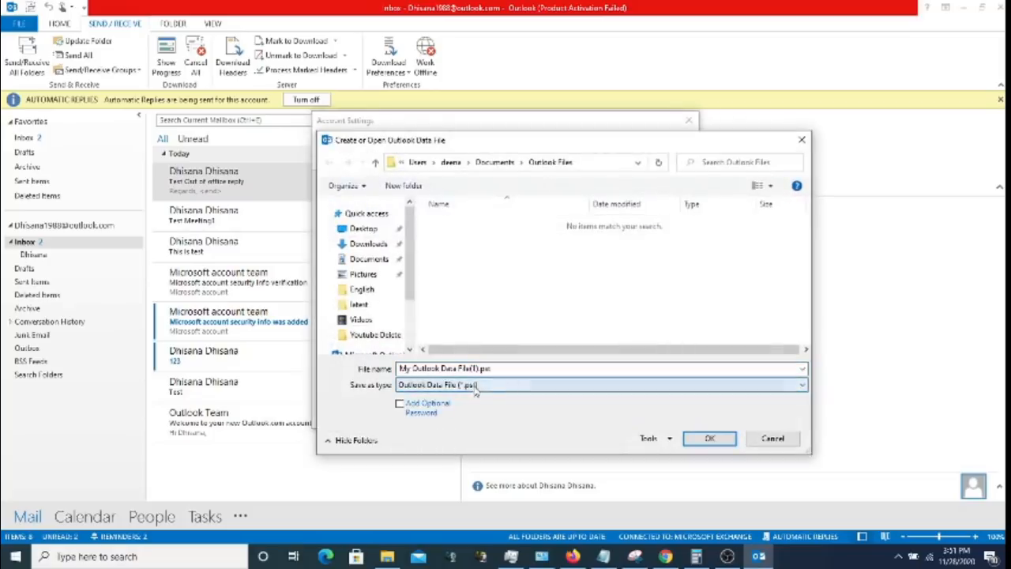
pyautogui.click(774, 439)
pyautogui.click(675, 416)
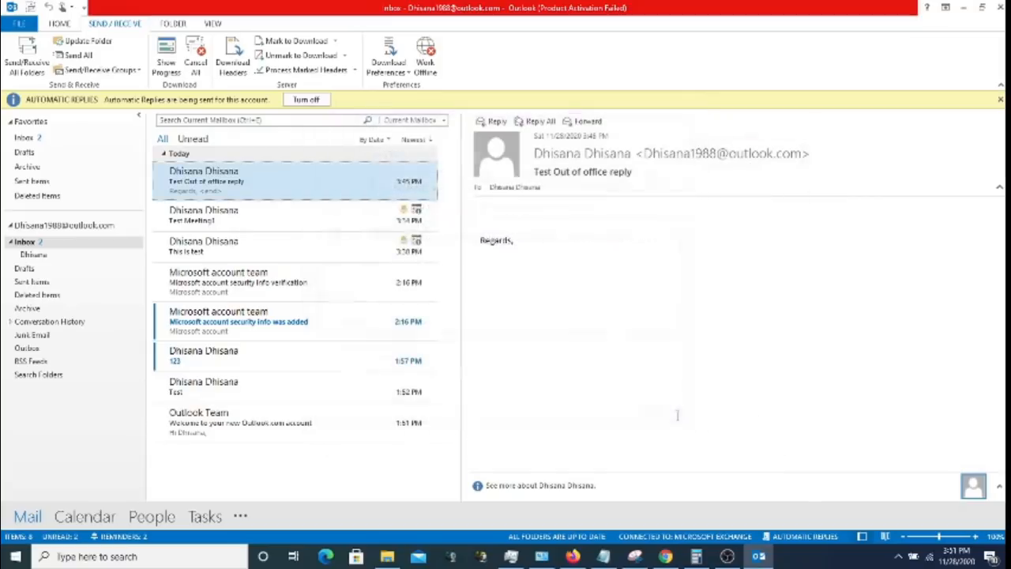
pyautogui.click(19, 23)
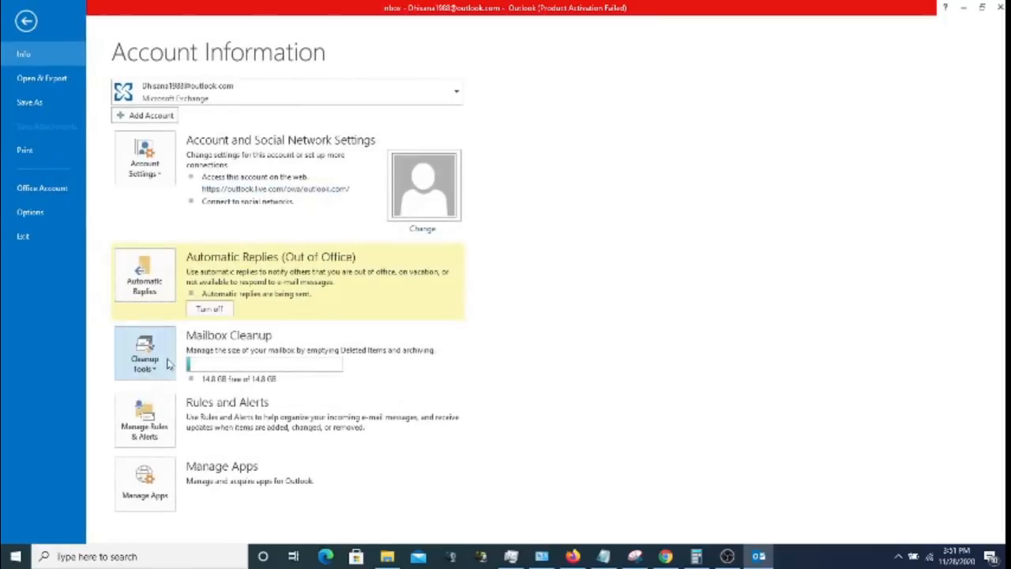
# - Open Cleanup Tools > Archive and browse to New Volume (D:) for the archive file location
pyautogui.click(169, 361)
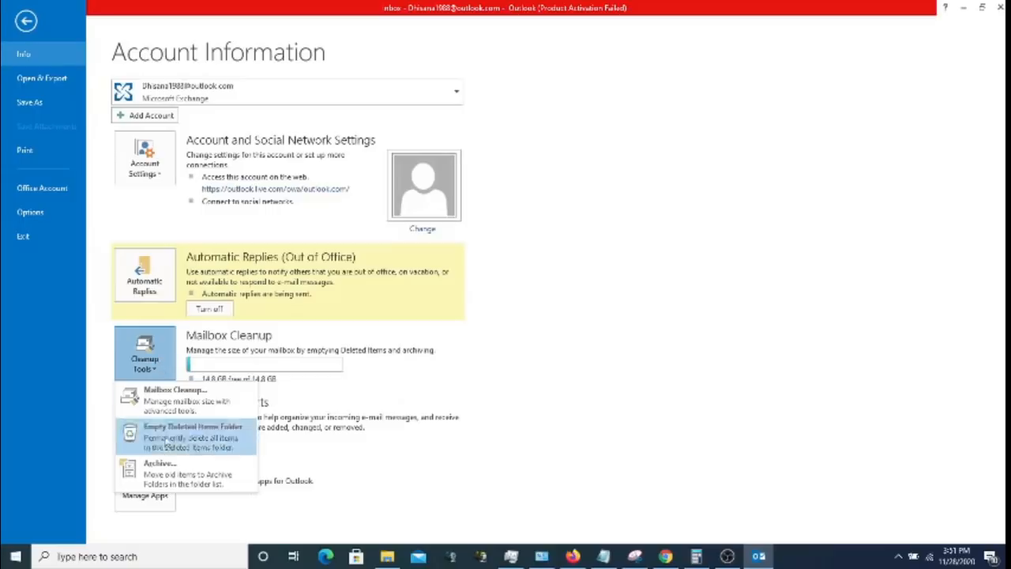
pyautogui.click(164, 474)
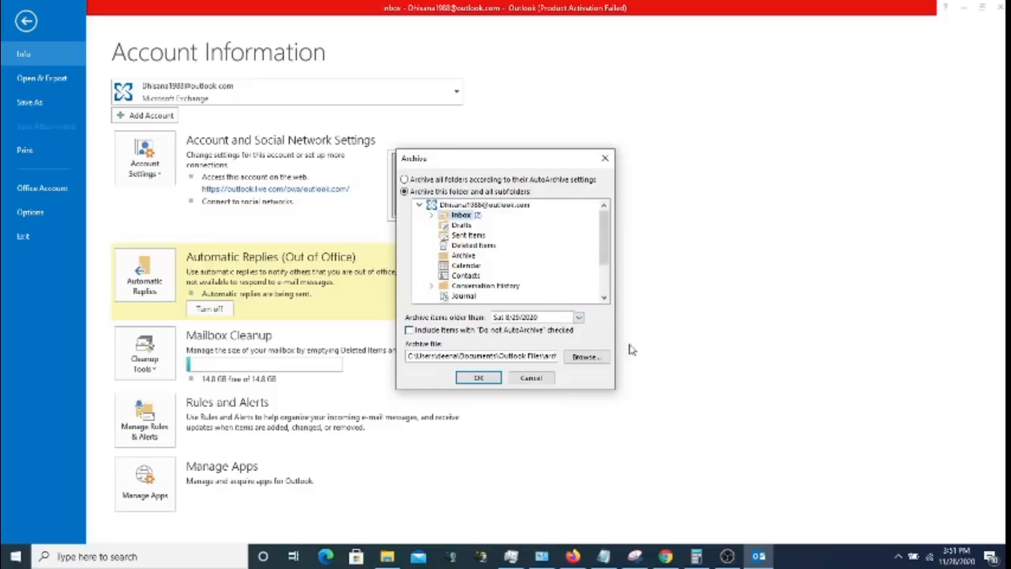
pyautogui.click(588, 358)
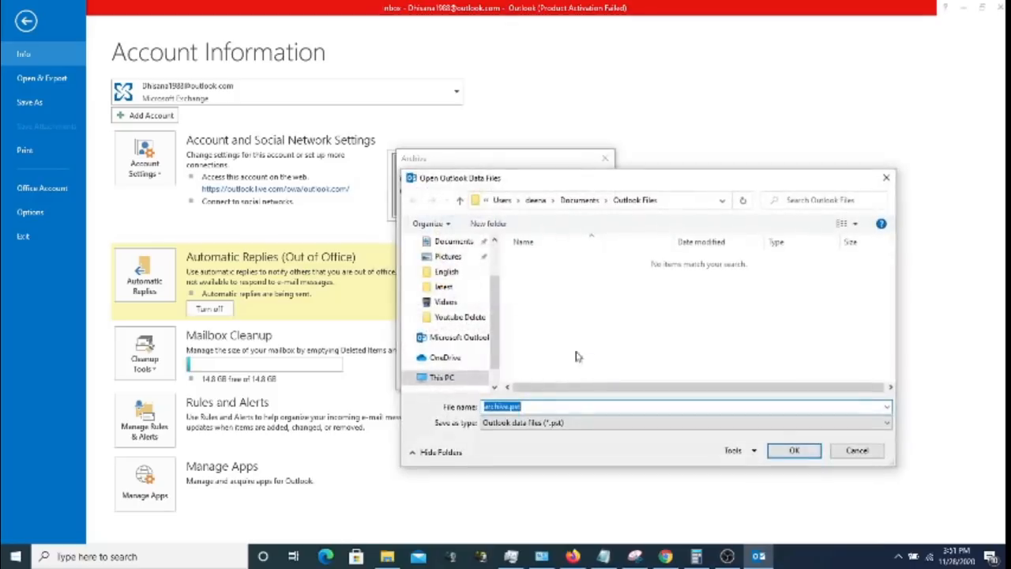
pyautogui.scroll(2, 491, 269)
pyautogui.scroll(-2, 492, 268)
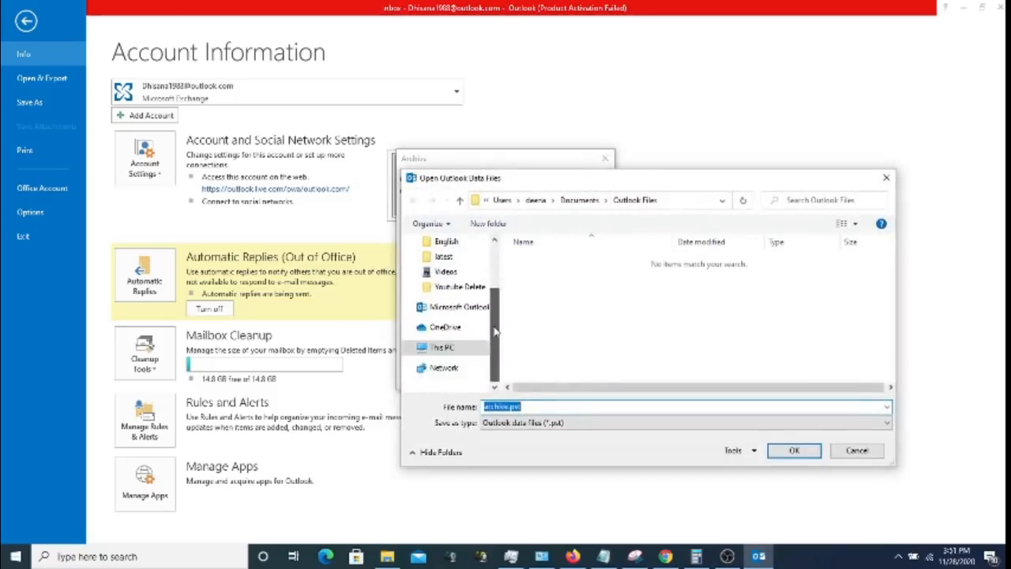
pyautogui.click(445, 347)
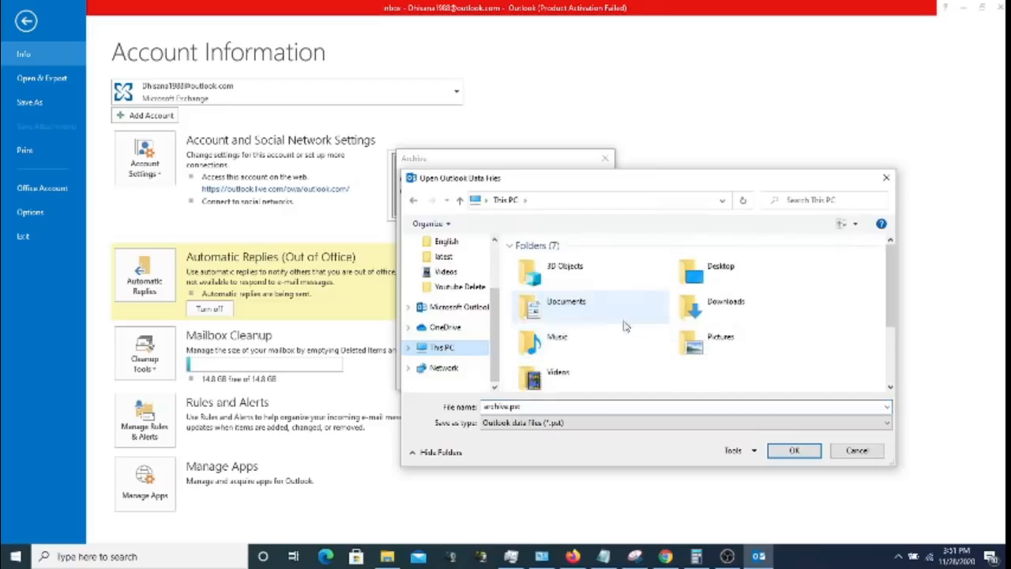
pyautogui.moveTo(892, 318); pyautogui.dragTo(898, 368)
pyautogui.click(742, 352)
pyautogui.doubleClick(742, 351)
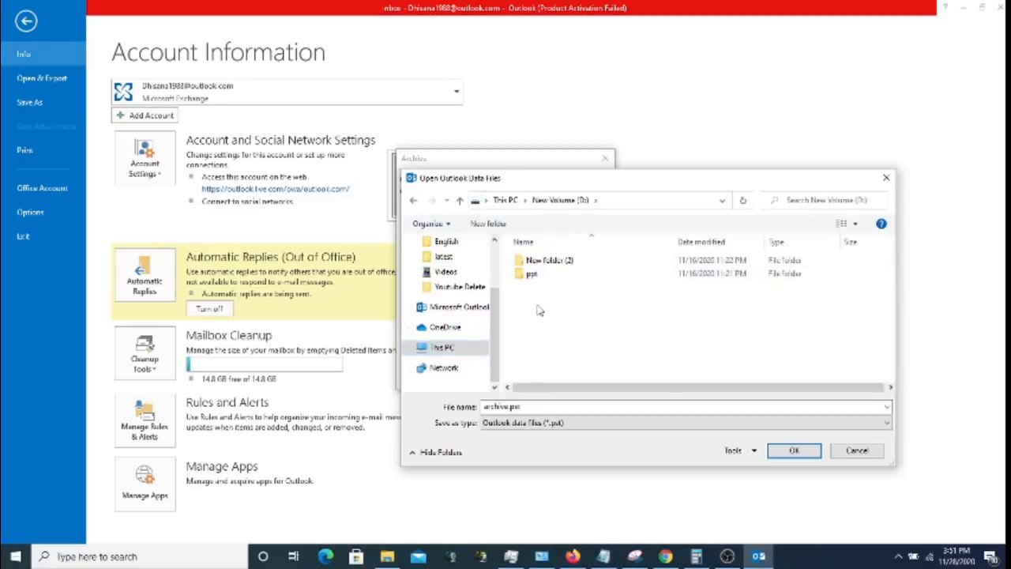
# - Create a new folder named 'Test PST' on New Volume (D:) and open it
pyautogui.rightClick(538, 308)
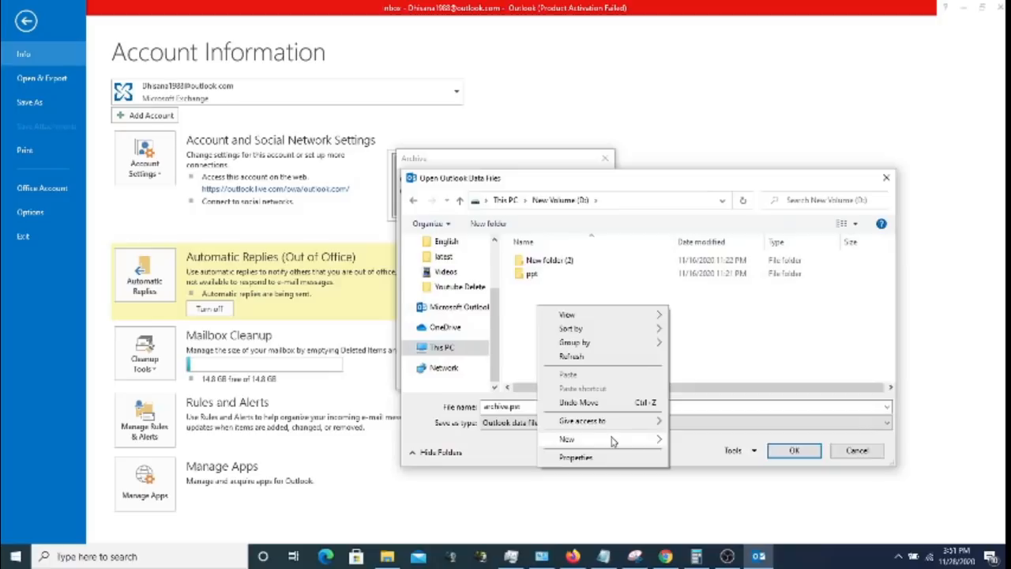
pyautogui.moveTo(614, 440)
pyautogui.click(688, 306)
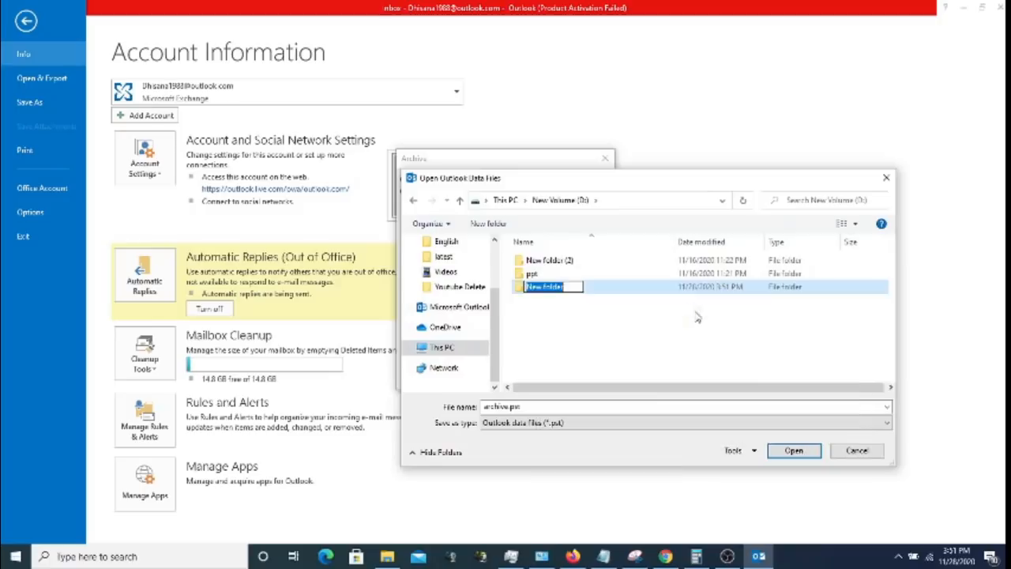
pyautogui.write('Test P')
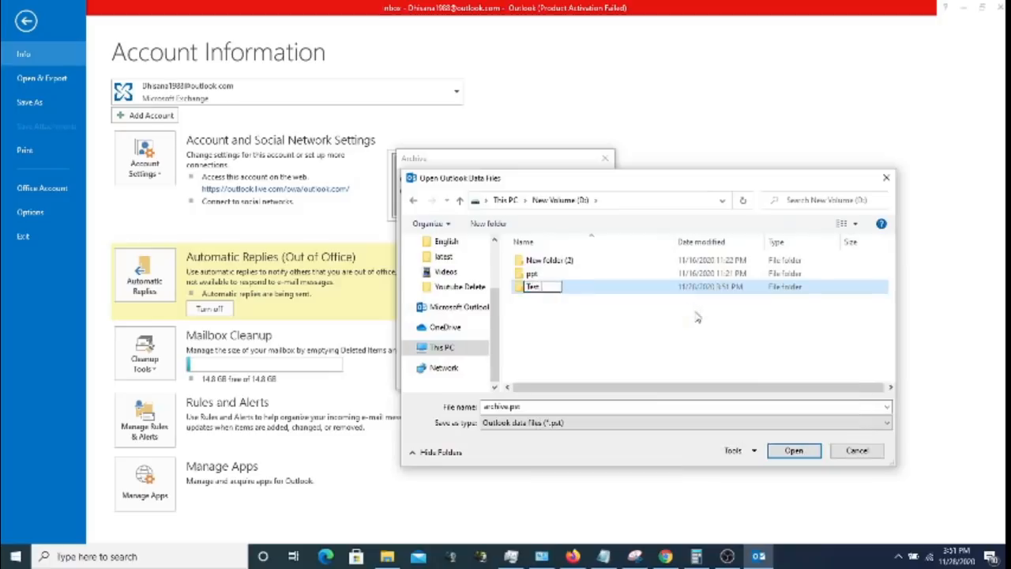
pyautogui.write('STT')
pyautogui.press('Return')
pyautogui.doubleClick(541, 287)
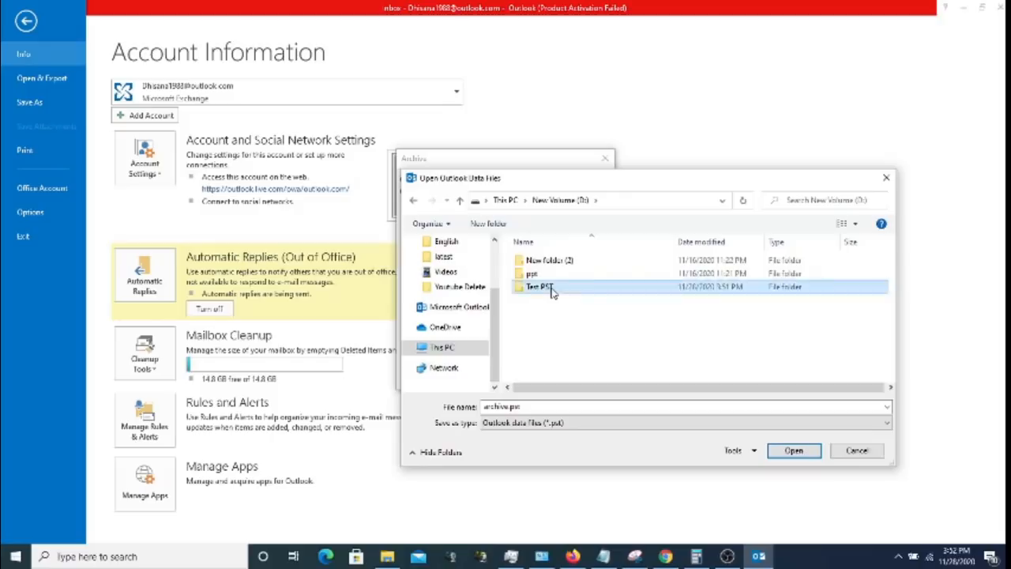
# - Rename the archive file to 'Archive from Nov1 to Nov28.pst' and confirm it
pyautogui.click(504, 409)
pyautogui.click(509, 408)
pyautogui.press('Left')
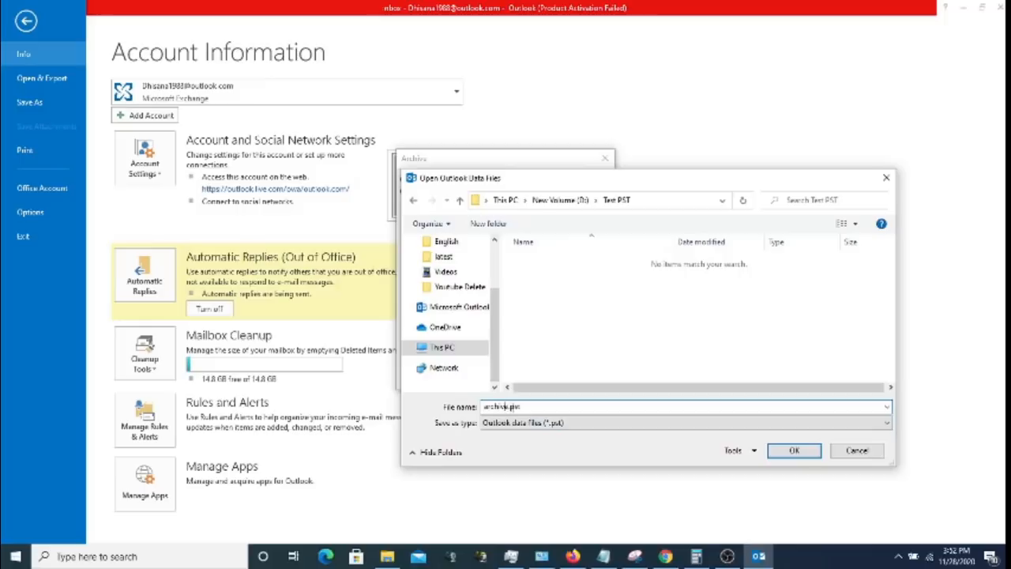
pyautogui.press('BackSpace')
pyautogui.write('AMov1 to Nov28')
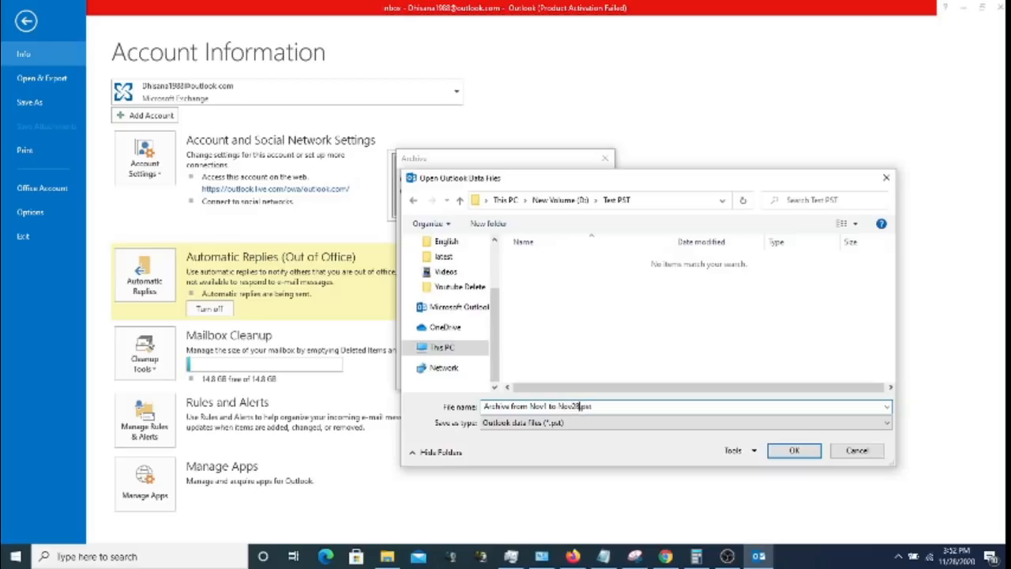
pyautogui.click(794, 450)
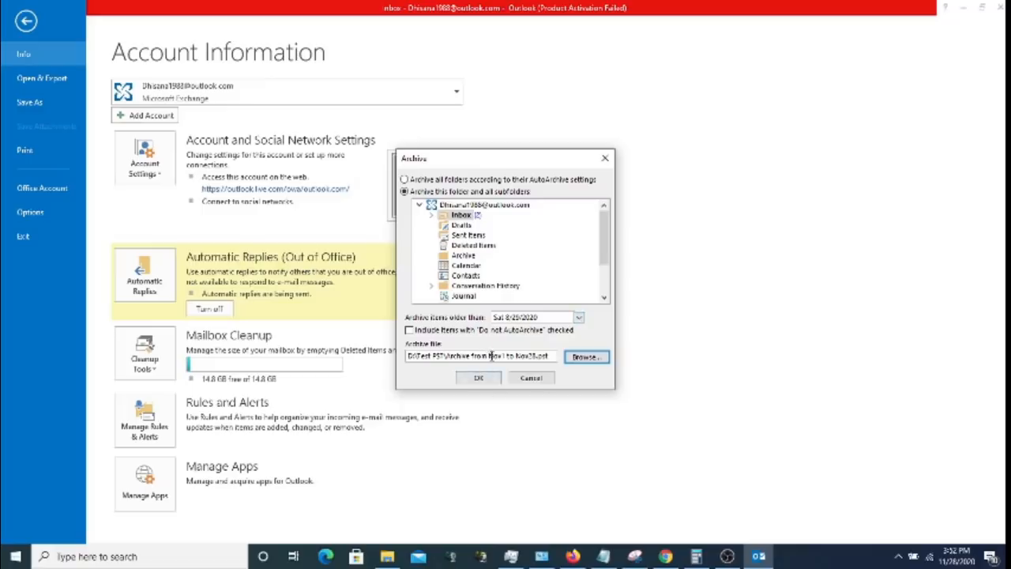
# - Set the 'Archive items older than' cutoff date to Sat 11/28/2020 using the calendar
pyautogui.moveTo(490, 356); pyautogui.dragTo(562, 354)
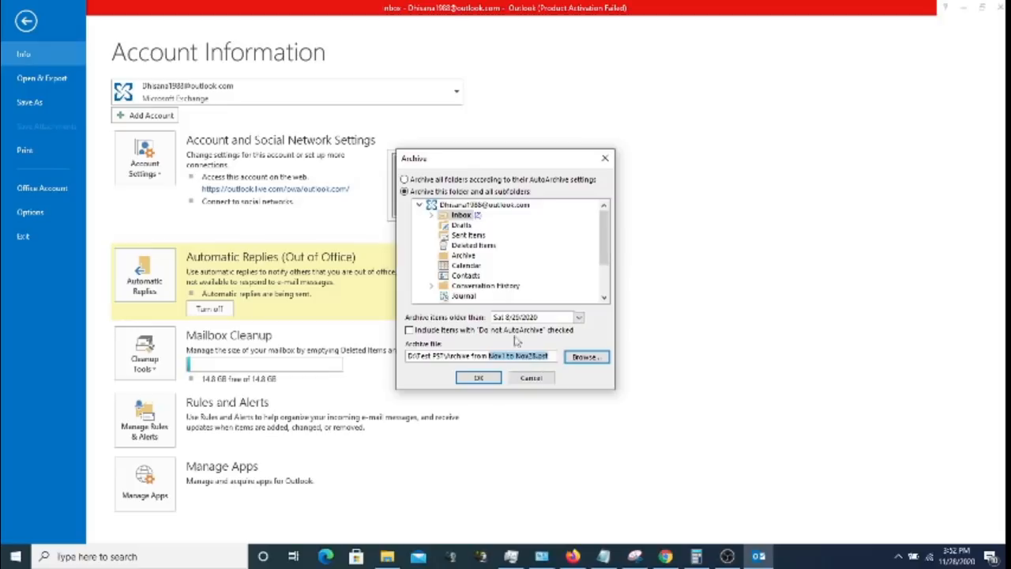
pyautogui.click(579, 317)
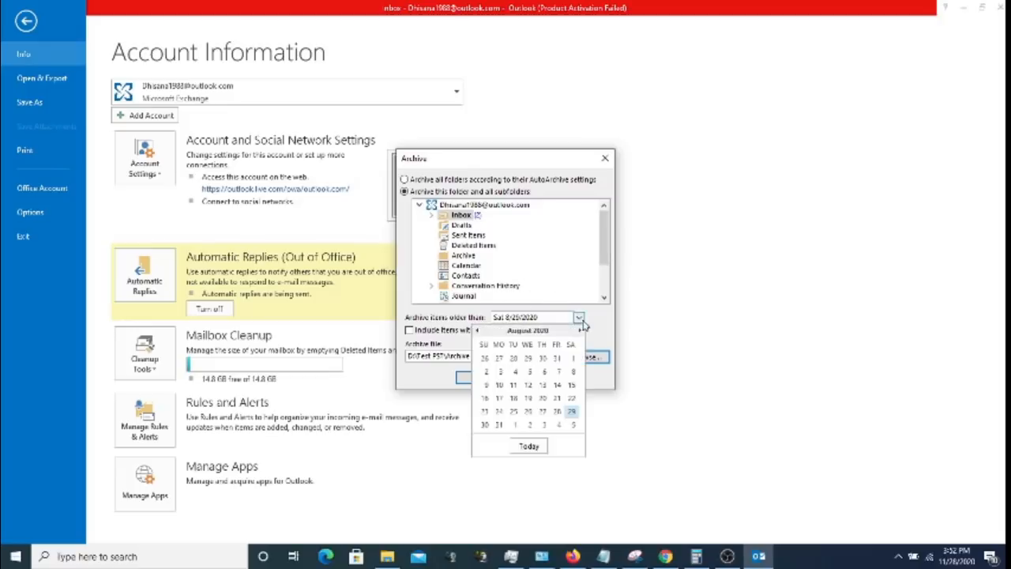
pyautogui.click(583, 323)
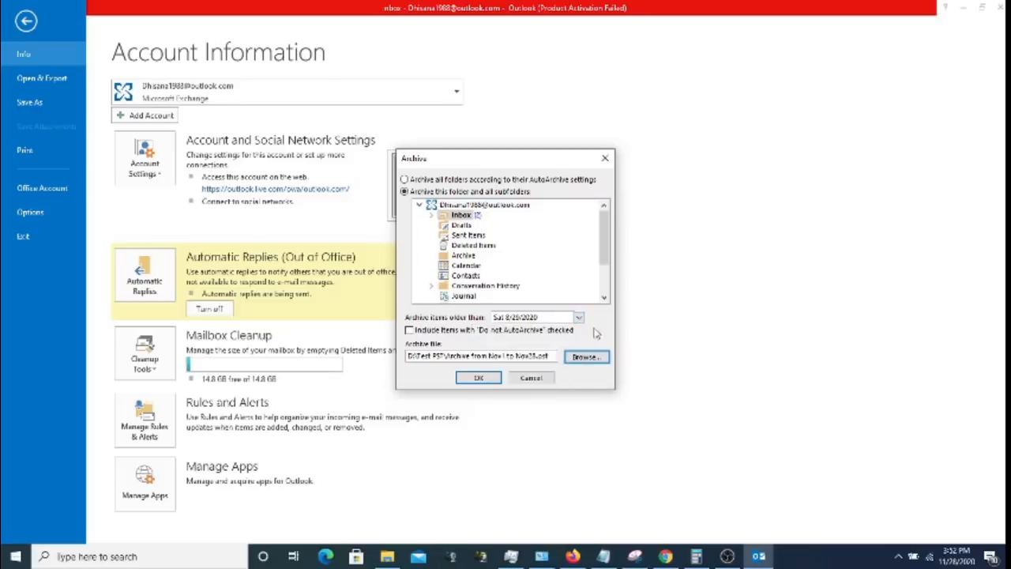
pyautogui.click(579, 317)
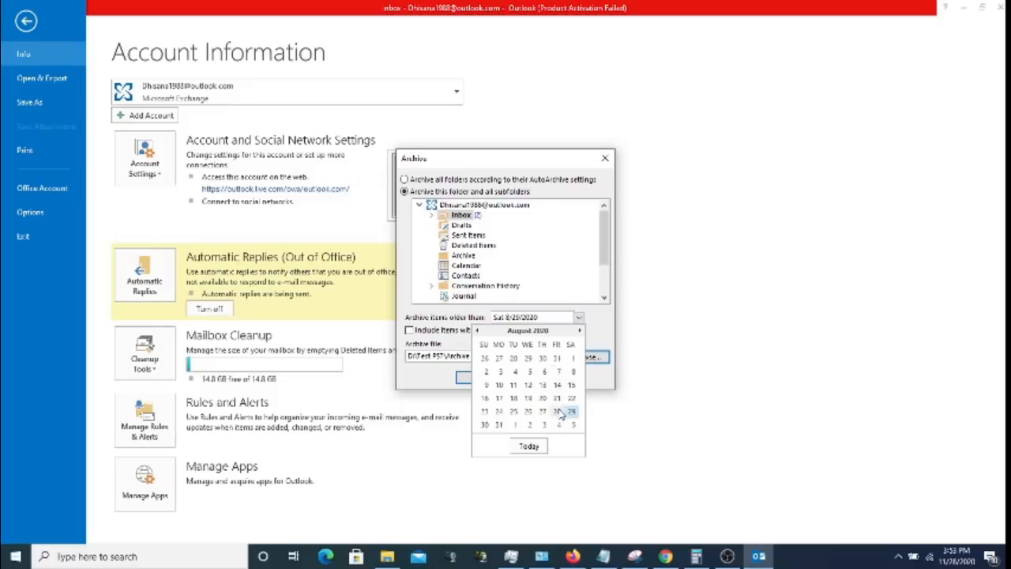
pyautogui.click(608, 324)
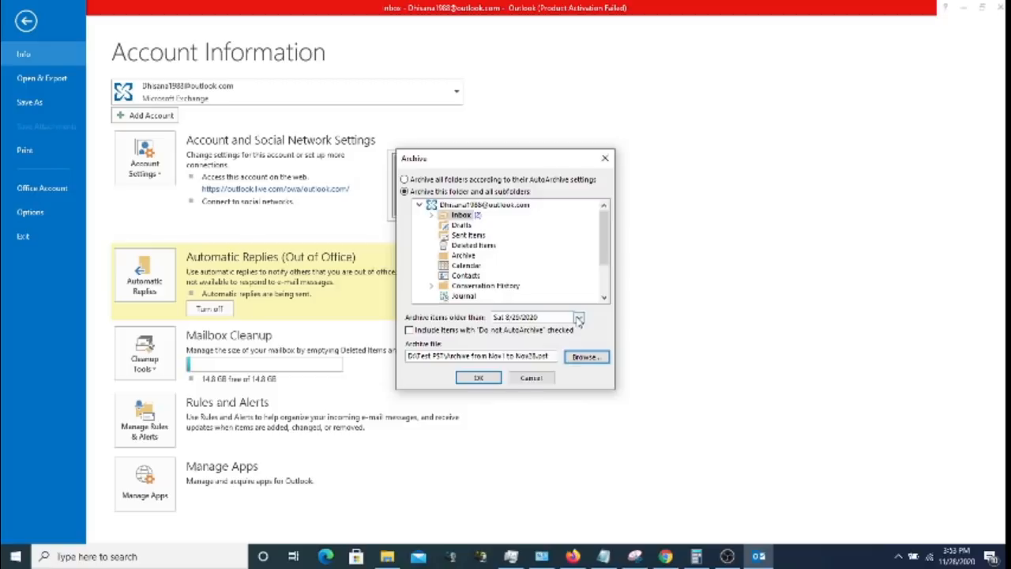
pyautogui.click(579, 317)
pyautogui.click(477, 330)
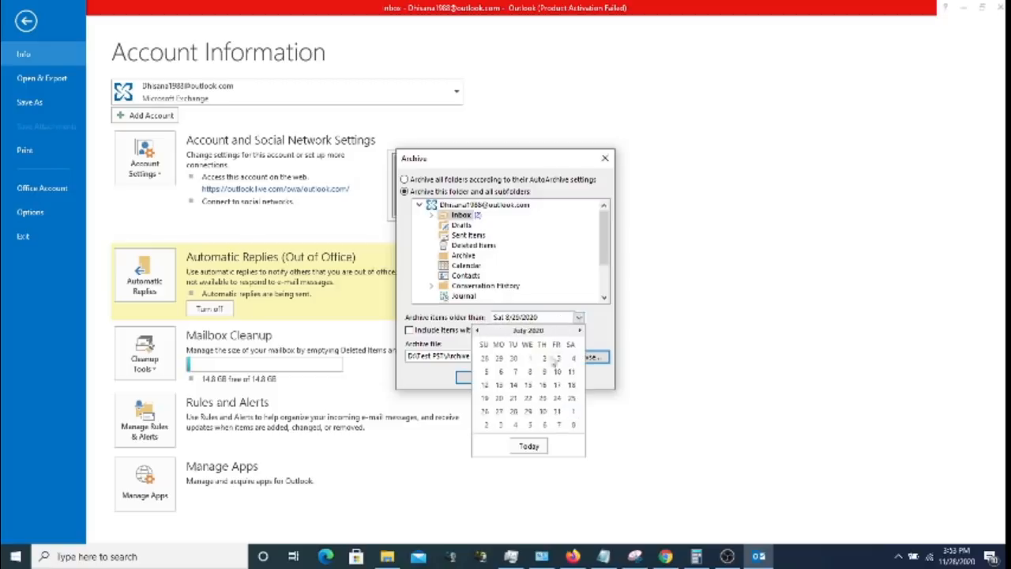
pyautogui.click(556, 412)
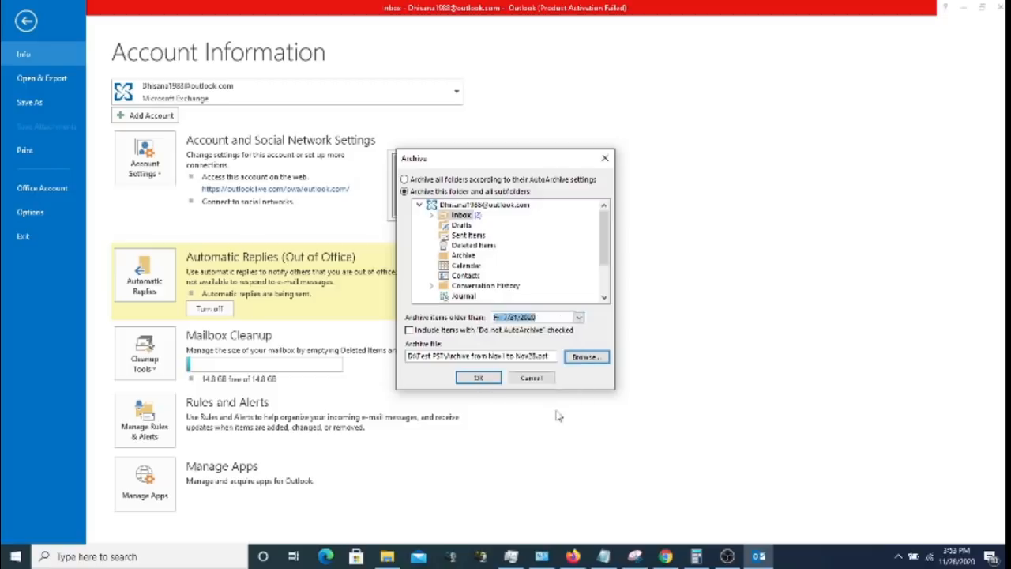
pyautogui.click(579, 318)
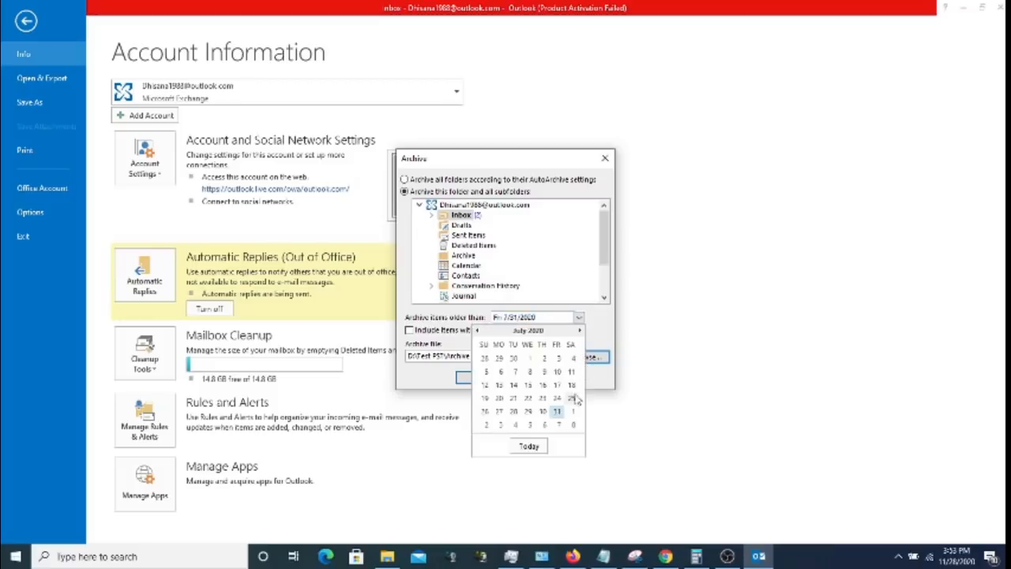
pyautogui.click(580, 331)
pyautogui.click(580, 331)
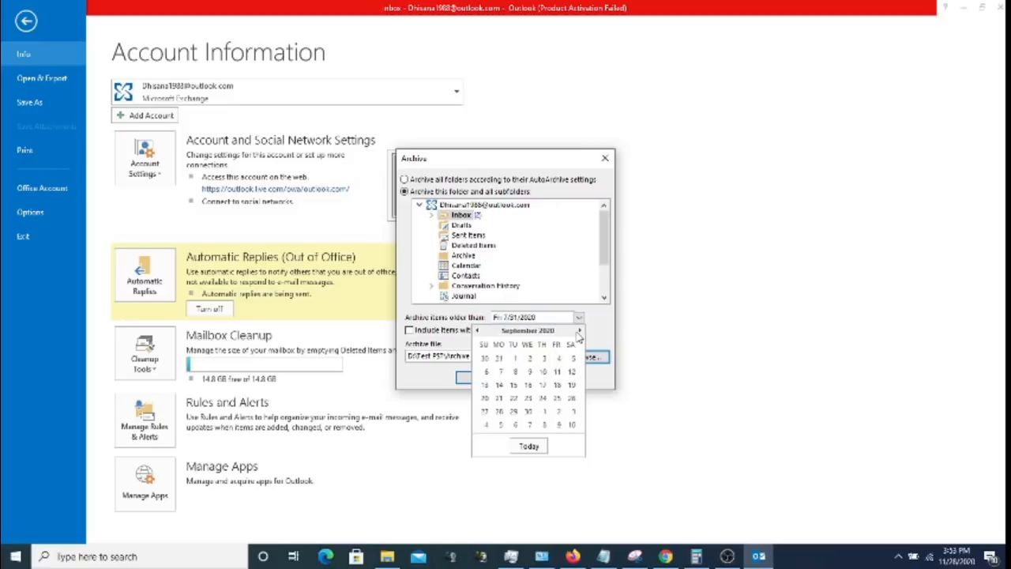
pyautogui.click(579, 331)
pyautogui.click(579, 331)
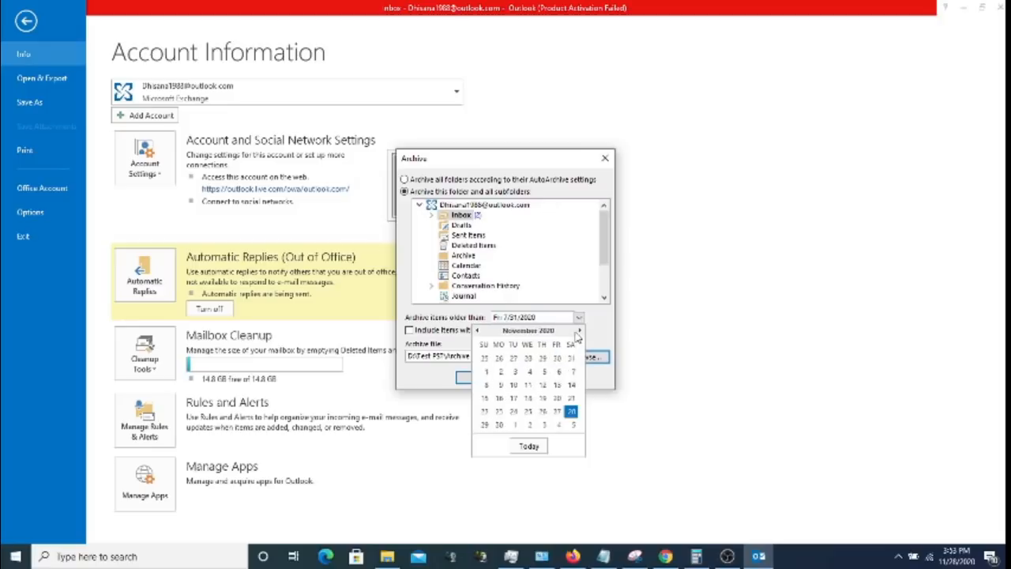
pyautogui.click(570, 413)
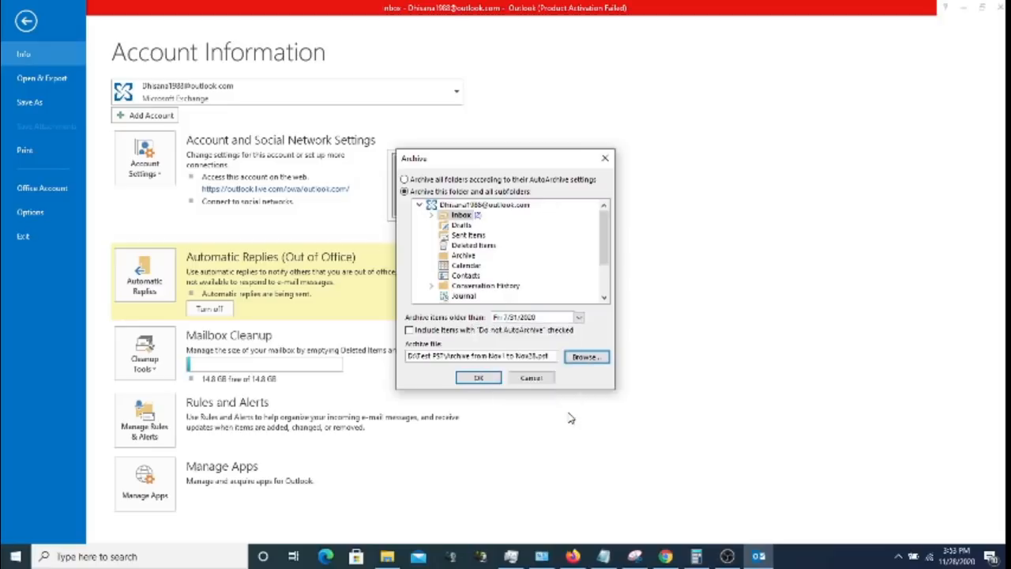
# - Archive the Sent Items folder with these settings and return to the mail view
pyautogui.click(473, 237)
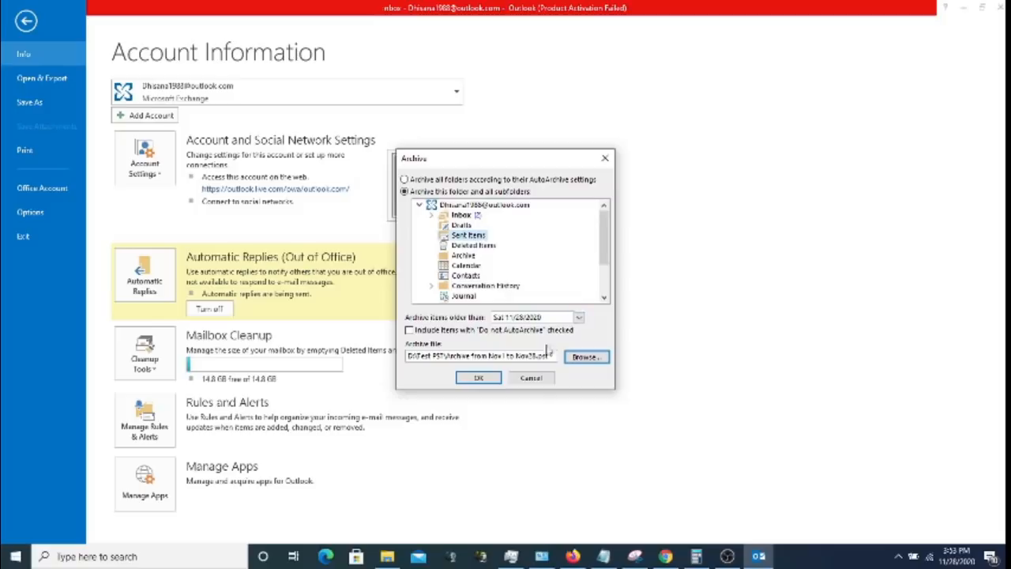
pyautogui.click(484, 379)
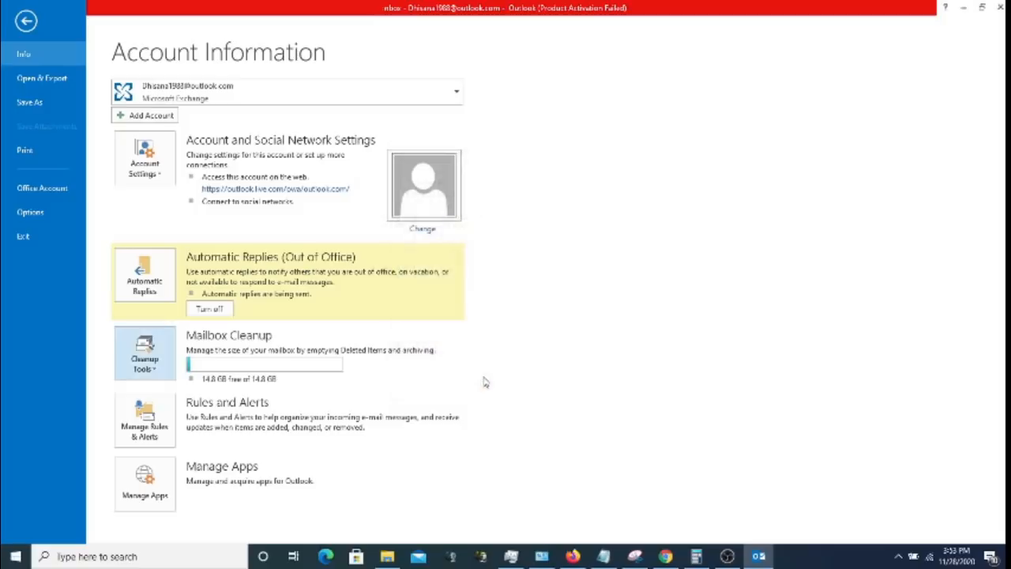
pyautogui.click(26, 22)
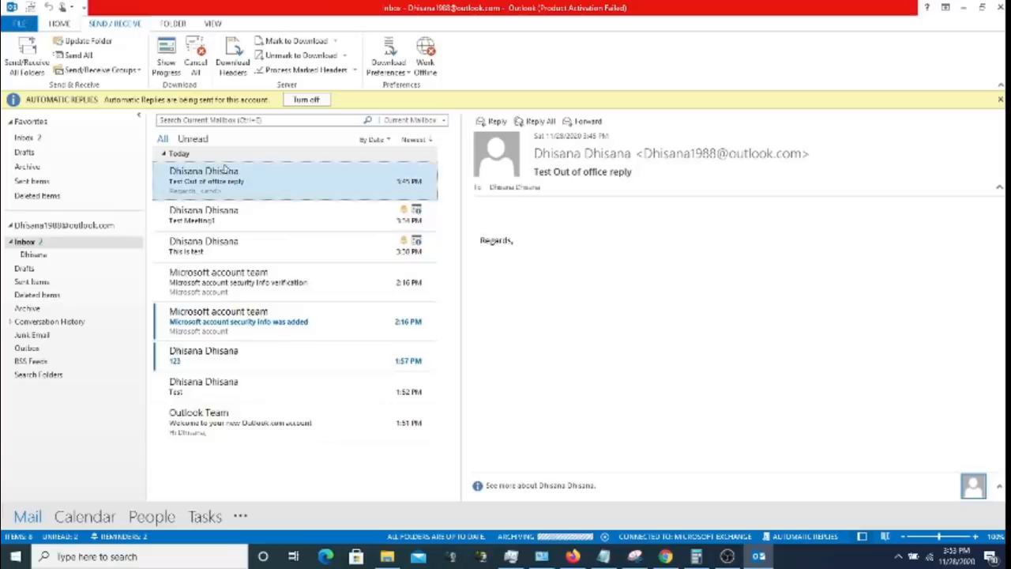
pyautogui.click(395, 558)
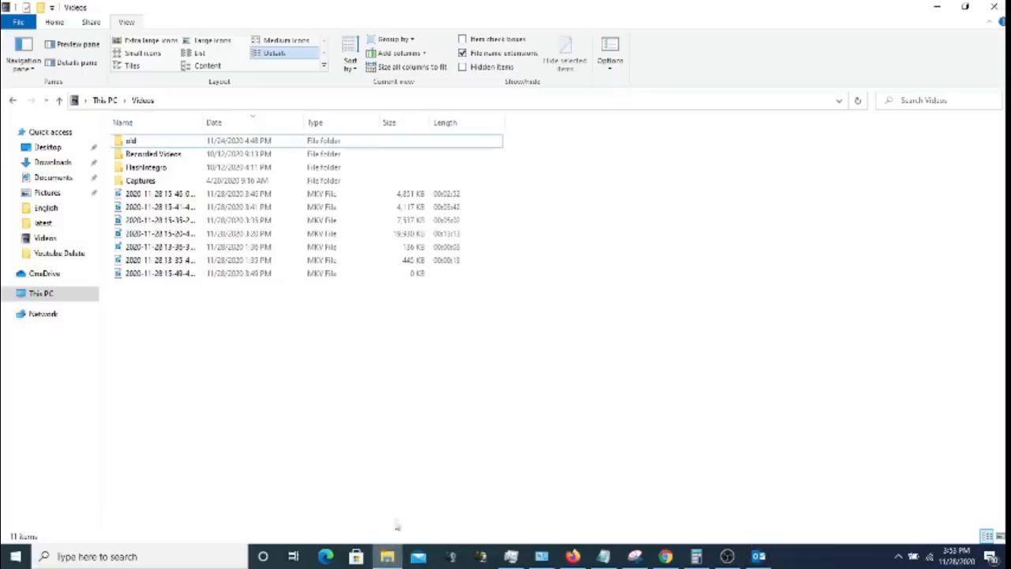
# - Check that Archive from Nov1 to Nov28.pst exists in D:\Test PST, then minimize File Explorer
pyautogui.click(106, 102)
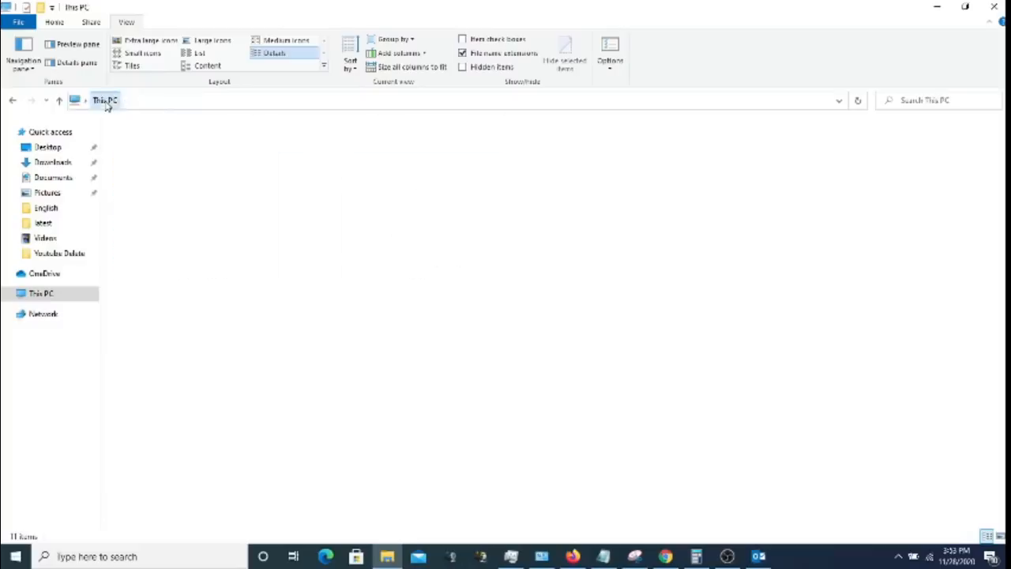
pyautogui.doubleClick(460, 239)
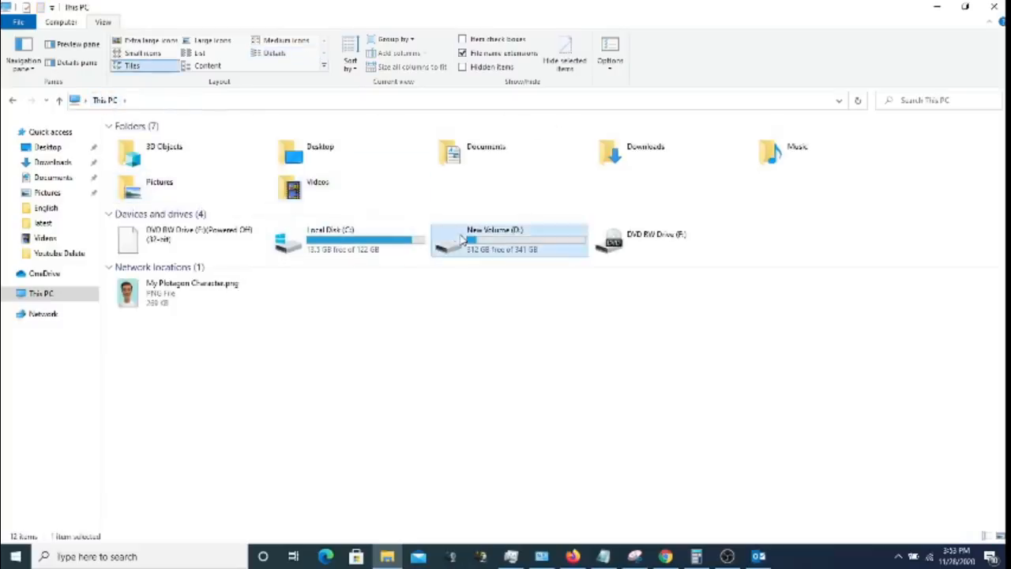
pyautogui.doubleClick(157, 174)
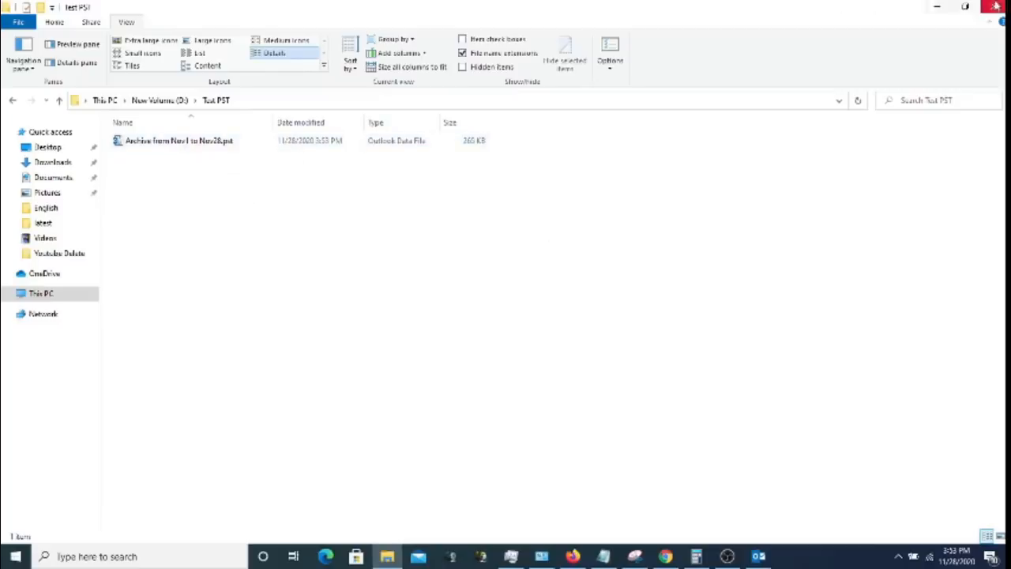
pyautogui.click(937, 6)
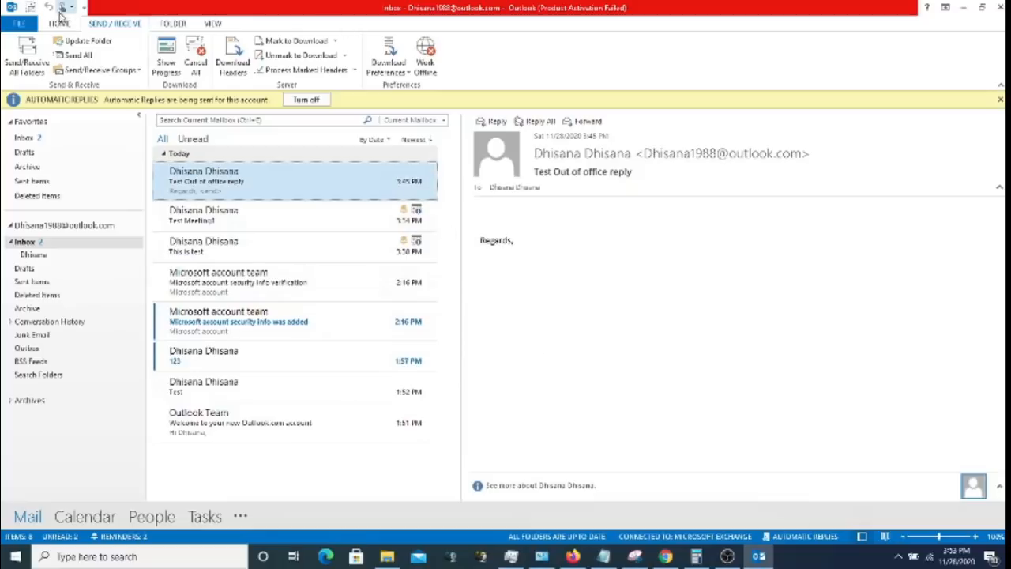
# - Reopen Account Settings on the Data Files tab and begin adding another data file
pyautogui.click(20, 23)
pyautogui.click(156, 166)
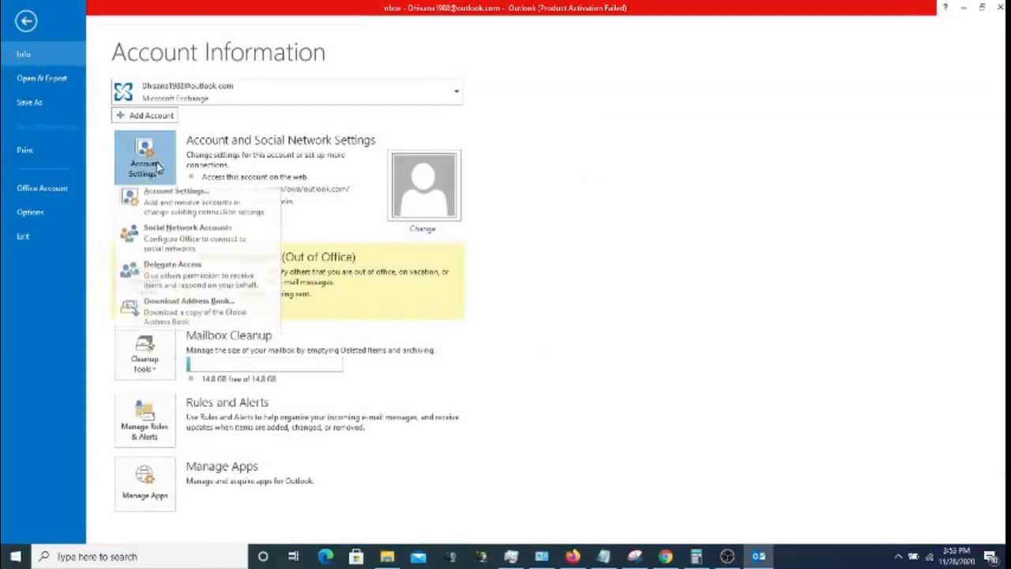
pyautogui.click(177, 192)
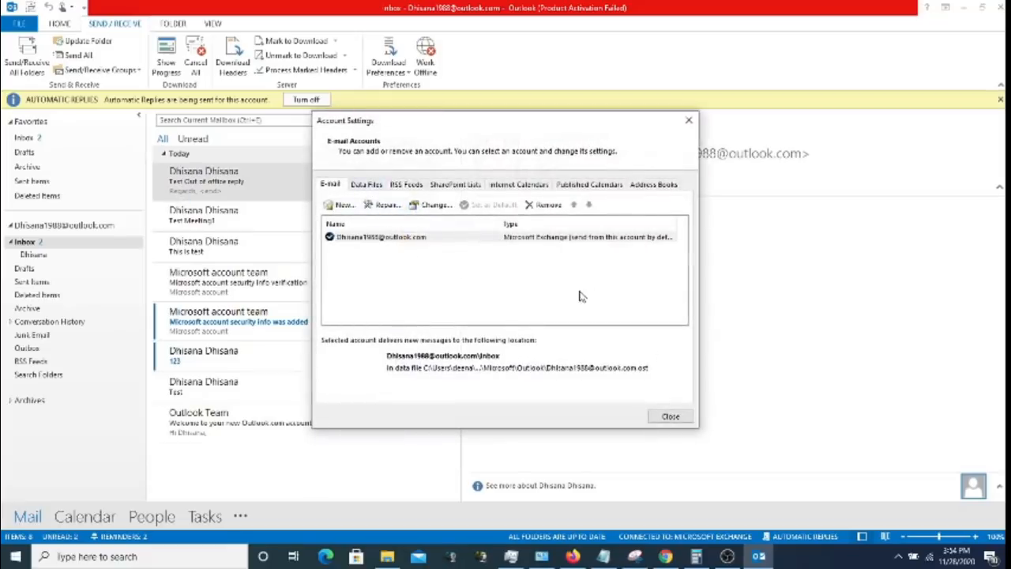
pyautogui.click(669, 415)
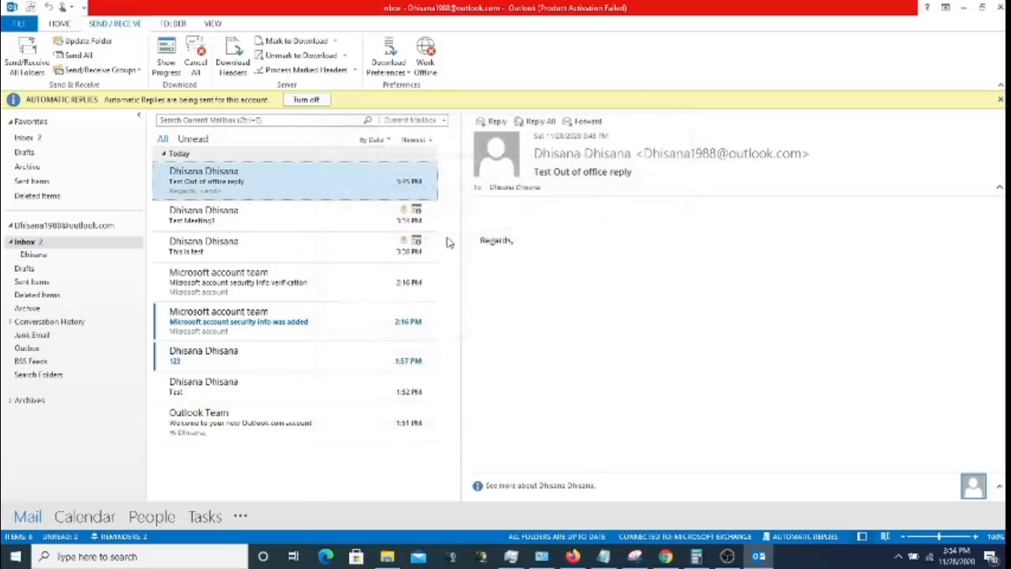
pyautogui.click(20, 23)
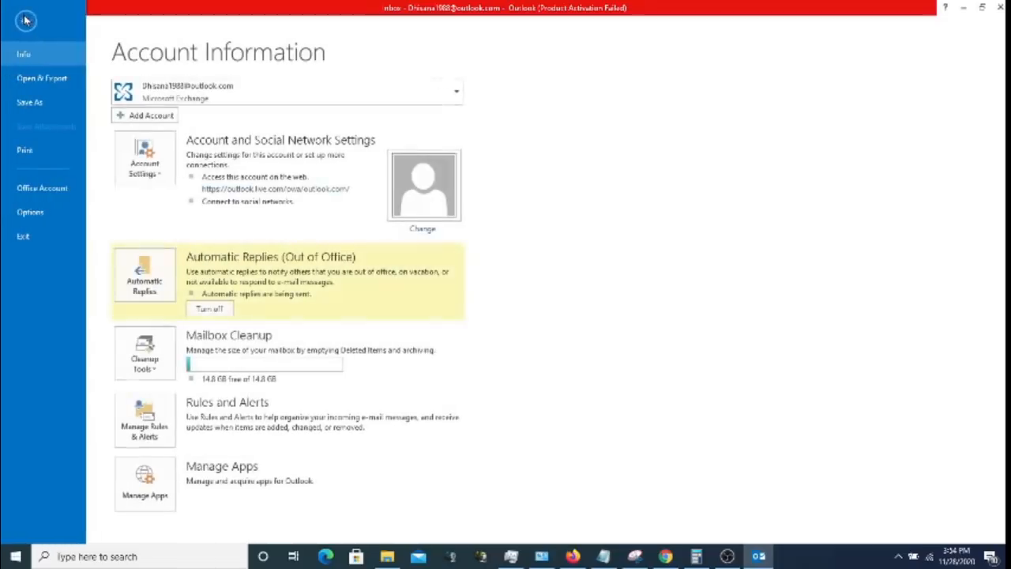
pyautogui.click(158, 173)
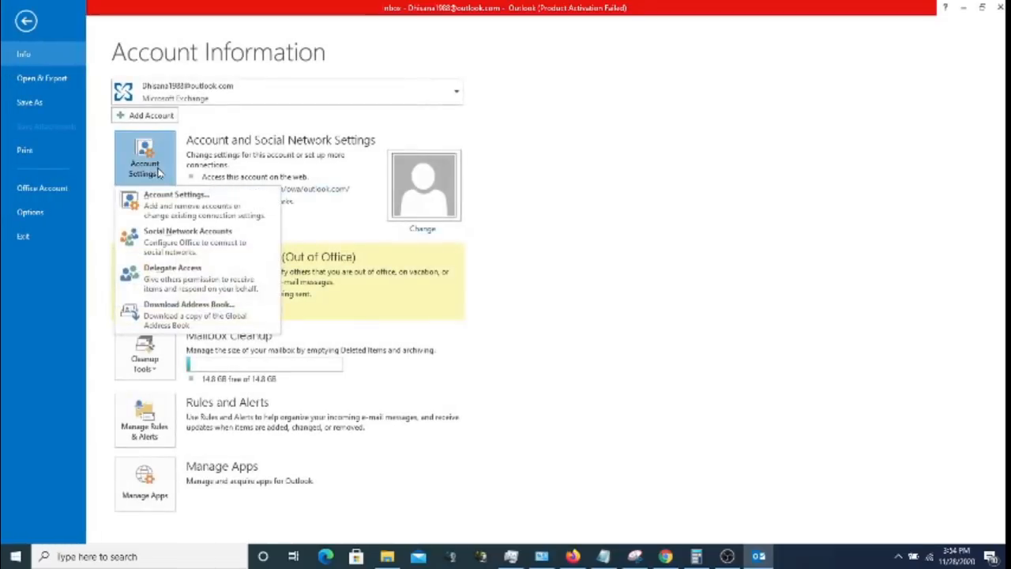
pyautogui.click(180, 207)
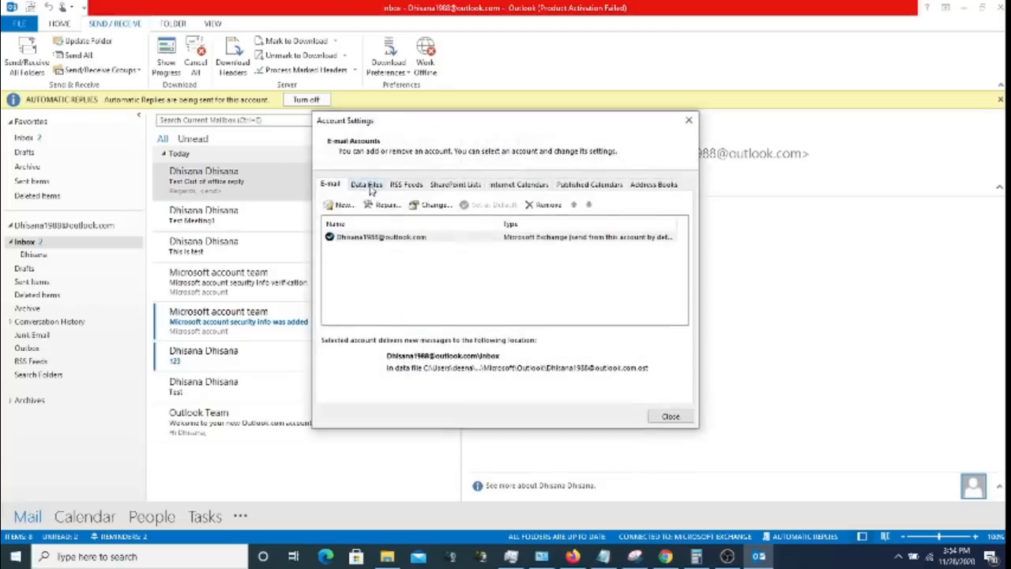
pyautogui.click(368, 186)
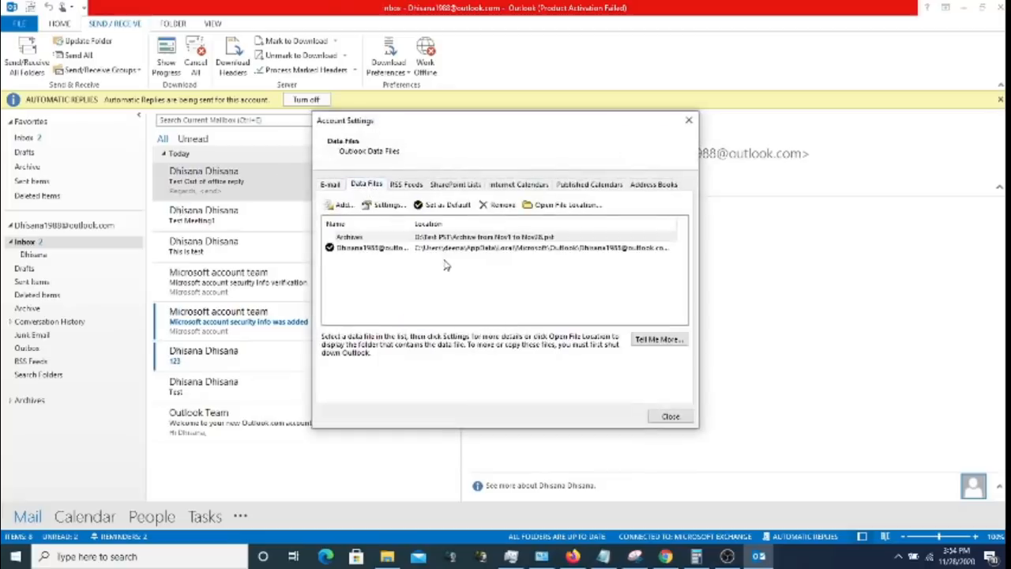
pyautogui.click(342, 206)
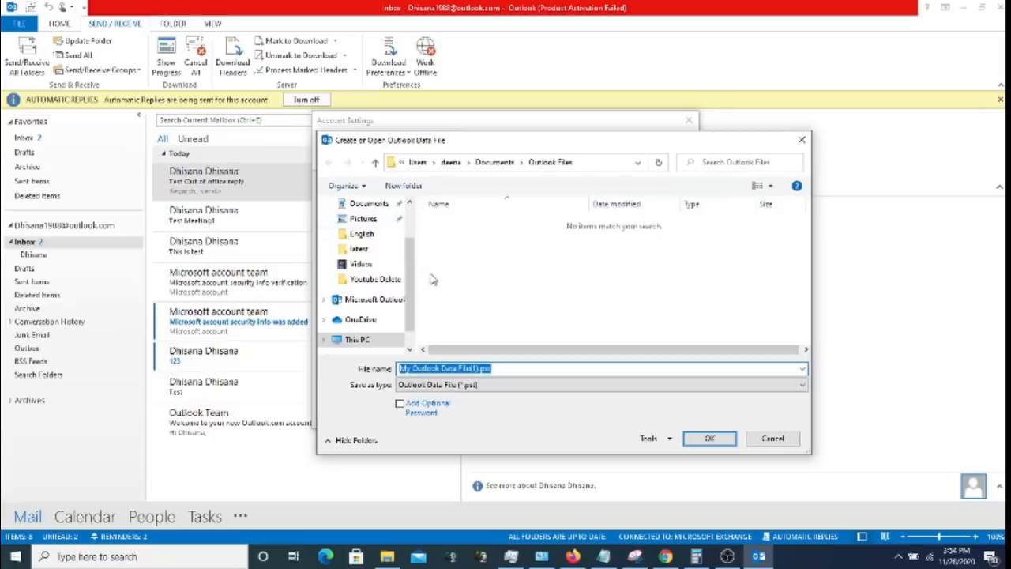
# - Browse to This PC > New Volume (D:) > Test PST and open Archive from Nov1 to Nov28.pst
pyautogui.moveTo(412, 286); pyautogui.dragTo(413, 253)
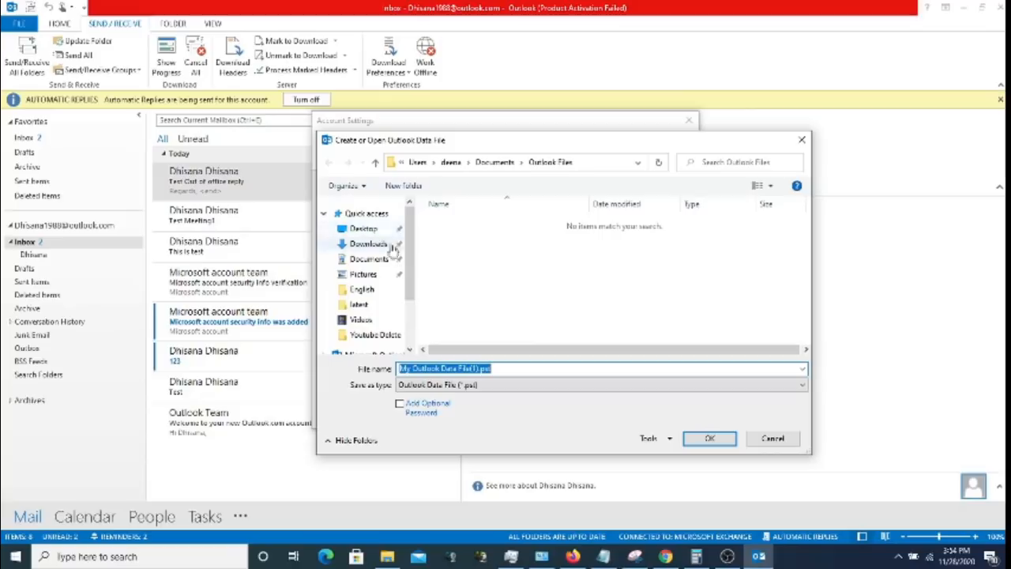
pyautogui.moveTo(411, 251); pyautogui.dragTo(413, 288)
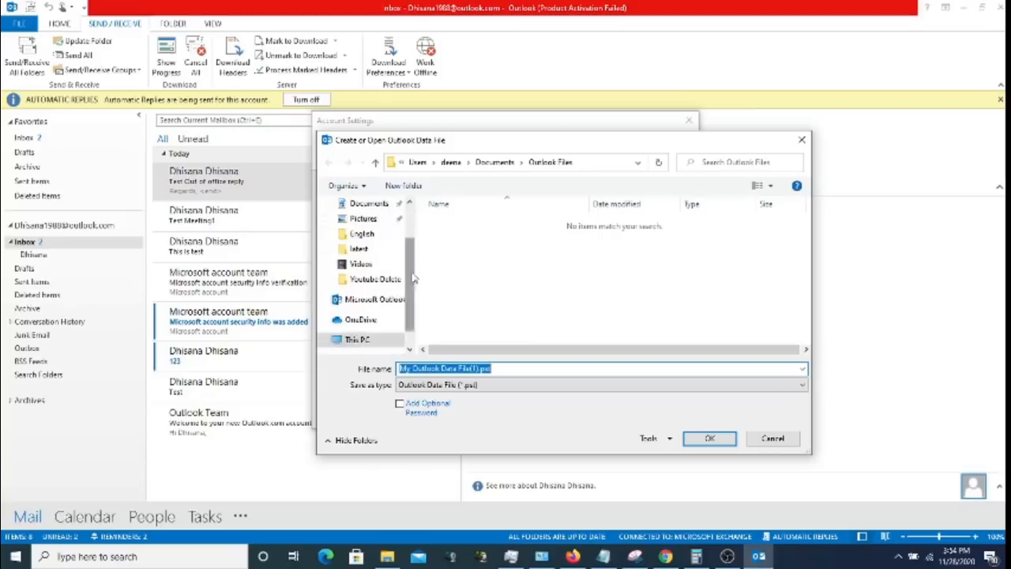
pyautogui.click(359, 345)
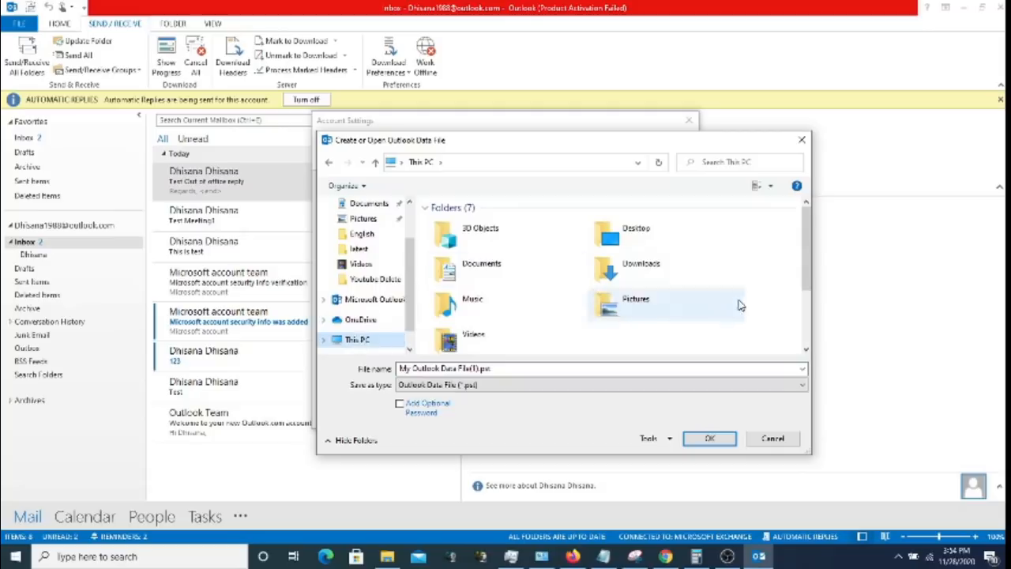
pyautogui.moveTo(806, 263); pyautogui.dragTo(808, 289)
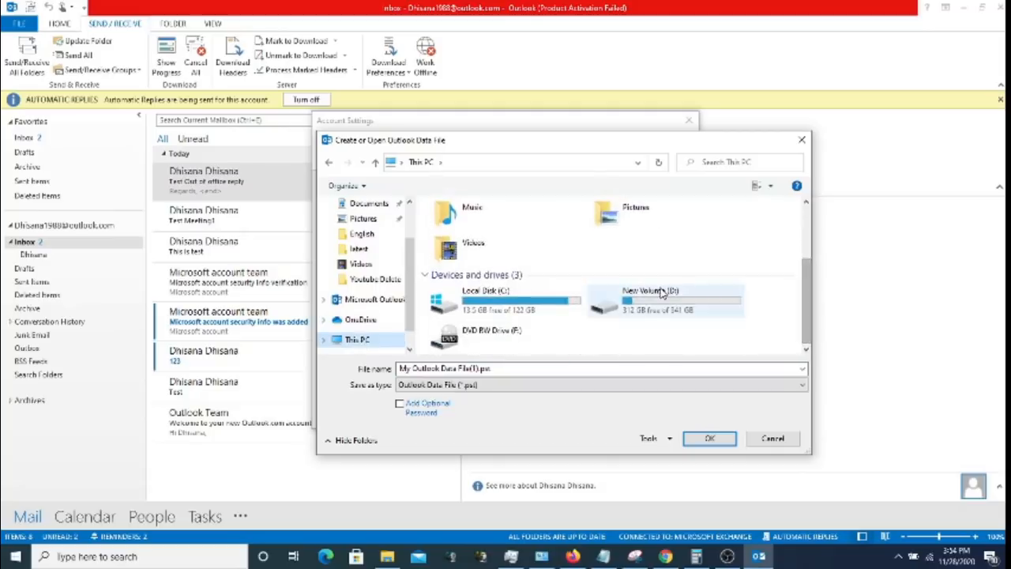
pyautogui.doubleClick(661, 290)
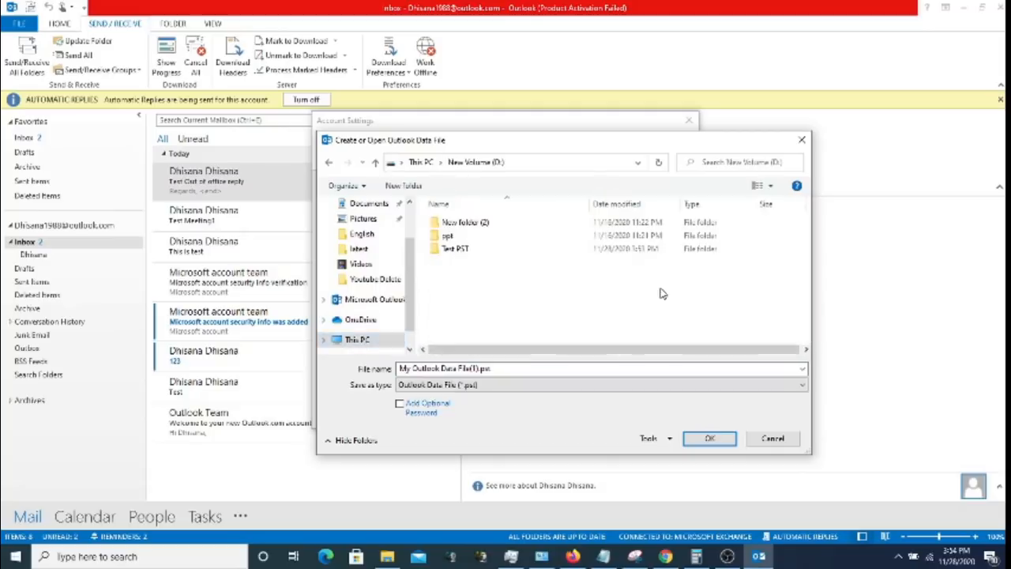
pyautogui.doubleClick(458, 248)
pyautogui.doubleClick(458, 227)
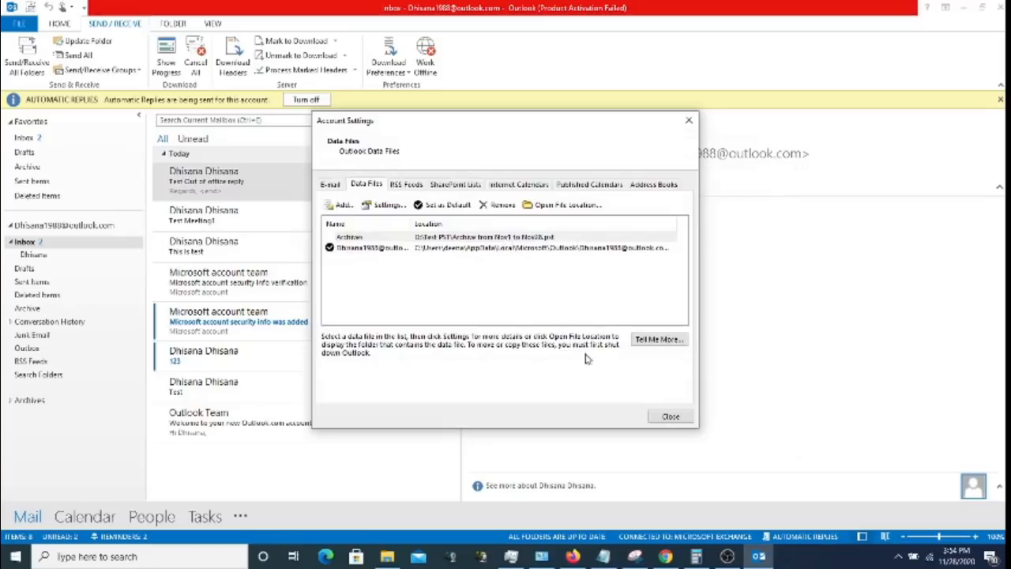
# - Close Account Settings, browse the archive's Sent Items and Deleted Items, then return to Account Information
pyautogui.click(669, 416)
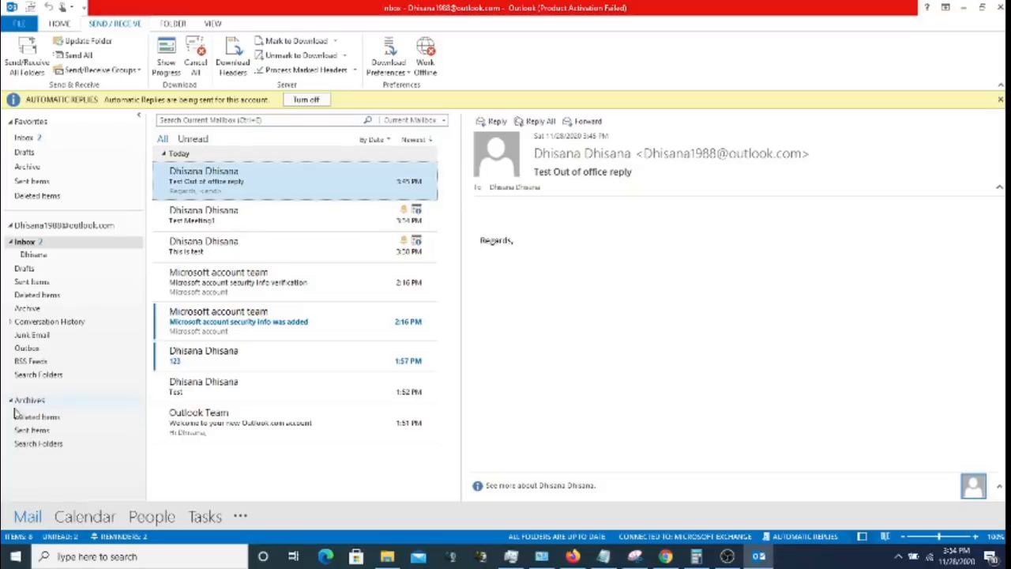
pyautogui.click(42, 431)
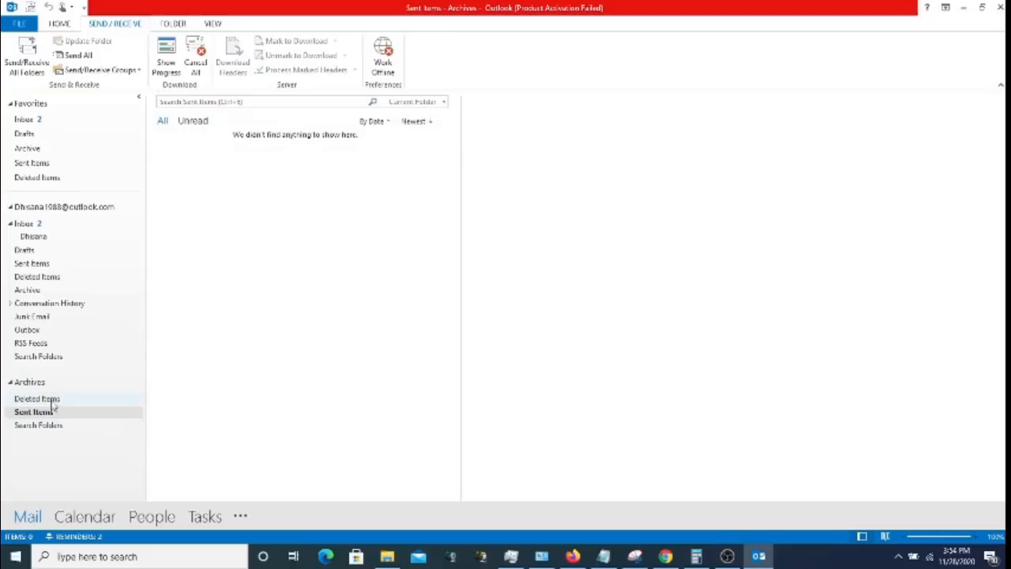
pyautogui.click(52, 400)
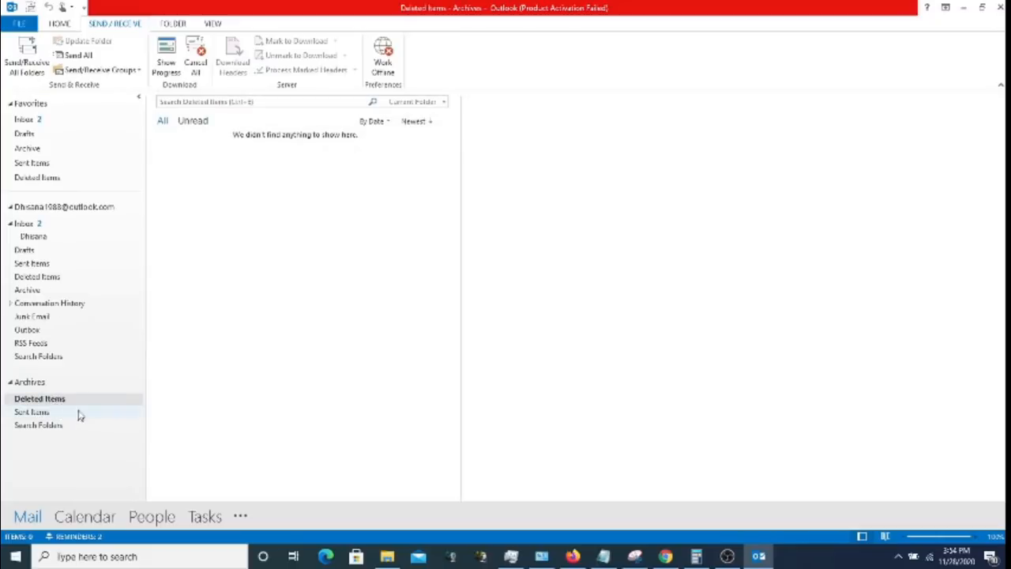
pyautogui.click(79, 415)
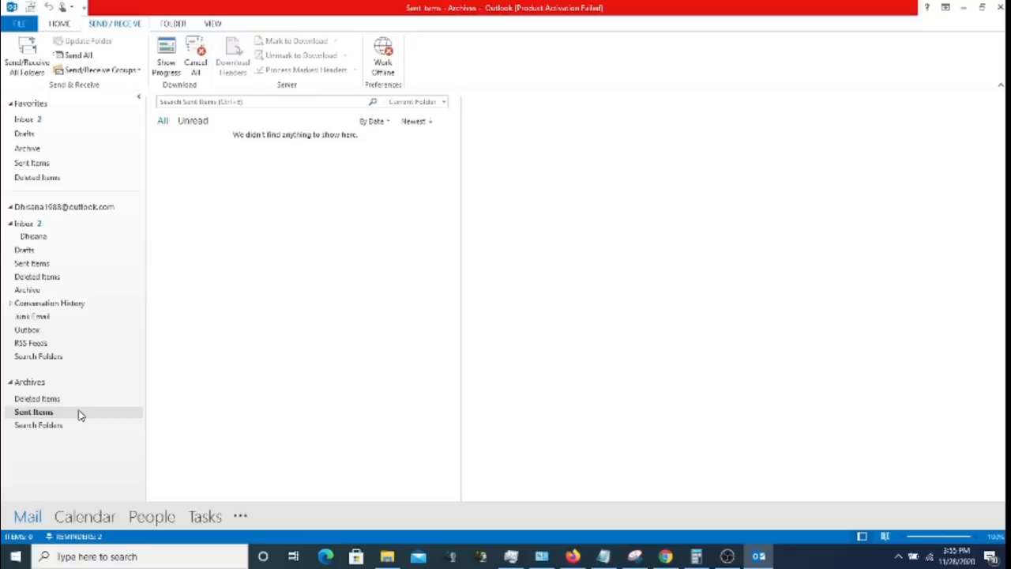
pyautogui.click(739, 562)
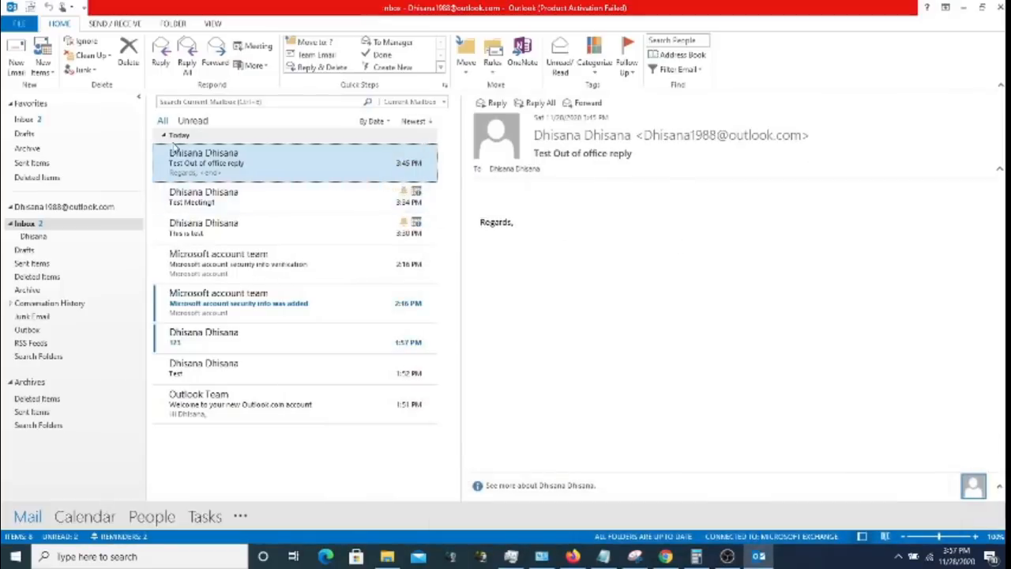
pyautogui.click(23, 26)
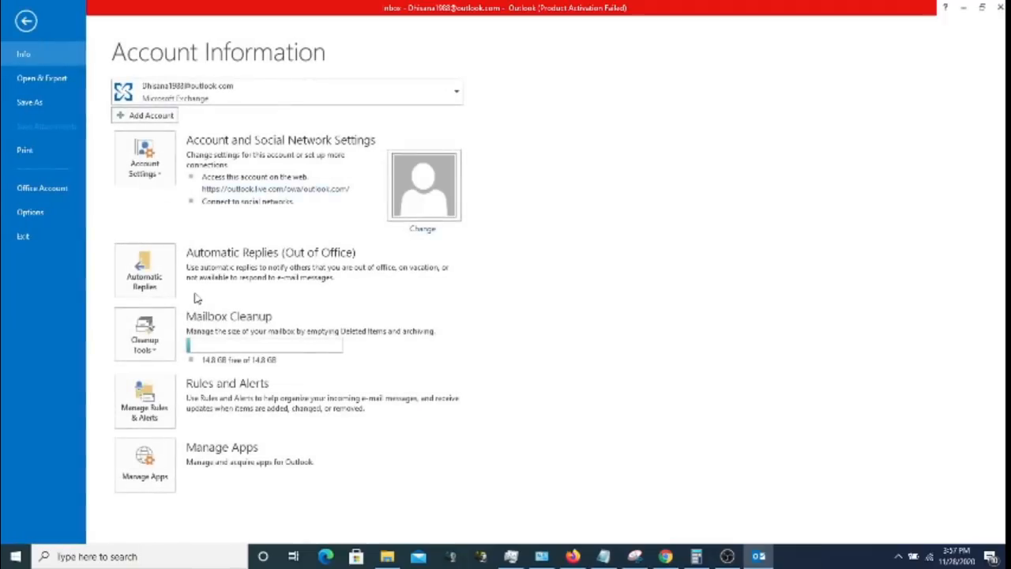
# - Open Manage Rules & Alerts and start a new rule in the Rules Wizard
pyautogui.click(155, 407)
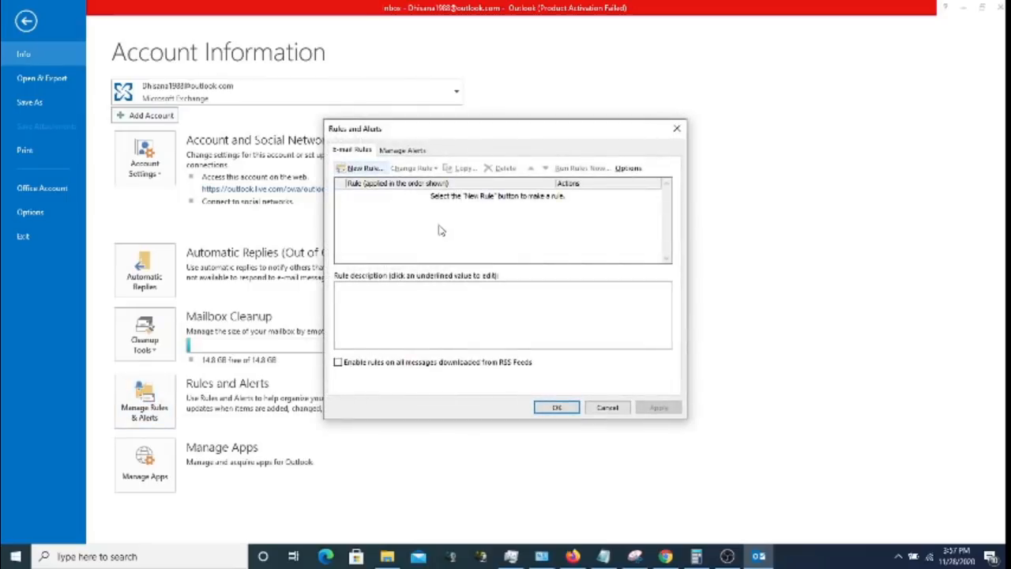
pyautogui.click(368, 168)
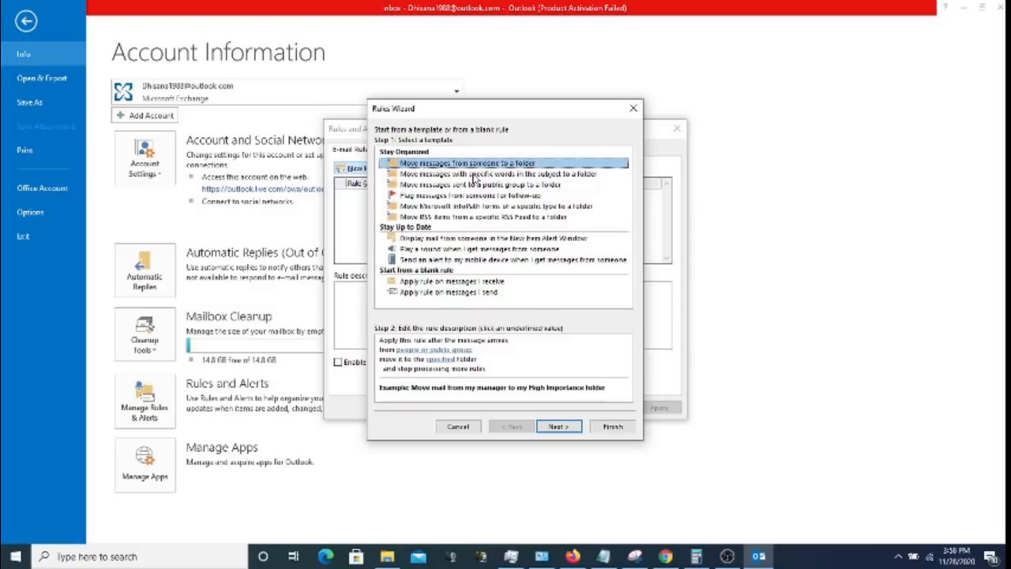
# - Preview the Stay Organized templates, then pick 'Move messages from someone to a folder'
pyautogui.click(474, 175)
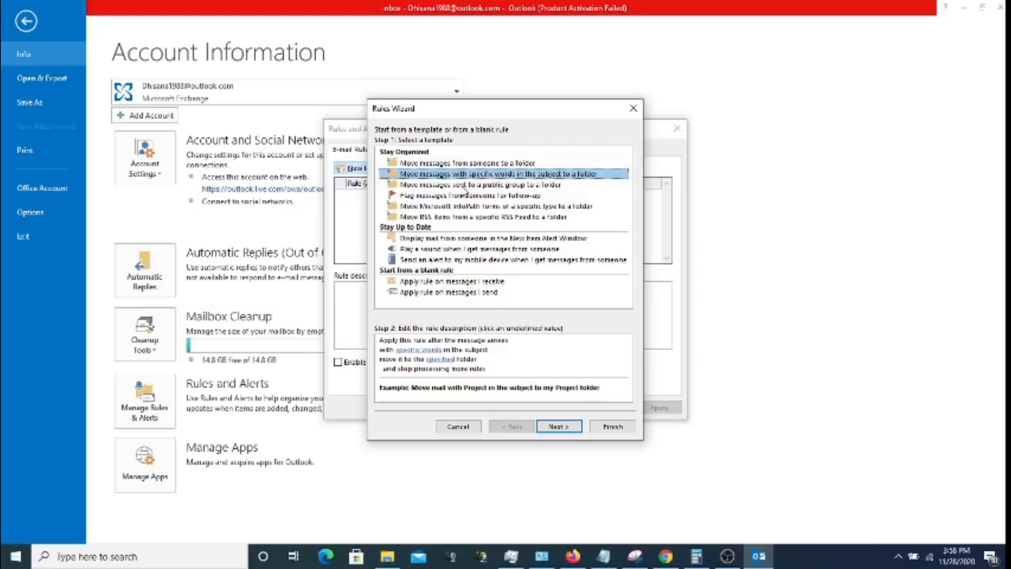
pyautogui.click(466, 186)
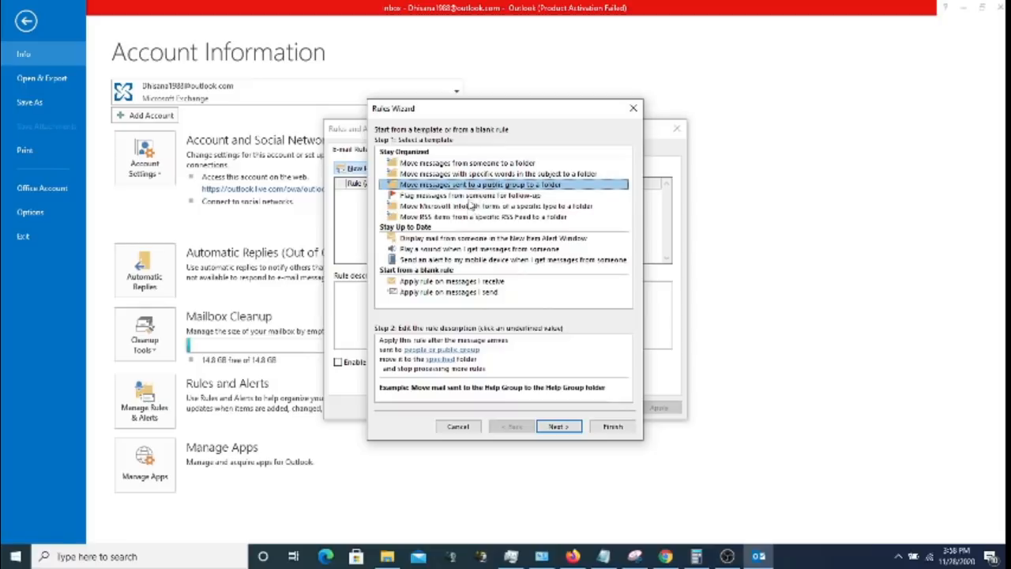
pyautogui.click(469, 197)
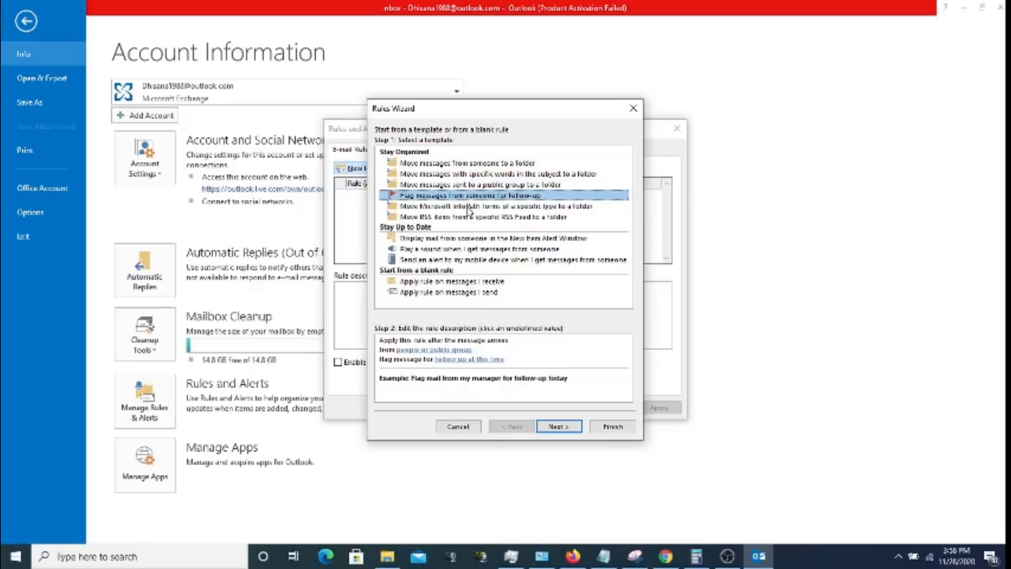
pyautogui.click(469, 207)
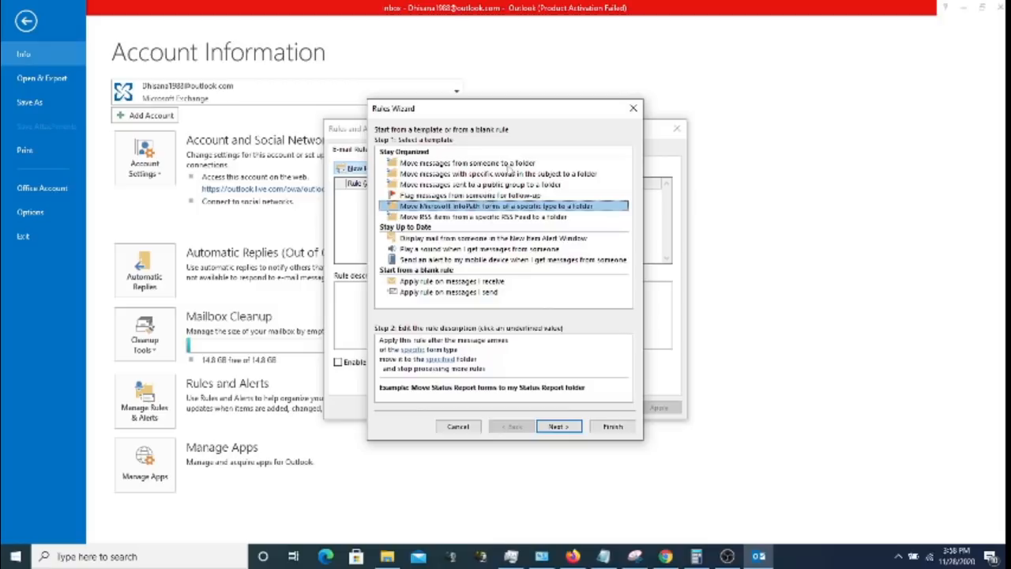
pyautogui.click(501, 164)
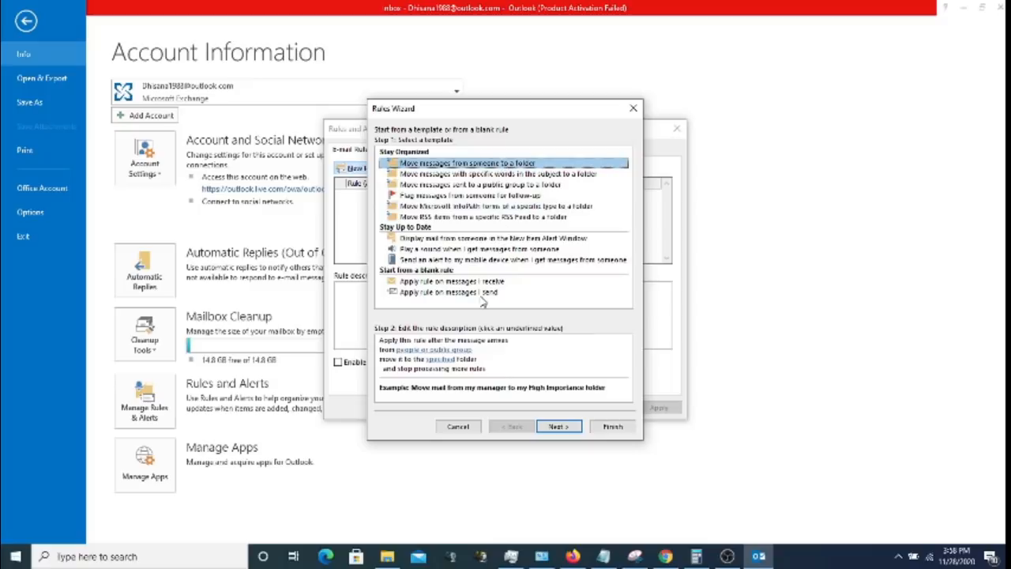
# - Set the rule's sender to the account's own e-mail address and confirm it
pyautogui.click(448, 350)
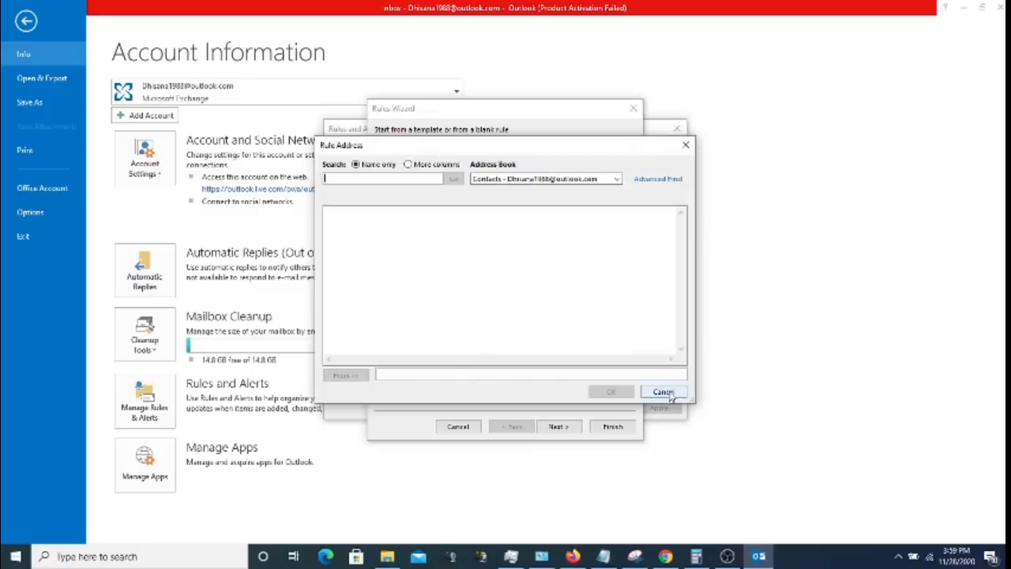
pyautogui.click(636, 375)
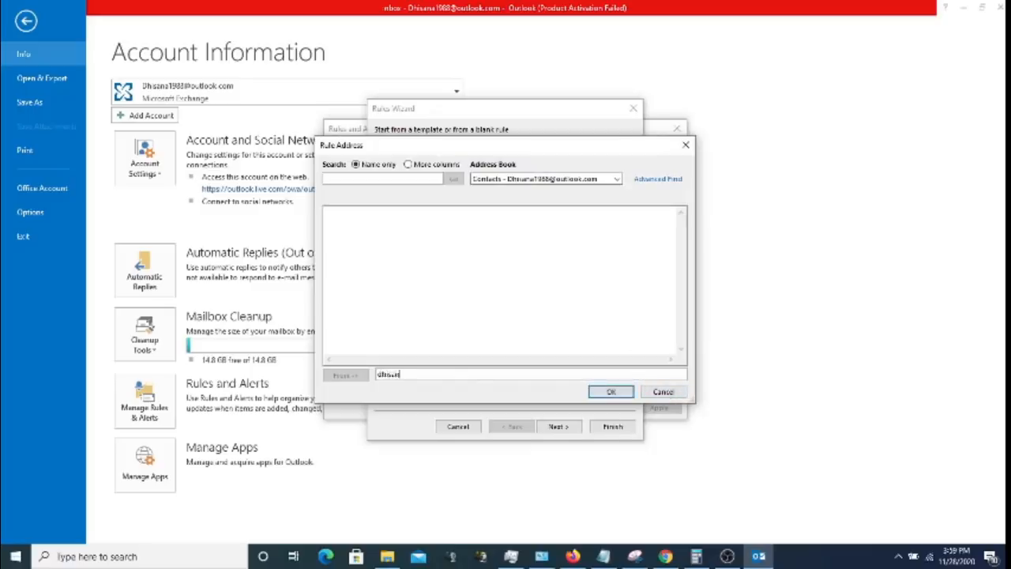
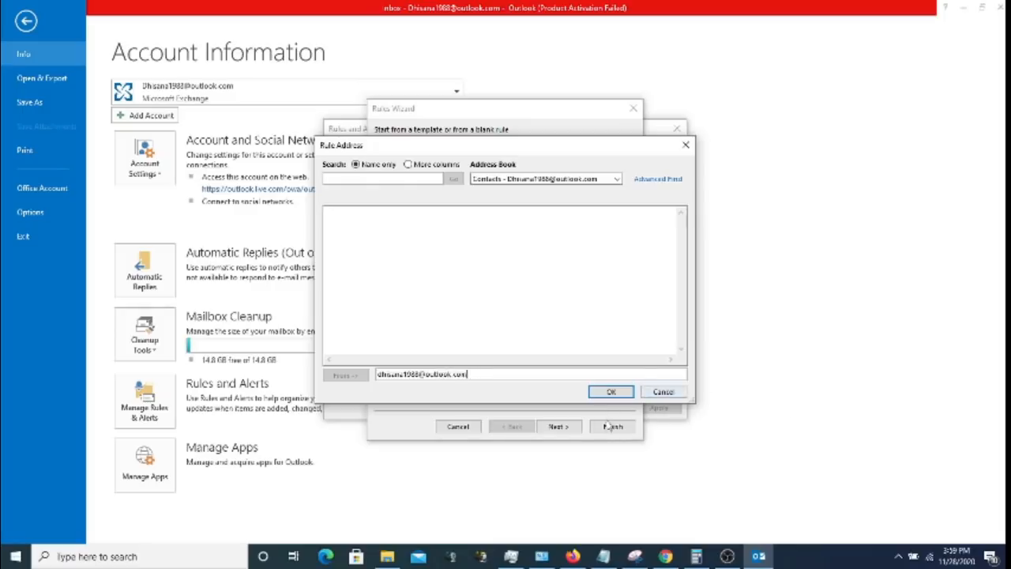
pyautogui.click(613, 392)
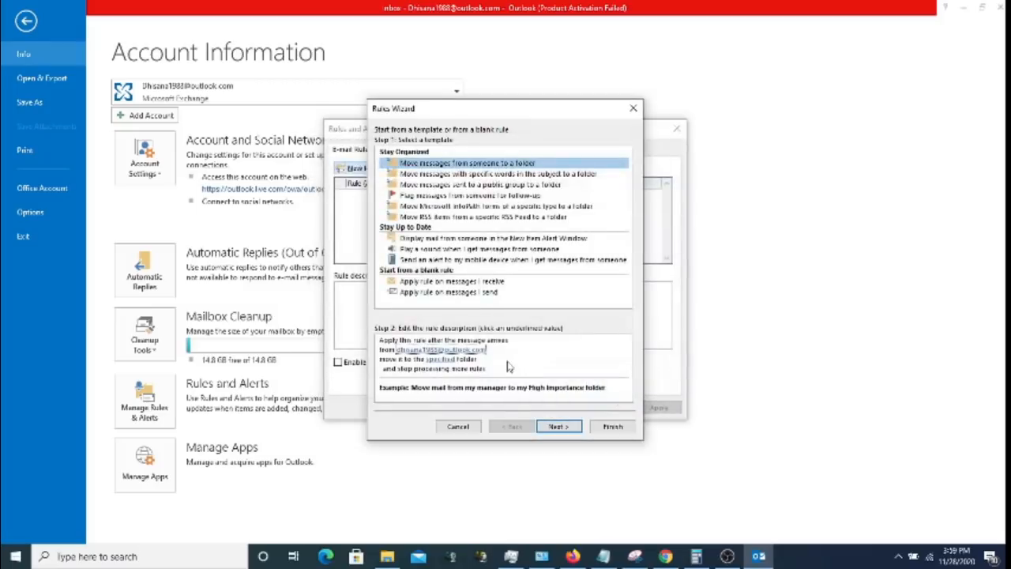
pyautogui.click(467, 349)
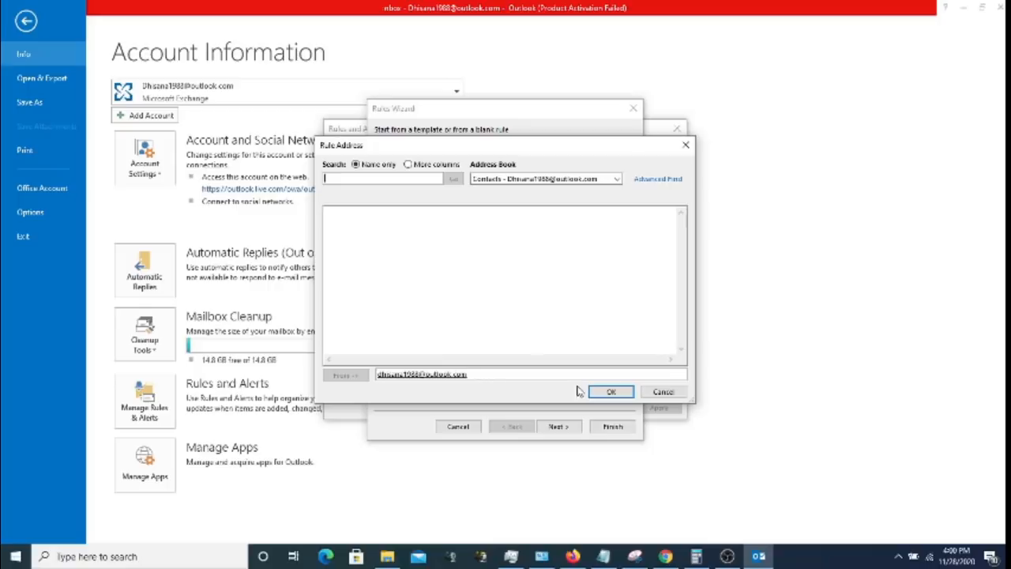
pyautogui.click(607, 391)
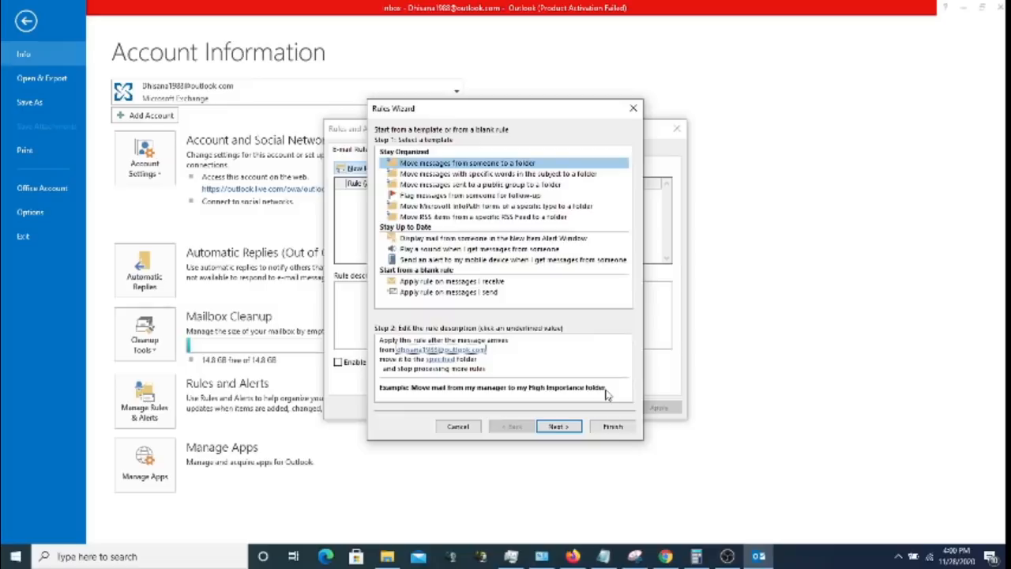
pyautogui.click(442, 359)
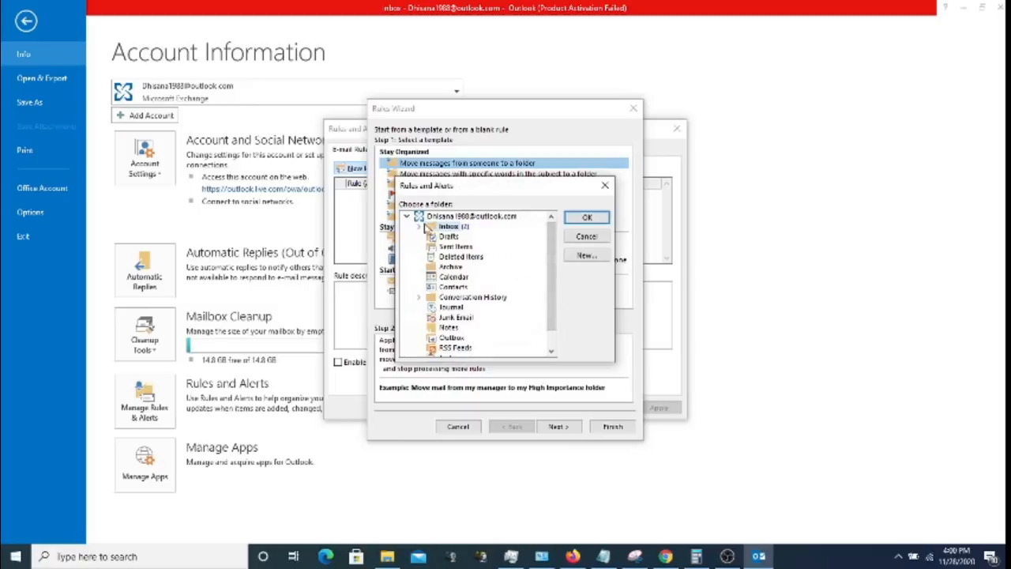
# - Expand Inbox and choose its subfolder as the rule's destination folder
pyautogui.click(419, 227)
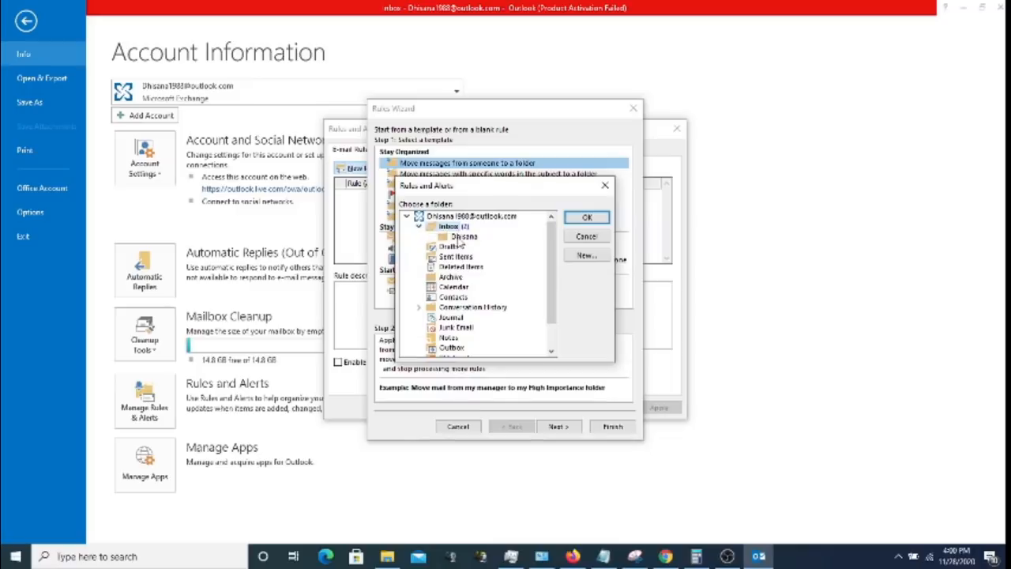
pyautogui.click(458, 238)
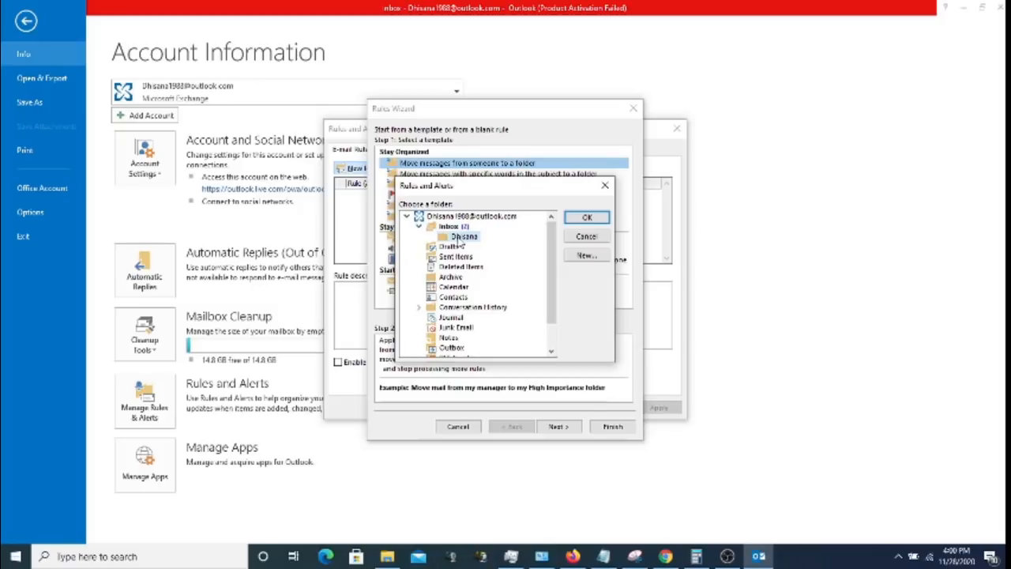
pyautogui.click(587, 219)
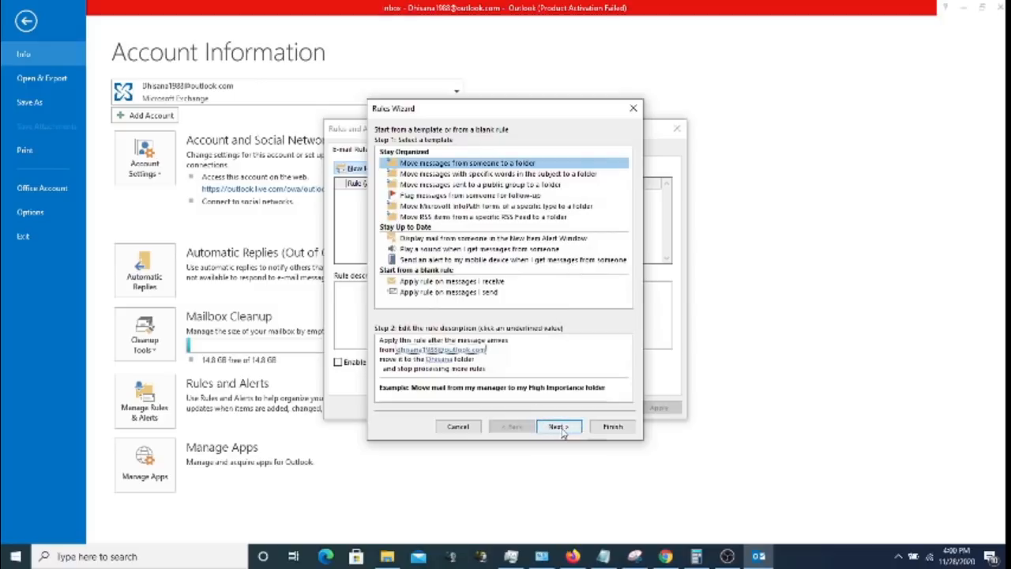
# - Go to the conditions page and inspect the 'flagged for action' condition
pyautogui.click(563, 429)
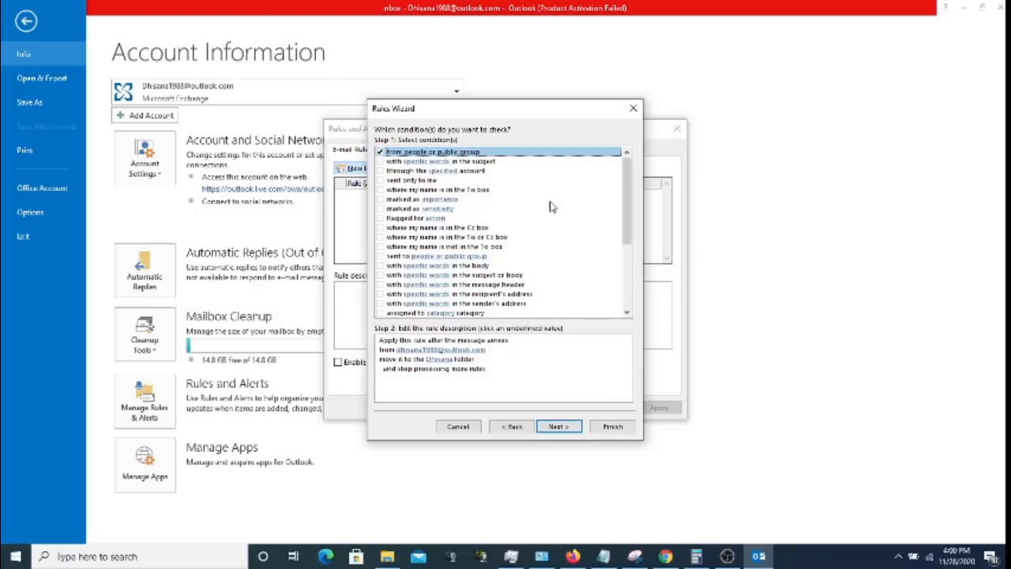
pyautogui.click(443, 353)
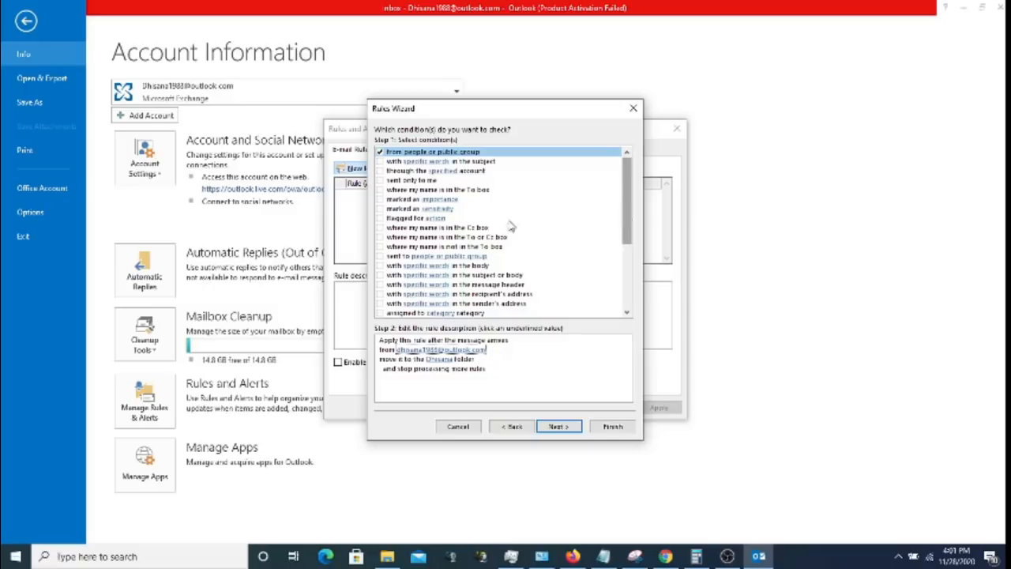
pyautogui.click(433, 219)
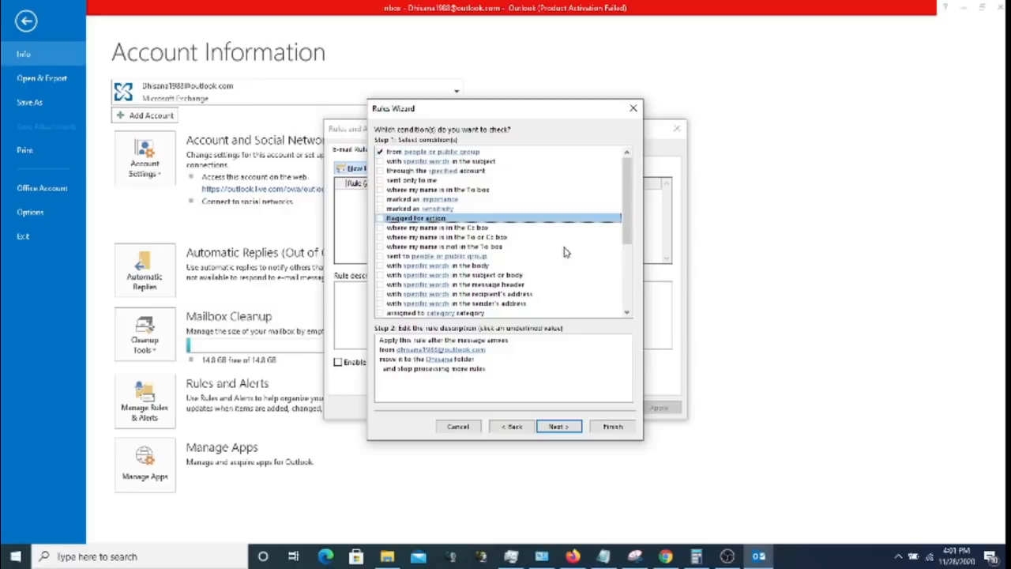
# - Scroll through the whole conditions list without ticking any, then continue to the actions page
pyautogui.click(624, 209)
pyautogui.moveTo(624, 212); pyautogui.dragTo(624, 259)
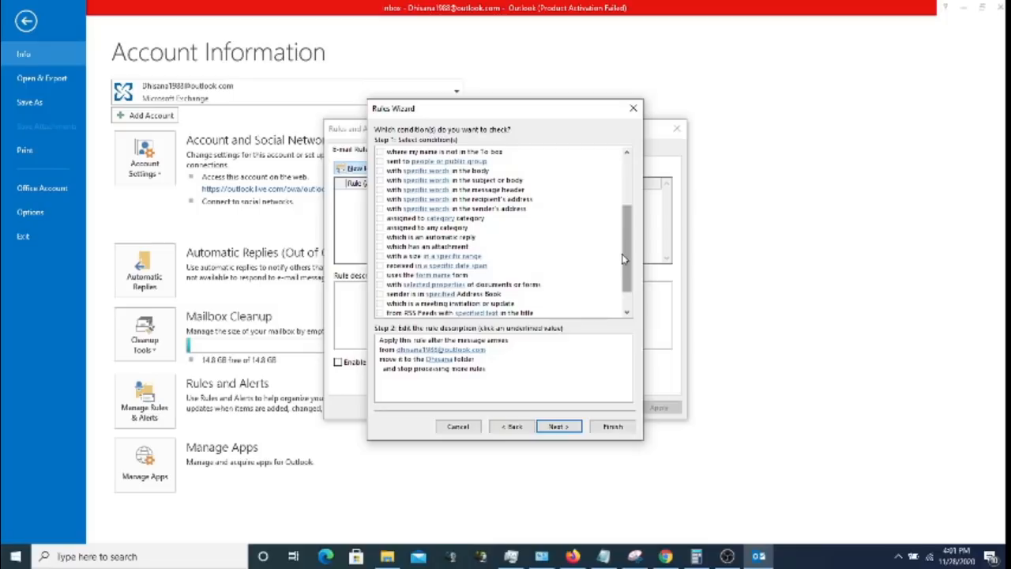
pyautogui.moveTo(622, 259); pyautogui.dragTo(628, 263)
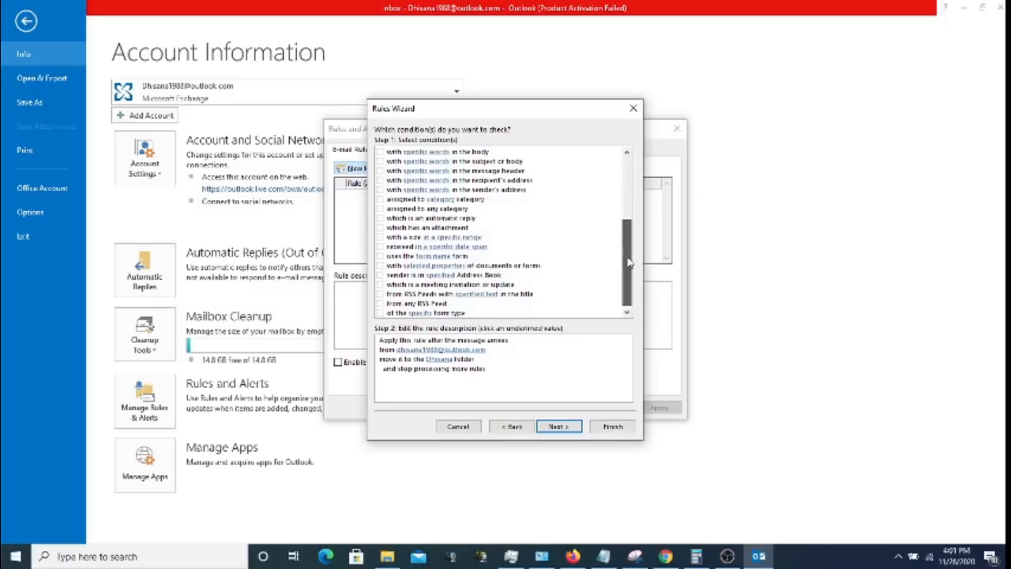
pyautogui.moveTo(629, 264); pyautogui.dragTo(629, 263)
pyautogui.moveTo(630, 263); pyautogui.dragTo(630, 270)
pyautogui.click(628, 153)
pyautogui.moveTo(627, 154); pyautogui.dragTo(627, 153)
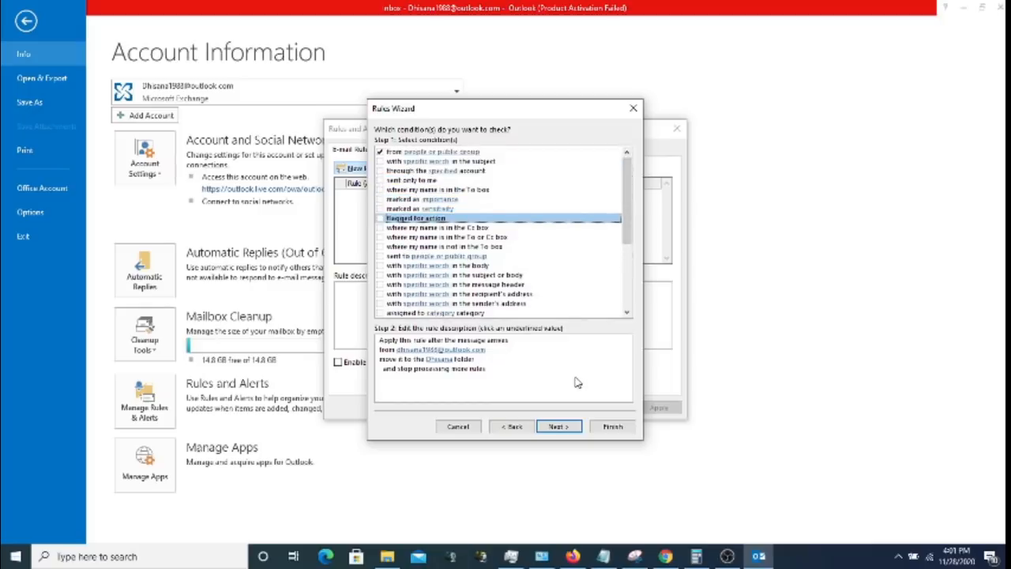
pyautogui.click(628, 316)
pyautogui.click(628, 316)
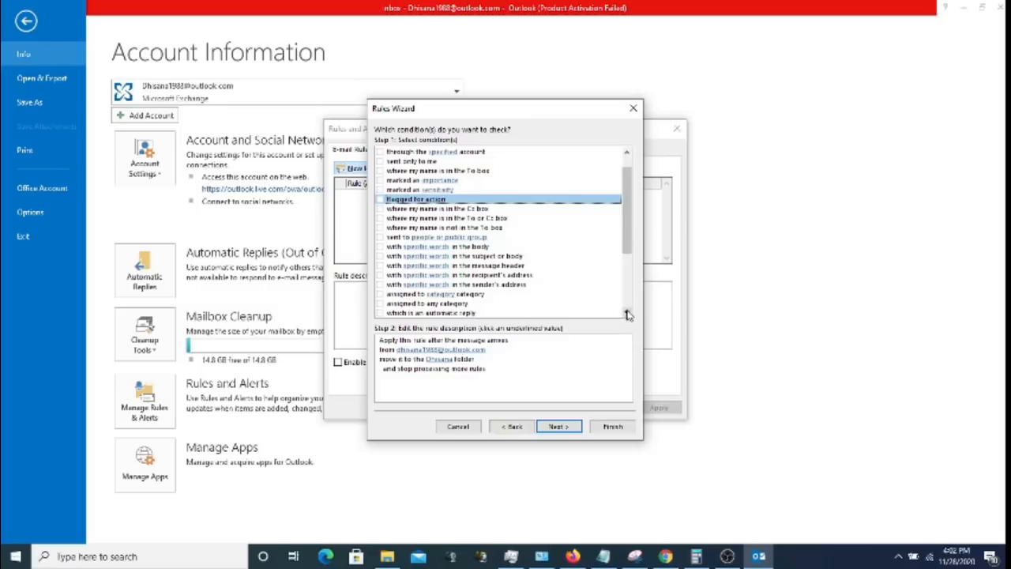
pyautogui.click(628, 314)
pyautogui.click(628, 315)
pyautogui.click(628, 315)
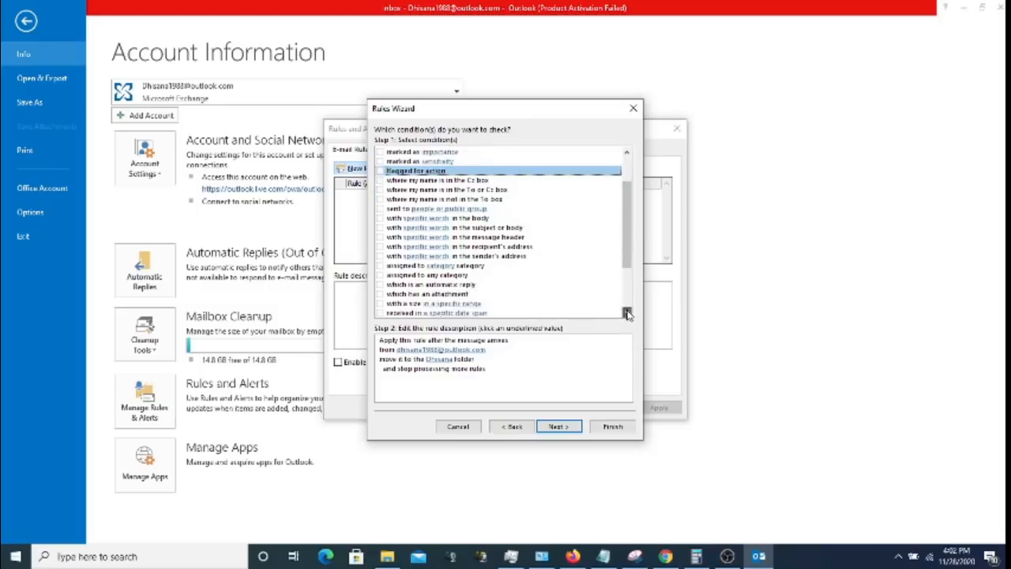
pyautogui.click(628, 314)
pyautogui.click(628, 314)
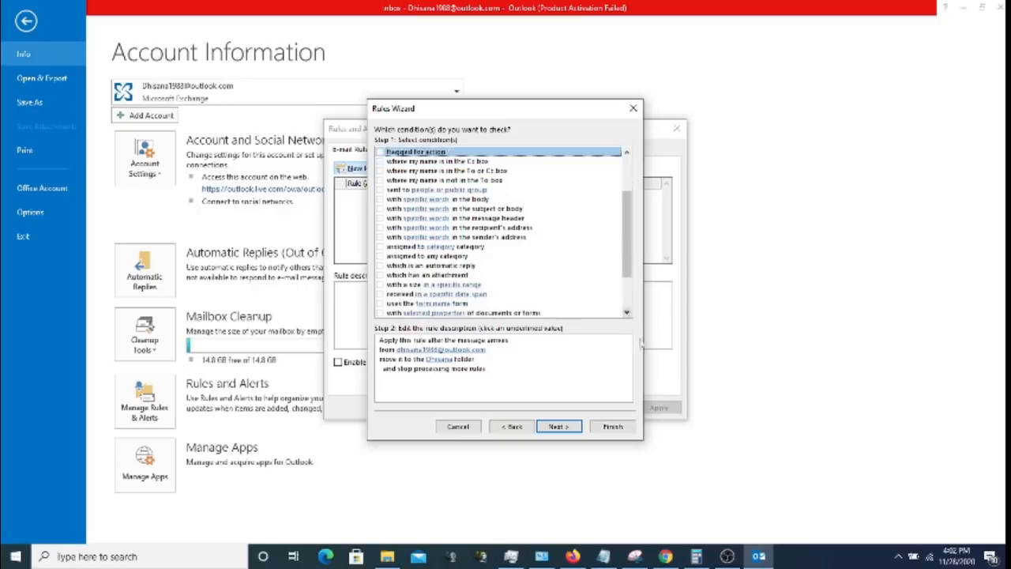
pyautogui.click(727, 557)
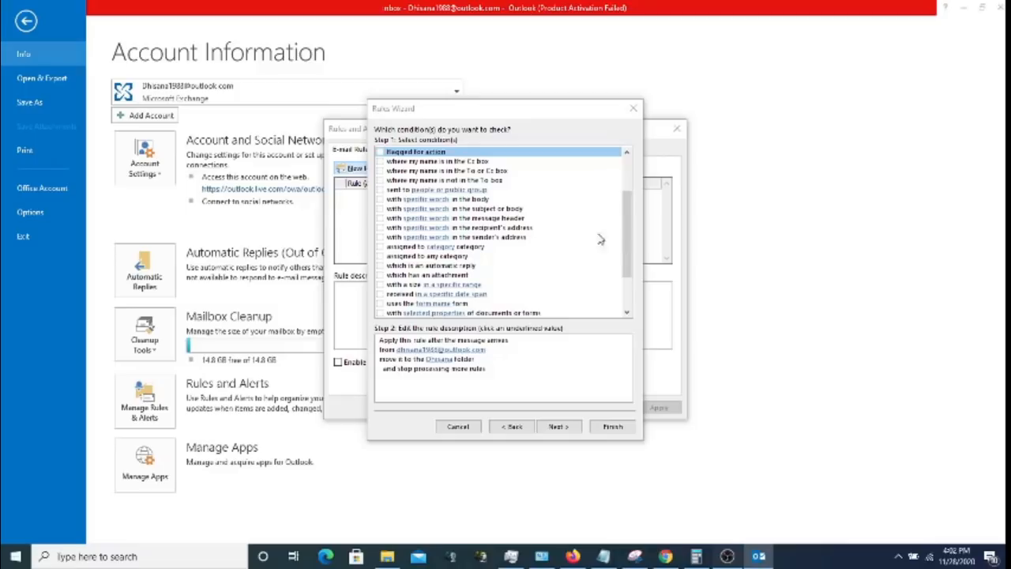
pyautogui.click(948, 8)
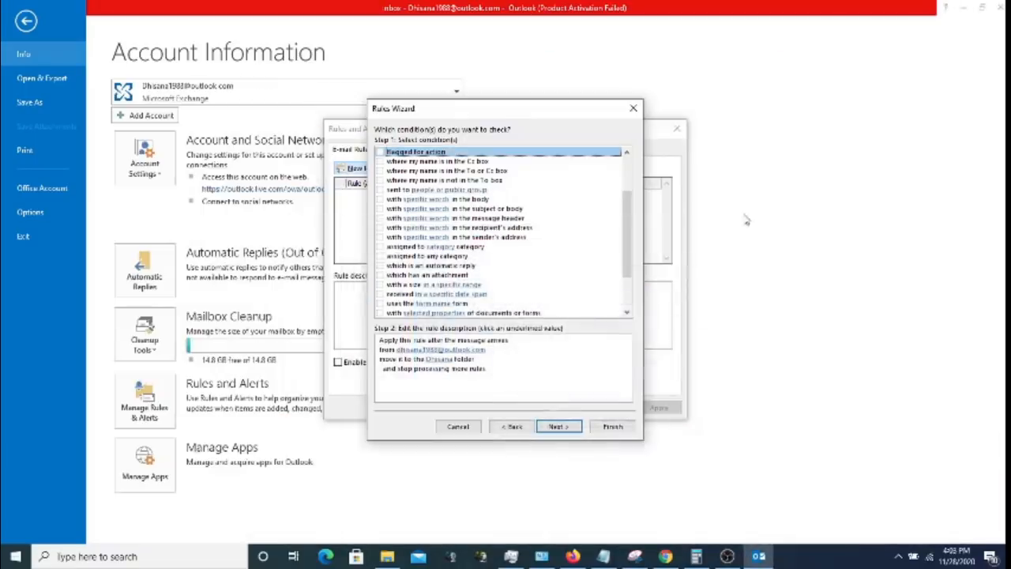
pyautogui.click(627, 313)
pyautogui.click(627, 312)
pyautogui.click(627, 313)
pyautogui.click(627, 313)
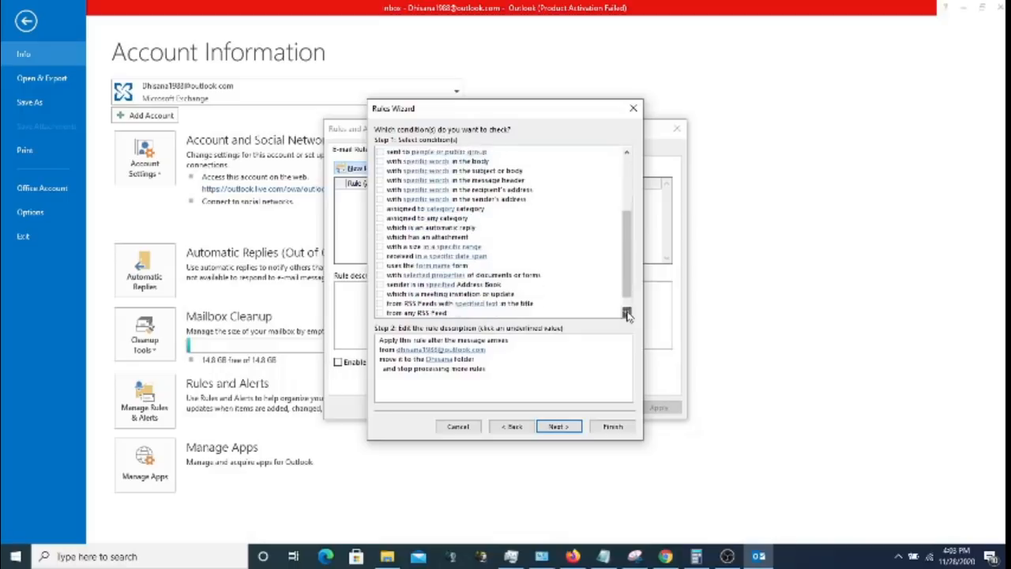
pyautogui.click(627, 313)
pyautogui.click(627, 313)
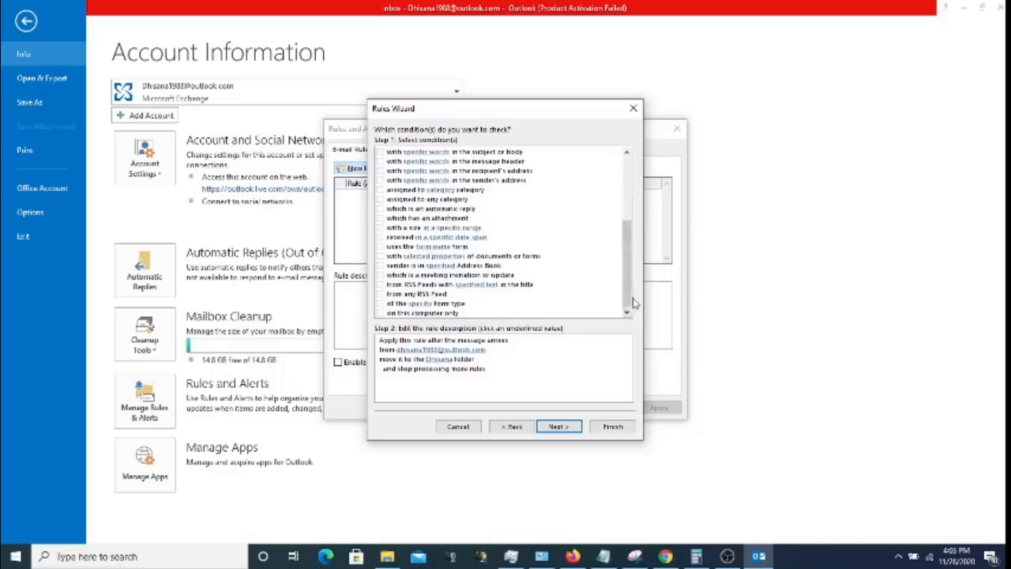
pyautogui.click(558, 426)
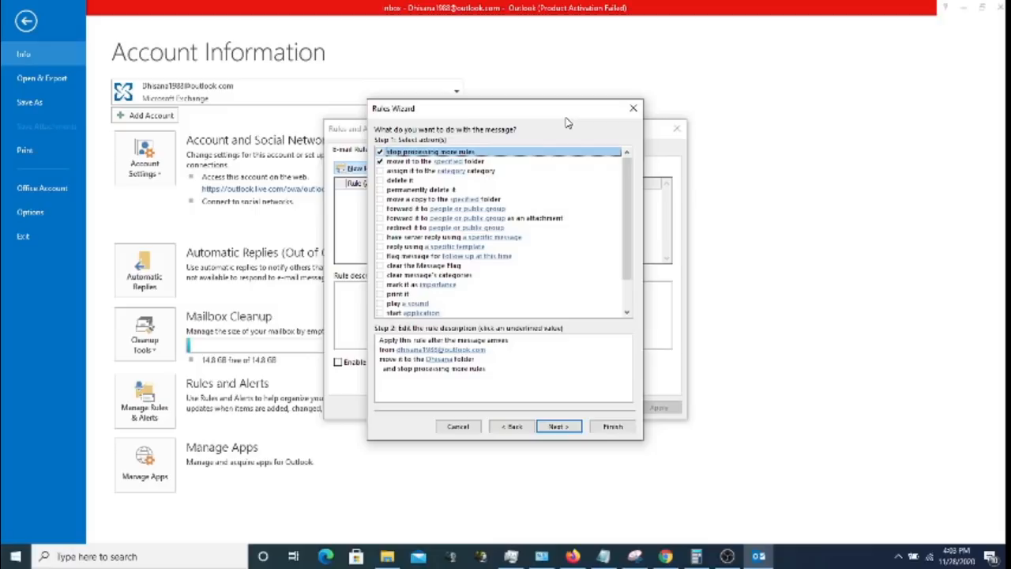
pyautogui.click(382, 181)
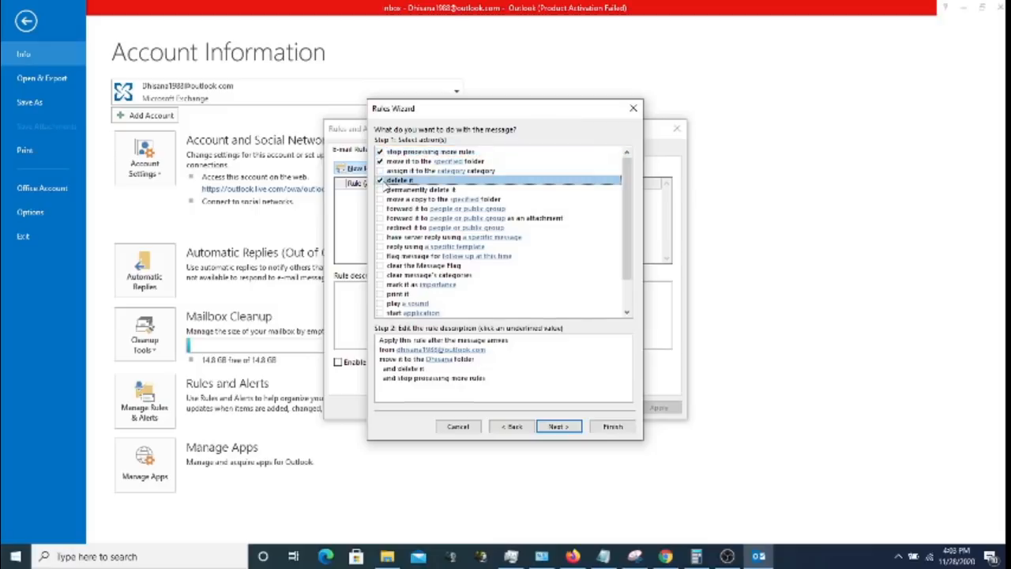
pyautogui.click(381, 180)
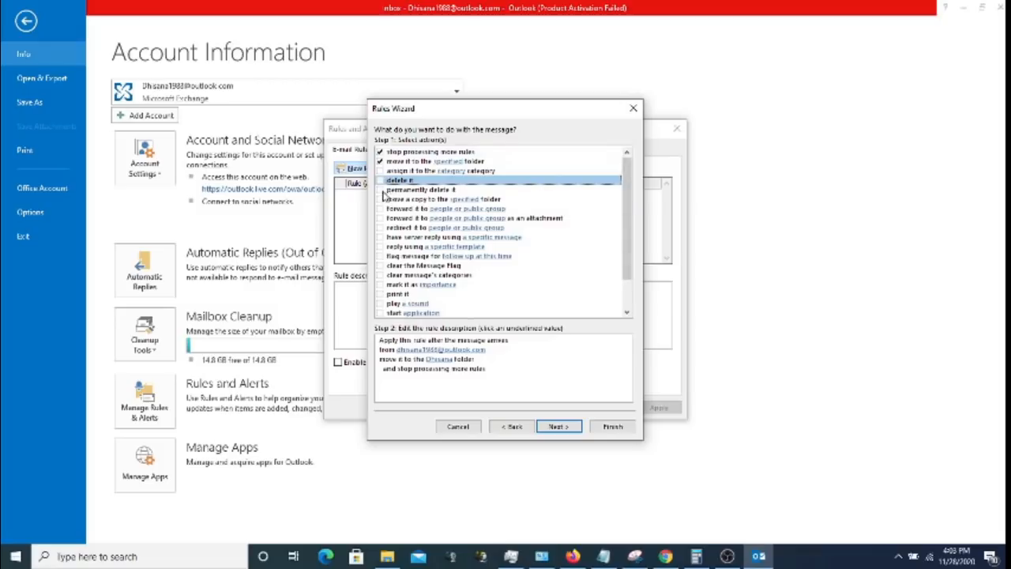
pyautogui.click(381, 190)
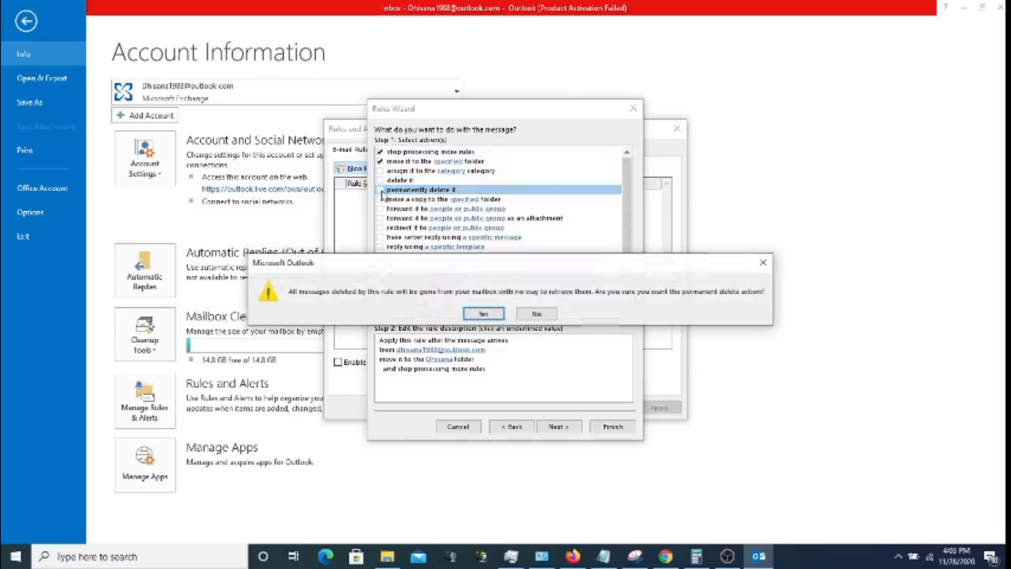
pyautogui.click(548, 316)
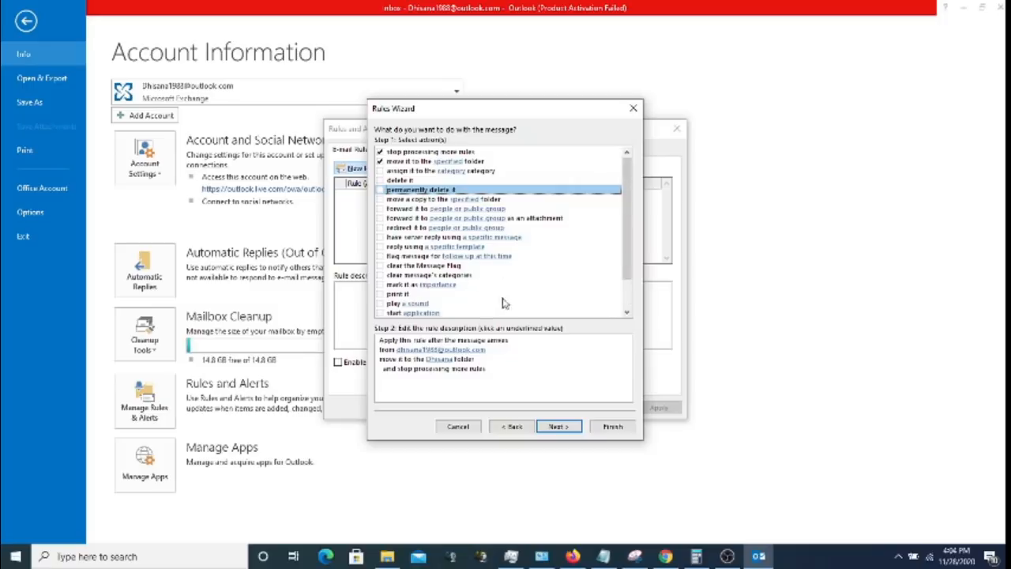
# - Tick and untick 'mark it as importance', then scroll down the action list
pyautogui.click(381, 286)
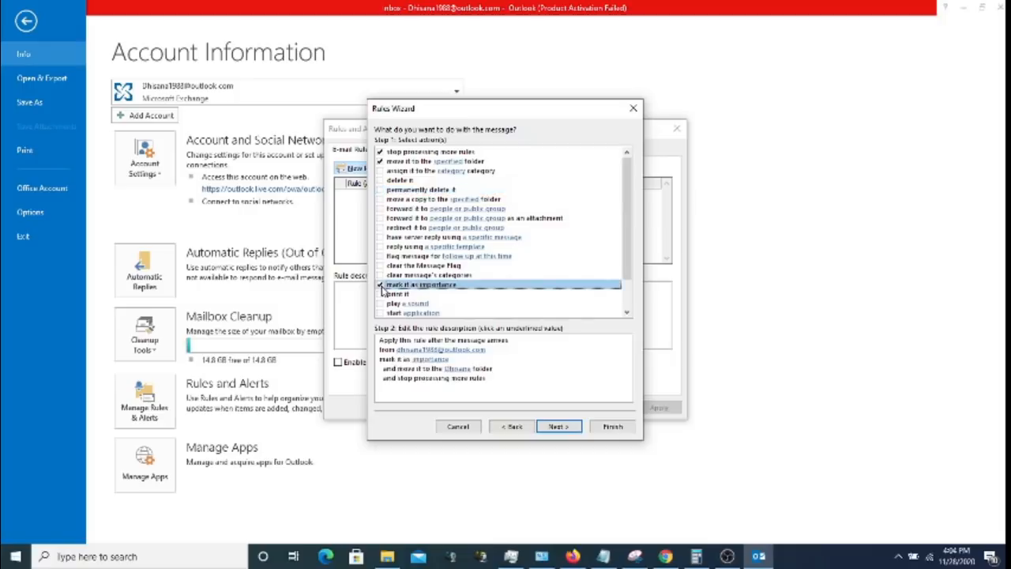
pyautogui.click(381, 286)
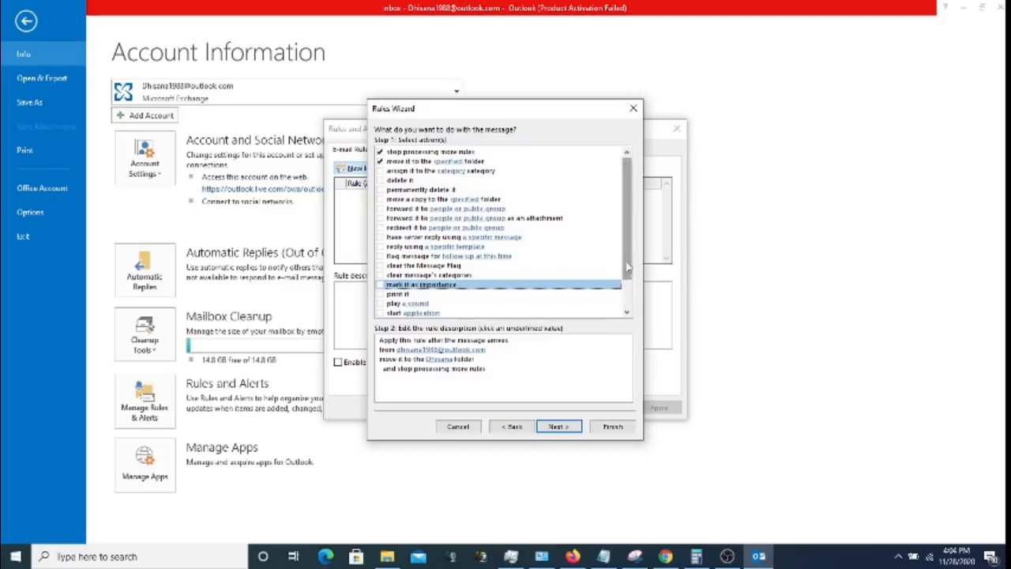
pyautogui.click(627, 312)
pyautogui.click(628, 313)
pyautogui.click(627, 313)
pyautogui.click(627, 313)
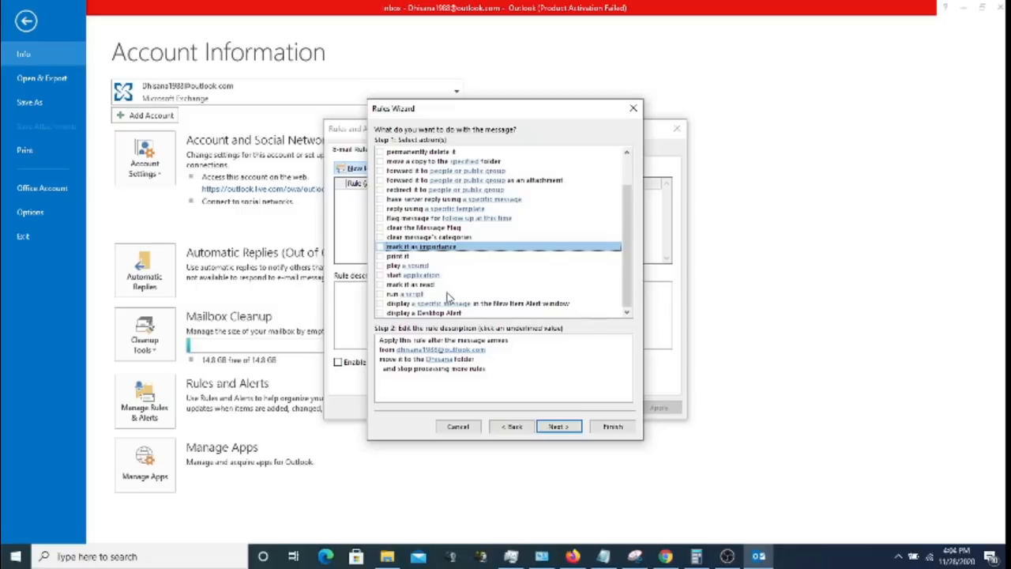
# - Tick and untick 'mark it as read', scroll the list, and continue to exceptions
pyautogui.click(380, 285)
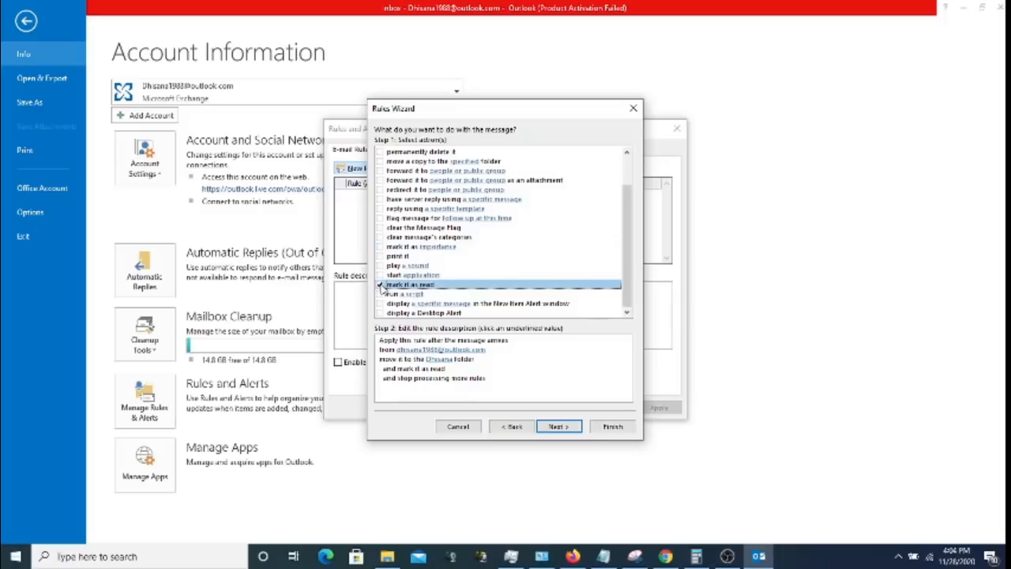
pyautogui.click(380, 285)
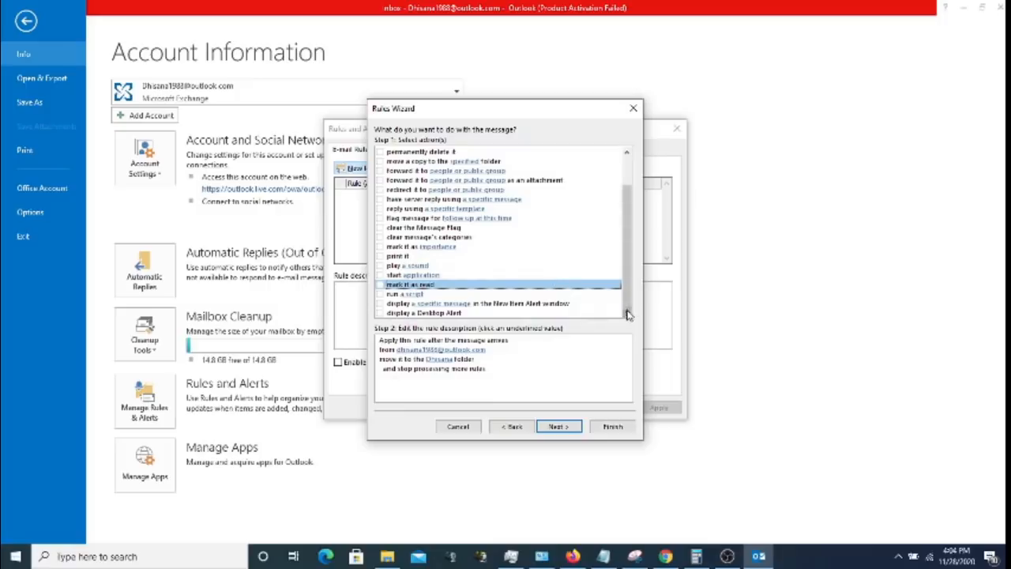
pyautogui.scroll(1, 628, 289)
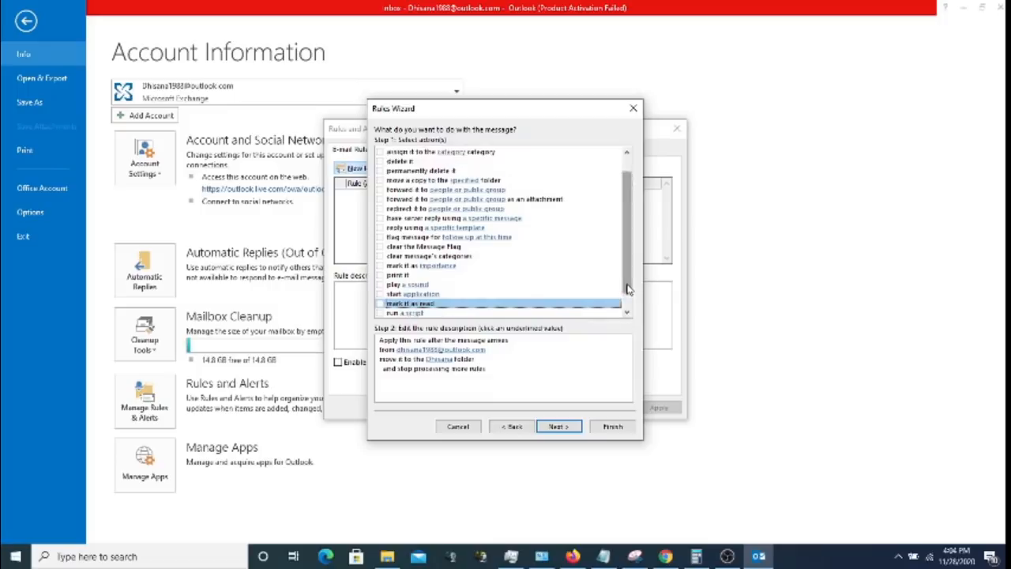
pyautogui.moveTo(628, 284); pyautogui.dragTo(627, 272)
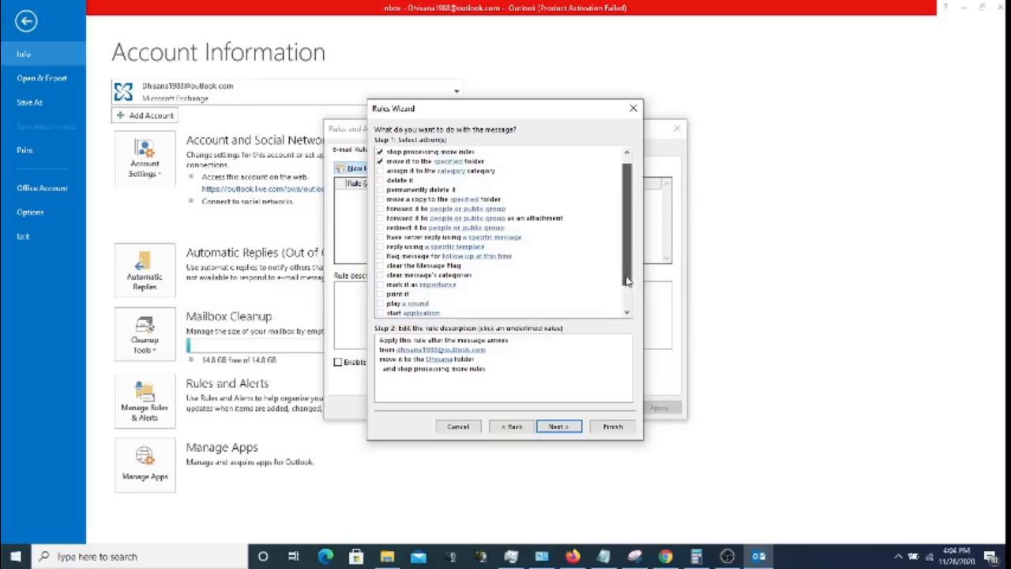
pyautogui.moveTo(627, 276); pyautogui.dragTo(629, 305)
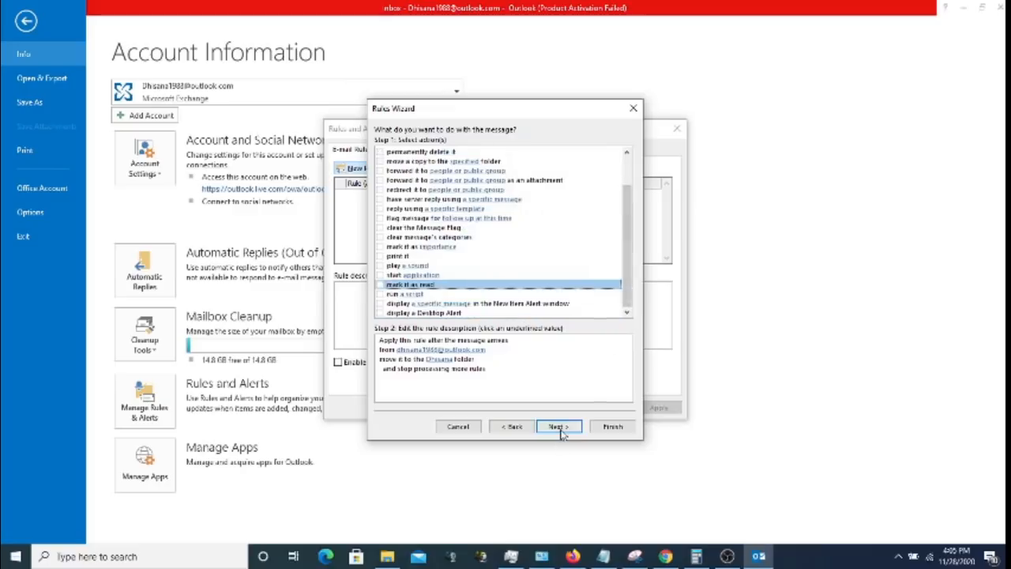
pyautogui.click(558, 427)
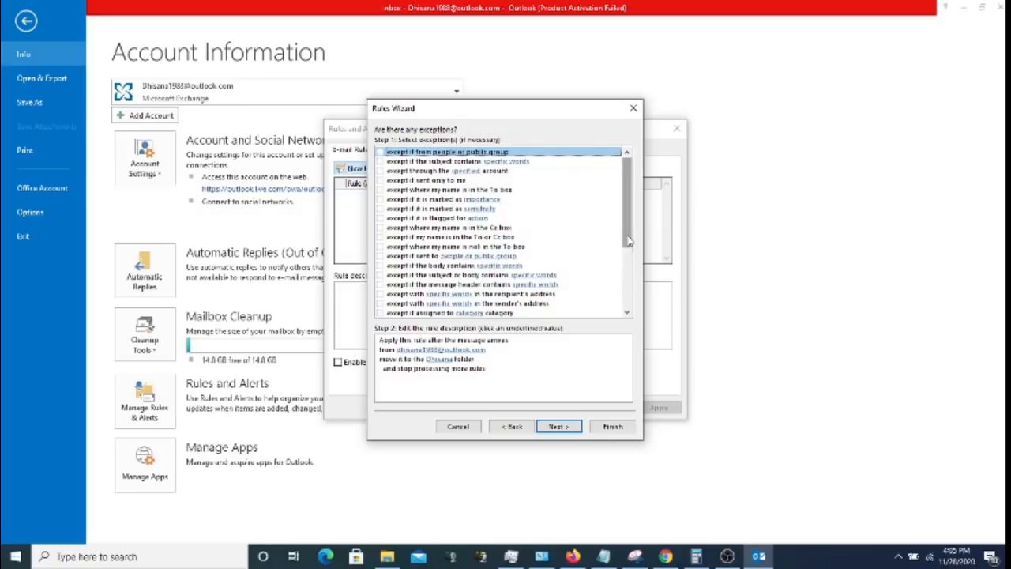
# - Scroll through every exception without ticking any, then continue to the finish page
pyautogui.click(629, 314)
pyautogui.click(627, 314)
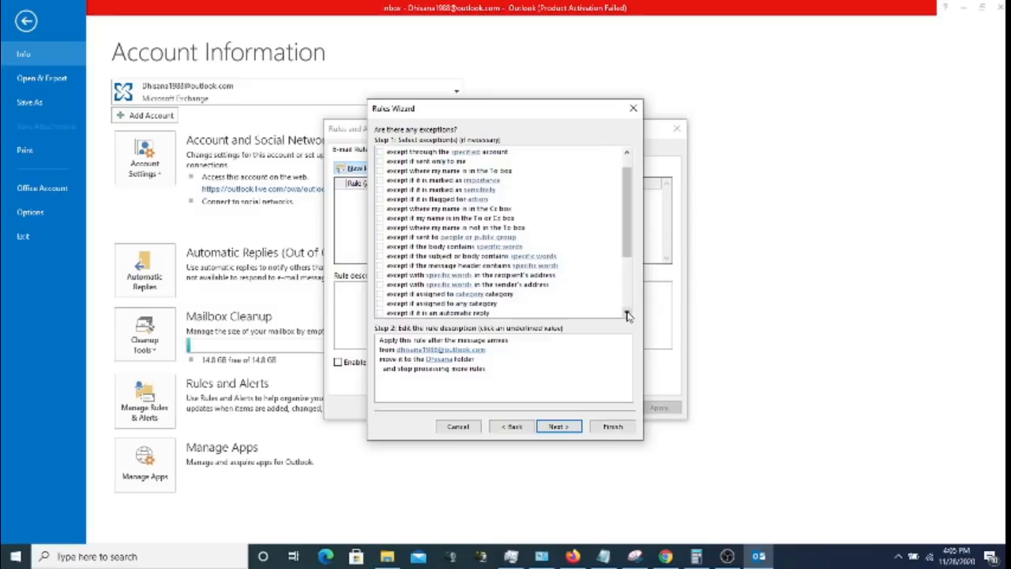
pyautogui.click(628, 314)
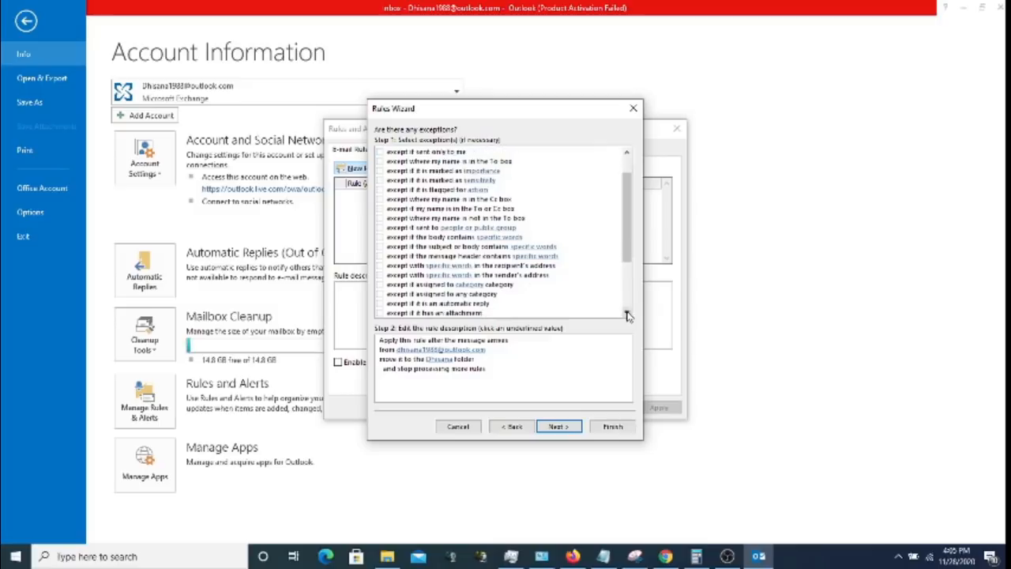
pyautogui.click(627, 314)
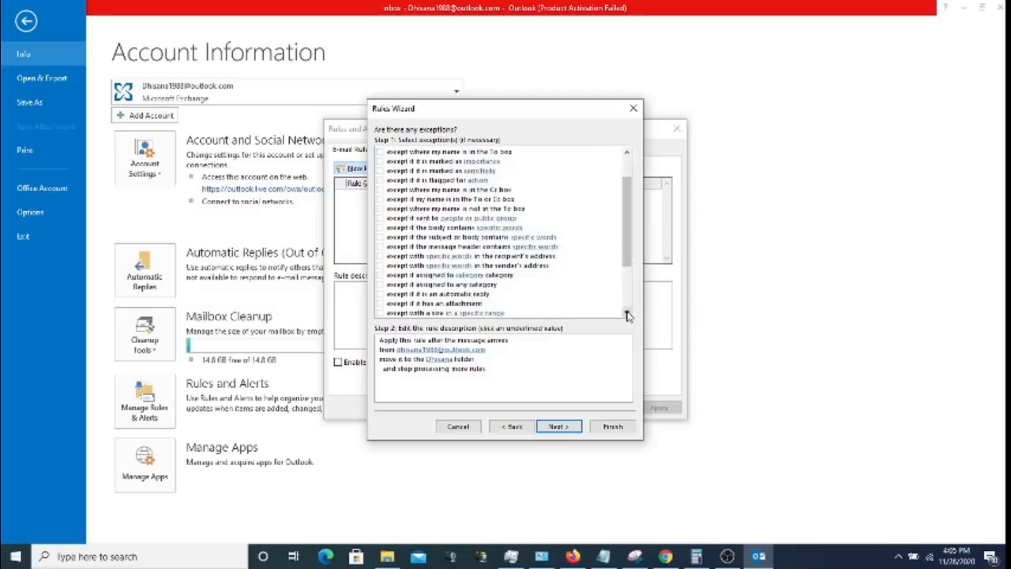
pyautogui.click(627, 315)
pyautogui.click(627, 314)
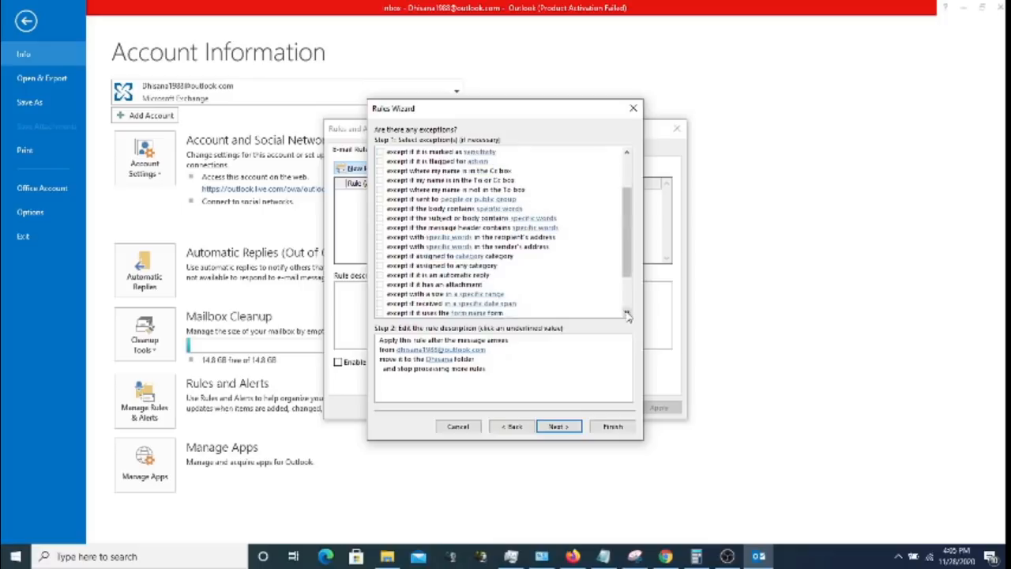
pyautogui.click(628, 314)
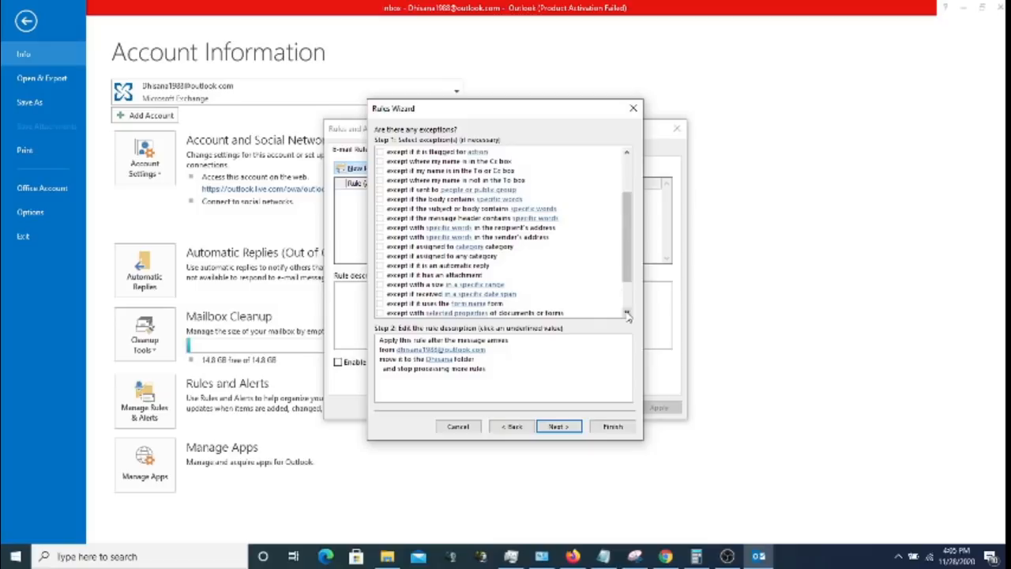
pyautogui.click(627, 314)
pyautogui.click(627, 314)
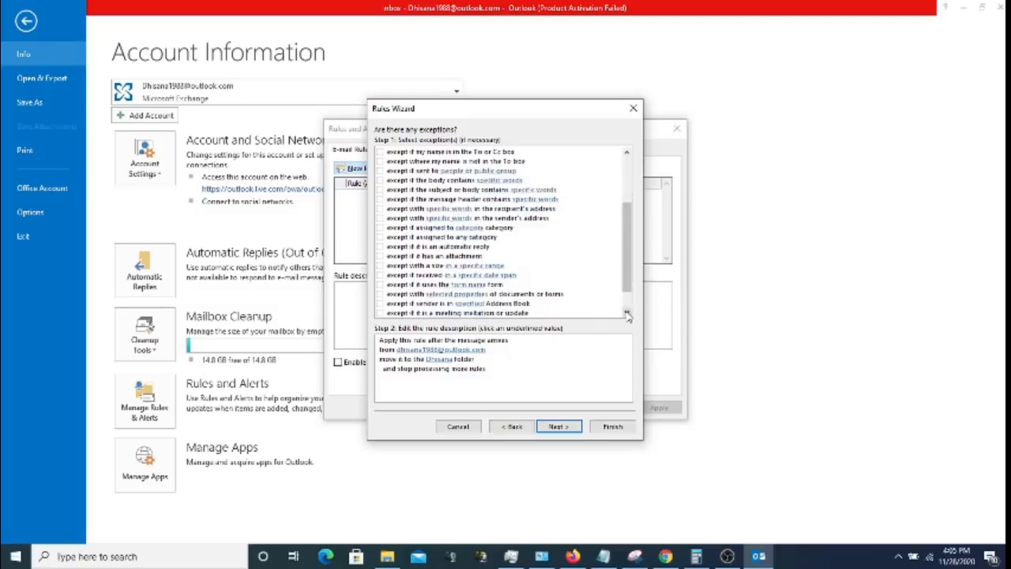
pyautogui.click(627, 314)
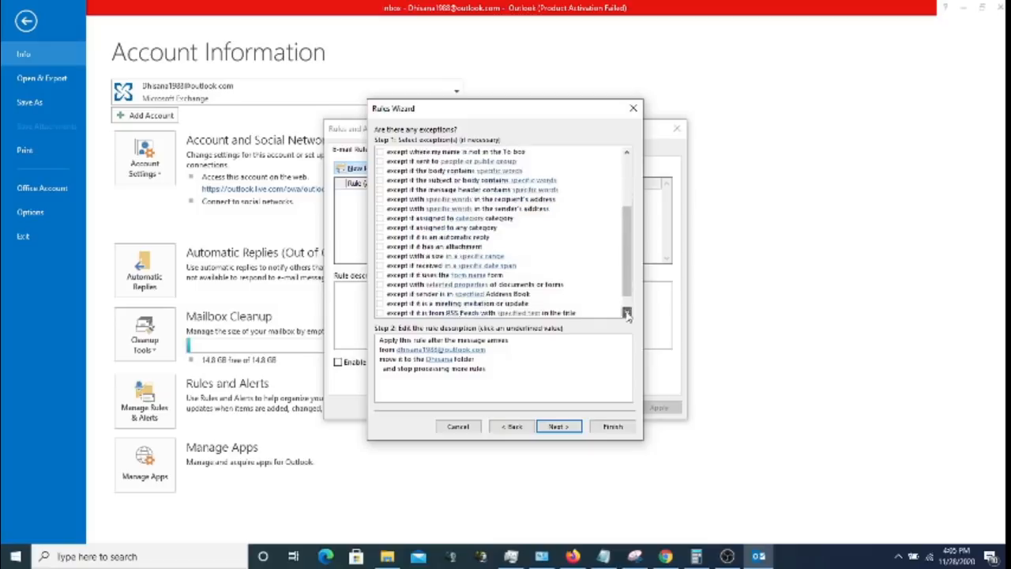
pyautogui.click(628, 314)
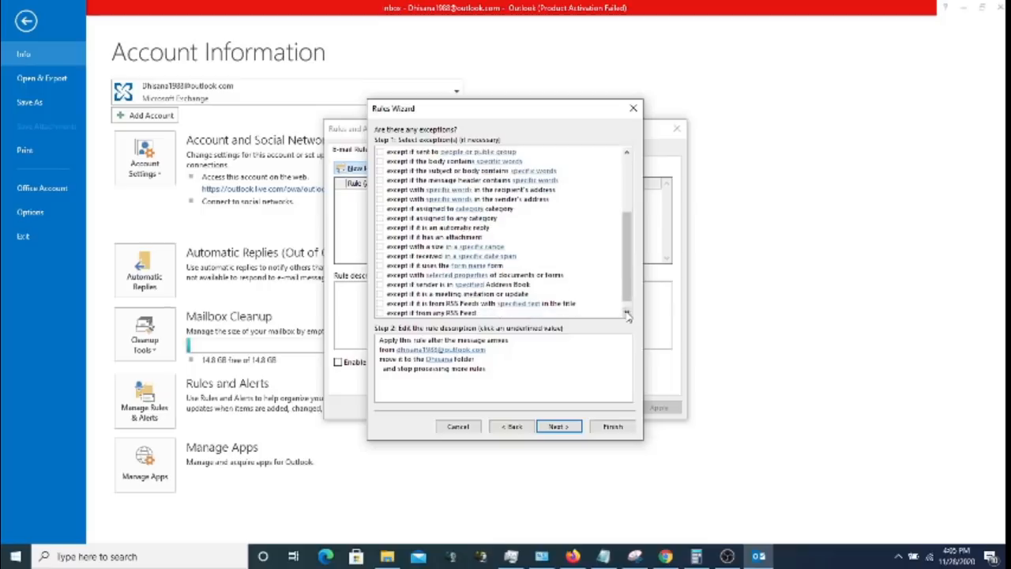
pyautogui.click(627, 314)
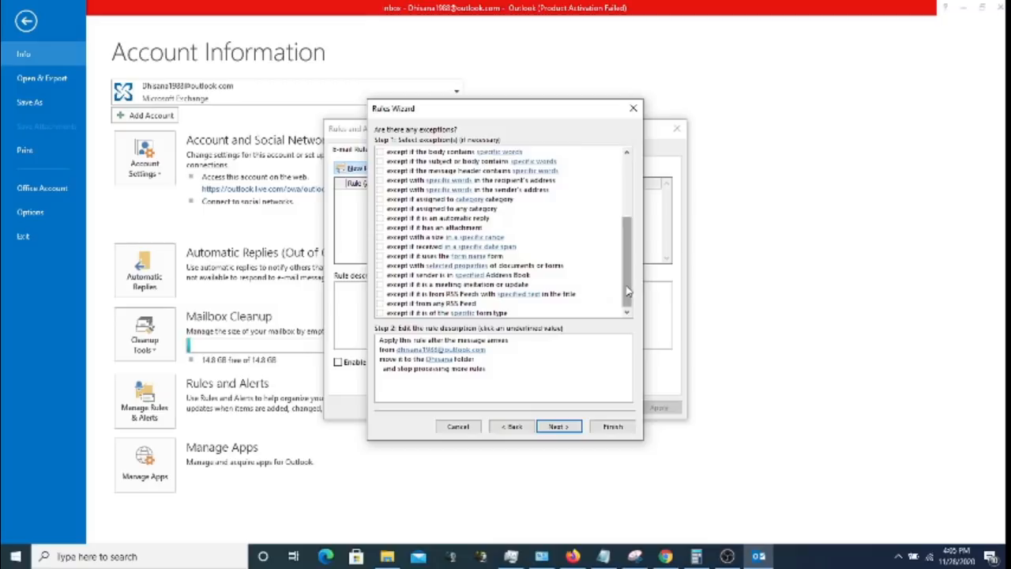
pyautogui.moveTo(627, 292); pyautogui.dragTo(627, 282)
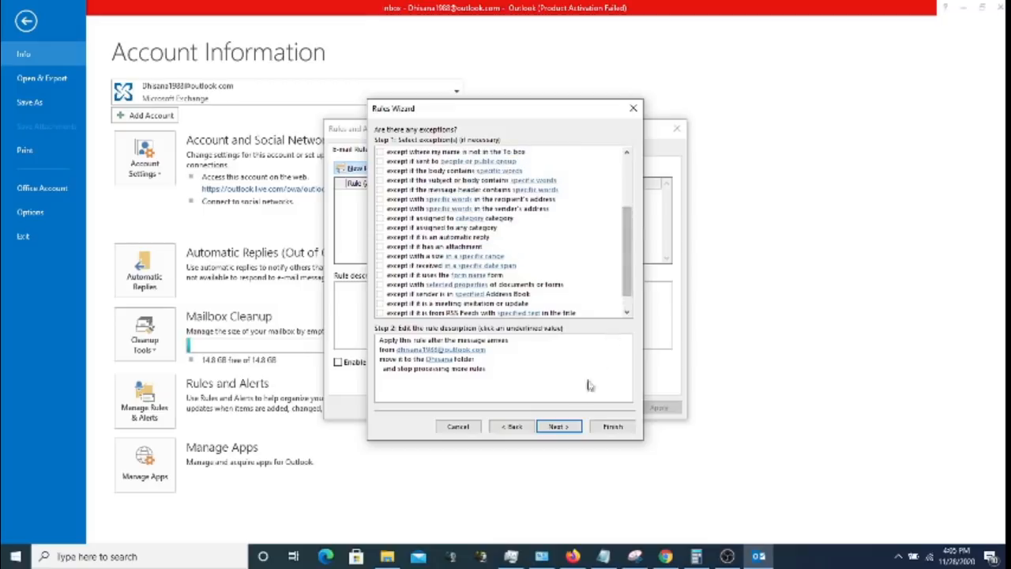
pyautogui.click(561, 426)
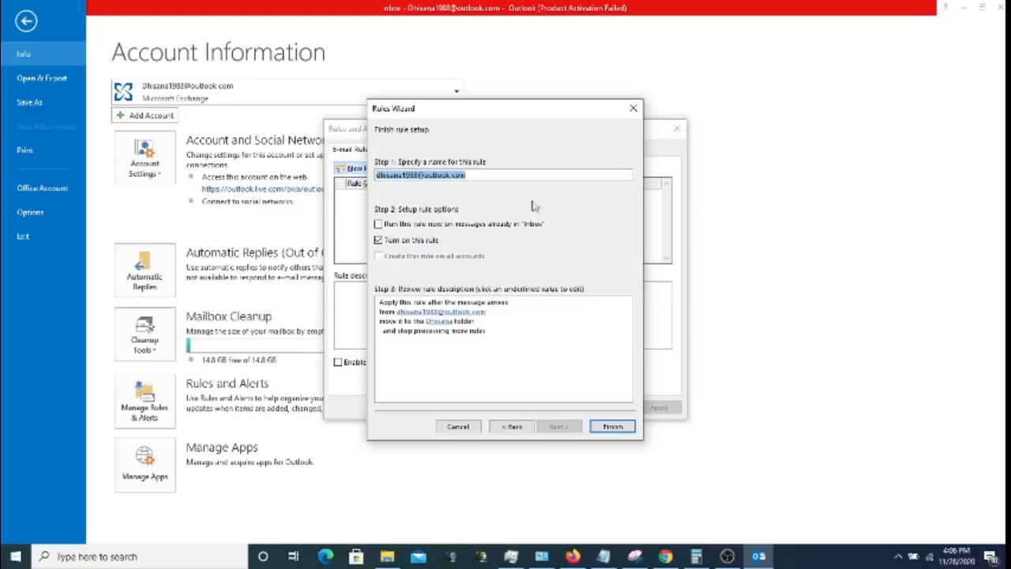
# - Review the suggested rule name, leave the rule switched on, and finish it
pyautogui.moveTo(477, 175); pyautogui.dragTo(376, 175)
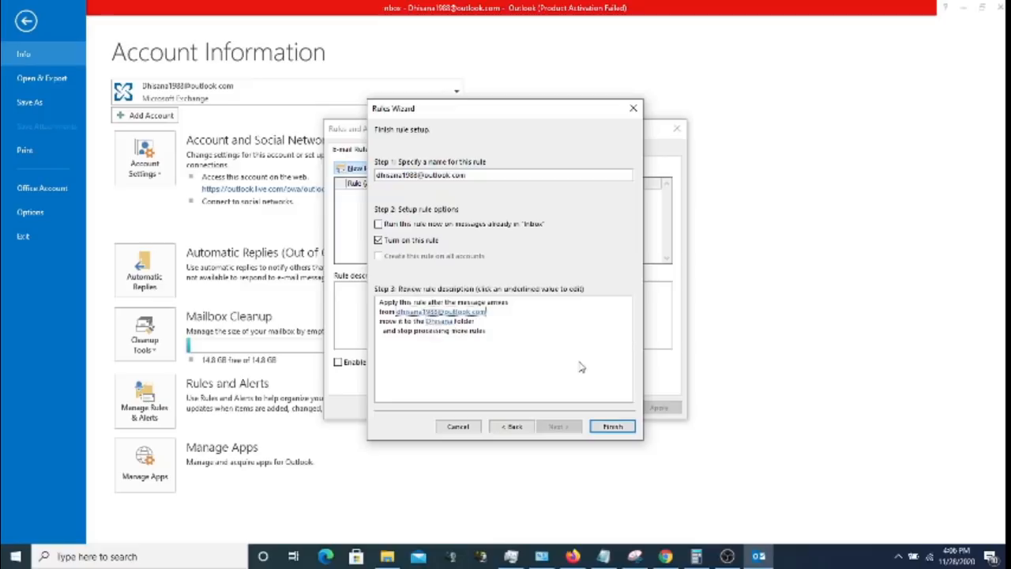
pyautogui.click(612, 427)
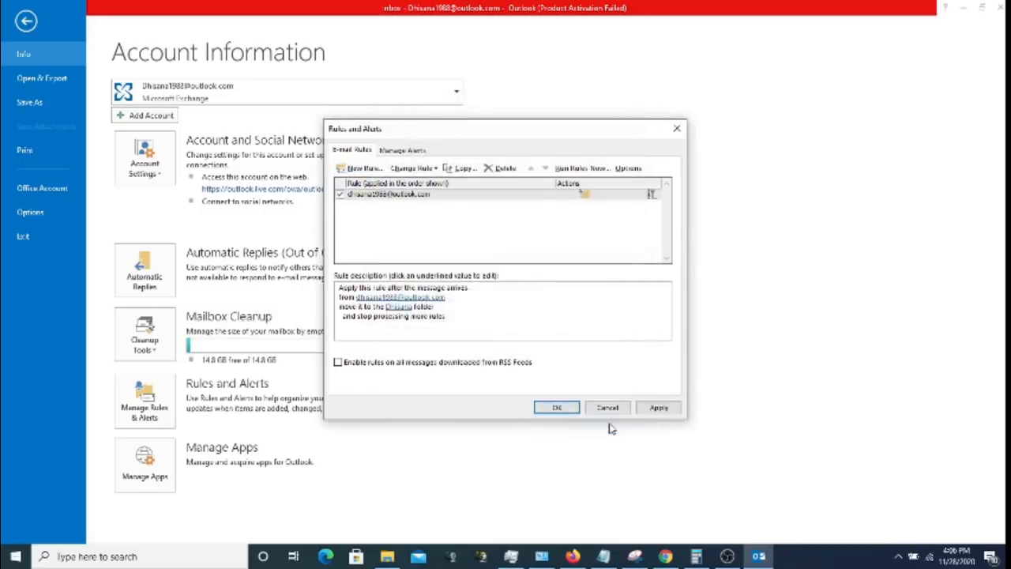
# - Save the rules, reopen Rules and Alerts, and open the new rule to review it
pyautogui.click(561, 407)
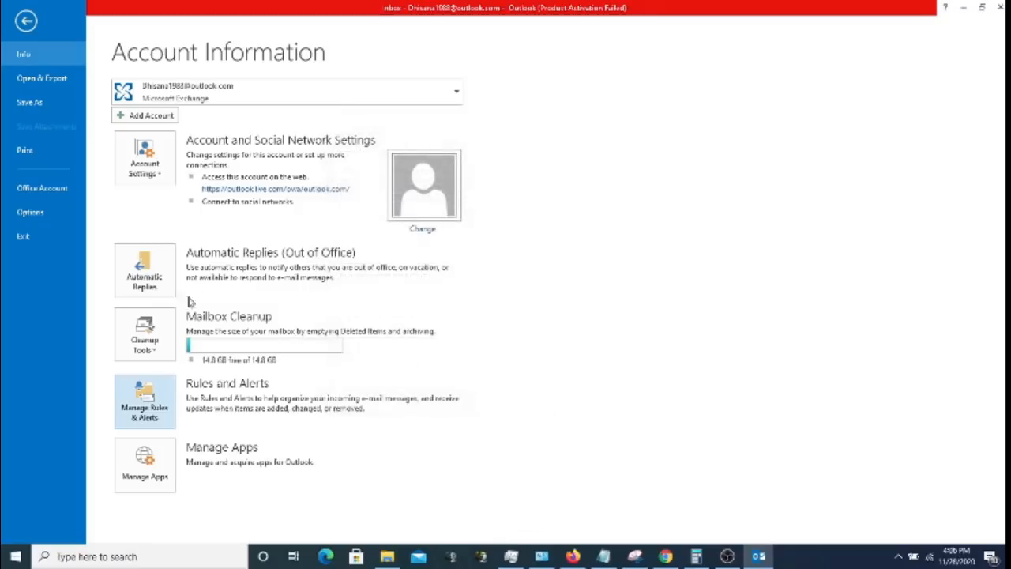
pyautogui.click(160, 406)
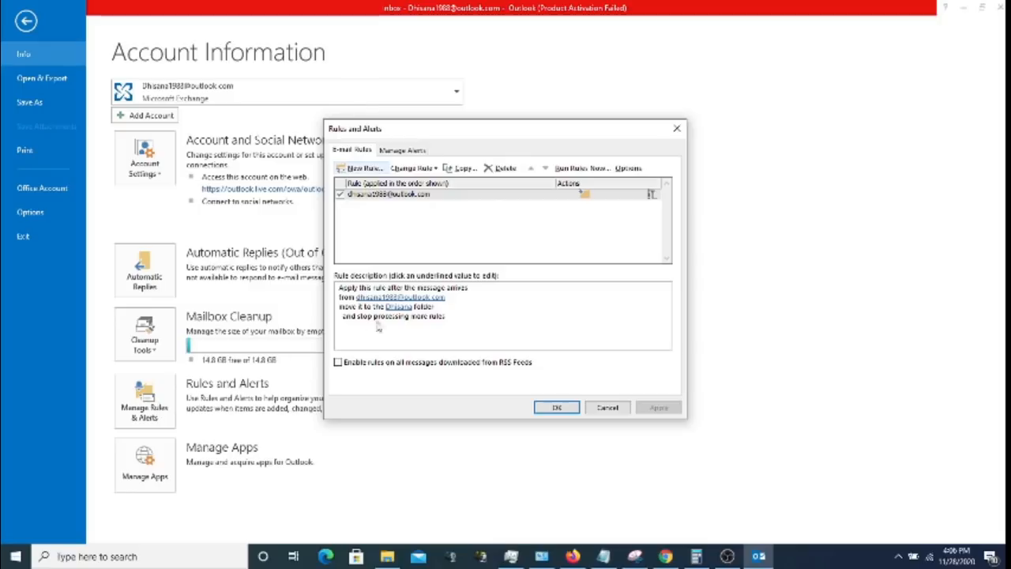
pyautogui.click(421, 197)
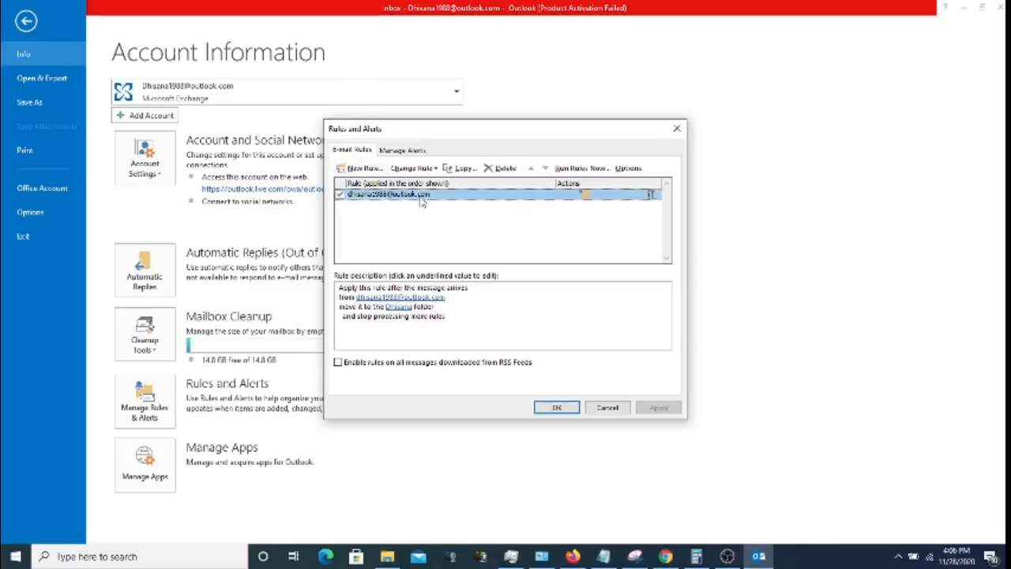
pyautogui.doubleClick(421, 198)
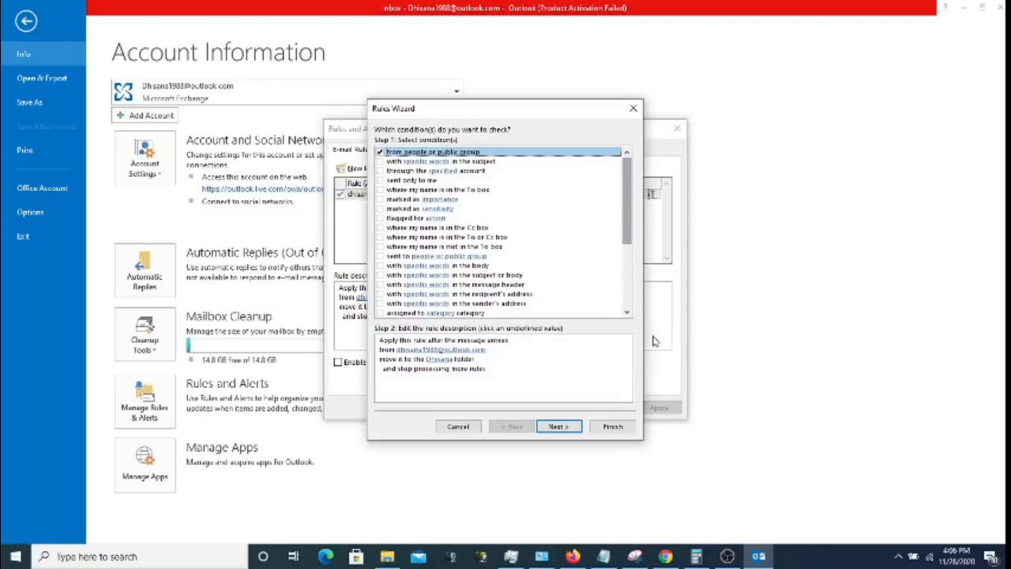
# - Close the wizard and Rules and Alerts without changes, returning to the mail view
pyautogui.click(634, 109)
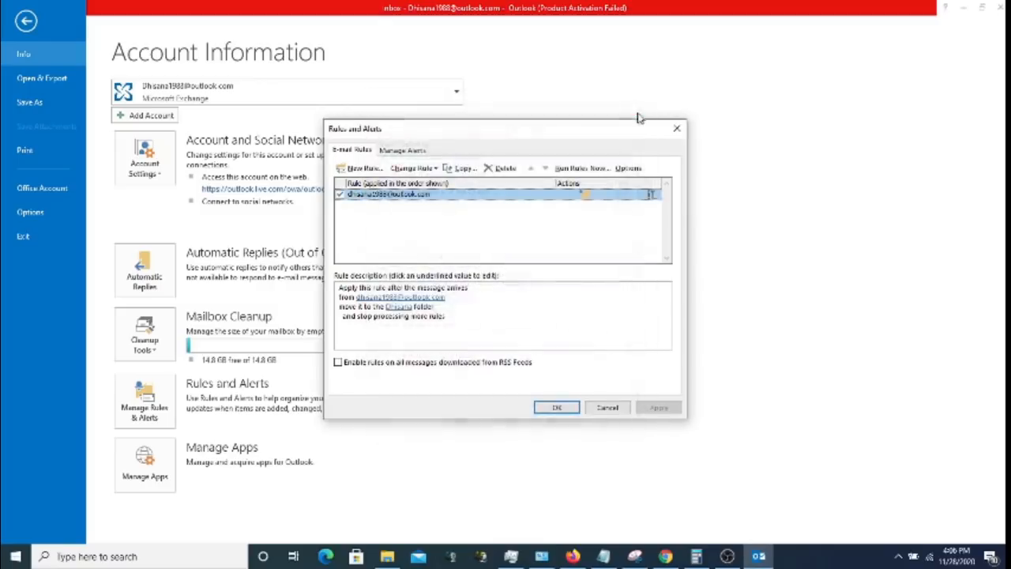
pyautogui.click(677, 129)
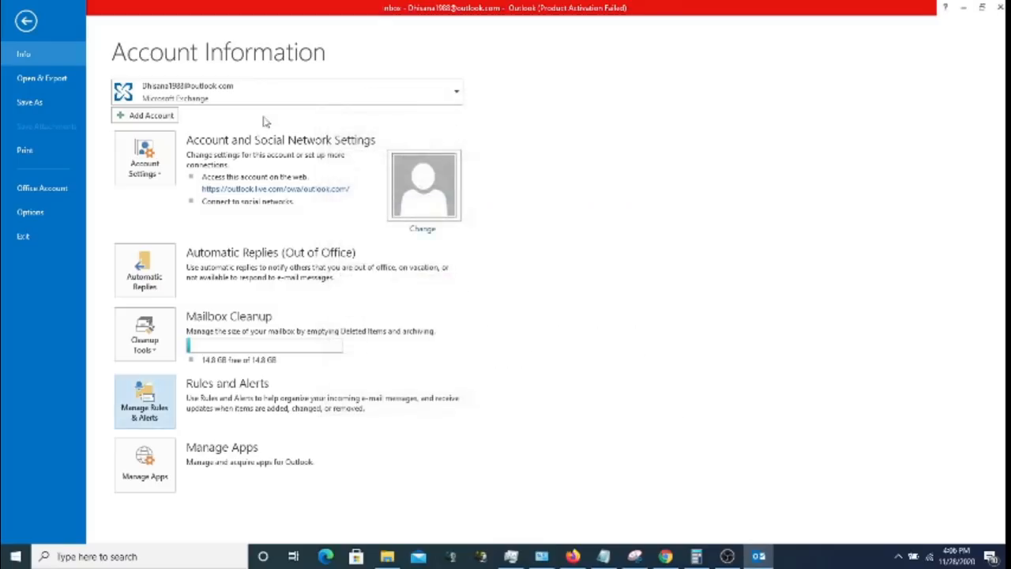
pyautogui.click(26, 22)
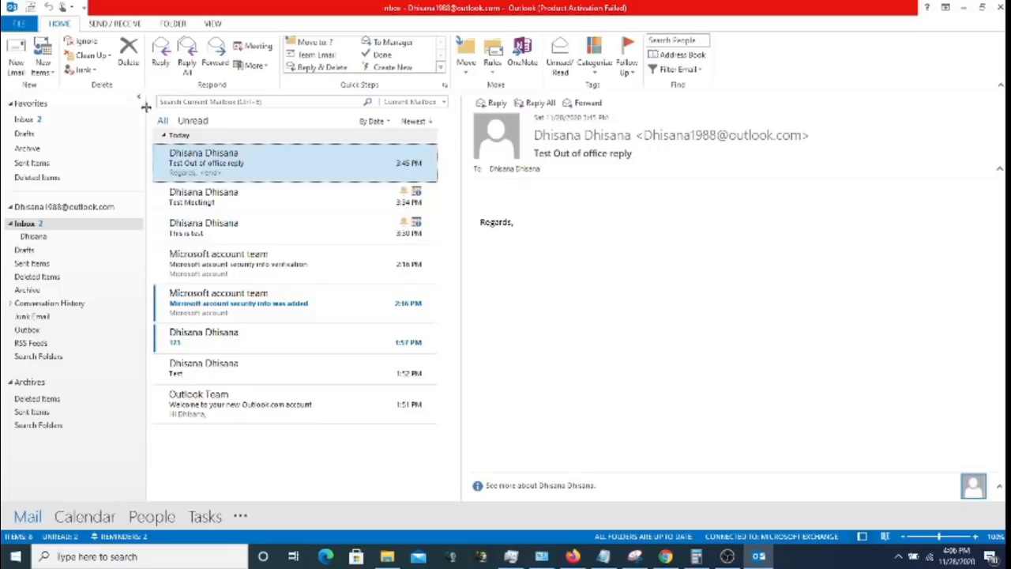
# - Send a new email with the subject 'Test Rule', addressed to your own account
pyautogui.click(10, 60)
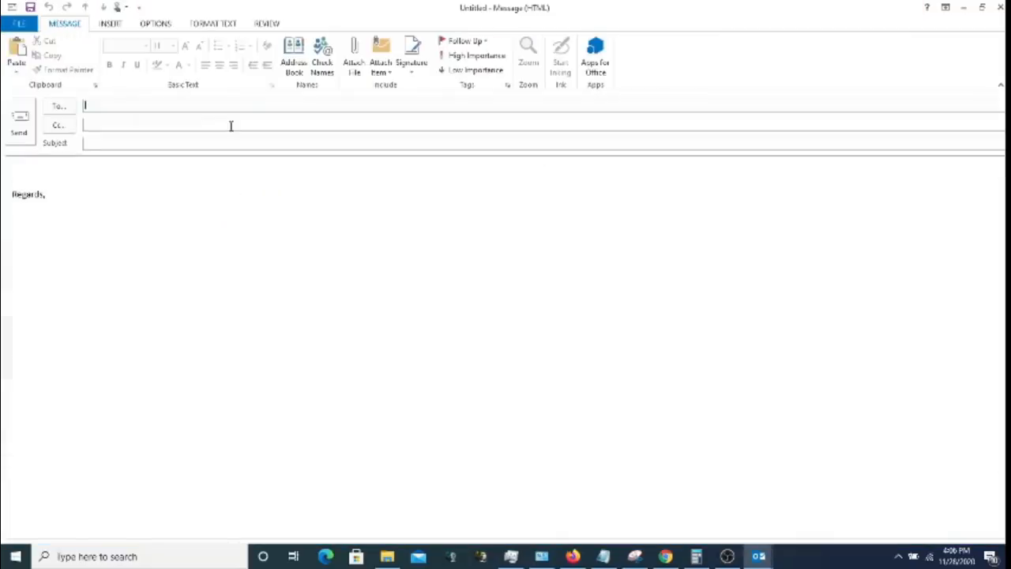
pyautogui.write('dh')
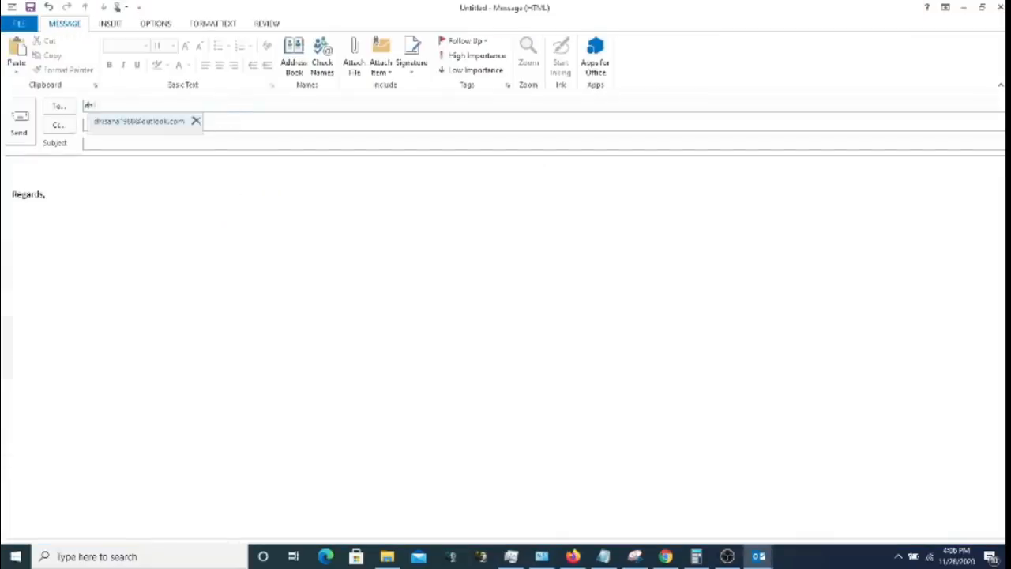
pyautogui.click(173, 123)
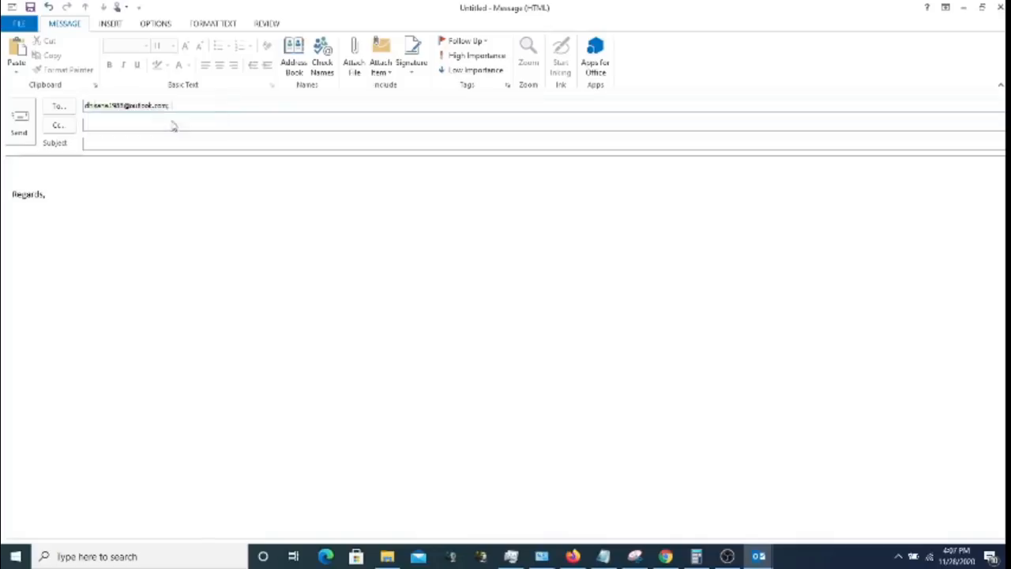
pyautogui.click(133, 145)
pyautogui.write('Test')
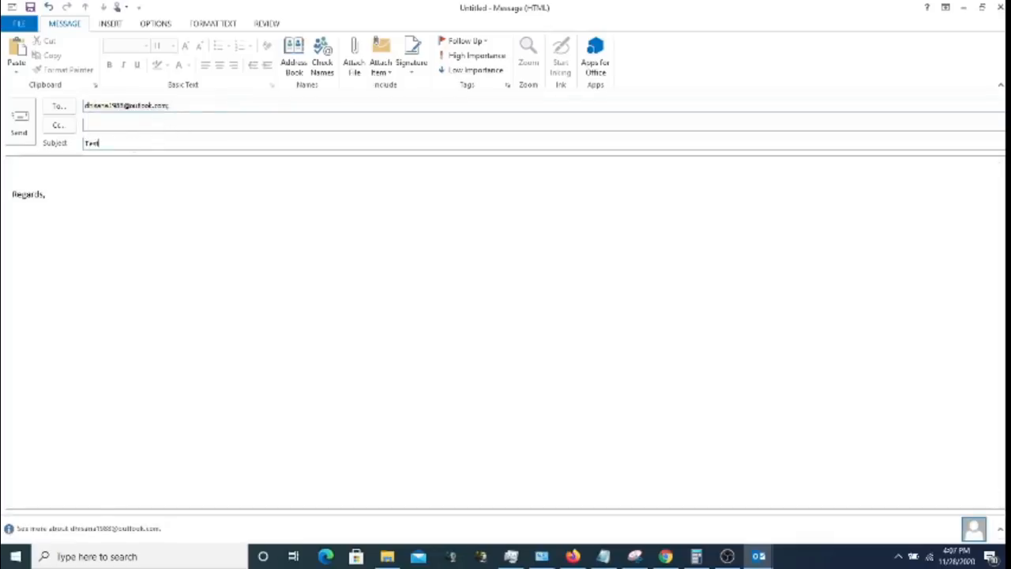
pyautogui.write(' Rule')
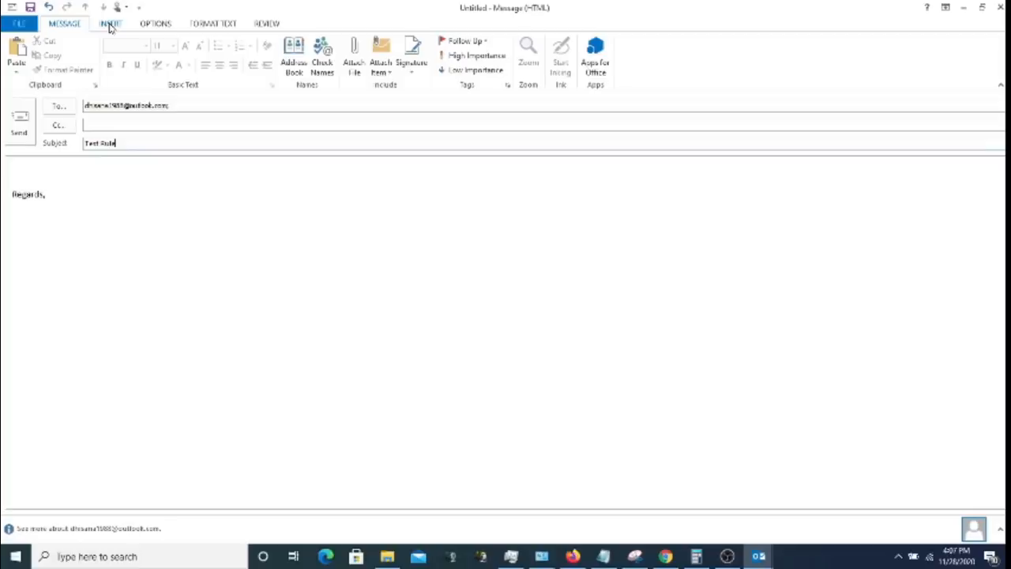
pyautogui.click(21, 130)
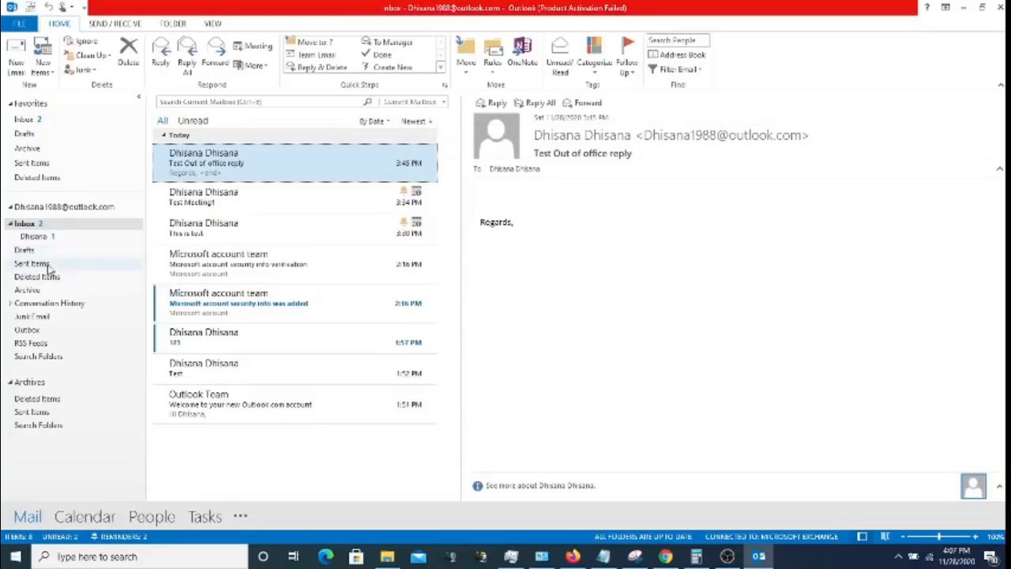
# - Find Test Rule in Sent Items, then read it in the Inbox subfolder where the rule filed it
pyautogui.click(24, 264)
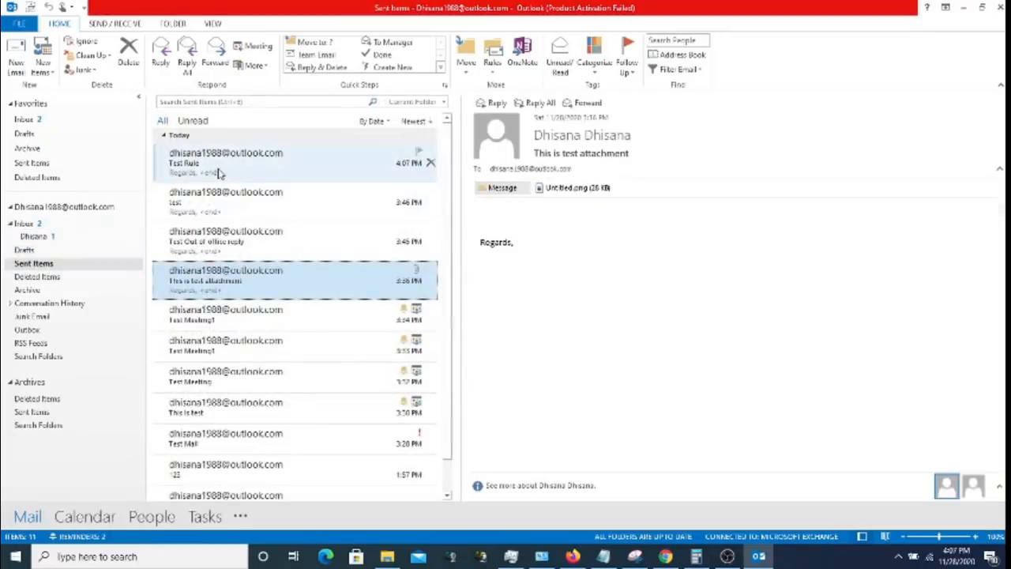
pyautogui.click(220, 173)
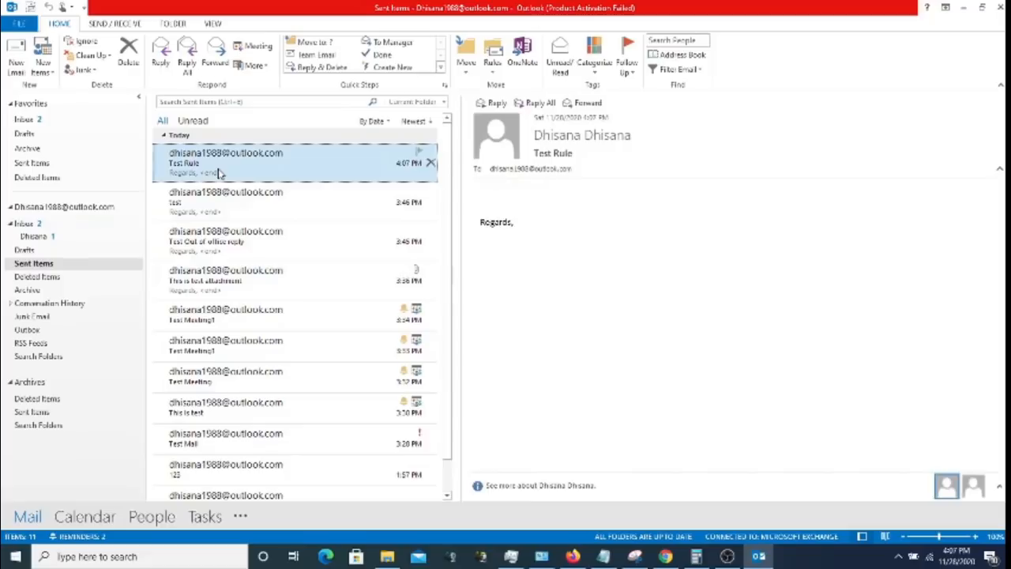
pyautogui.click(49, 226)
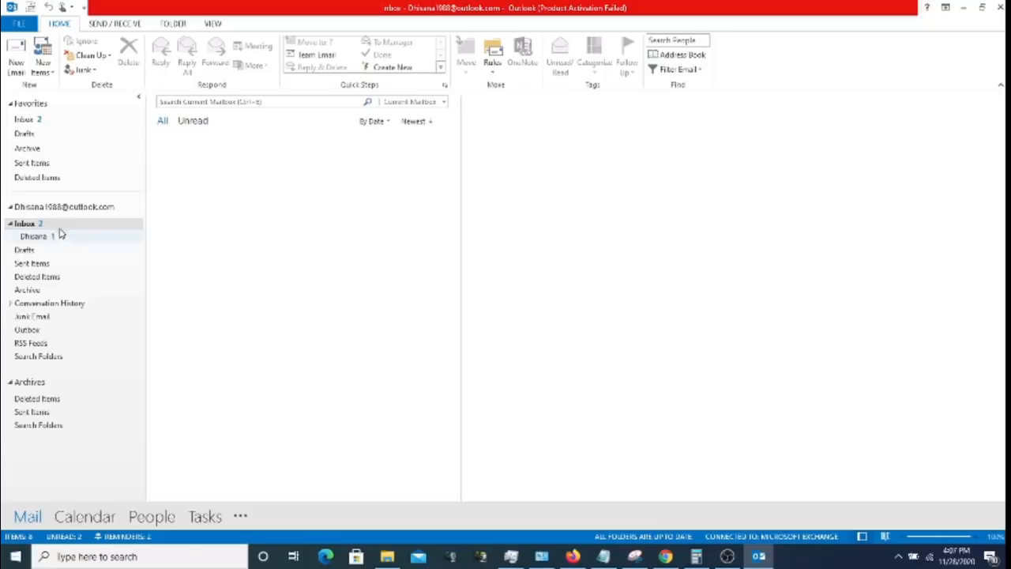
pyautogui.click(61, 231)
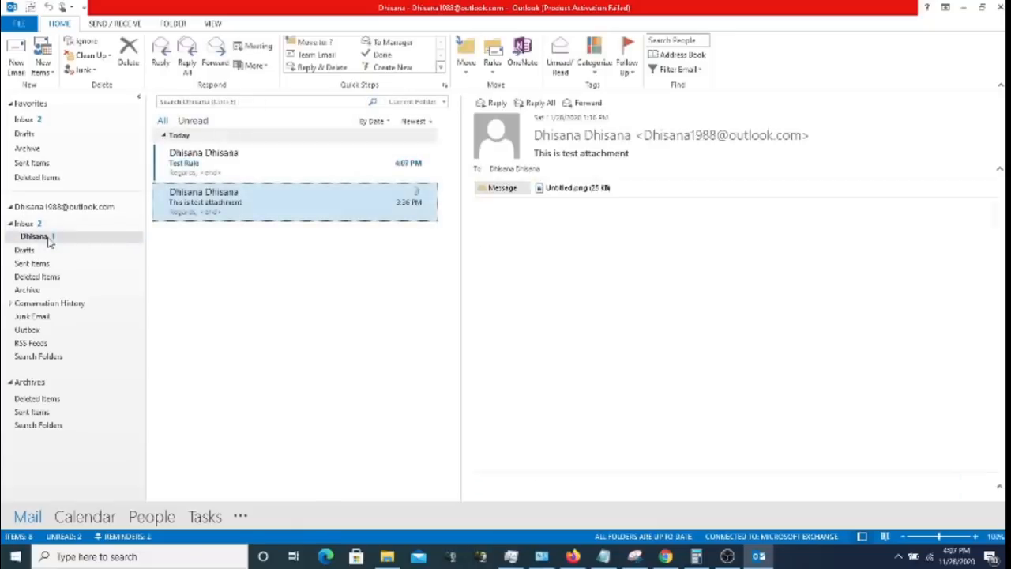
pyautogui.click(215, 173)
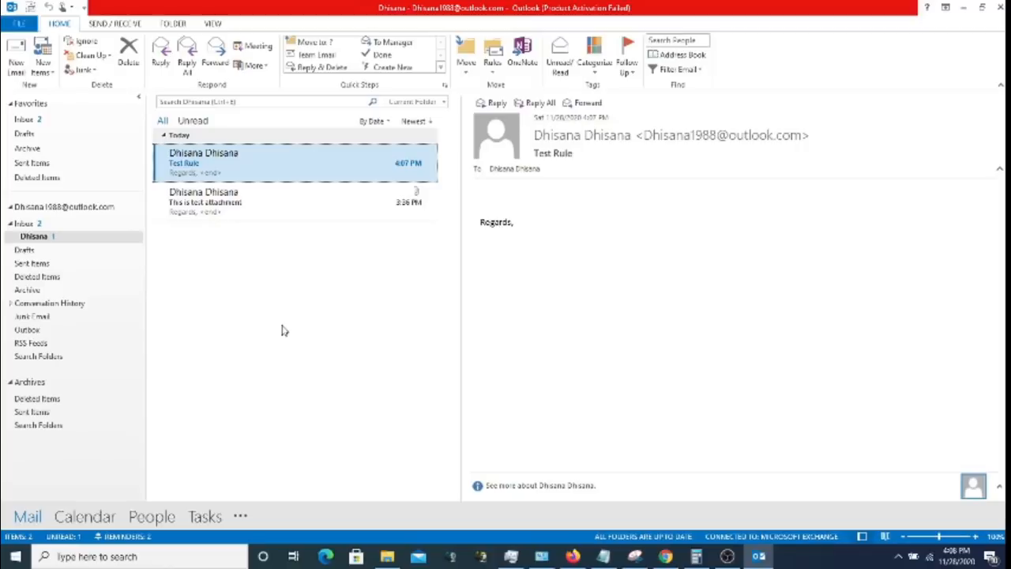
# - Bring Outlook back to the front and open the Account Information page
pyautogui.click(727, 556)
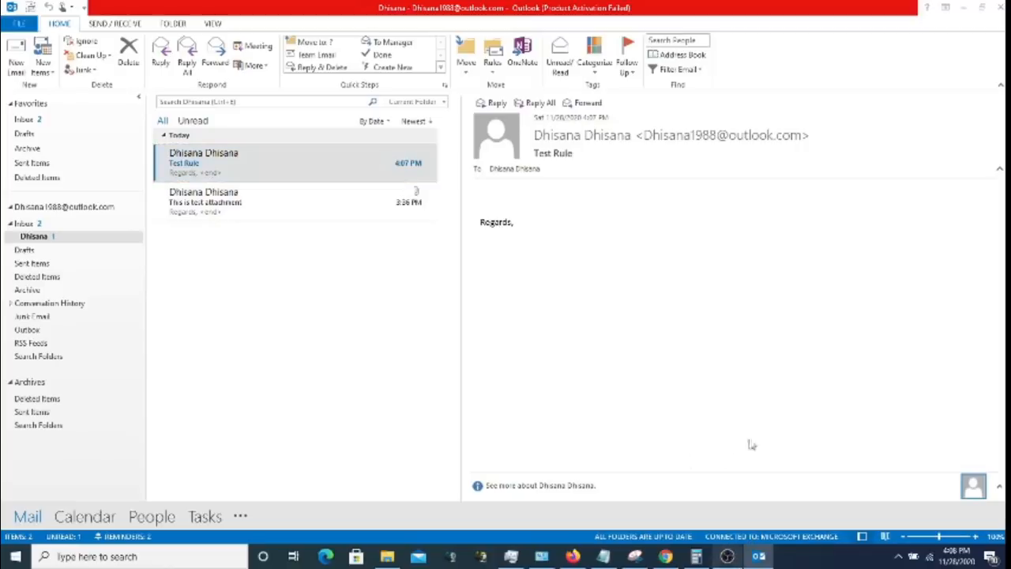
pyautogui.click(939, 7)
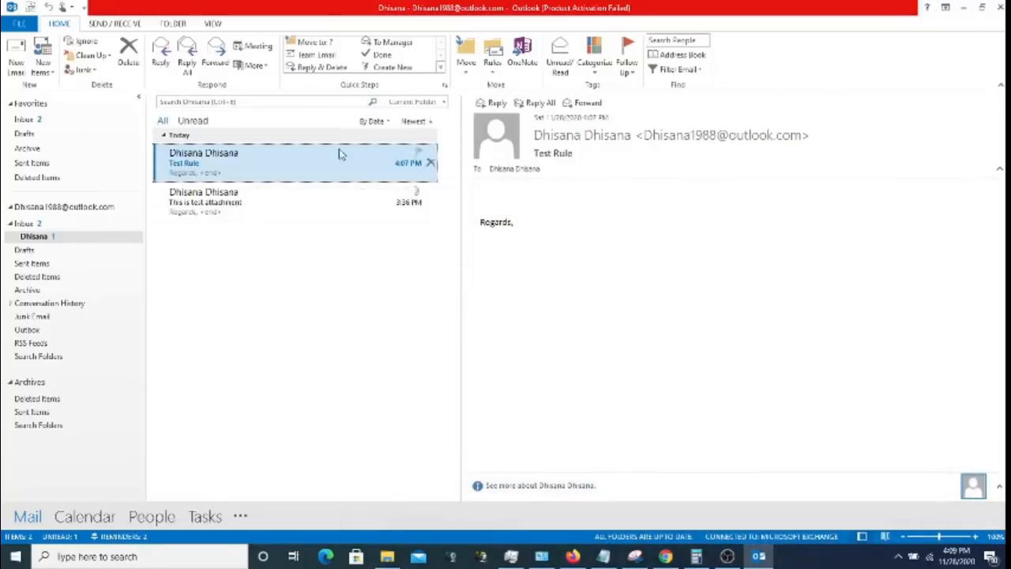
pyautogui.click(22, 23)
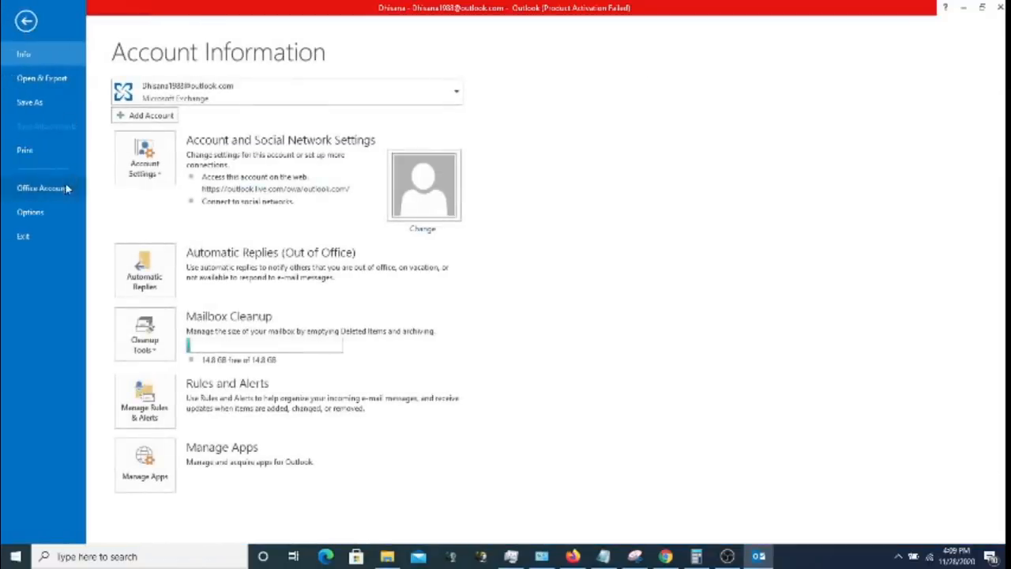
# - In Outlook Options, view Mail, Calendar, People, Tasks, Search, Language and Advanced, then return to General
pyautogui.click(30, 213)
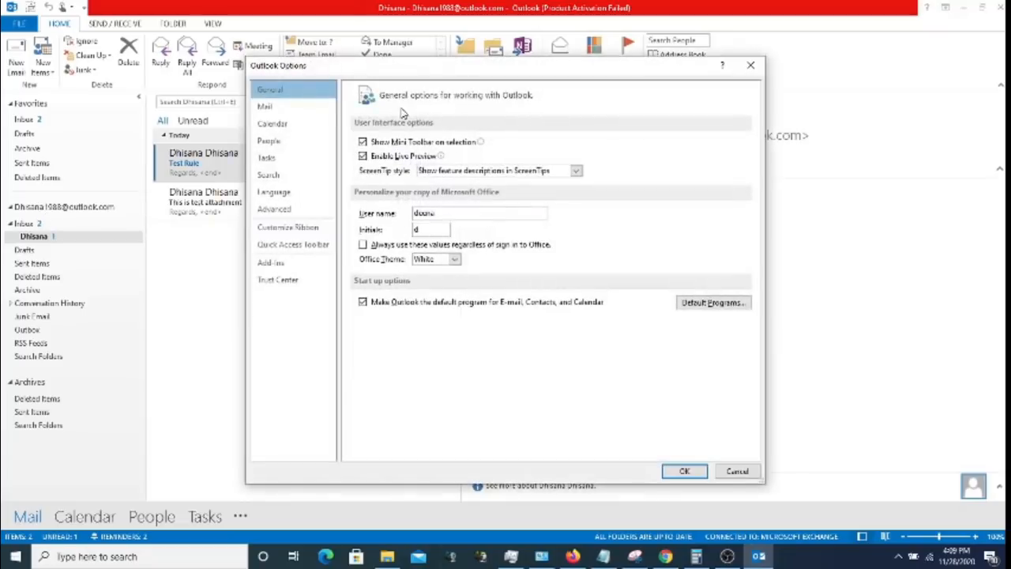
pyautogui.click(298, 109)
pyautogui.click(292, 124)
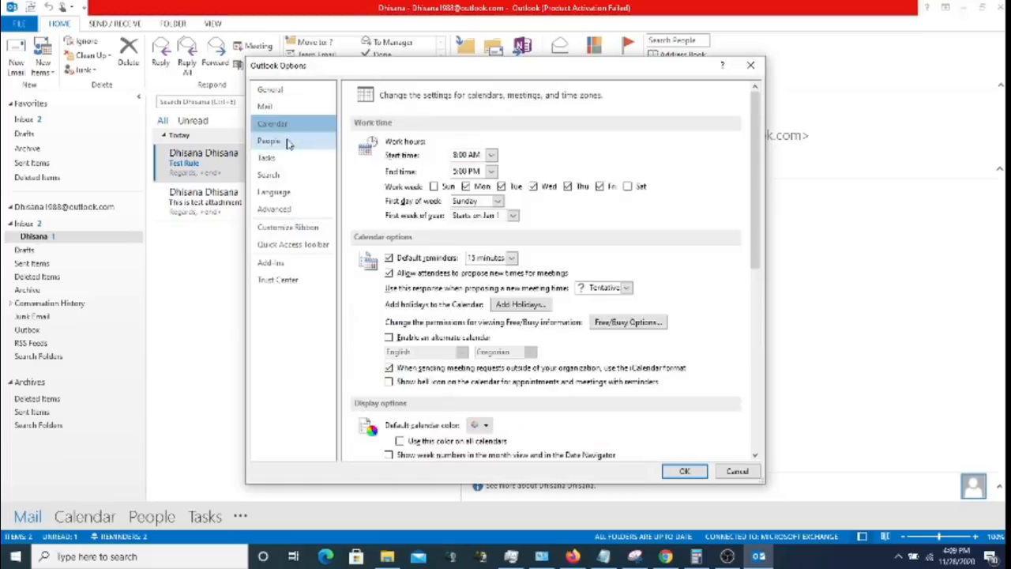
pyautogui.click(284, 139)
pyautogui.click(288, 157)
pyautogui.click(286, 176)
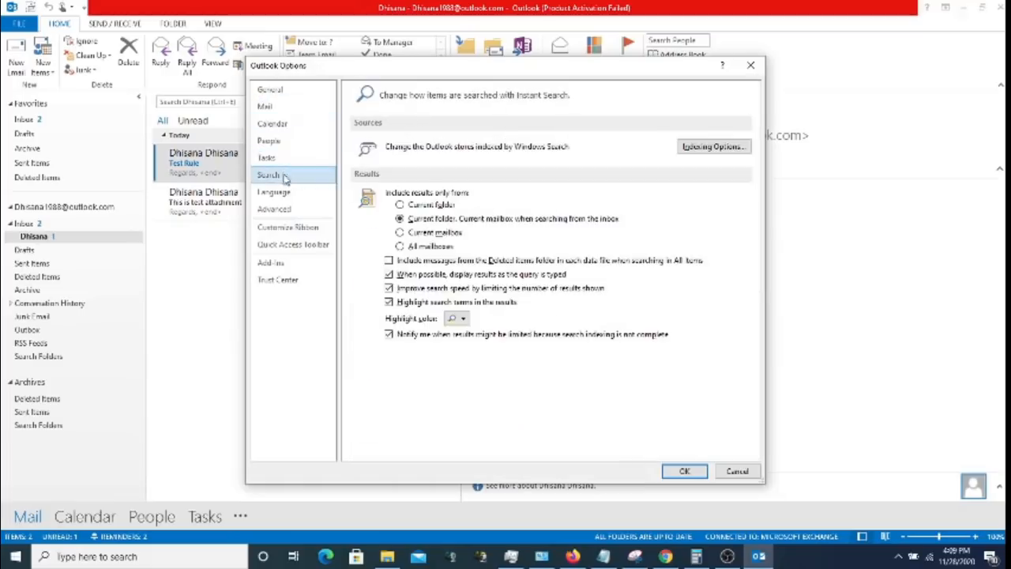
pyautogui.click(289, 192)
pyautogui.click(292, 209)
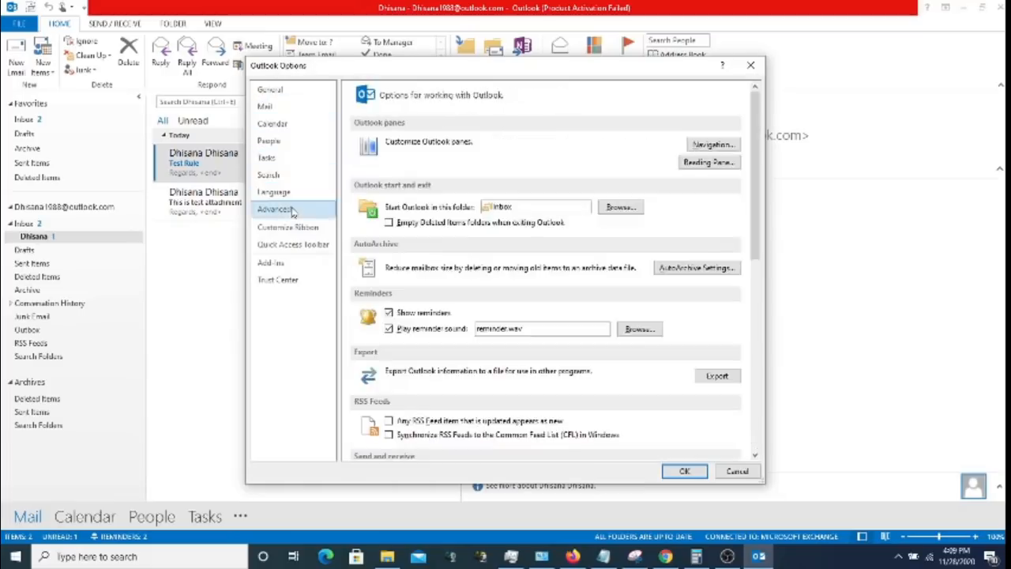
pyautogui.click(284, 94)
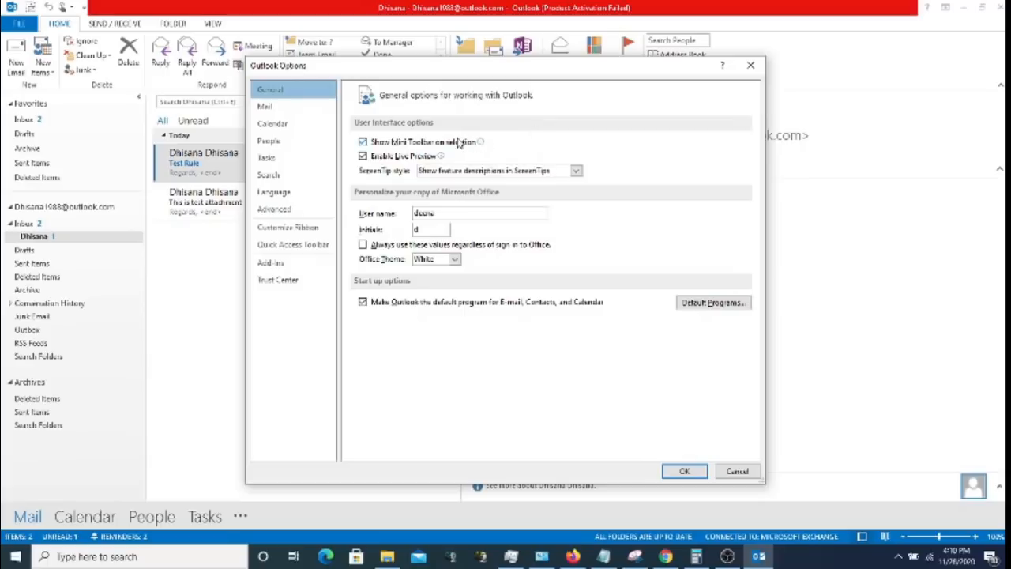
# - Check the ScreenTip style choices, keep feature descriptions shown, then go to the Mail page
pyautogui.click(555, 170)
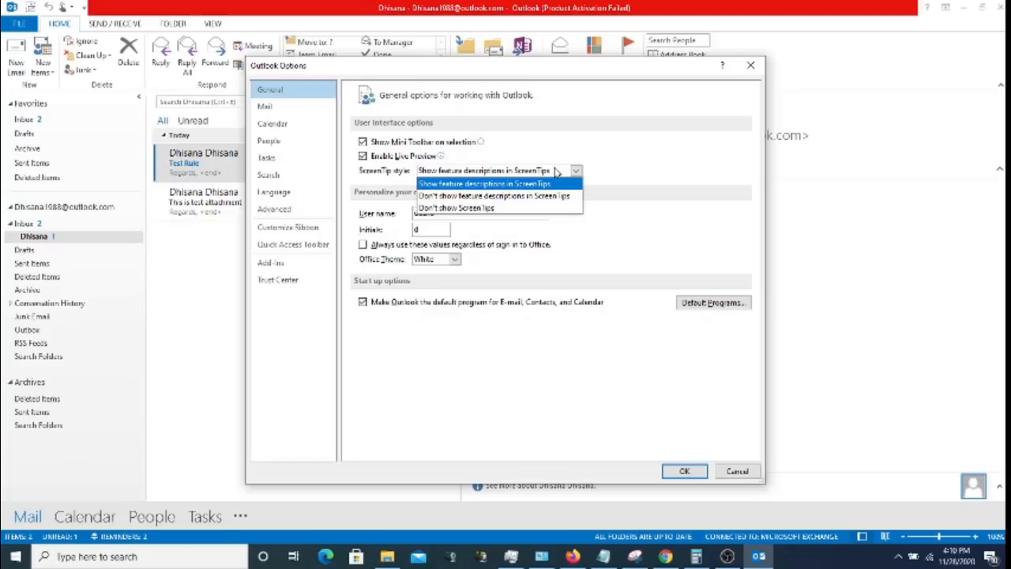
pyautogui.click(556, 170)
pyautogui.click(556, 171)
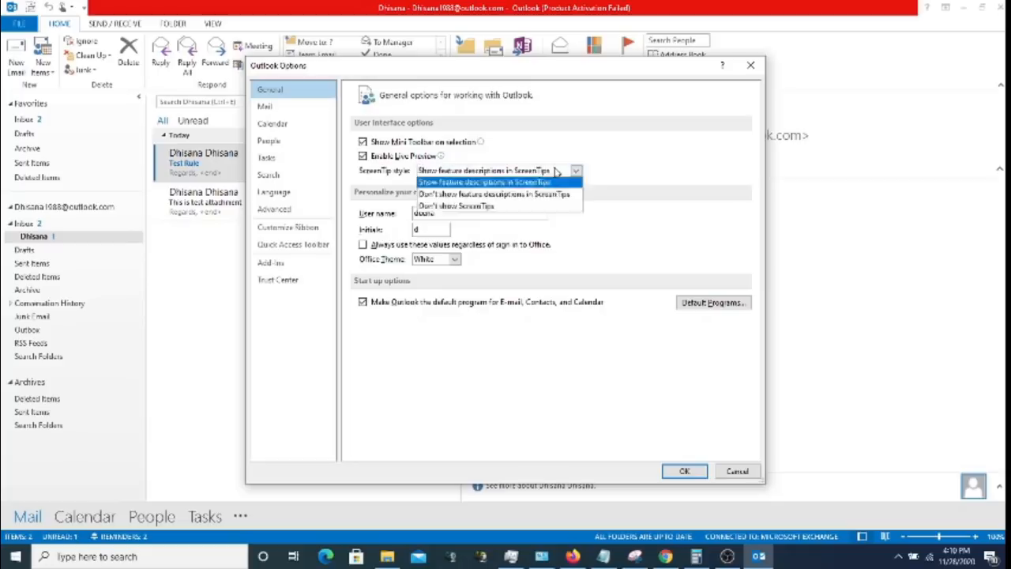
pyautogui.click(556, 170)
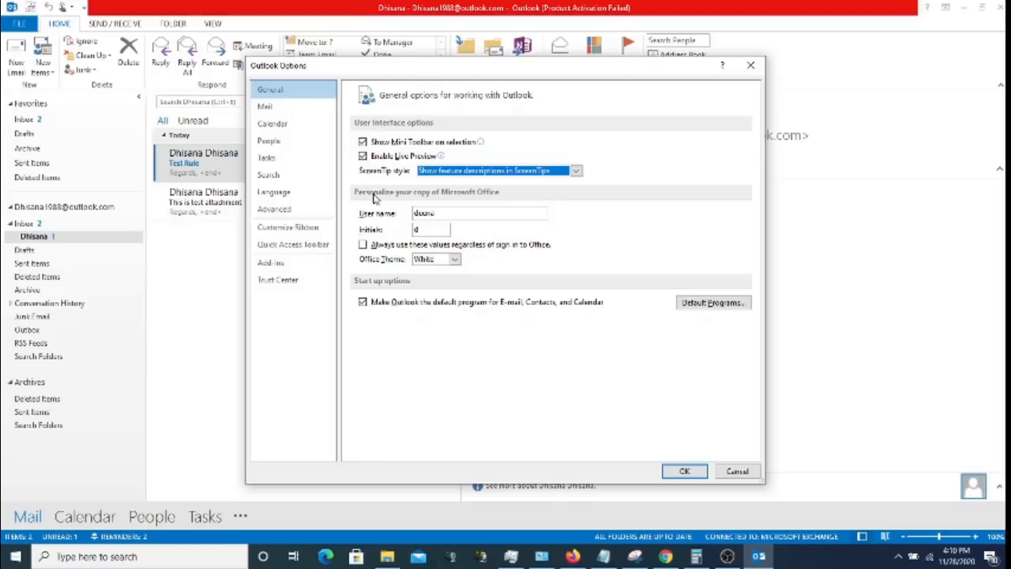
pyautogui.click(293, 105)
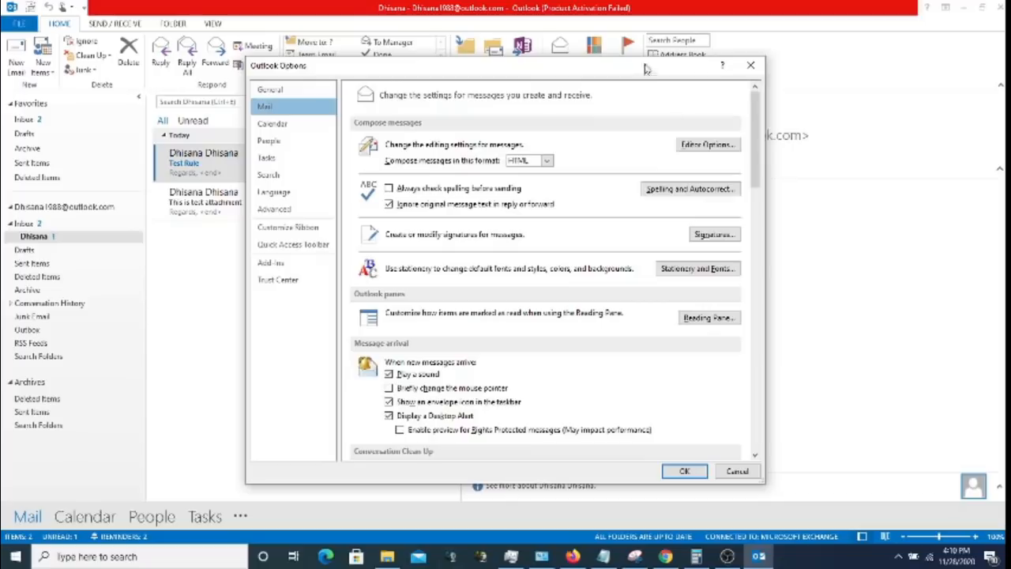
# - Check the Compose messages format choices, then open Stationery and Fonts
pyautogui.click(548, 160)
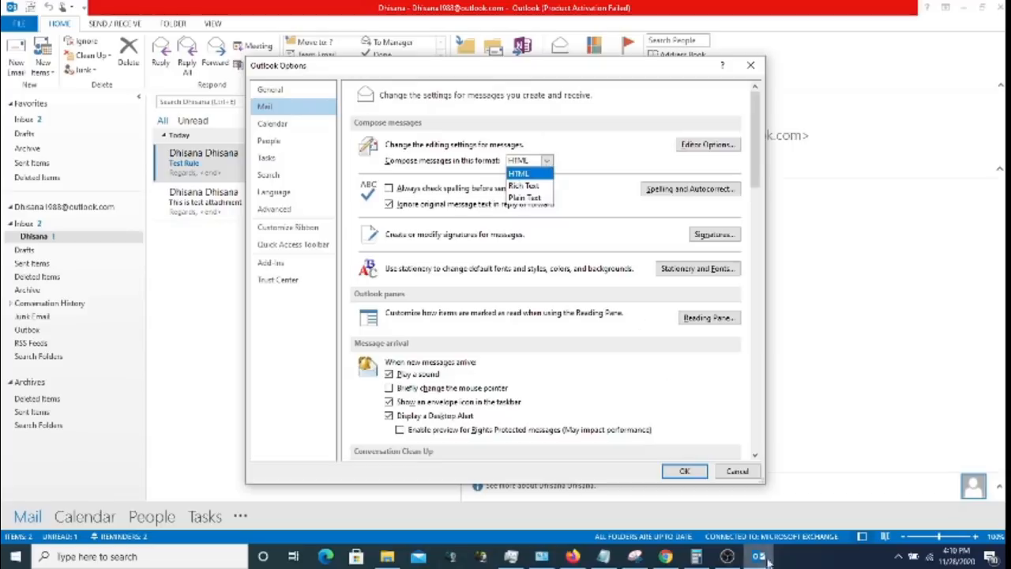
pyautogui.click(726, 559)
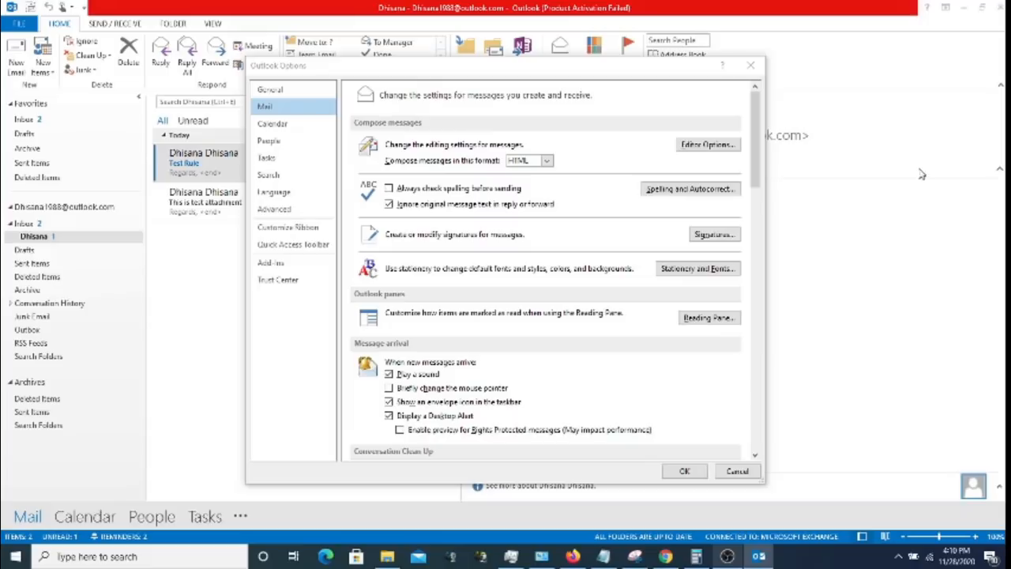
pyautogui.click(939, 3)
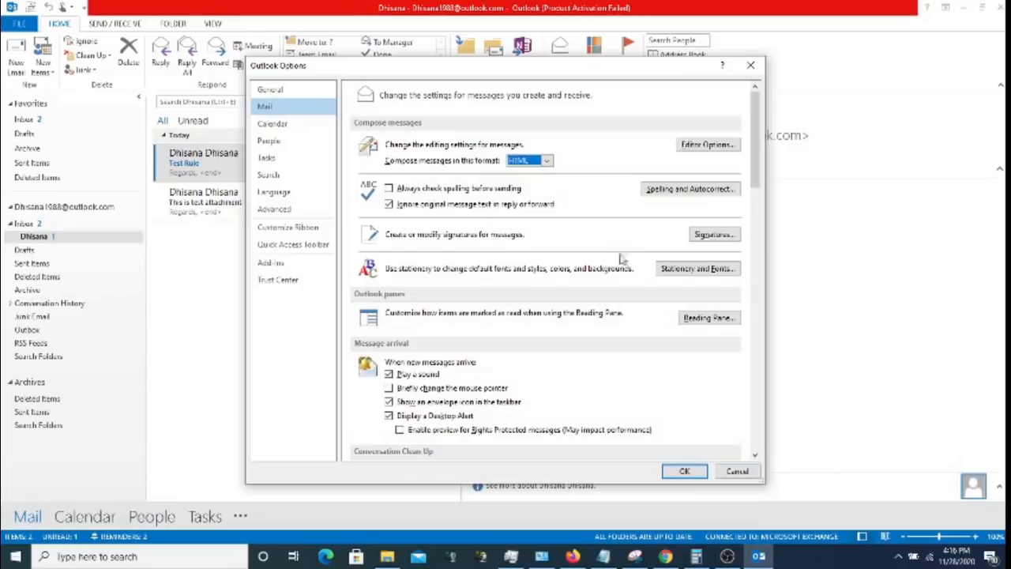
pyautogui.click(681, 270)
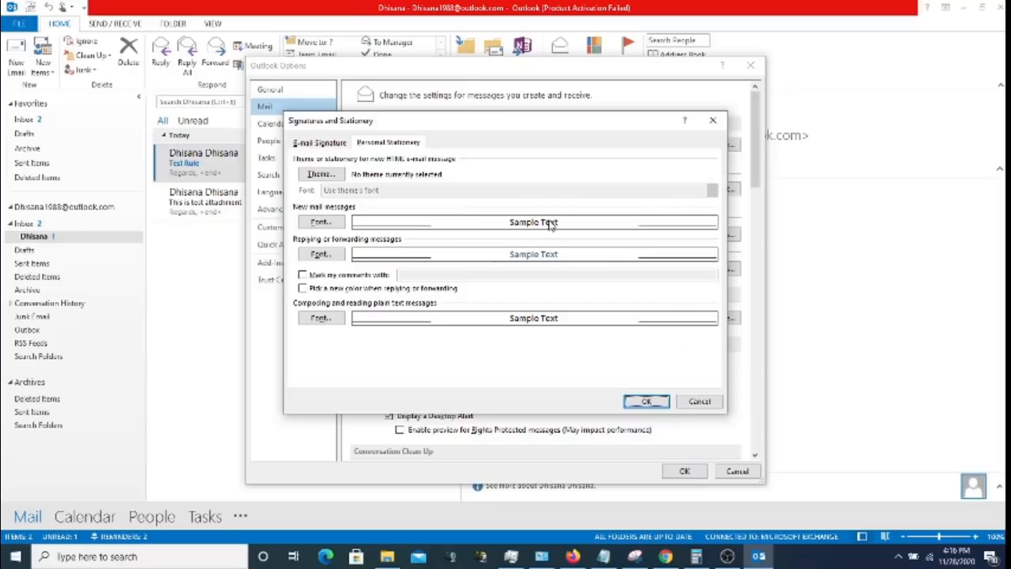
# - Preview the Blue Calm, Canyon, Cascade, Currency, Eclipse, Expedition and Industrial themes
pyautogui.click(337, 177)
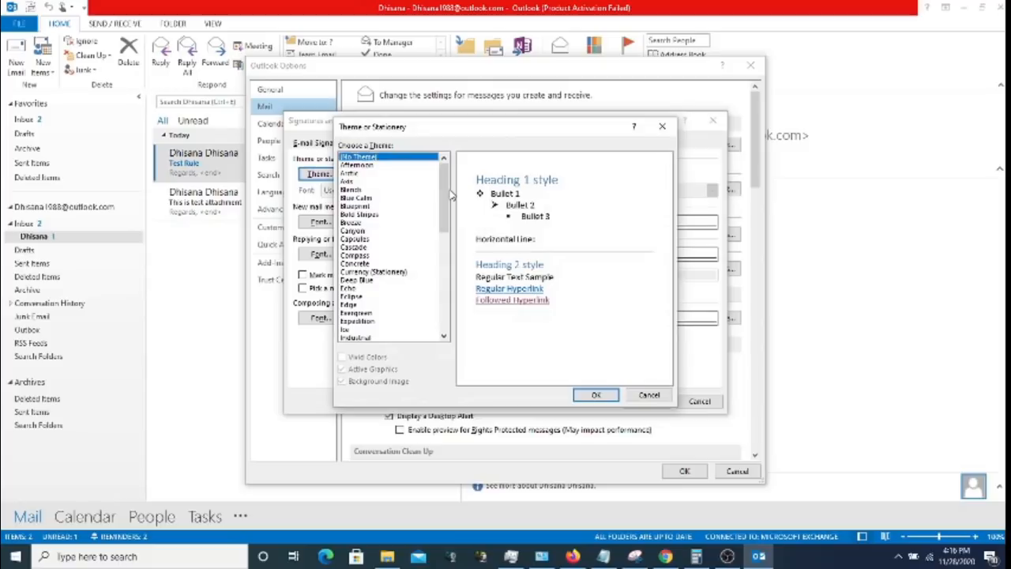
pyautogui.click(393, 197)
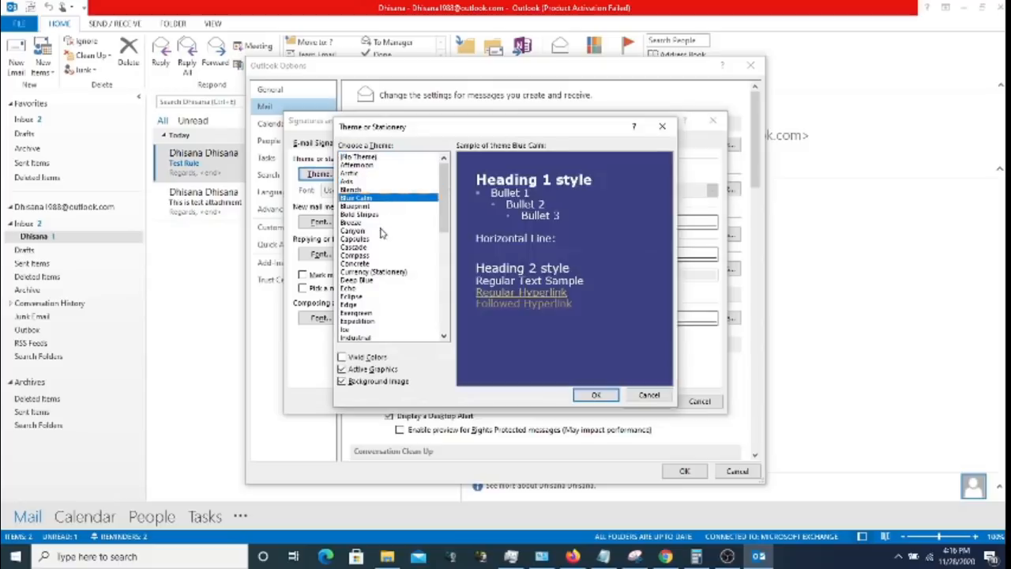
pyautogui.click(379, 232)
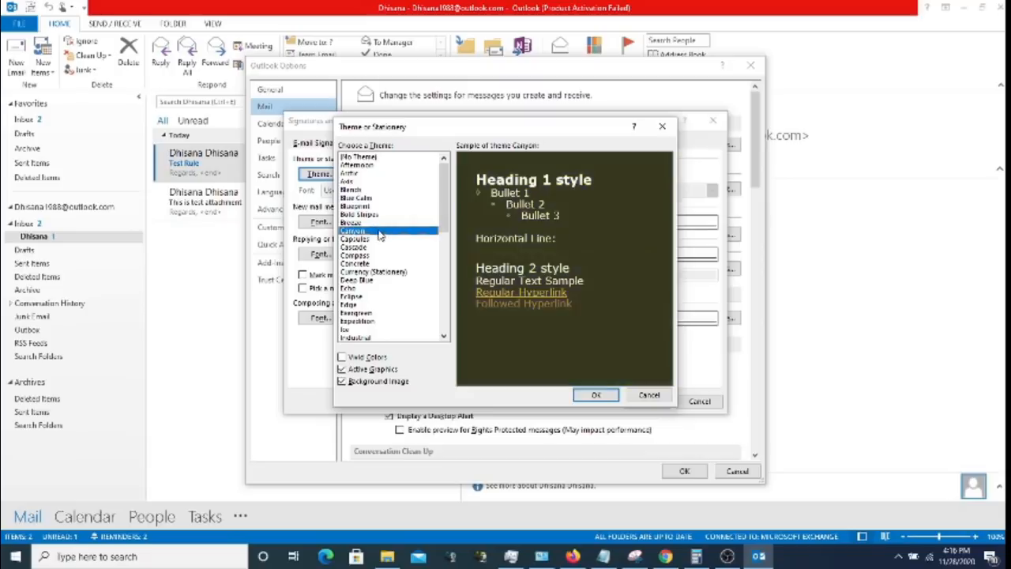
pyautogui.click(378, 248)
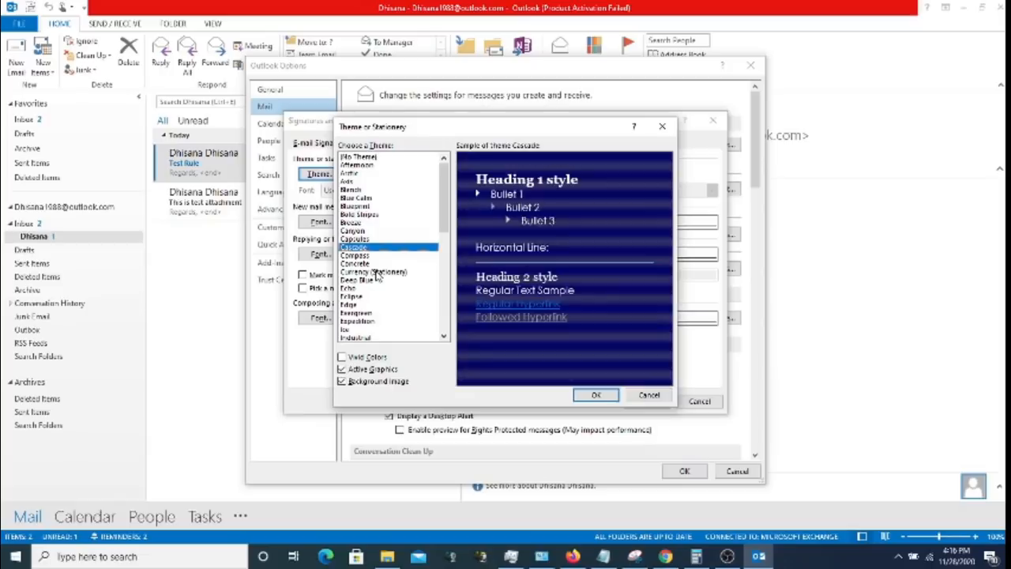
pyautogui.click(376, 272)
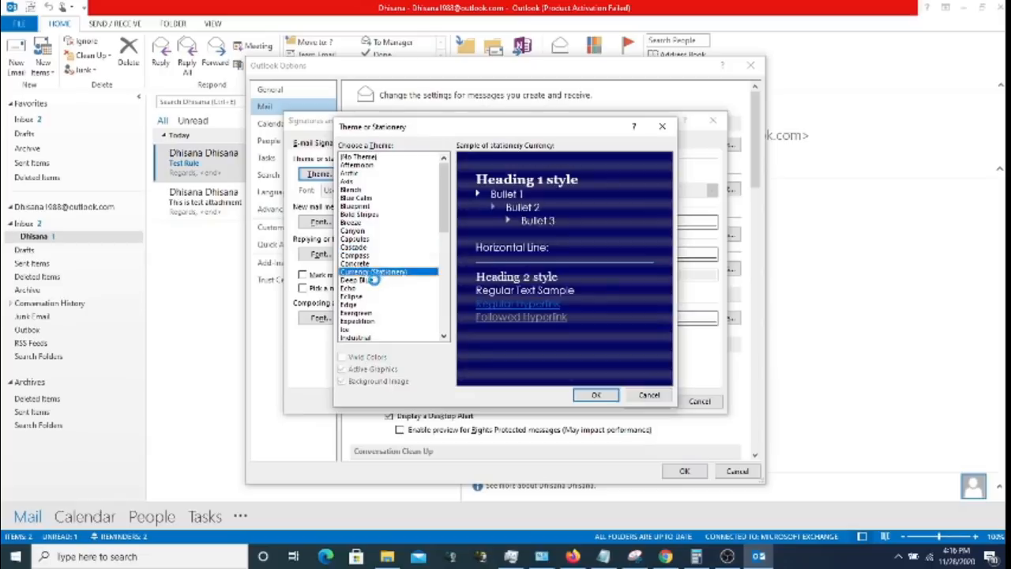
pyautogui.click(375, 297)
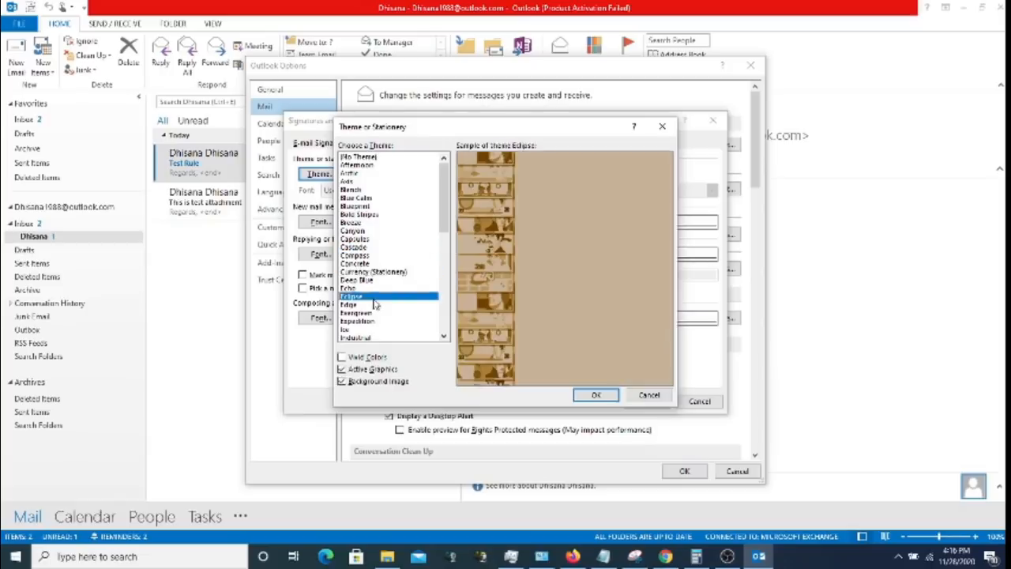
pyautogui.click(372, 323)
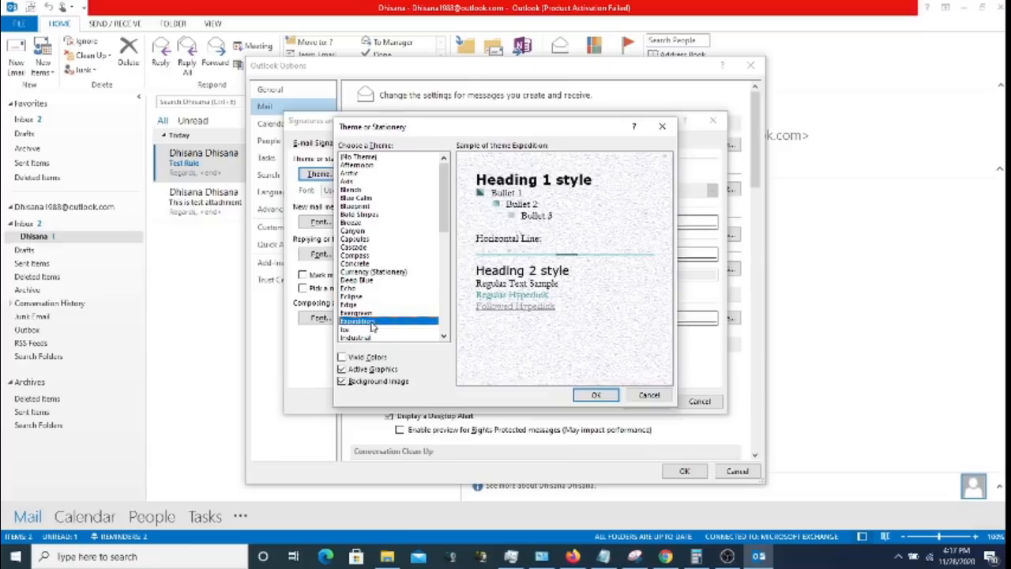
pyautogui.click(372, 338)
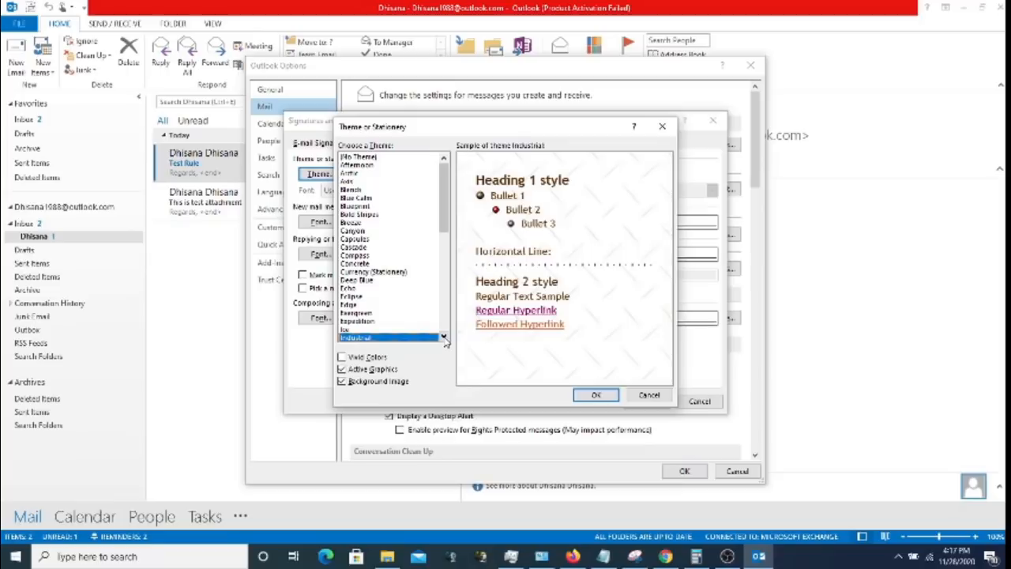
# - Scroll down the theme list and preview Profile, Radial, Salon and Sea Marble (Stationery)
pyautogui.click(444, 338)
pyautogui.click(444, 338)
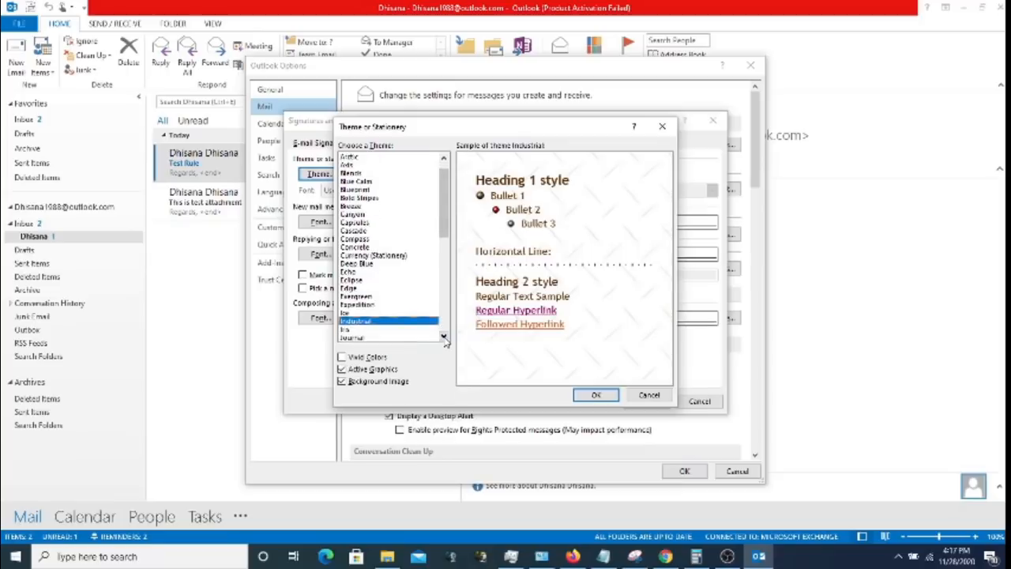
pyautogui.click(444, 337)
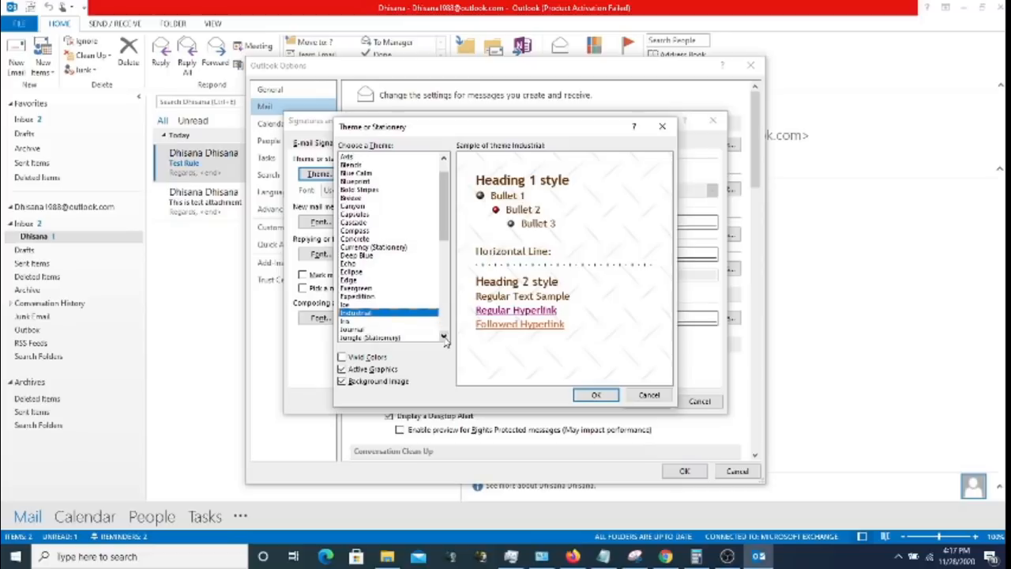
pyautogui.click(444, 337)
pyautogui.click(444, 337)
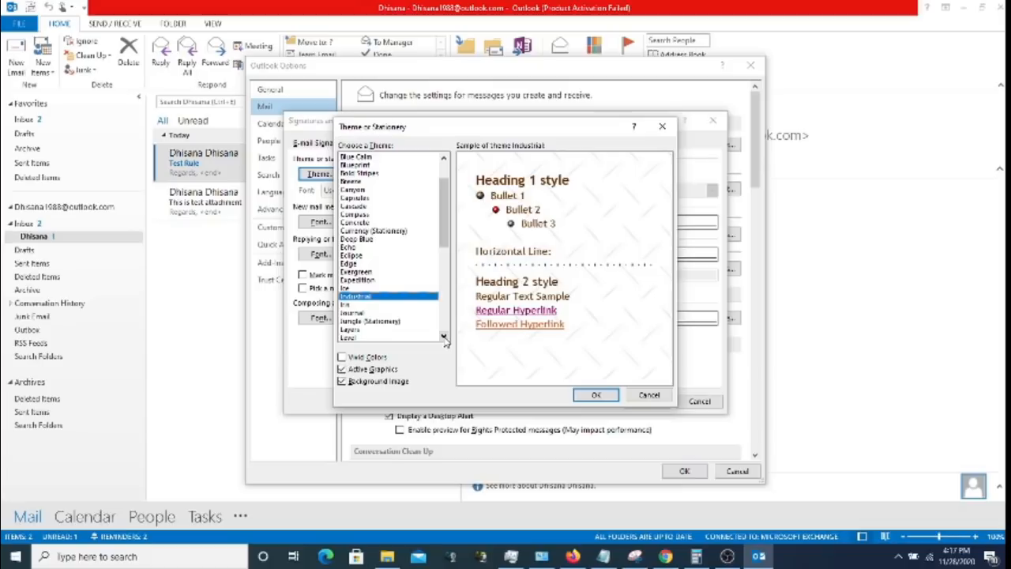
pyautogui.click(444, 337)
pyautogui.click(443, 338)
pyautogui.click(444, 337)
pyautogui.click(444, 337)
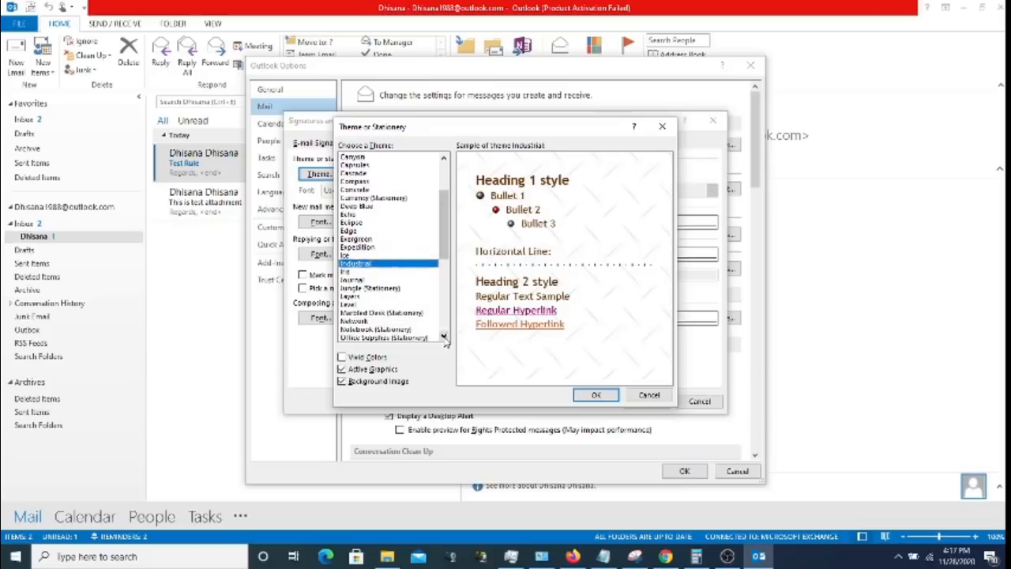
pyautogui.click(444, 337)
pyautogui.click(444, 337)
pyautogui.click(444, 338)
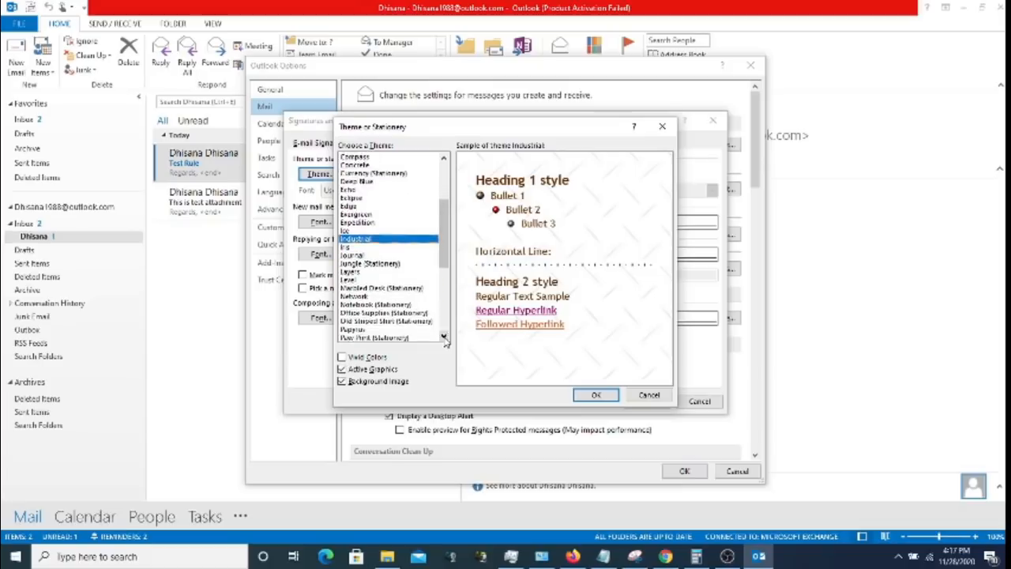
pyautogui.click(444, 337)
pyautogui.click(444, 338)
pyautogui.click(443, 337)
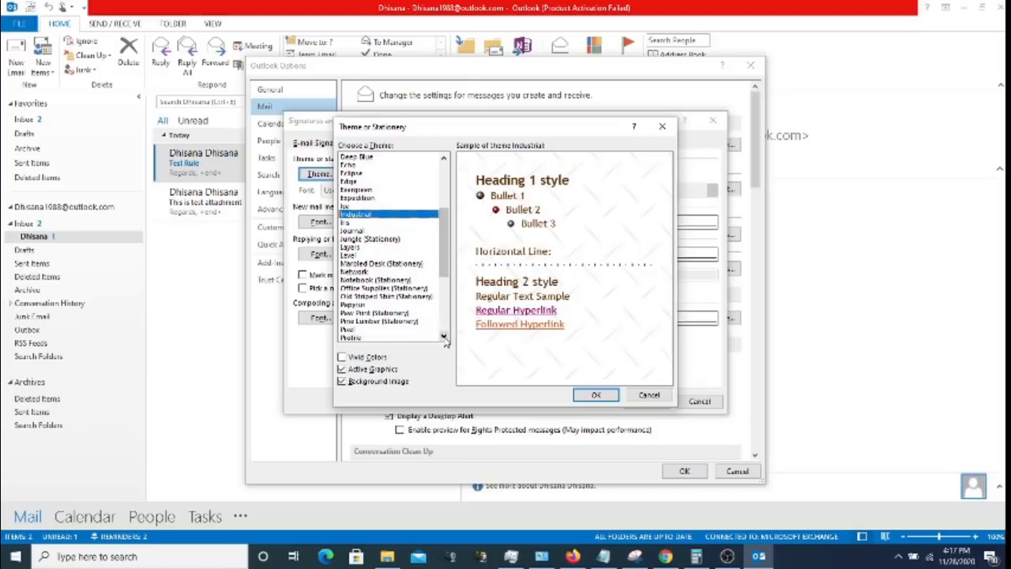
pyautogui.click(444, 337)
pyautogui.click(444, 337)
pyautogui.click(444, 337)
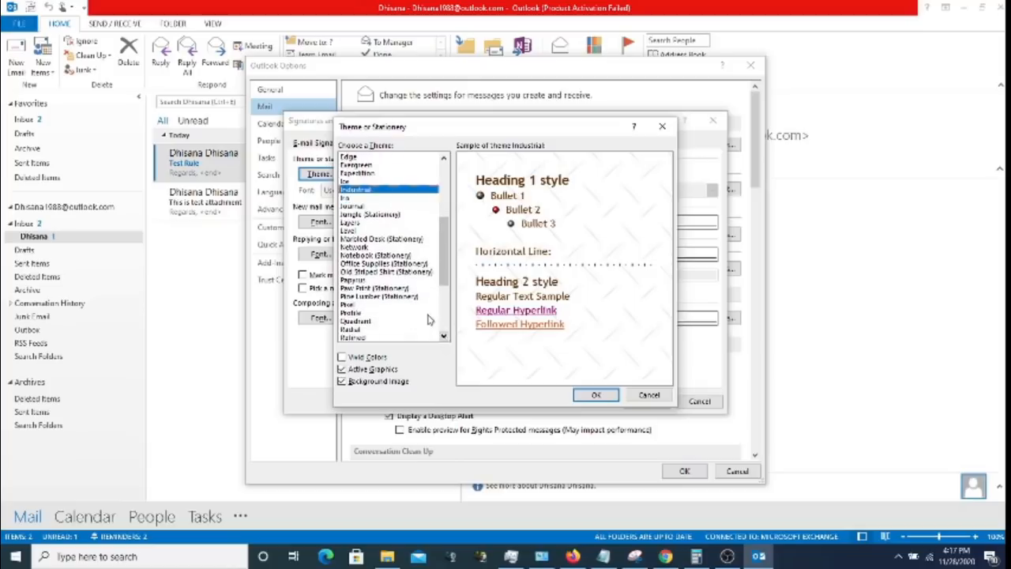
pyautogui.click(418, 314)
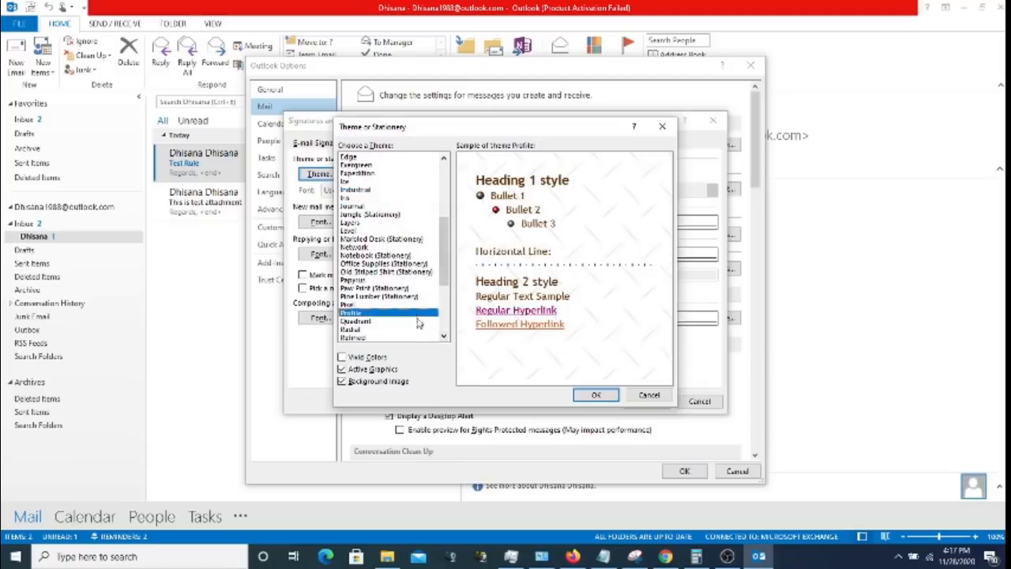
pyautogui.click(393, 329)
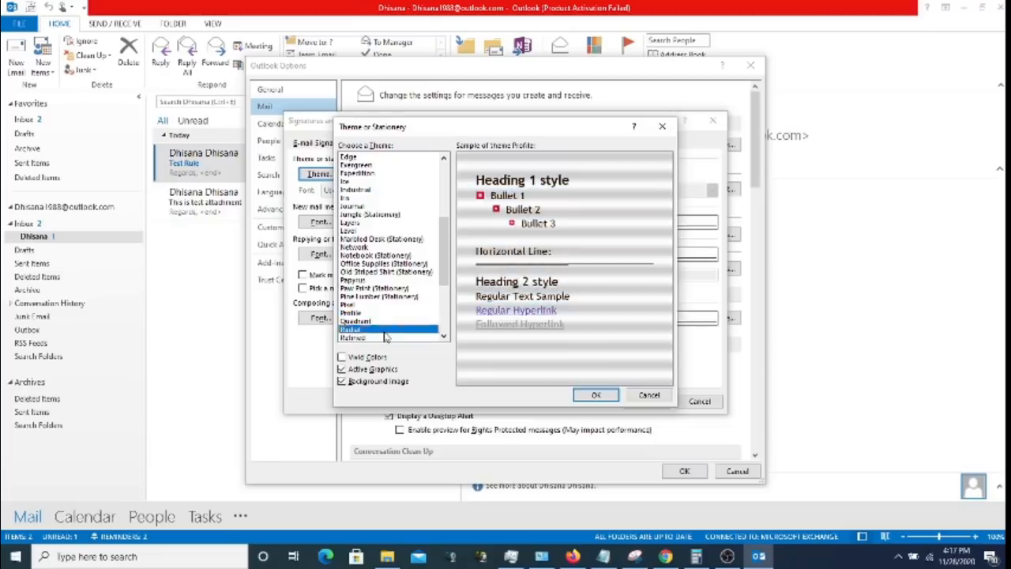
pyautogui.click(444, 337)
pyautogui.click(444, 338)
pyautogui.click(444, 338)
pyautogui.click(444, 337)
pyautogui.click(444, 337)
pyautogui.click(444, 337)
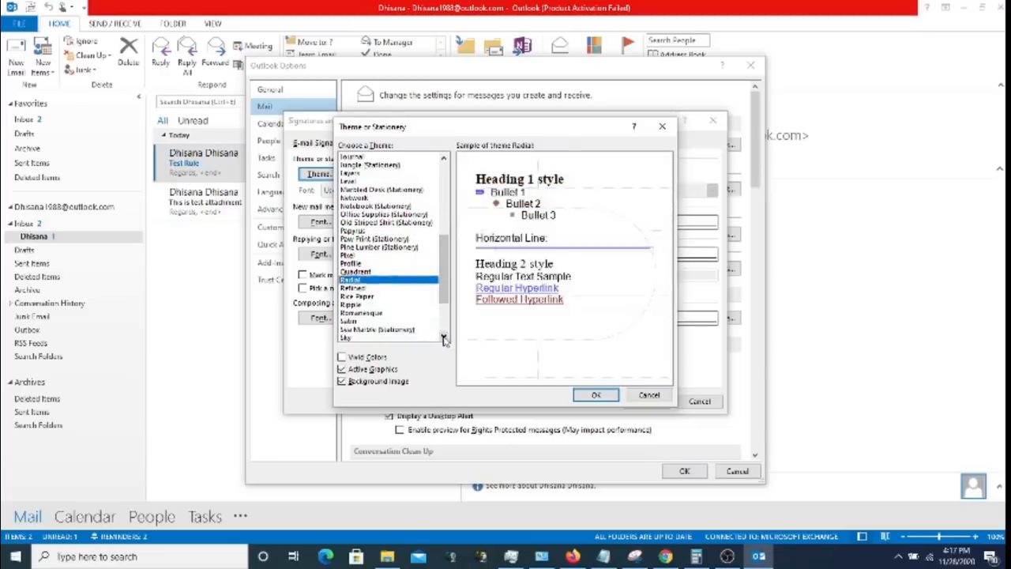
pyautogui.click(416, 322)
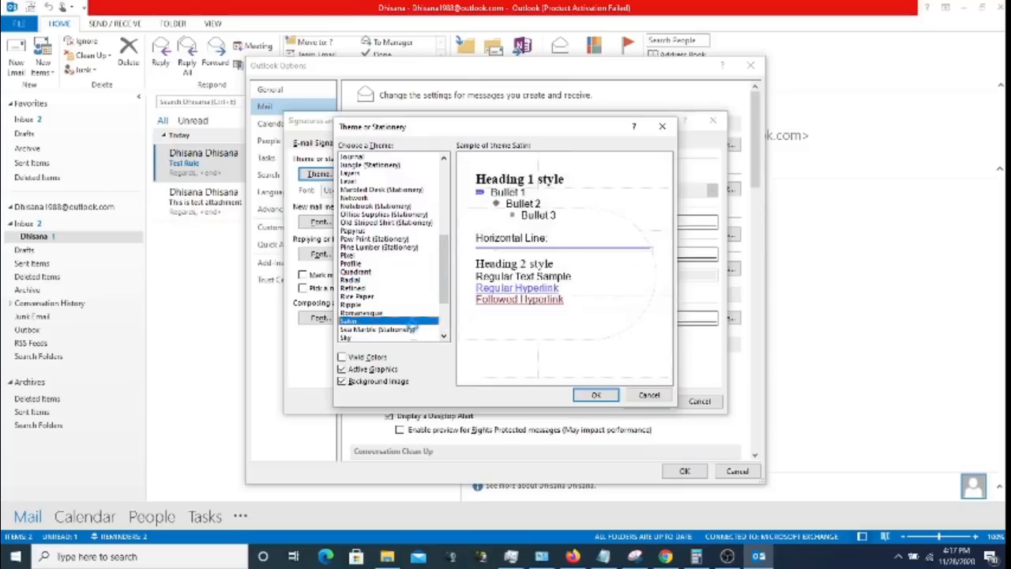
pyautogui.click(407, 329)
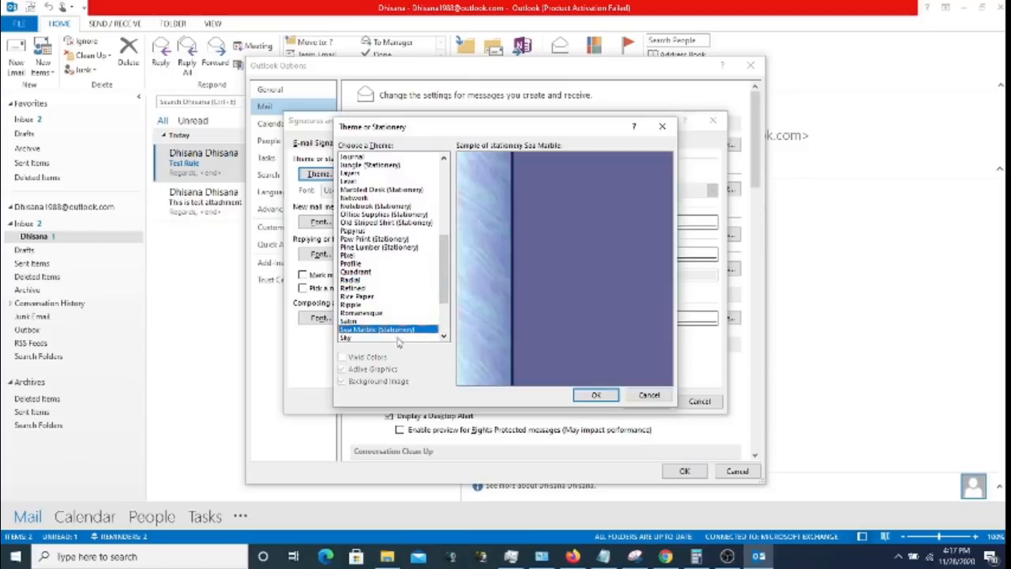
# - Scroll through the rest of the theme list and close the chooser without applying a theme
pyautogui.click(444, 337)
pyautogui.click(444, 337)
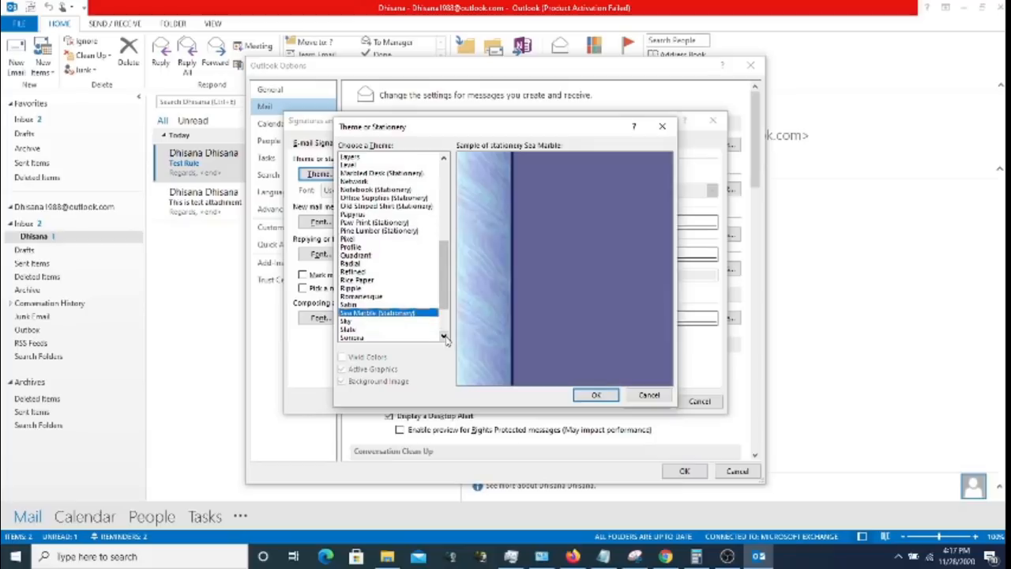
pyautogui.click(444, 337)
pyautogui.click(444, 337)
pyautogui.click(444, 337)
pyautogui.click(444, 338)
pyautogui.click(444, 337)
pyautogui.click(444, 338)
pyautogui.click(444, 337)
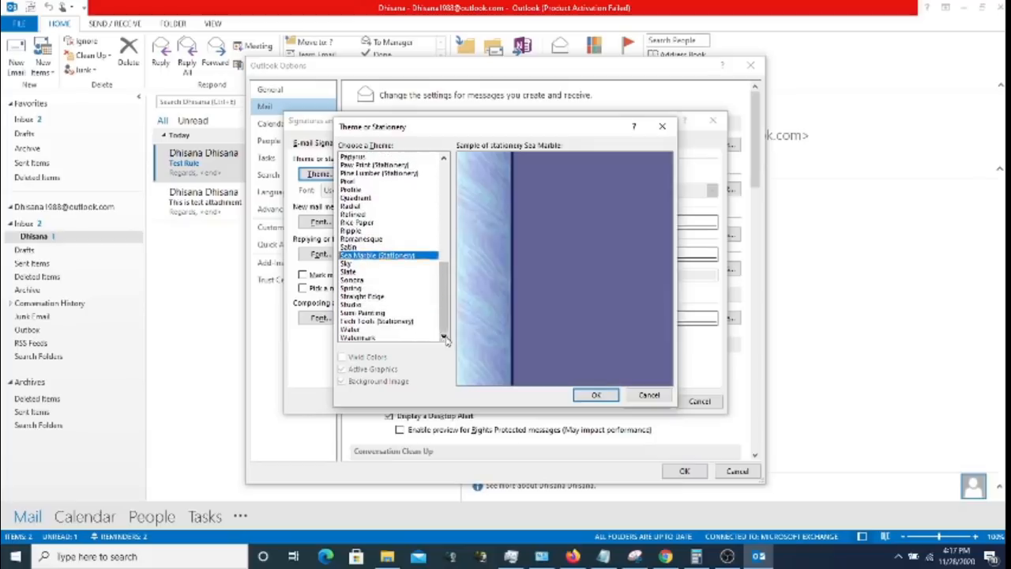
pyautogui.click(444, 161)
pyautogui.click(444, 161)
pyautogui.click(444, 160)
pyautogui.click(444, 160)
pyautogui.click(444, 160)
pyautogui.click(444, 161)
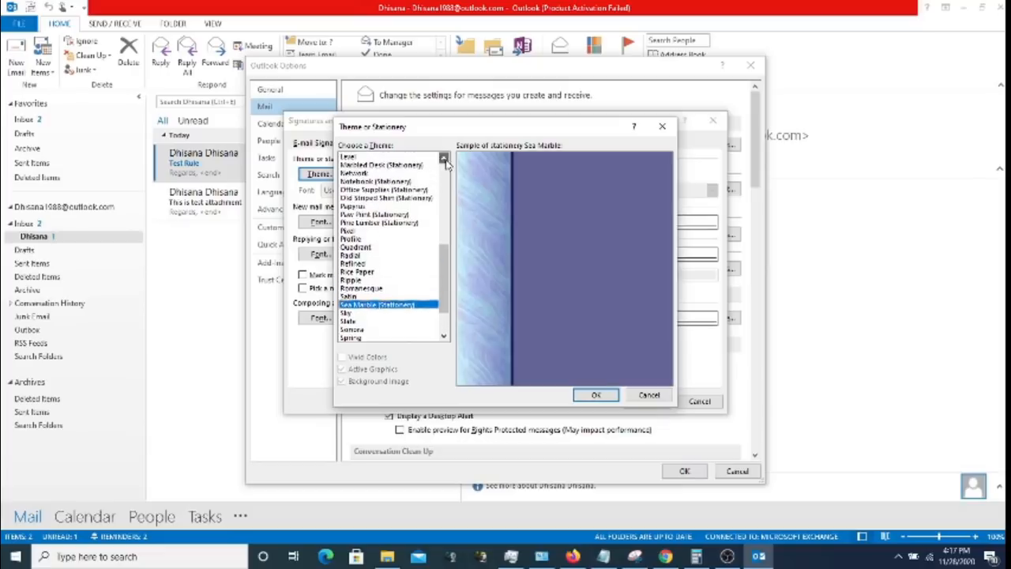
pyautogui.click(444, 160)
pyautogui.click(444, 161)
pyautogui.click(444, 160)
pyautogui.click(444, 160)
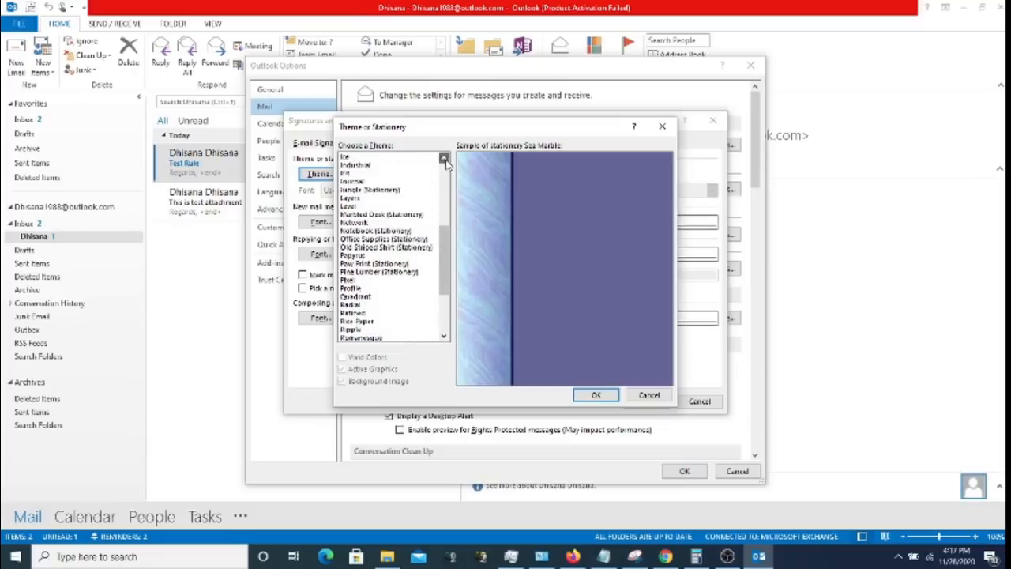
pyautogui.click(444, 160)
pyautogui.click(444, 160)
pyautogui.click(444, 160)
pyautogui.click(444, 160)
pyautogui.click(444, 160)
pyautogui.click(444, 160)
pyautogui.click(444, 160)
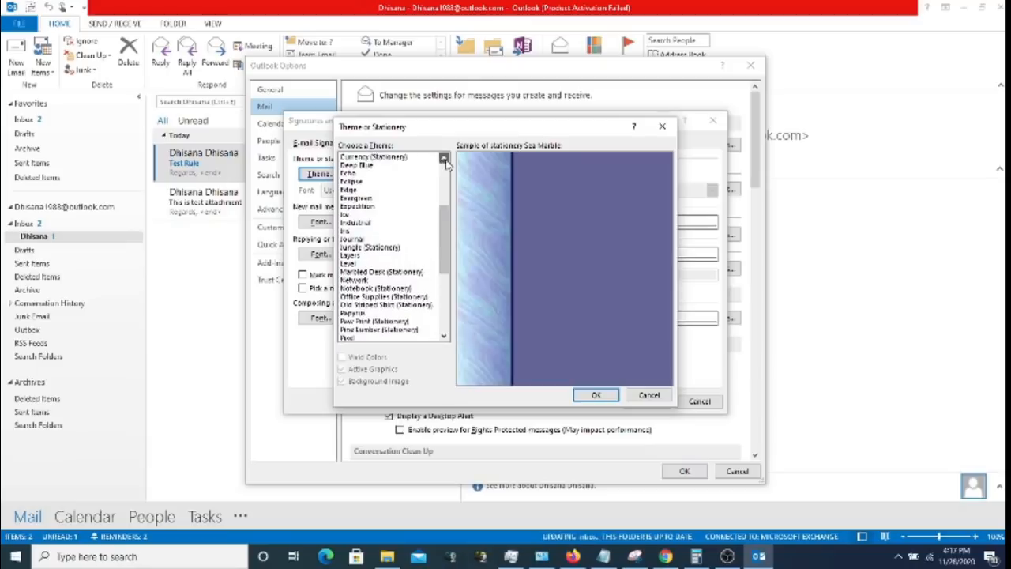
pyautogui.click(444, 161)
pyautogui.click(444, 160)
pyautogui.click(444, 161)
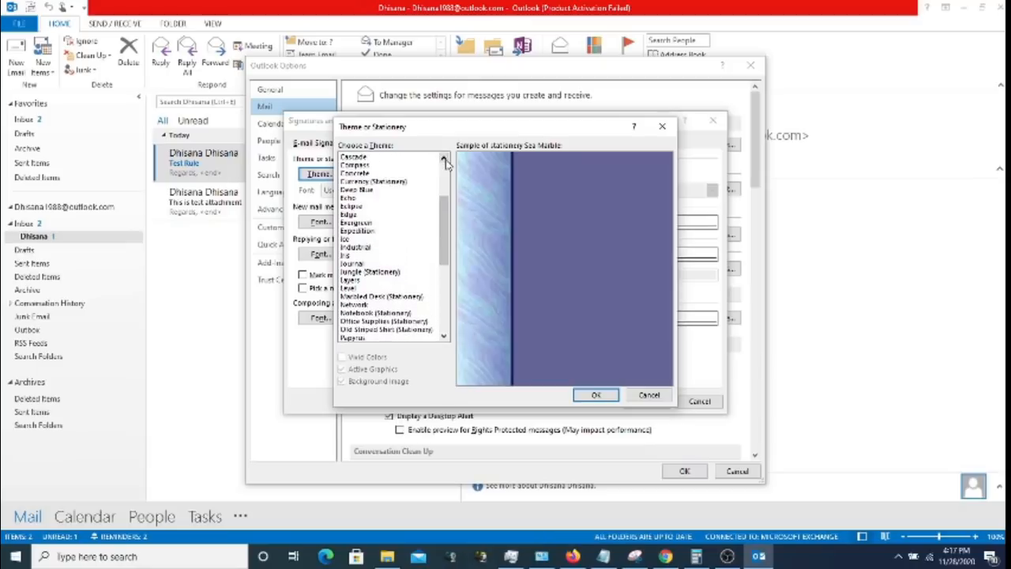
pyautogui.click(444, 161)
pyautogui.click(444, 161)
pyautogui.click(444, 160)
pyautogui.click(444, 160)
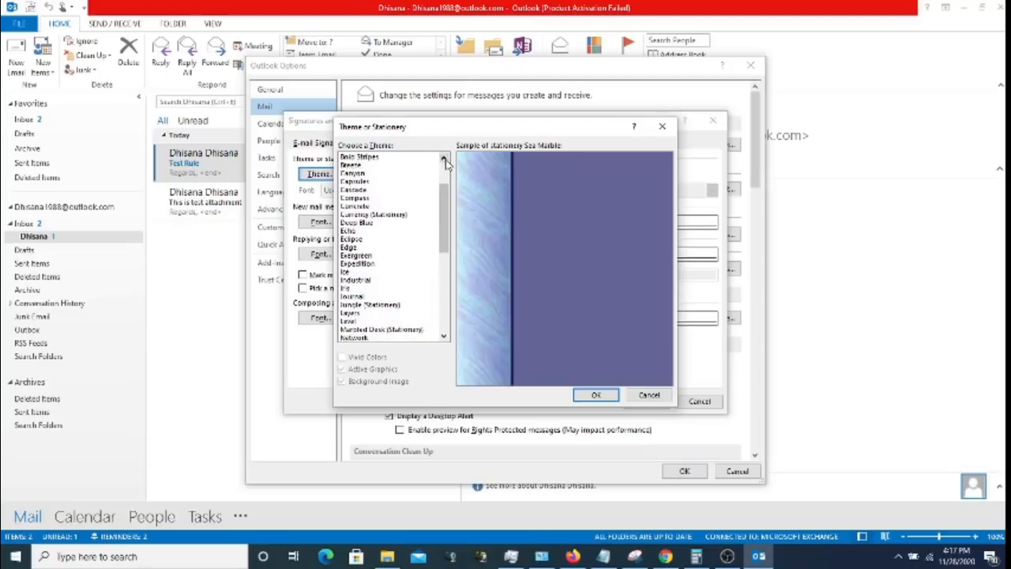
pyautogui.click(444, 160)
pyautogui.click(444, 160)
pyautogui.click(444, 160)
pyautogui.click(444, 161)
pyautogui.click(444, 161)
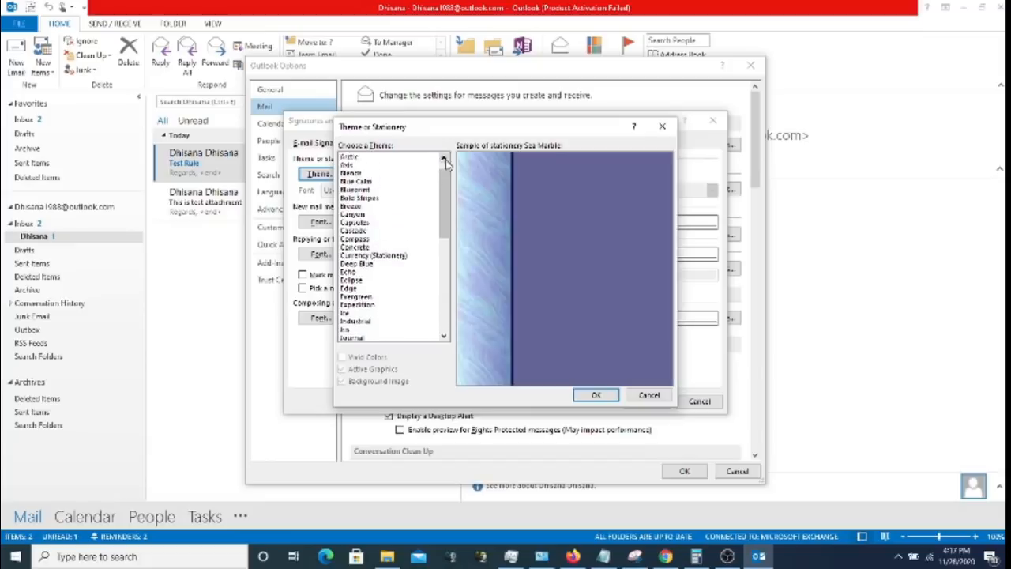
pyautogui.click(444, 161)
pyautogui.click(444, 161)
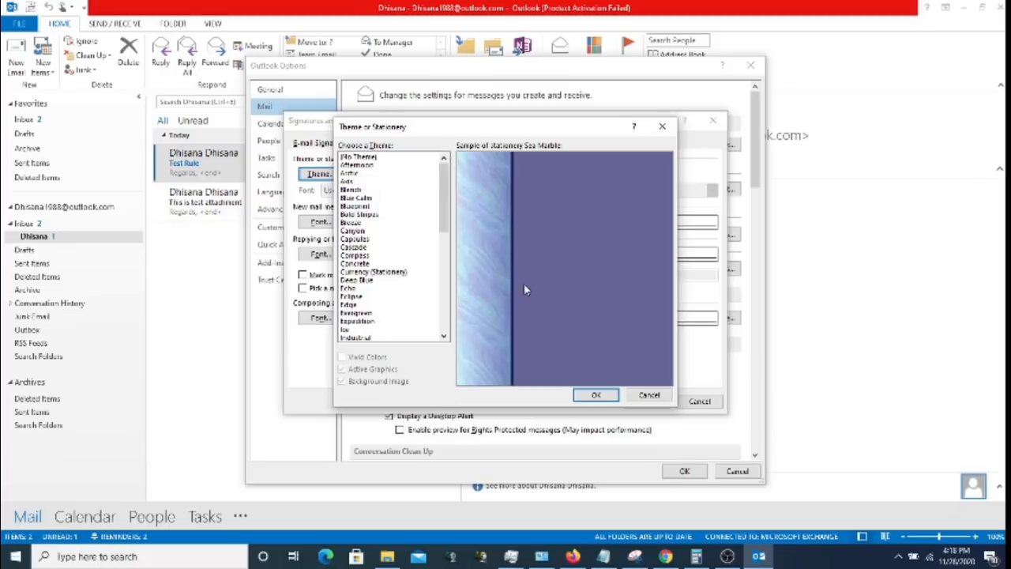
pyautogui.click(649, 395)
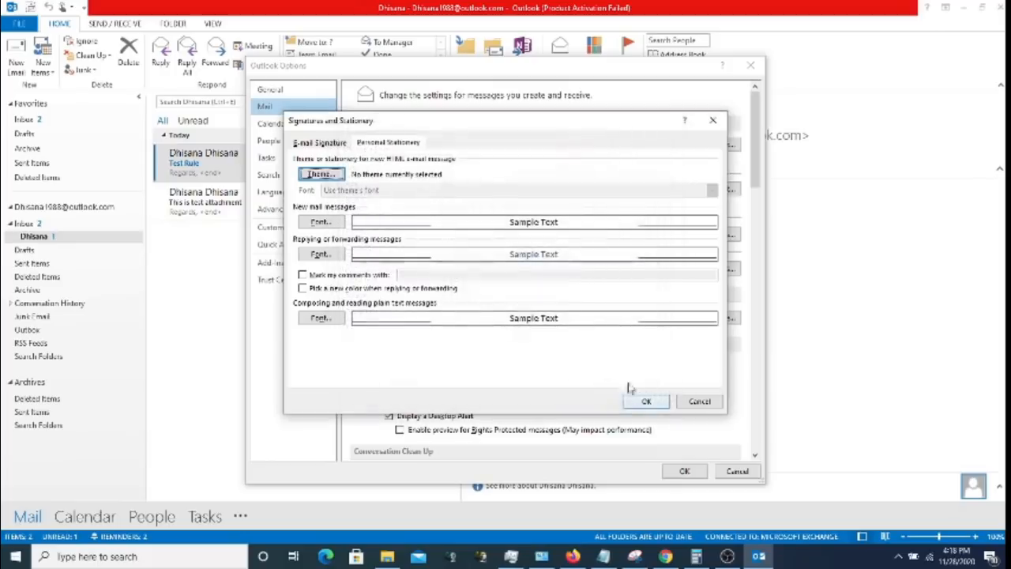
# - In the new-mail Font dialog, pick Bahnschrift Light from the font list
pyautogui.click(332, 222)
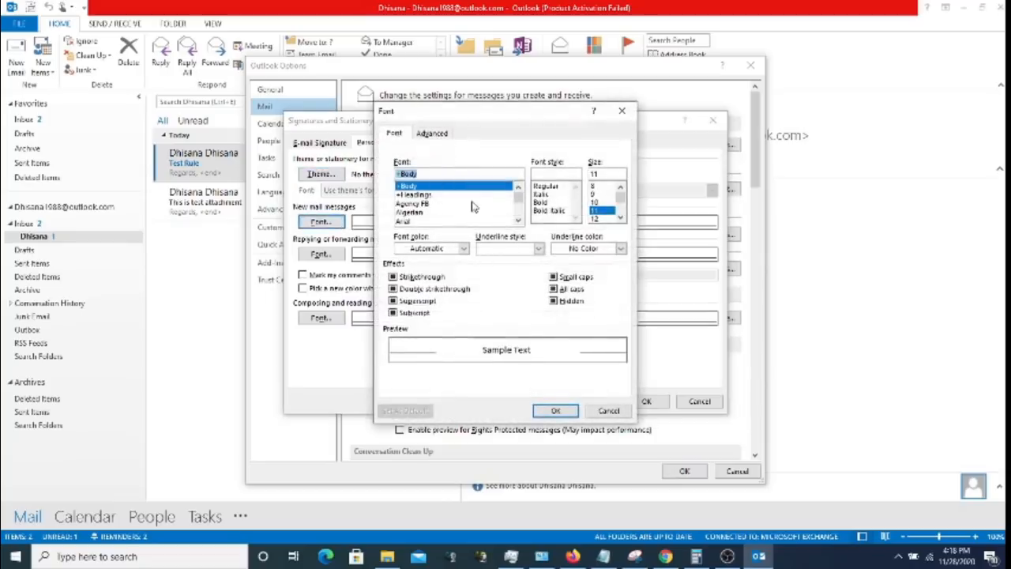
pyautogui.click(518, 221)
pyautogui.click(518, 221)
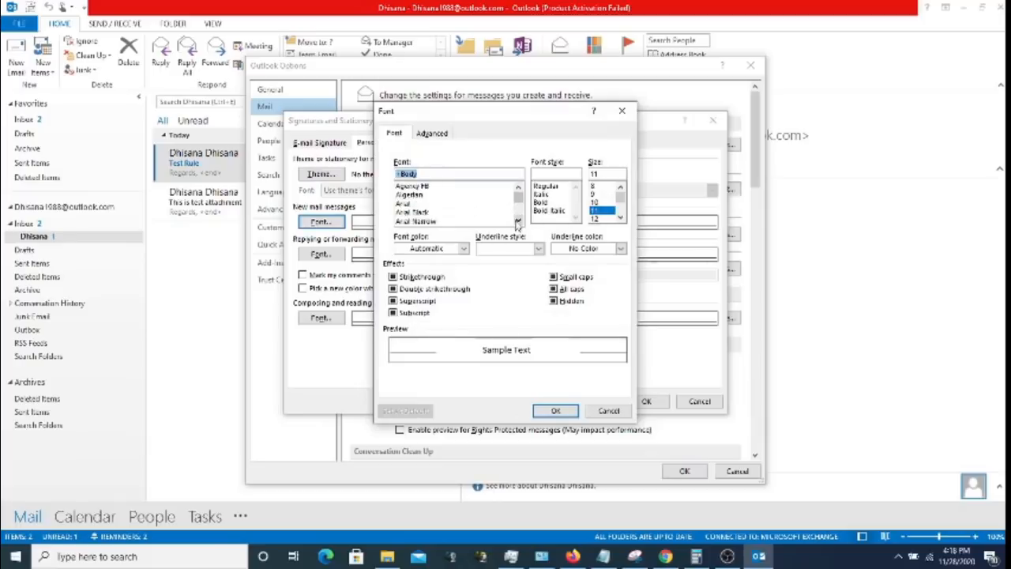
pyautogui.click(518, 221)
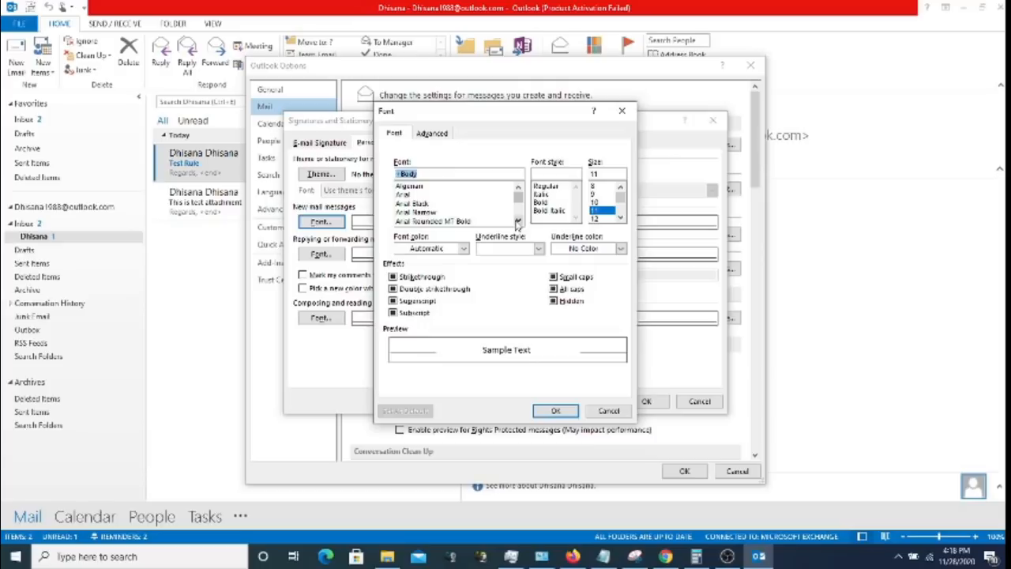
pyautogui.click(517, 222)
pyautogui.click(517, 221)
pyautogui.click(517, 221)
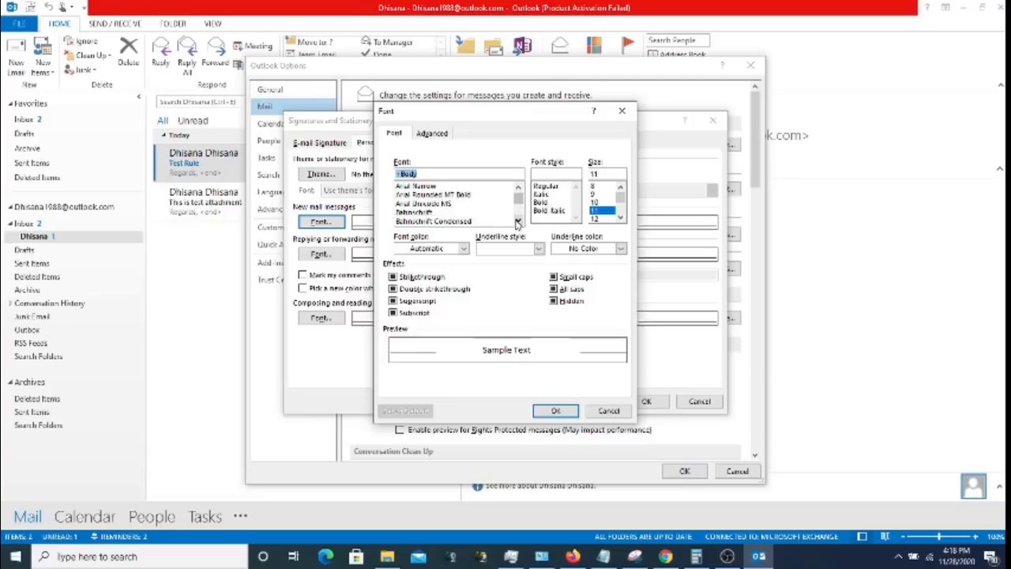
pyautogui.click(517, 221)
pyautogui.click(517, 221)
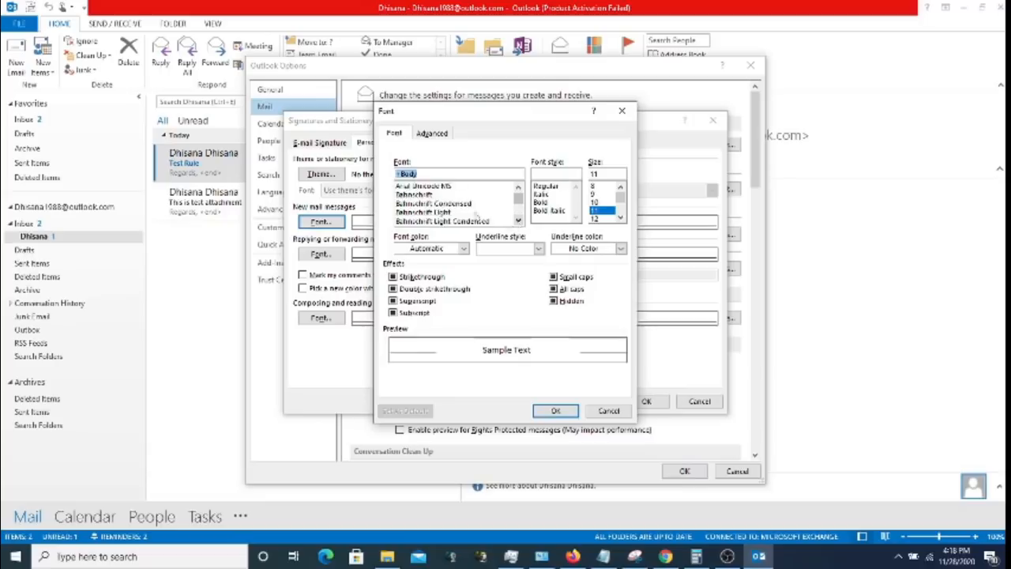
pyautogui.click(472, 204)
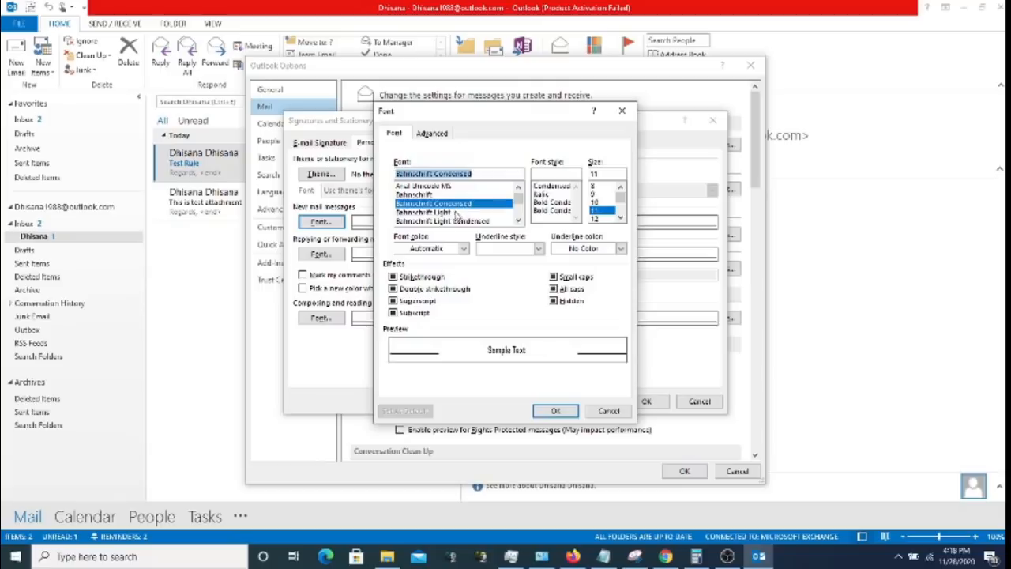
pyautogui.click(456, 212)
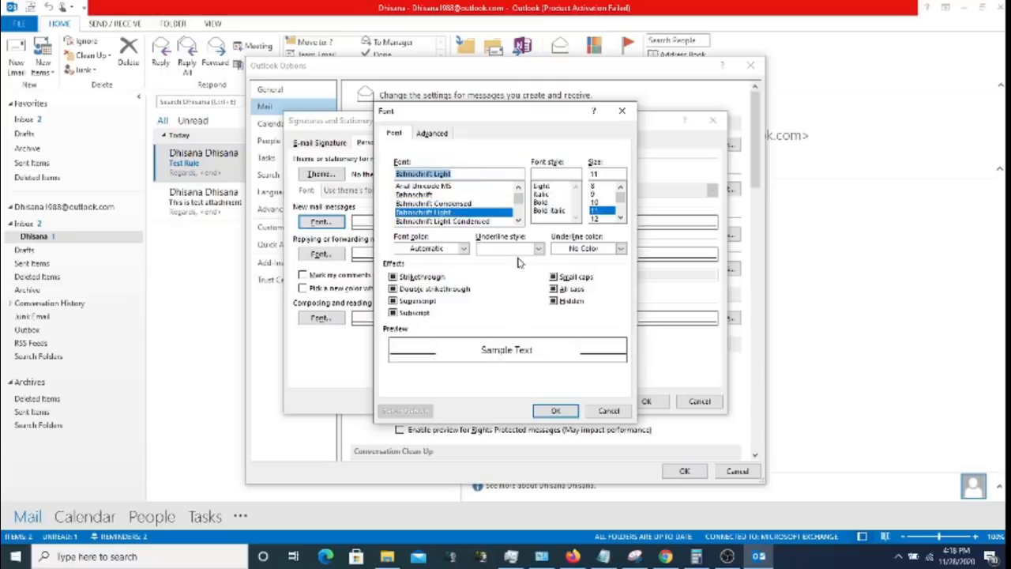
pyautogui.scroll(-3, 605, 207)
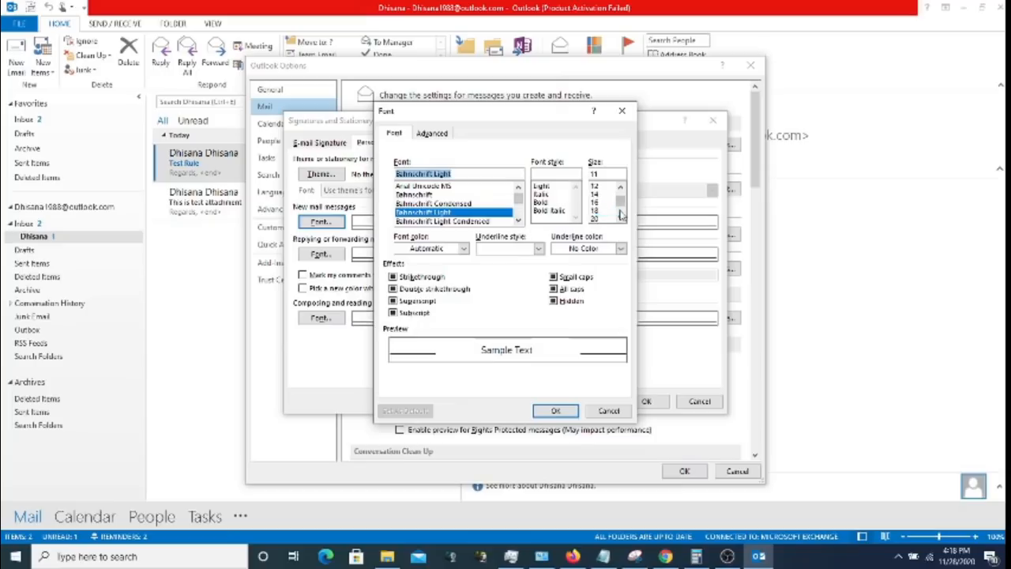
# - Set the new-mail font to size 20 with Bold Italic style
pyautogui.click(602, 211)
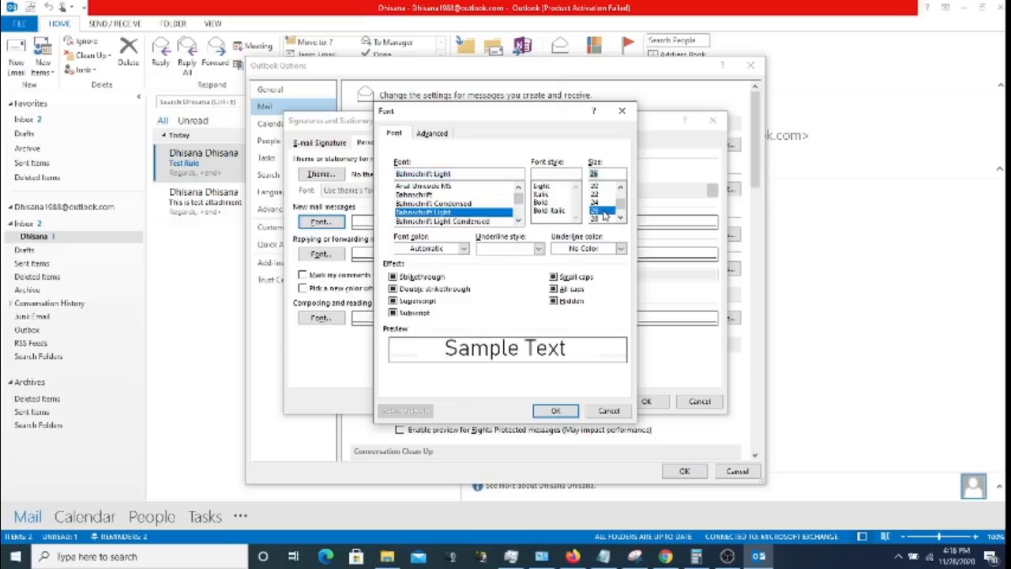
pyautogui.click(605, 194)
pyautogui.click(601, 187)
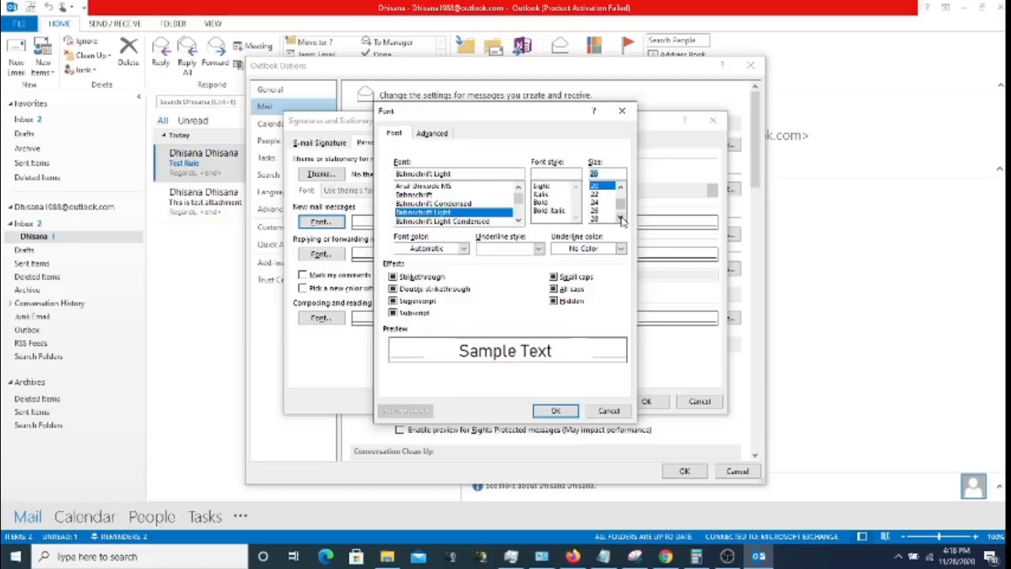
pyautogui.click(552, 194)
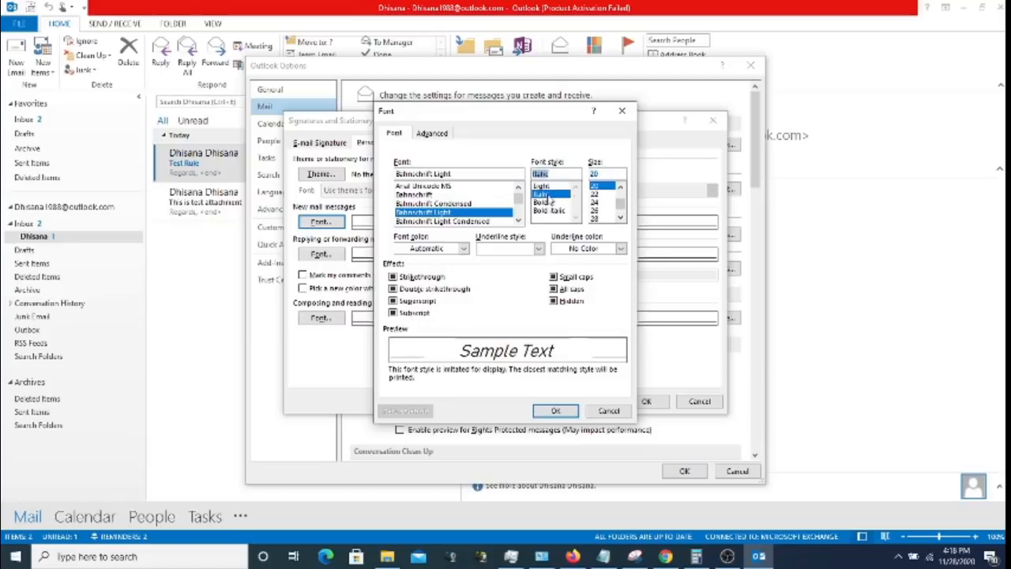
pyautogui.click(548, 203)
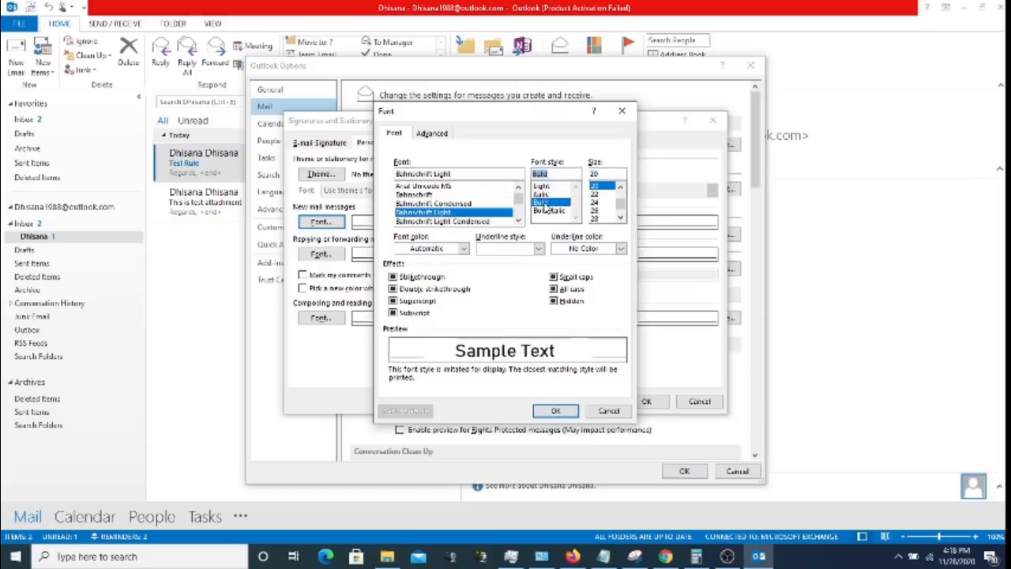
pyautogui.click(545, 194)
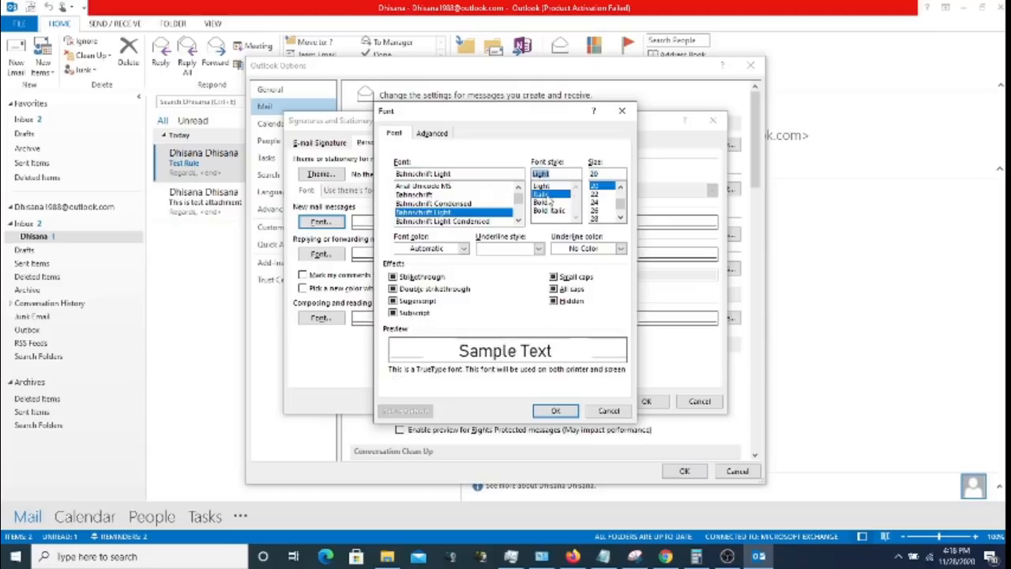
pyautogui.click(548, 203)
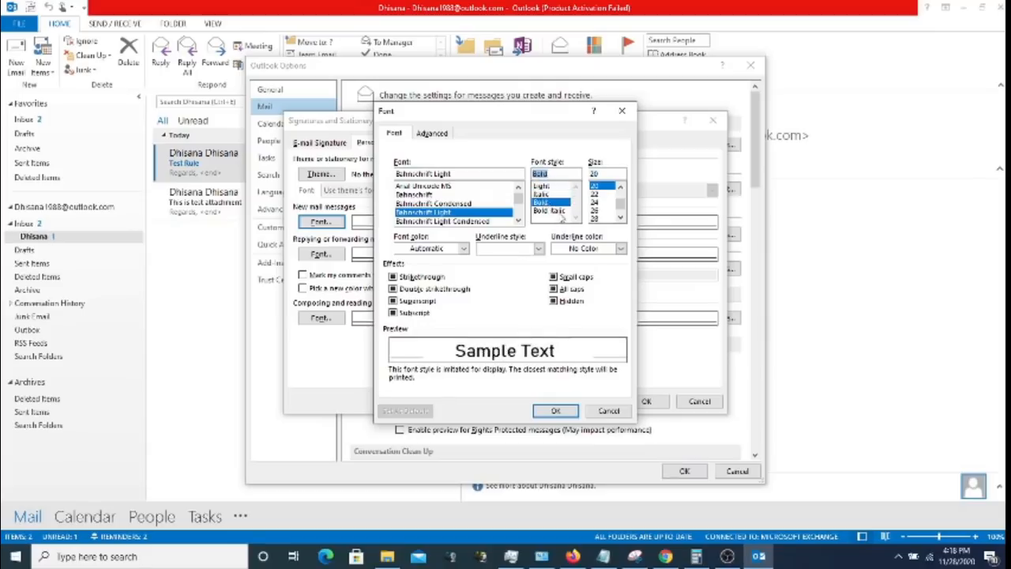
pyautogui.click(557, 211)
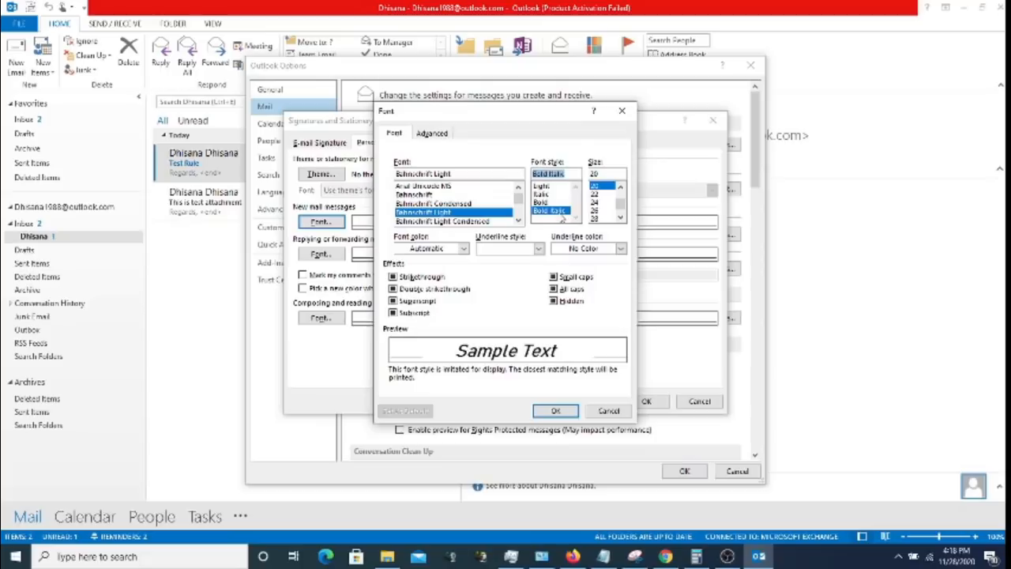
# - Preview Bell MT, Blackadder ITC and Bodoni MT Poster Compressed as the new-mail font
pyautogui.click(518, 221)
pyautogui.click(518, 221)
pyautogui.click(518, 222)
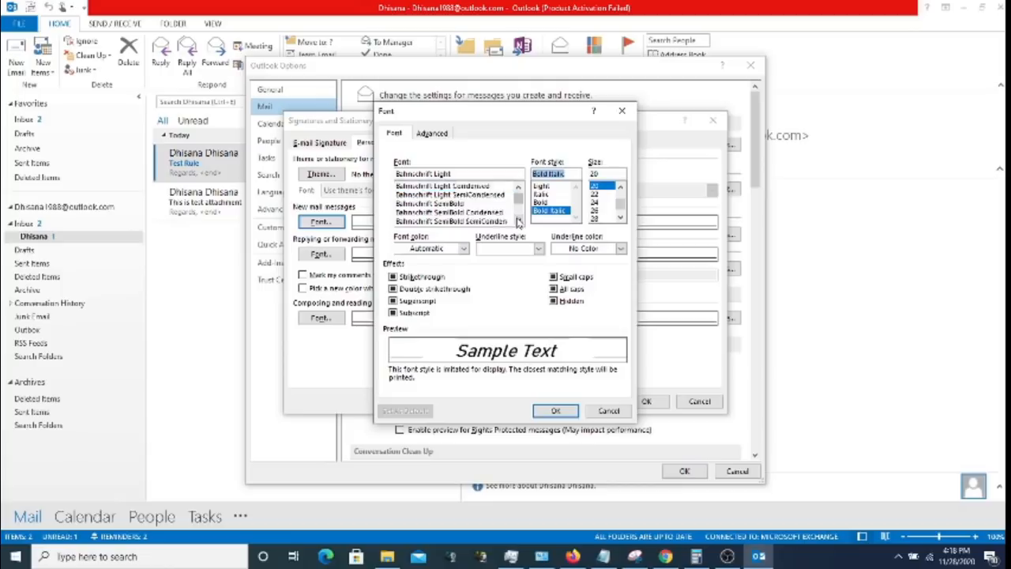
pyautogui.click(518, 221)
pyautogui.click(518, 221)
pyautogui.click(519, 221)
pyautogui.click(518, 221)
pyautogui.click(518, 221)
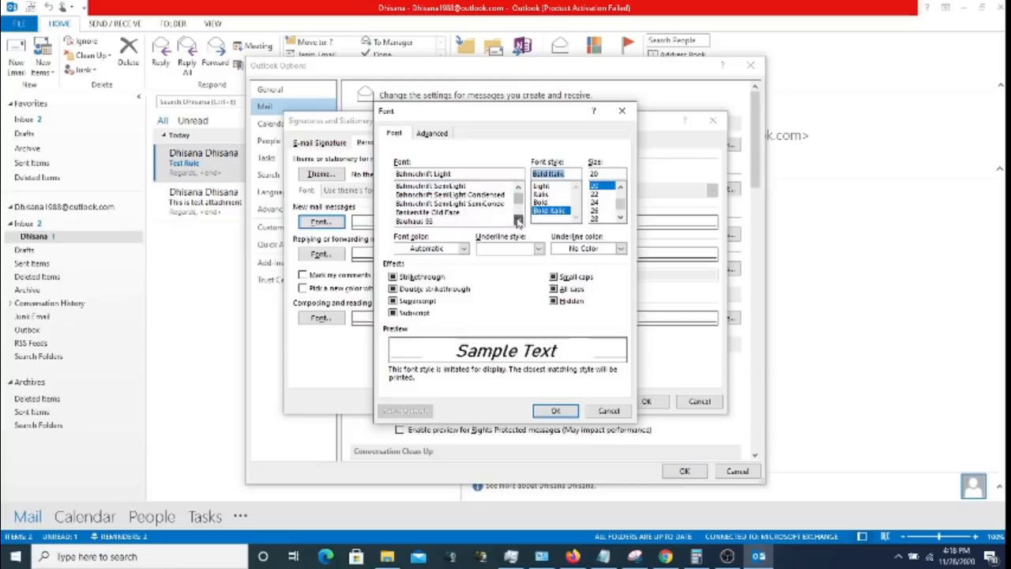
pyautogui.click(518, 221)
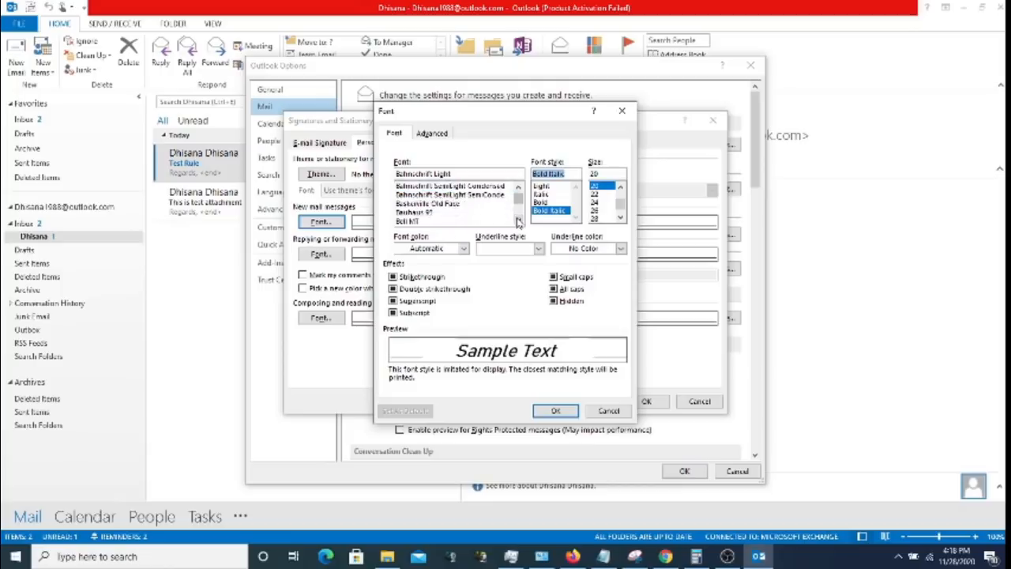
pyautogui.click(419, 221)
pyautogui.click(518, 221)
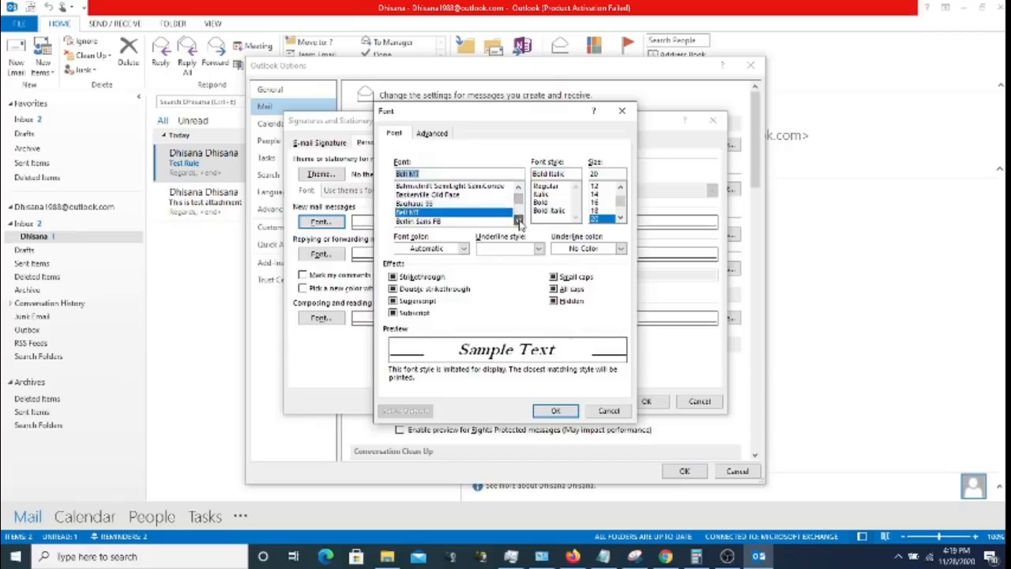
pyautogui.click(518, 222)
pyautogui.click(518, 221)
pyautogui.click(518, 221)
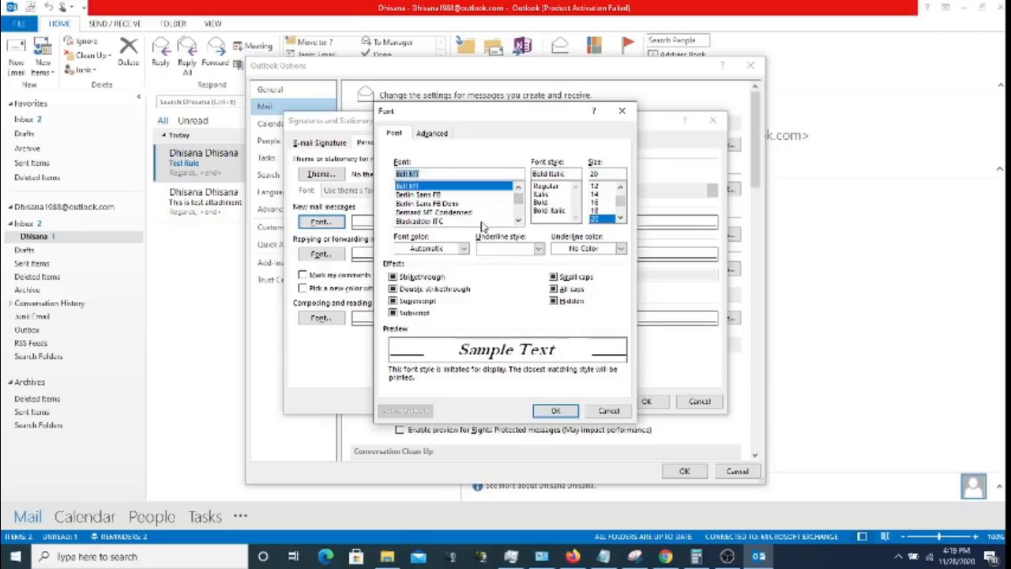
pyautogui.click(486, 222)
pyautogui.click(518, 221)
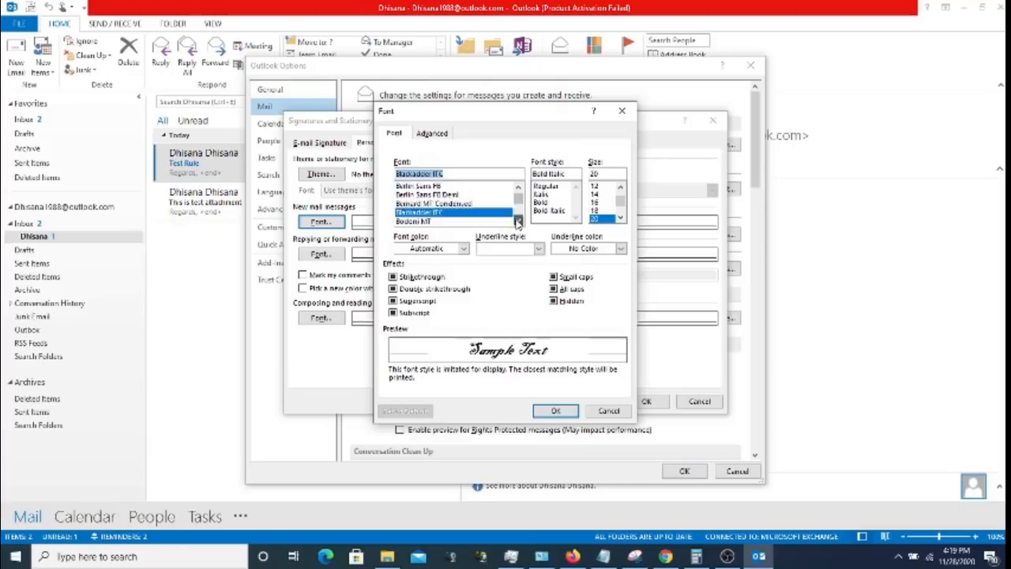
pyautogui.click(518, 221)
pyautogui.click(518, 221)
pyautogui.click(518, 222)
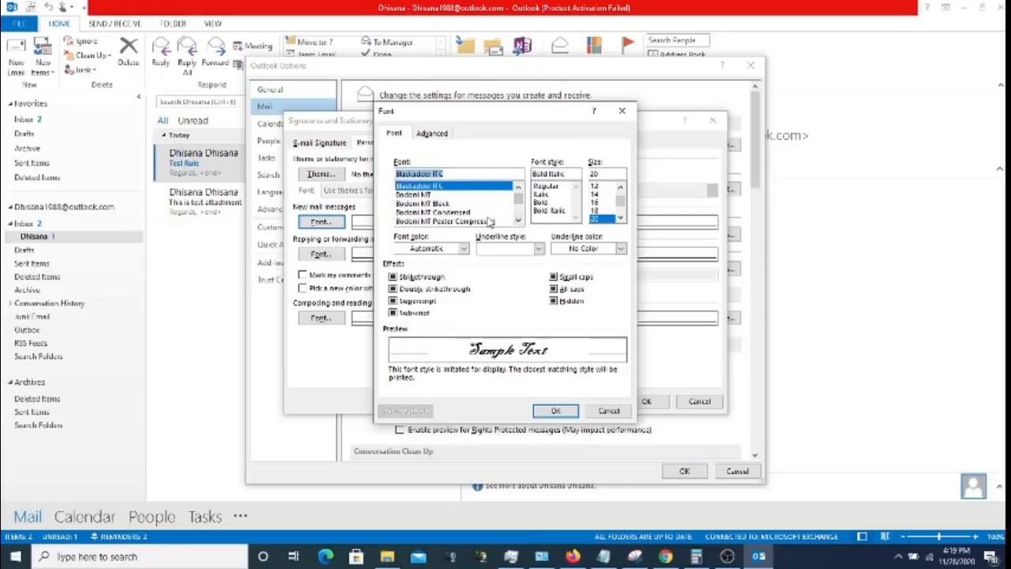
pyautogui.click(492, 221)
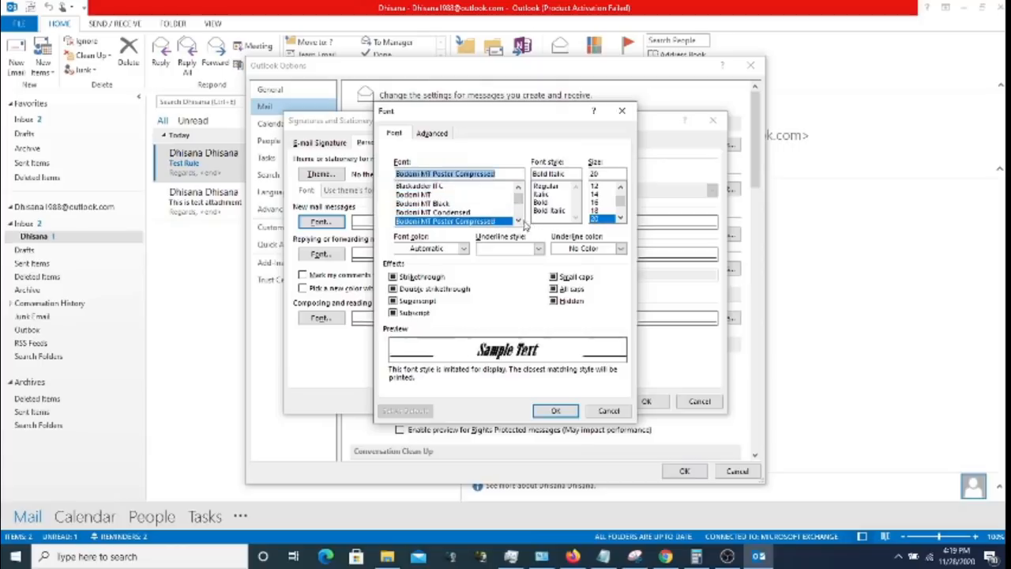
# - Scroll further through the font list and pick Calibri
pyautogui.click(518, 221)
pyautogui.click(518, 221)
pyautogui.click(519, 221)
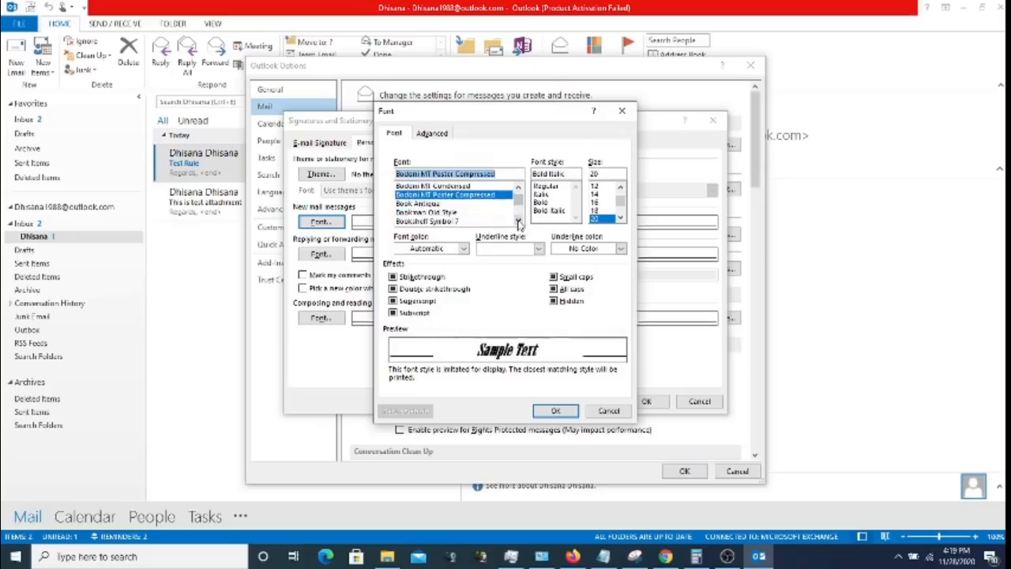
pyautogui.click(519, 221)
pyautogui.click(518, 221)
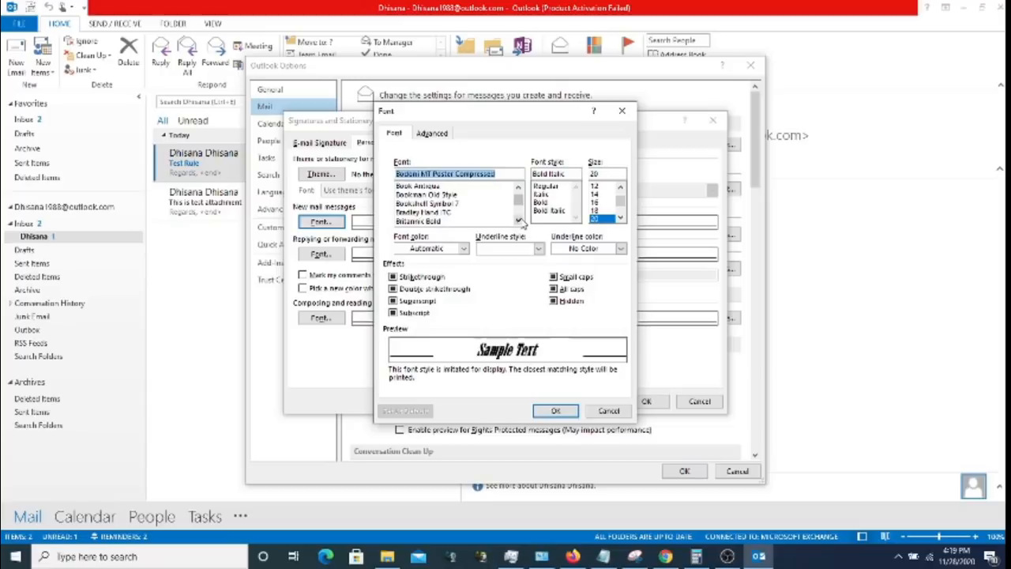
pyautogui.click(518, 222)
pyautogui.click(518, 221)
pyautogui.click(518, 221)
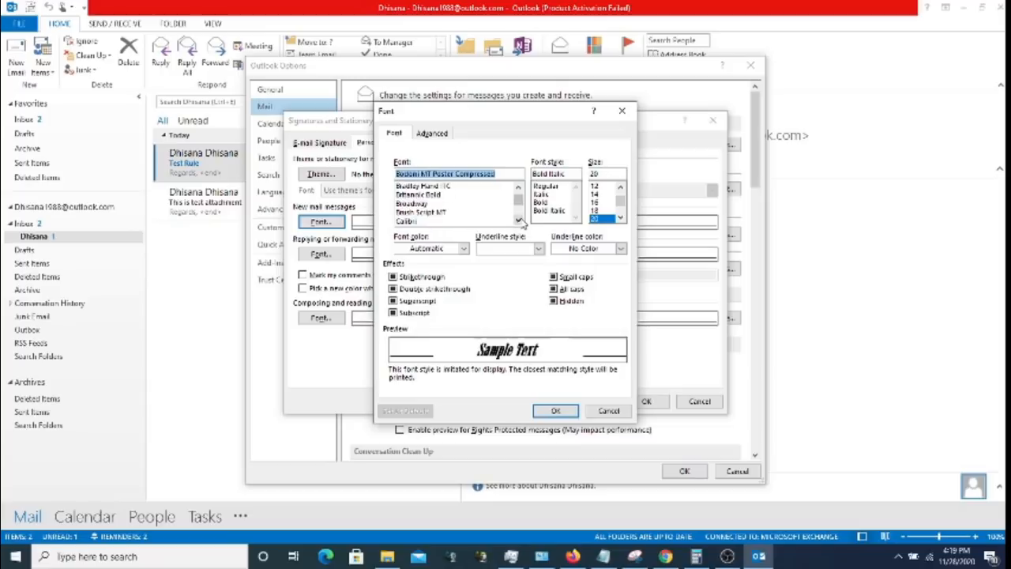
pyautogui.click(518, 221)
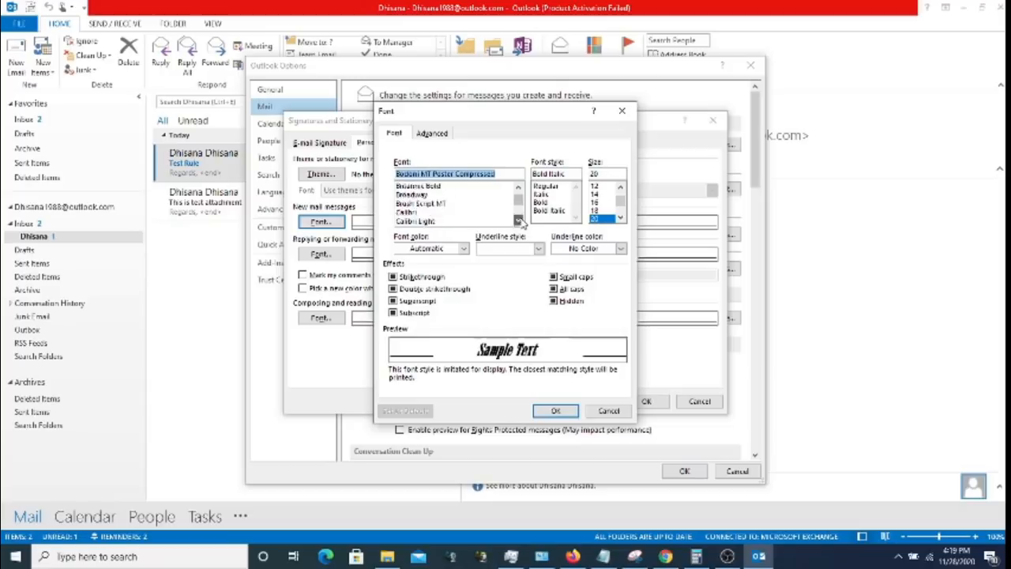
pyautogui.click(518, 221)
pyautogui.click(518, 221)
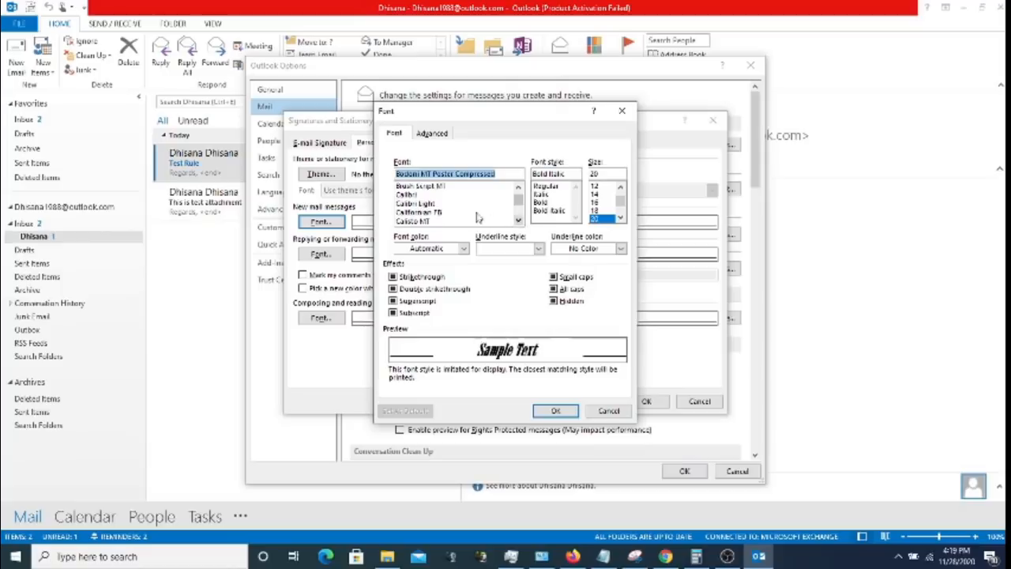
pyautogui.click(435, 195)
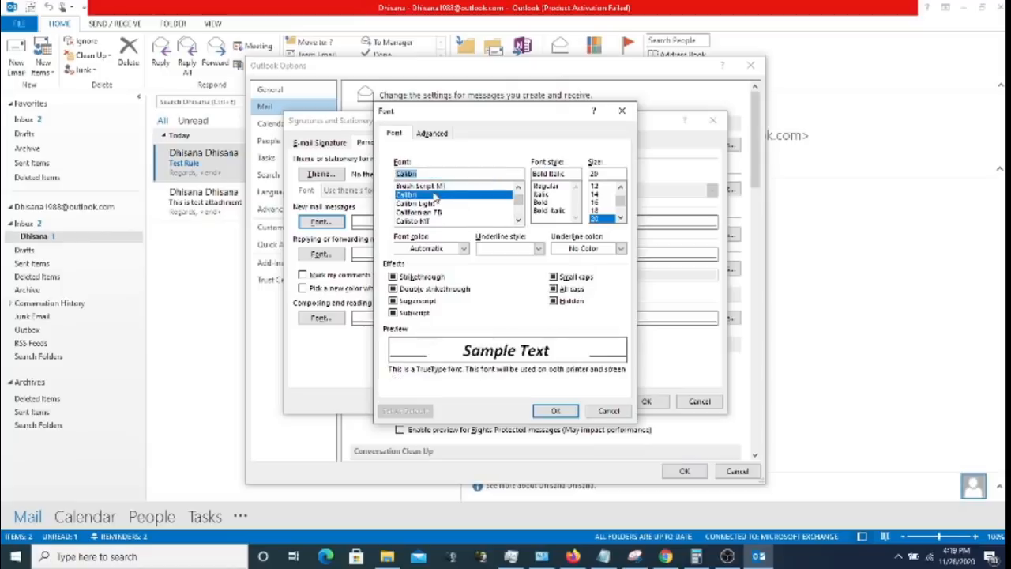
# - Set the Calibri new-mail font to Bold Italic at size 20
pyautogui.click(519, 221)
pyautogui.click(519, 221)
pyautogui.click(519, 221)
pyautogui.click(518, 221)
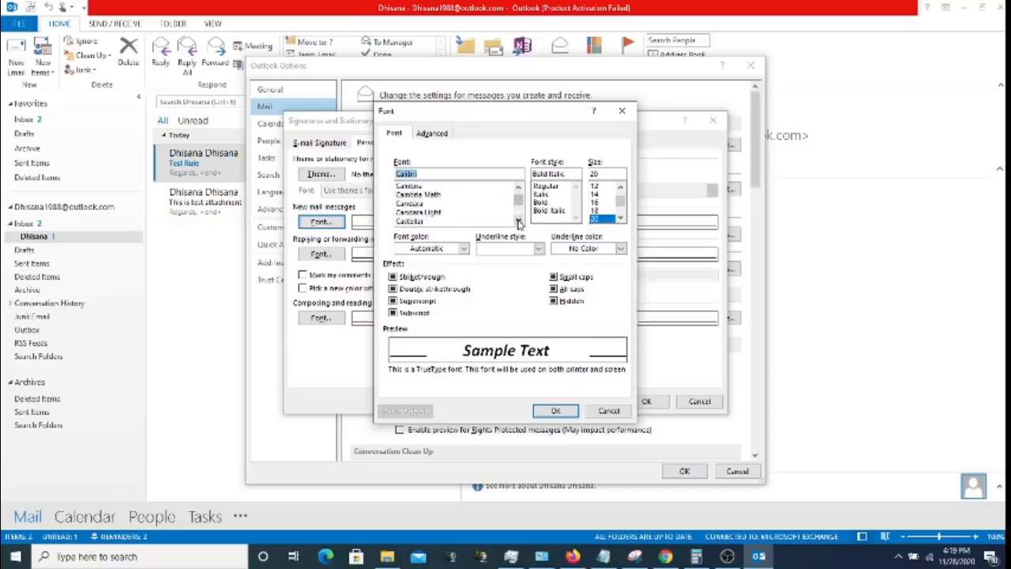
pyautogui.click(518, 221)
pyautogui.click(518, 222)
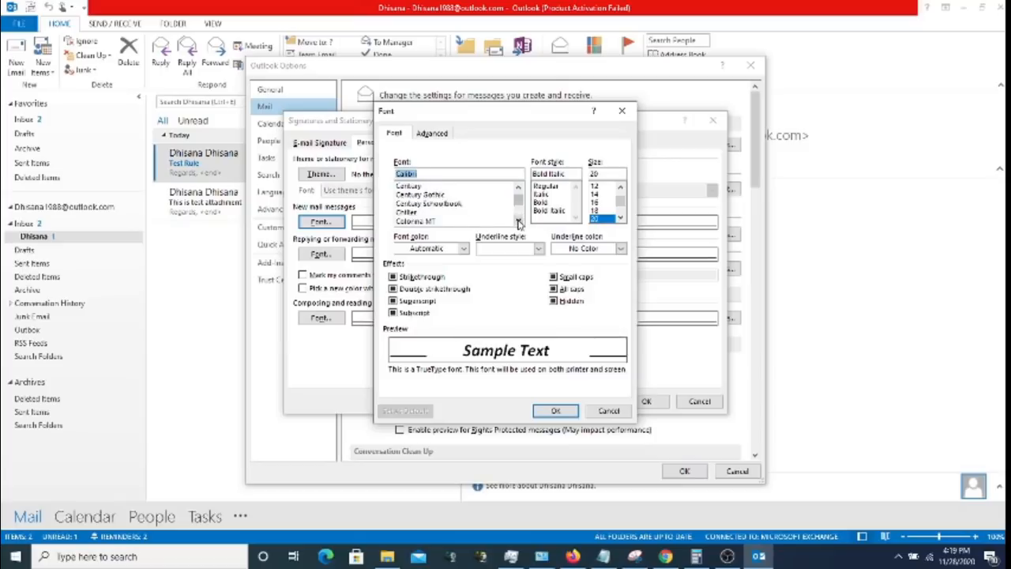
pyautogui.click(518, 221)
pyautogui.click(519, 221)
pyautogui.click(518, 222)
pyautogui.click(518, 221)
pyautogui.click(518, 222)
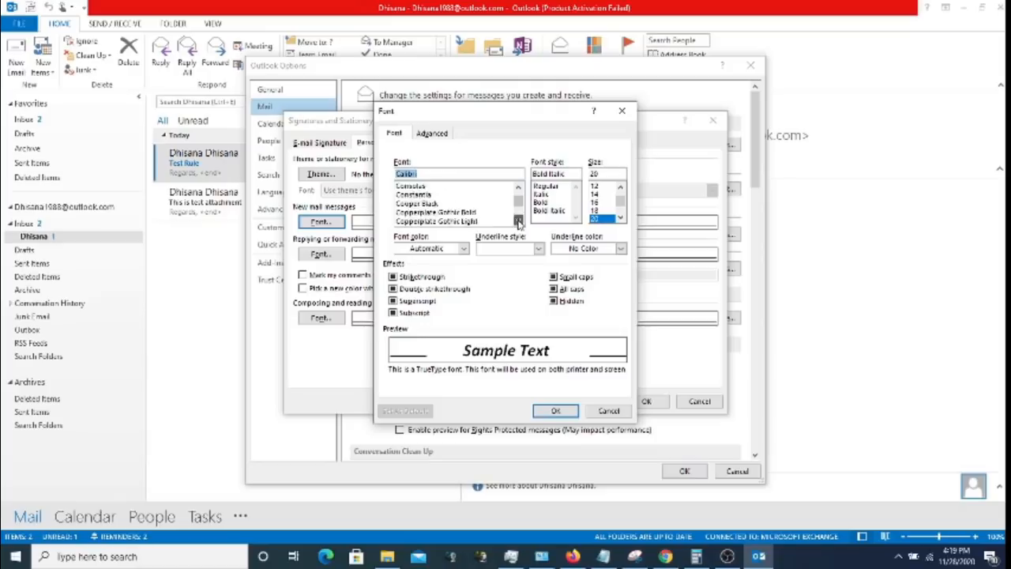
pyautogui.click(518, 221)
pyautogui.click(519, 221)
pyautogui.click(518, 221)
pyautogui.click(518, 221)
pyautogui.click(518, 221)
pyautogui.click(518, 222)
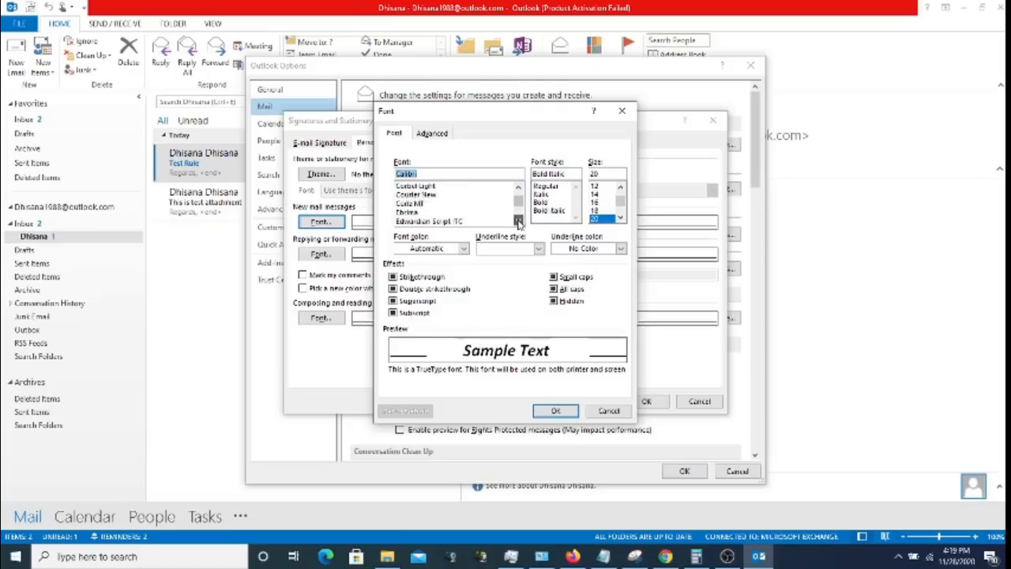
pyautogui.click(518, 221)
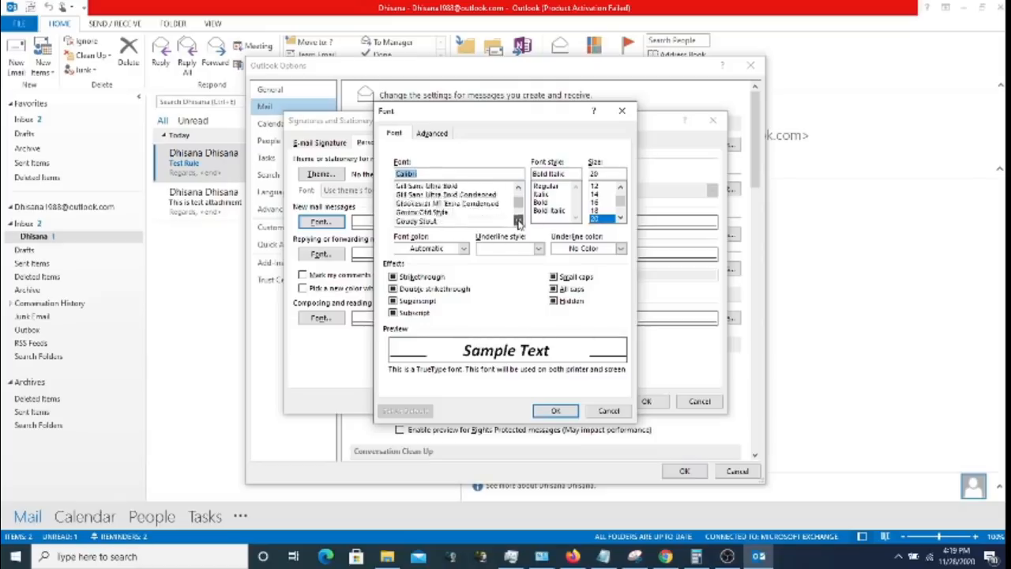
pyautogui.click(518, 221)
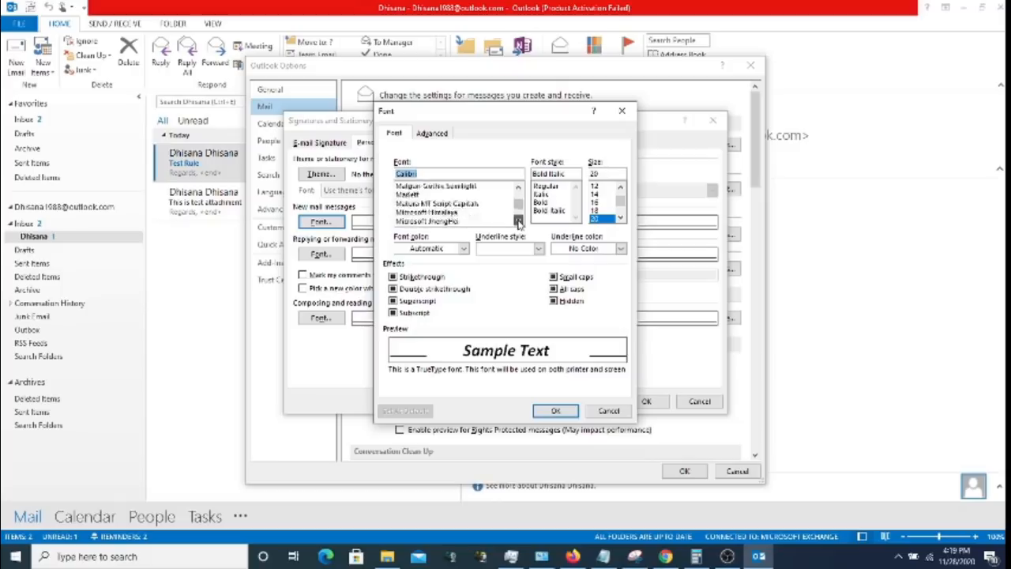
pyautogui.click(518, 221)
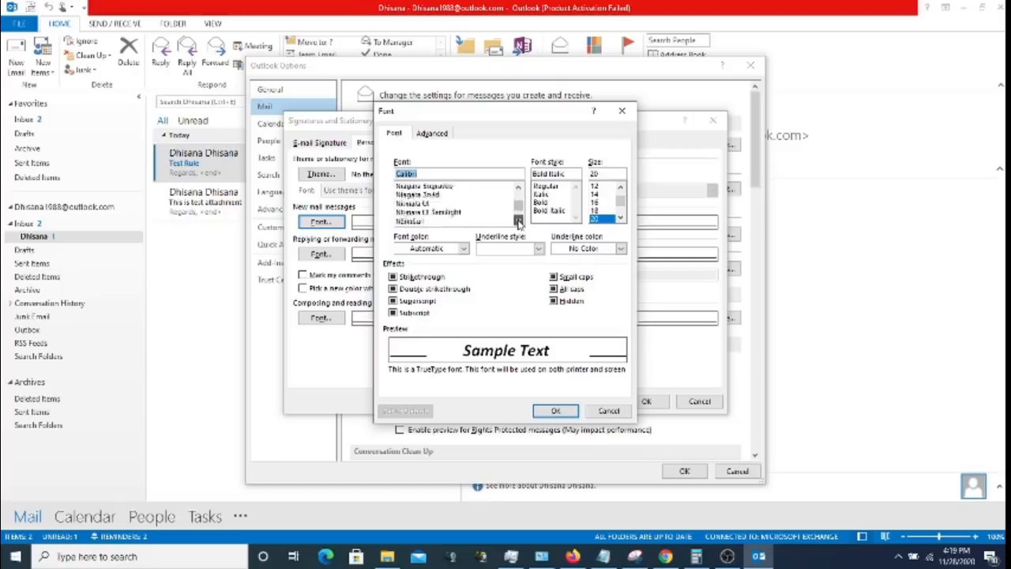
pyautogui.click(518, 221)
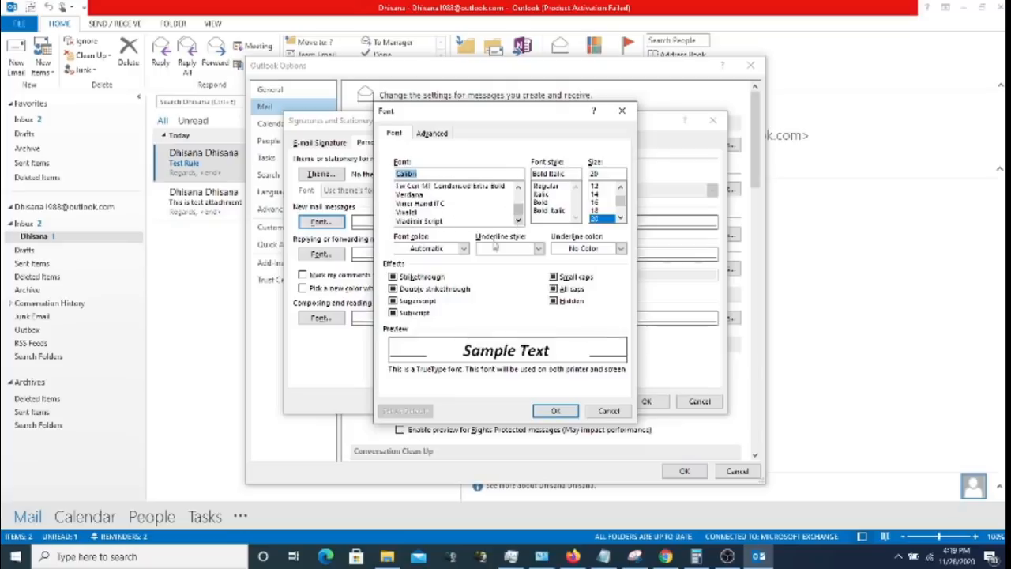
# - Look through the font colour, underline style and underline colour choices without picking any
pyautogui.click(464, 249)
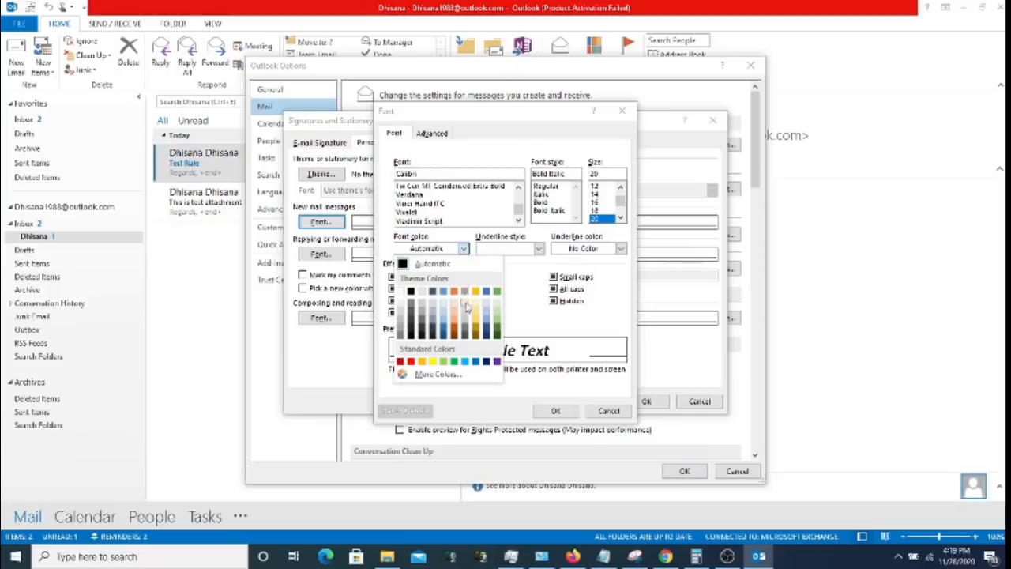
pyautogui.click(540, 249)
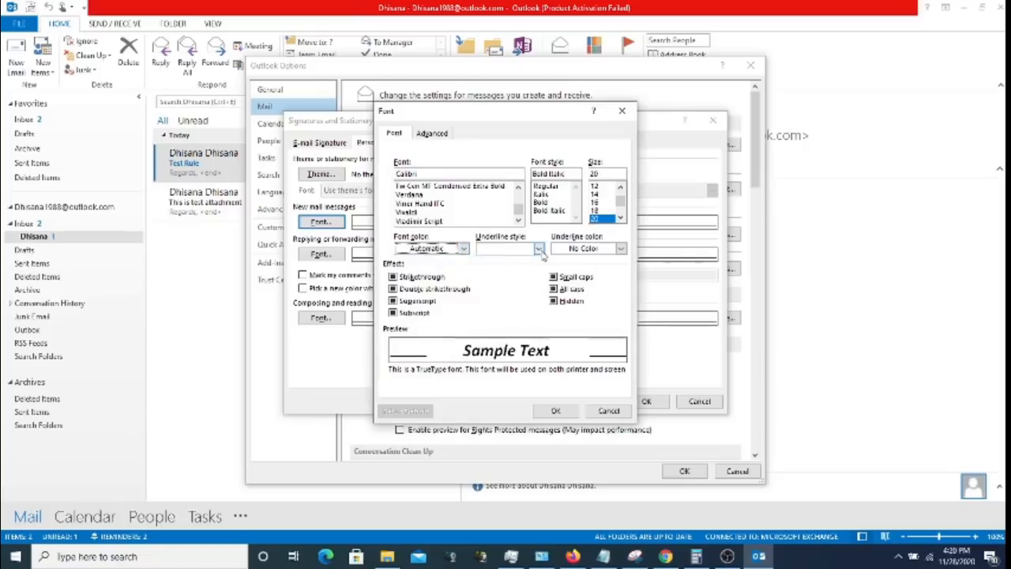
pyautogui.click(539, 249)
pyautogui.click(541, 254)
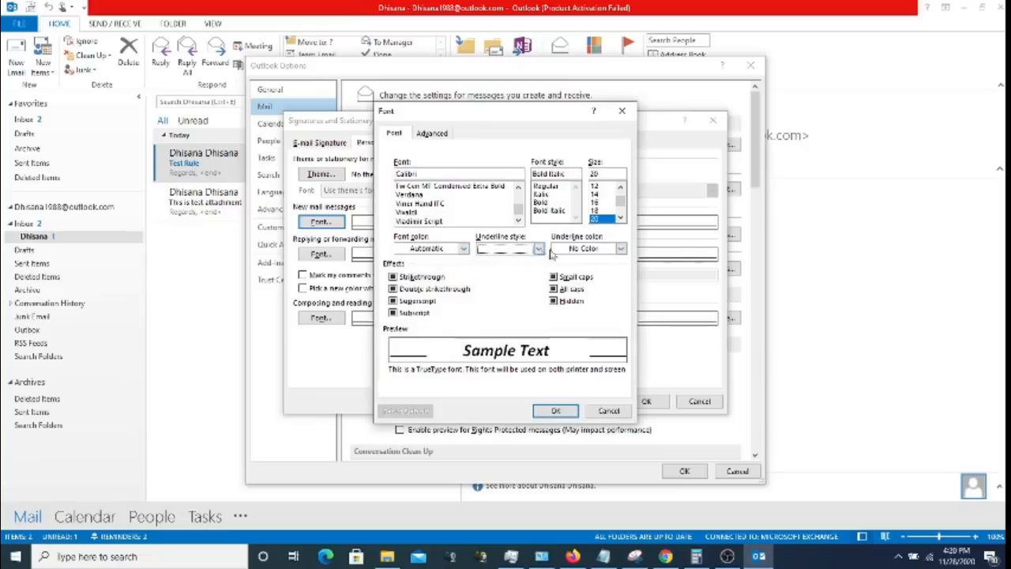
pyautogui.click(621, 249)
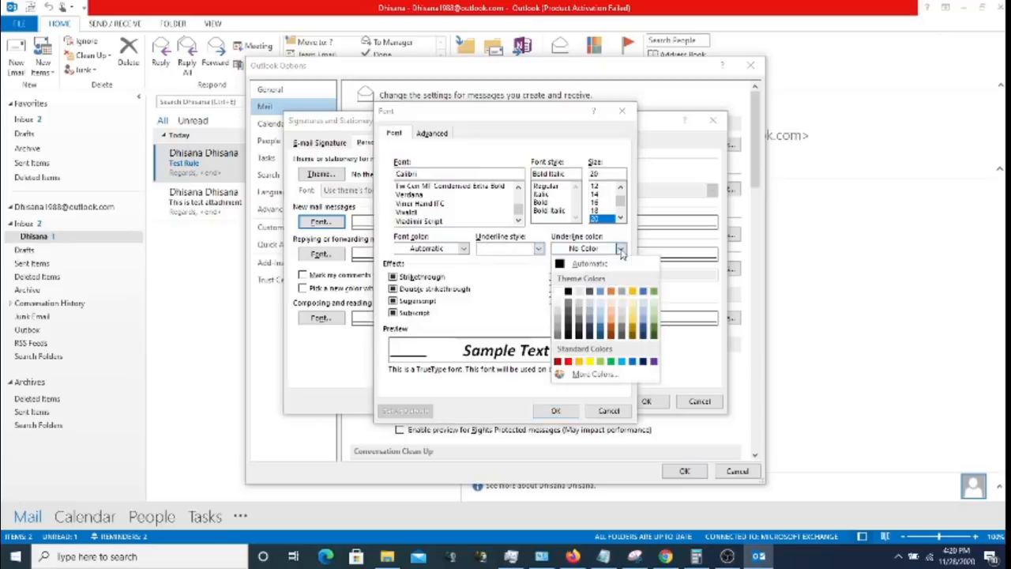
pyautogui.click(434, 135)
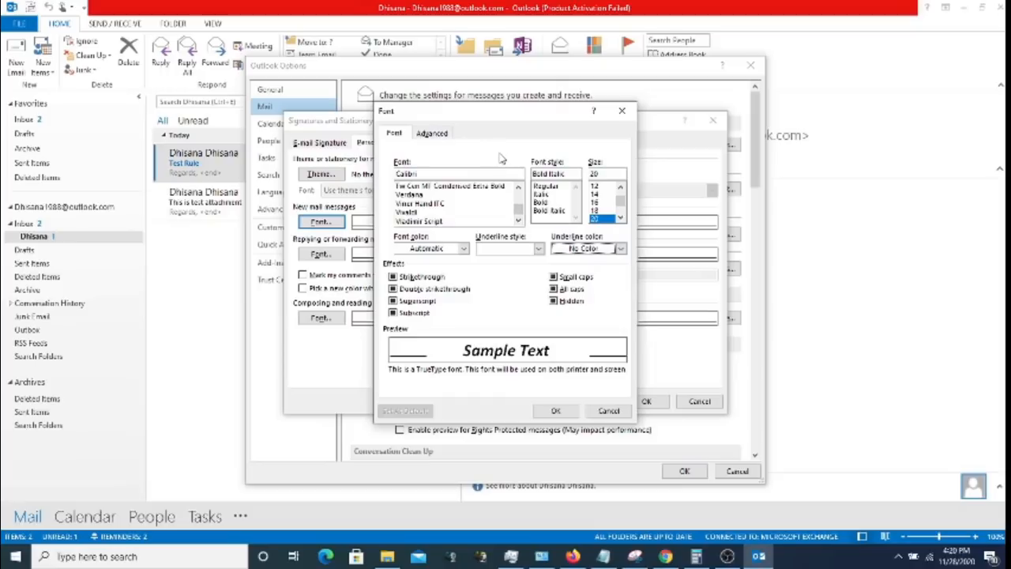
# - Check the Advanced character spacing settings, then cancel the new-mail font changes
pyautogui.click(439, 136)
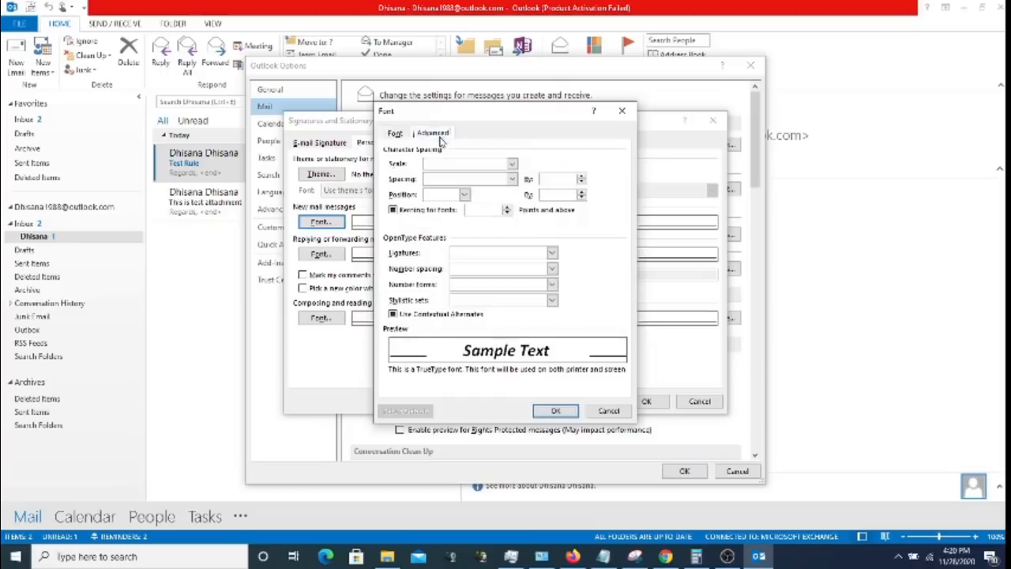
pyautogui.click(395, 133)
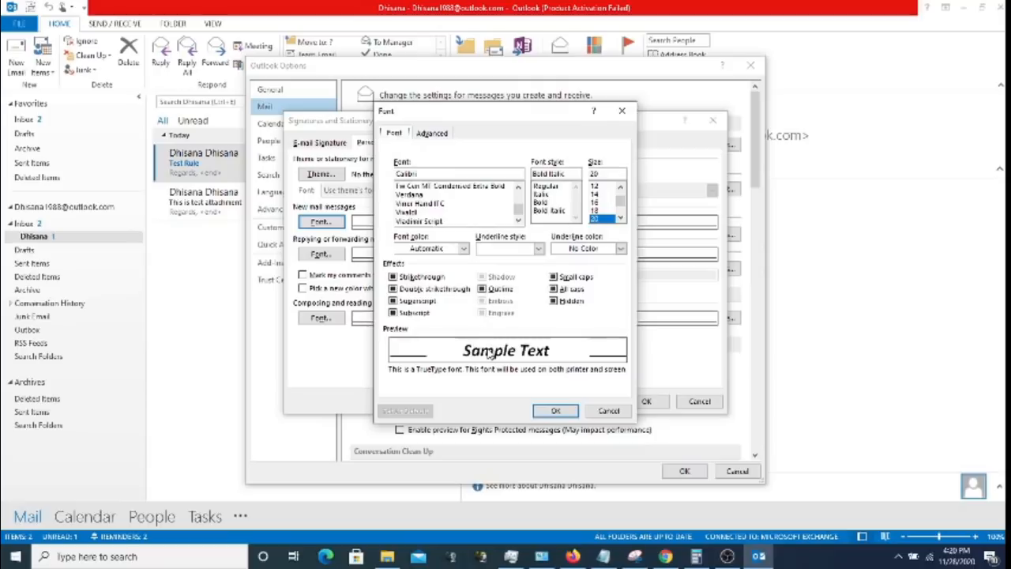
pyautogui.click(607, 410)
pyautogui.click(330, 256)
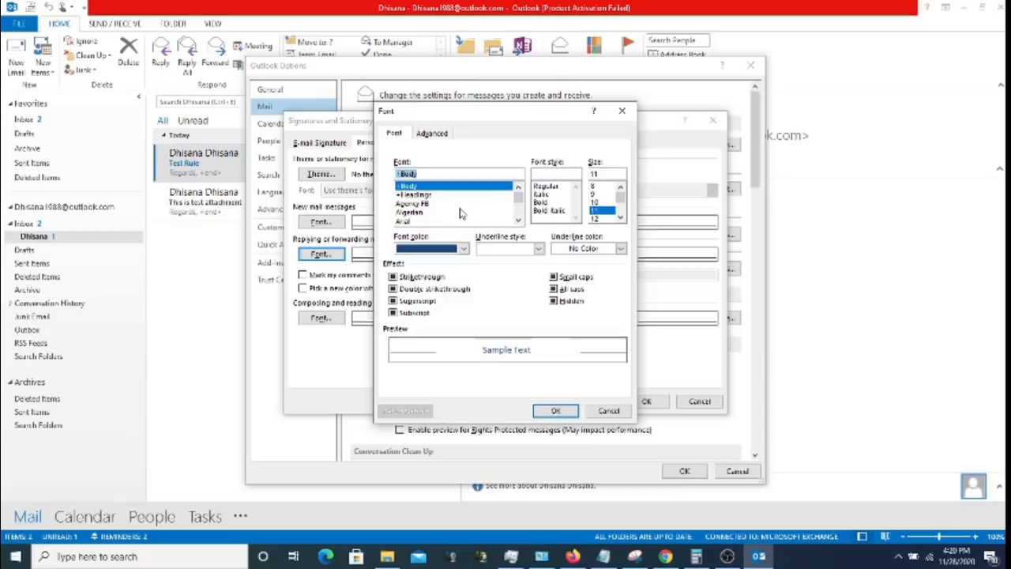
# - Cancel the reply and plain-text font dialogs and close Signatures and Stationery unsaved
pyautogui.click(612, 412)
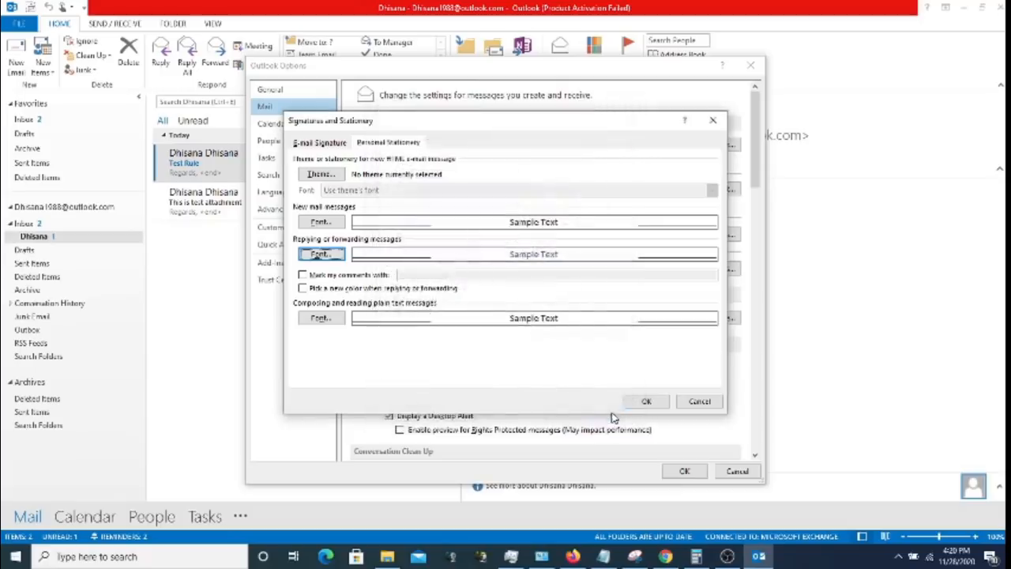
pyautogui.click(335, 323)
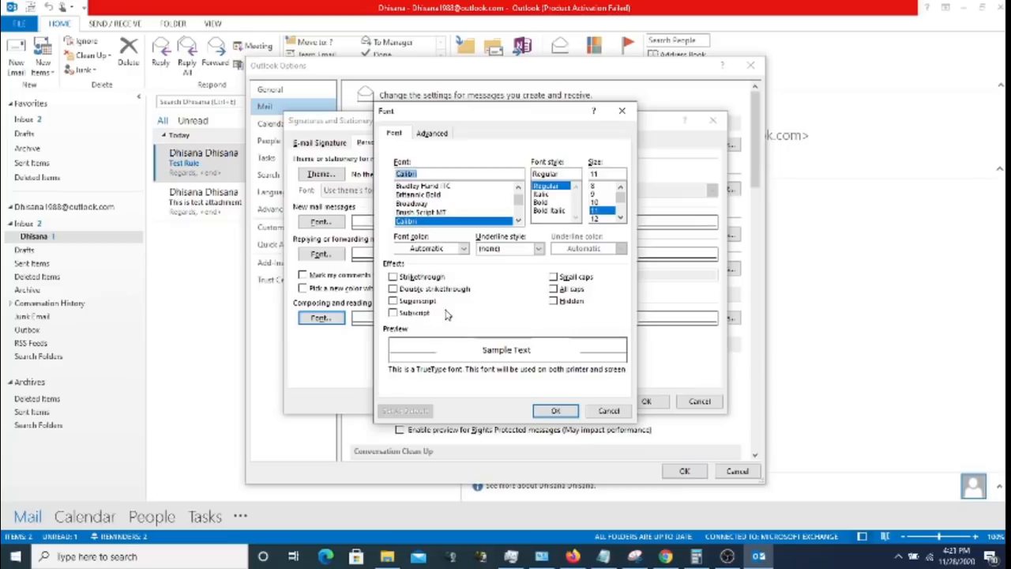
pyautogui.moveTo(477, 115); pyautogui.dragTo(543, 120)
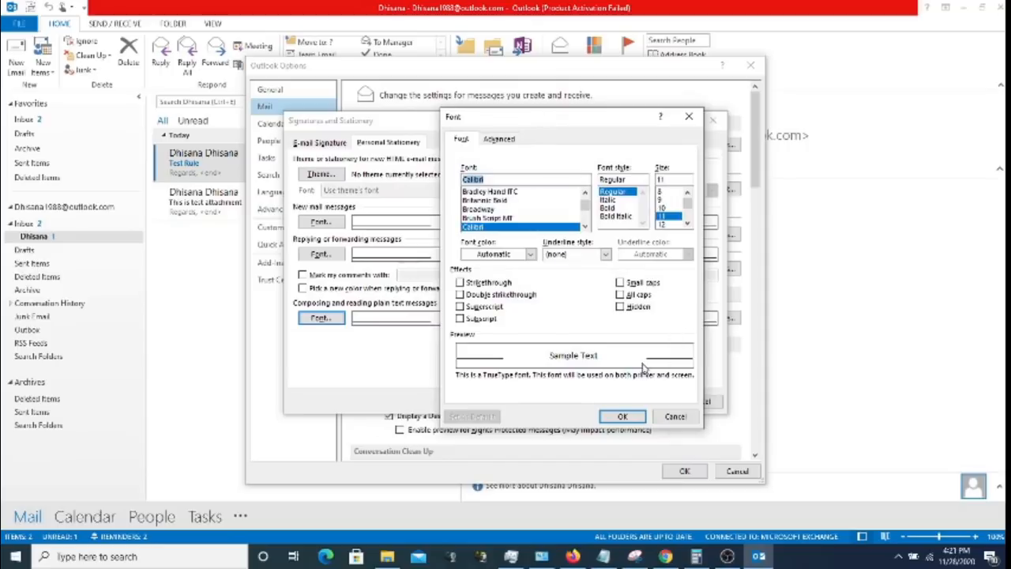
pyautogui.click(692, 419)
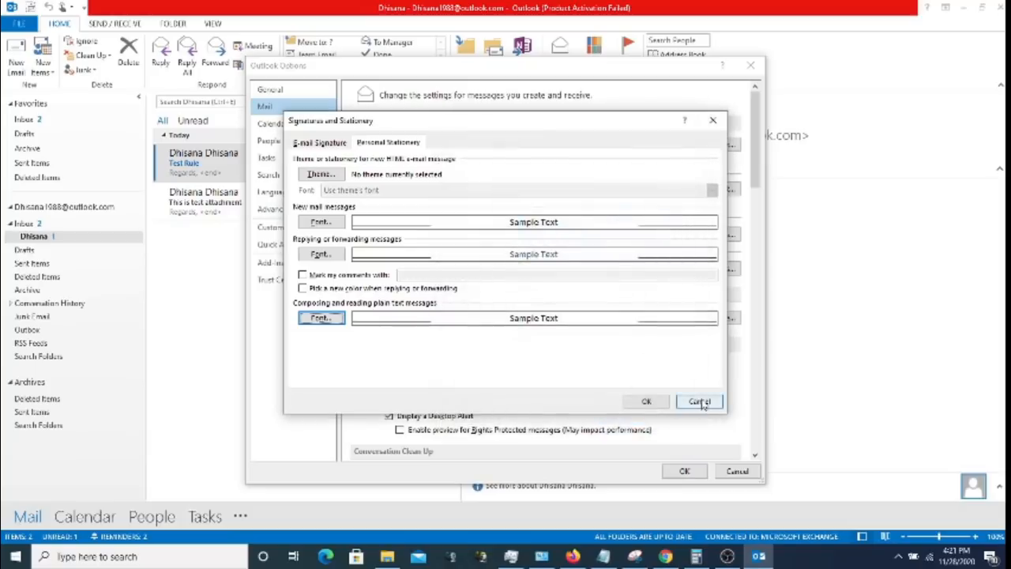
pyautogui.click(698, 400)
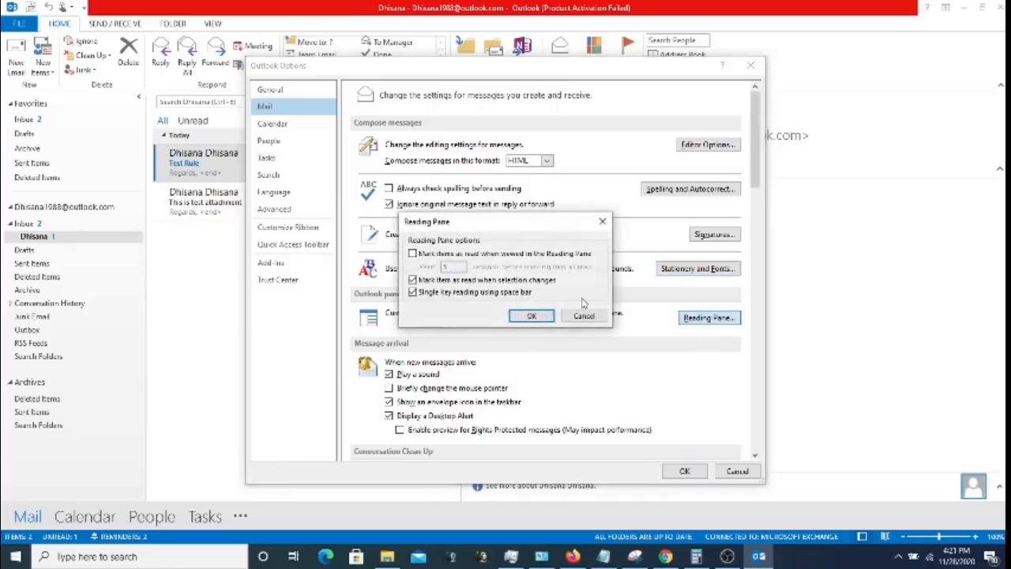
pyautogui.click(480, 255)
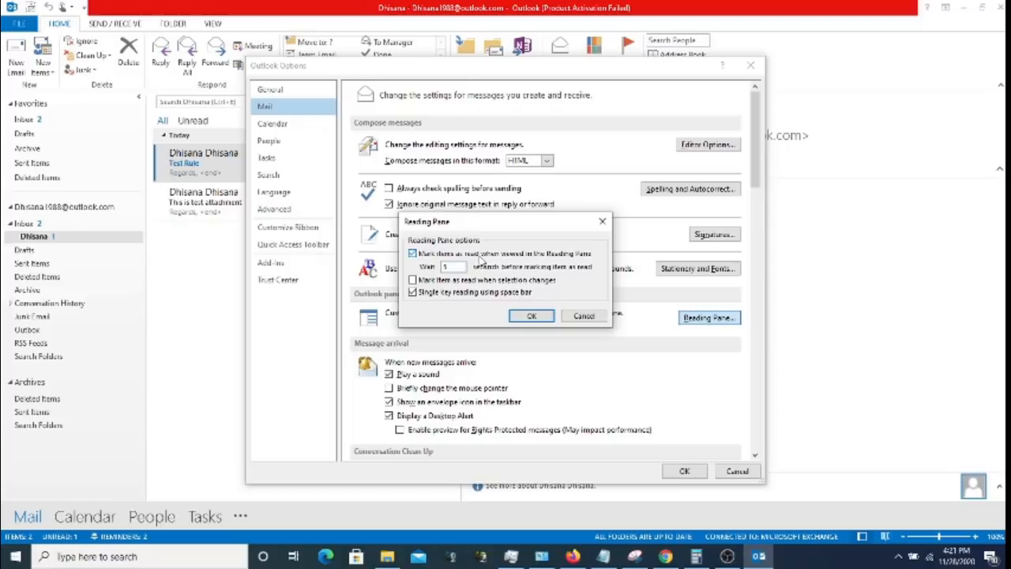
pyautogui.click(475, 255)
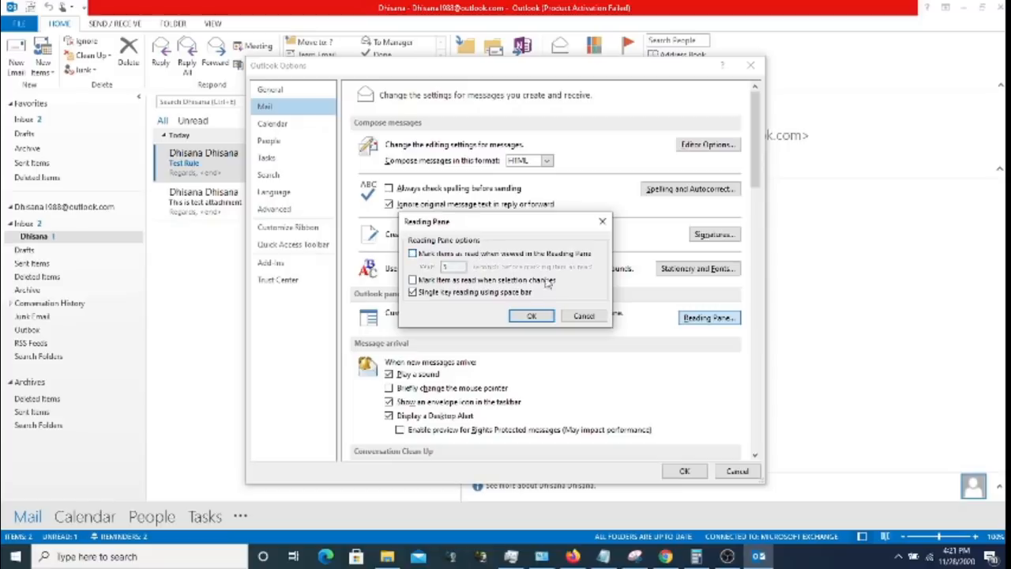
pyautogui.click(584, 317)
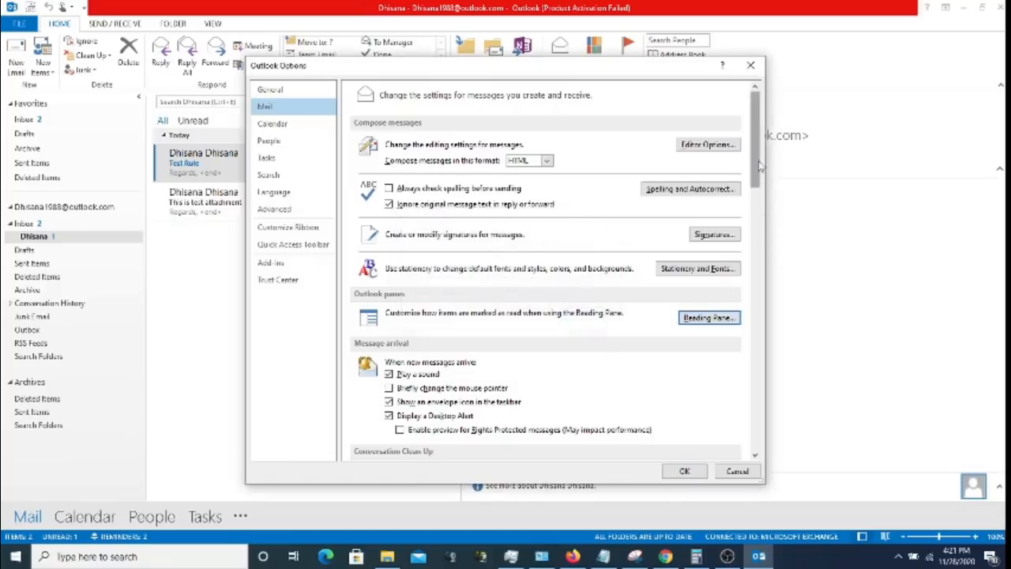
# - Scroll the Mail options down to the Send messages and MailTips sections
pyautogui.moveTo(759, 164); pyautogui.dragTo(767, 209)
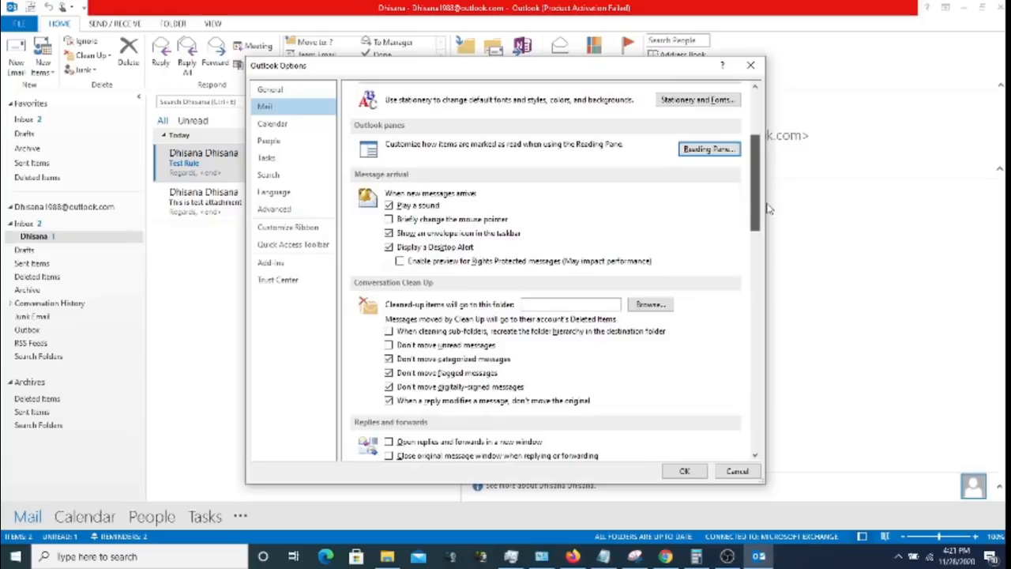
pyautogui.moveTo(767, 209); pyautogui.dragTo(747, 335)
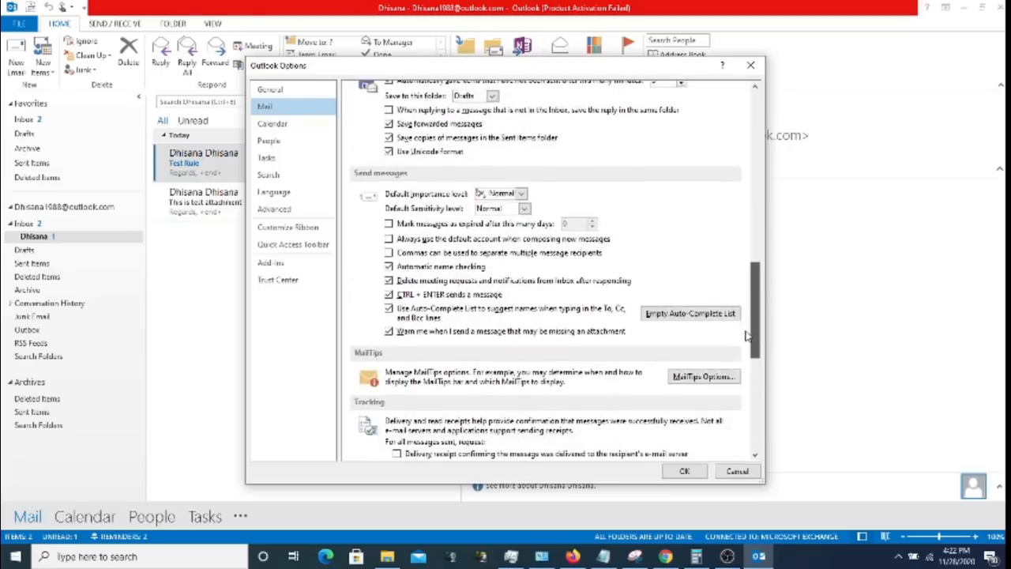
pyautogui.click(698, 382)
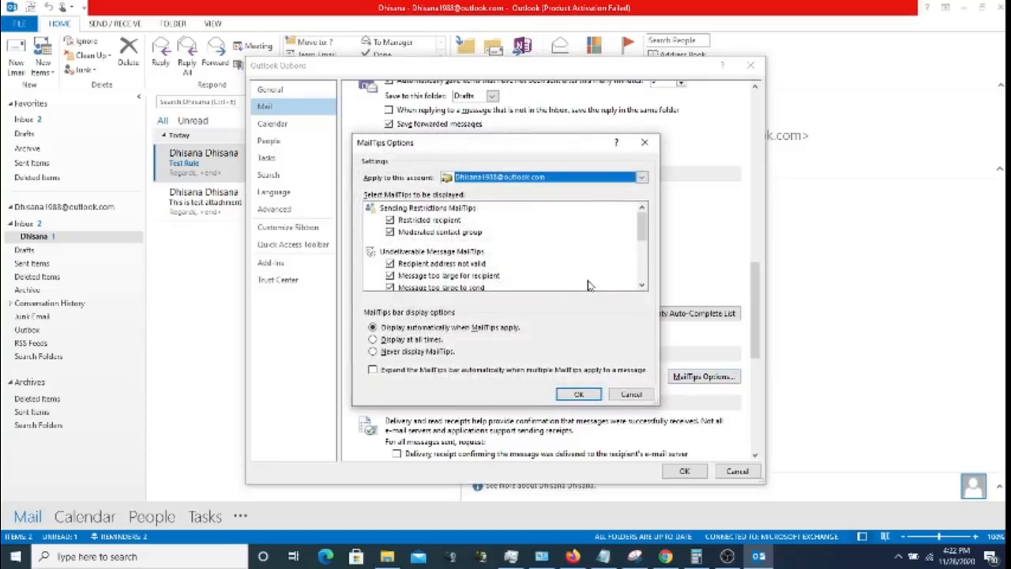
# - Scroll the MailTips list down to Policy tip notification, then cancel without changes
pyautogui.click(642, 286)
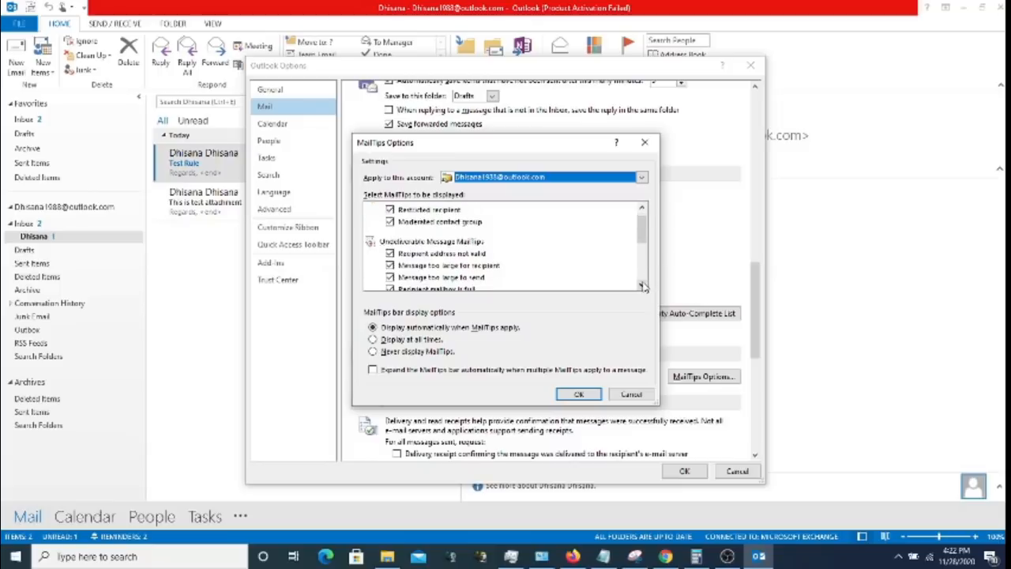
pyautogui.click(642, 286)
pyautogui.click(641, 286)
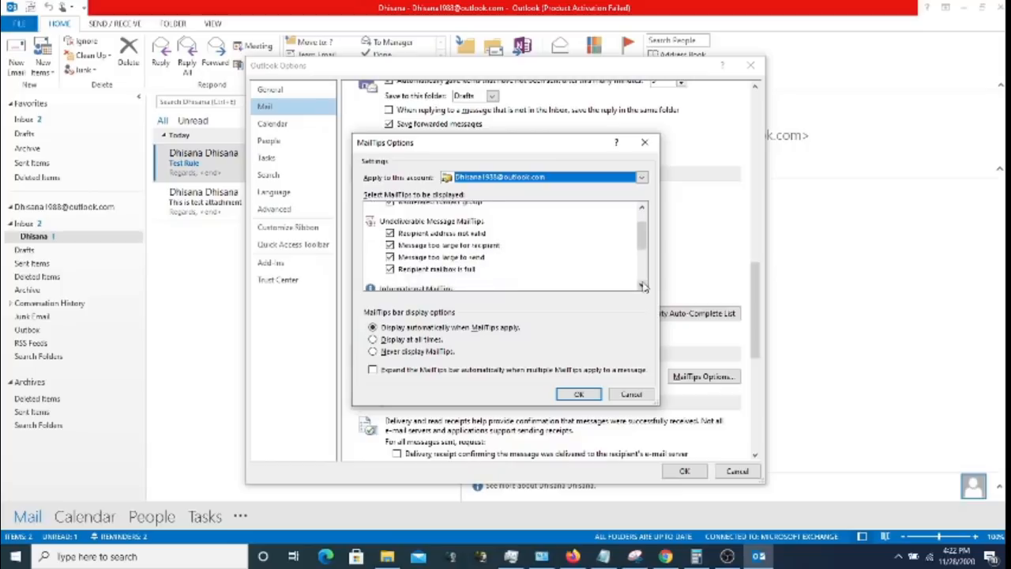
pyautogui.click(641, 286)
pyautogui.click(642, 286)
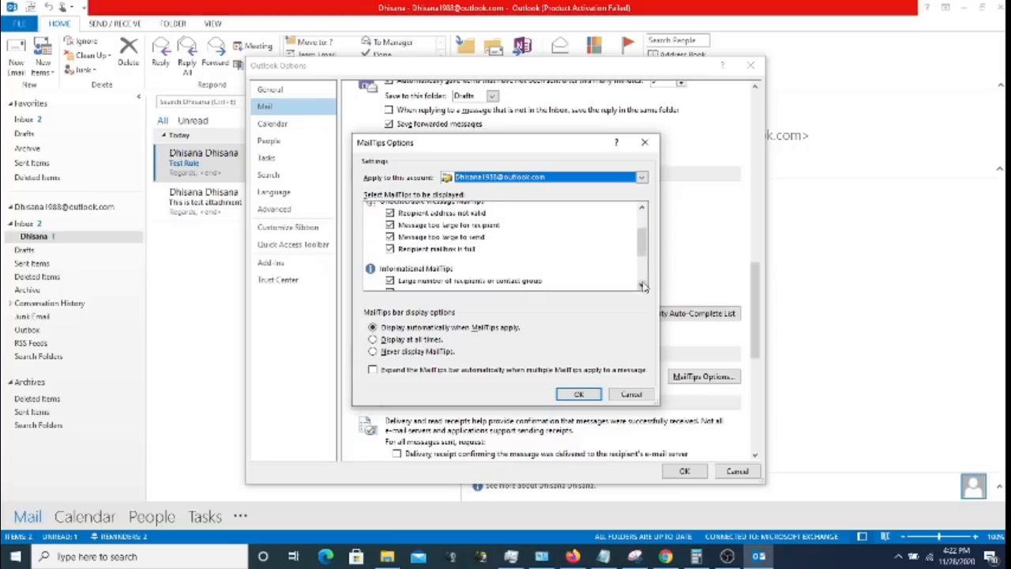
pyautogui.click(642, 286)
pyautogui.click(642, 286)
pyautogui.click(641, 286)
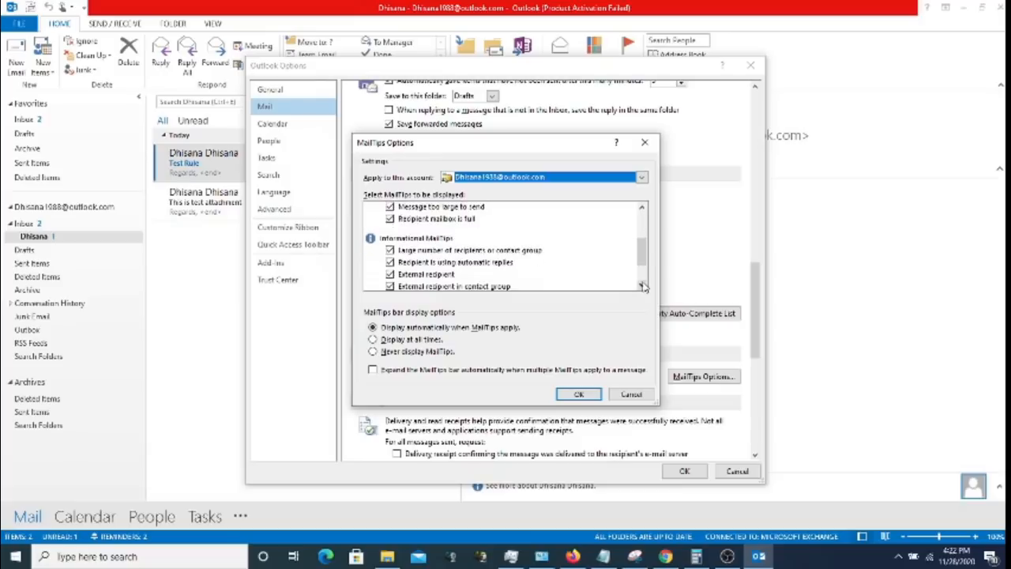
pyautogui.click(641, 286)
pyautogui.click(641, 286)
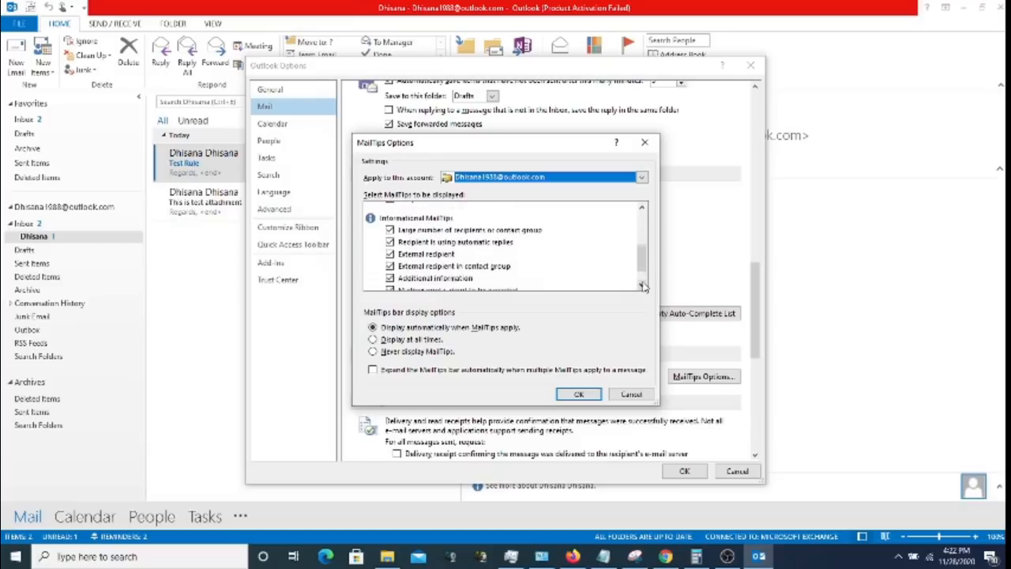
pyautogui.click(641, 286)
pyautogui.click(642, 286)
pyautogui.click(641, 286)
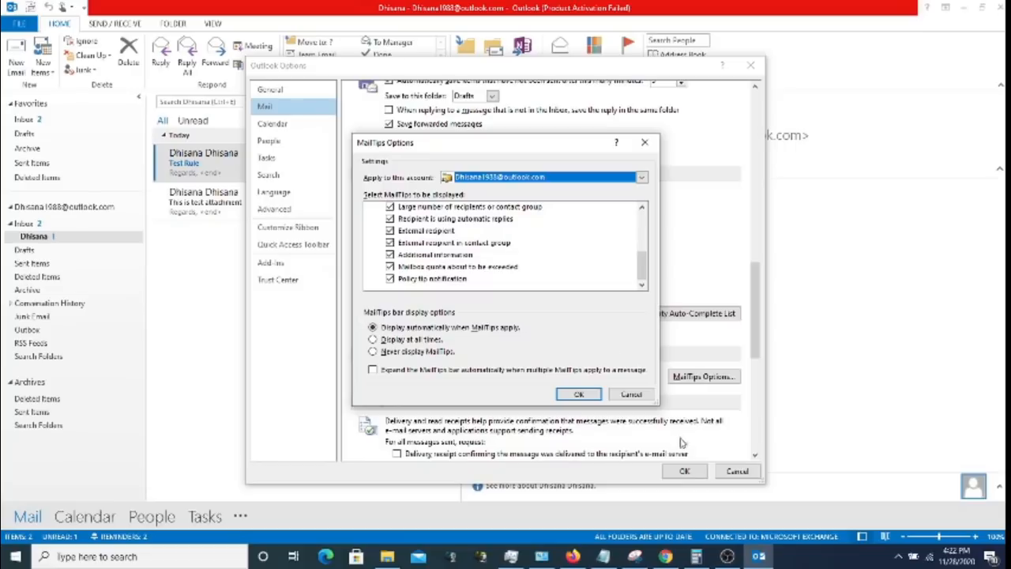
pyautogui.click(631, 394)
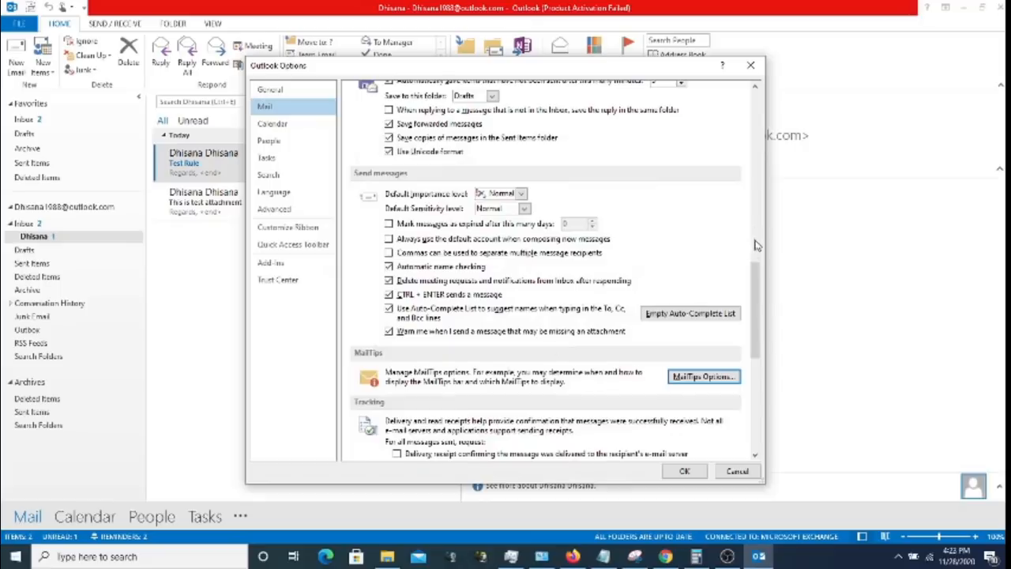
# - Scroll the Mail page to the bottom to show Tracking, Message format and Other settings
pyautogui.moveTo(761, 285); pyautogui.dragTo(756, 324)
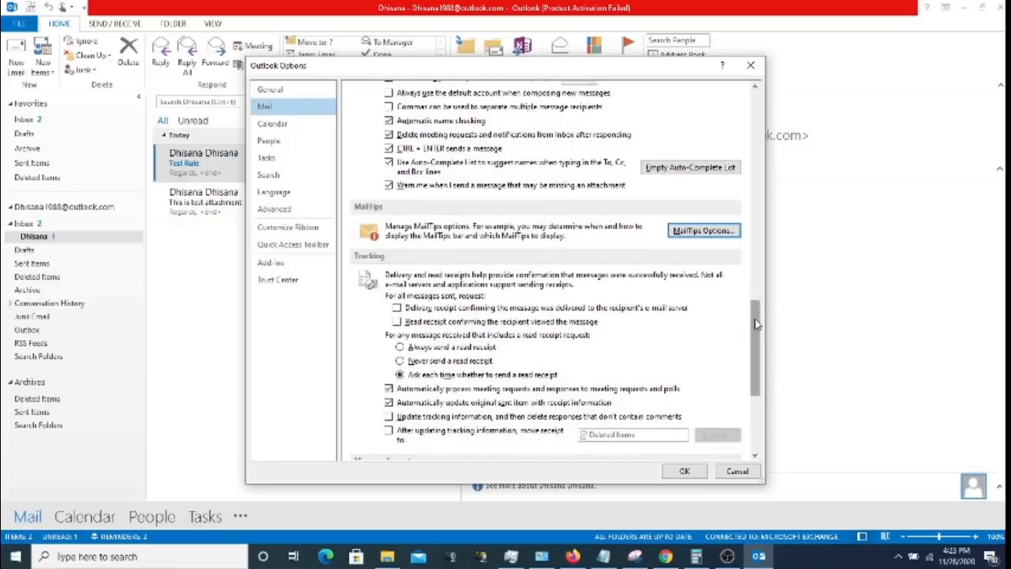
pyautogui.moveTo(756, 324); pyautogui.dragTo(754, 358)
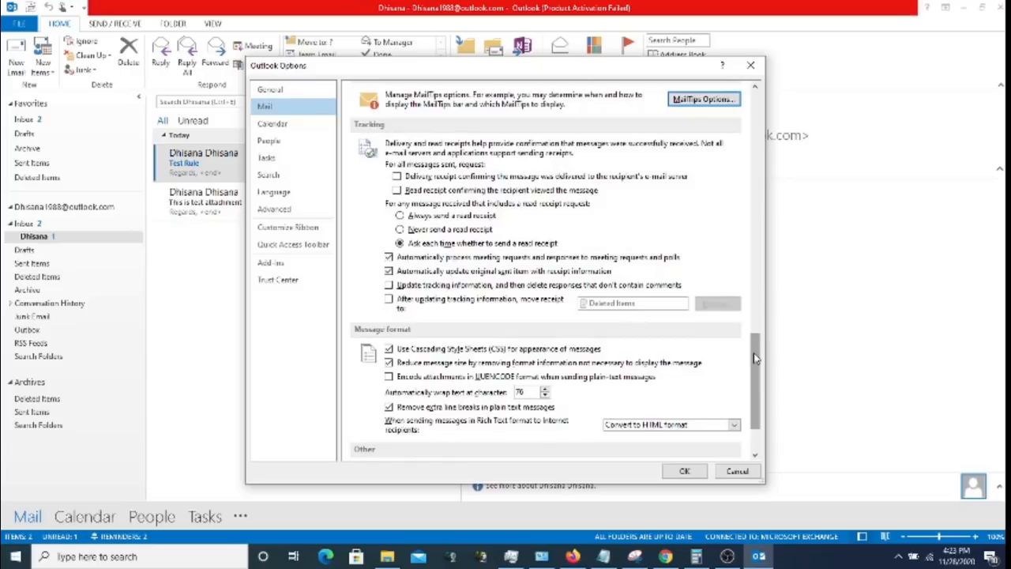
pyautogui.moveTo(754, 358); pyautogui.dragTo(757, 387)
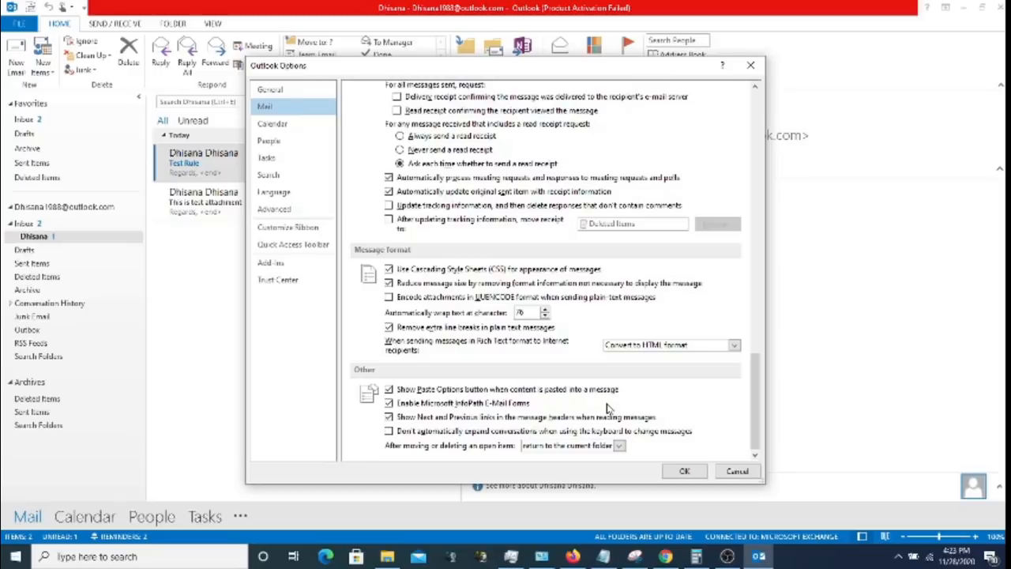
pyautogui.click(280, 127)
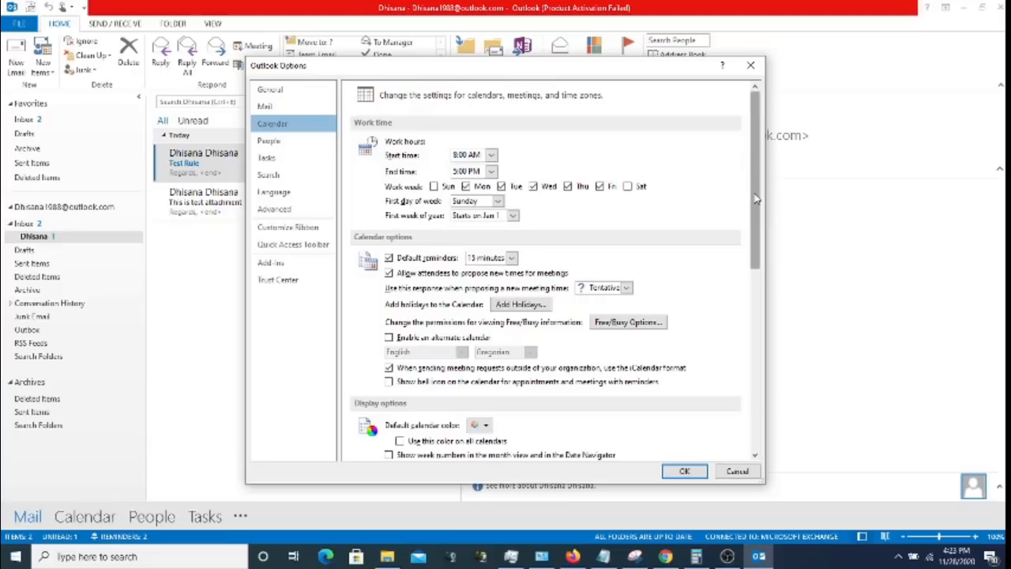
# - Check the Auto Accept/Decline settings unchanged and scroll down to the Calendar time zone options
pyautogui.moveTo(756, 200); pyautogui.dragTo(764, 376)
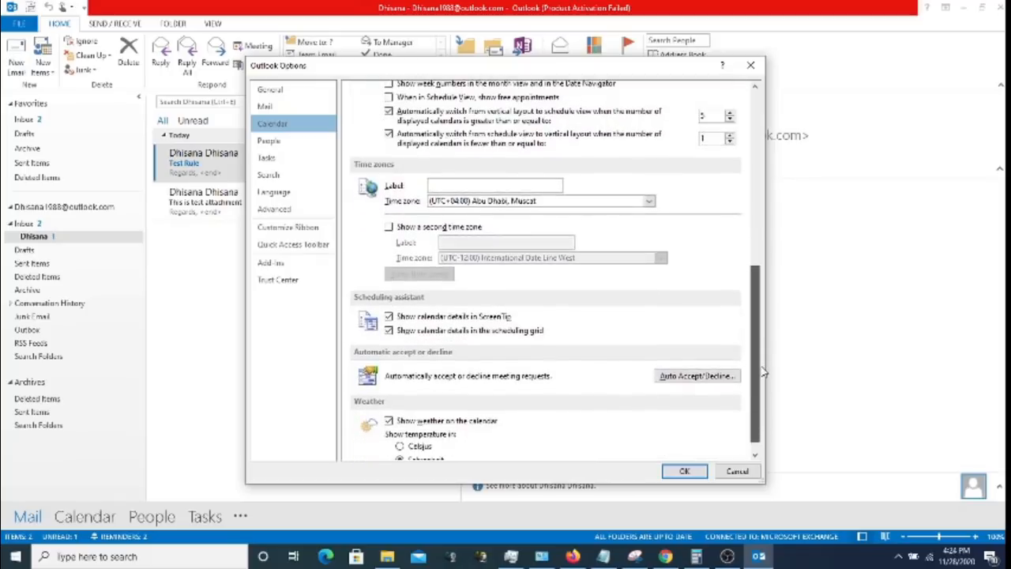
pyautogui.click(695, 378)
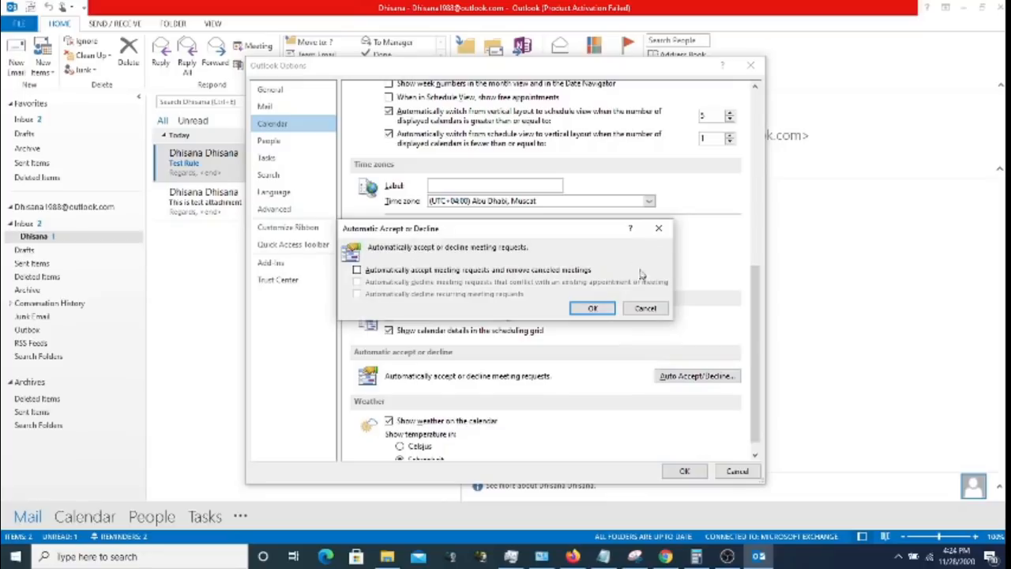
pyautogui.click(644, 308)
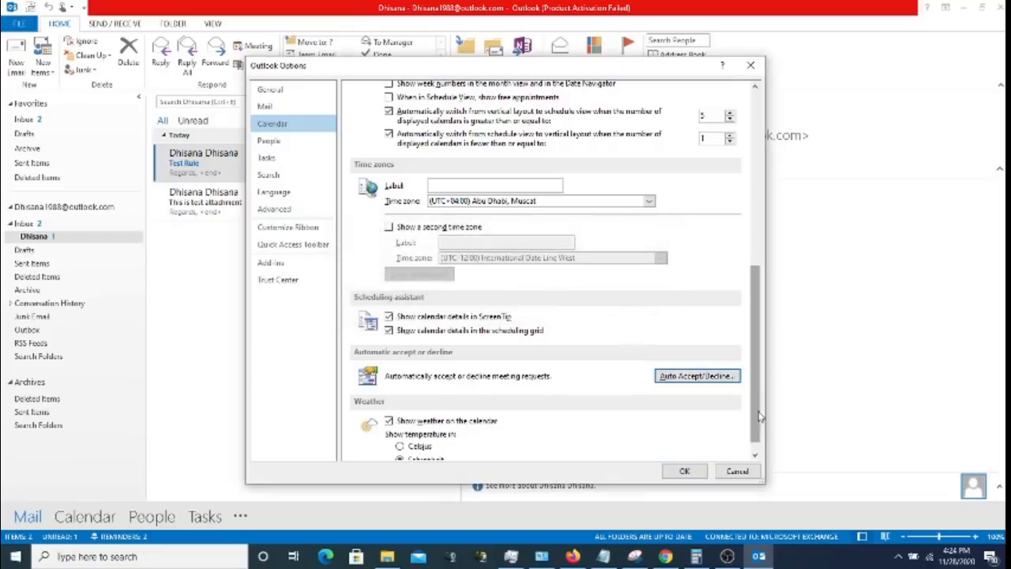
pyautogui.scroll(-1, 756, 421)
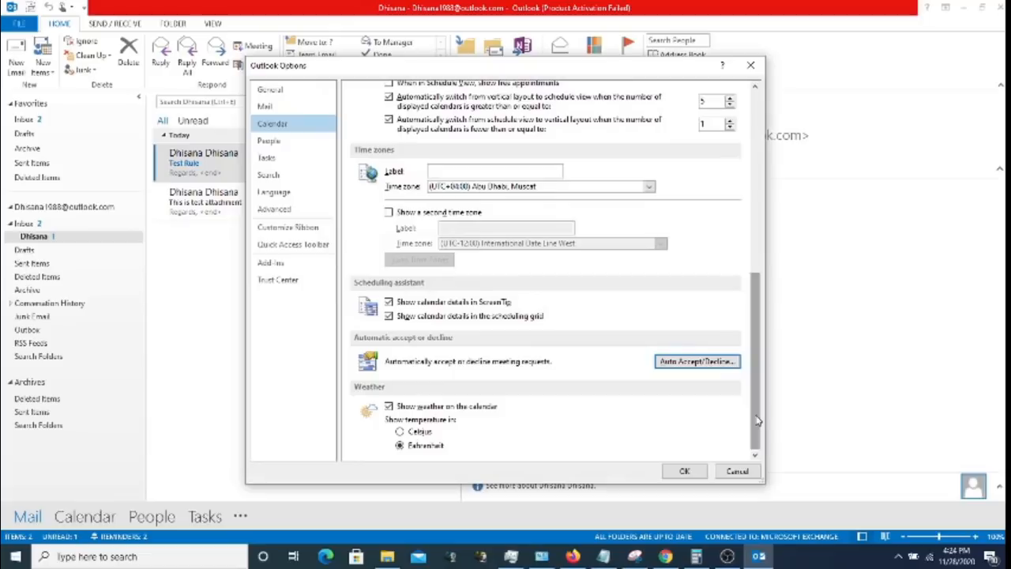
# - Browse the People and Tasks option pages, ending on the Search page
pyautogui.click(284, 142)
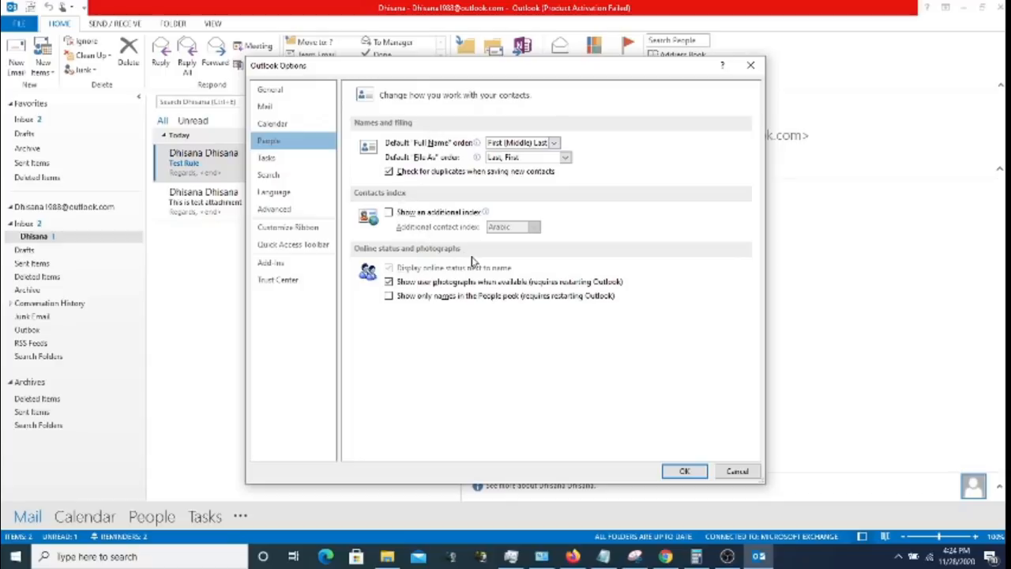
pyautogui.click(304, 157)
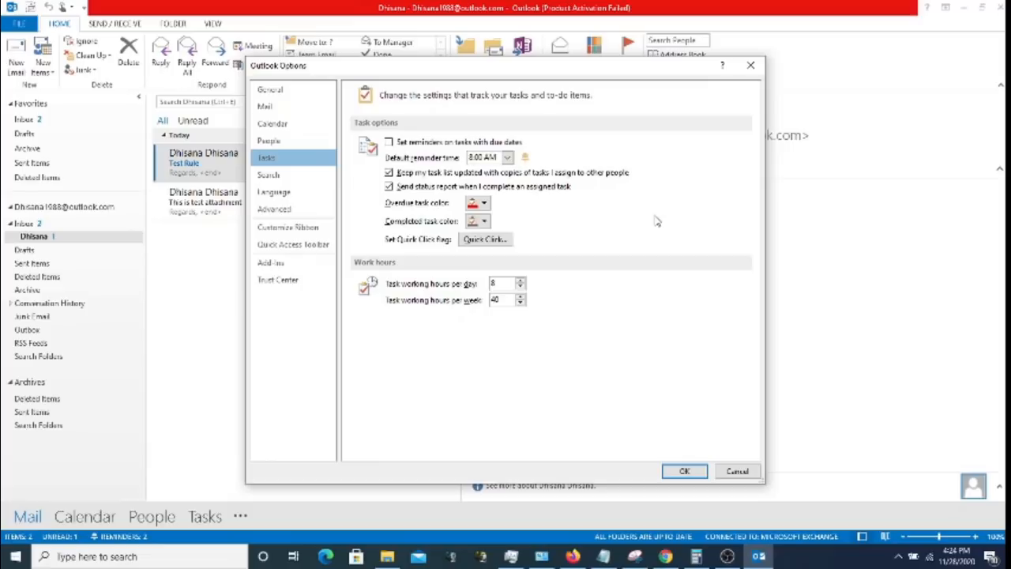
pyautogui.click(284, 177)
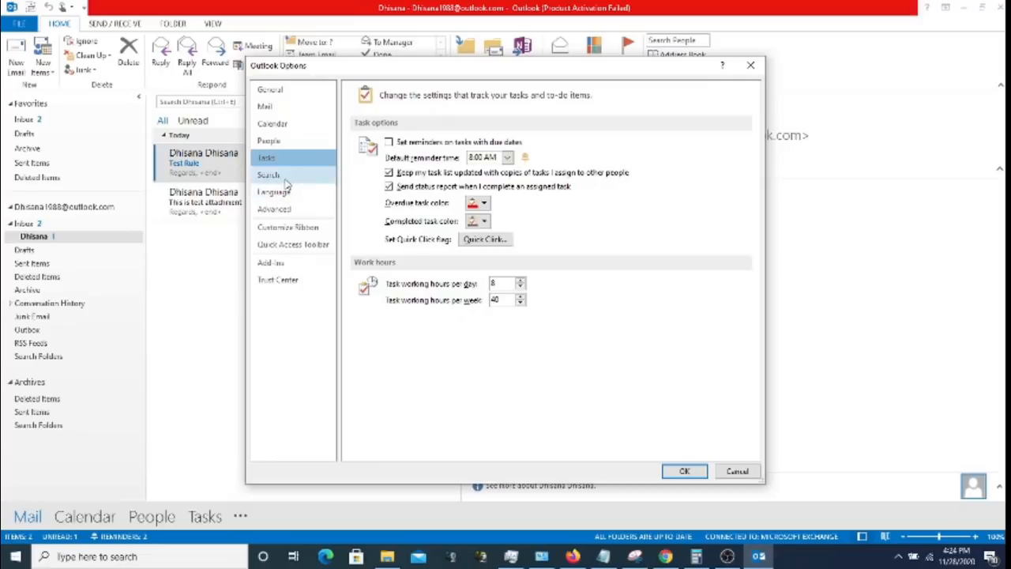
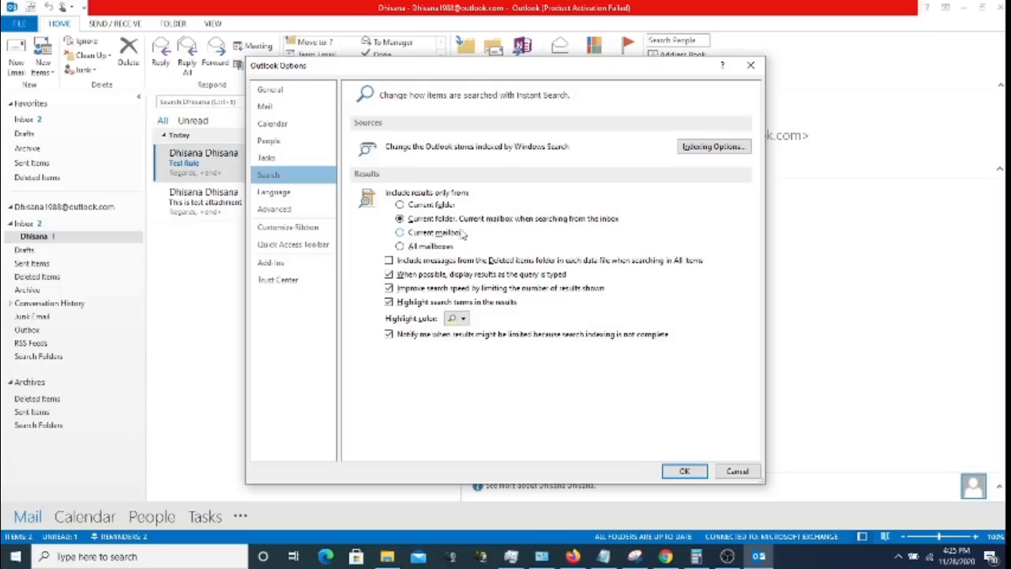
# - Check the search indexing options, then review the Office language preferences
pyautogui.click(706, 147)
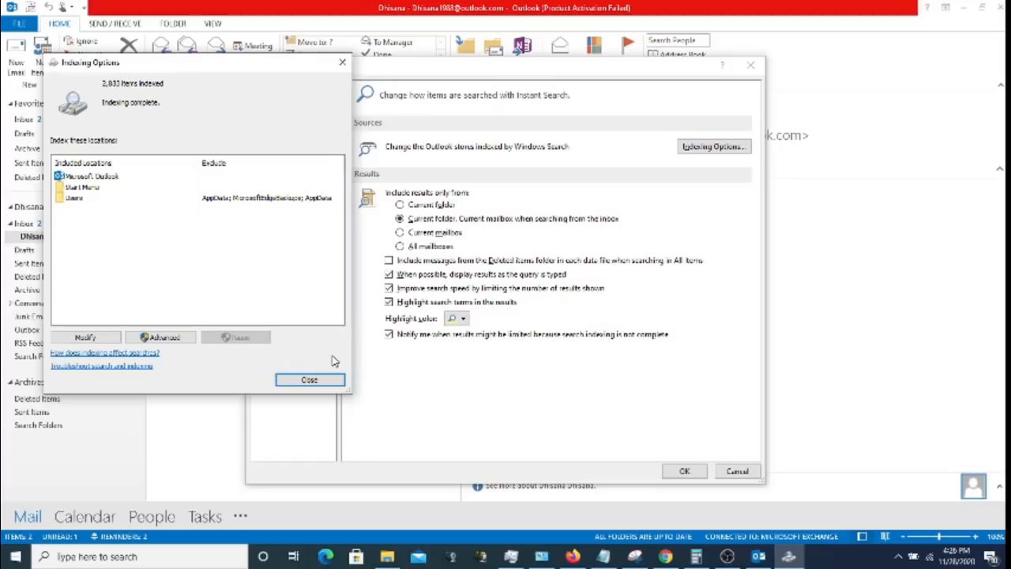
pyautogui.click(309, 379)
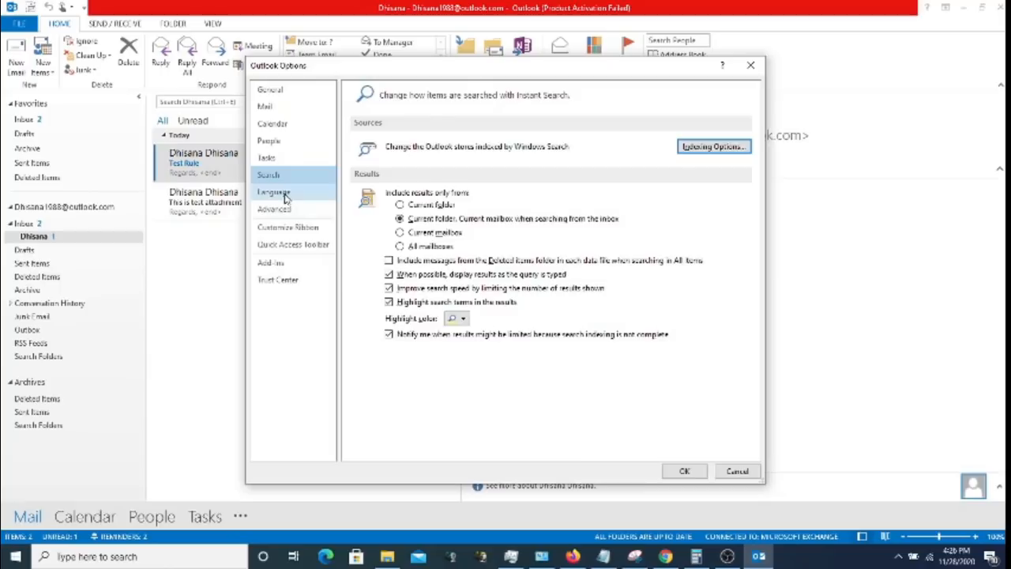
pyautogui.click(285, 196)
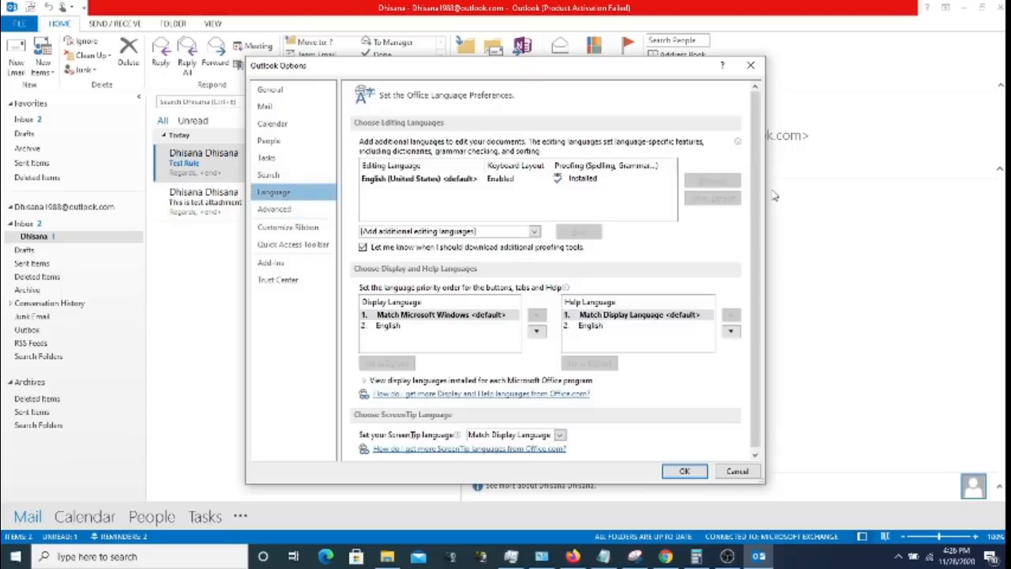
pyautogui.scroll(-1, 758, 217)
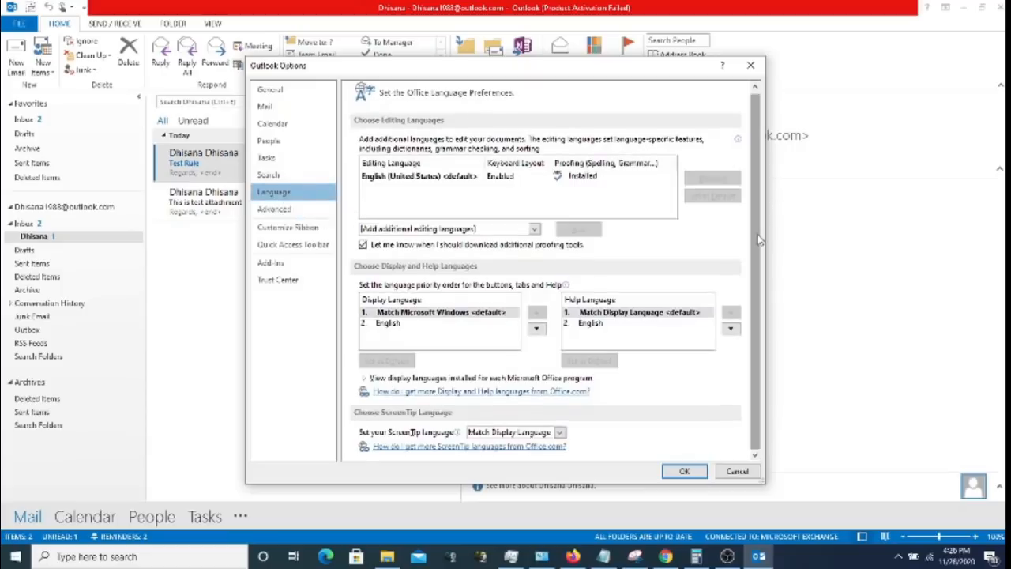
# - Scroll through the Advanced options, ending on the list of installed add-ins
pyautogui.click(287, 209)
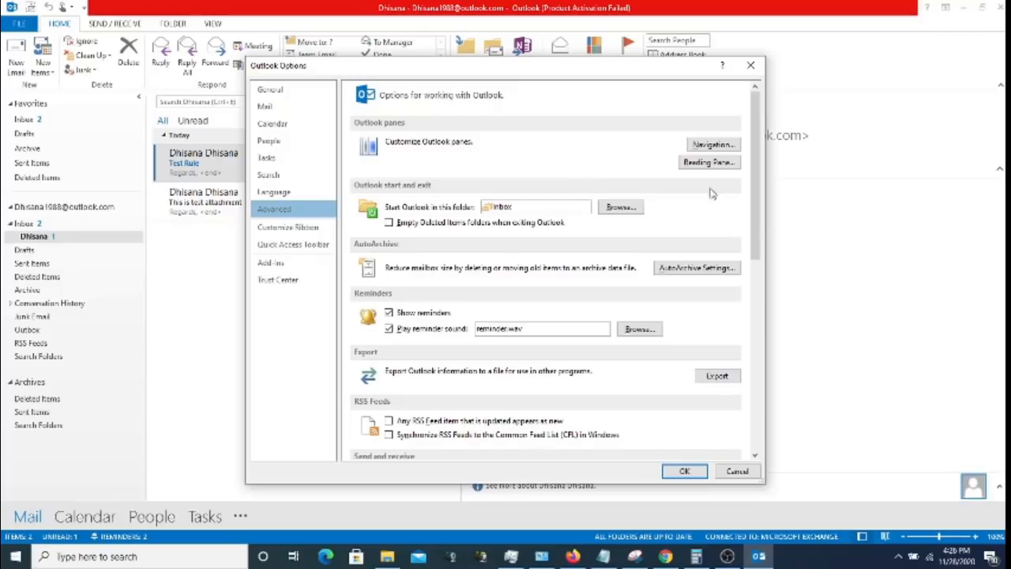
pyautogui.moveTo(755, 200); pyautogui.dragTo(763, 369)
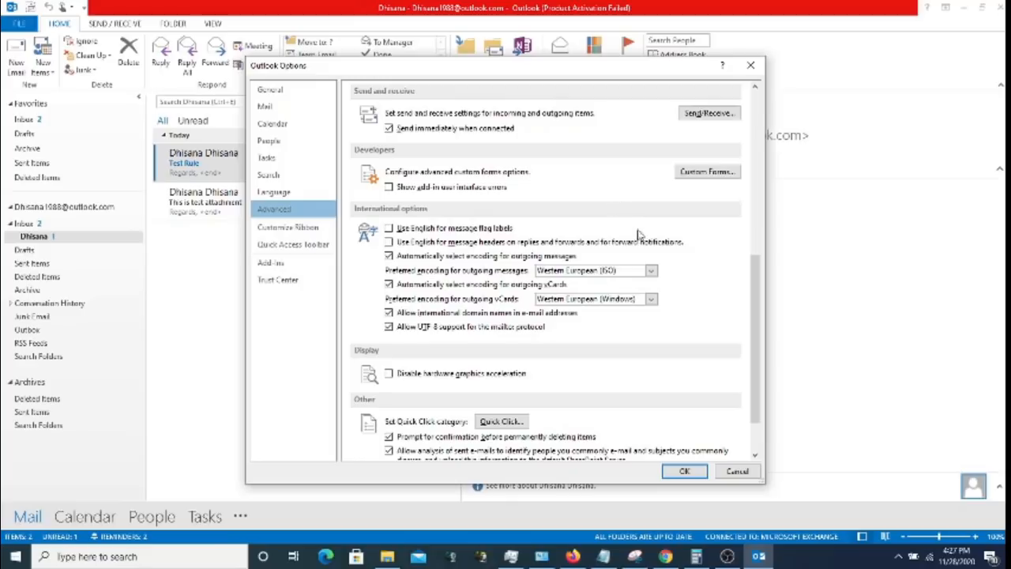
pyautogui.click(293, 268)
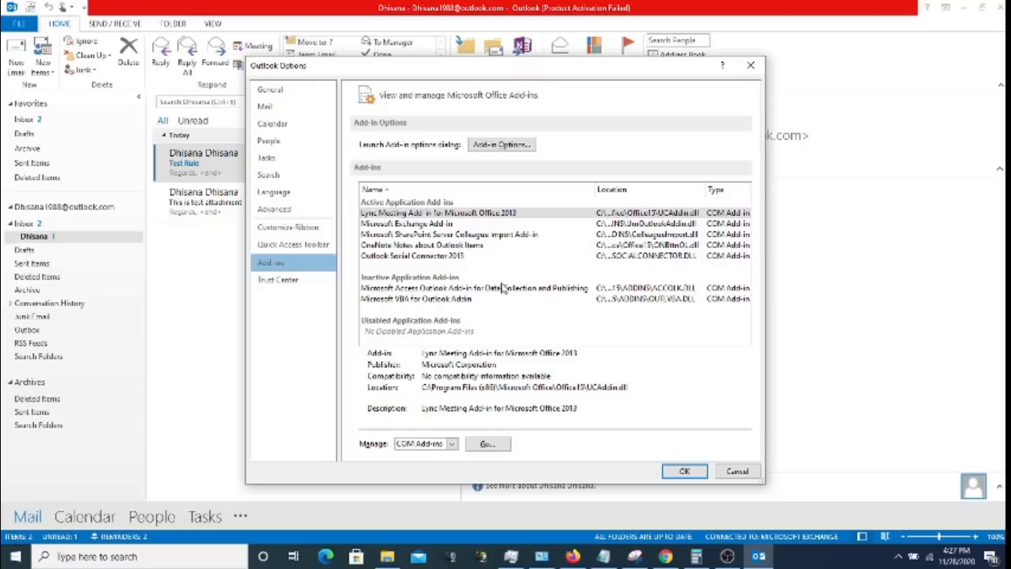
pyautogui.click(450, 236)
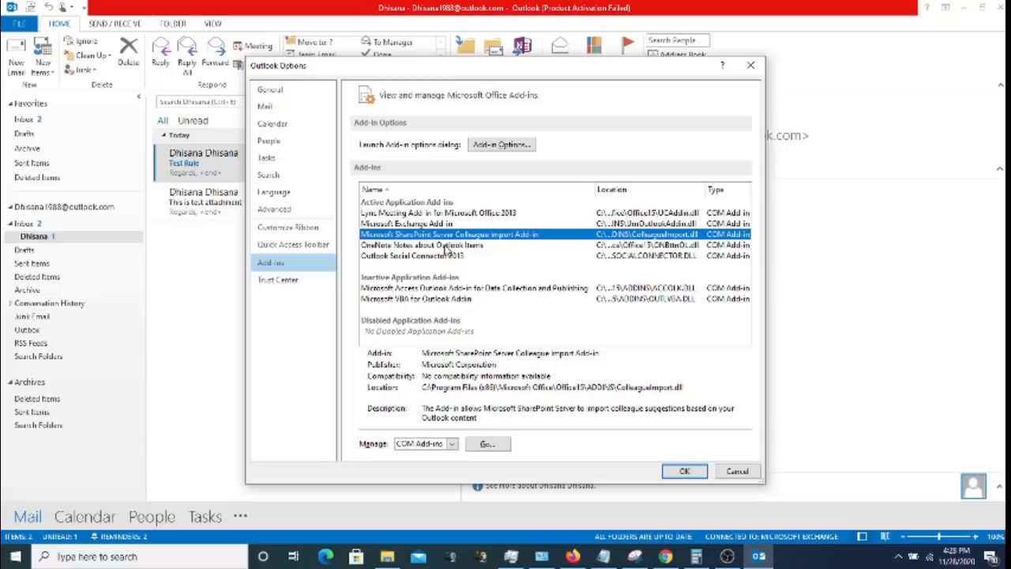
pyautogui.click(448, 246)
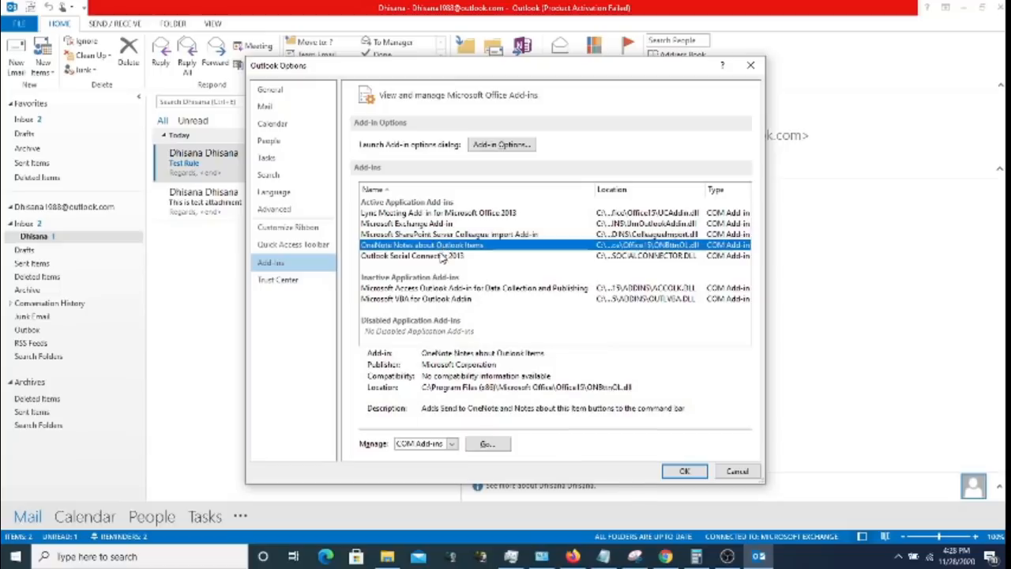
pyautogui.click(444, 256)
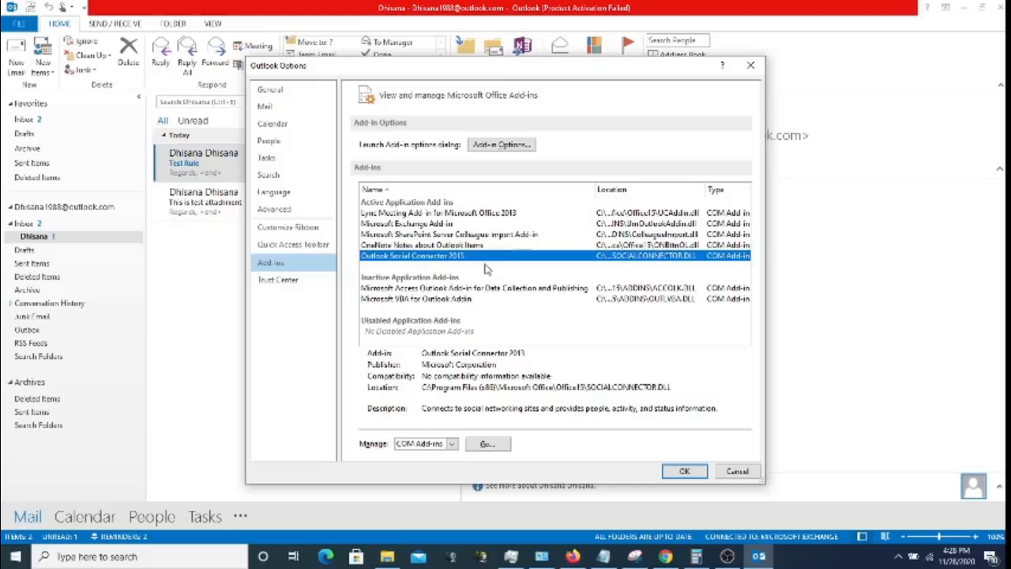
pyautogui.click(450, 245)
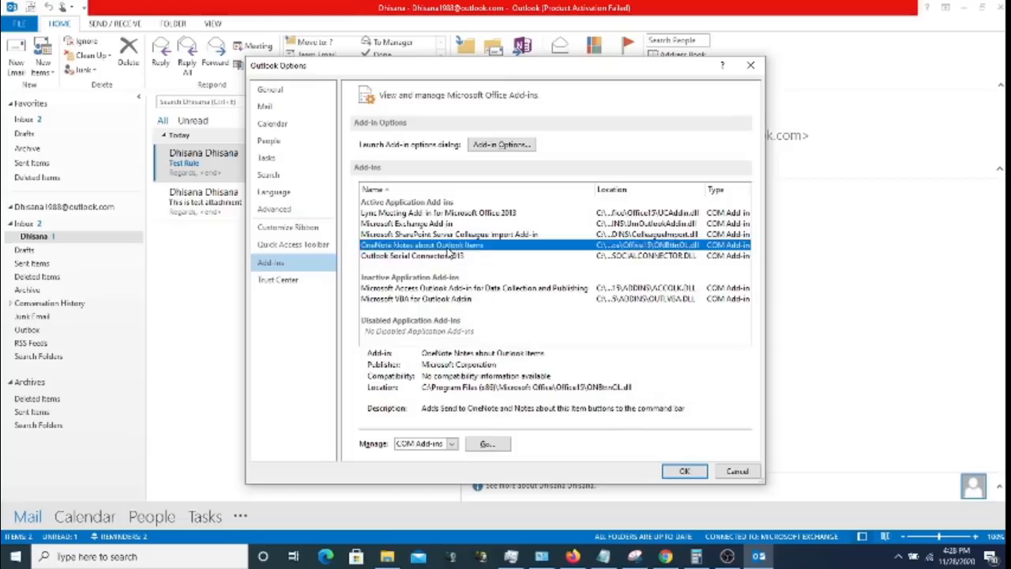
pyautogui.click(448, 234)
pyautogui.click(444, 224)
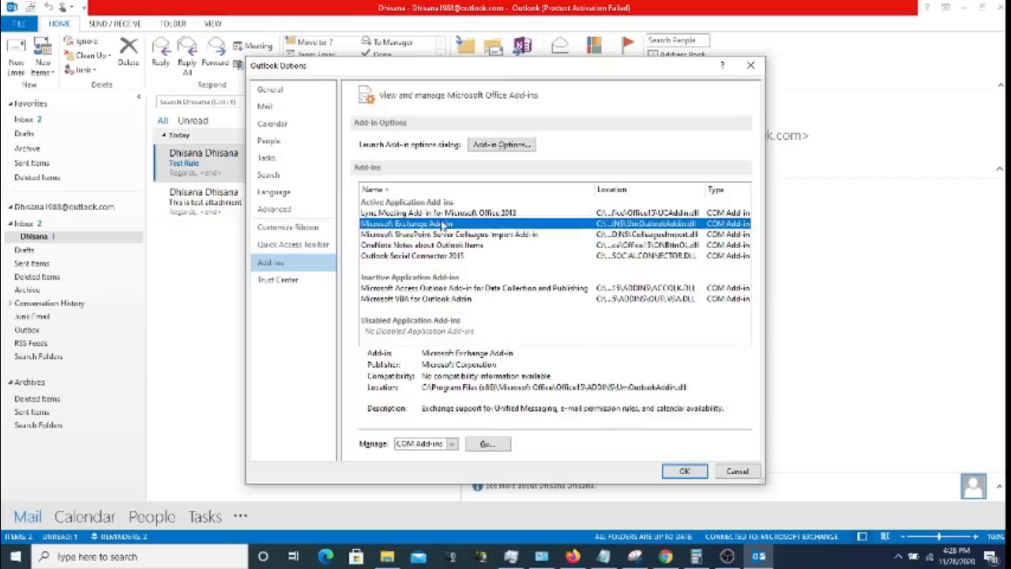
pyautogui.click(457, 214)
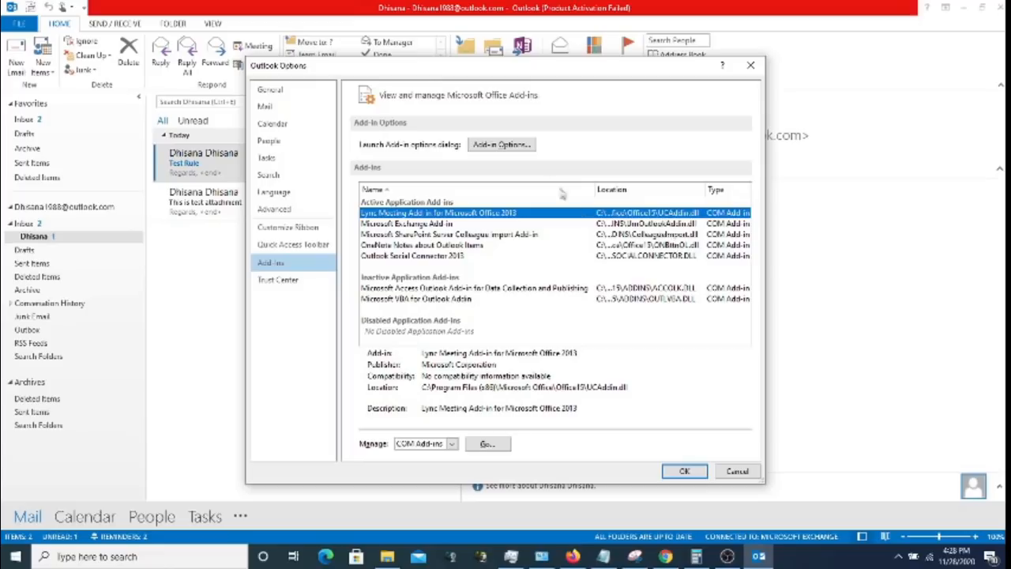
pyautogui.click(520, 150)
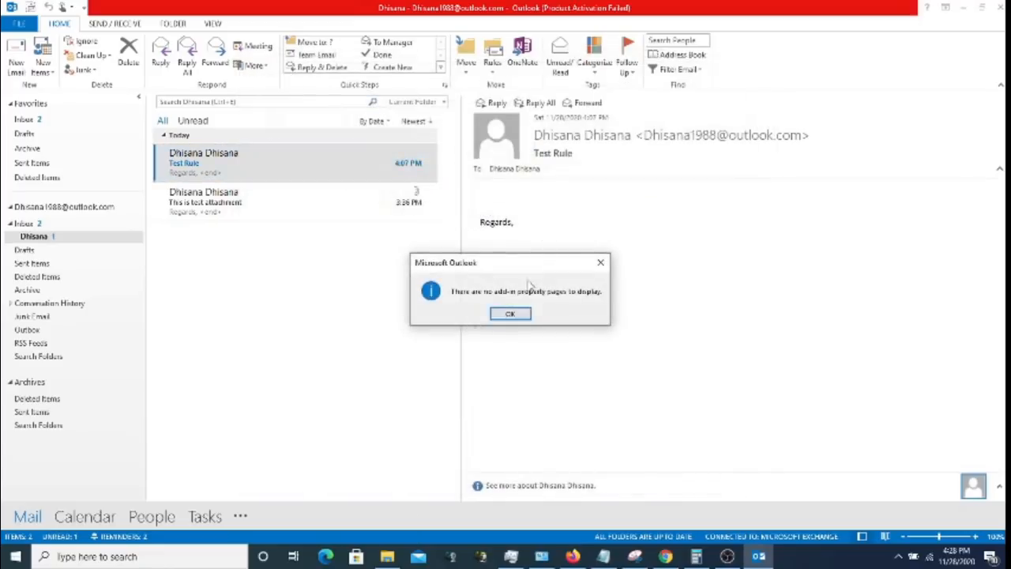
pyautogui.click(521, 311)
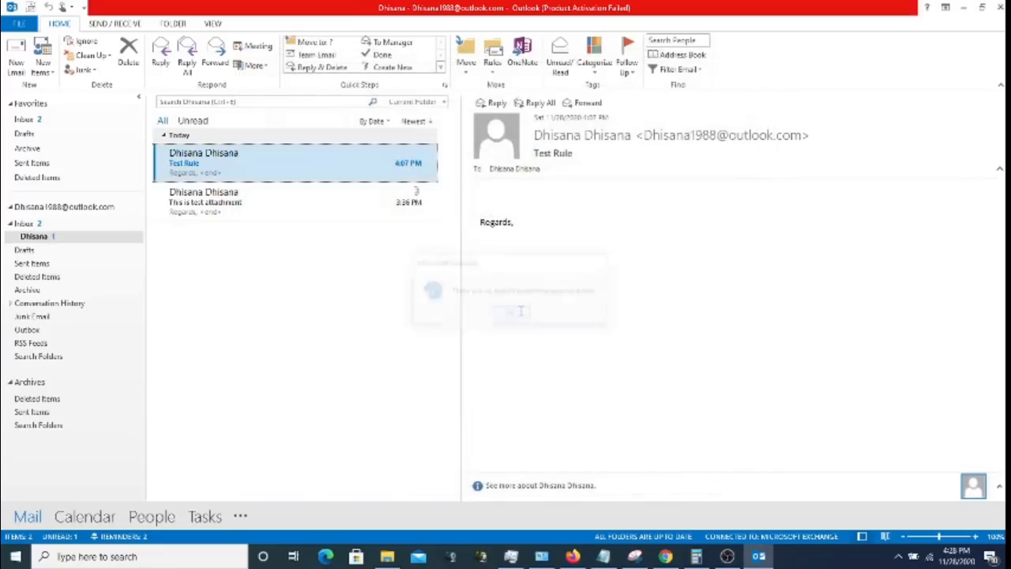
pyautogui.click(19, 23)
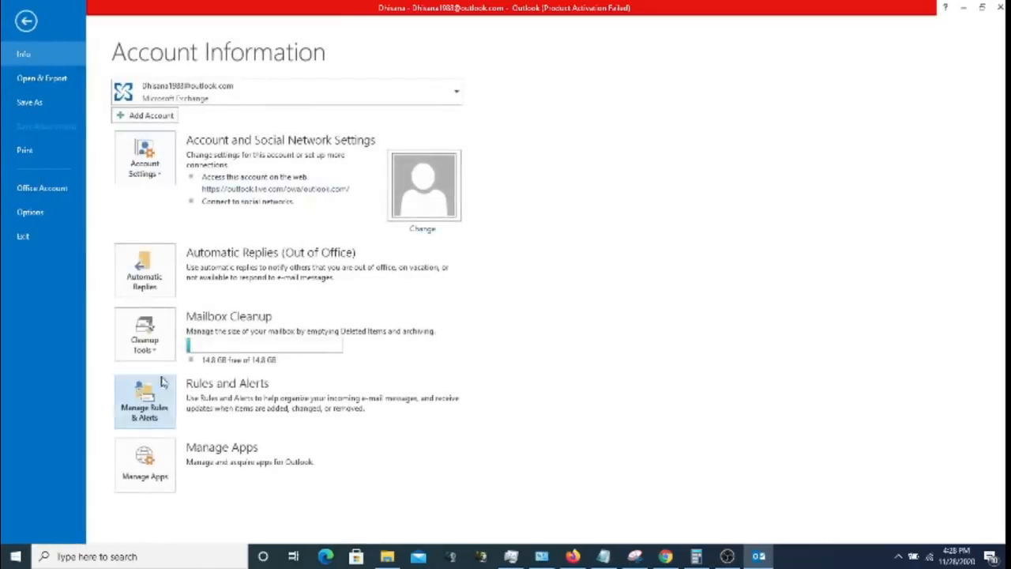
pyautogui.click(40, 212)
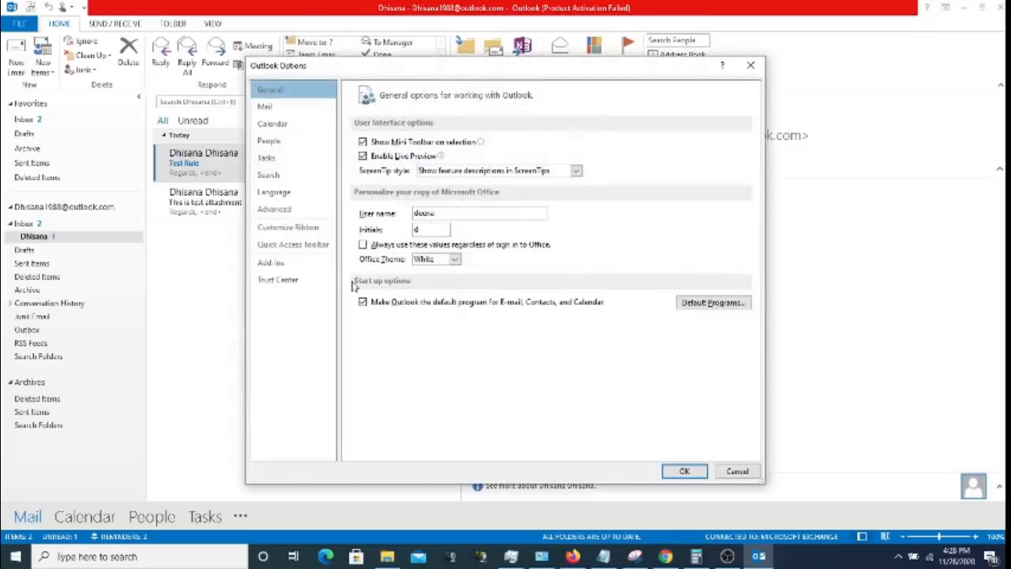
pyautogui.click(273, 212)
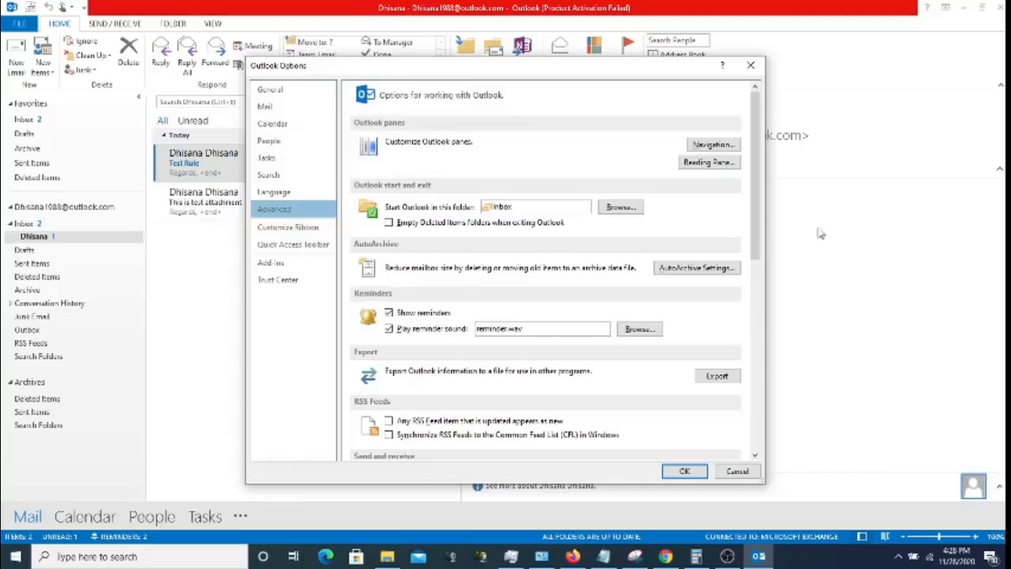
pyautogui.click(312, 263)
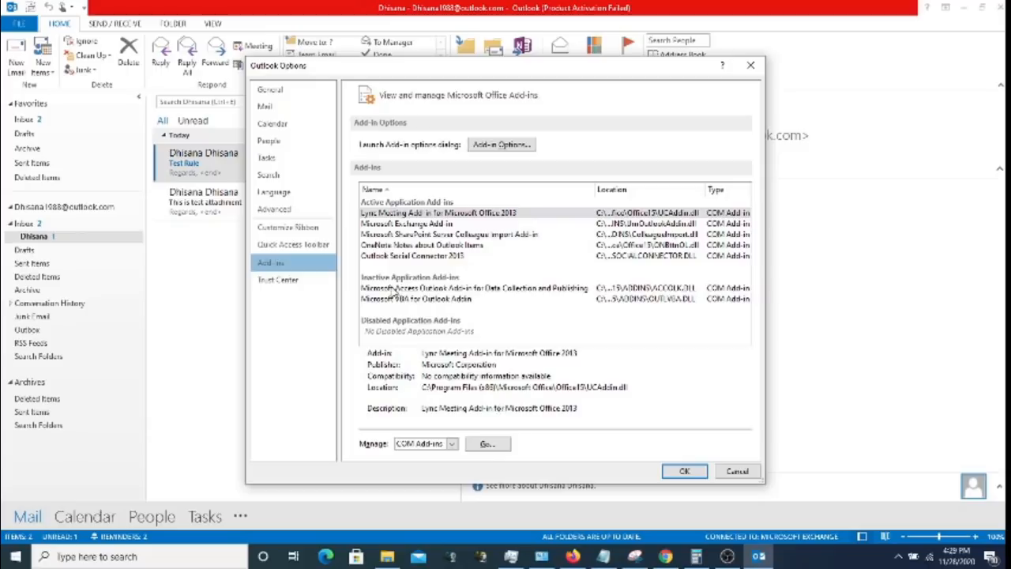
pyautogui.click(277, 283)
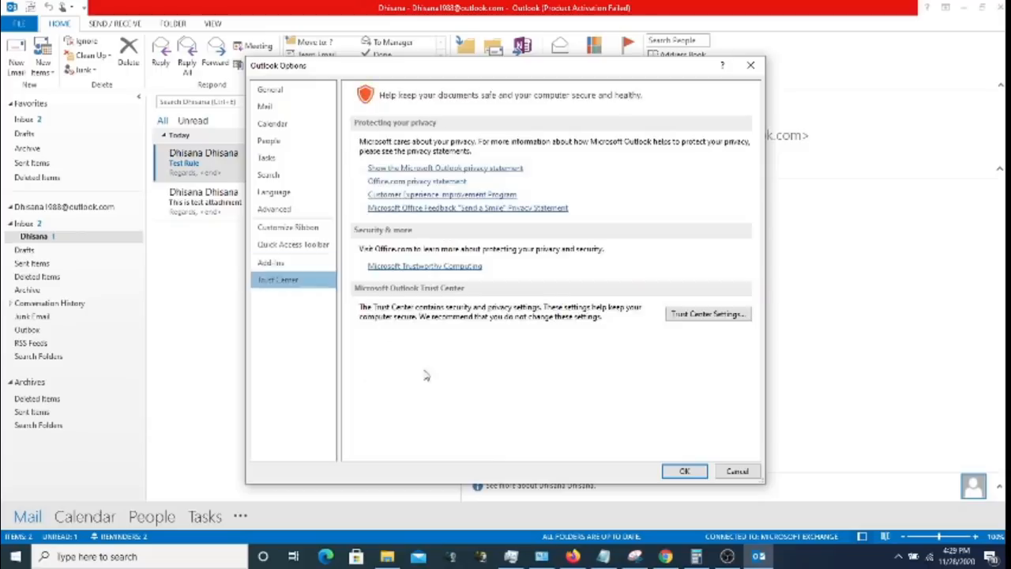
# - Open Trust Center Settings, showing automatic picture downloads in HTML messages blocked
pyautogui.click(698, 315)
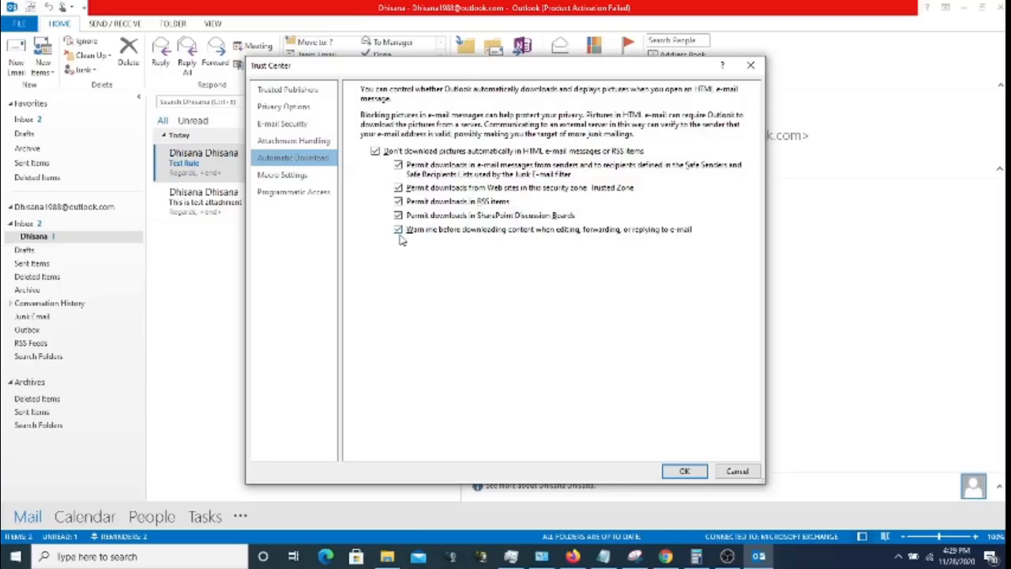
# - Browse the E-mail Security, Trusted Publishers and Privacy pages, checking the translation options
pyautogui.click(306, 128)
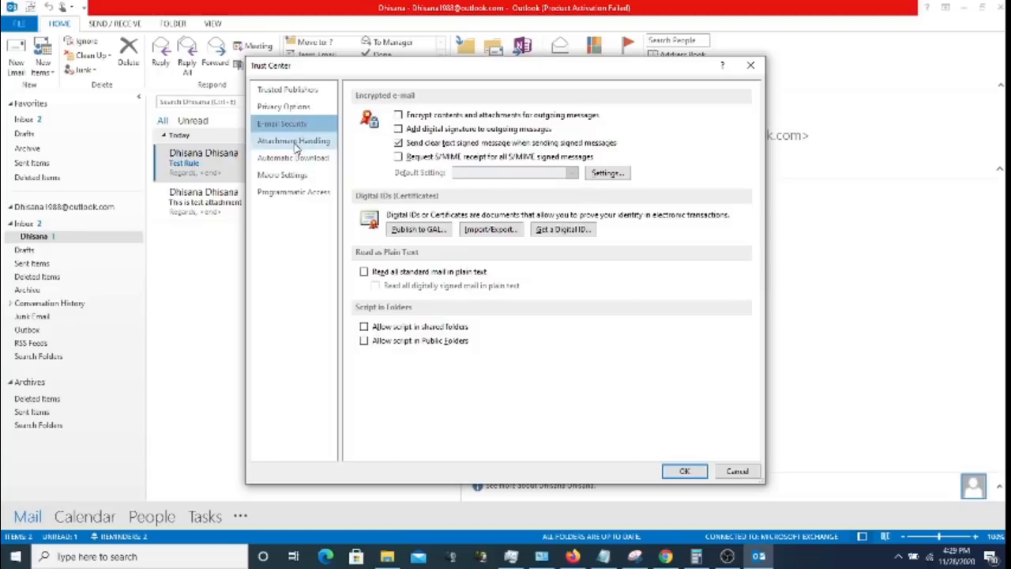
pyautogui.click(296, 144)
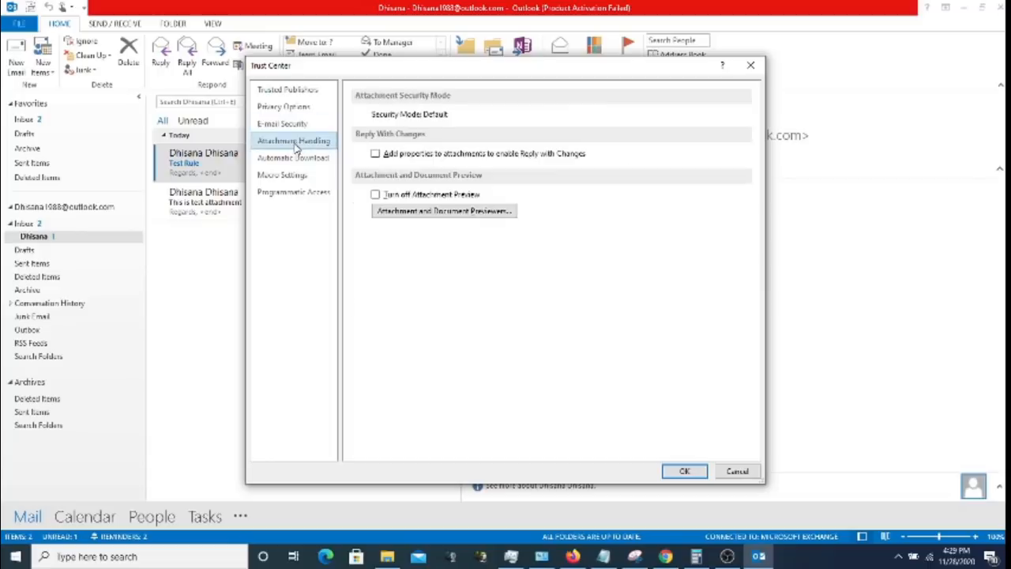
pyautogui.click(293, 95)
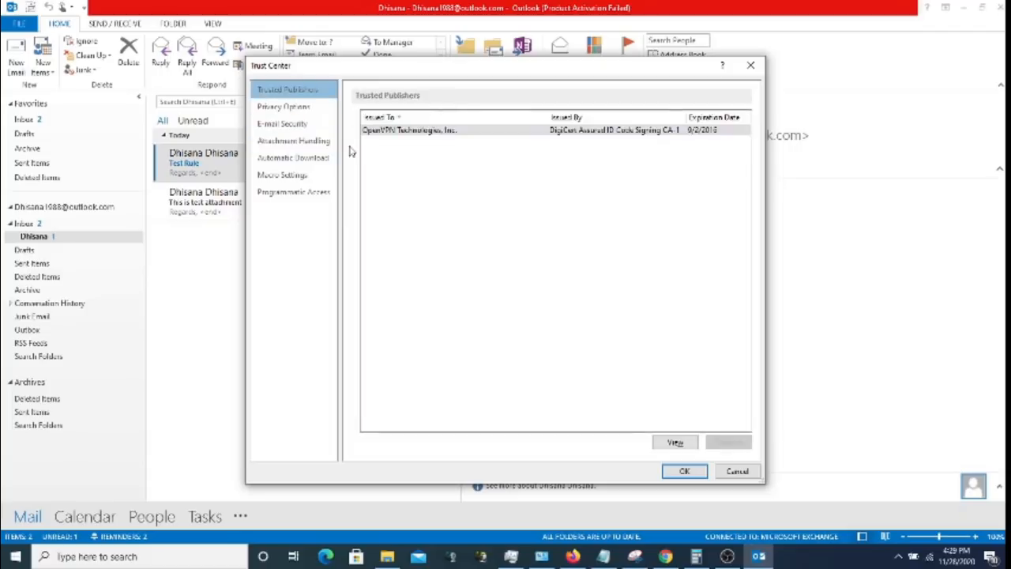
pyautogui.click(281, 106)
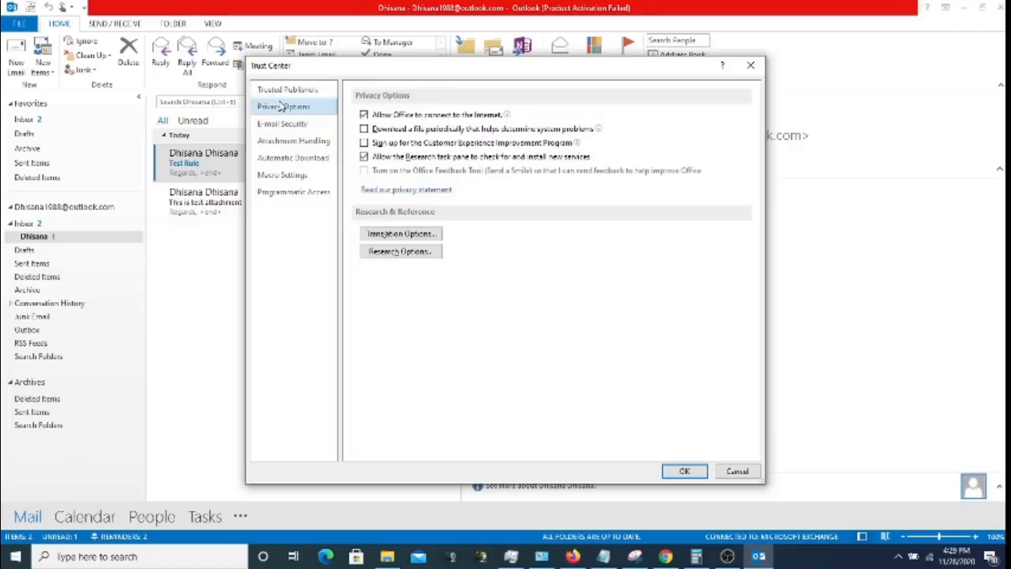
pyautogui.click(279, 123)
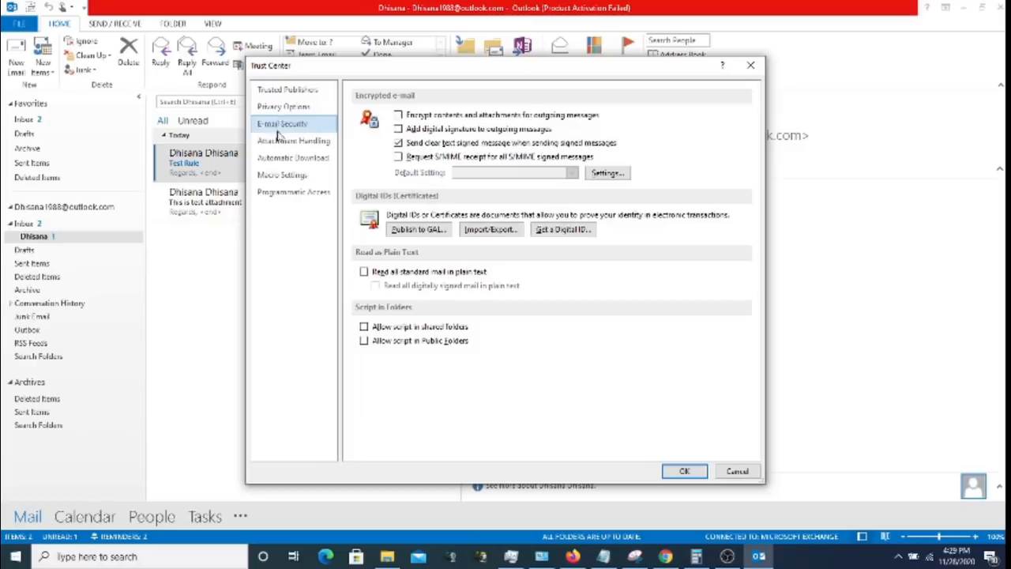
pyautogui.click(282, 109)
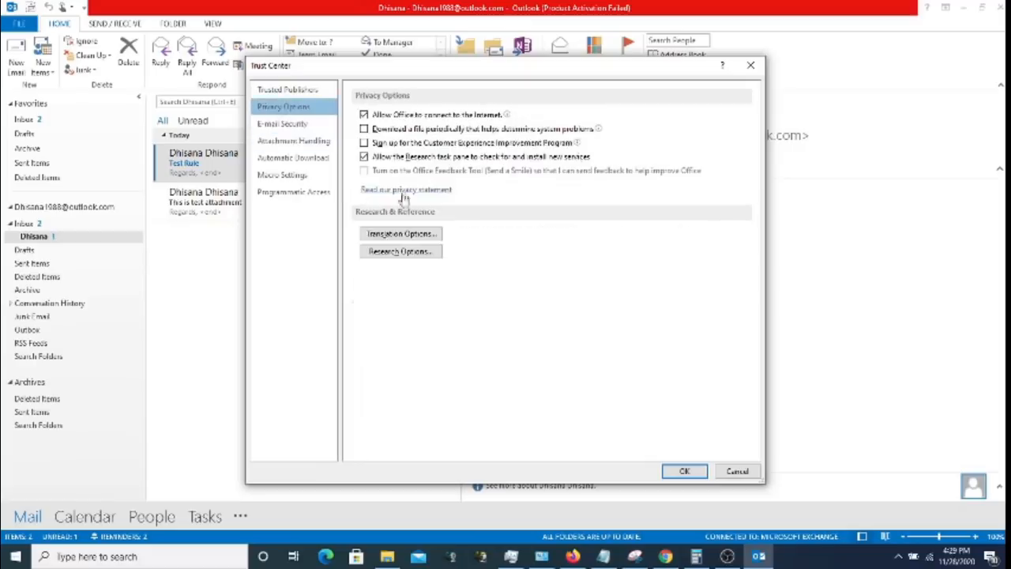
pyautogui.click(404, 234)
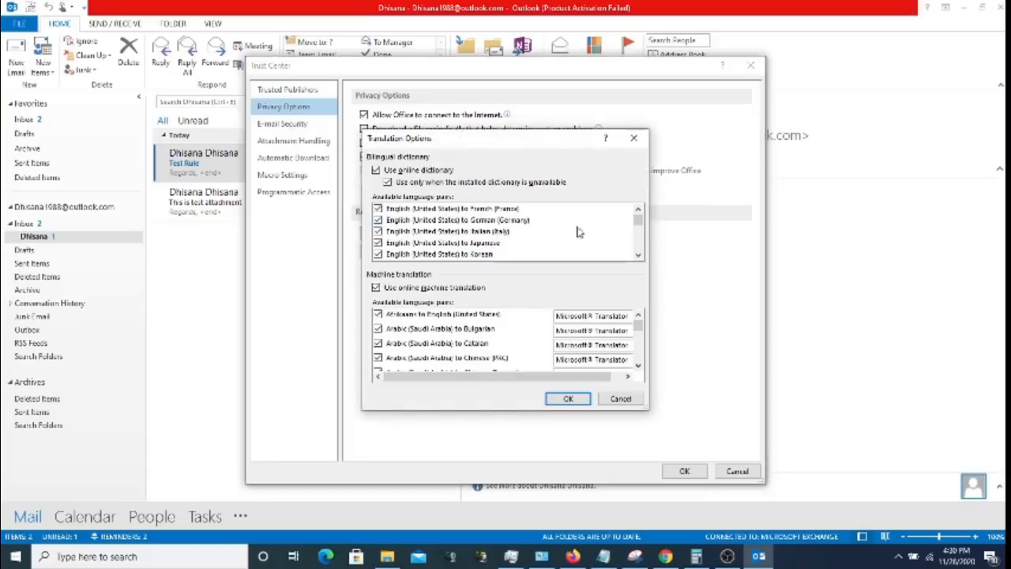
pyautogui.click(568, 398)
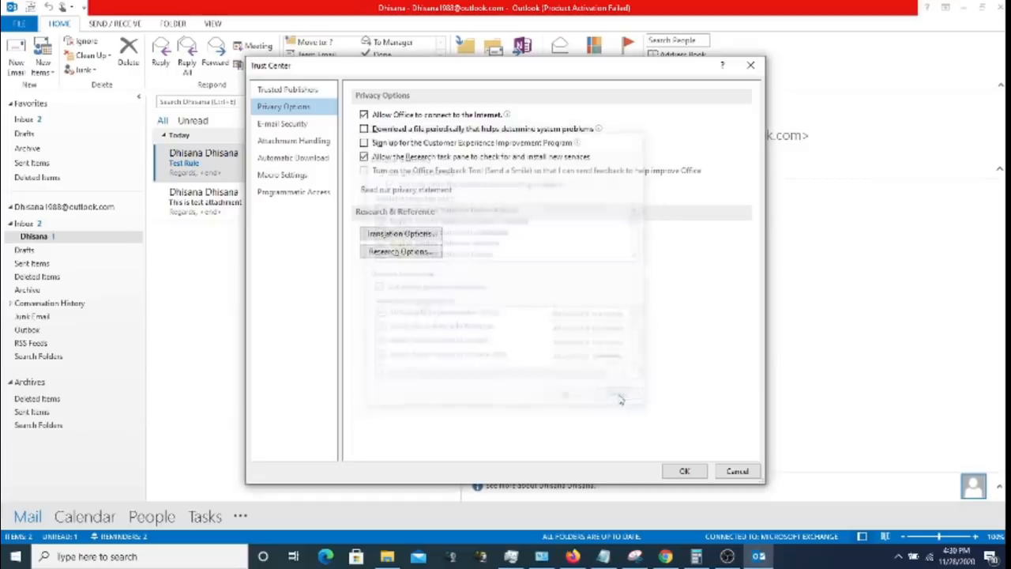
pyautogui.click(282, 124)
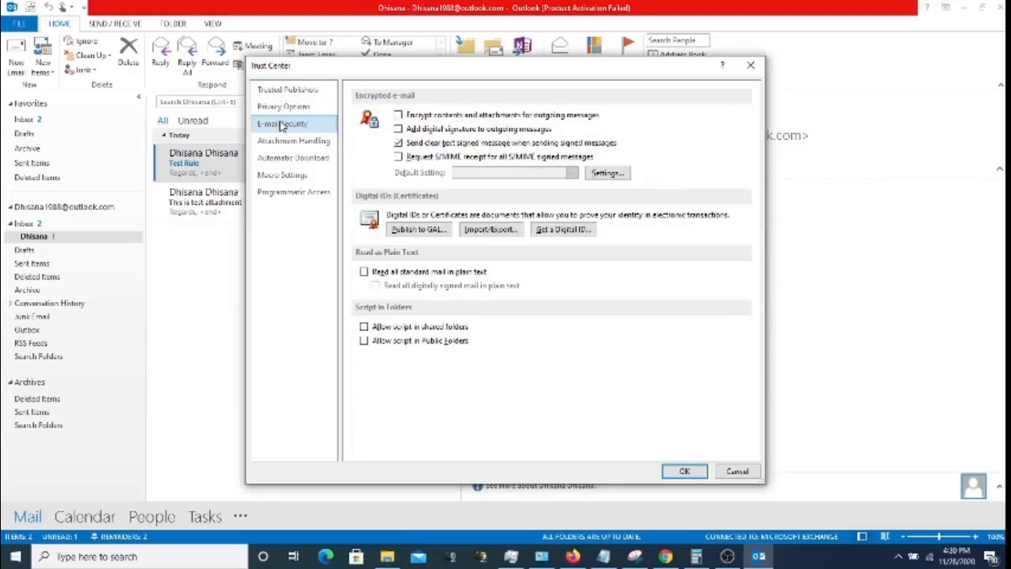
# - Review Automatic Download, Attachment Handling, Macro and Programmatic Access, then cancel unchanged
pyautogui.click(278, 158)
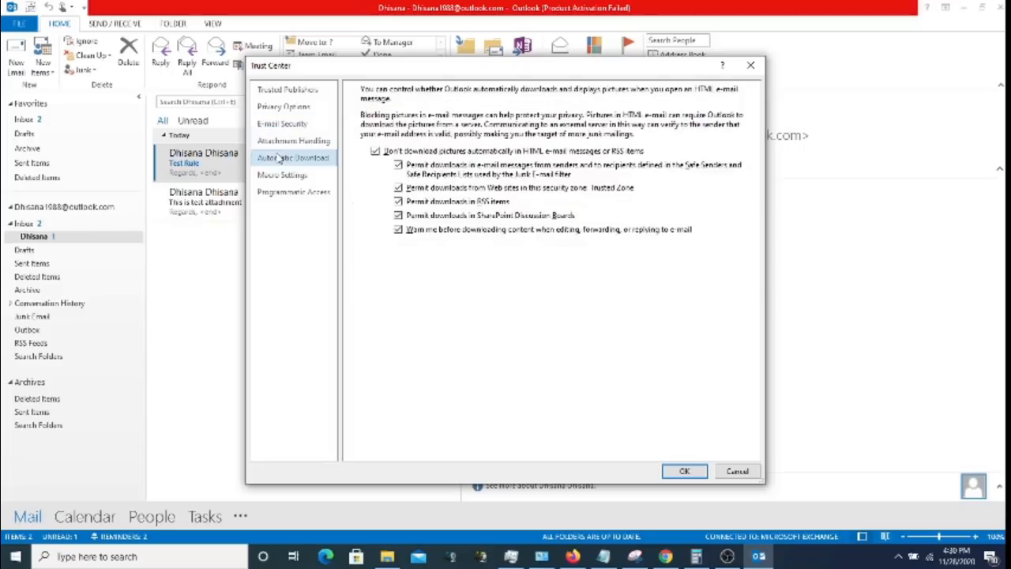
pyautogui.click(304, 143)
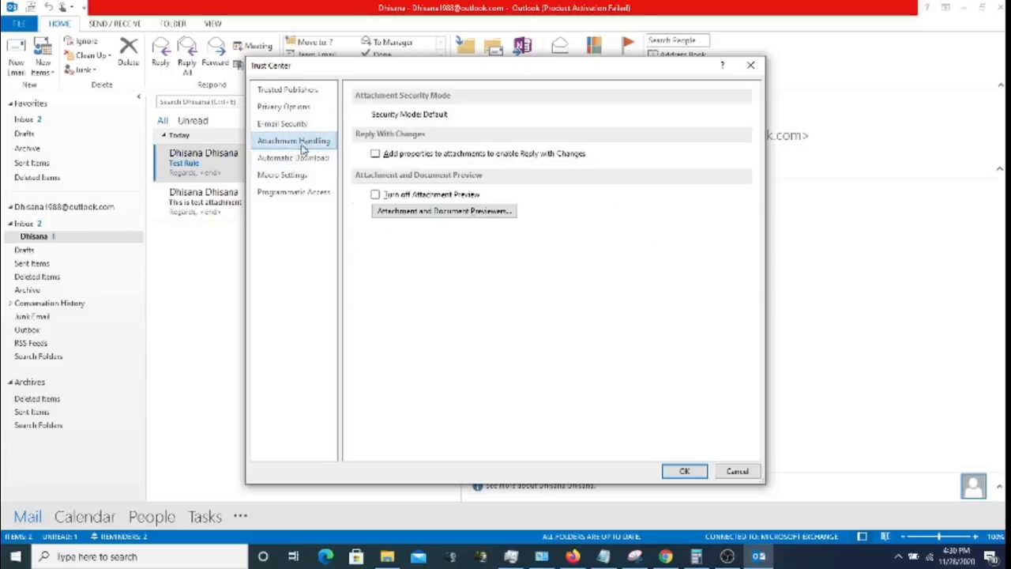
pyautogui.click(299, 157)
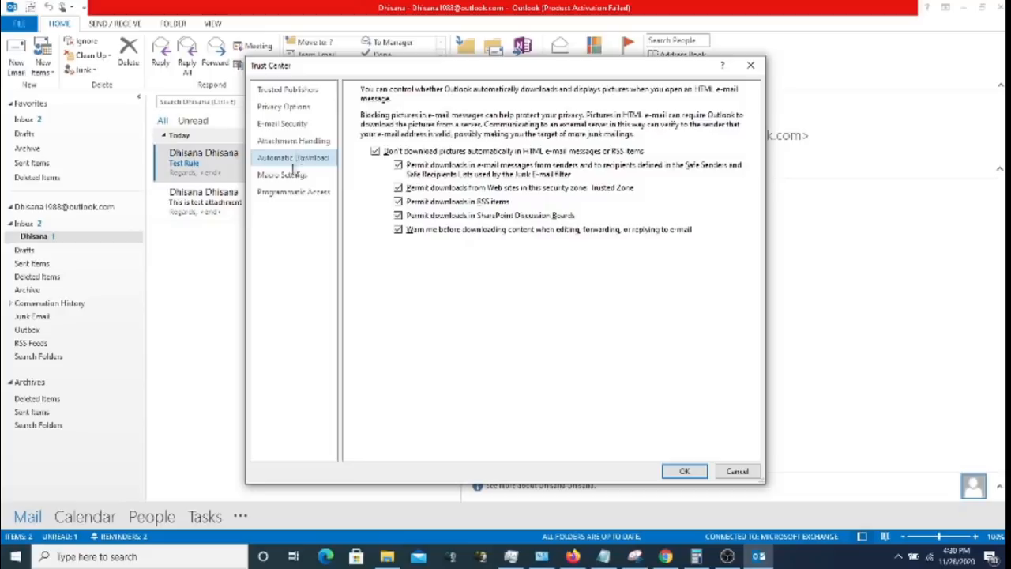
pyautogui.click(288, 176)
pyautogui.click(289, 195)
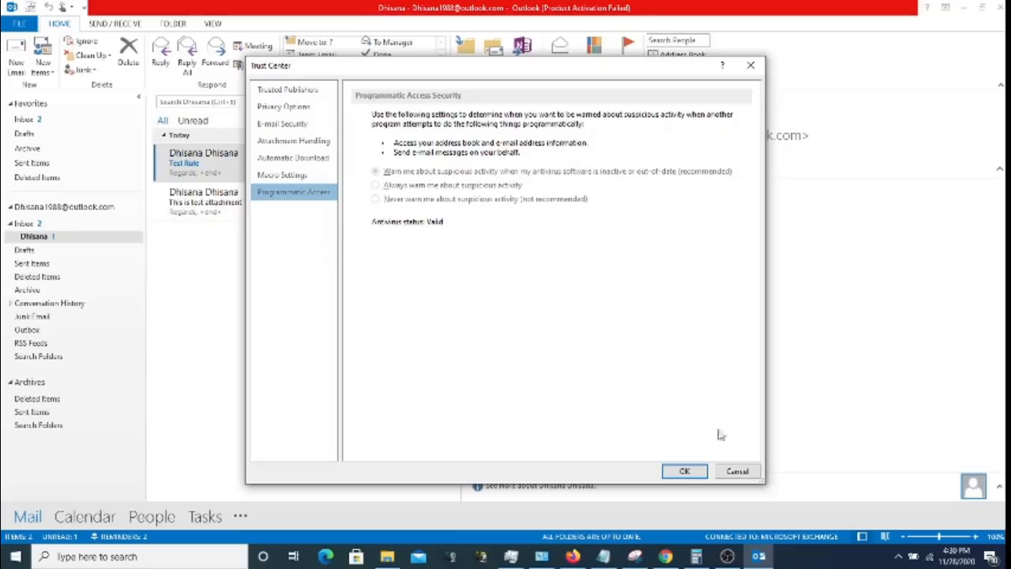
pyautogui.click(738, 472)
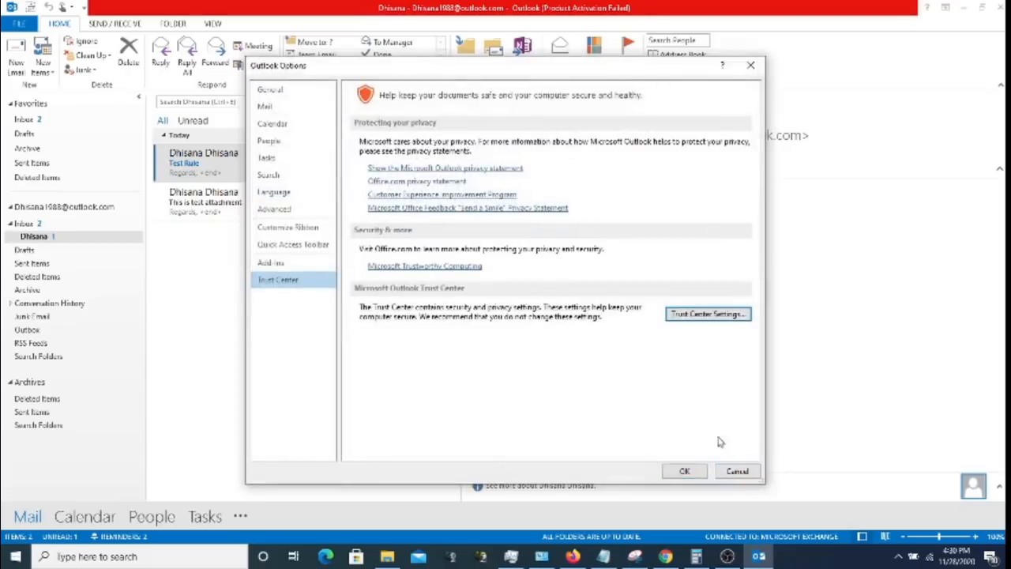
# - Close Outlook Options with OK, refocus Outlook and switch to the empty Contacts folder
pyautogui.click(687, 472)
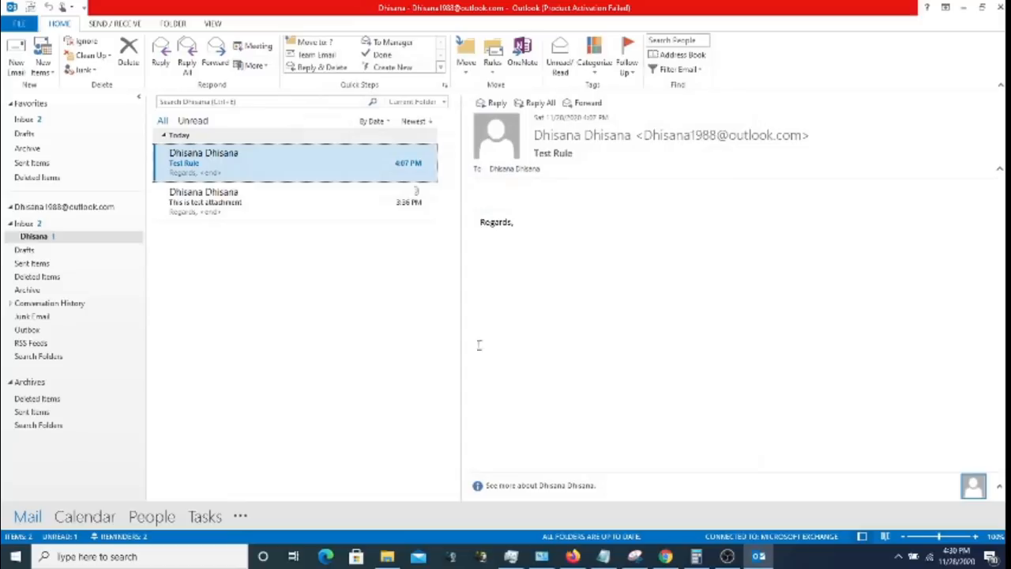
pyautogui.click(727, 562)
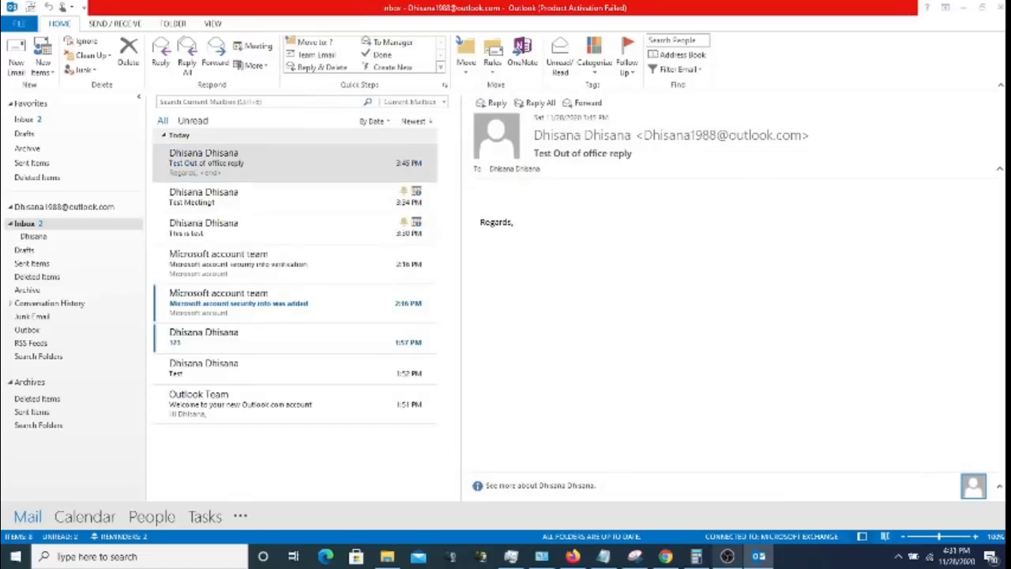
pyautogui.click(944, 6)
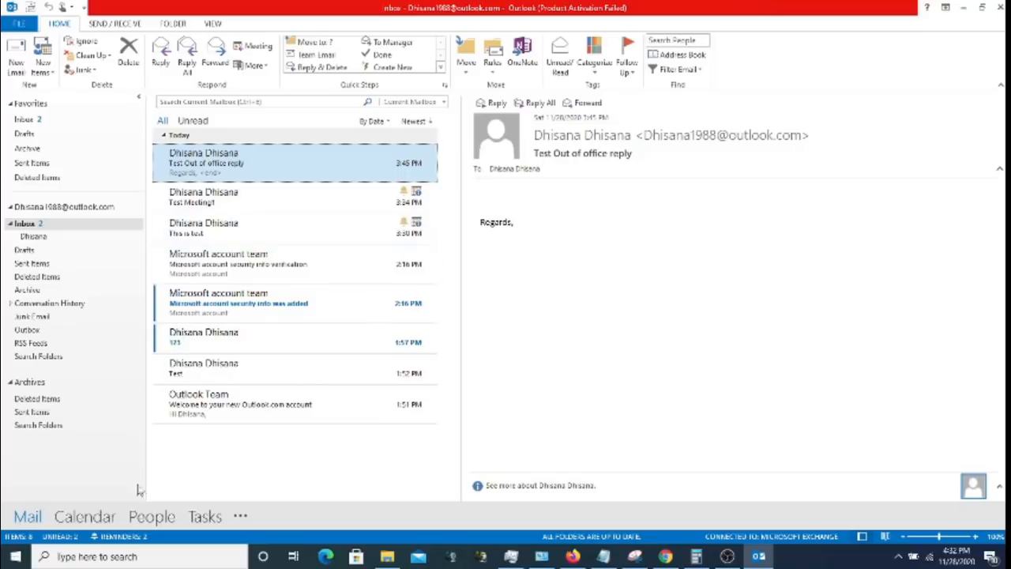
pyautogui.click(152, 517)
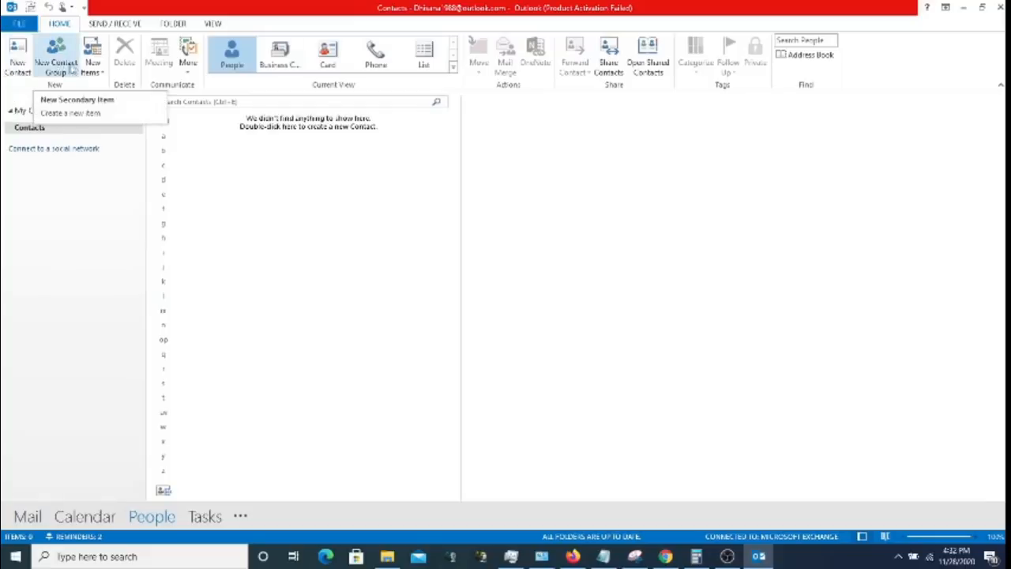
# - Start a new contact named Contact Test1 at Test Company with job title Engineer
pyautogui.click(17, 60)
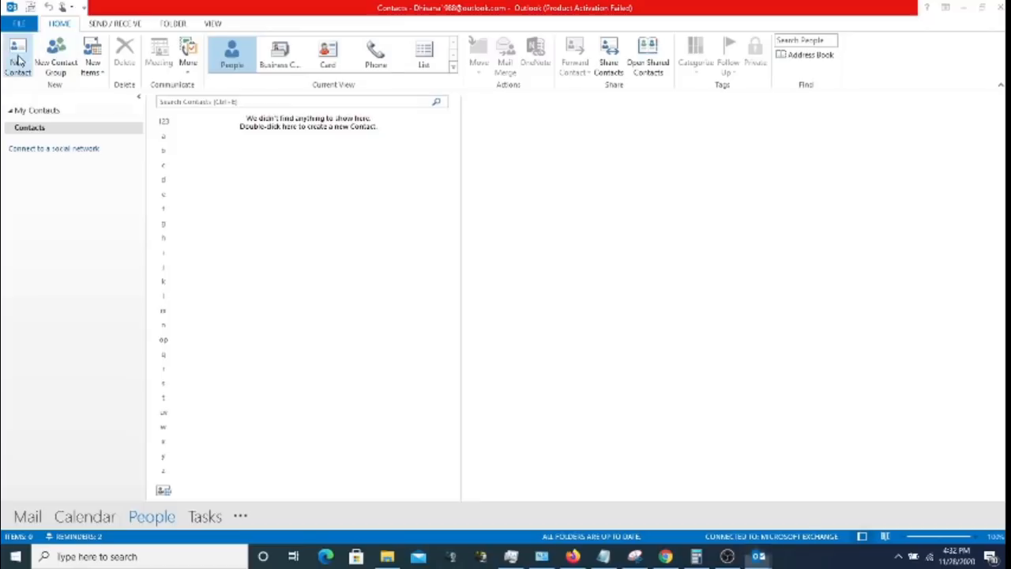
pyautogui.click(184, 153)
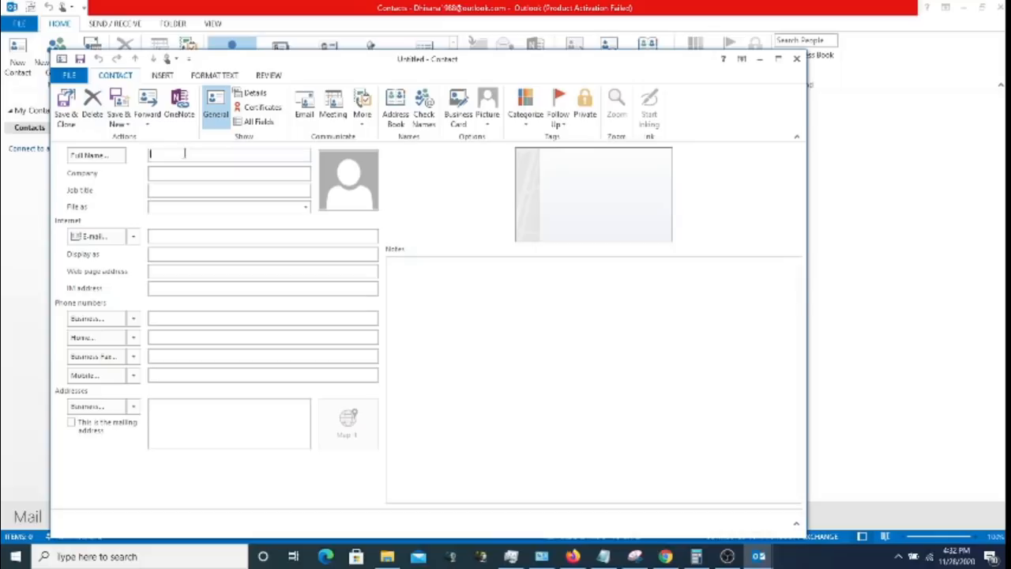
pyautogui.write('Test')
pyautogui.press('BackSpace')
pyautogui.press('BackSpace')
pyautogui.press('BackSpace')
pyautogui.press('BackSpace')
pyautogui.write('contact Test1')
pyautogui.click(189, 173)
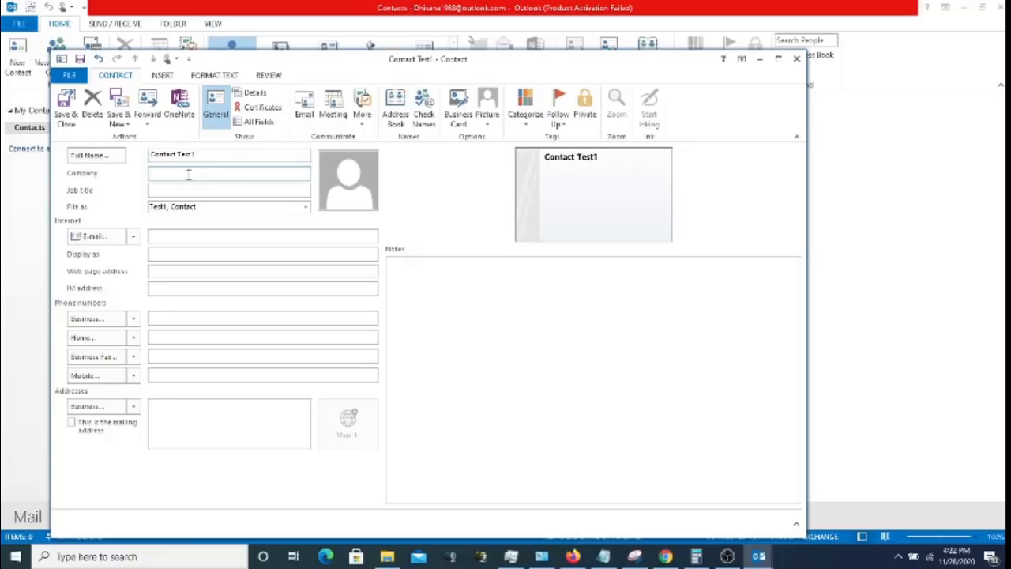
pyautogui.write('Test Con')
pyautogui.press('BackSpace')
pyautogui.press('BackSpace')
pyautogui.write('ompany')
pyautogui.click(198, 188)
pyautogui.write('E')
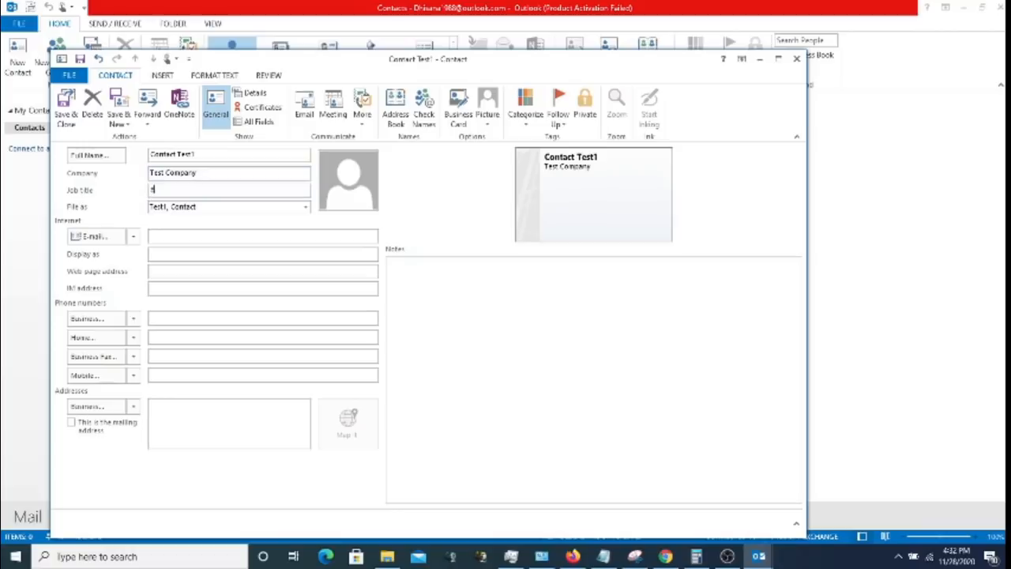
pyautogui.write('ngineer')
# - Copy the full name into Display as and enter the contact's e-mail address
pyautogui.moveTo(204, 154); pyautogui.dragTo(124, 162)
pyautogui.hotkey('ctrl', 'c')
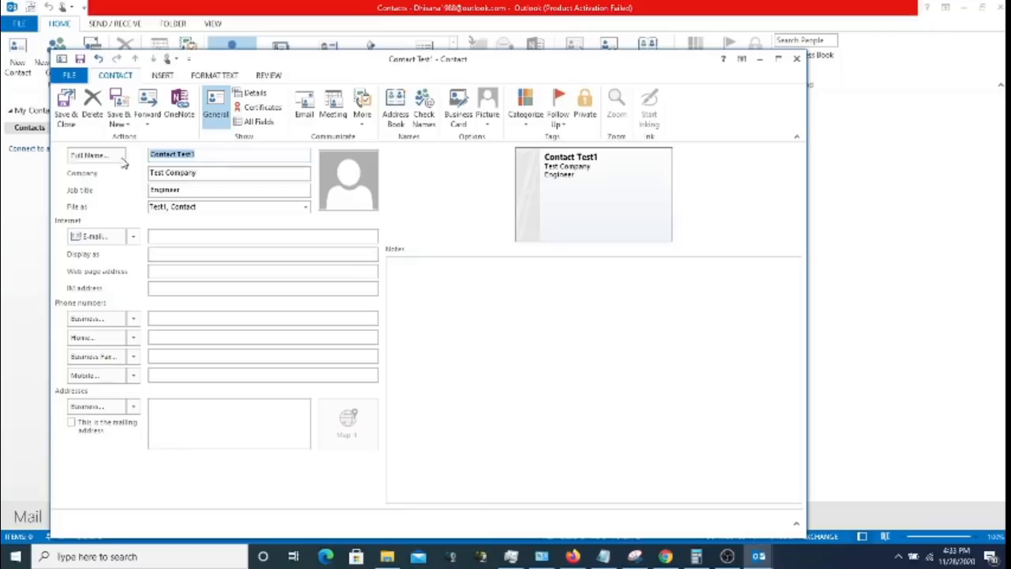
pyautogui.click(231, 236)
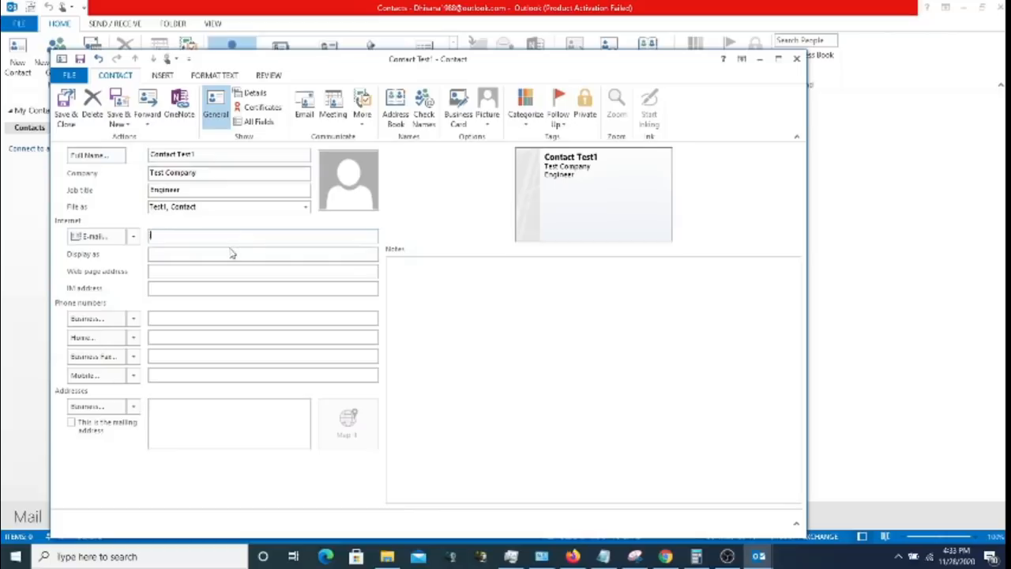
pyautogui.click(226, 251)
pyautogui.hotkey('ctrl', 'v')
pyautogui.click(209, 235)
pyautogui.write('C')
pyautogui.write('o')
pyautogui.write('natct')
pyautogui.press('BackSpace')
pyautogui.press('BackSpace')
pyautogui.press('BackSpace')
pyautogui.write('tact.test1')
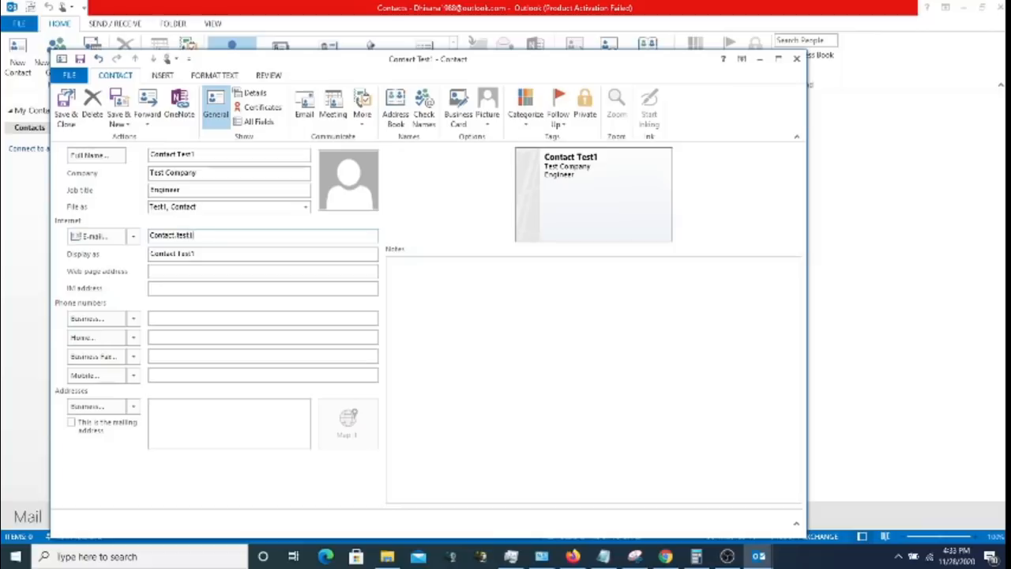
pyautogui.write('@Example.com')
pyautogui.click(200, 273)
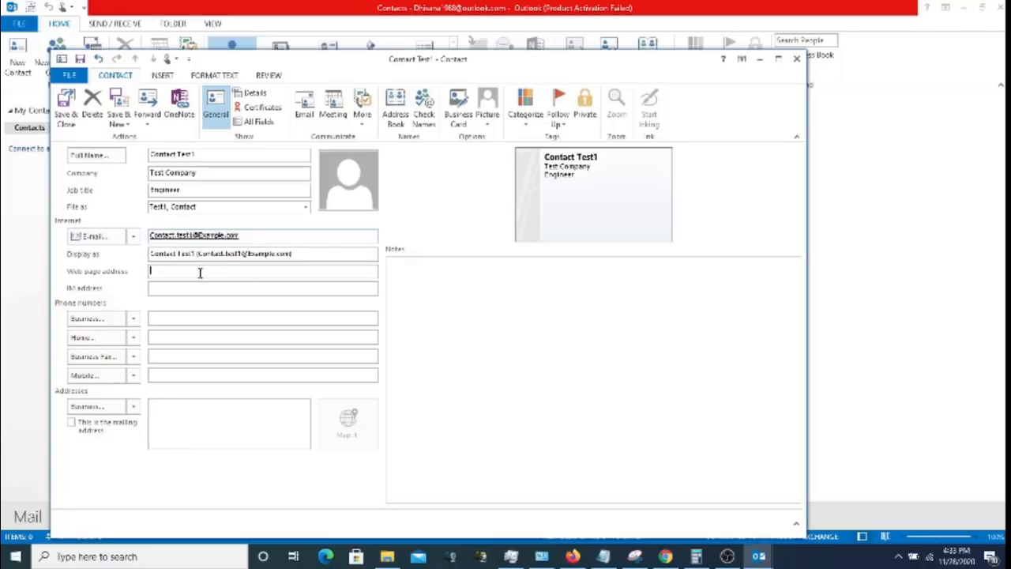
pyautogui.click(188, 284)
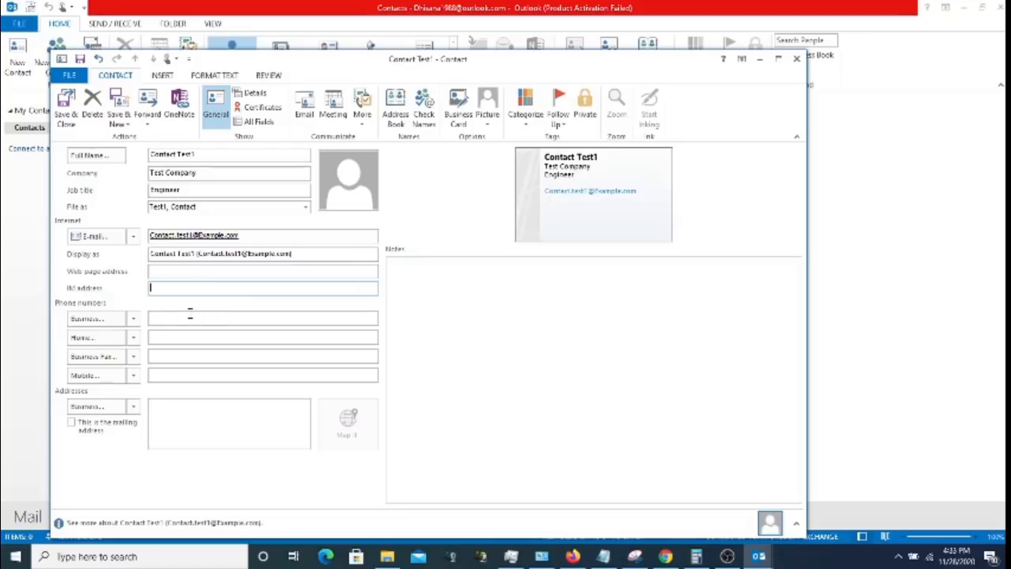
# - Enter the contact's business and mobile phone numbers
pyautogui.click(189, 315)
pyautogui.write('12345')
pyautogui.write('67890')
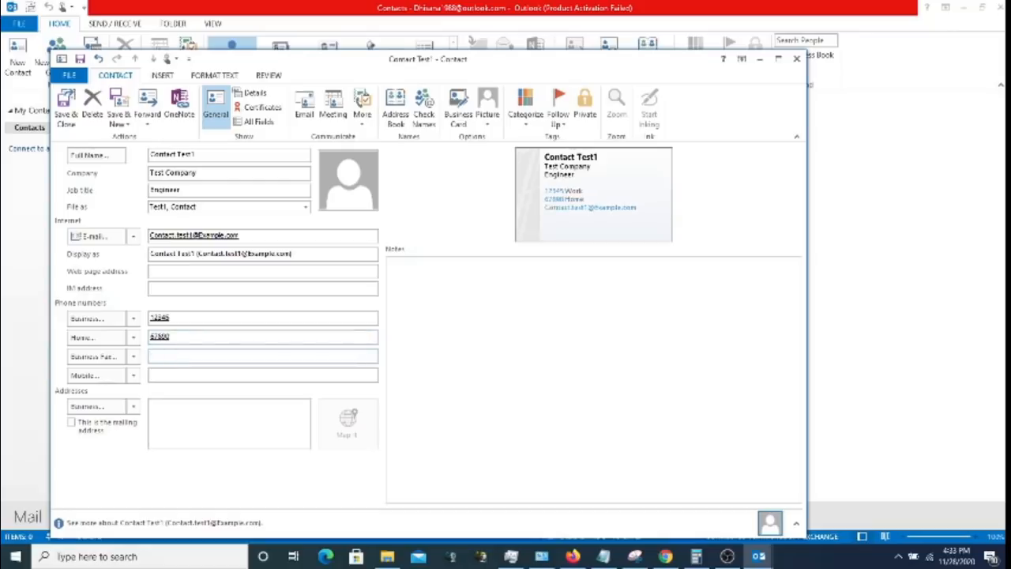
pyautogui.write('123')
pyautogui.click(177, 371)
pyautogui.write('12345678')
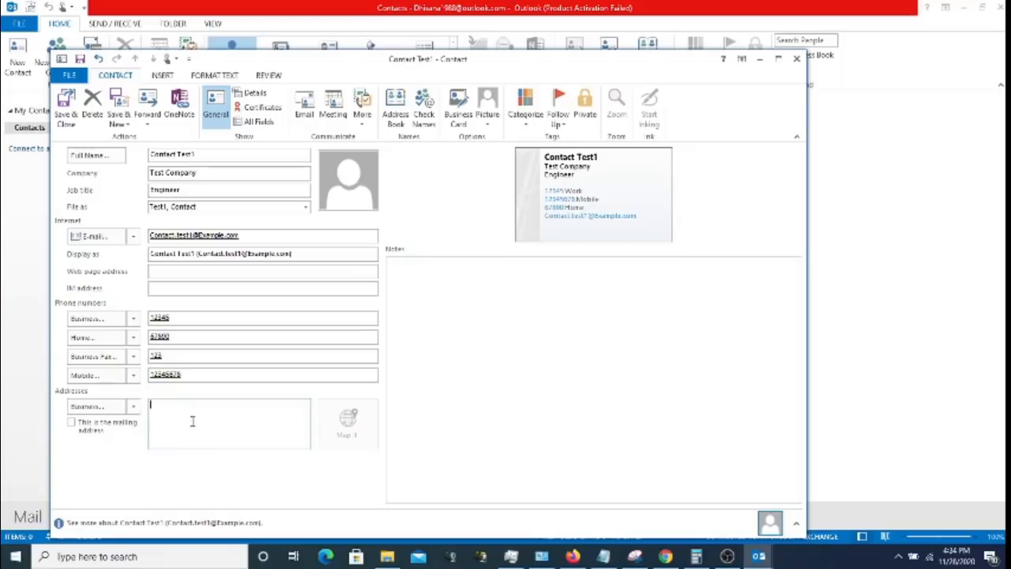
pyautogui.write('This is')
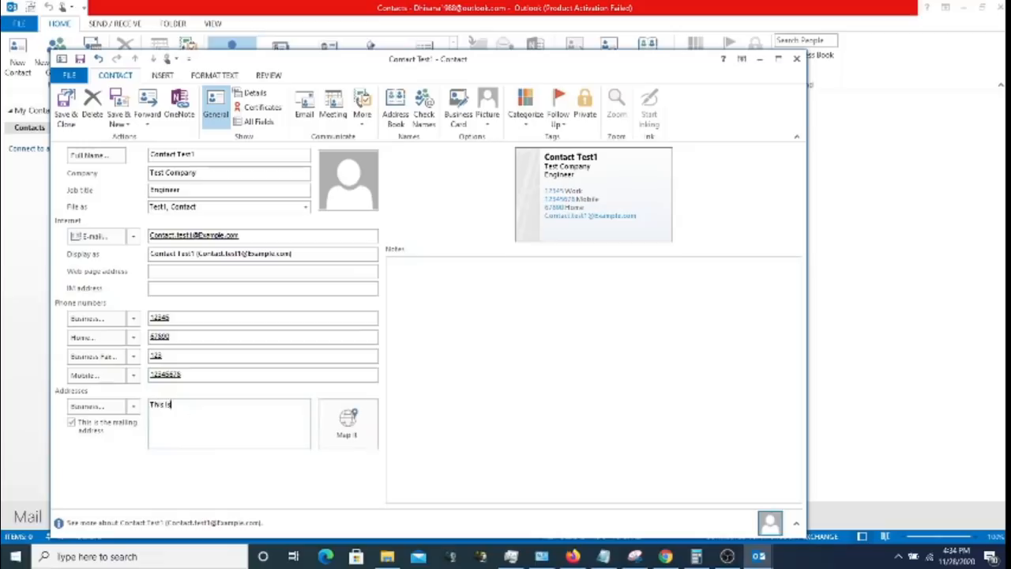
pyautogui.write(' Test')
pyautogui.moveTo(646, 68); pyautogui.dragTo(652, 27)
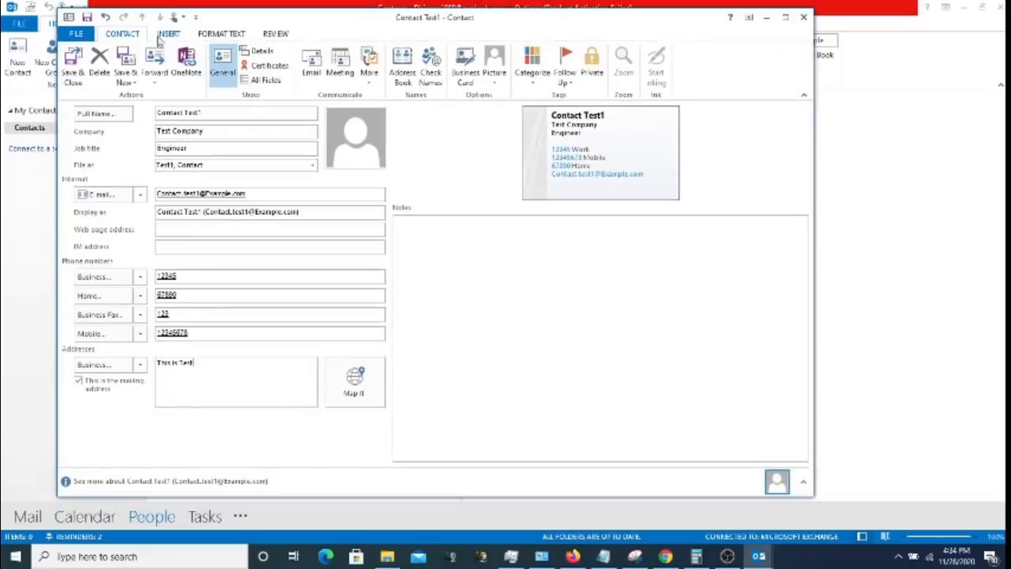
# - Save and close the contact, entering 'This is test' as the street in Check Address
pyautogui.click(73, 68)
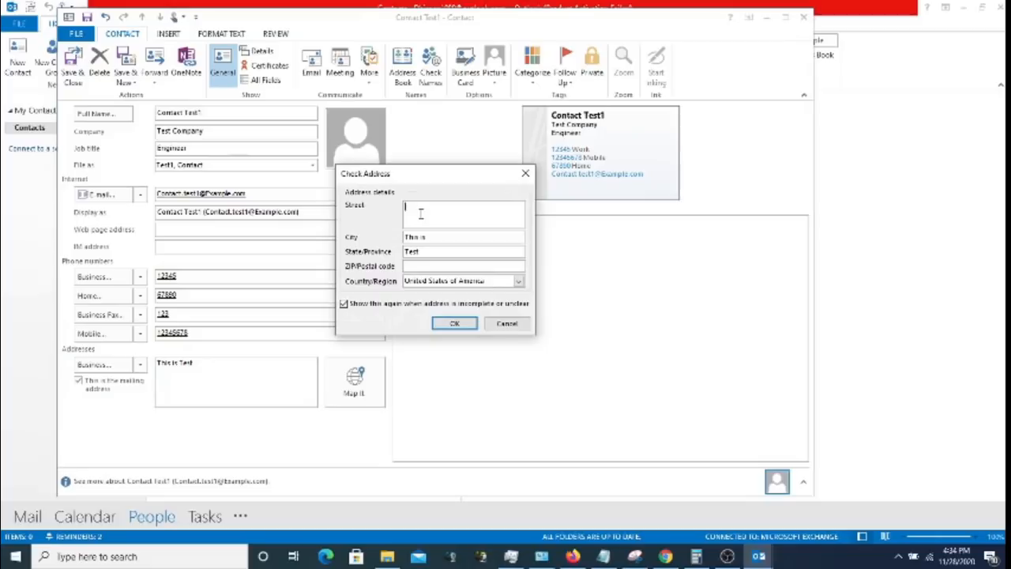
pyautogui.write('This is test')
pyautogui.click(454, 323)
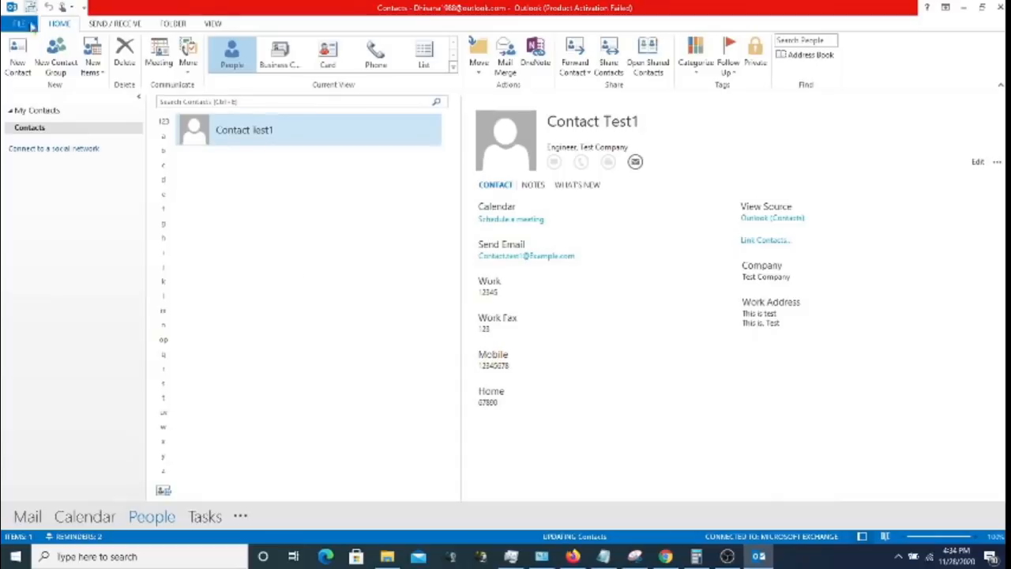
# - Glance at the account page and Send/Receive ribbon, then return to the Mail view
pyautogui.click(30, 26)
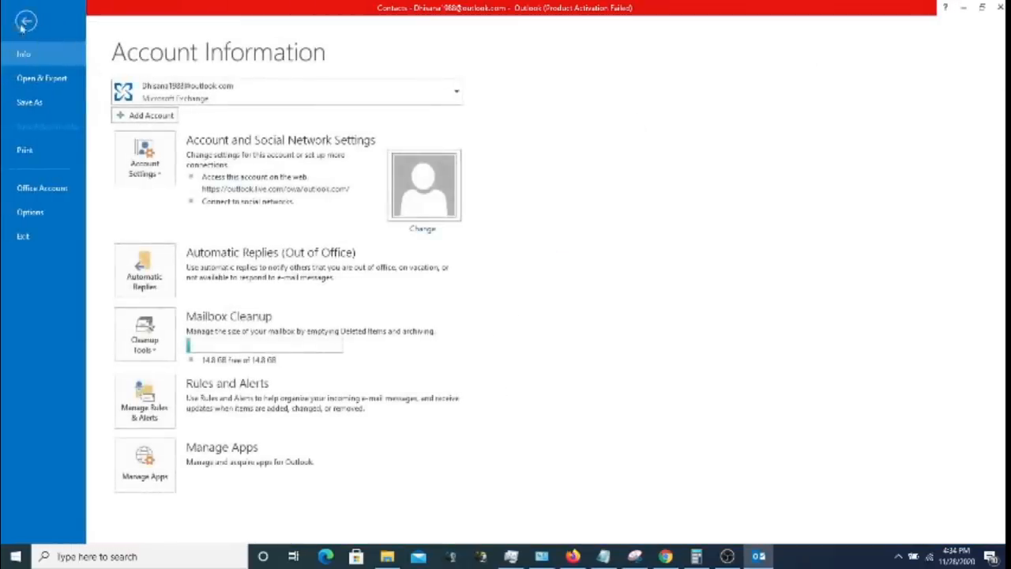
pyautogui.click(22, 21)
pyautogui.click(24, 24)
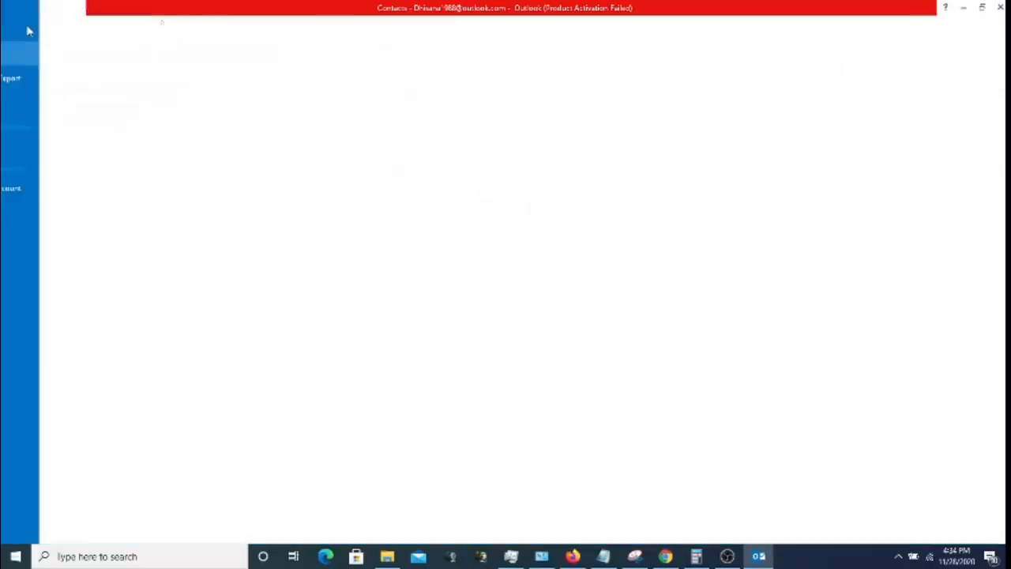
pyautogui.click(26, 22)
pyautogui.click(107, 23)
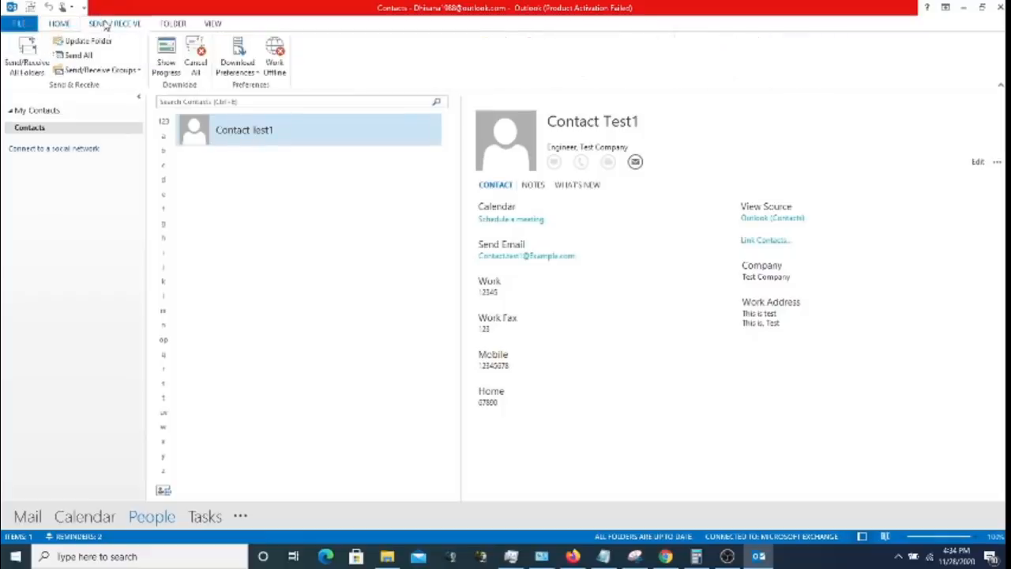
pyautogui.click(59, 24)
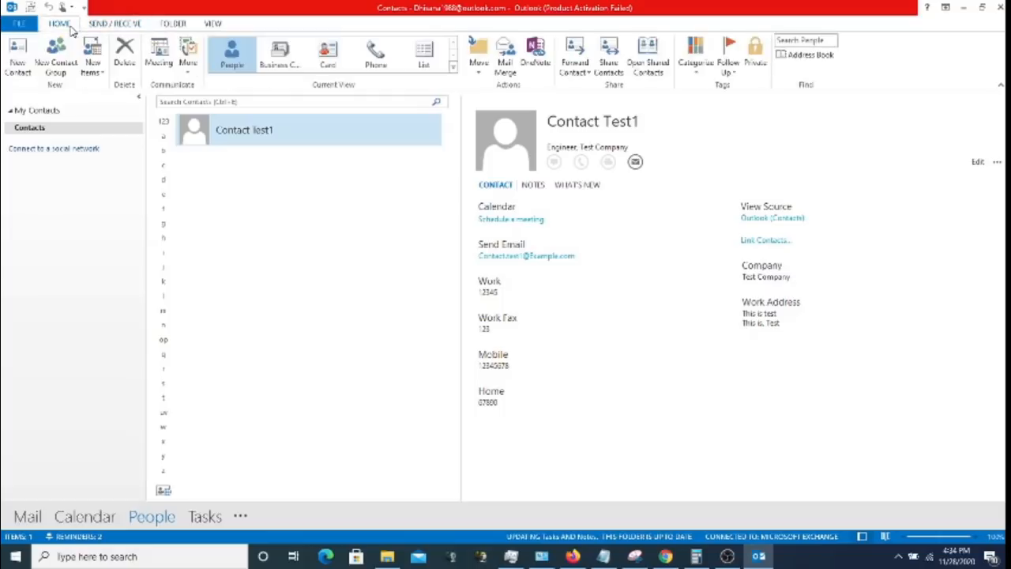
pyautogui.click(26, 521)
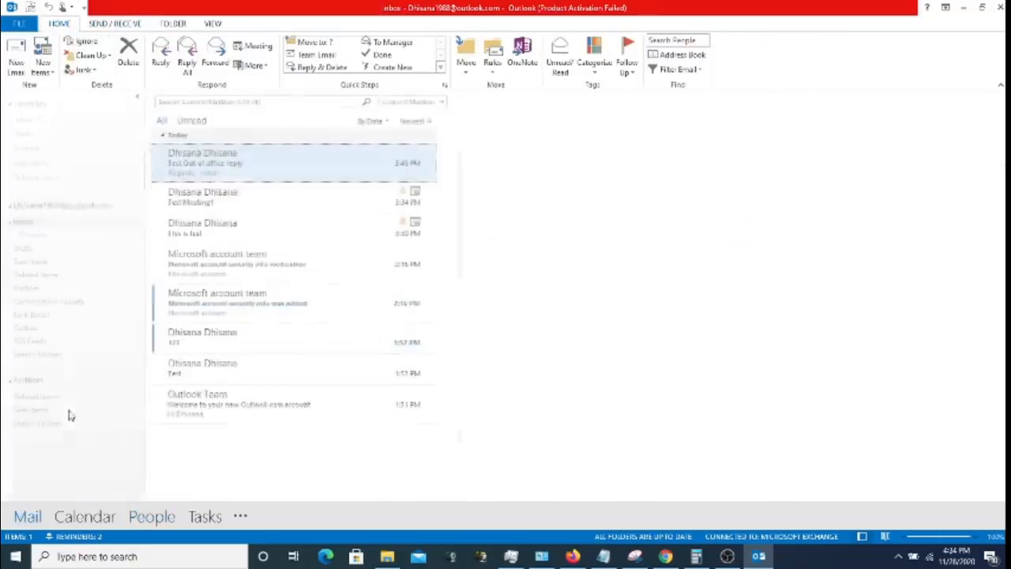
# - Start a new e-mail and look at Contact Test1's entries in the address book
pyautogui.click(17, 56)
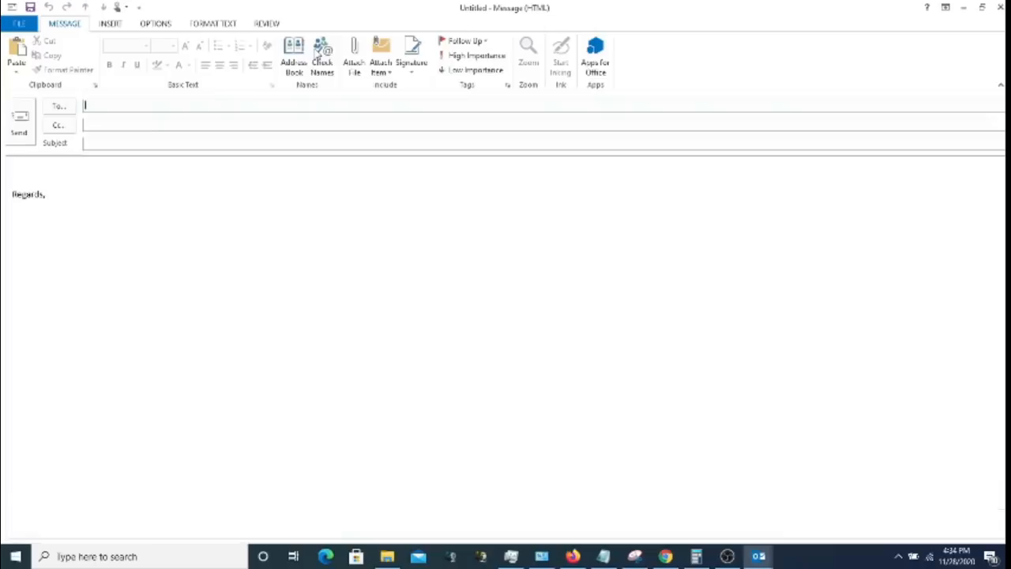
pyautogui.click(305, 53)
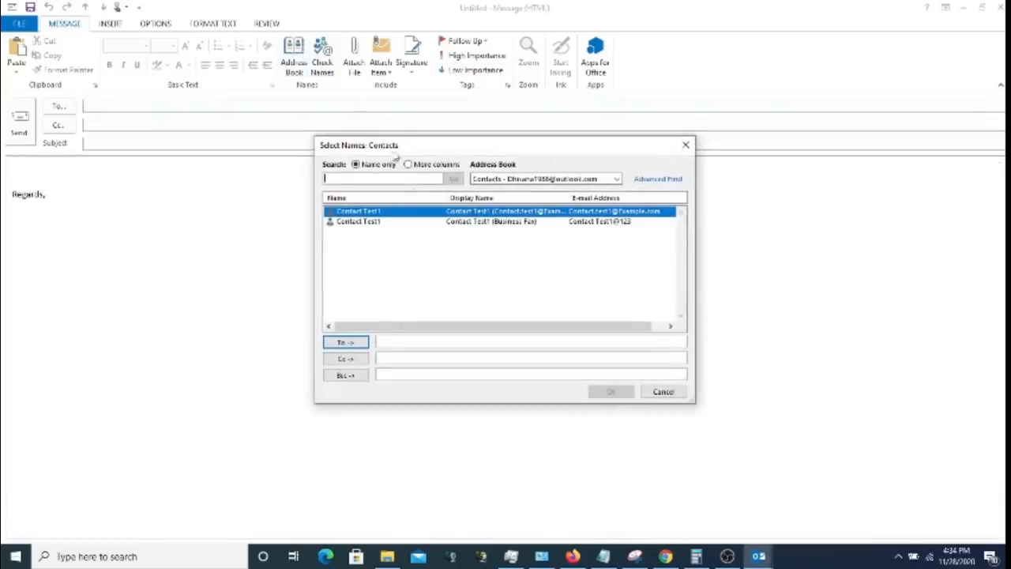
pyautogui.click(401, 224)
pyautogui.click(401, 210)
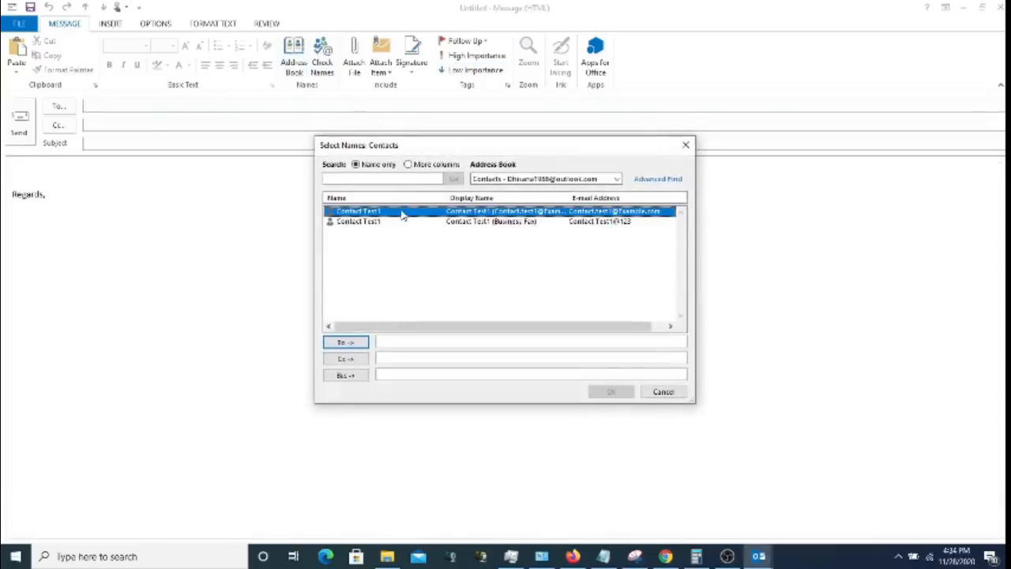
pyautogui.click(400, 223)
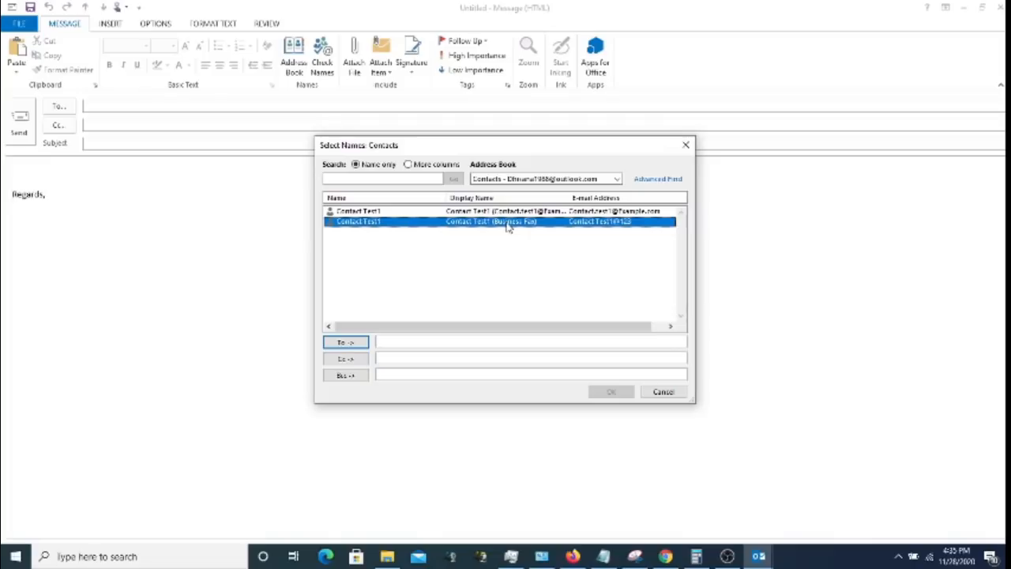
# - Switch between the account and Contacts address books, then cancel and discard the message
pyautogui.click(573, 178)
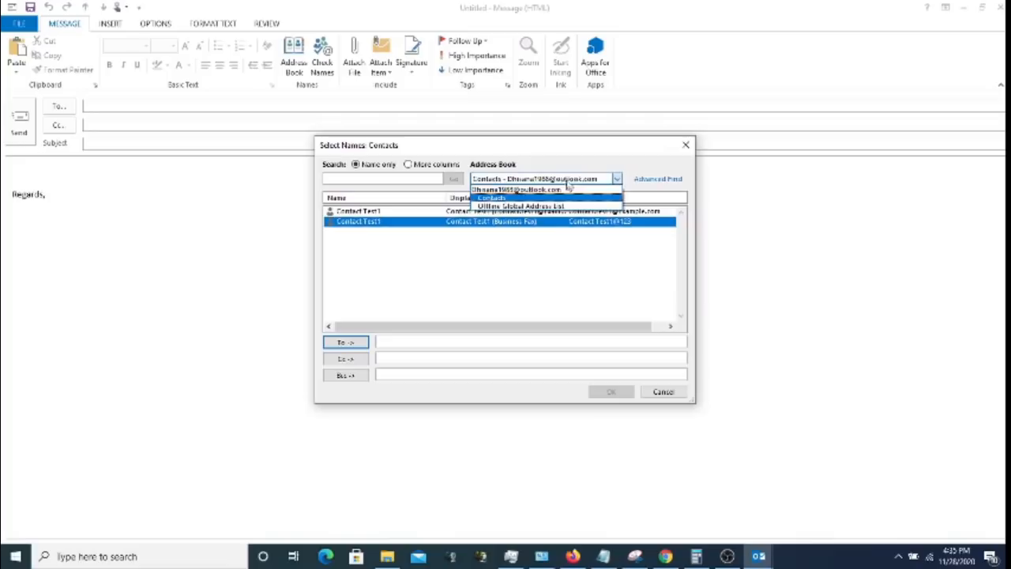
pyautogui.click(559, 190)
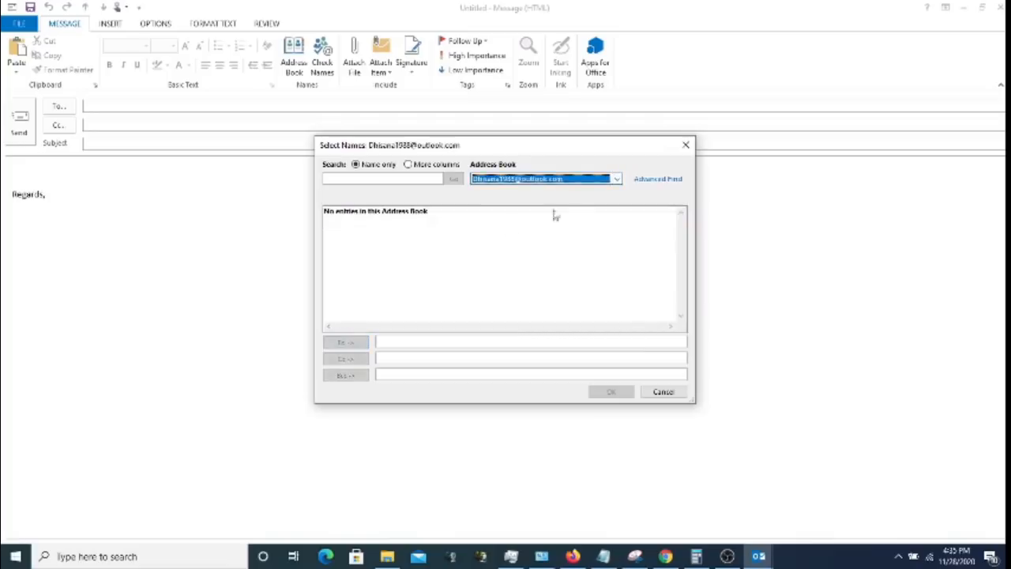
pyautogui.click(558, 179)
pyautogui.click(545, 201)
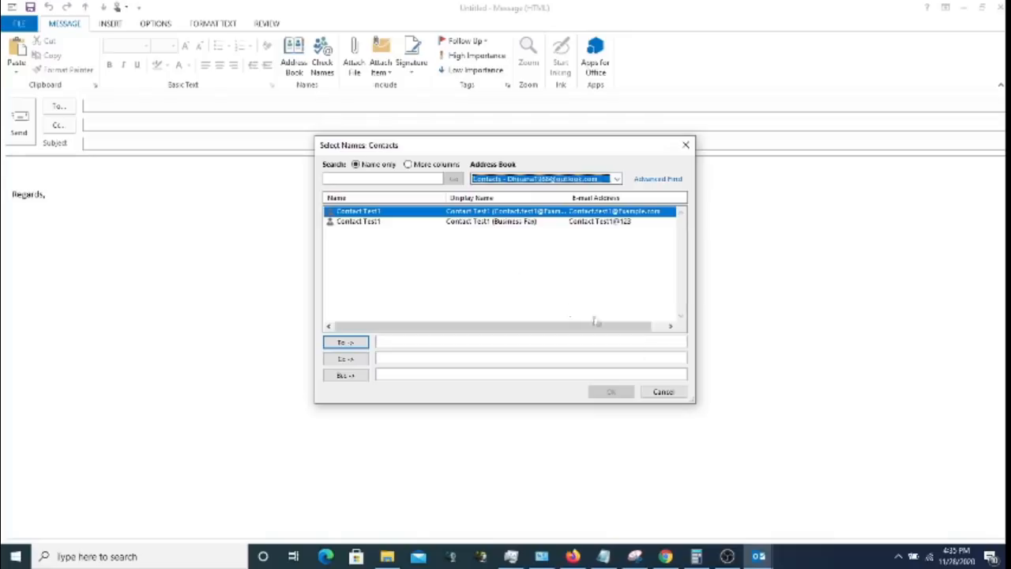
pyautogui.click(671, 393)
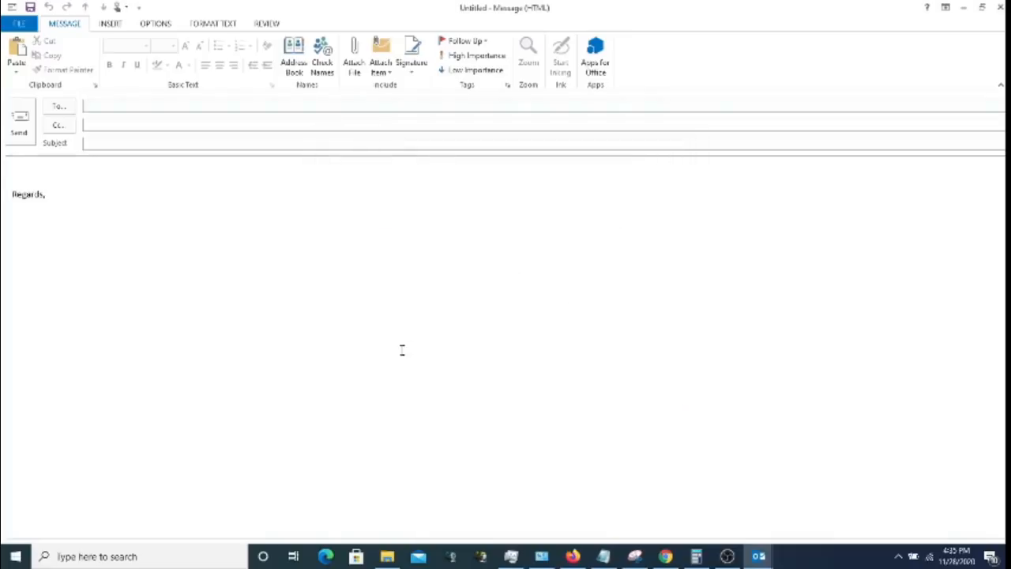
pyautogui.click(999, 8)
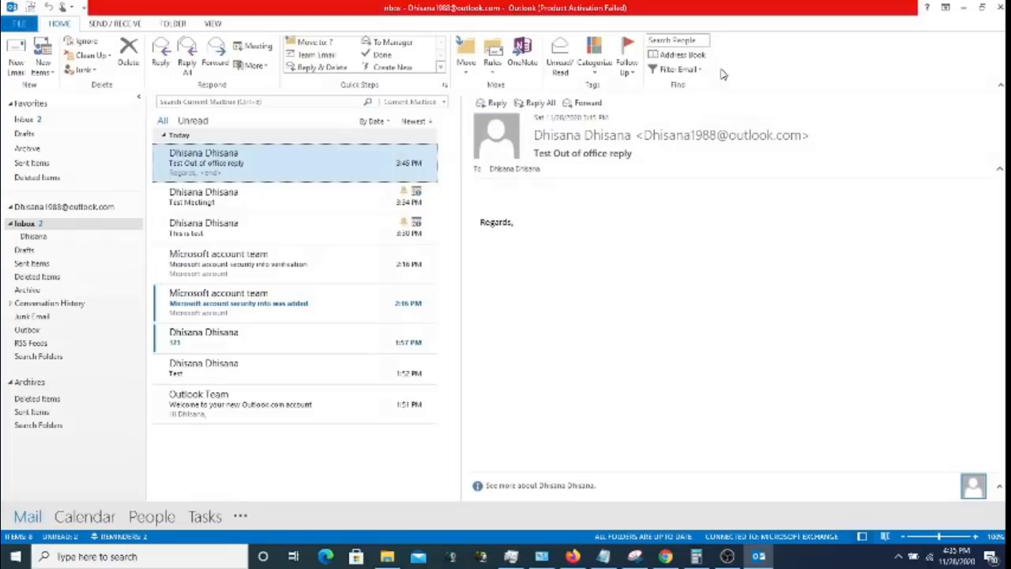
# - In People, open and close an empty contact group, then show Business Card and Card views
pyautogui.click(147, 516)
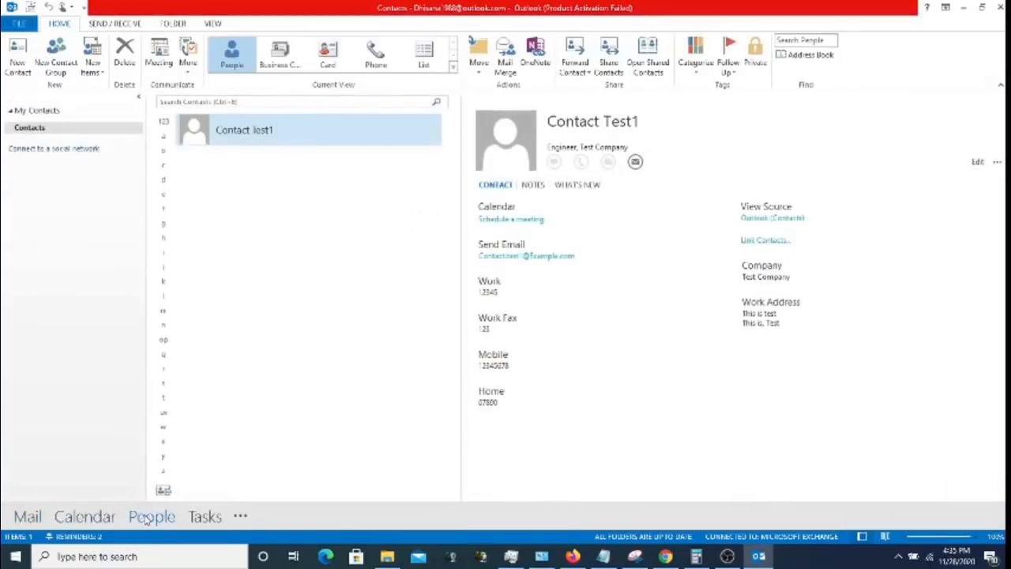
pyautogui.click(56, 66)
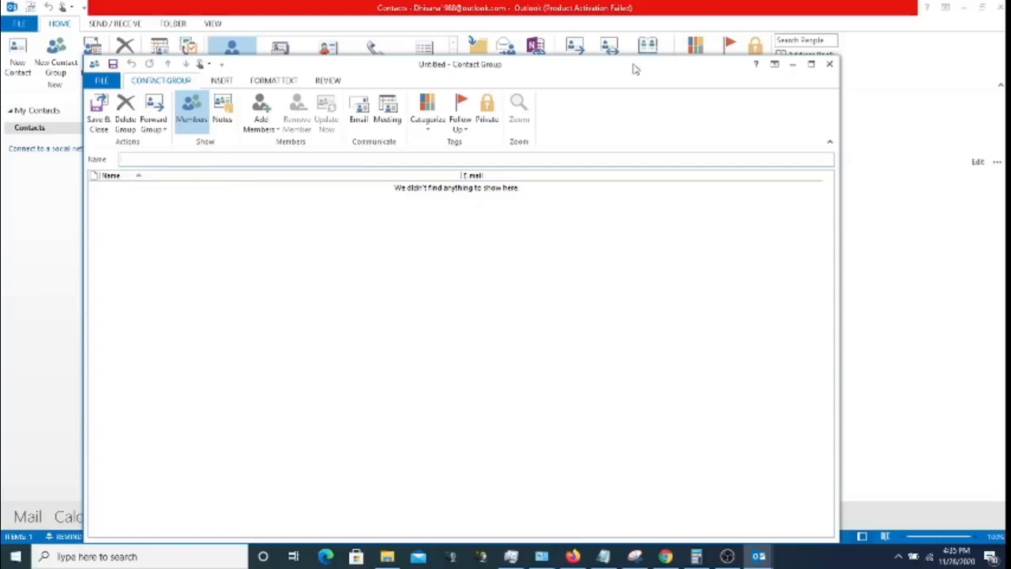
pyautogui.click(827, 66)
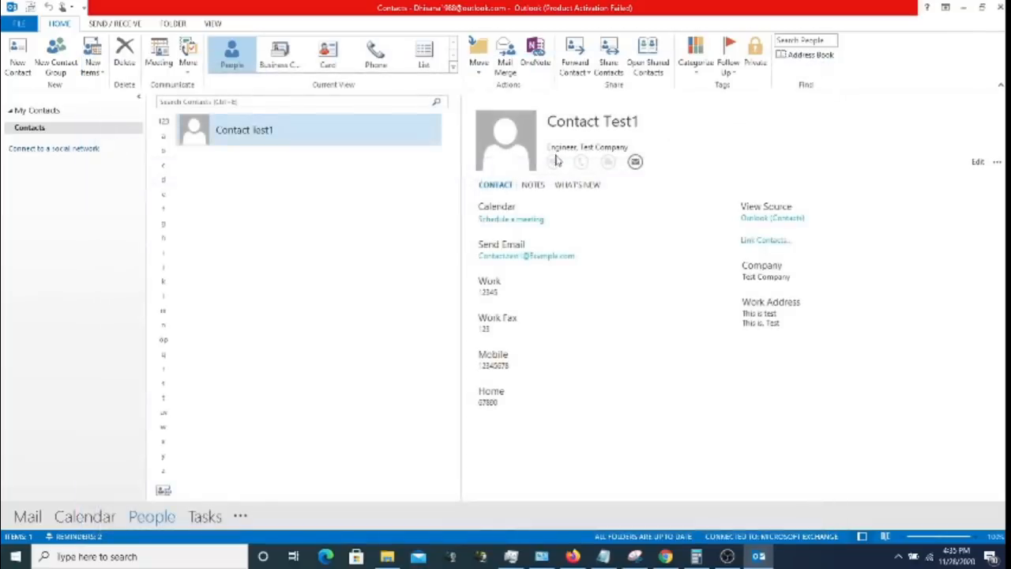
pyautogui.click(294, 68)
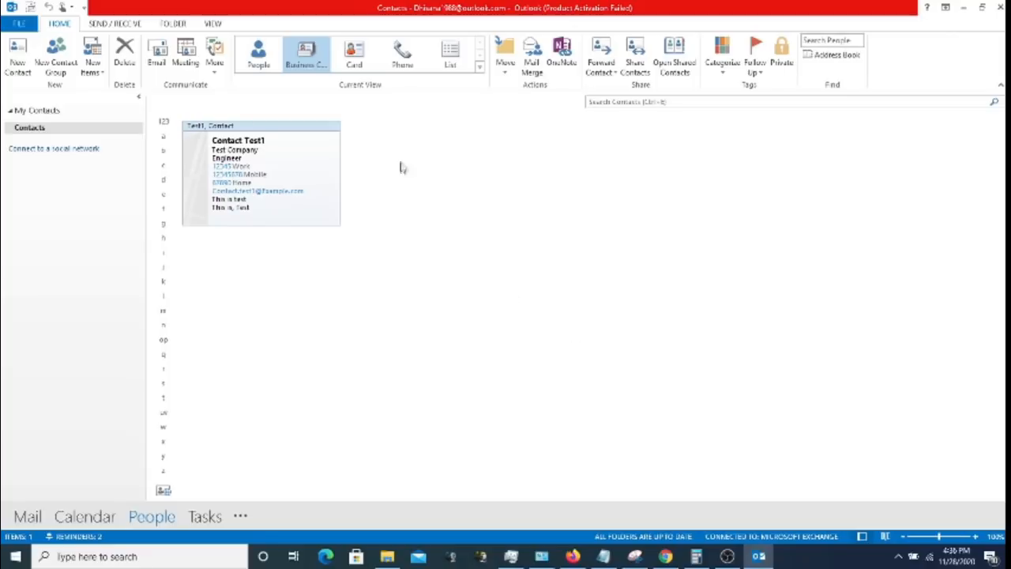
pyautogui.click(359, 67)
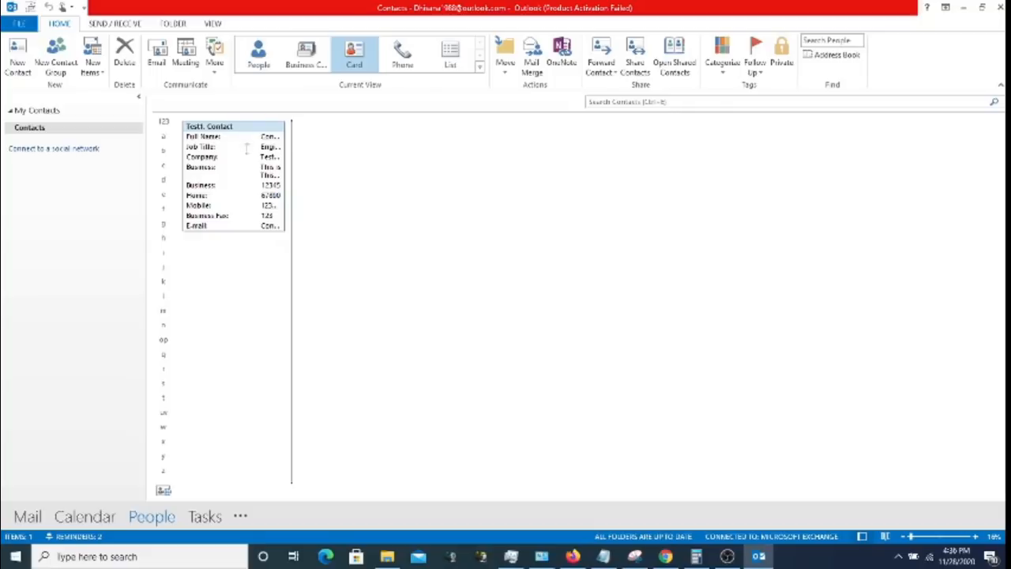
# - Switch contacts to Phone, then List view grouped by company, and start Share Contacts
pyautogui.click(402, 56)
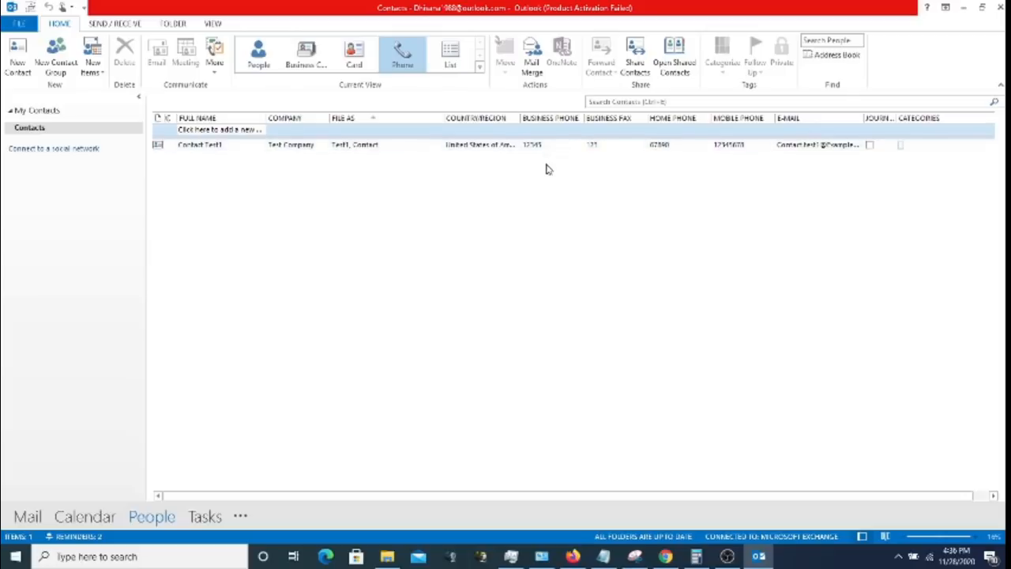
pyautogui.click(456, 59)
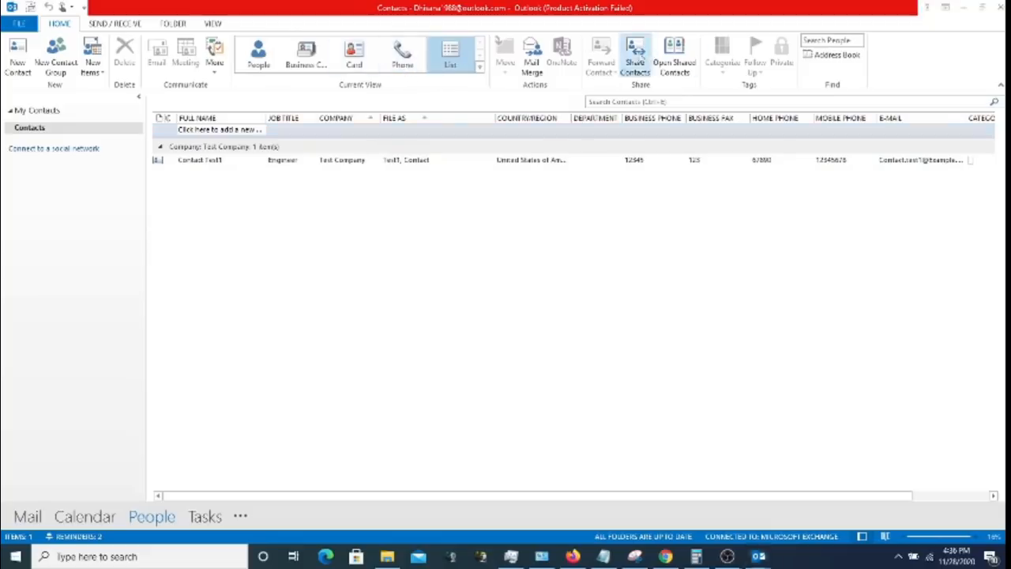
pyautogui.click(635, 55)
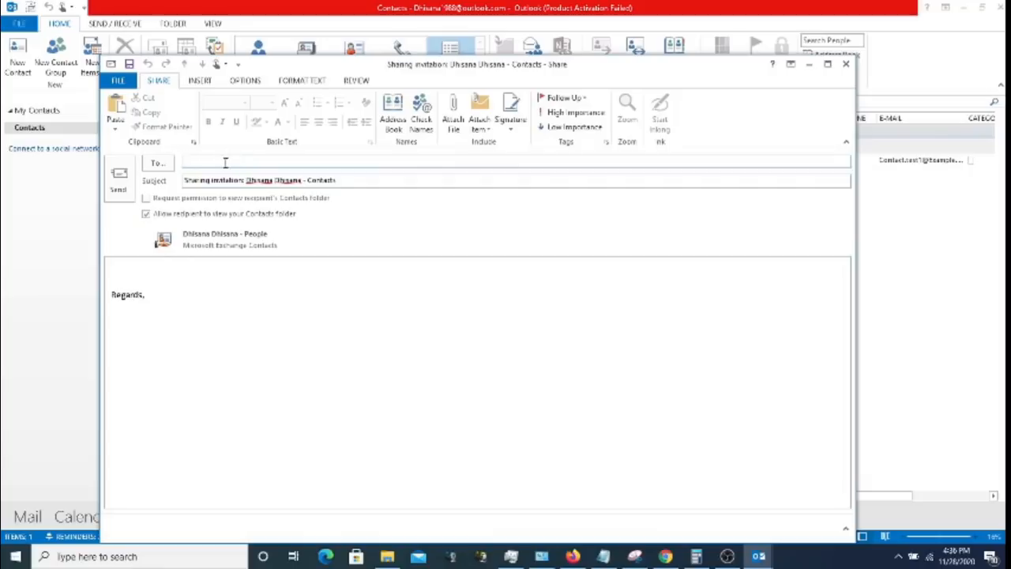
# - Close the unsent sharing invitation, leaving Contact Test1 listed under Test Company
pyautogui.click(846, 64)
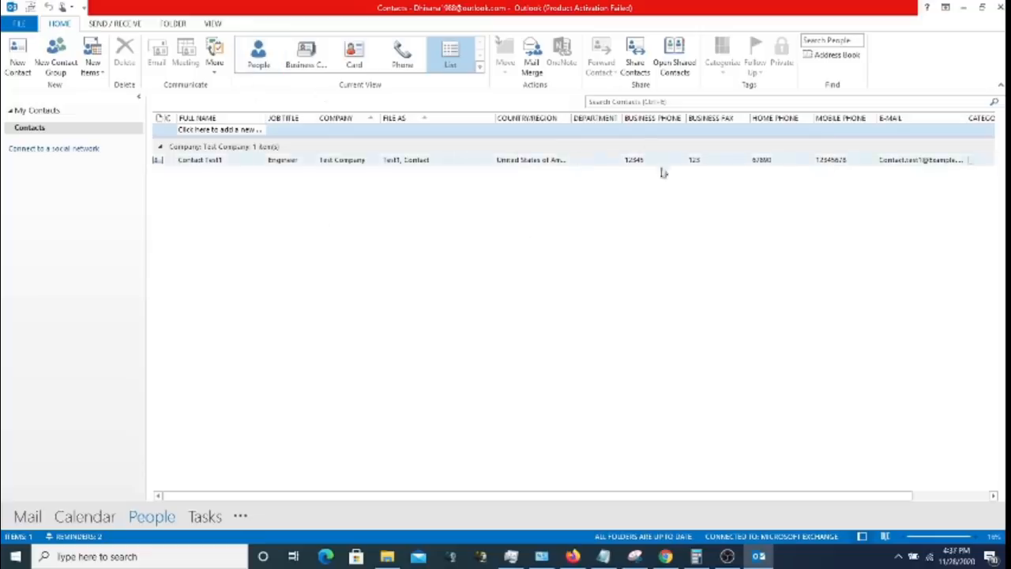
pyautogui.click(728, 556)
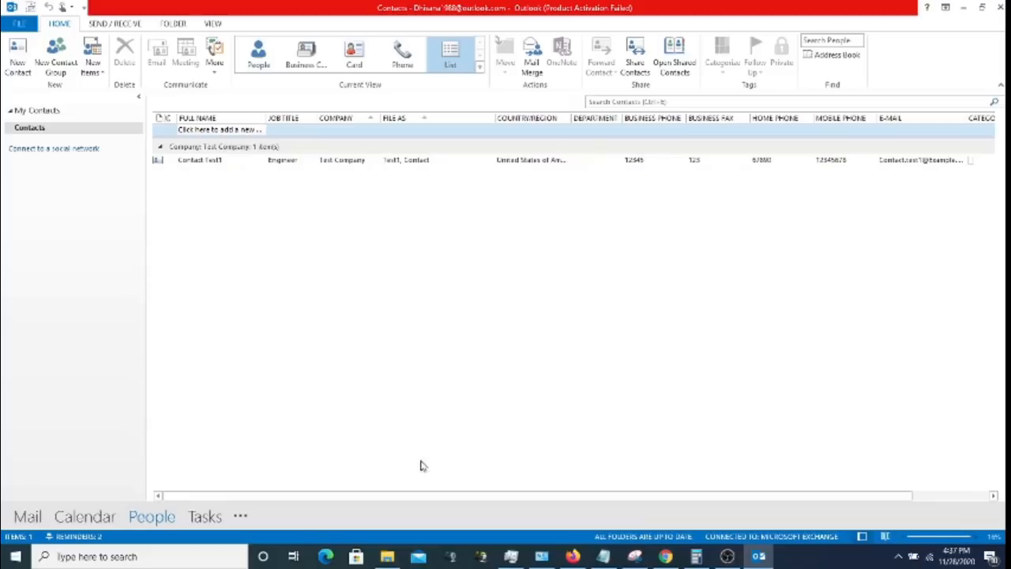
# - Start a new task in the Tasks folder with subject 'Task Assigning to' plus the recipient's name
pyautogui.click(204, 516)
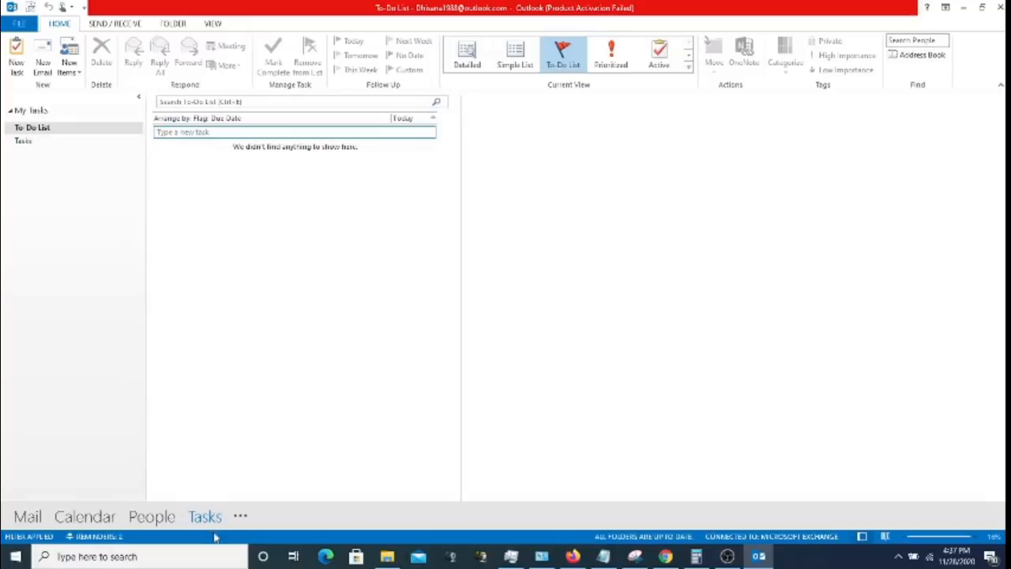
pyautogui.moveTo(213, 524)
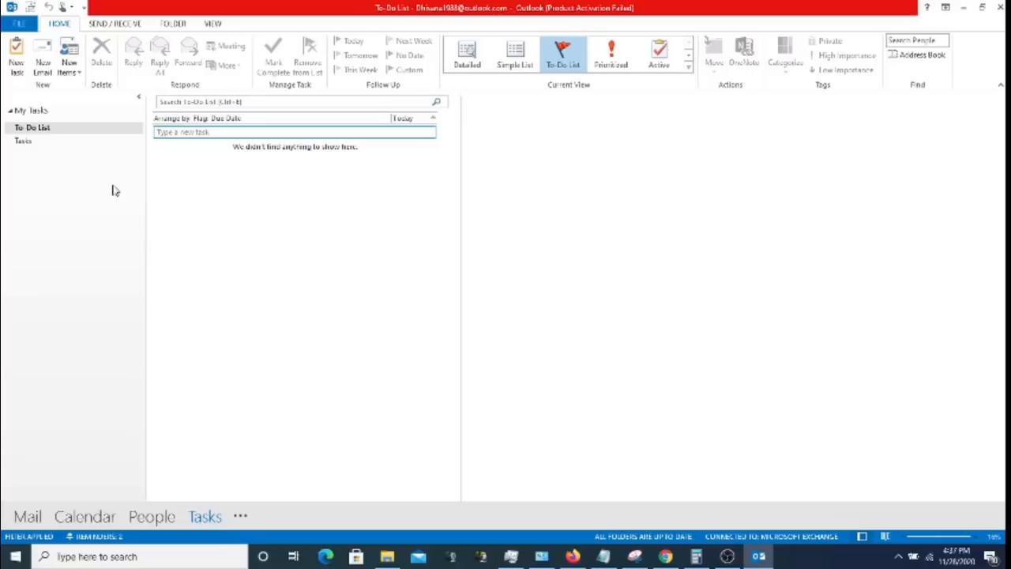
pyautogui.click(36, 142)
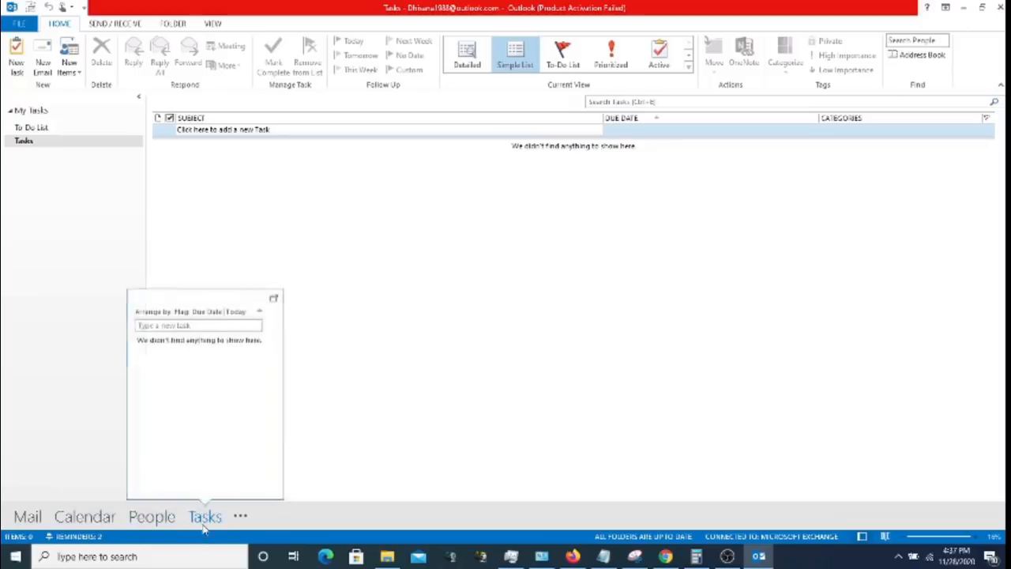
pyautogui.click(20, 68)
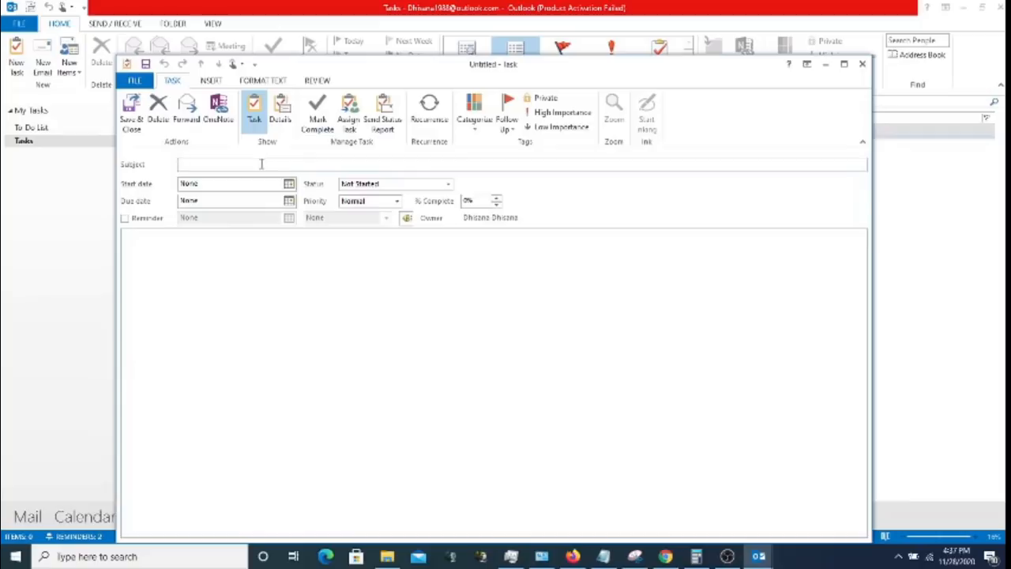
pyautogui.write('Task Assigning to Dhisana')
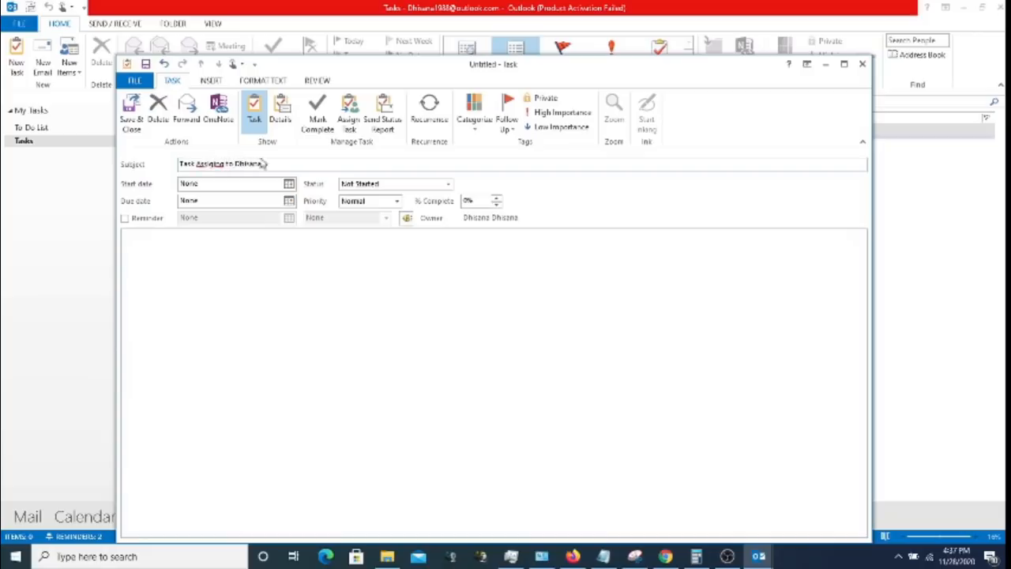
# - Add the numbered note '1. Complete your project within This month end' to the task body
pyautogui.click(248, 241)
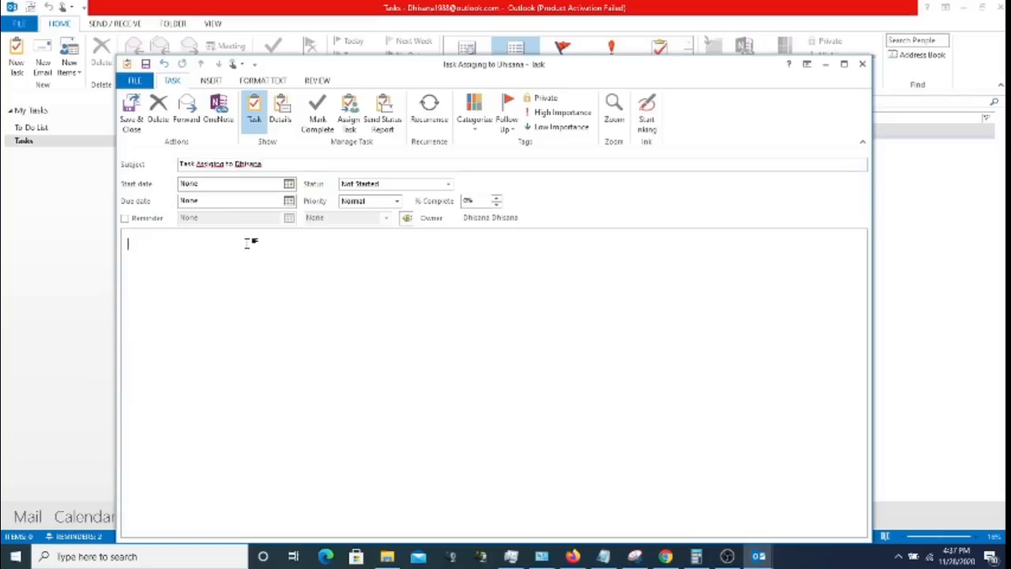
pyautogui.write('Con')
pyautogui.write('ple')
pyautogui.press('BackSpace')
pyautogui.press('BackSpace')
pyautogui.press('BackSpace')
pyautogui.press('BackSpace')
pyautogui.press('BackSpace')
pyautogui.press('BackSpace')
pyautogui.write('1. Complete')
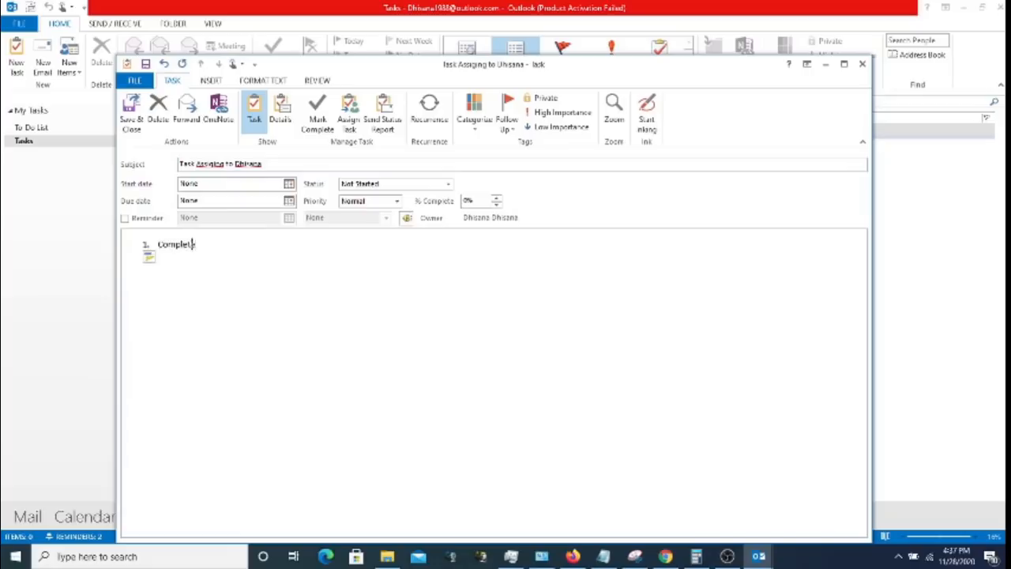
pyautogui.write(' your project within')
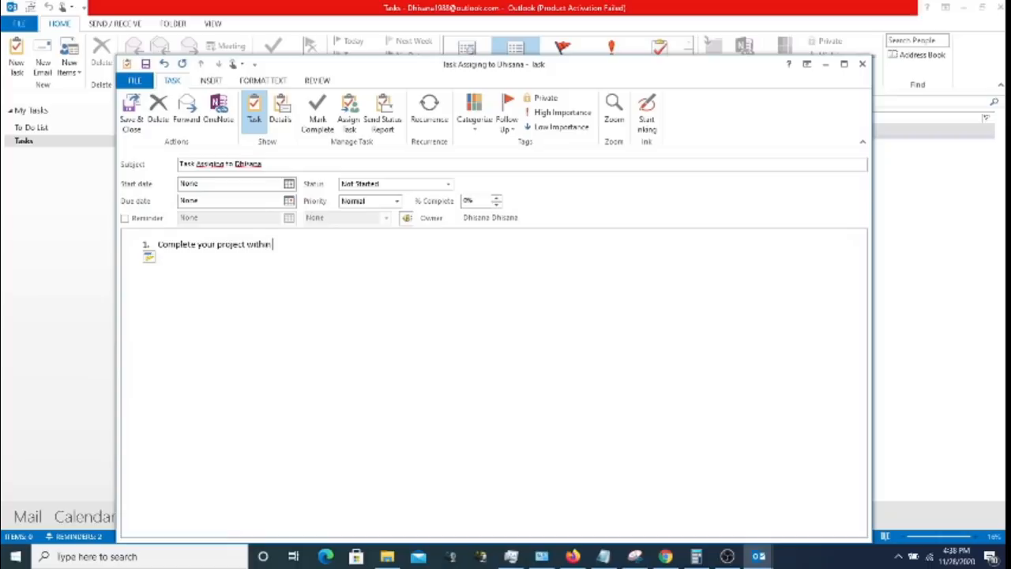
pyautogui.write(' This month end.')
# - Make the task an assignment with start date November 28 and due date November 30
pyautogui.click(353, 117)
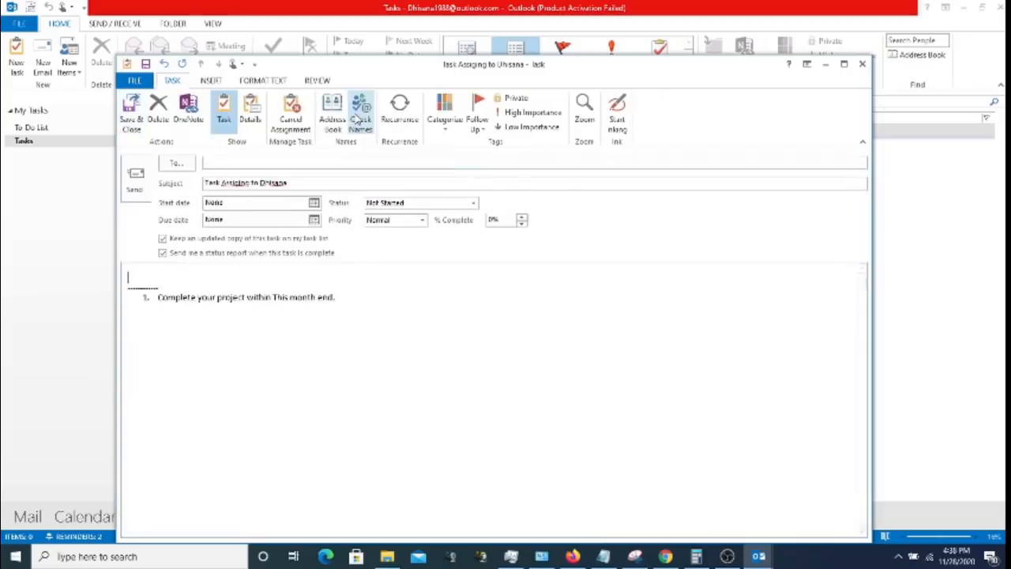
pyautogui.click(292, 161)
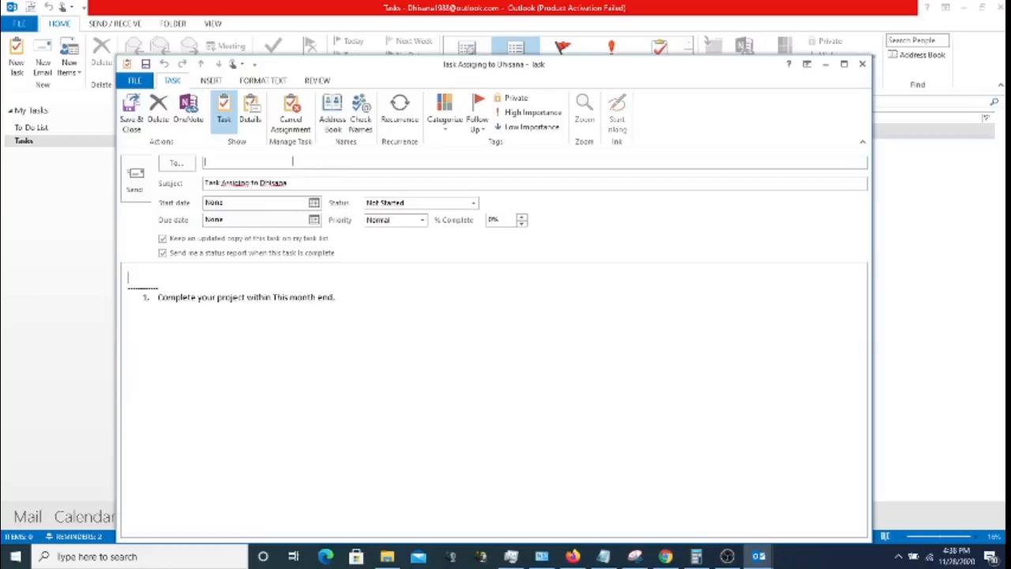
pyautogui.click(313, 203)
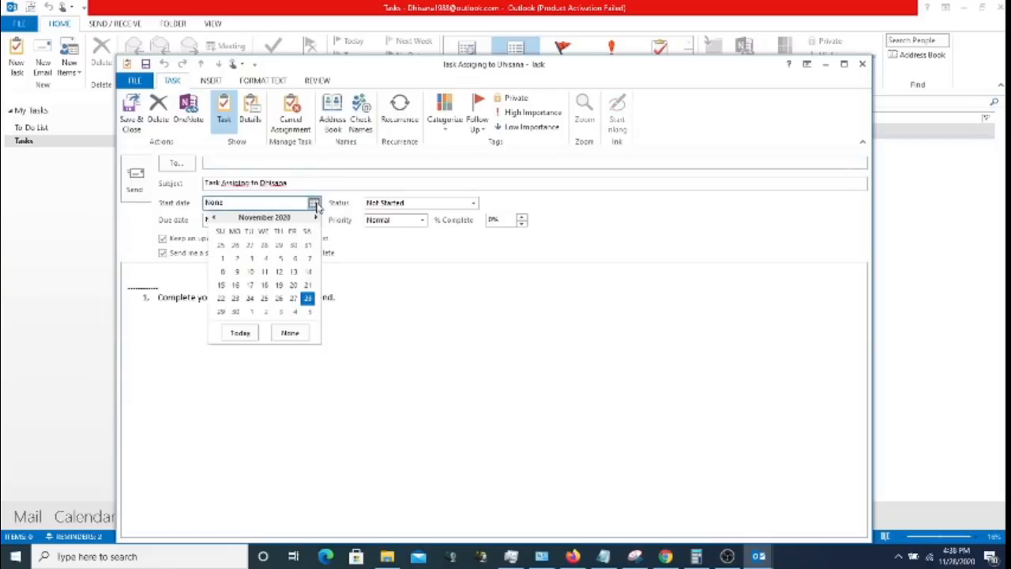
pyautogui.click(307, 298)
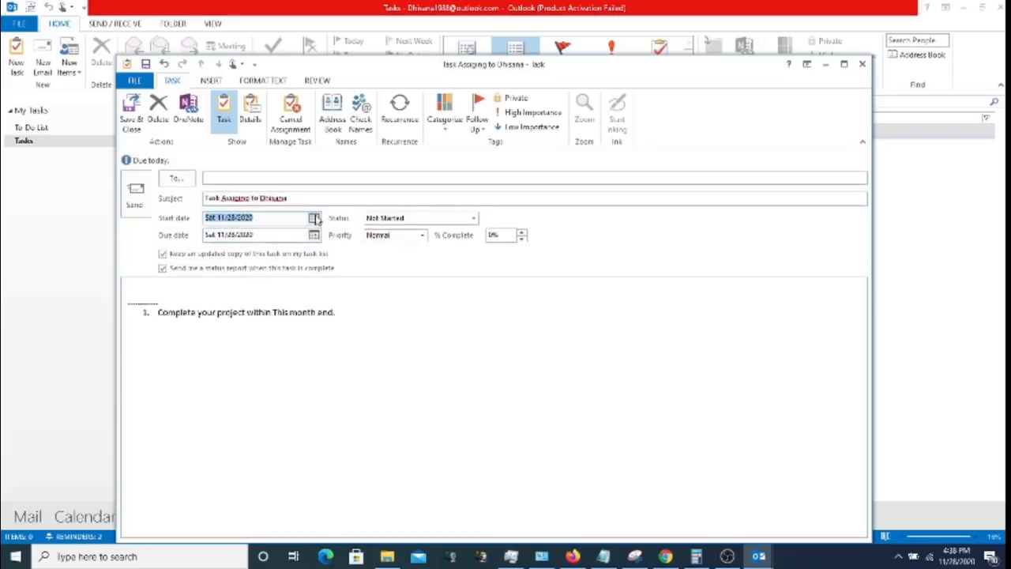
pyautogui.click(313, 218)
pyautogui.click(406, 350)
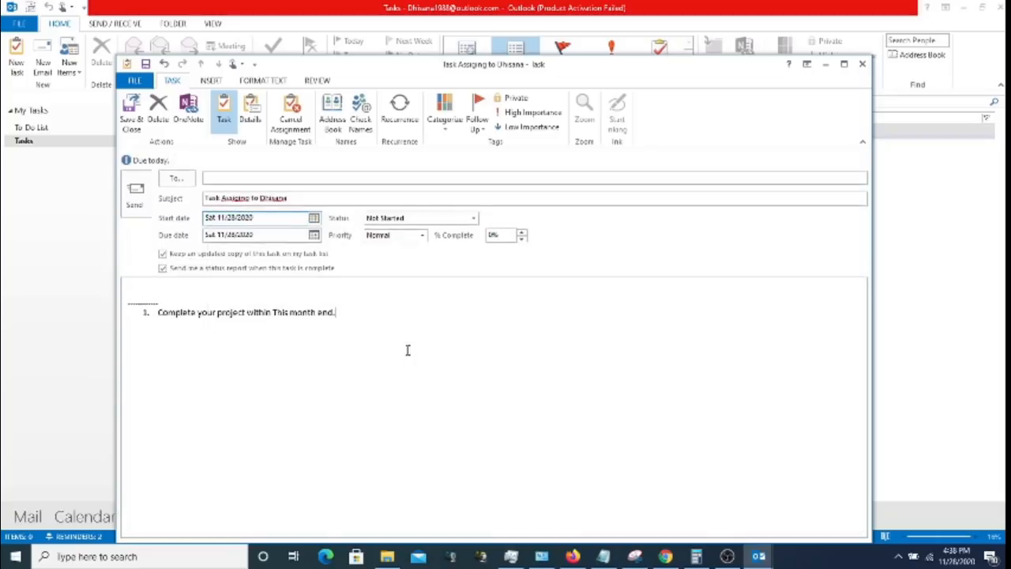
pyautogui.click(315, 219)
pyautogui.click(314, 219)
pyautogui.click(314, 234)
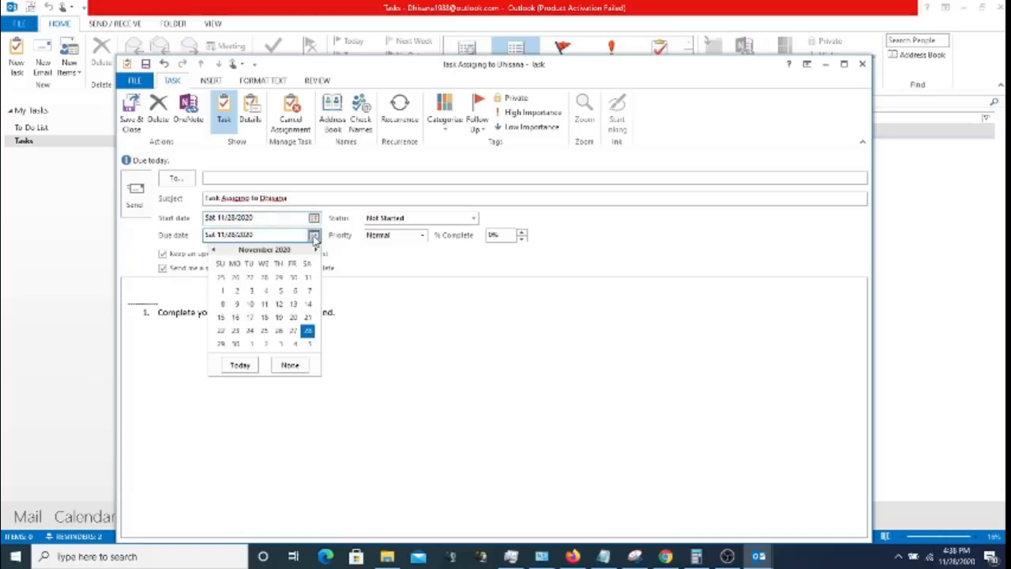
pyautogui.click(234, 344)
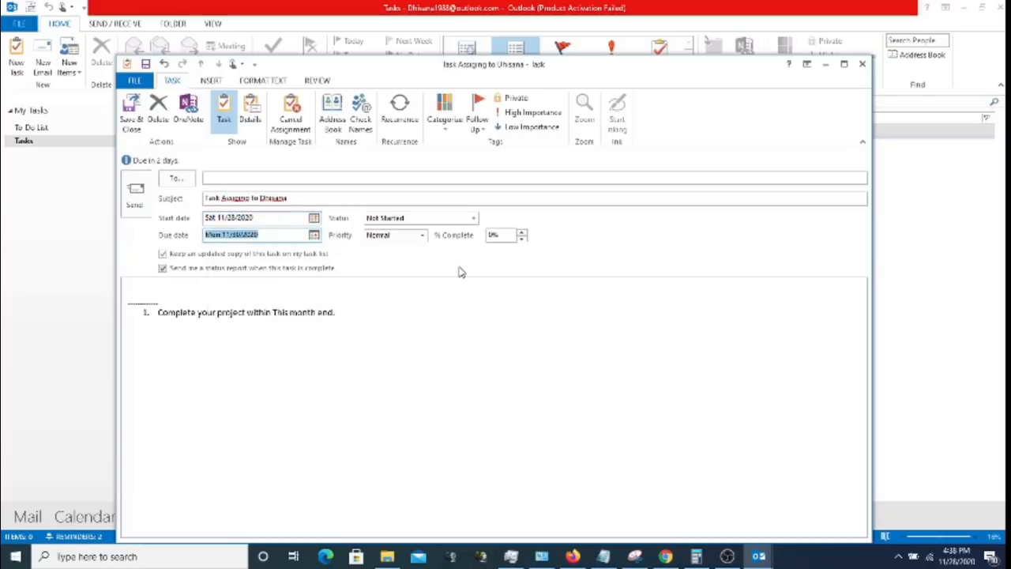
# - Keep the task status at Not Started and the priority at Normal
pyautogui.click(473, 220)
pyautogui.click(471, 222)
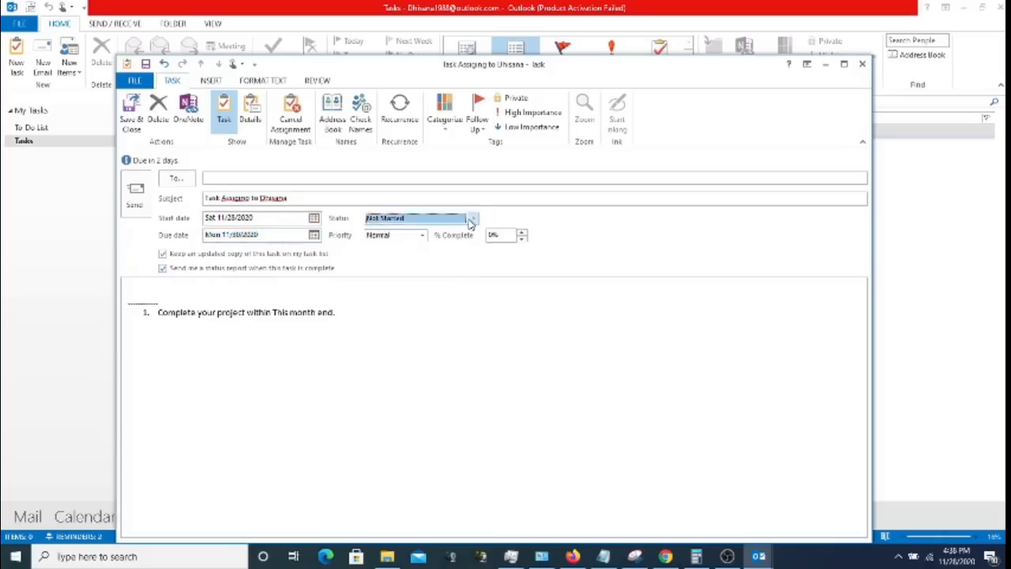
pyautogui.click(471, 222)
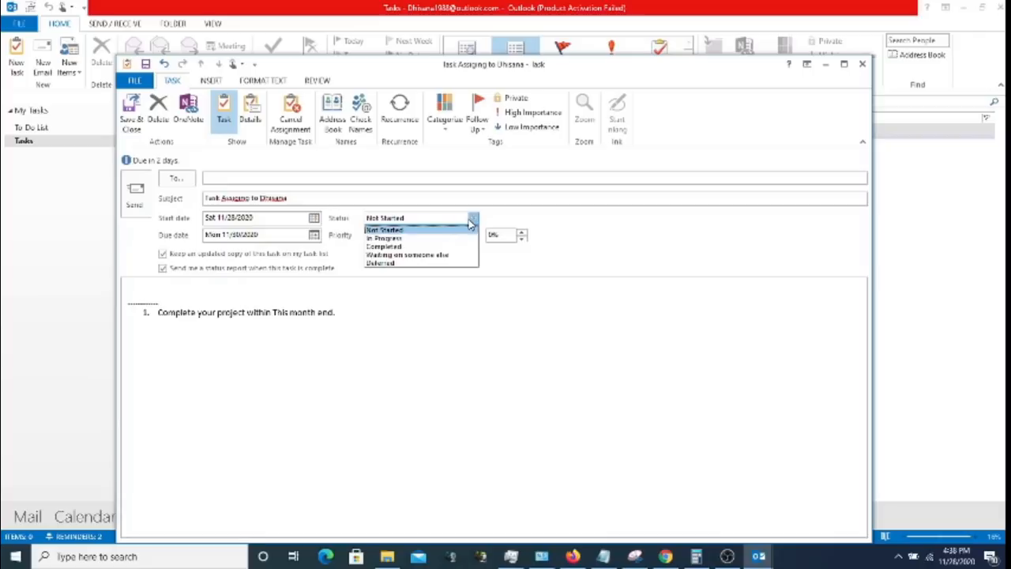
pyautogui.click(472, 222)
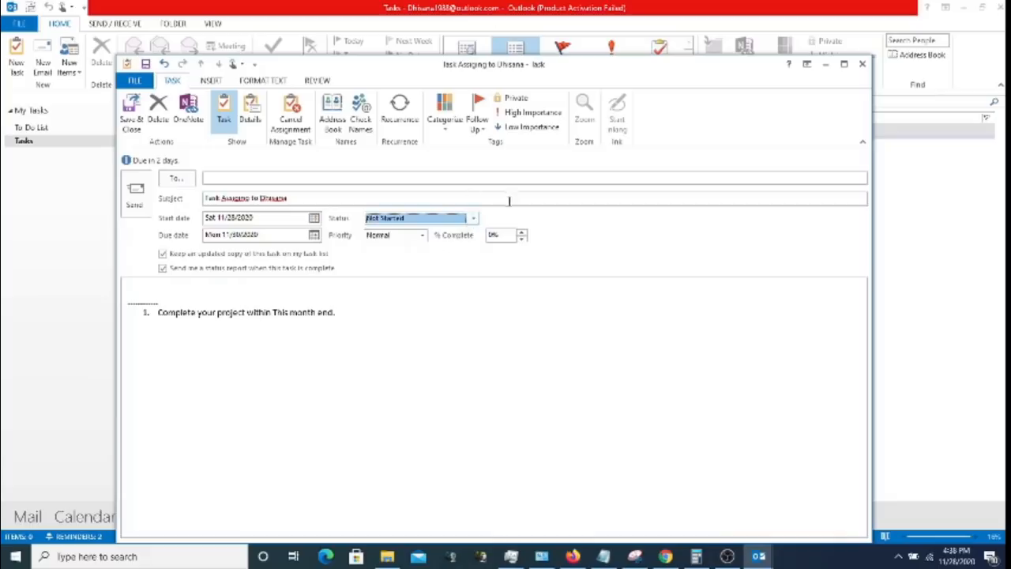
pyautogui.click(408, 237)
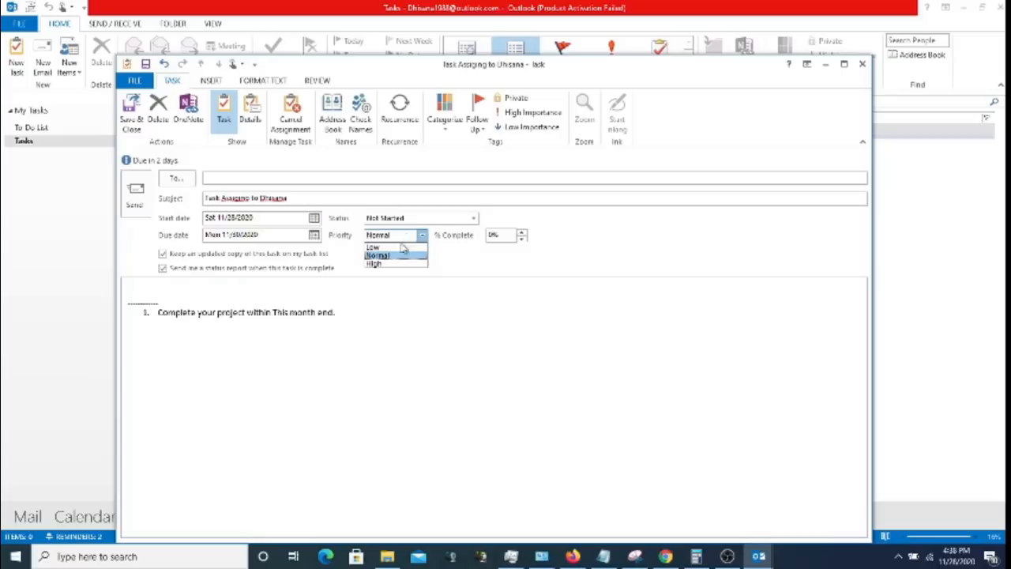
pyautogui.click(487, 255)
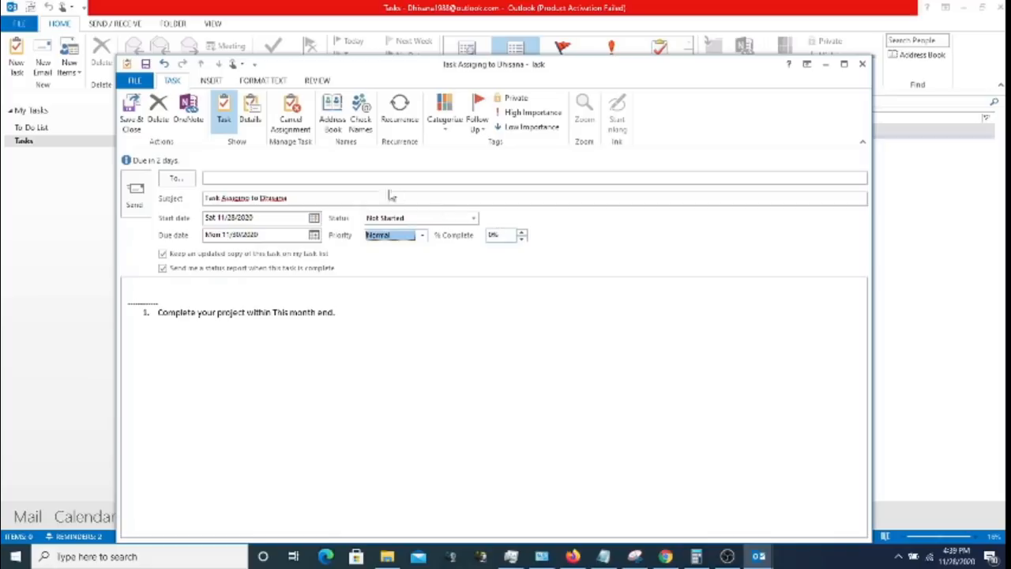
# - Address the task to the suggested recipient, correct the subject word to 'Assigning', and send it
pyautogui.click(369, 176)
pyautogui.write('dha')
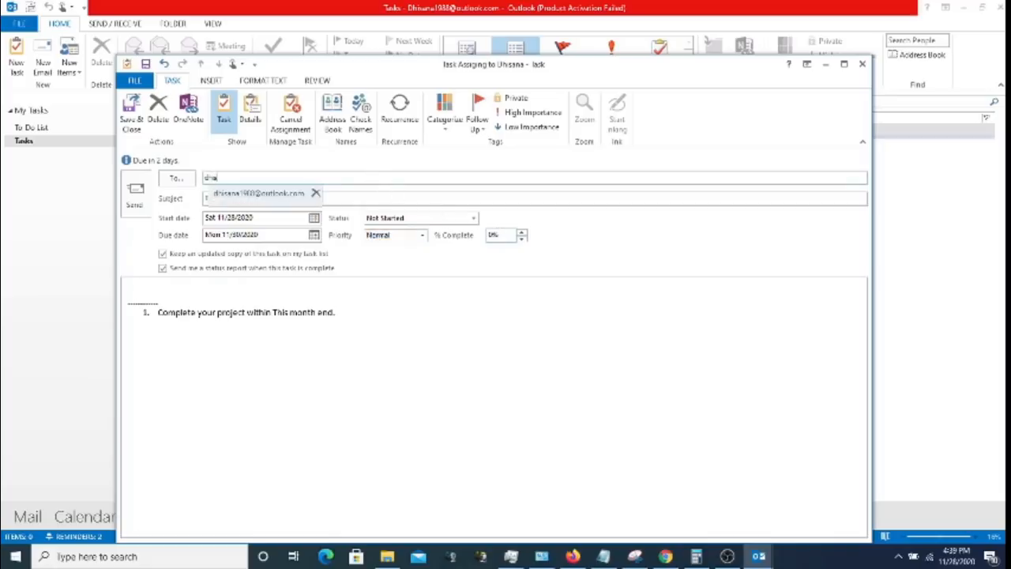
pyautogui.write('i')
pyautogui.click(261, 194)
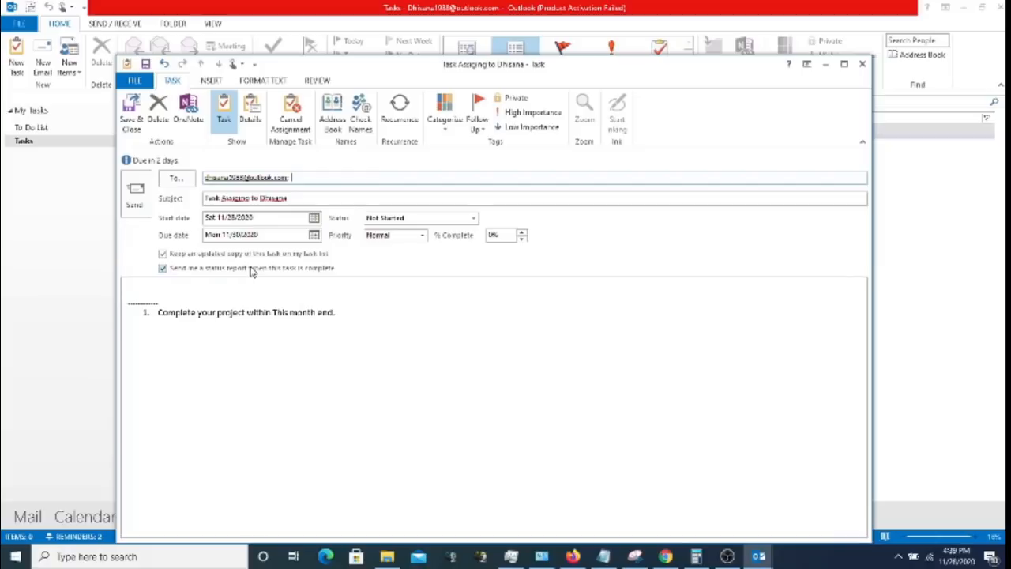
pyautogui.rightClick(238, 198)
pyautogui.click(269, 205)
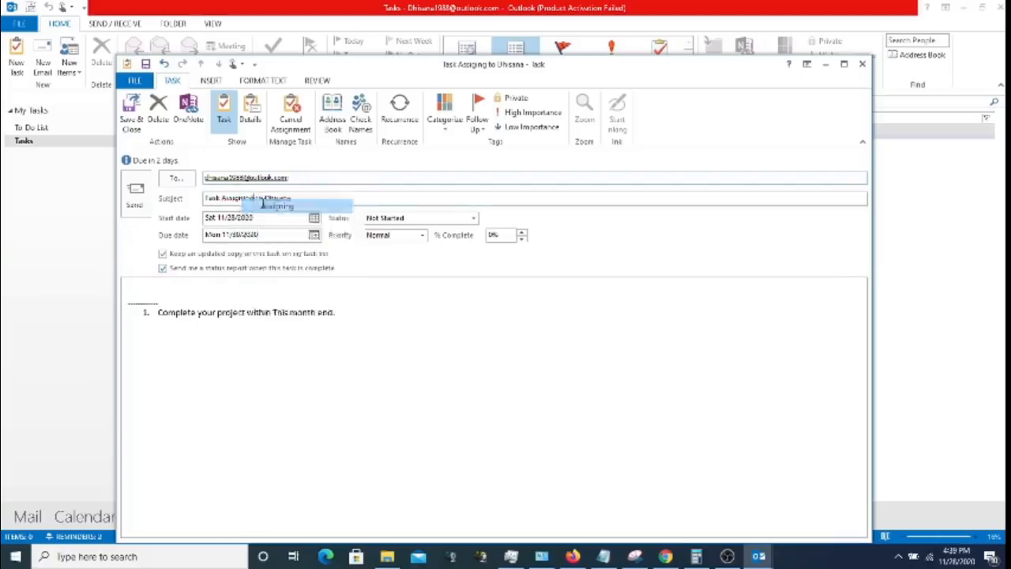
pyautogui.rightClick(270, 198)
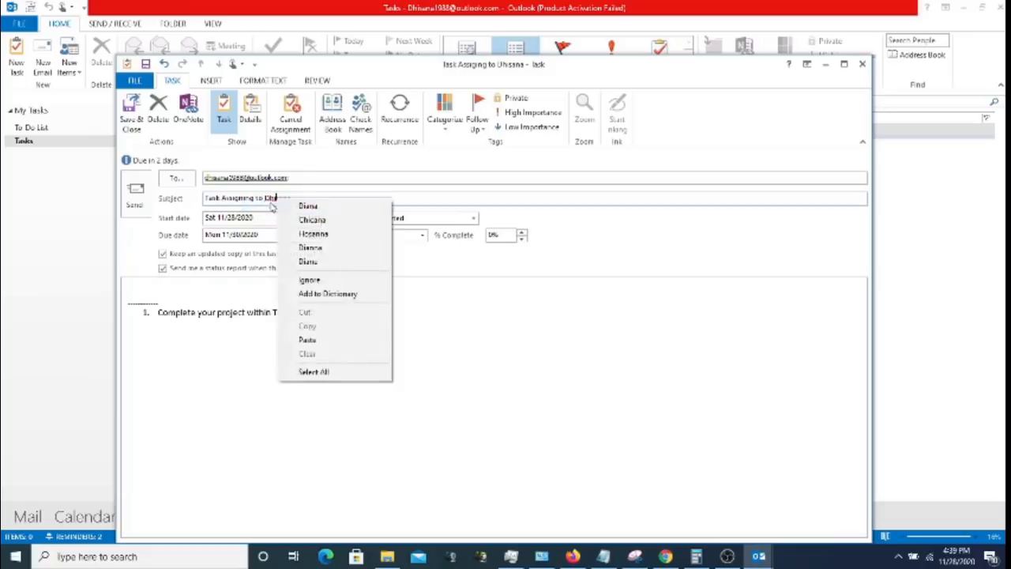
pyautogui.press('Escape')
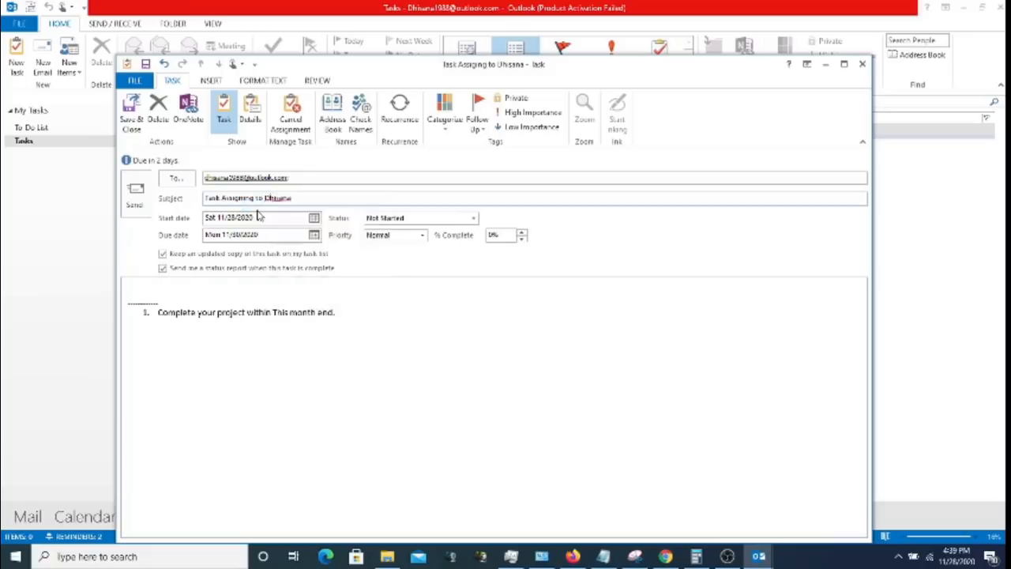
pyautogui.click(136, 197)
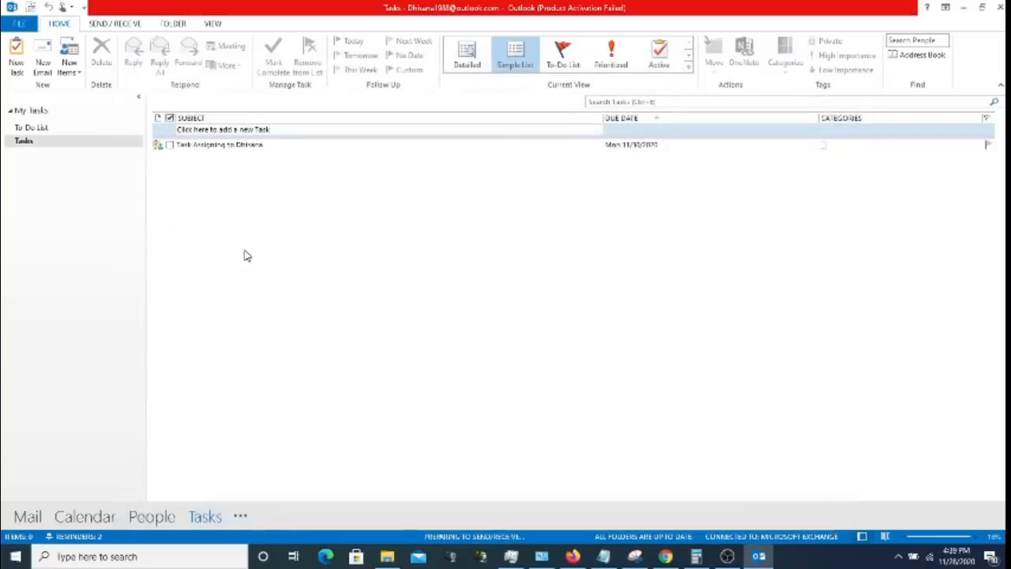
# - Check the Mail inbox, then return to Tasks and select the assigned task
pyautogui.click(41, 517)
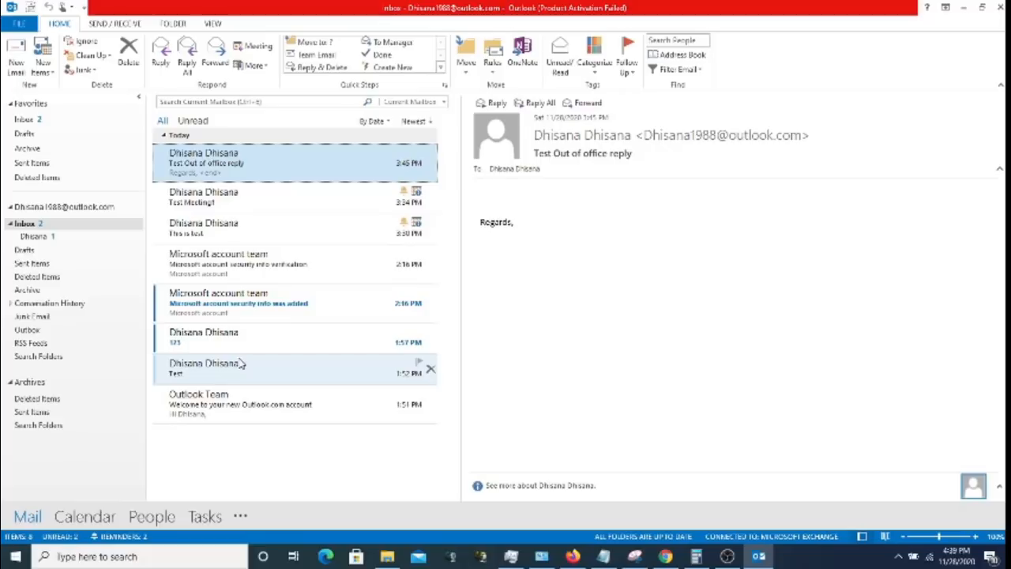
pyautogui.click(205, 517)
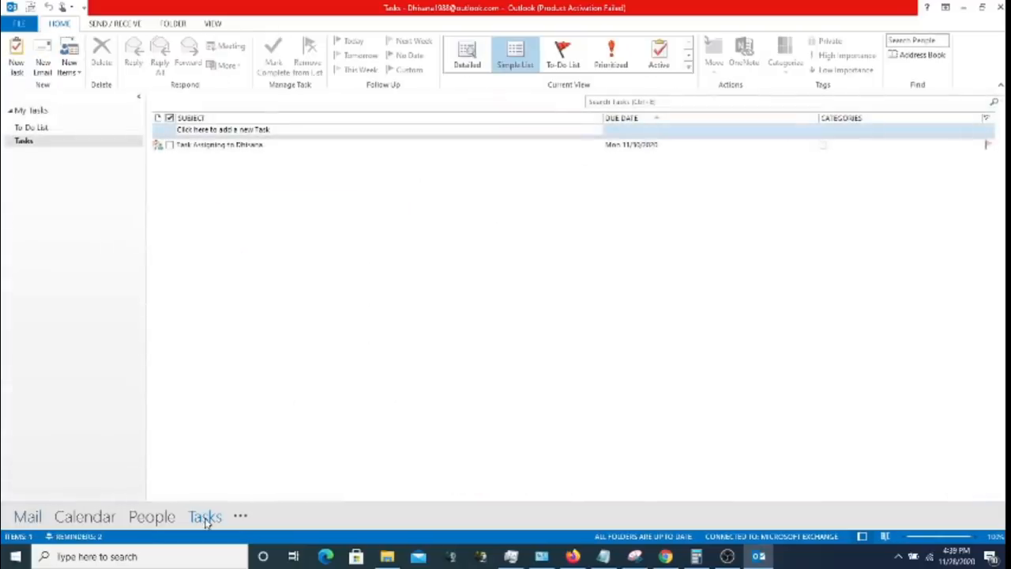
pyautogui.click(235, 144)
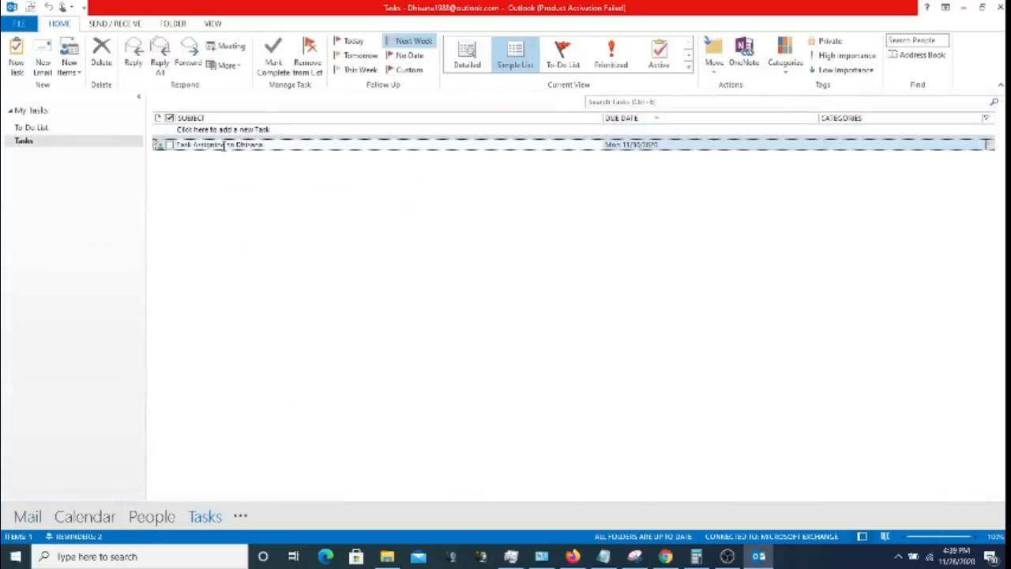
# - Show the assigned task's details in the To-Do List and mark it complete
pyautogui.click(79, 130)
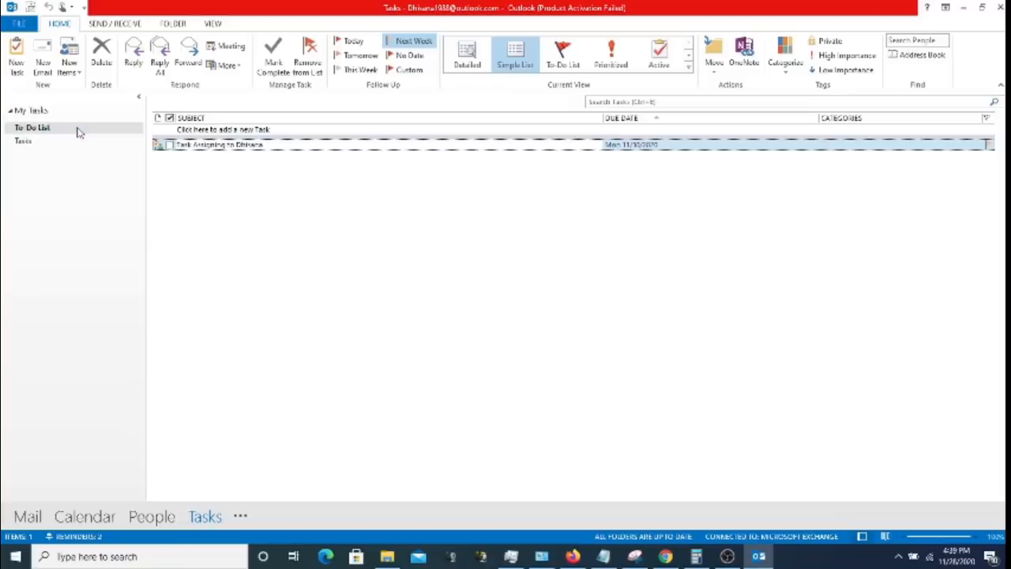
pyautogui.click(218, 166)
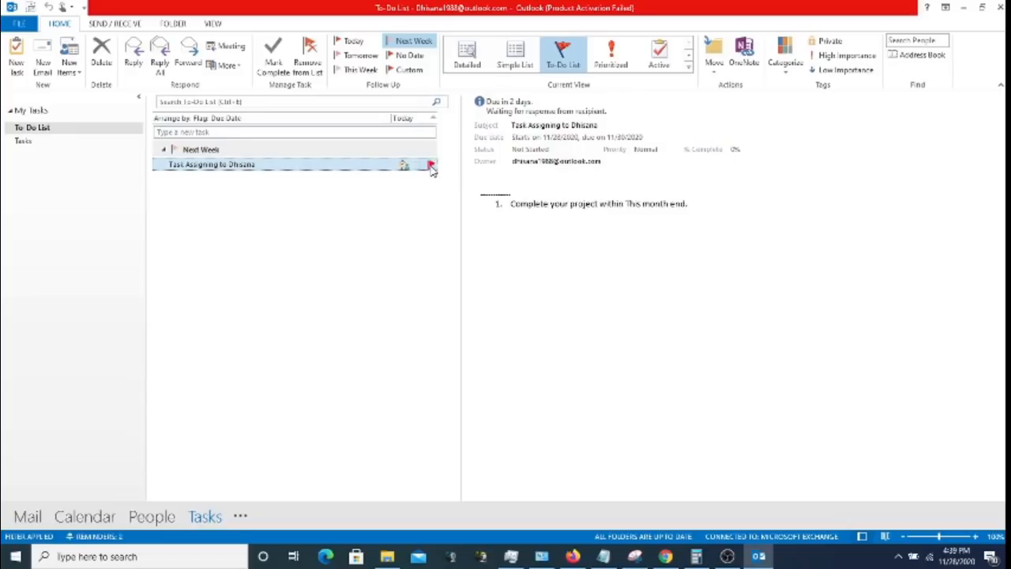
pyautogui.click(431, 166)
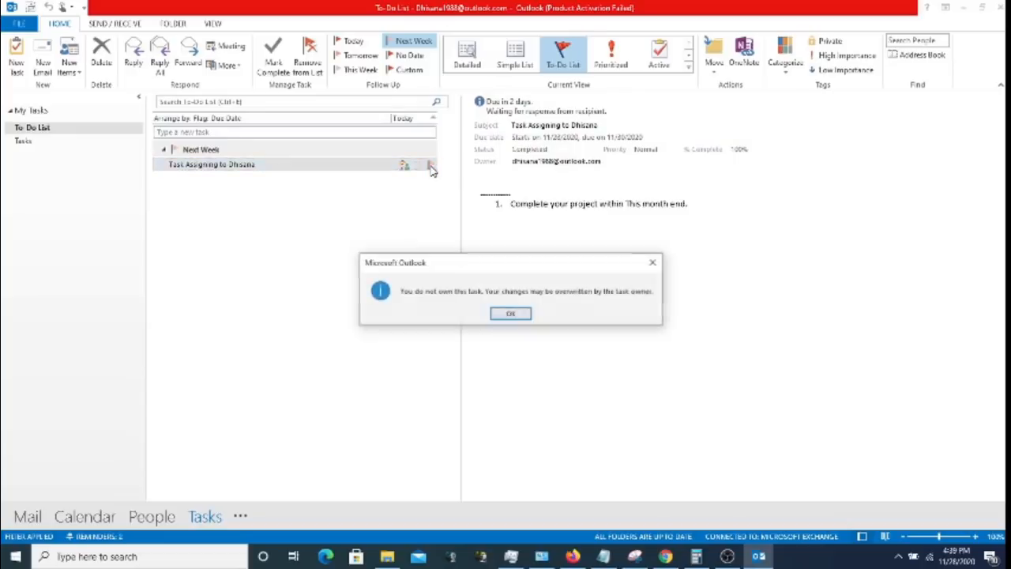
# - Acknowledge the ownership notice, review the completed task in Tasks, then return to the Mail inbox
pyautogui.click(510, 315)
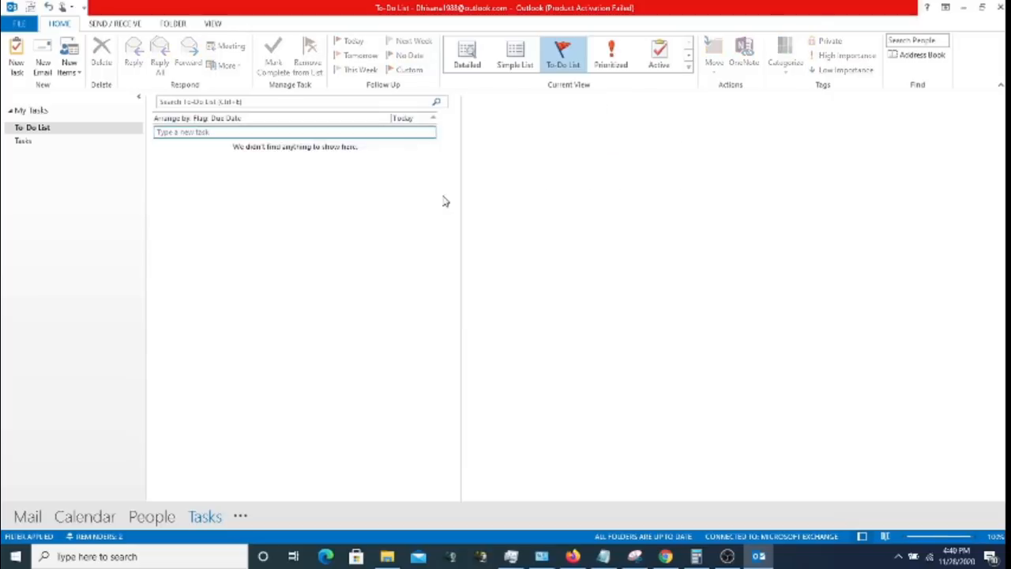
pyautogui.click(40, 142)
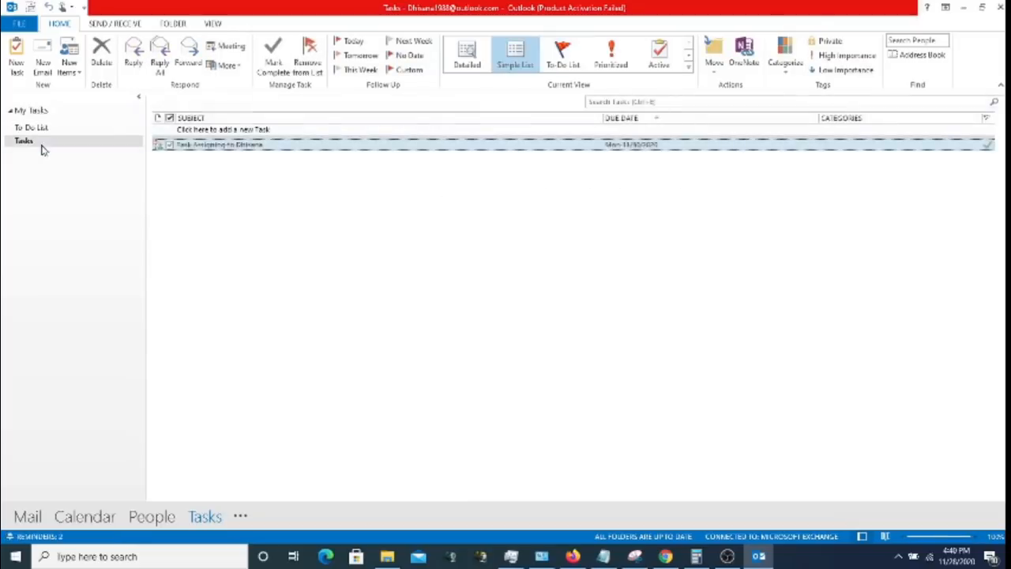
pyautogui.rightClick(228, 148)
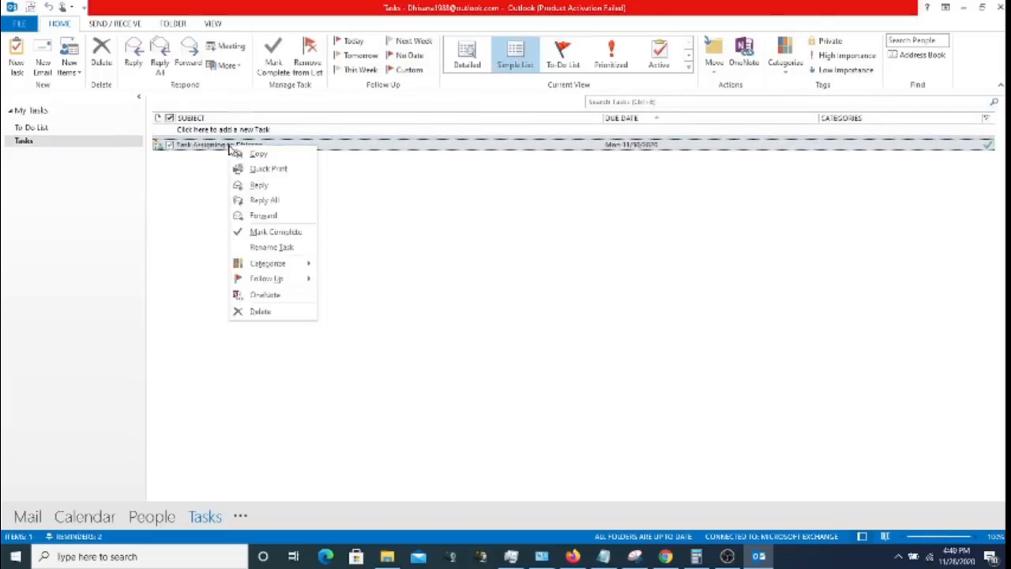
pyautogui.click(224, 146)
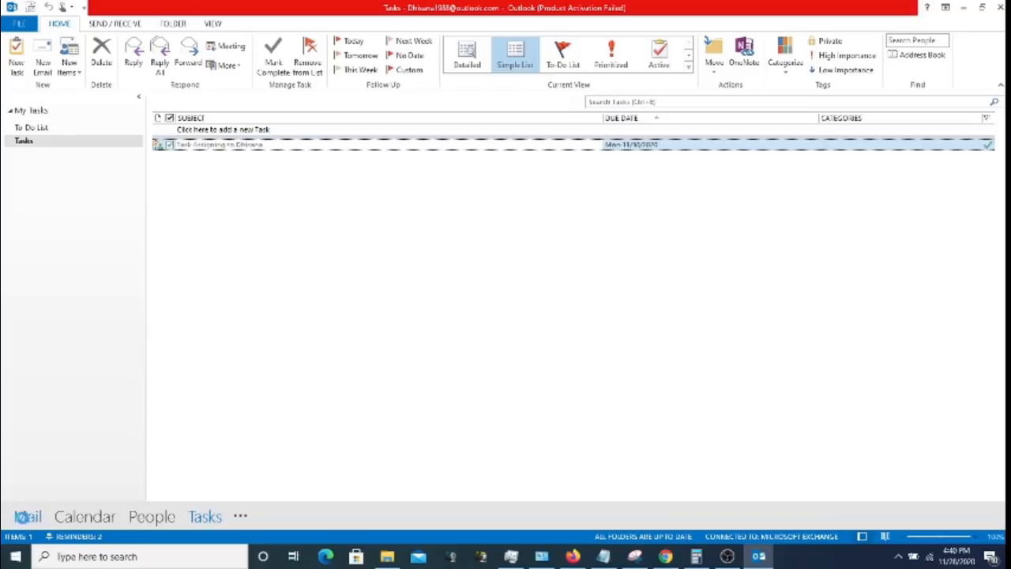
pyautogui.click(28, 517)
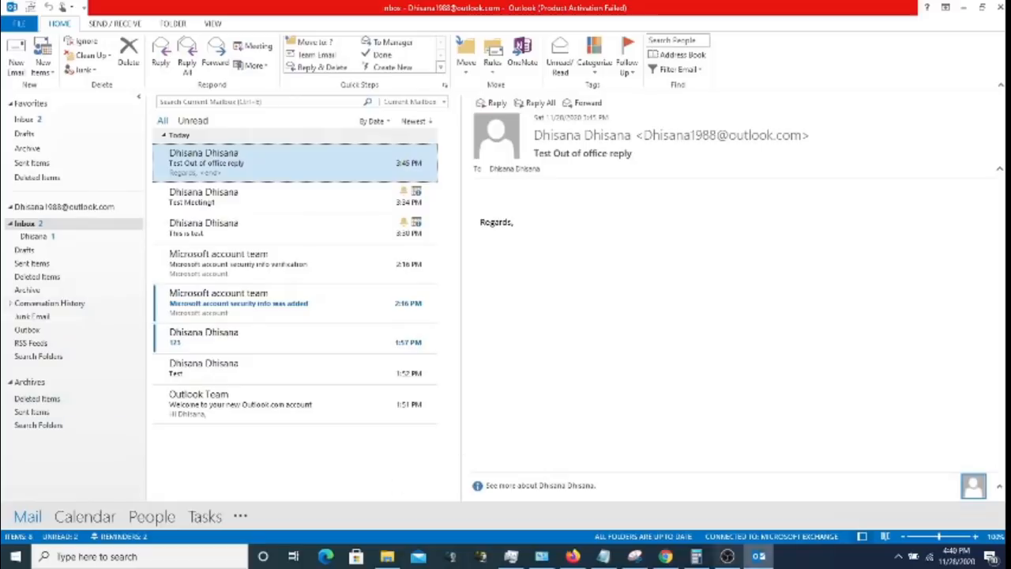
pyautogui.click(727, 564)
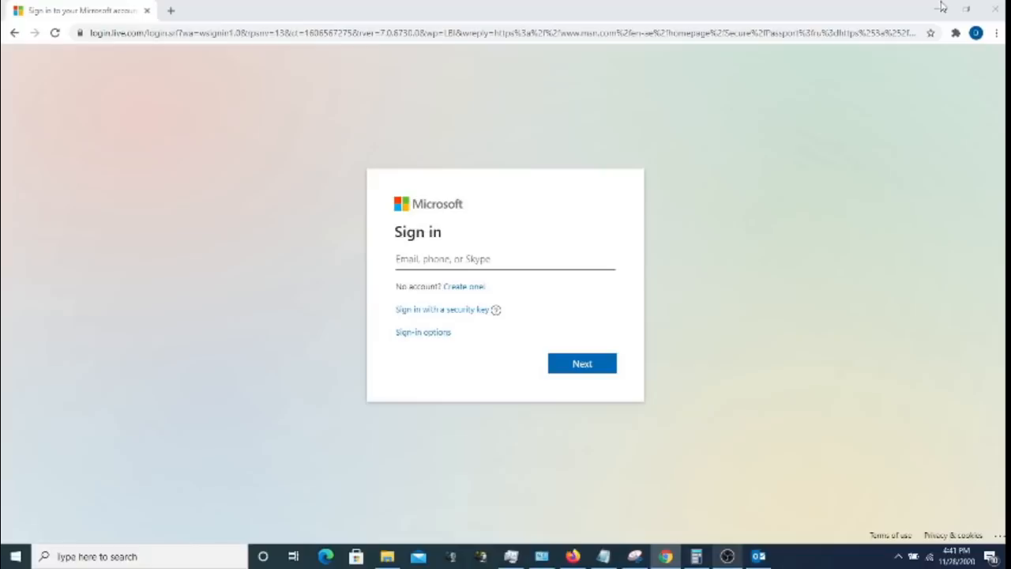
# - Bring the browser's Microsoft account sign-in page forward and reload it
pyautogui.click(941, 7)
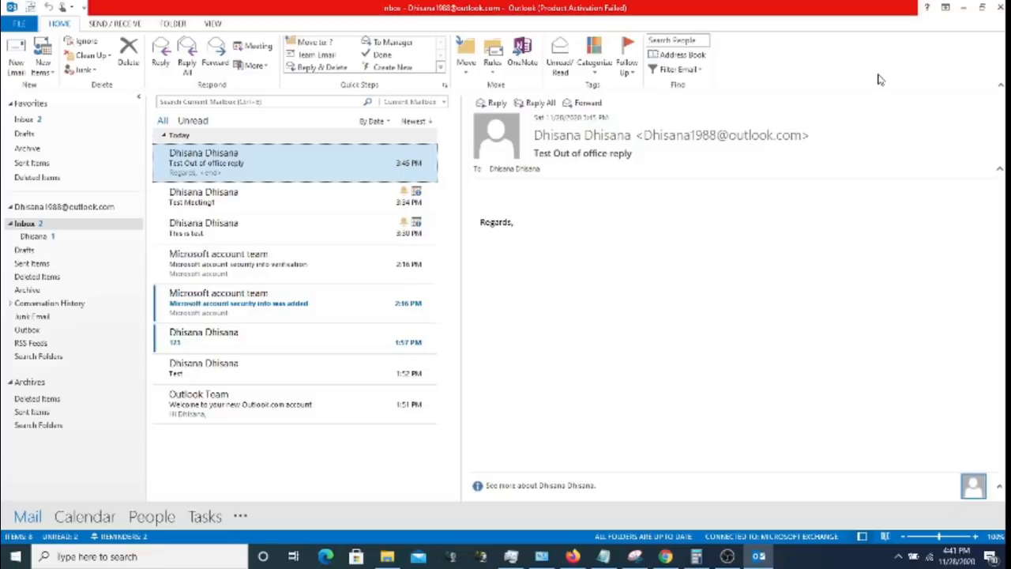
pyautogui.click(964, 9)
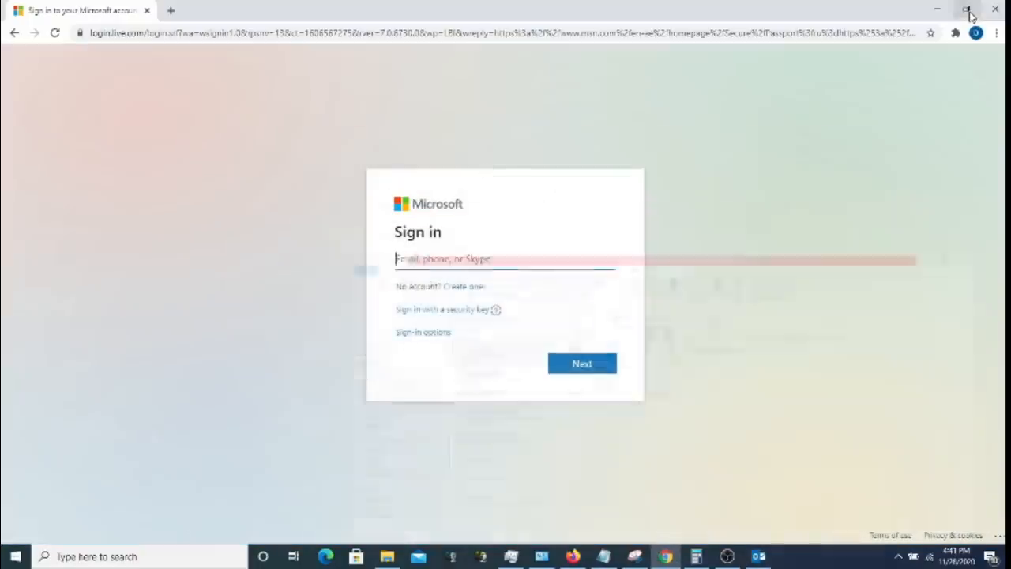
pyautogui.click(582, 35)
pyautogui.press('Return')
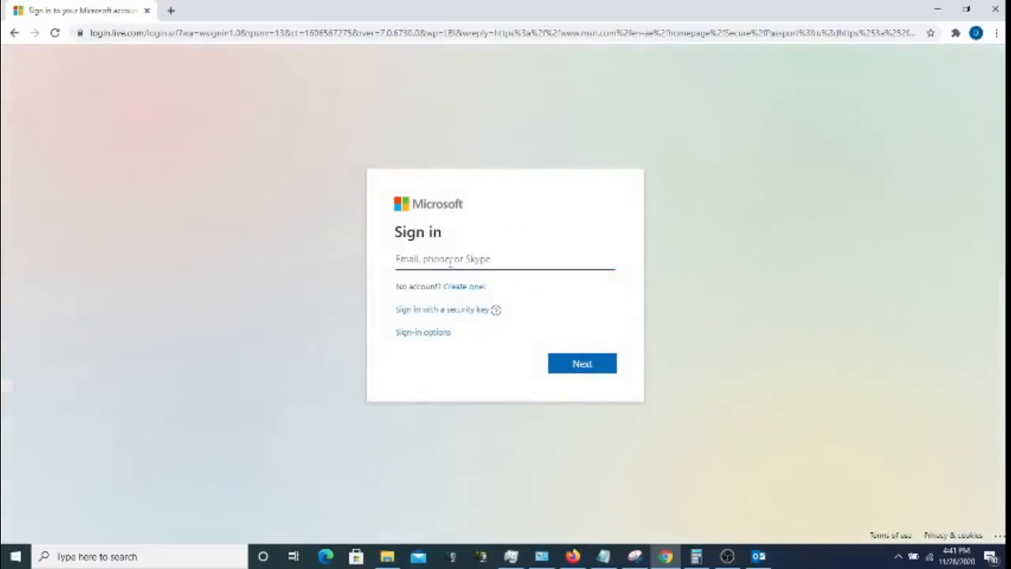
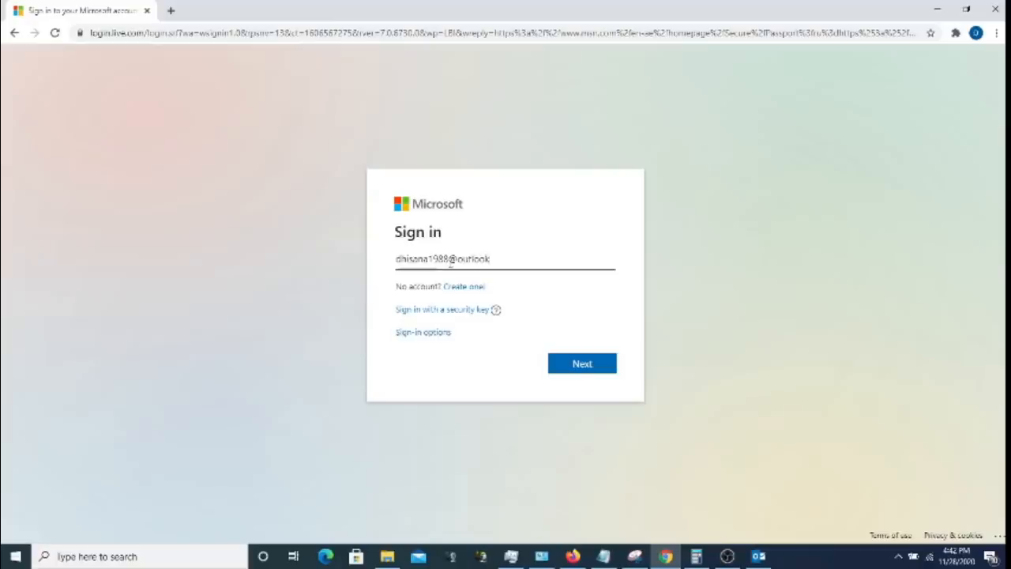
# - Sign in with the account's e-mail address and password
pyautogui.click(570, 366)
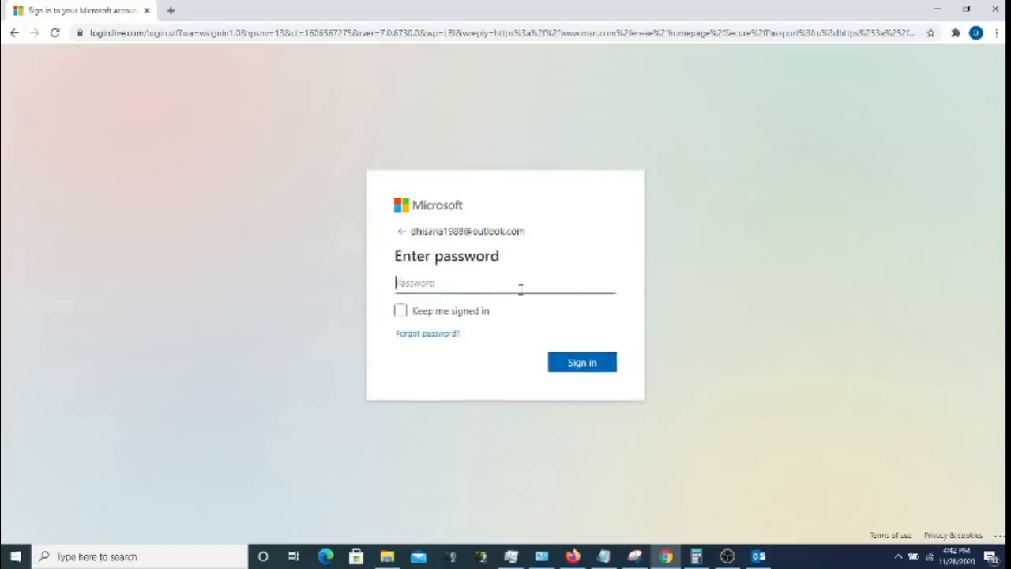
pyautogui.write('•••••')
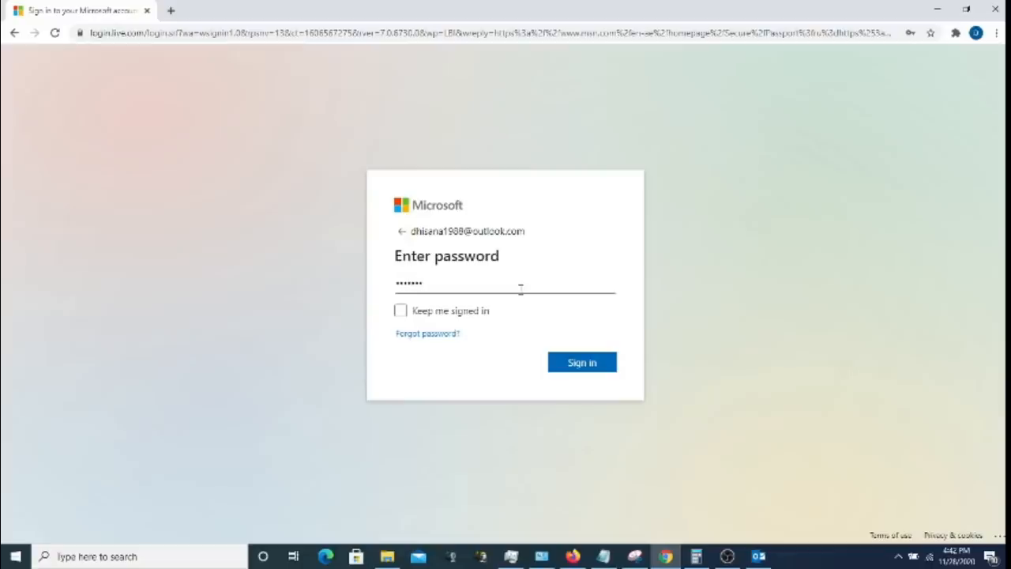
pyautogui.write('••')
pyautogui.click(576, 366)
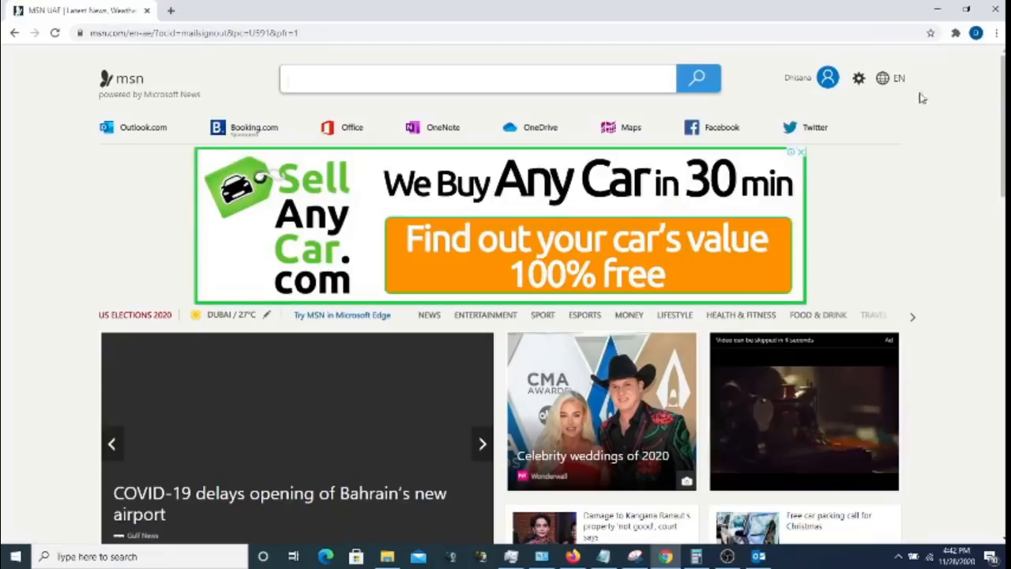
pyautogui.click(826, 79)
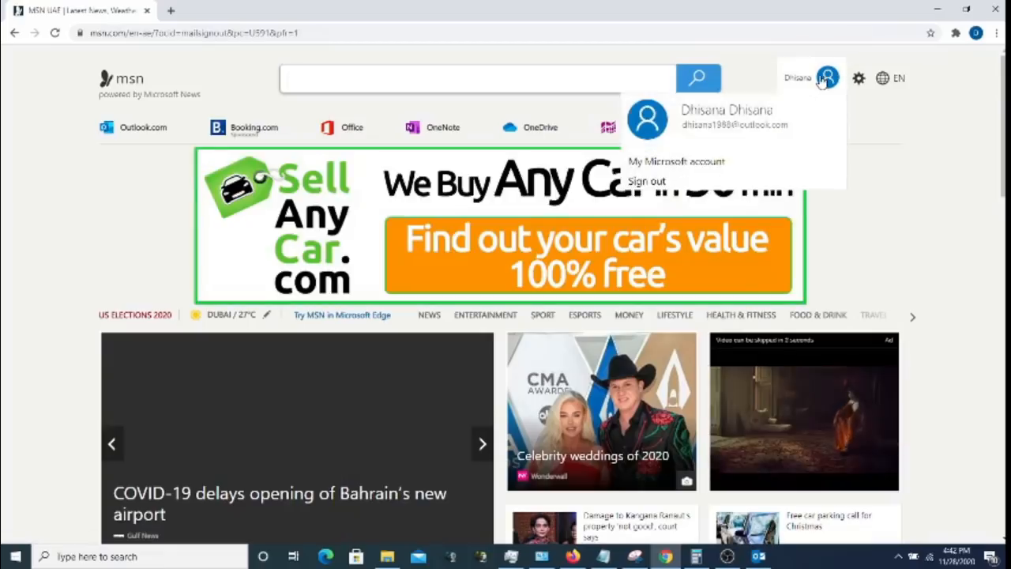
# - Go to My Microsoft account and launch Outlook from the Microsoft 365 app list
pyautogui.click(684, 165)
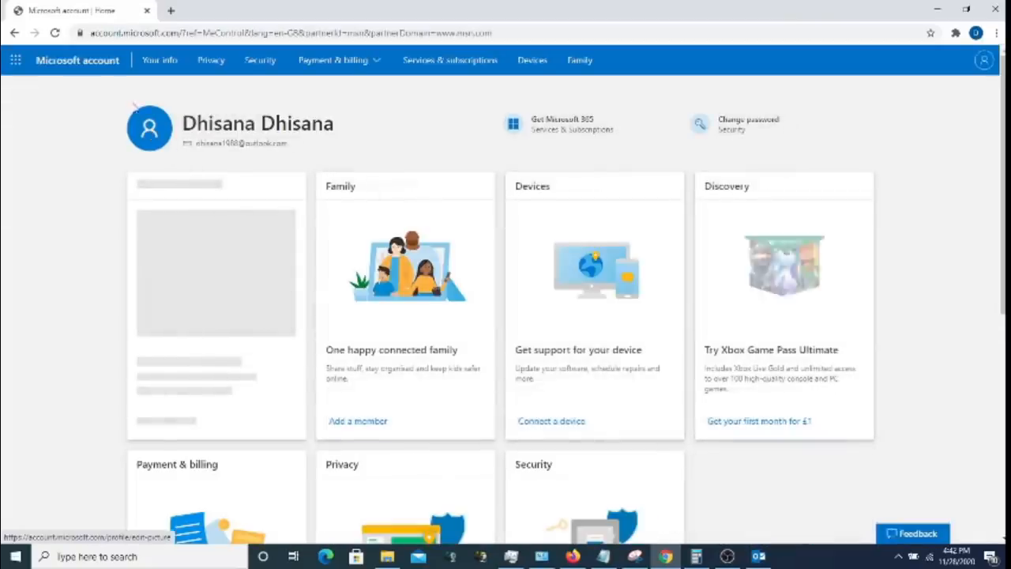
pyautogui.click(16, 66)
pyautogui.click(41, 152)
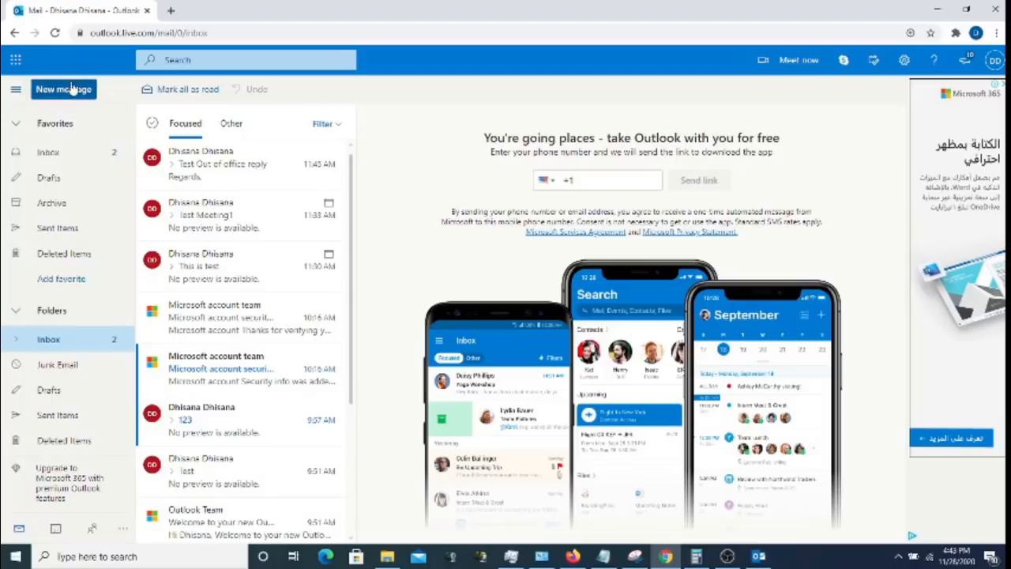
pyautogui.click(67, 90)
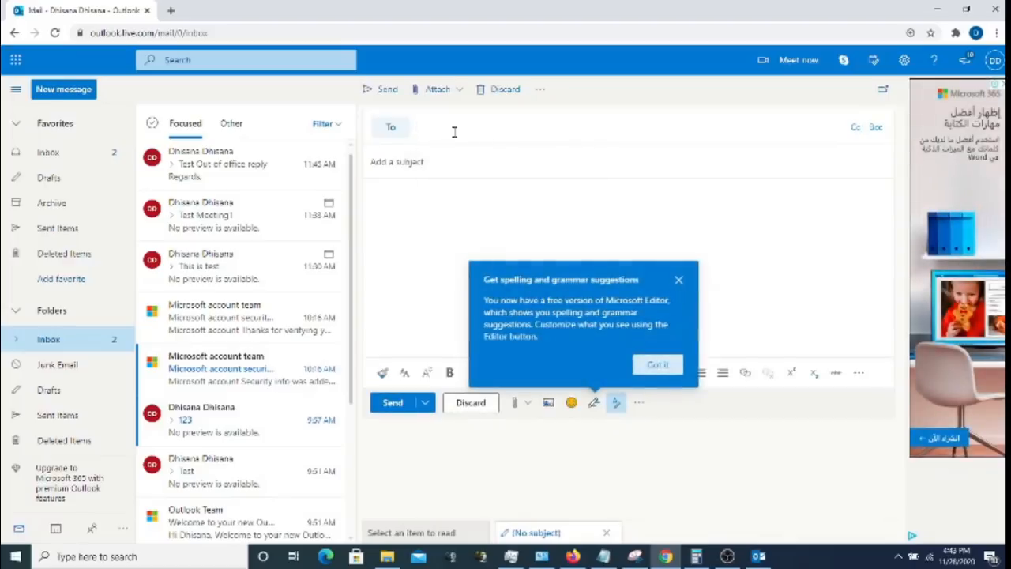
# - Send a message with subject Test123 to the account's own outlook.com address
pyautogui.click(445, 128)
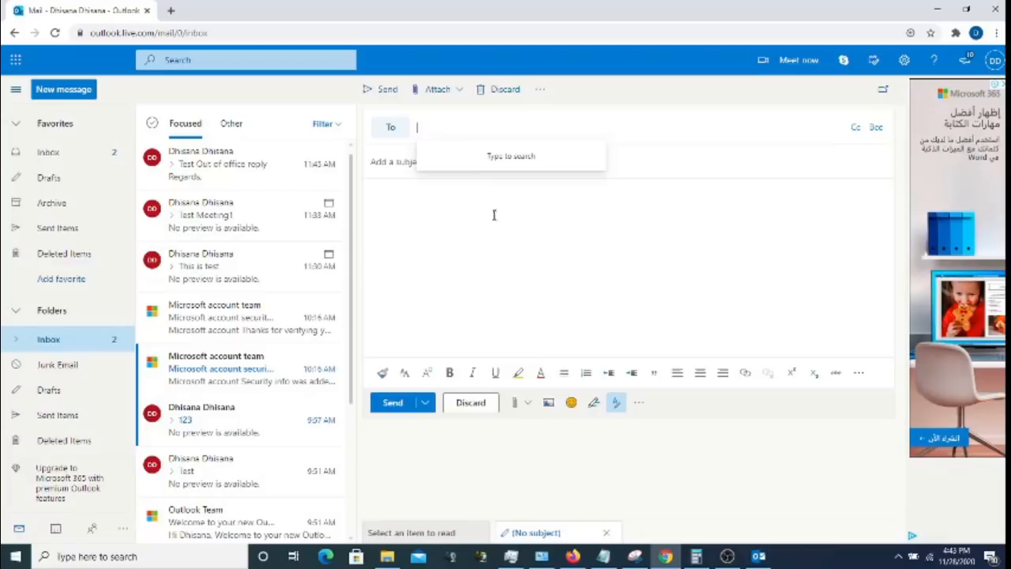
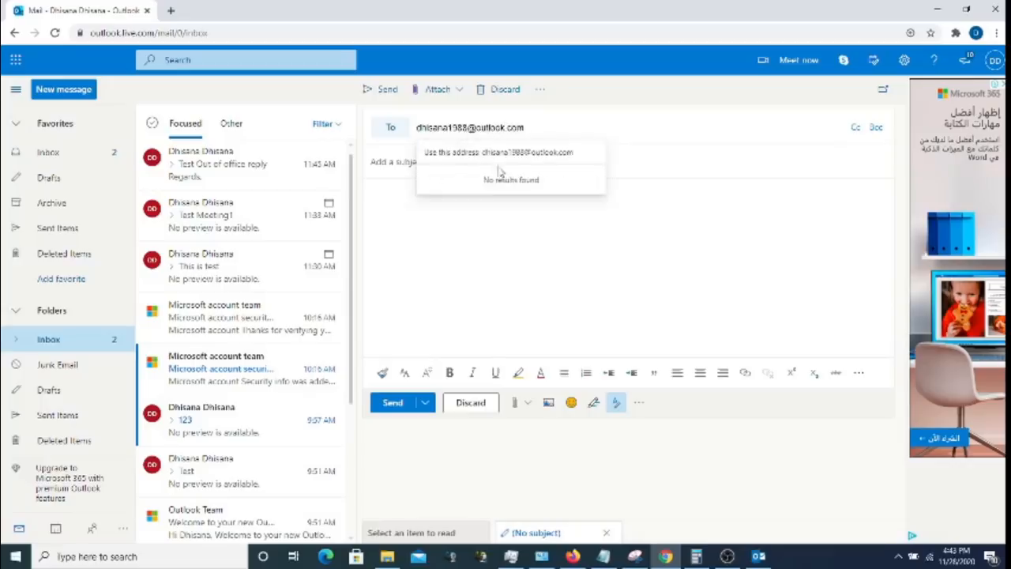
pyautogui.click(498, 158)
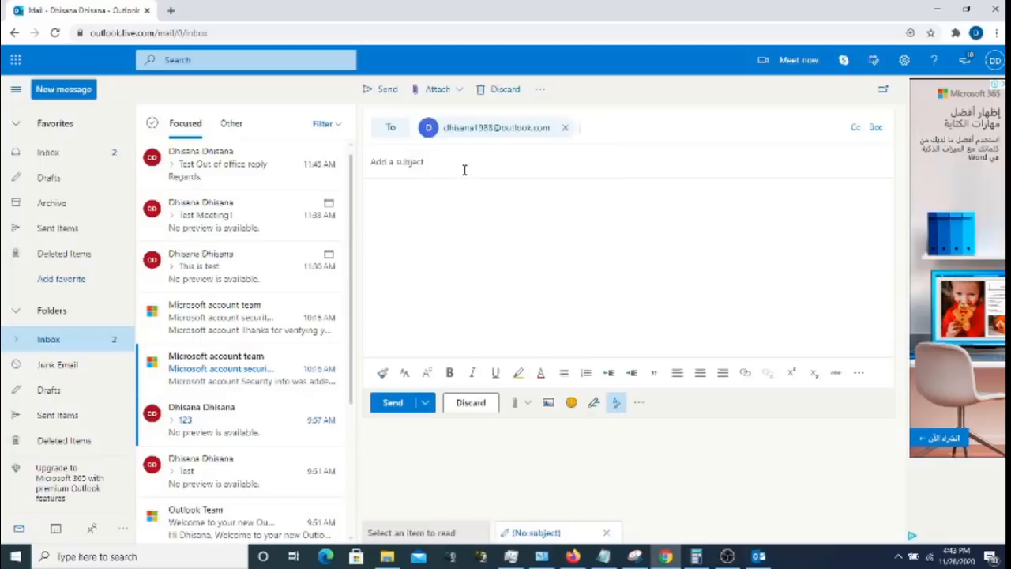
pyautogui.write('123')
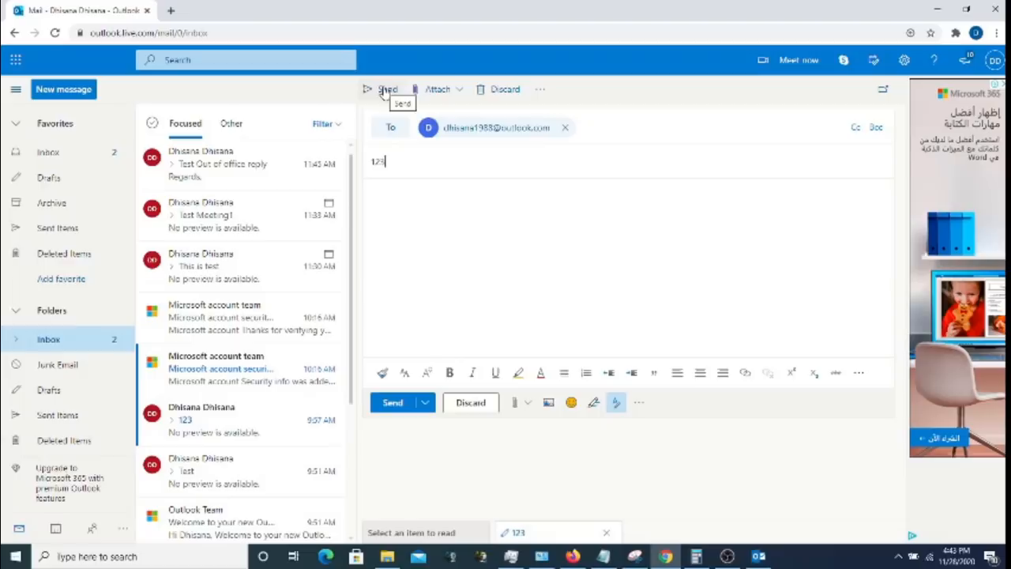
pyautogui.press('BackSpace')
pyautogui.press('BackSpace')
pyautogui.press('BackSpace')
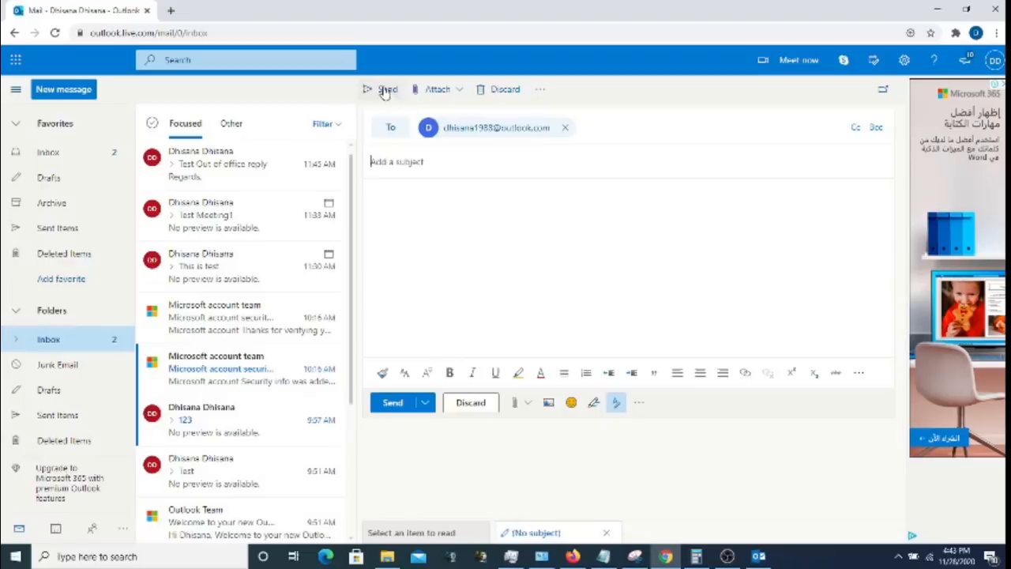
pyautogui.write('Test123')
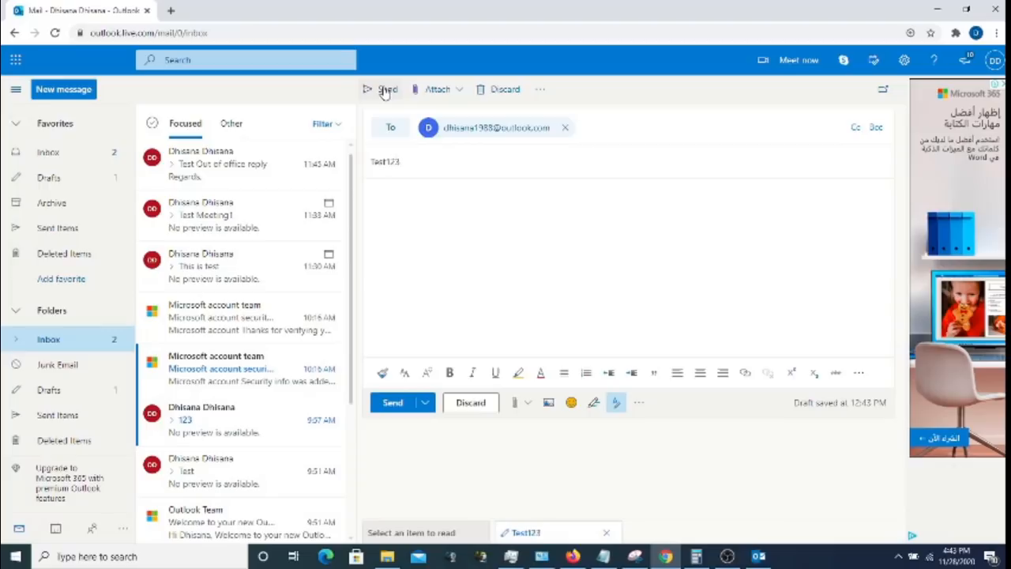
pyautogui.click(385, 91)
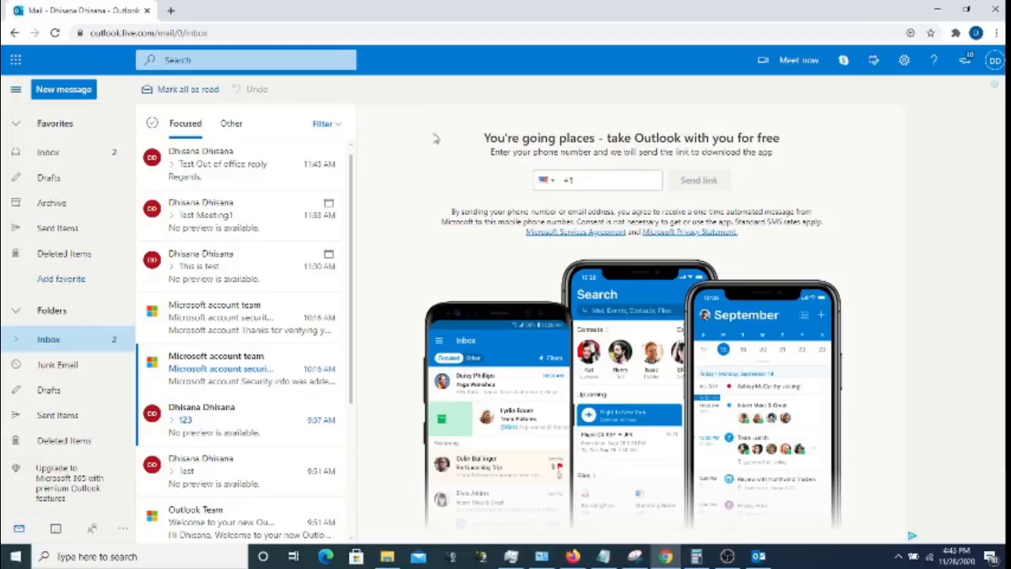
pyautogui.click(64, 237)
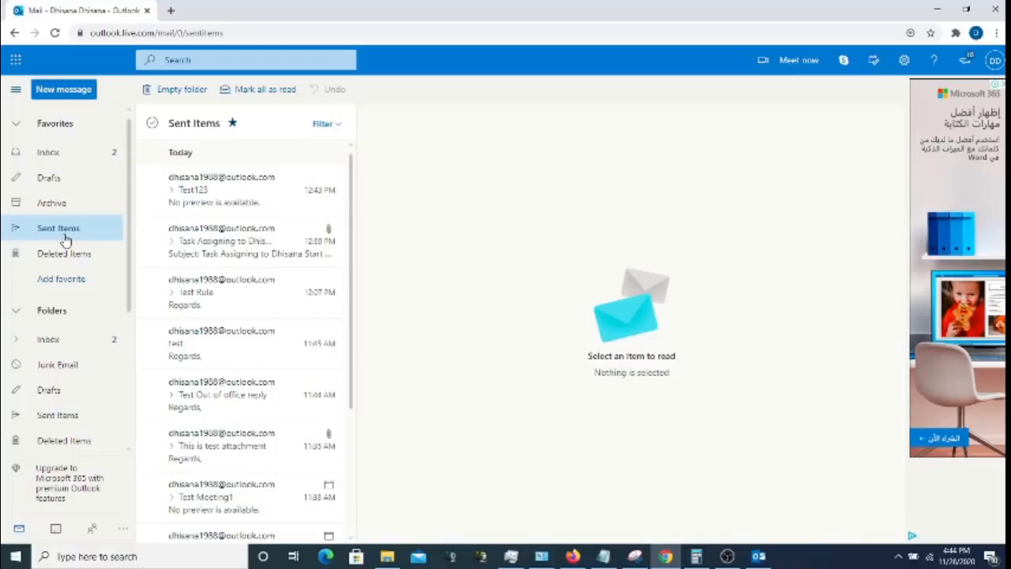
pyautogui.click(51, 152)
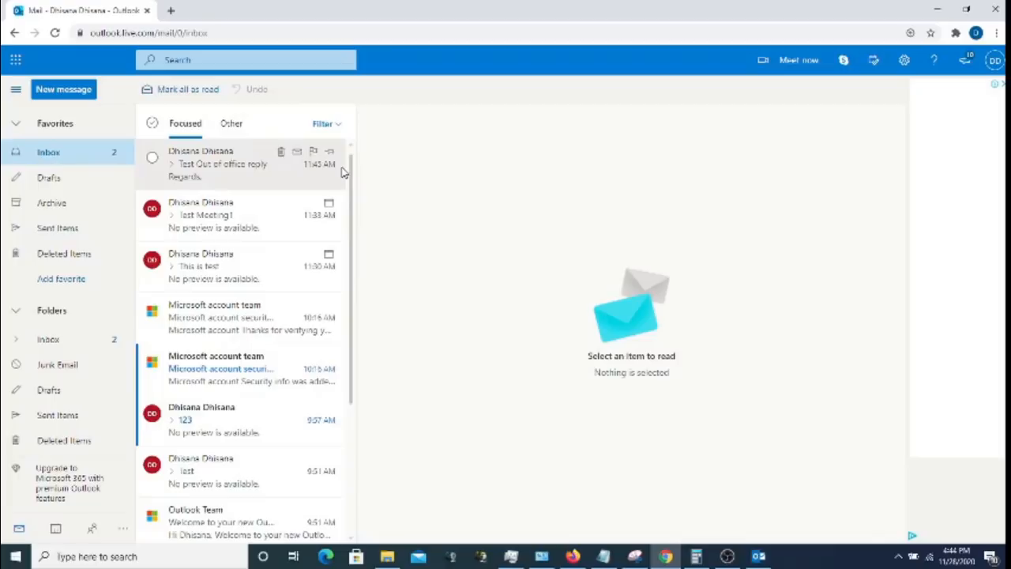
pyautogui.click(33, 158)
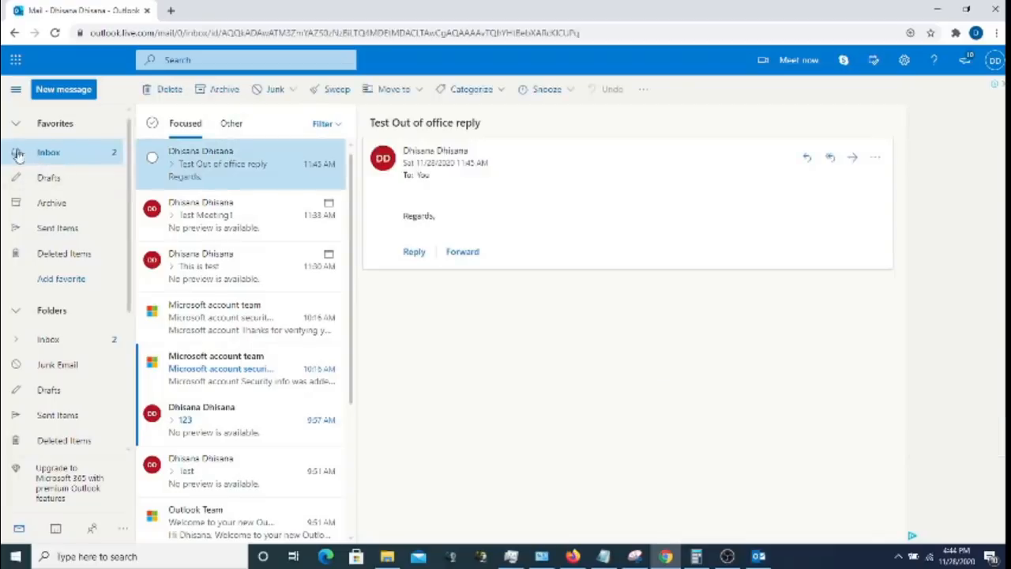
# - Expand the Inbox's subfolders, open the rule-filtered folder, and read the Test123 message
pyautogui.click(15, 311)
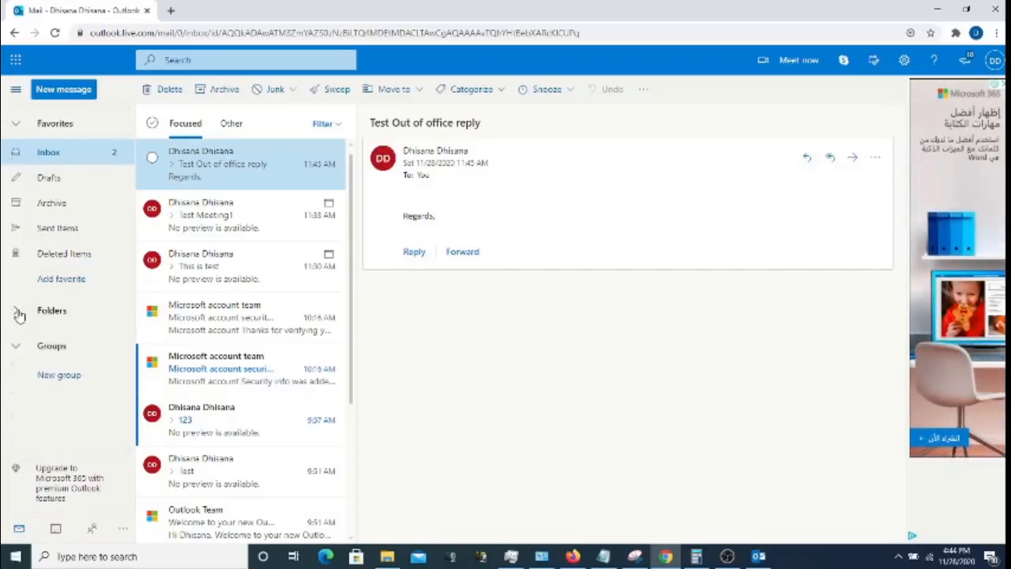
pyautogui.click(16, 312)
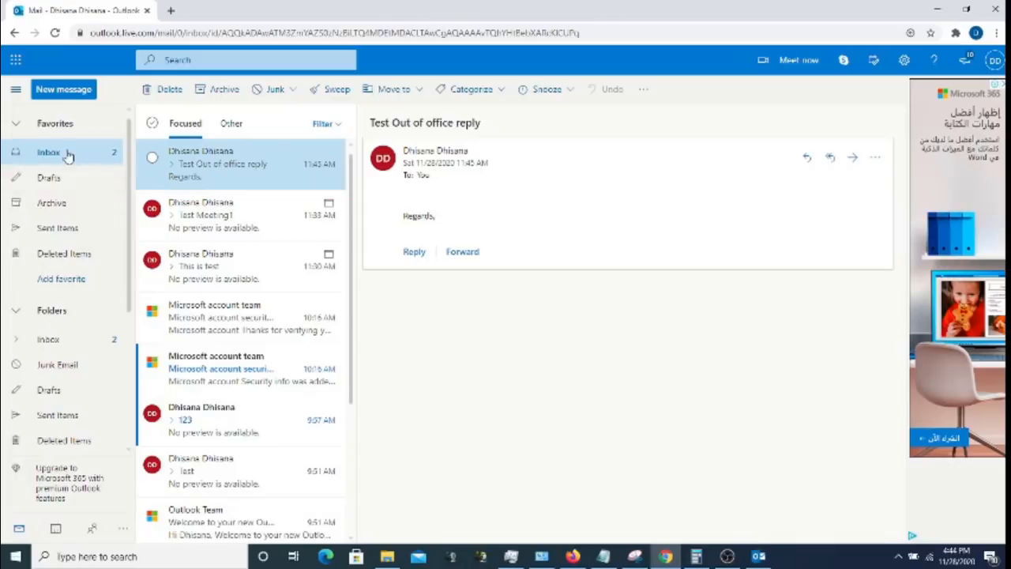
pyautogui.click(20, 126)
pyautogui.click(20, 126)
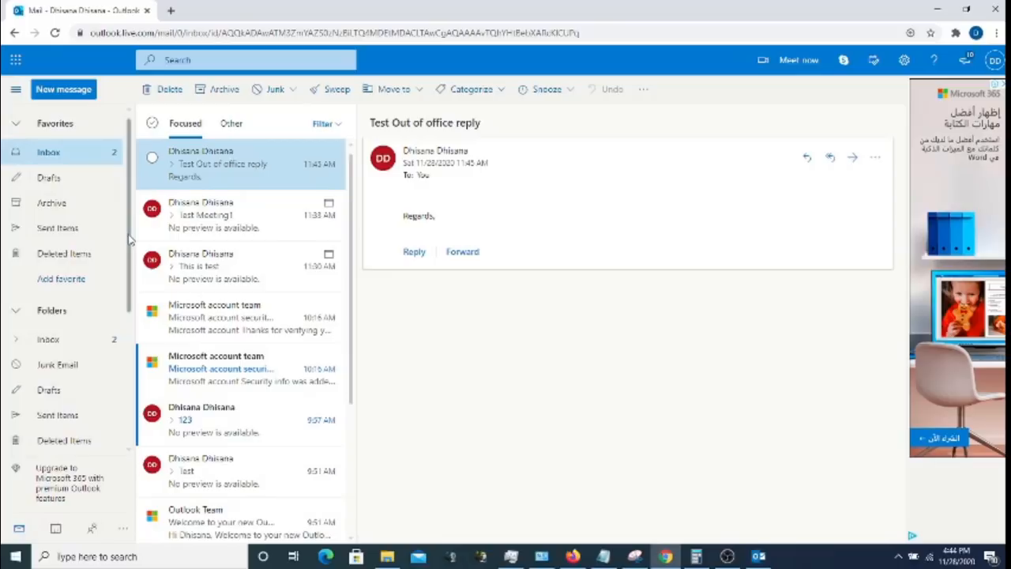
pyautogui.click(16, 339)
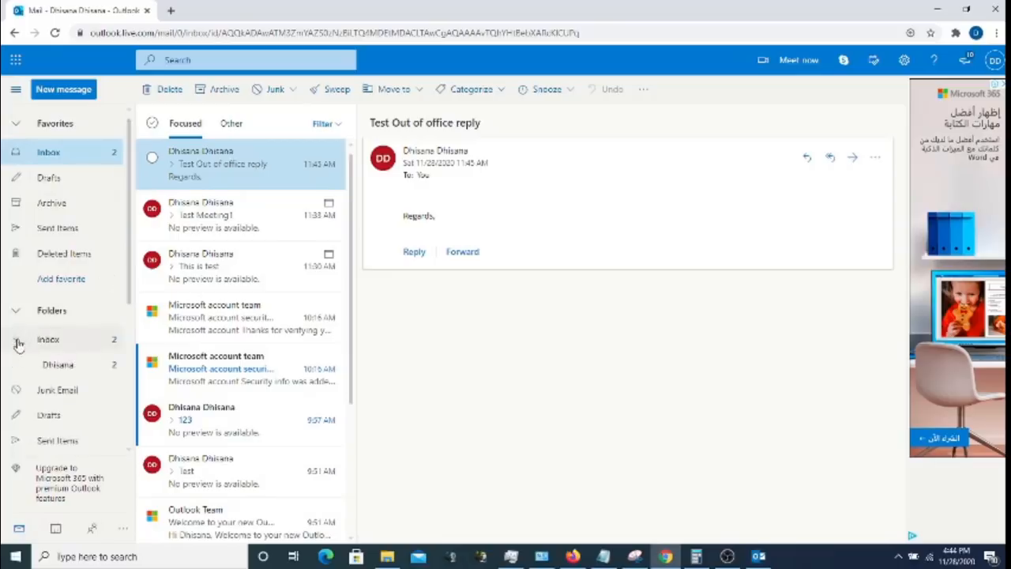
pyautogui.click(66, 368)
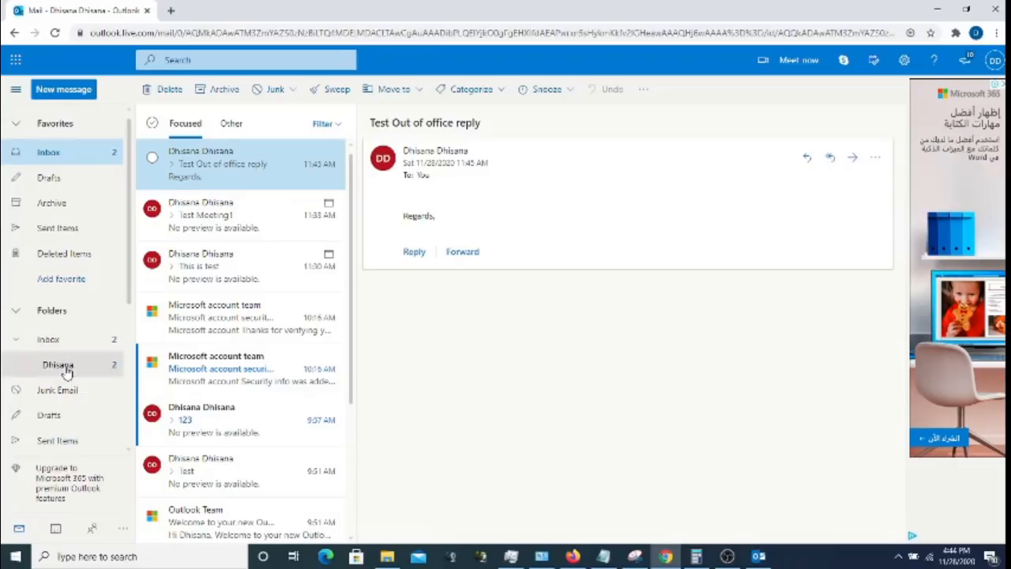
pyautogui.click(247, 176)
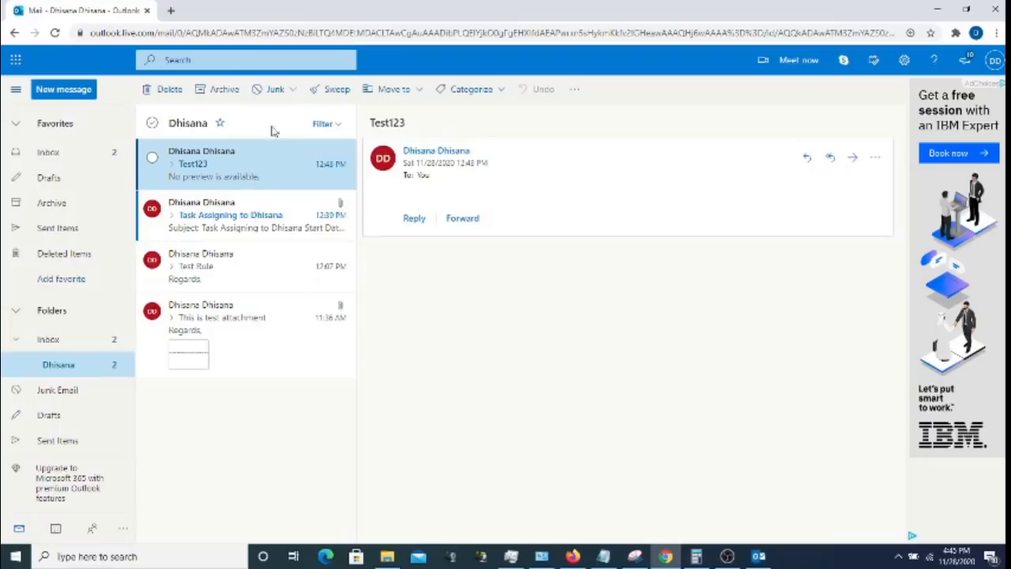
# - Open the full Outlook settings at the Mail > Sync email page
pyautogui.click(904, 61)
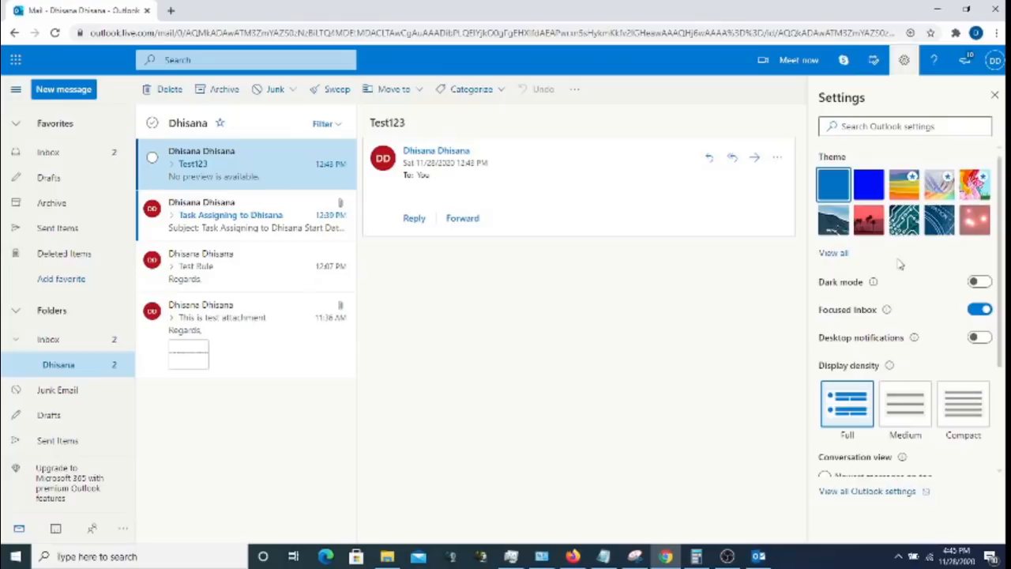
pyautogui.click(869, 491)
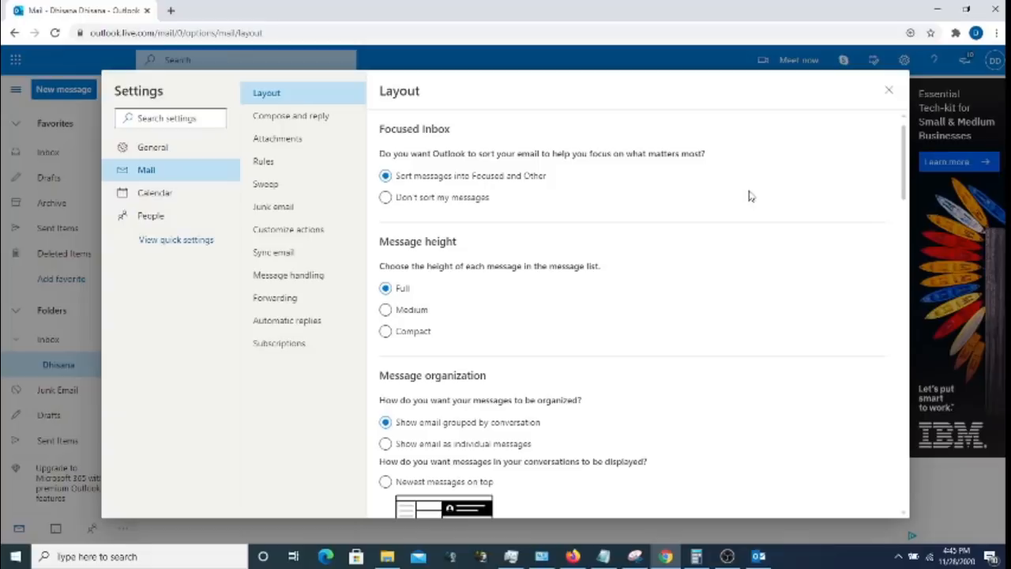
pyautogui.click(290, 256)
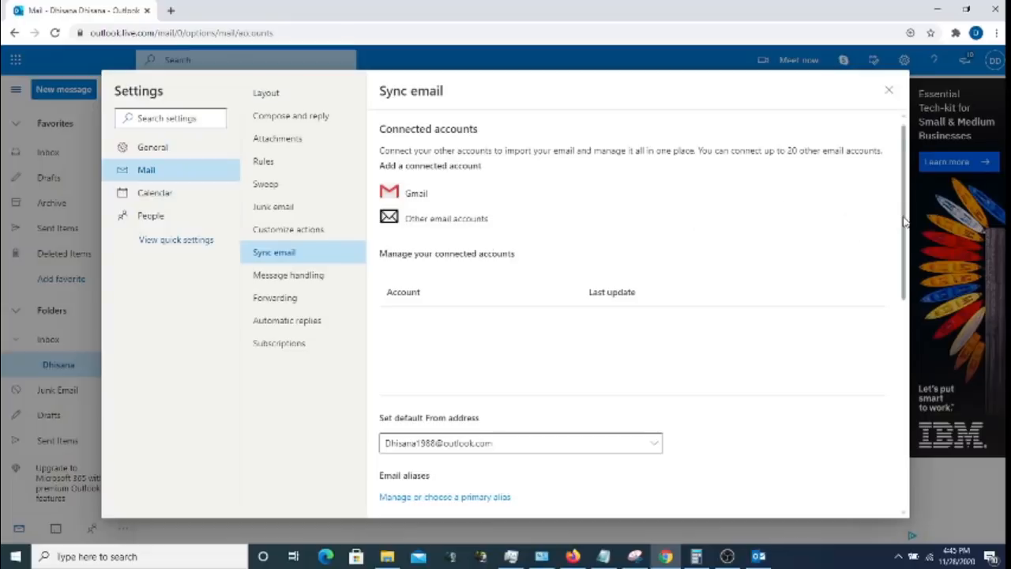
pyautogui.moveTo(905, 222); pyautogui.dragTo(912, 370)
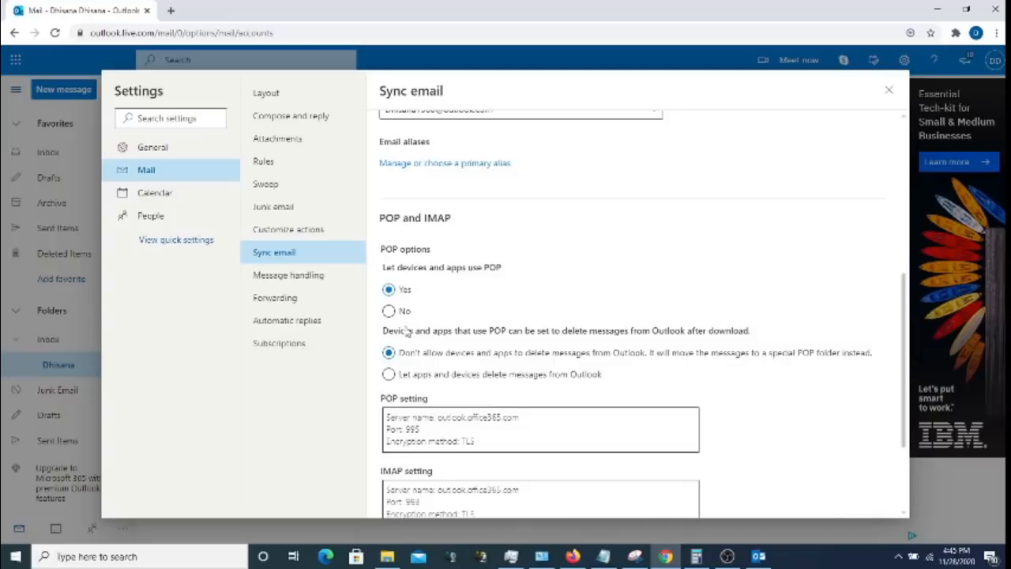
# - Toggle POP access off and back on, then select the POP server details
pyautogui.click(390, 312)
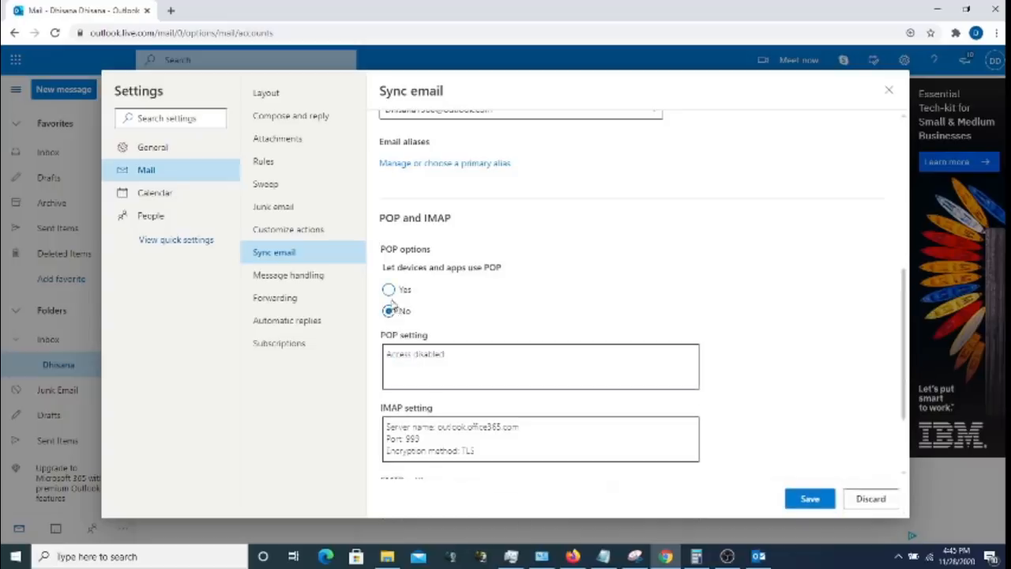
pyautogui.click(389, 291)
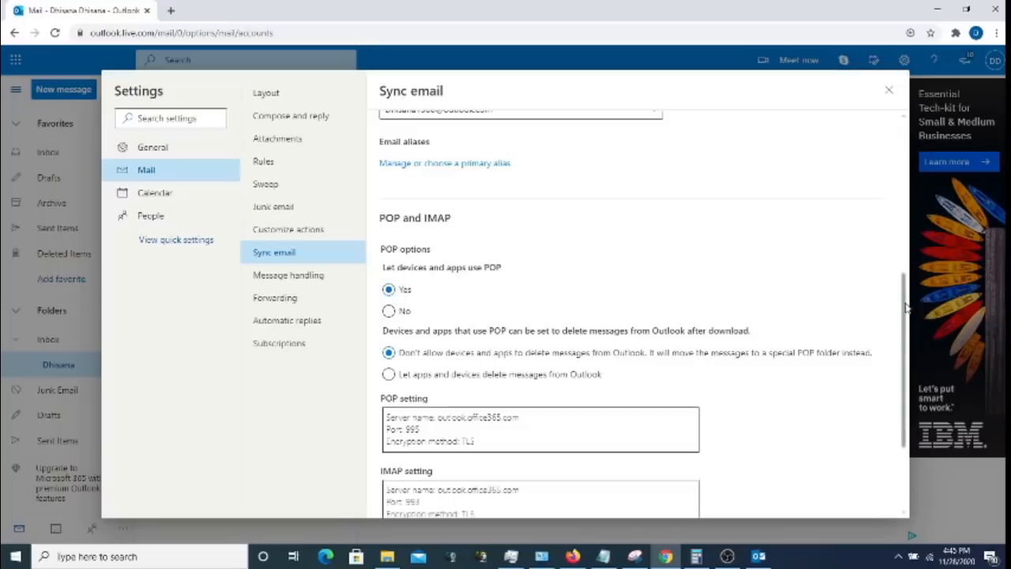
pyautogui.moveTo(906, 308); pyautogui.dragTo(914, 353)
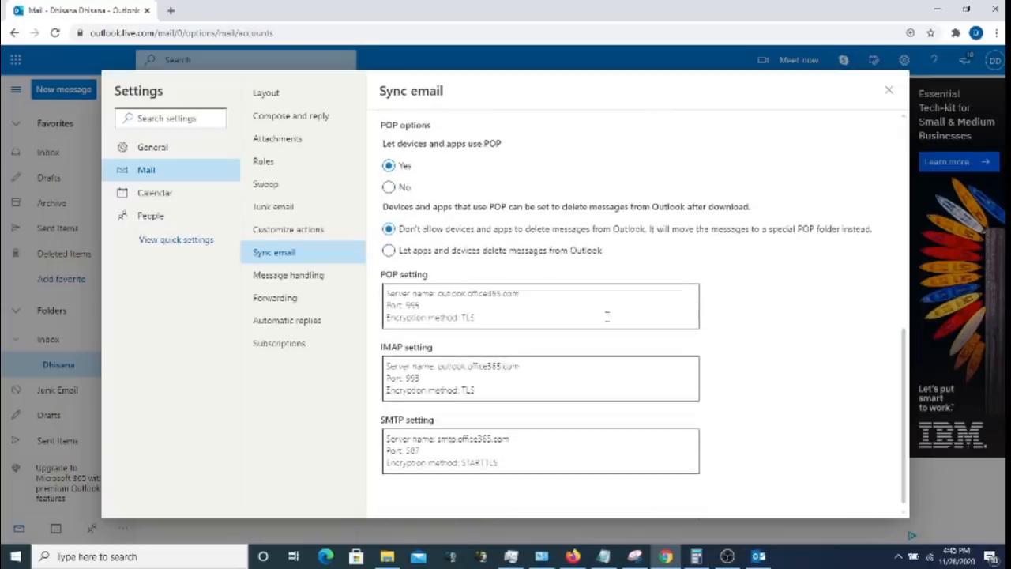
pyautogui.moveTo(492, 314); pyautogui.dragTo(387, 295)
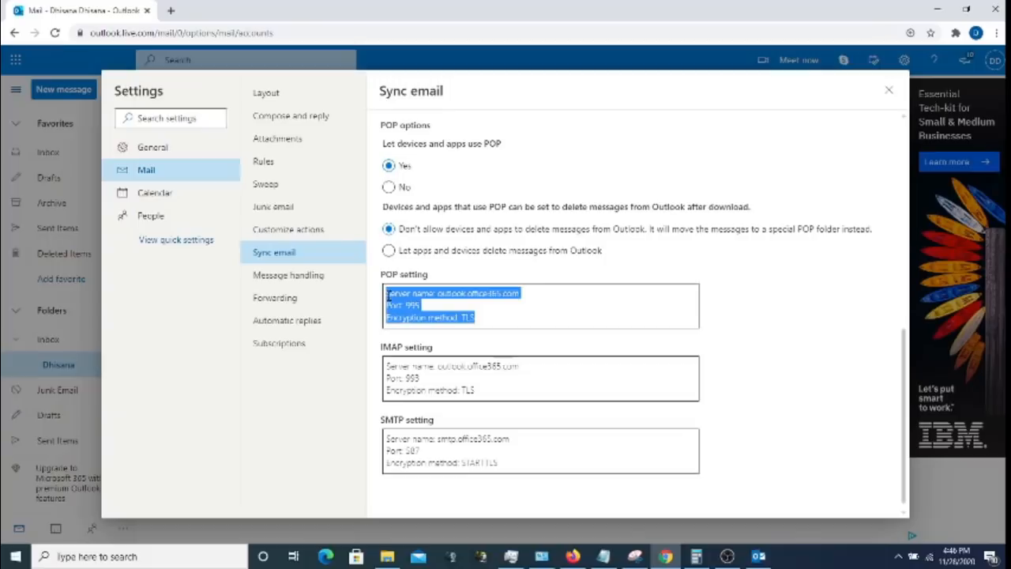
# - Review the General pages for Language and time, Appearance, Notifications and Categories
pyautogui.click(177, 147)
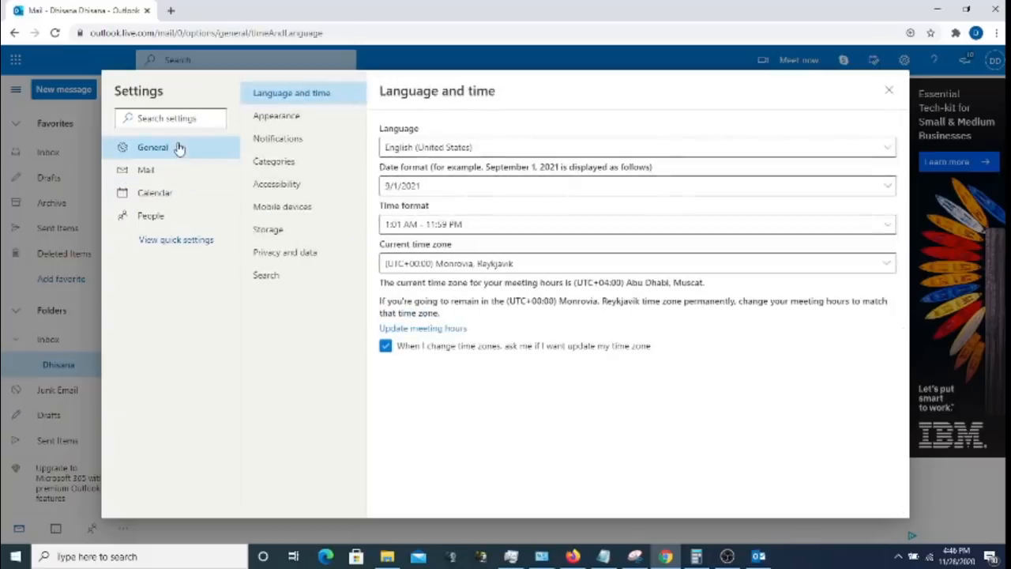
pyautogui.click(291, 120)
pyautogui.click(303, 139)
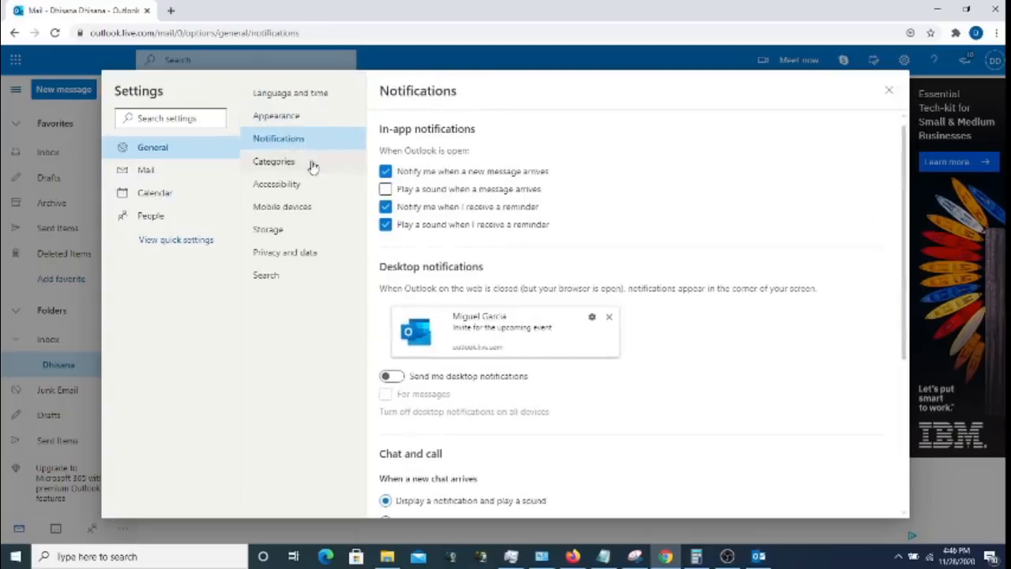
pyautogui.click(300, 167)
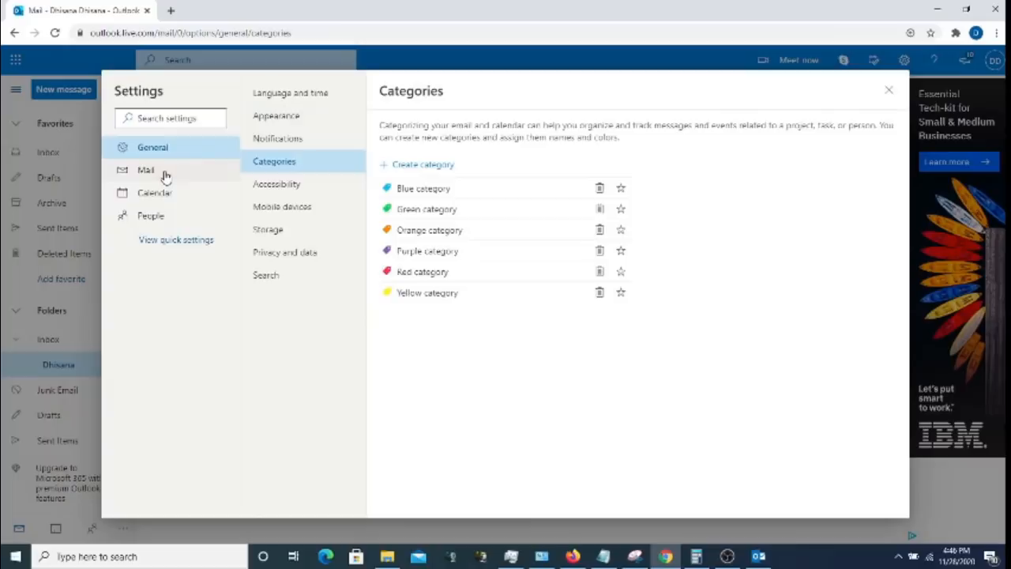
# - Check the Mobile devices, Storage, Privacy and data, and Search pages, then move to Mail Layout
pyautogui.click(289, 207)
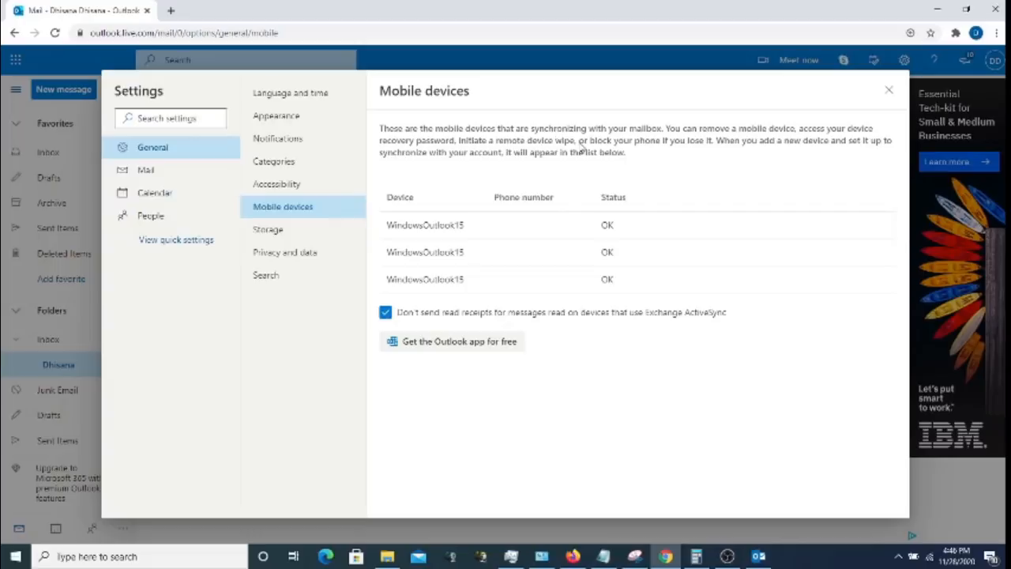
pyautogui.click(263, 234)
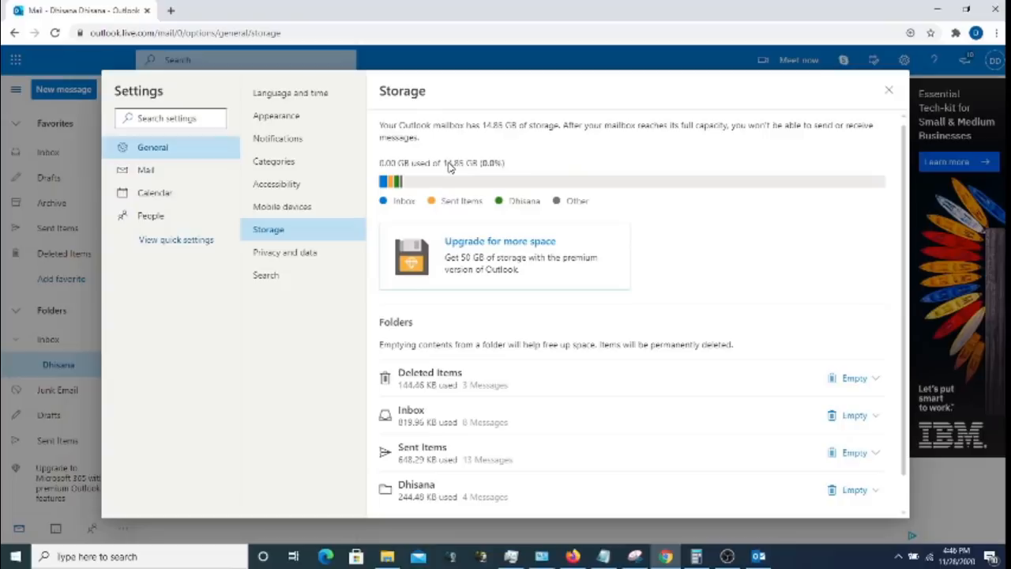
pyautogui.click(273, 254)
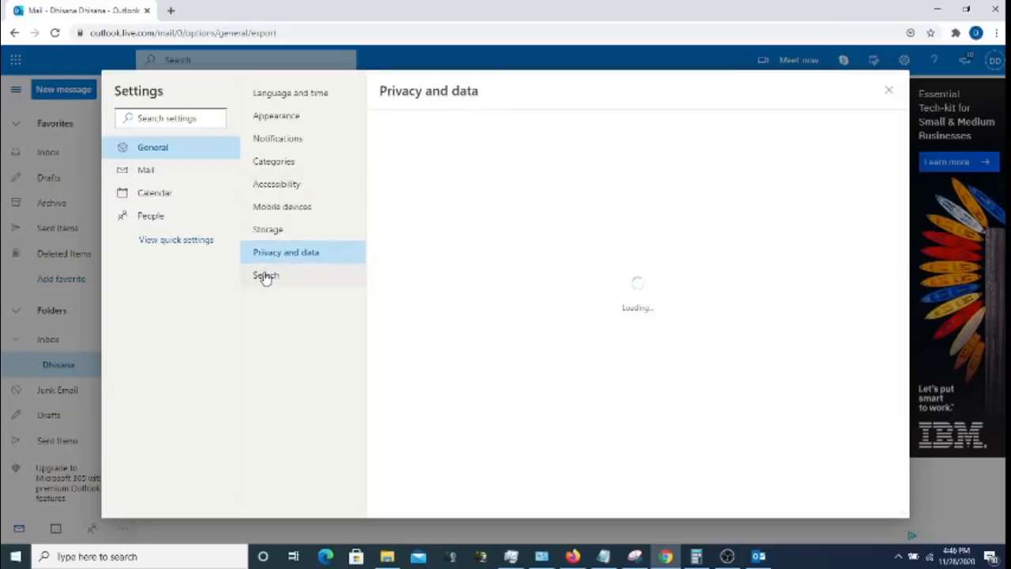
pyautogui.click(266, 276)
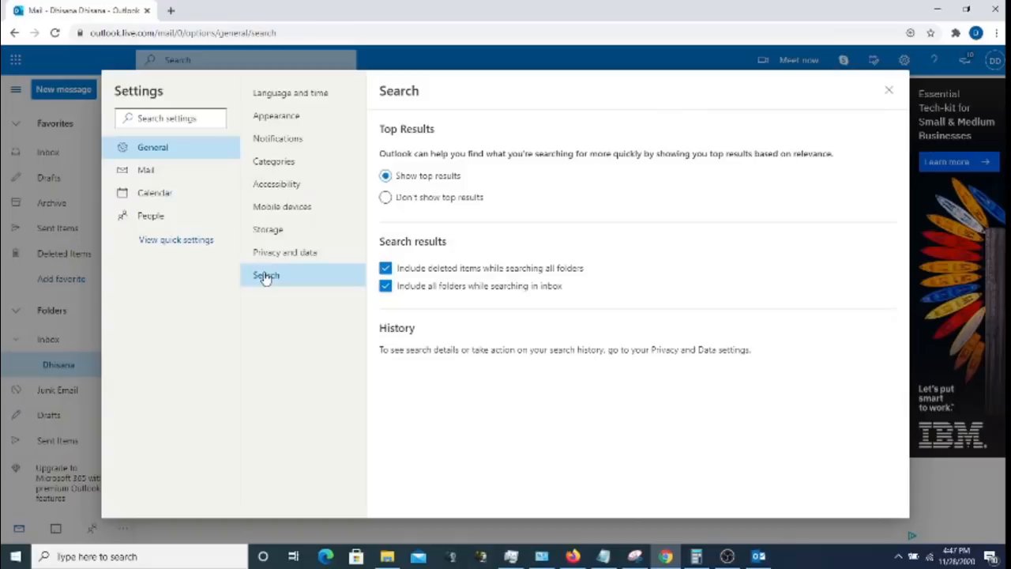
pyautogui.click(154, 171)
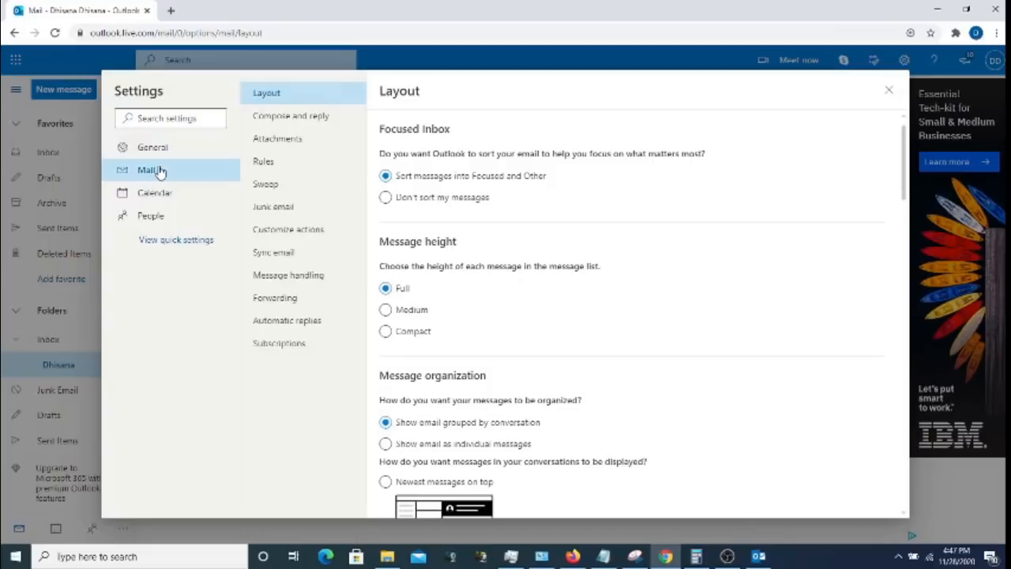
# - Review Compose and reply, Attachments, Rules, Sweep, Junk email, Forwarding and Automatic replies
pyautogui.click(305, 123)
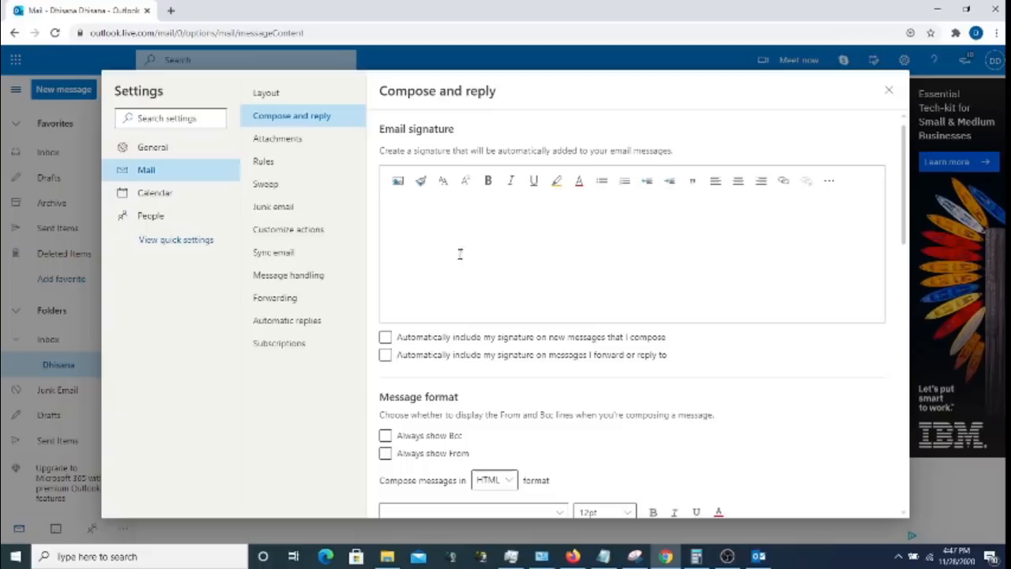
pyautogui.click(290, 140)
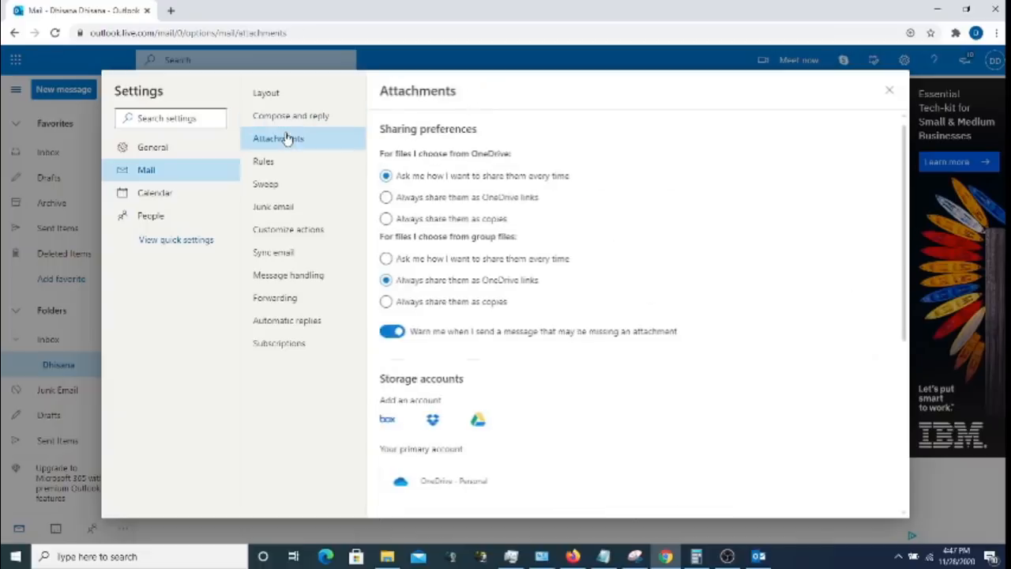
pyautogui.click(267, 163)
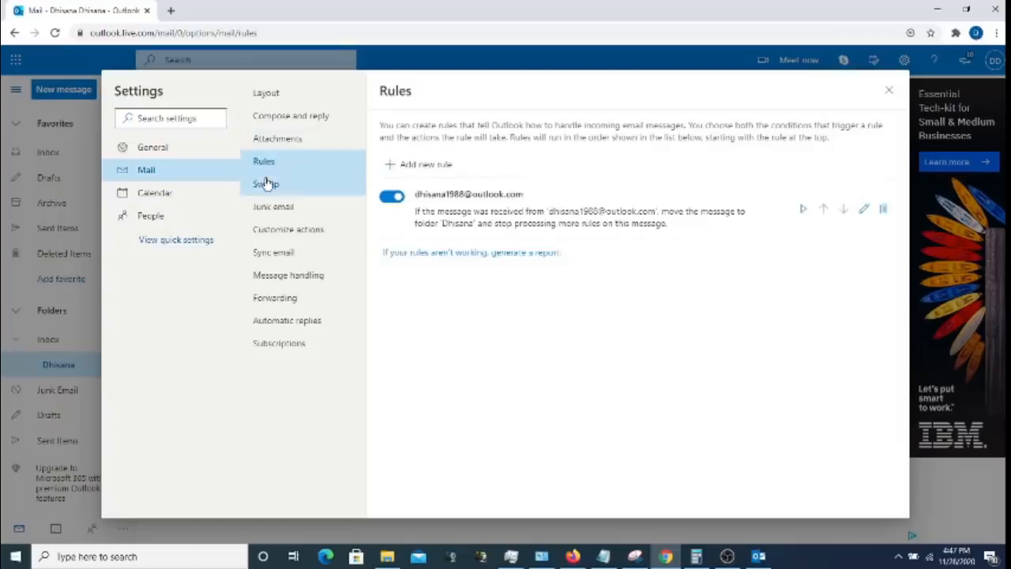
pyautogui.click(267, 182)
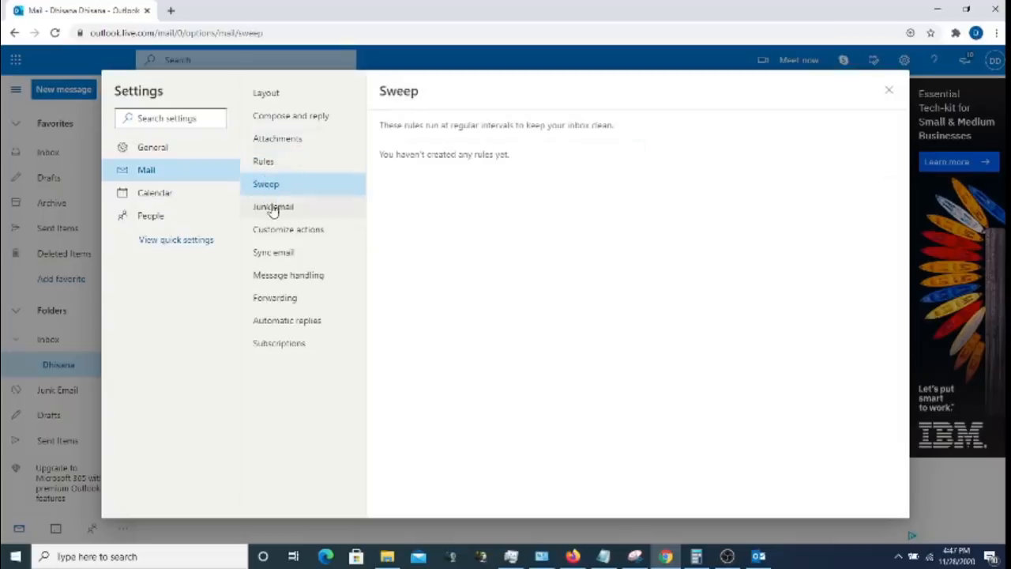
pyautogui.click(272, 207)
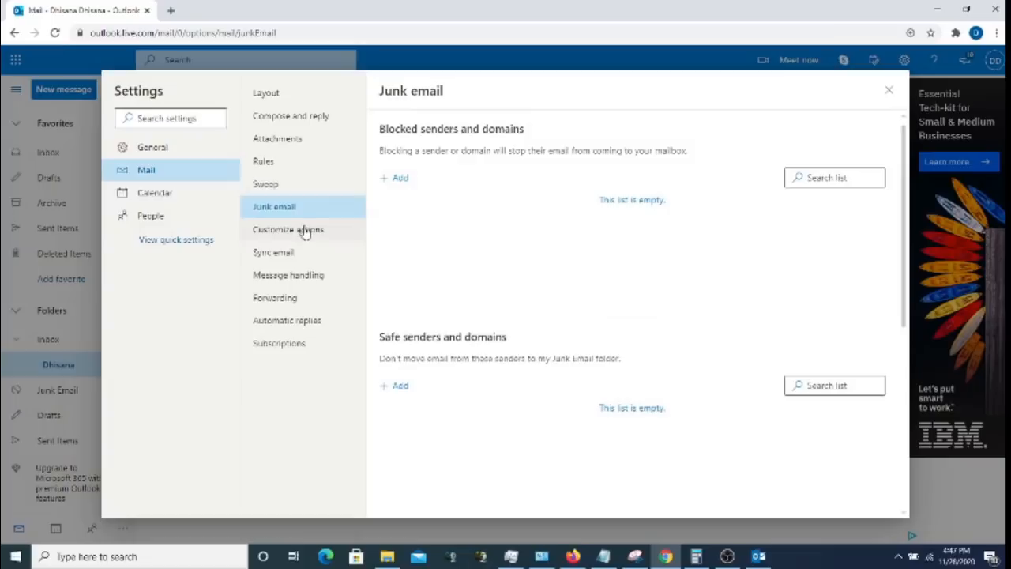
pyautogui.click(272, 301)
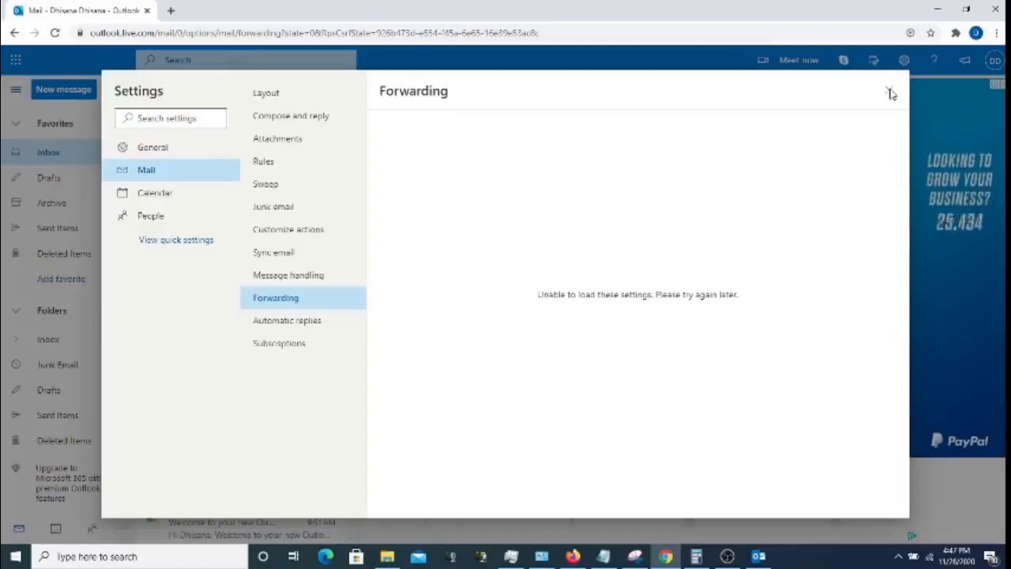
pyautogui.click(287, 327)
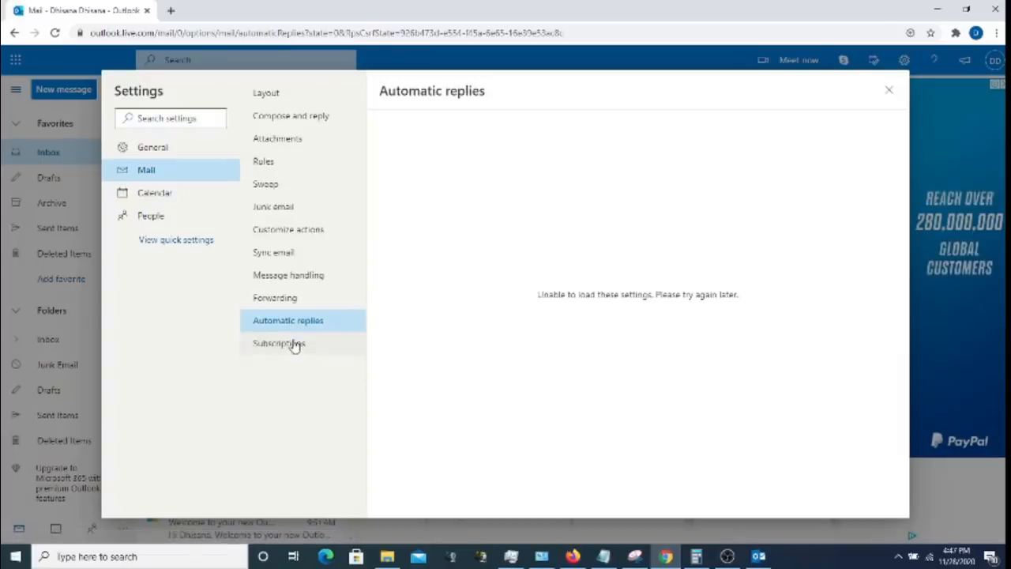
# - Review the Calendar view settings, then close Settings to return to the inbox
pyautogui.click(164, 195)
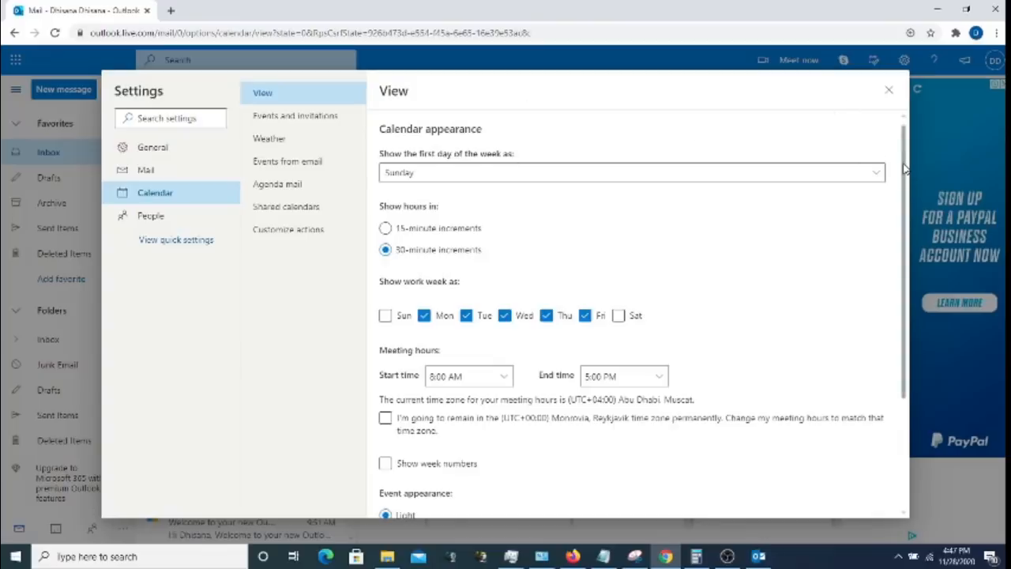
pyautogui.moveTo(906, 170); pyautogui.dragTo(889, 291)
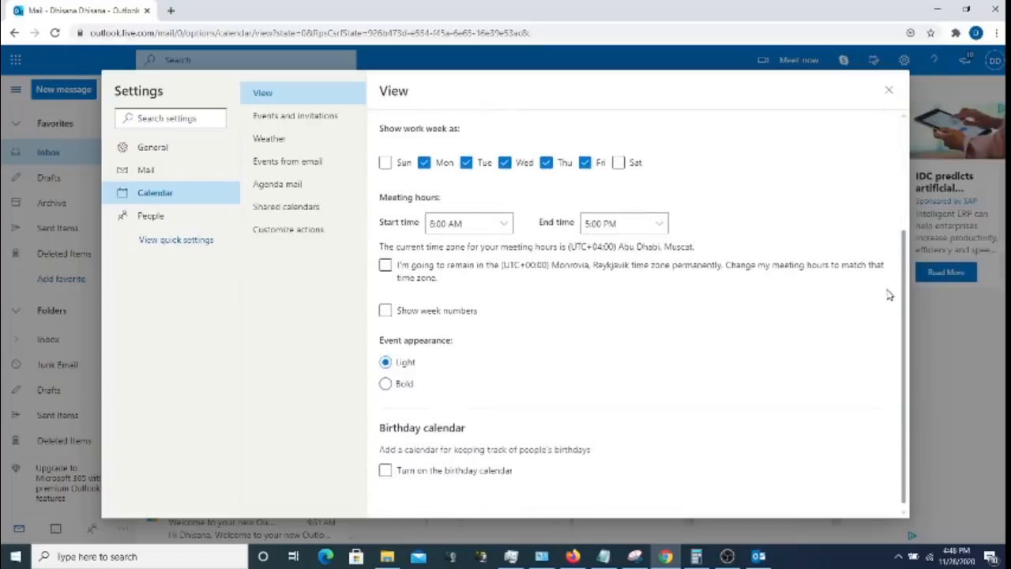
pyautogui.click(890, 92)
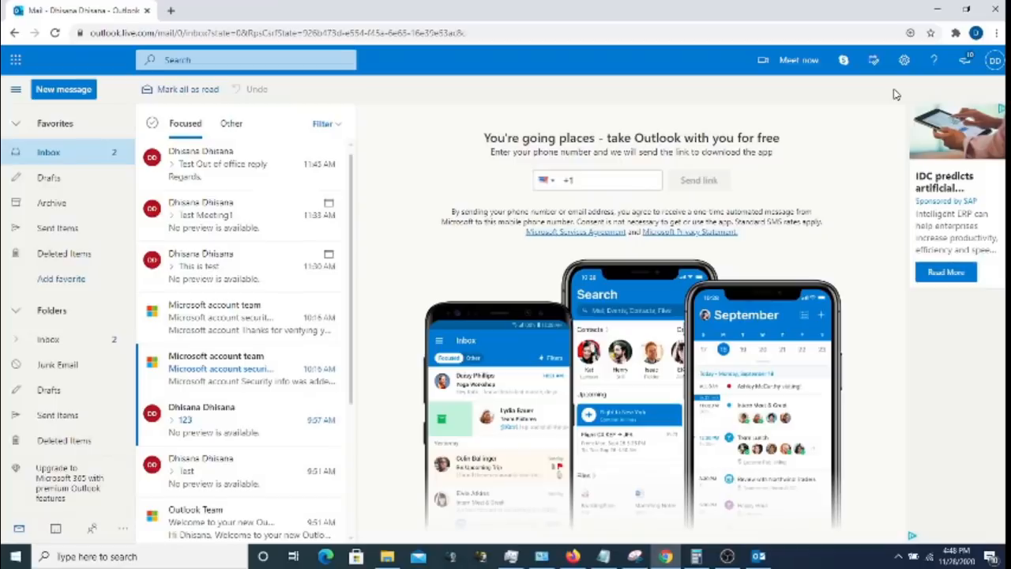
# - Check the People display settings in full settings, then open My profile from the account menu
pyautogui.click(904, 61)
pyautogui.click(866, 491)
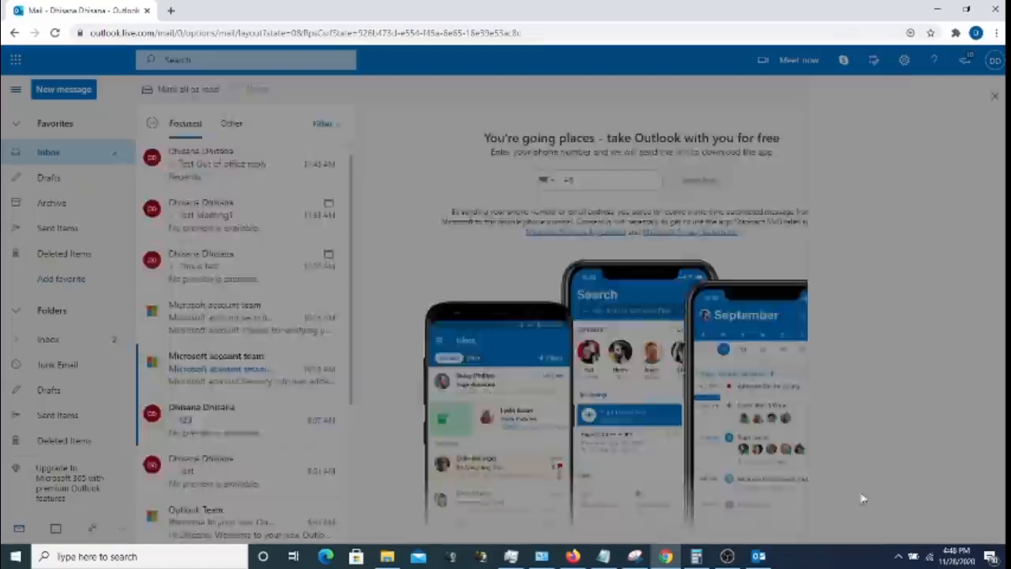
pyautogui.click(150, 215)
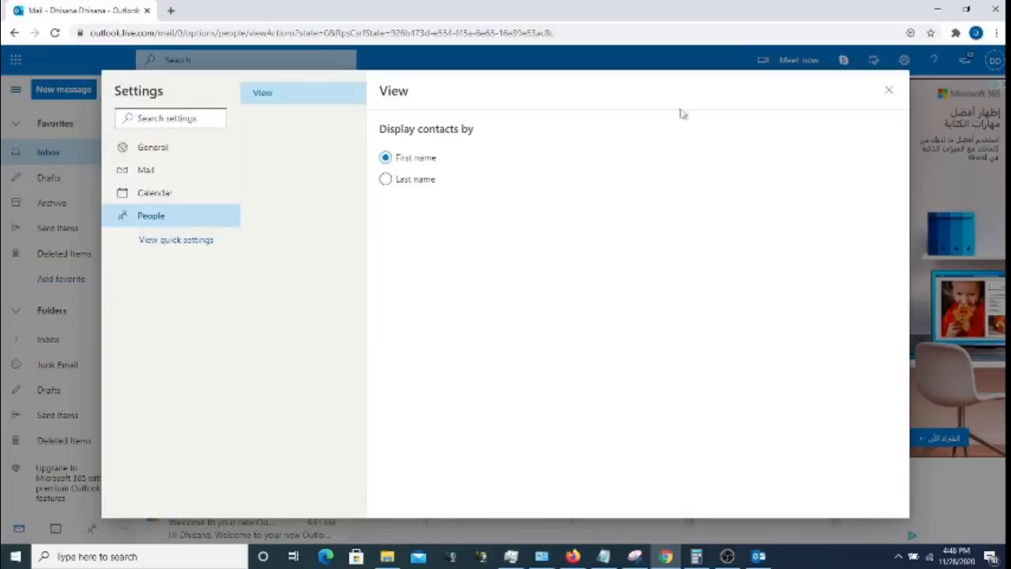
pyautogui.click(892, 88)
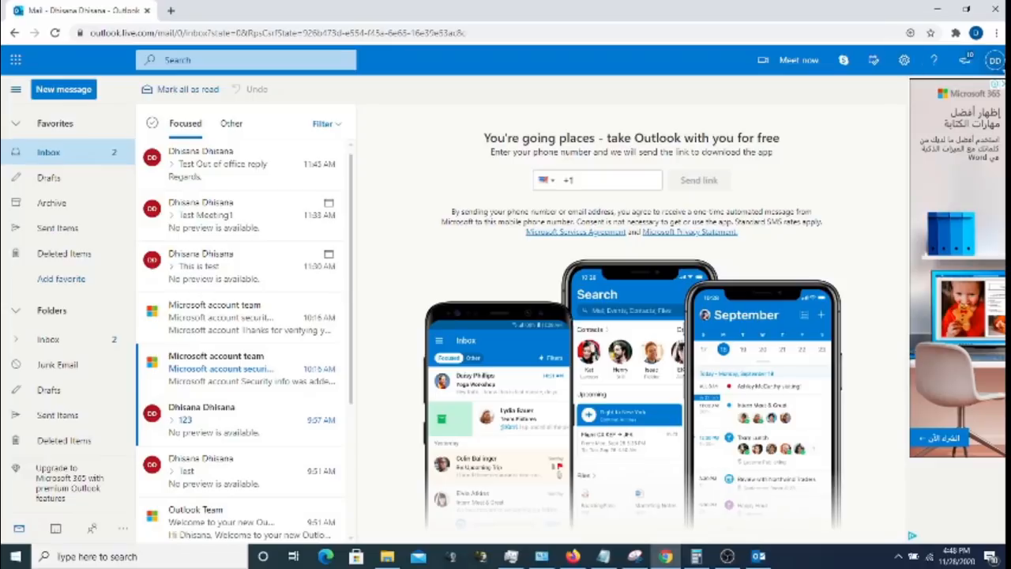
pyautogui.click(996, 62)
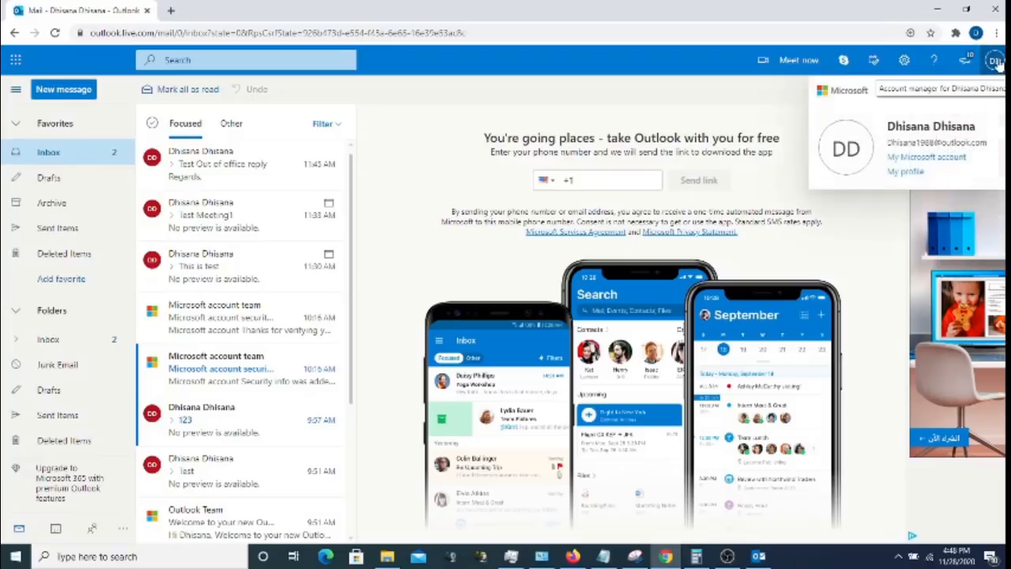
pyautogui.click(906, 171)
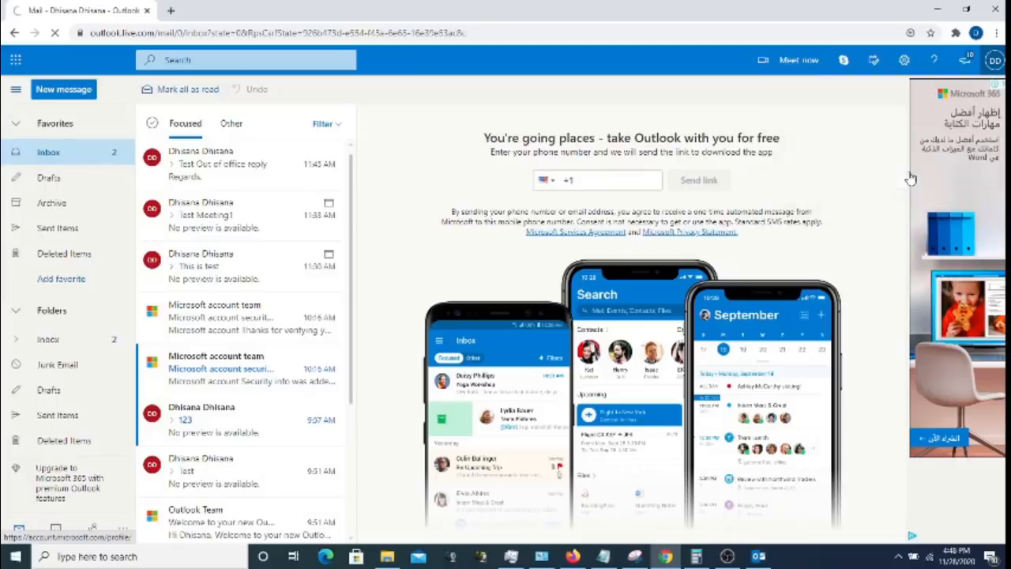